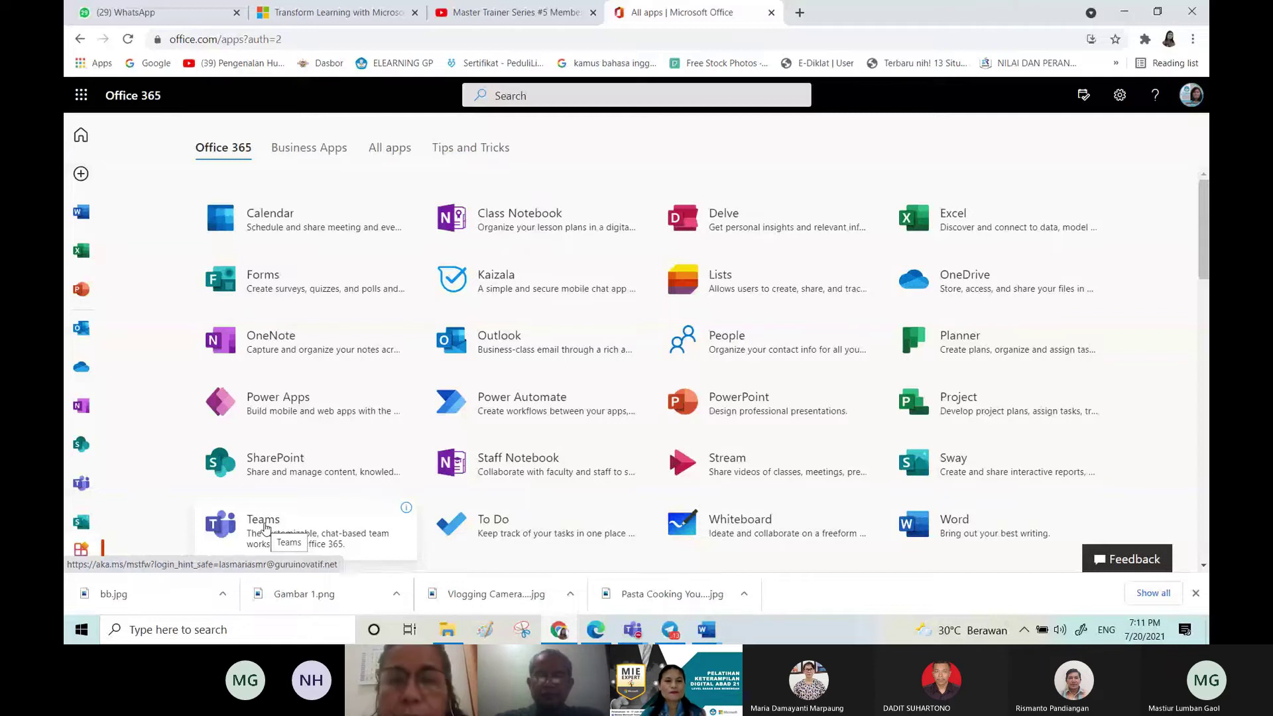
Step: Launch Teams from the Office 365 apps page and show the grid of your three teams
click(265, 526)
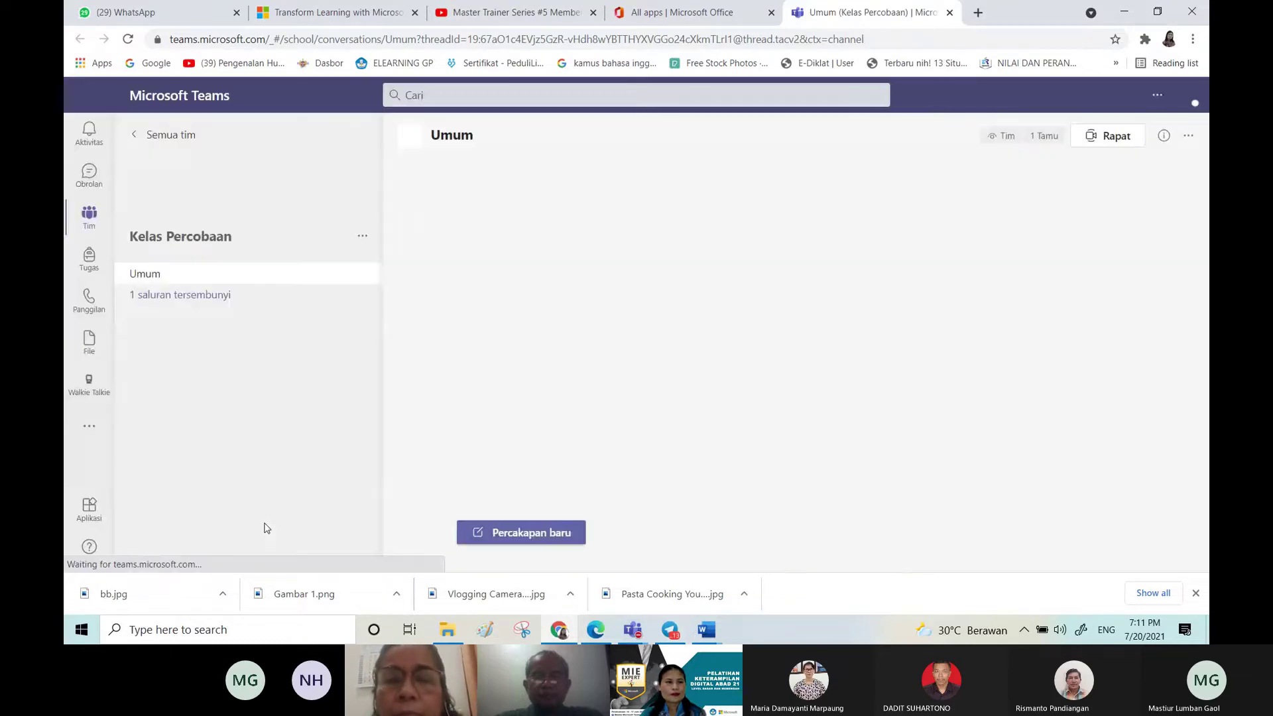
click(89, 222)
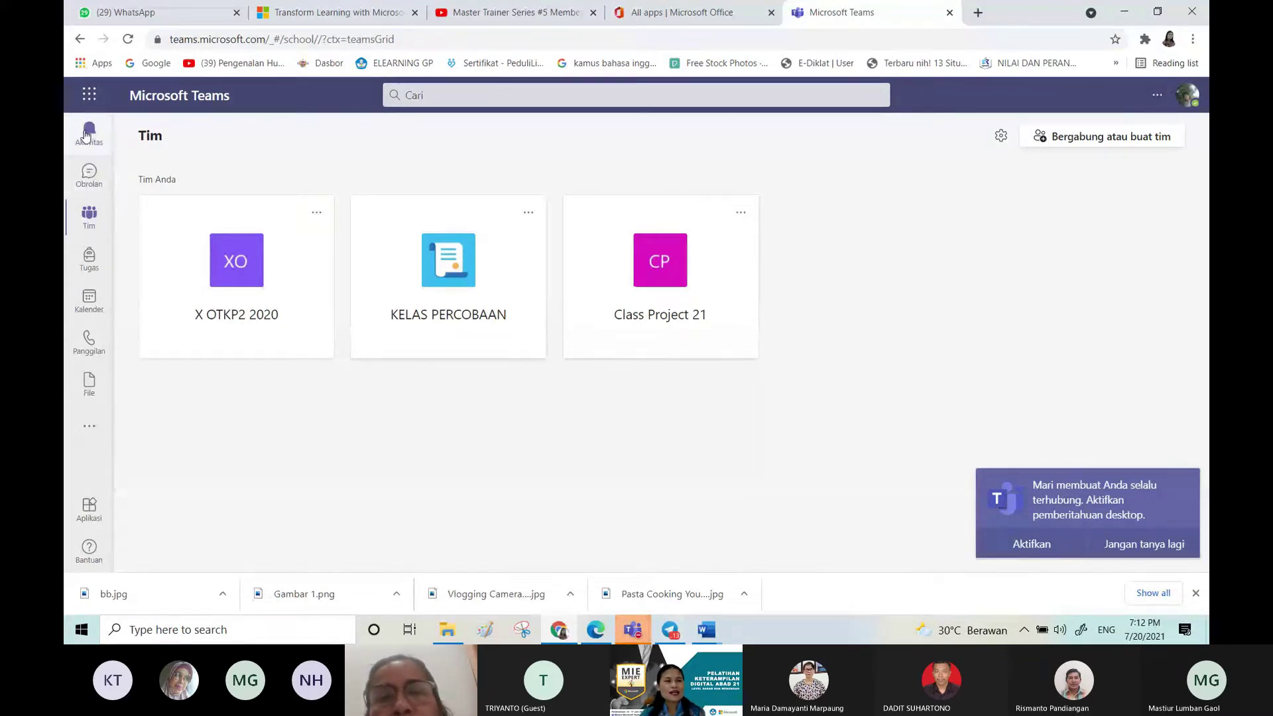
Step: Switch to the Obrolan chat page, then bring the Webinar meeting window to the front
click(89, 177)
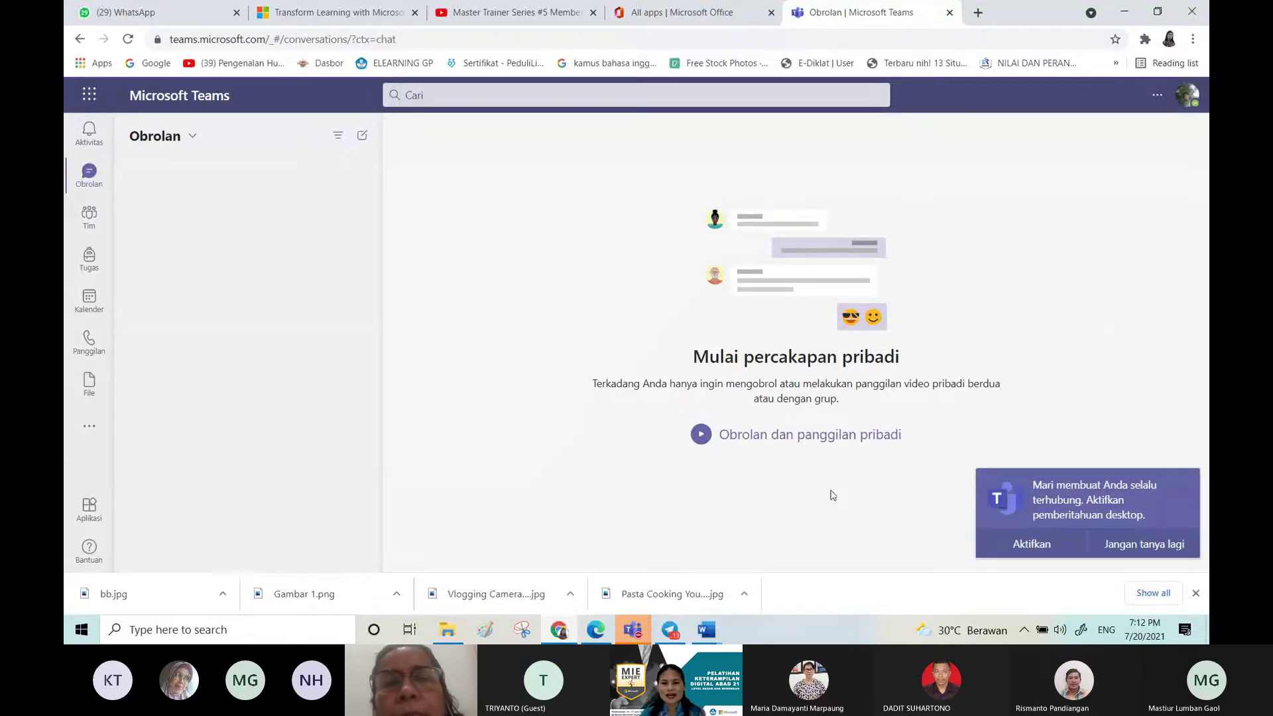
drag(729, 435, 777, 442)
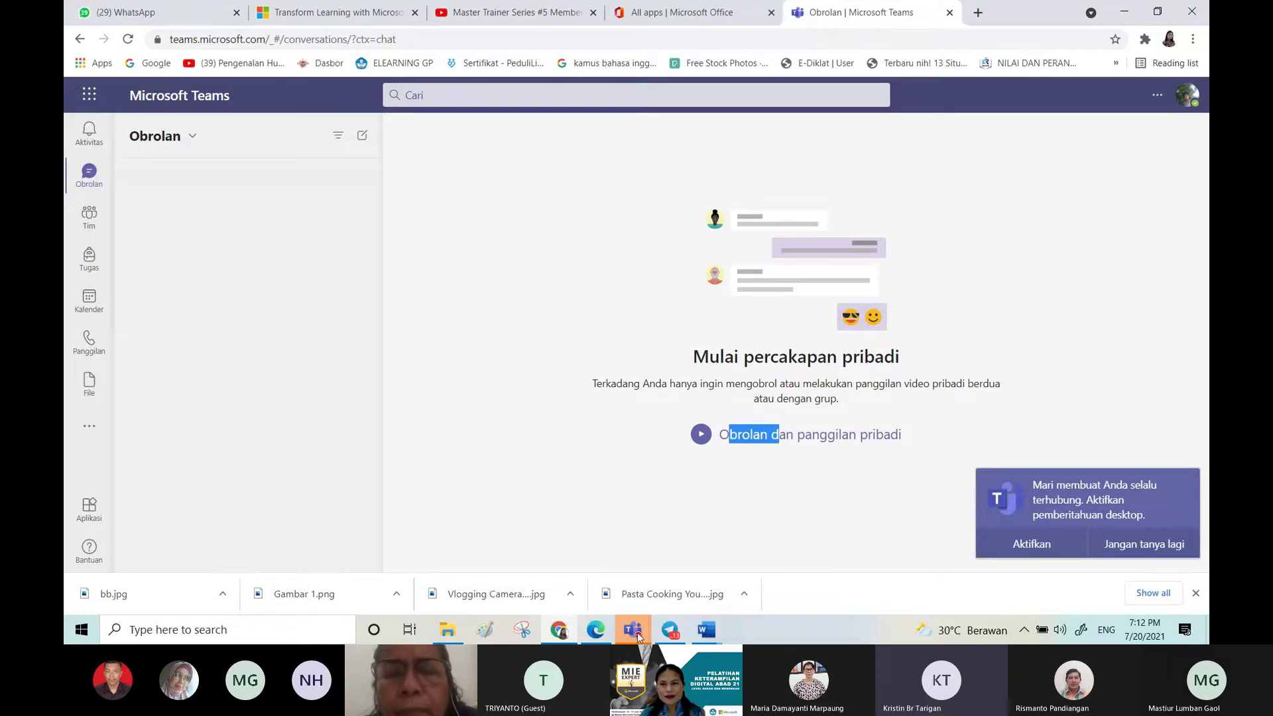
mouse_move(637, 632)
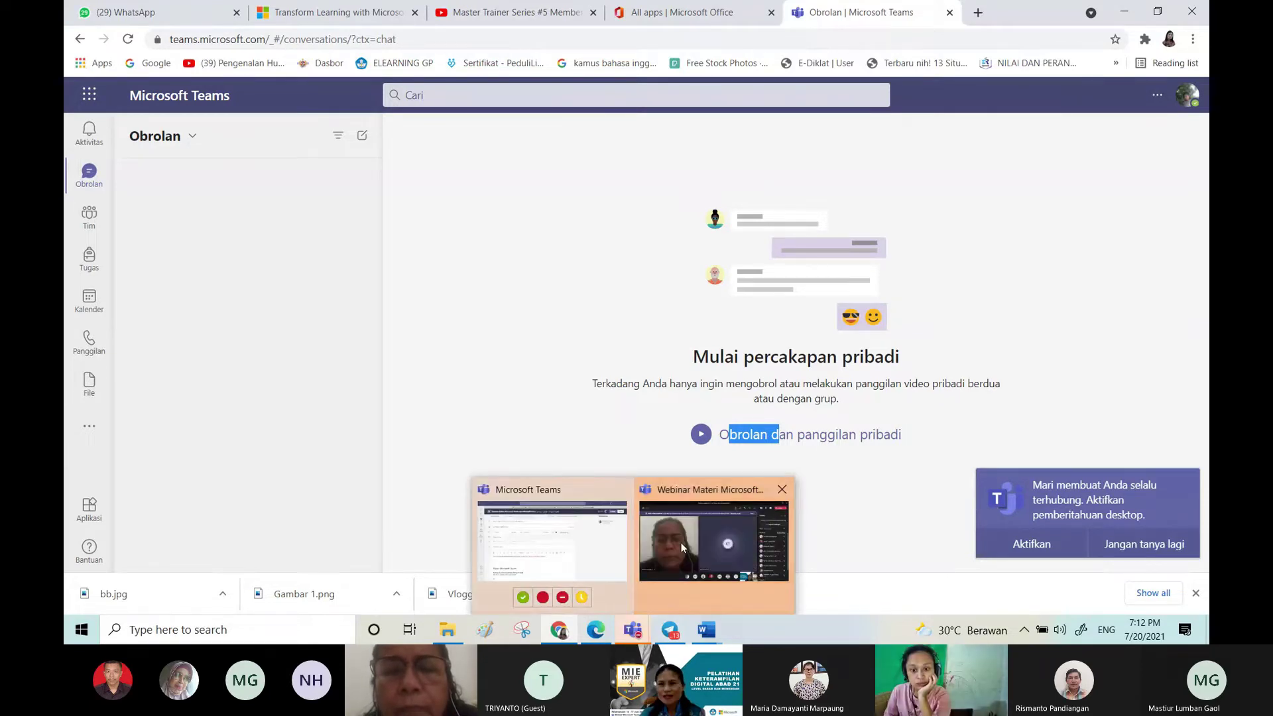
click(681, 542)
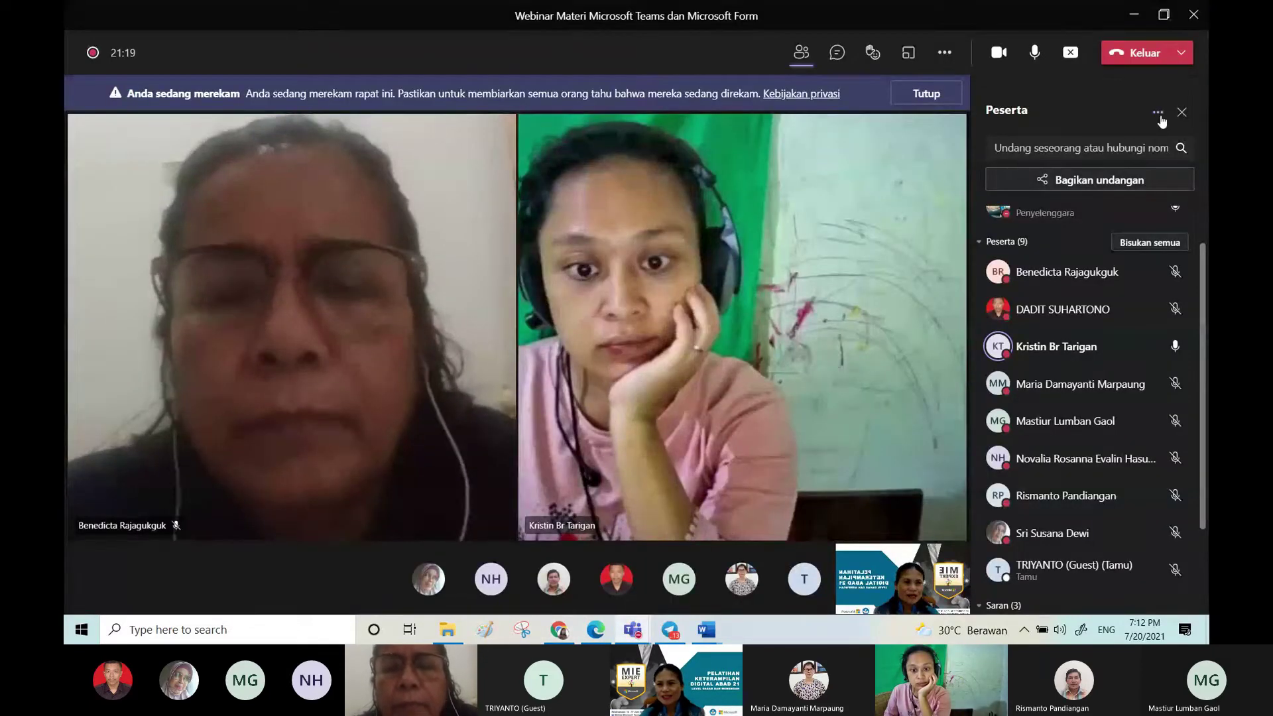
Step: Mute all webinar participants with Bisukan semua, then return to Teams in Edge
click(1160, 117)
click(1106, 143)
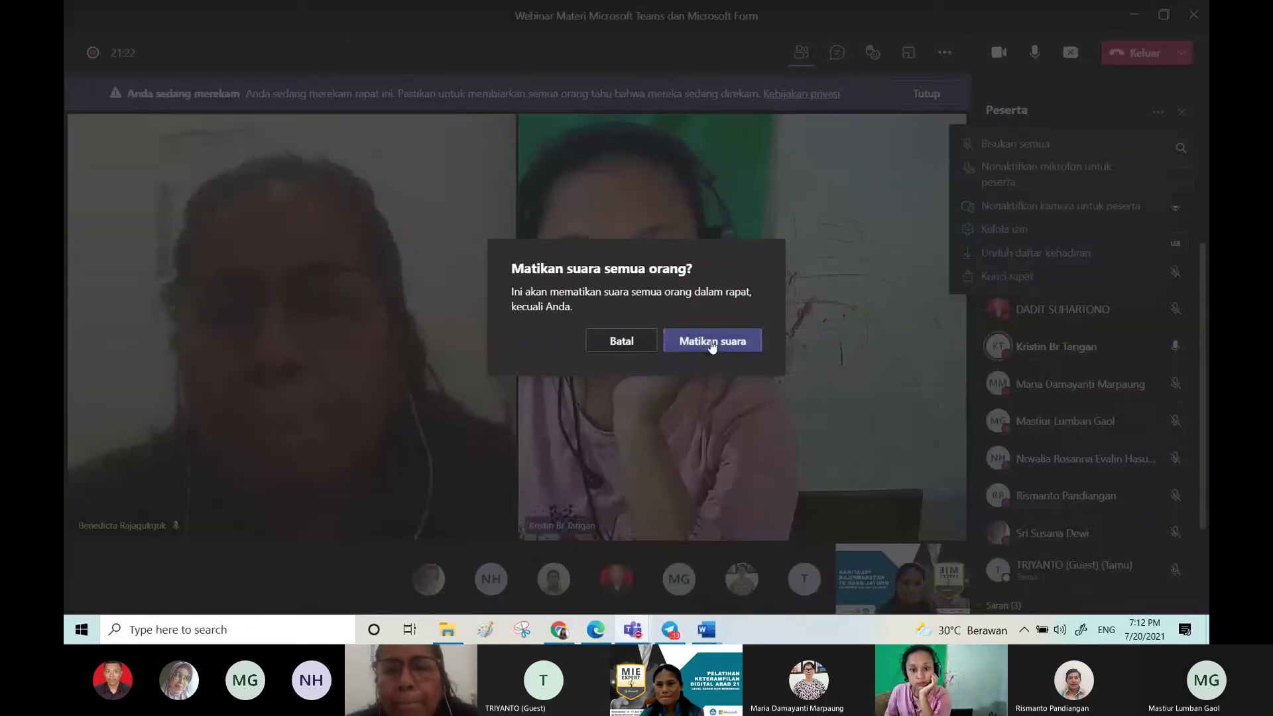
click(713, 345)
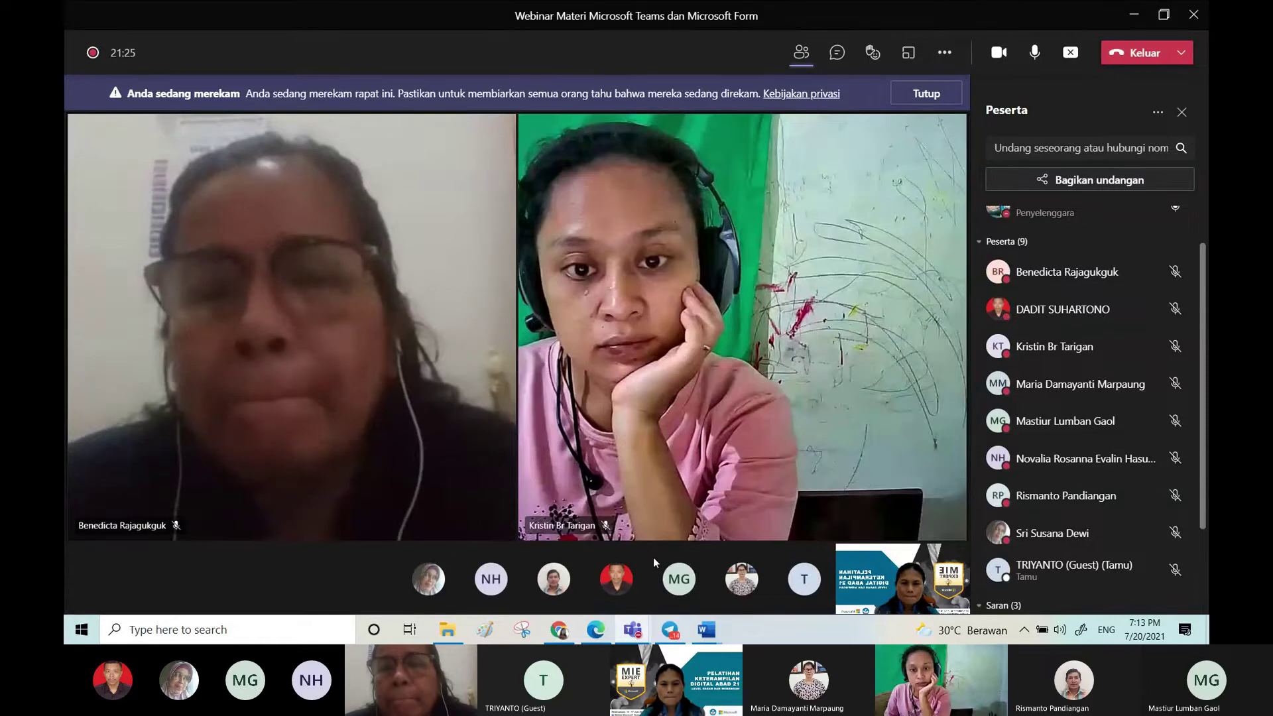
click(603, 628)
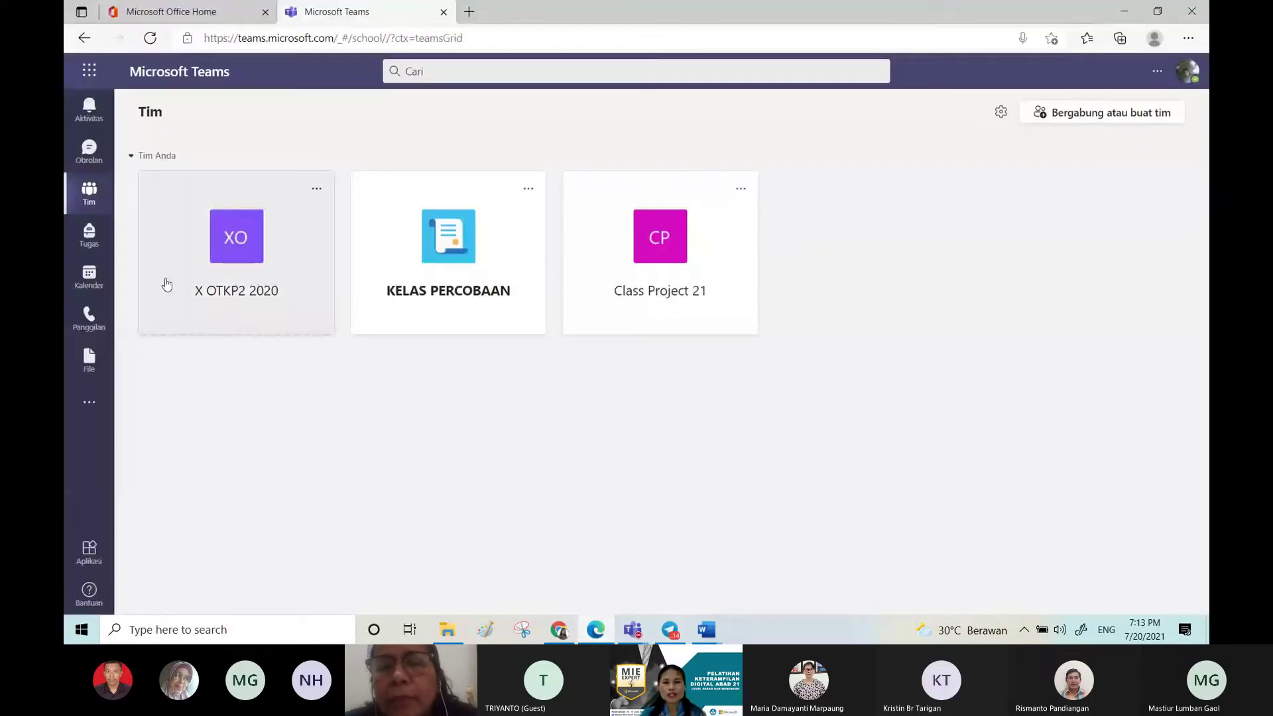
click(90, 150)
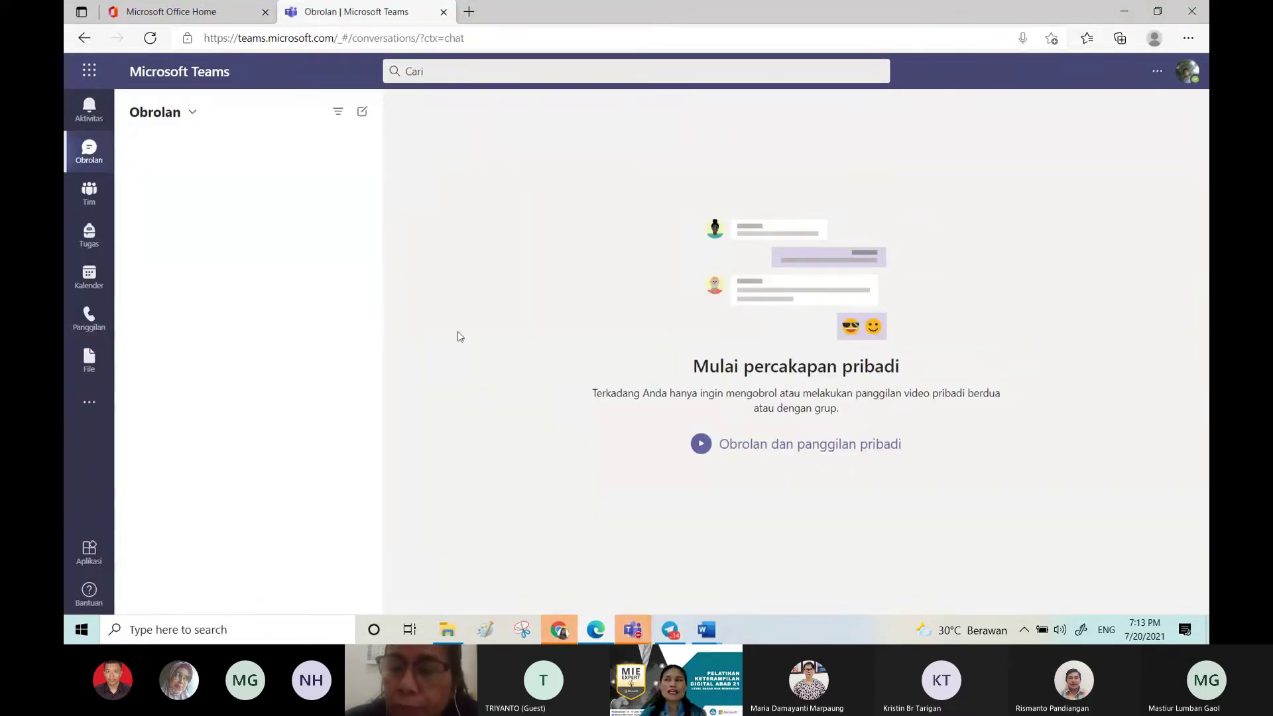
click(98, 201)
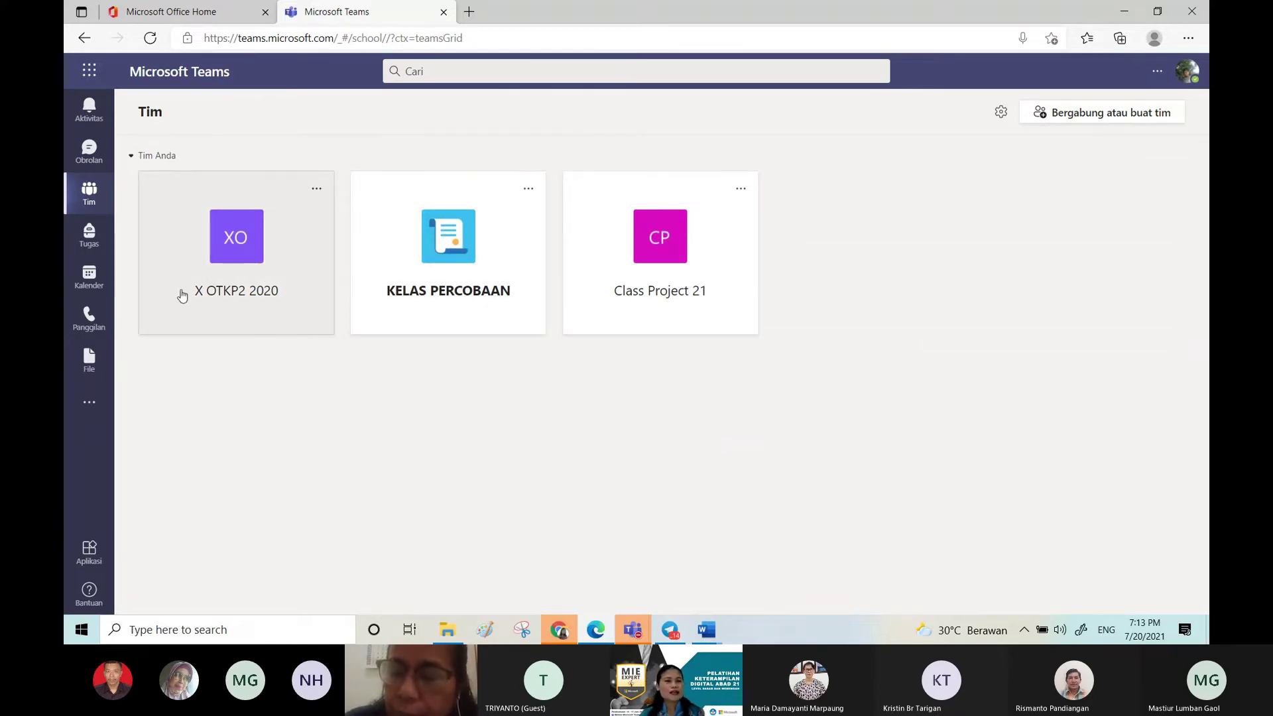
click(90, 239)
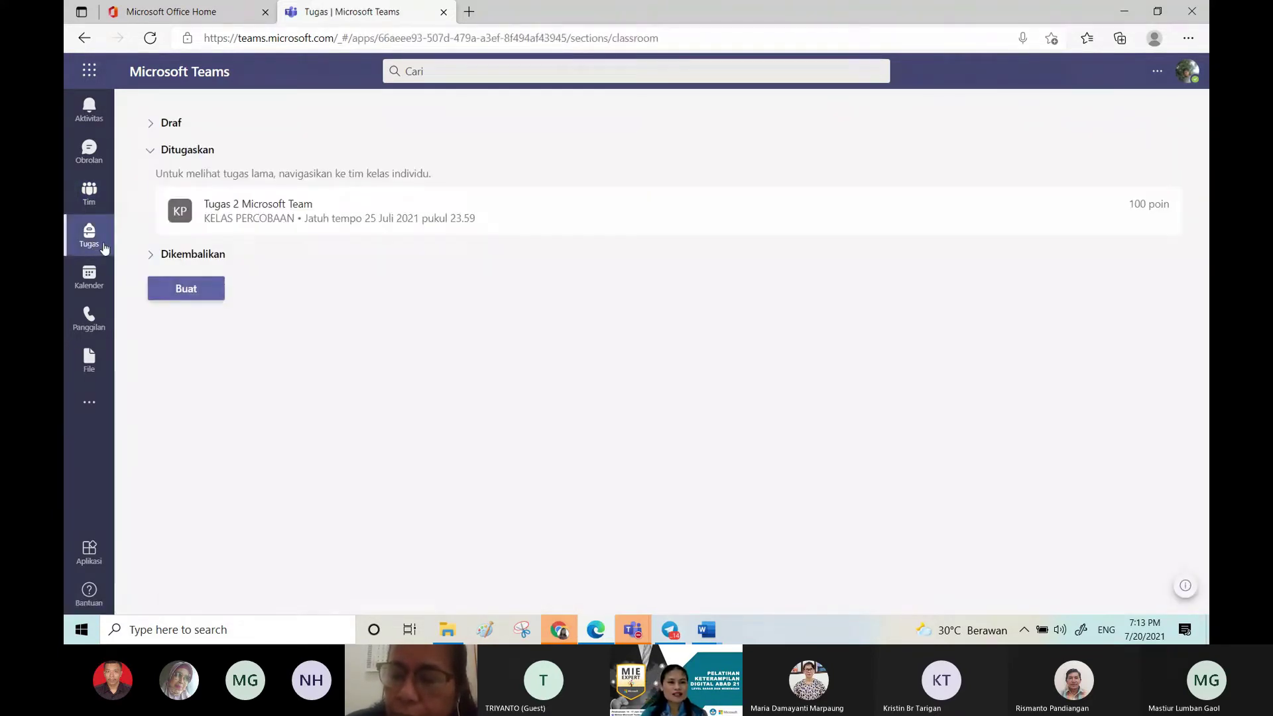
click(94, 283)
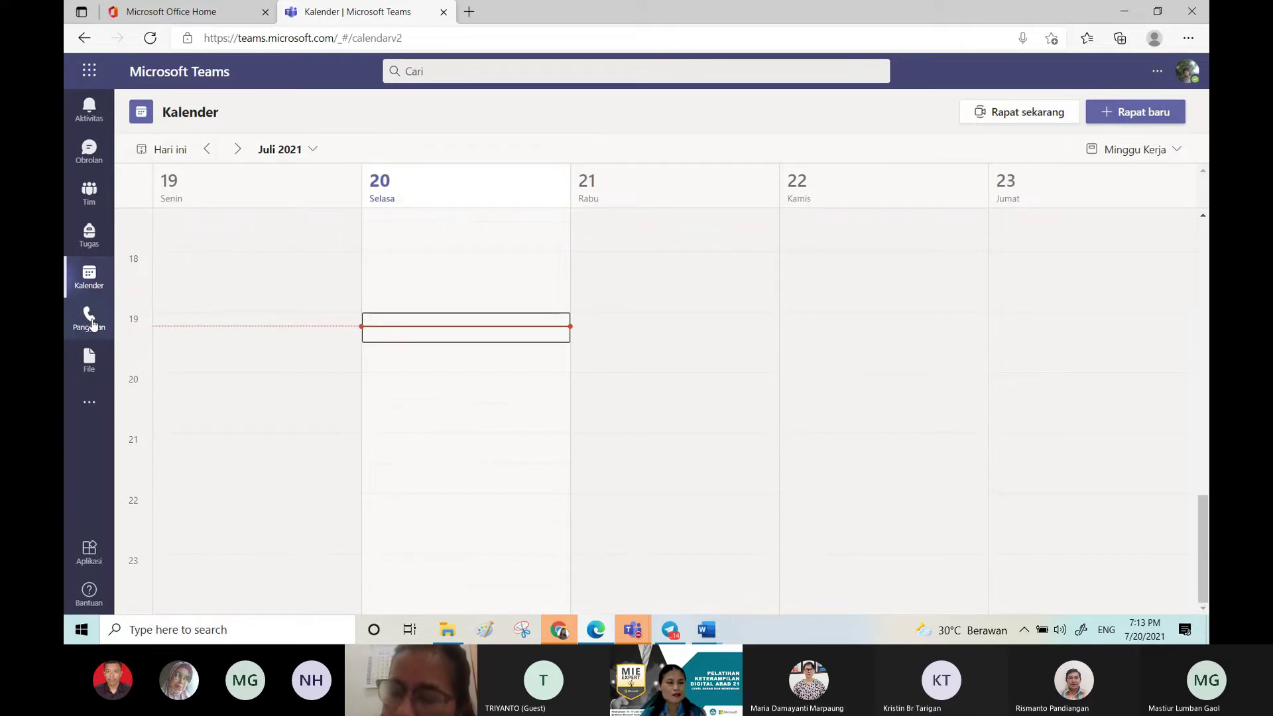
click(86, 199)
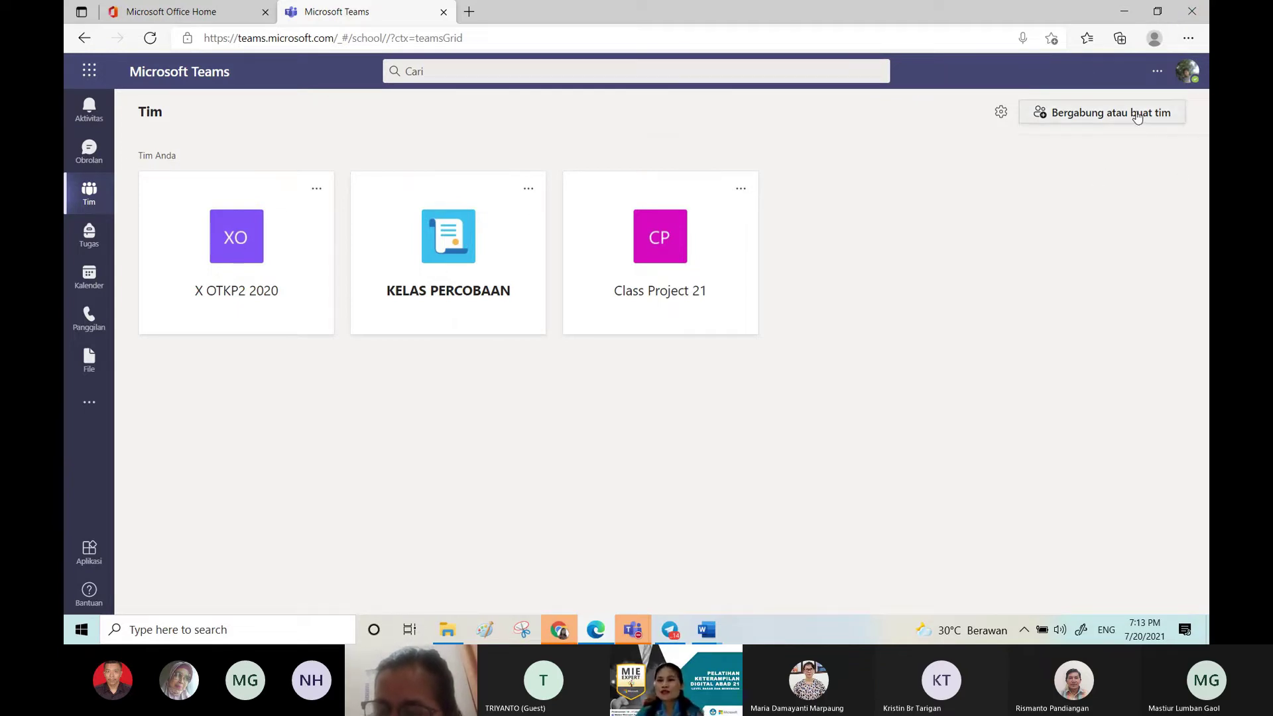
click(1158, 73)
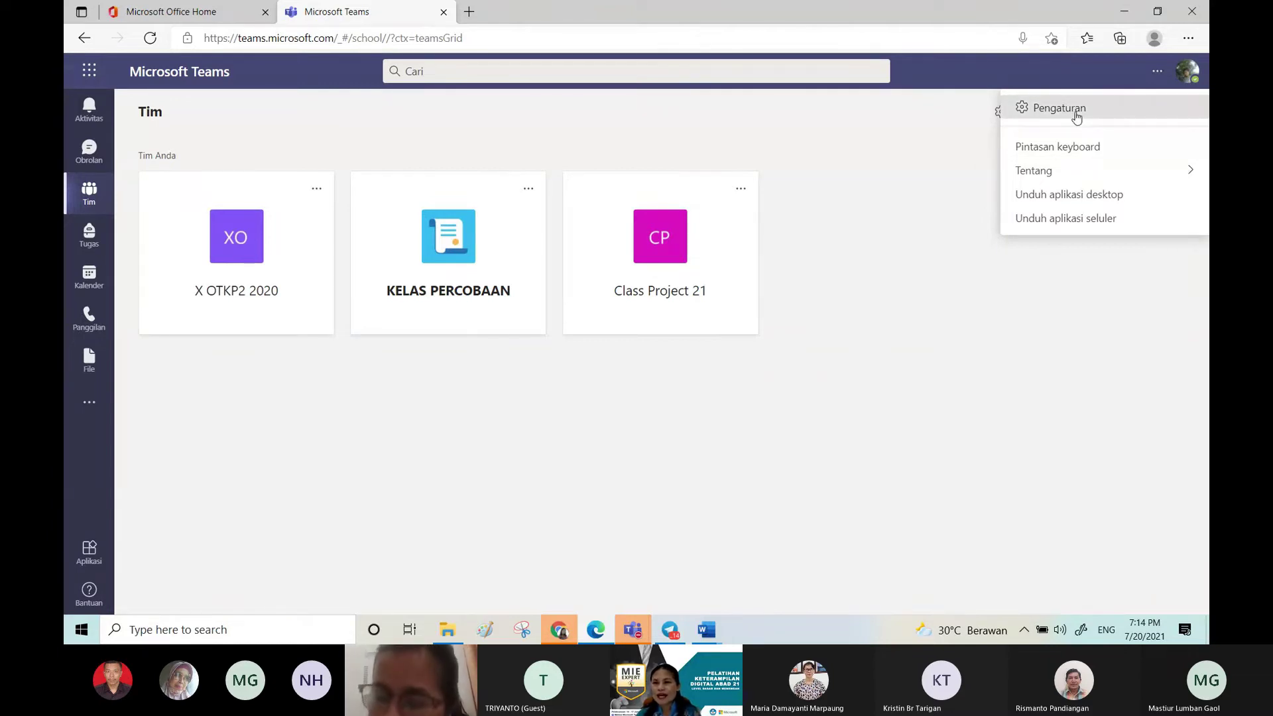
click(1076, 115)
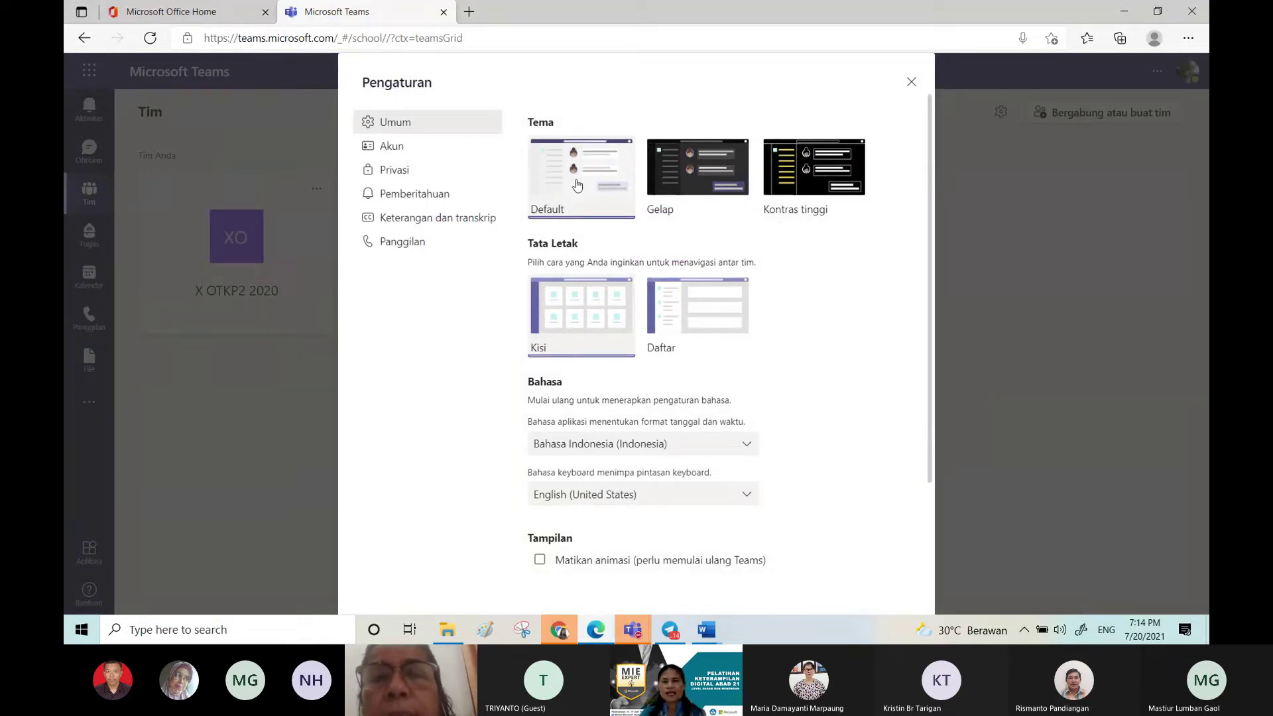
click(704, 181)
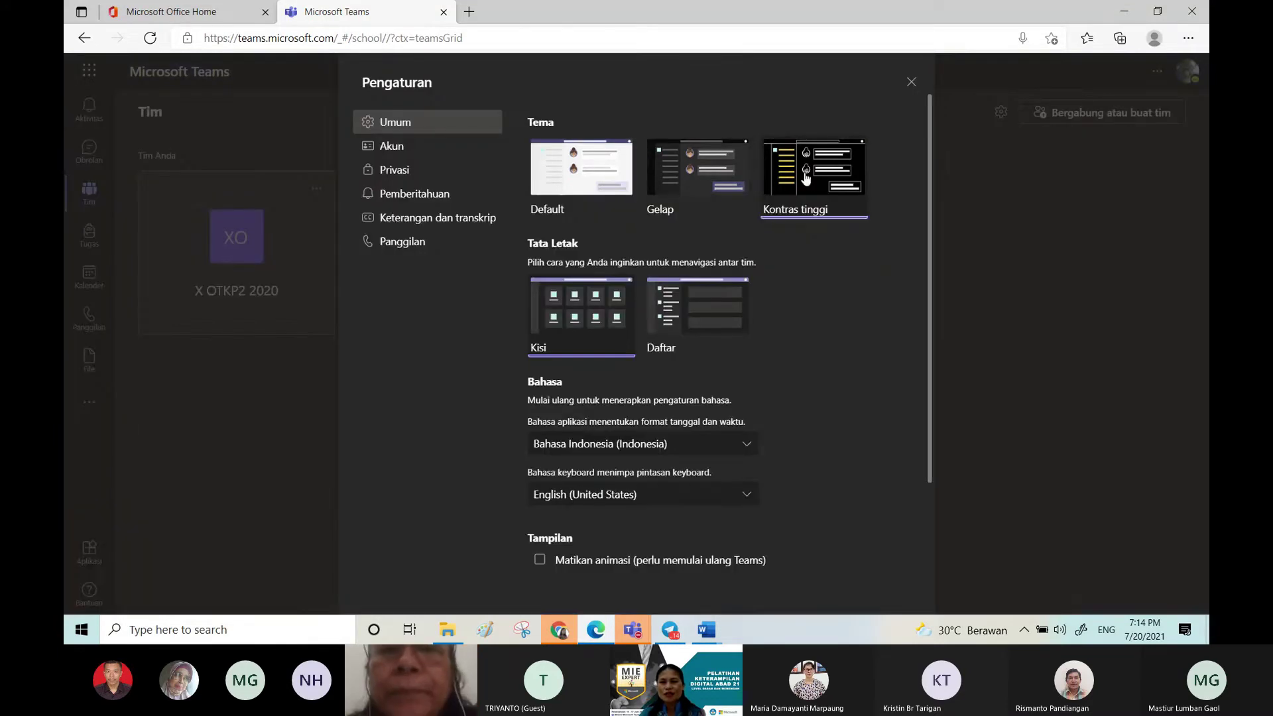
click(806, 178)
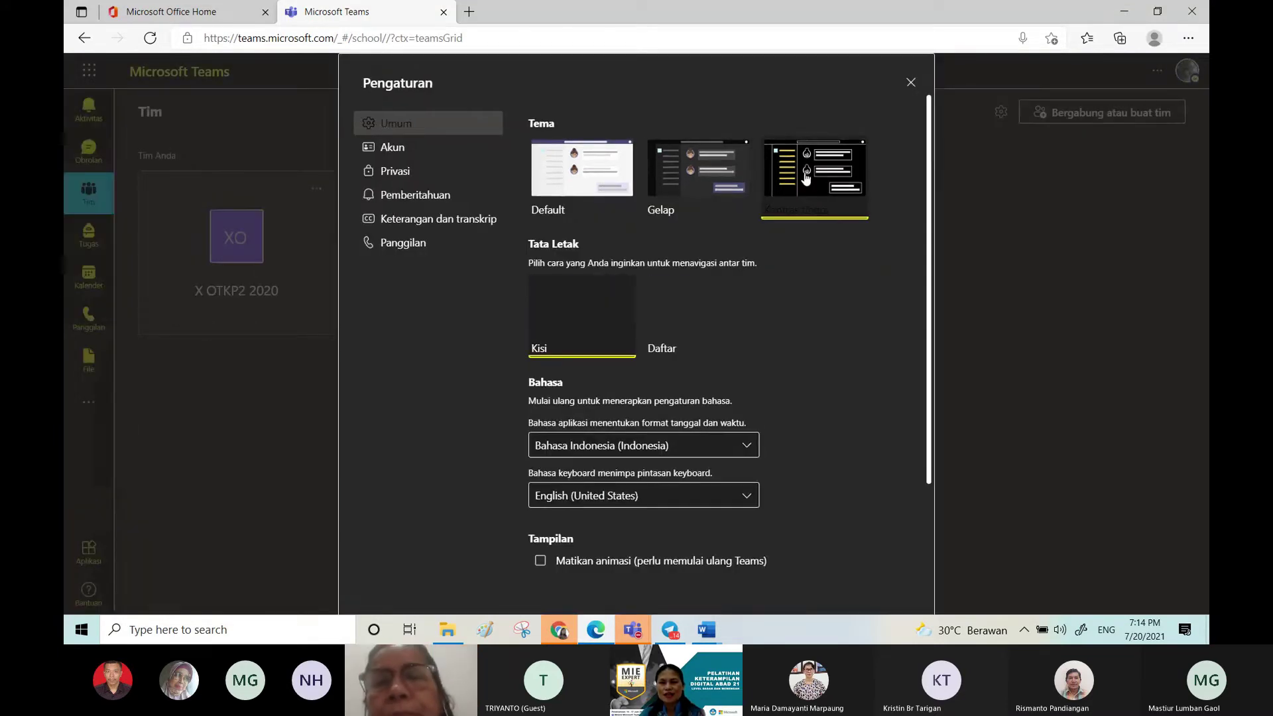
click(596, 177)
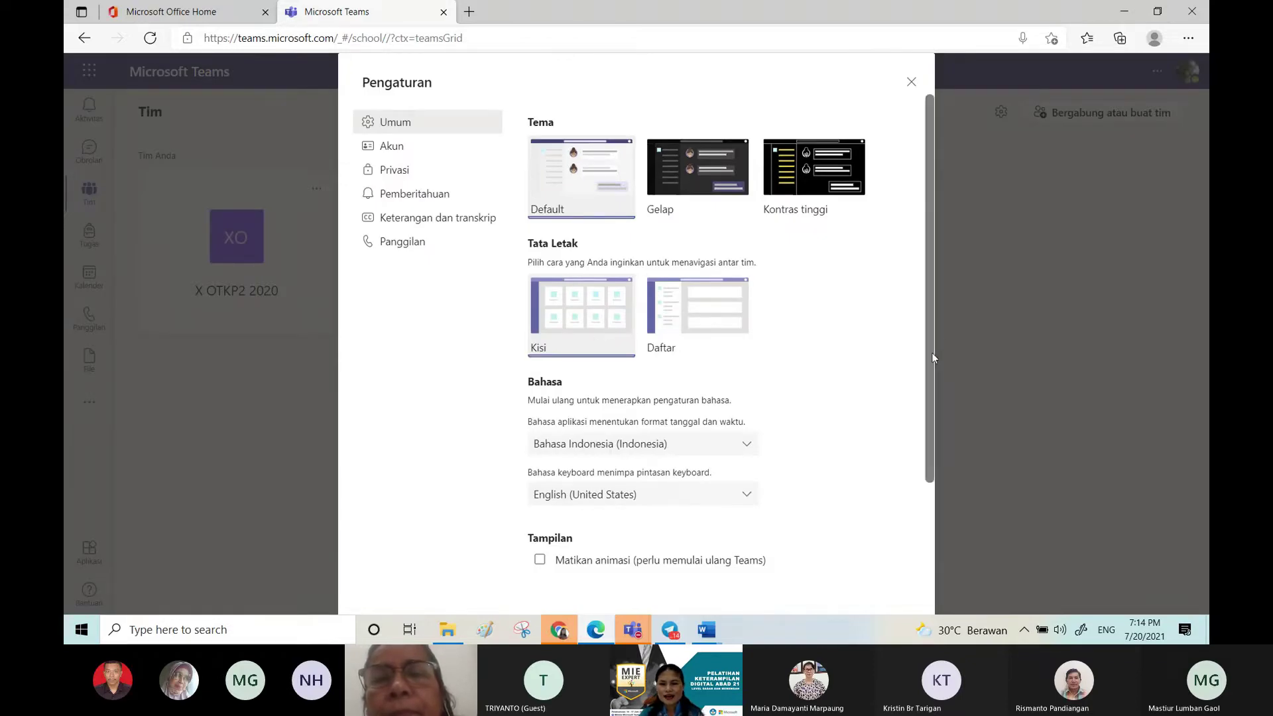
drag(930, 354, 938, 461)
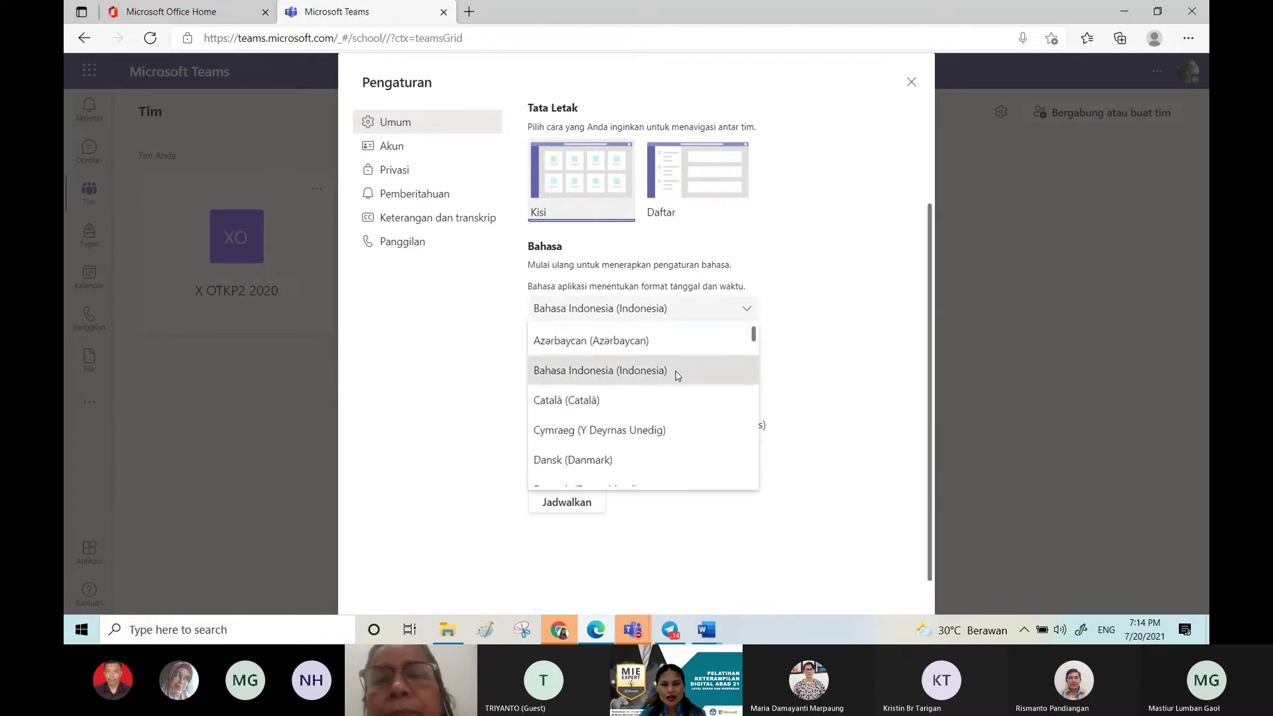
click(677, 373)
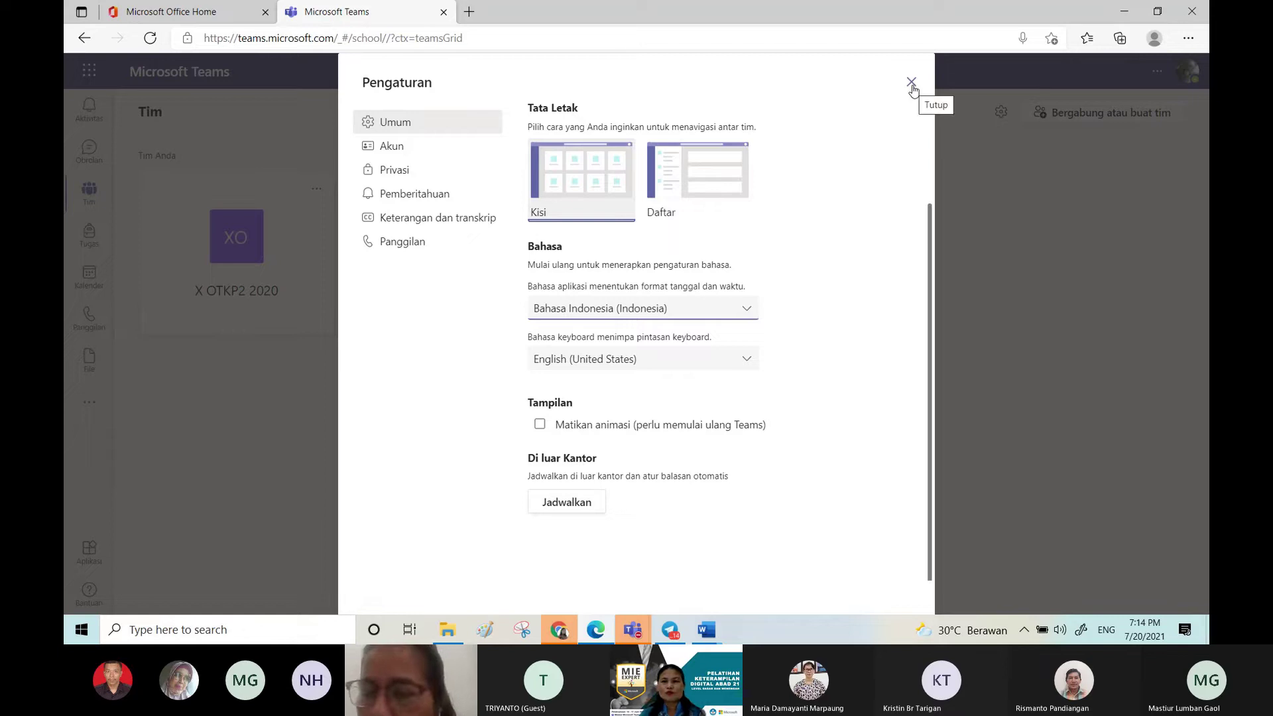
click(747, 315)
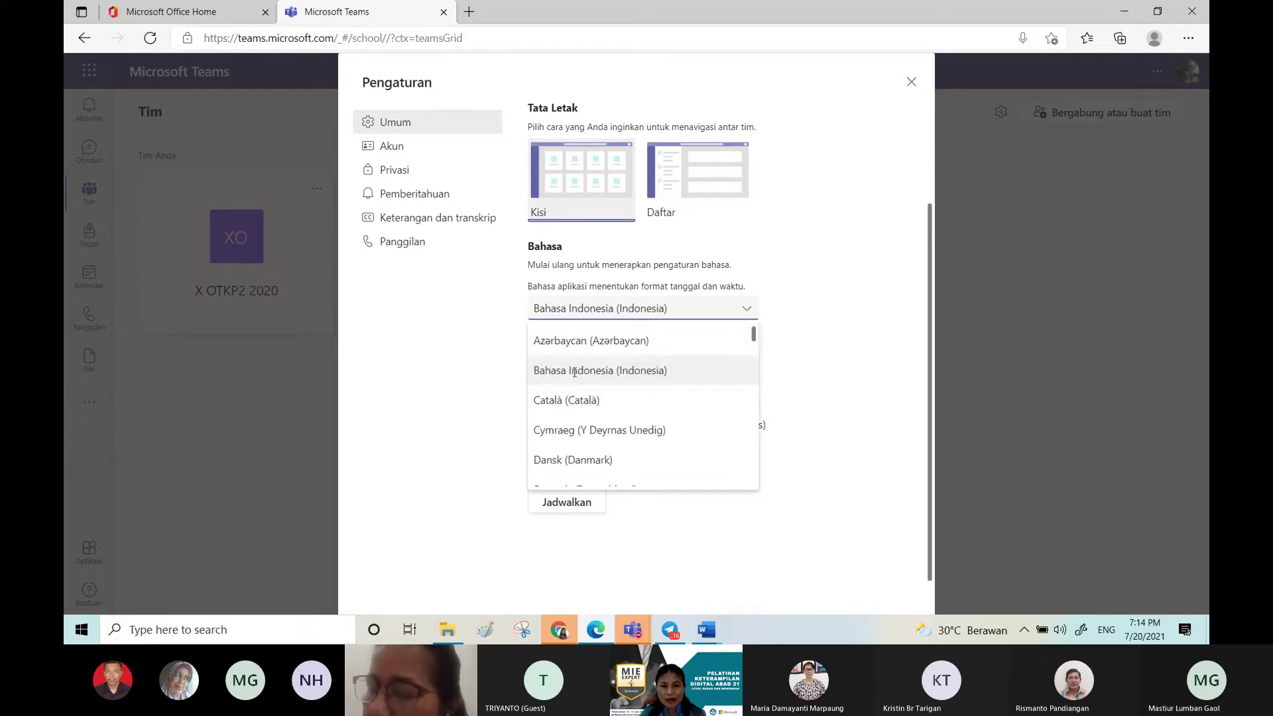
click(912, 83)
click(912, 83)
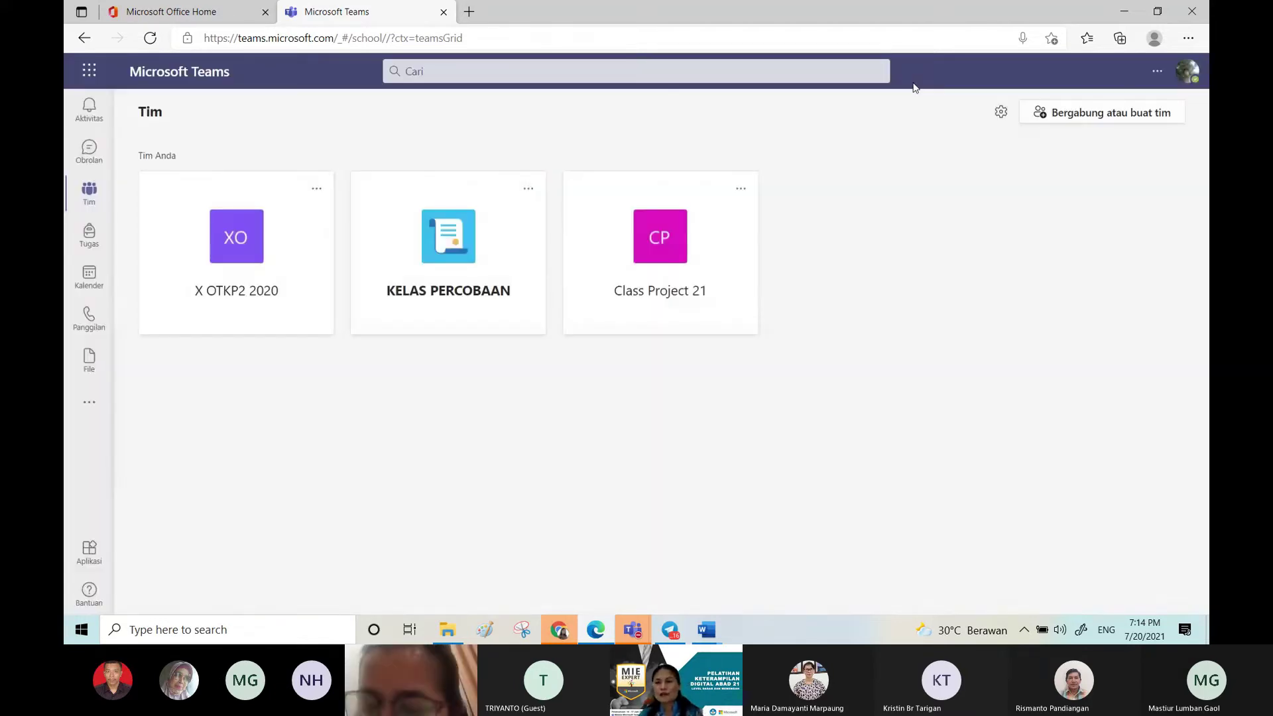
click(1002, 113)
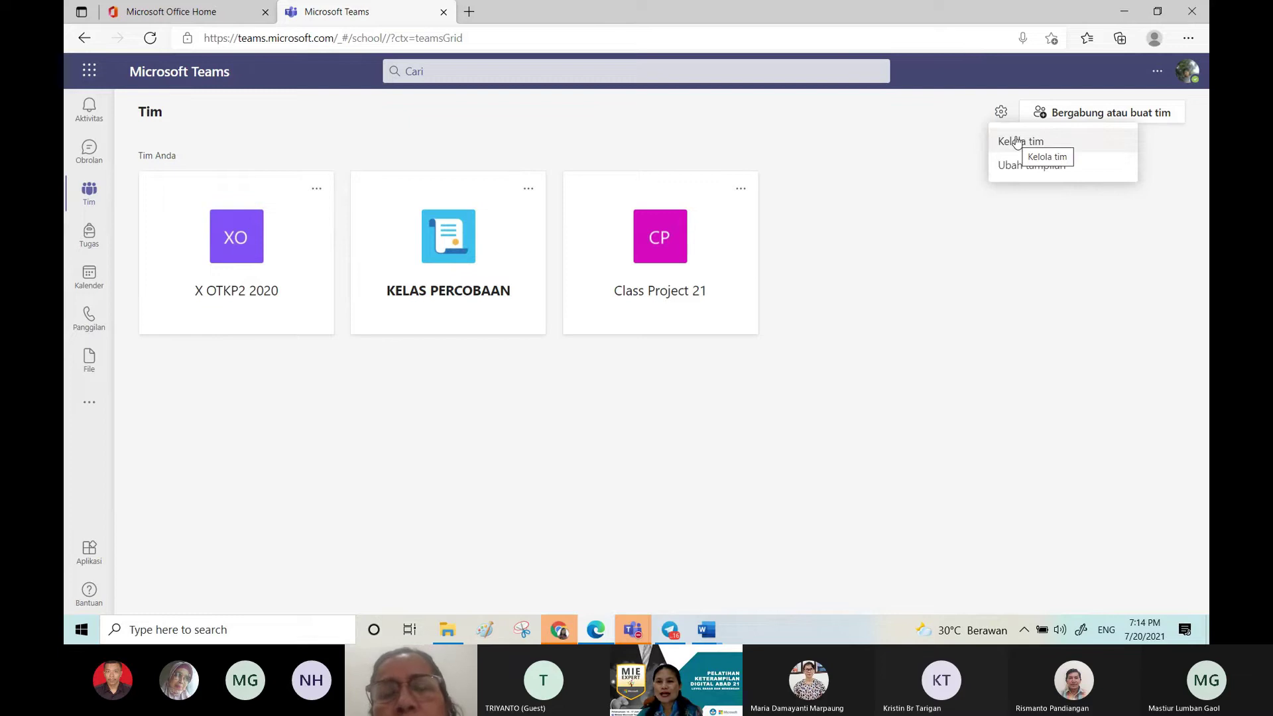
click(1014, 141)
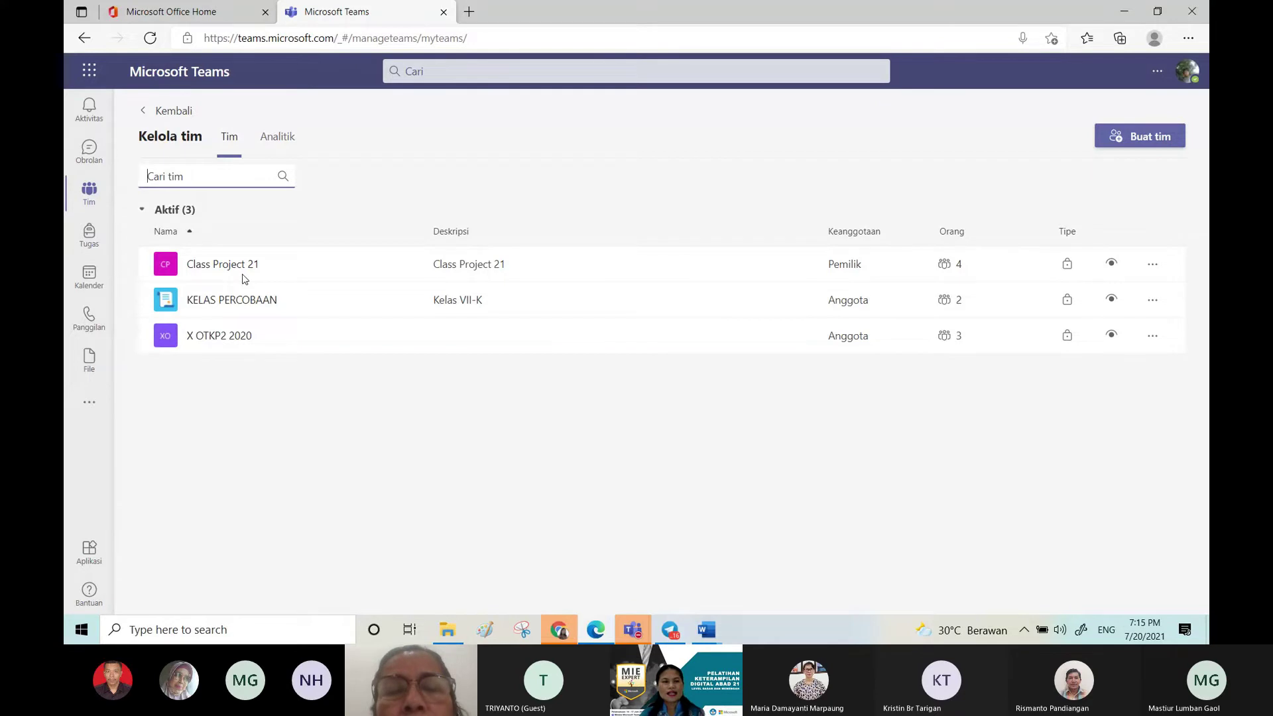
click(232, 147)
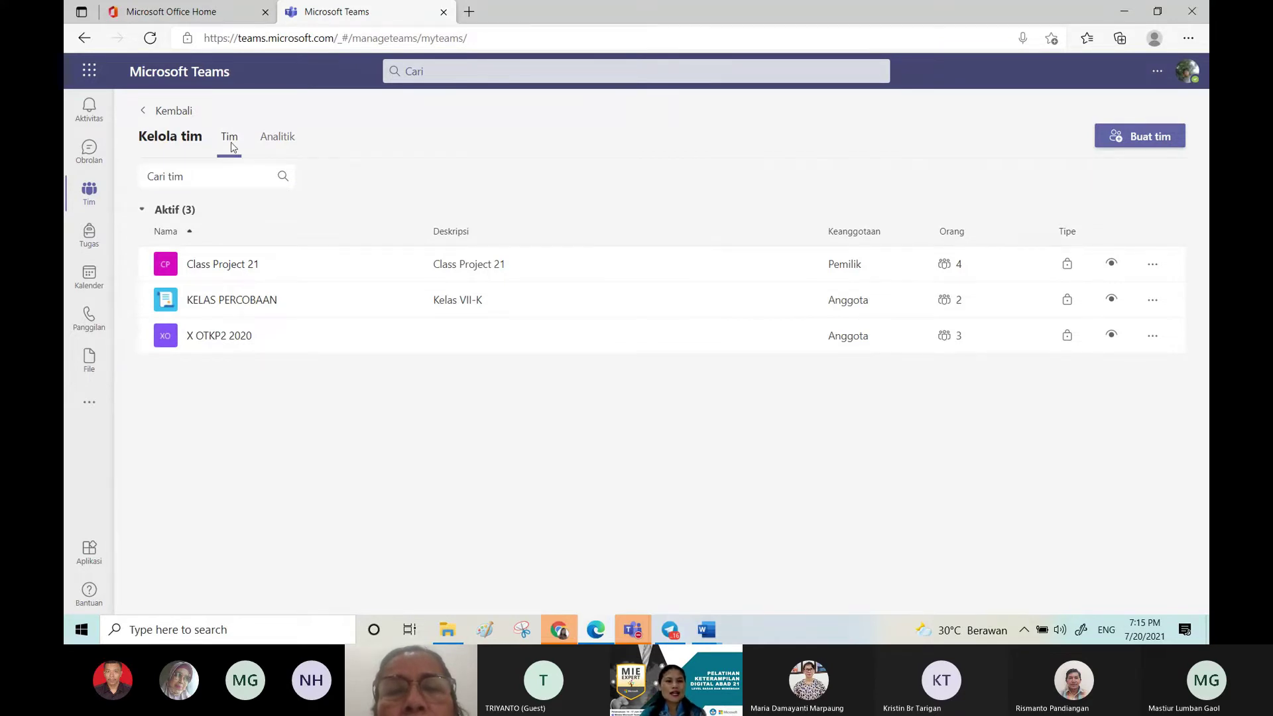
click(287, 136)
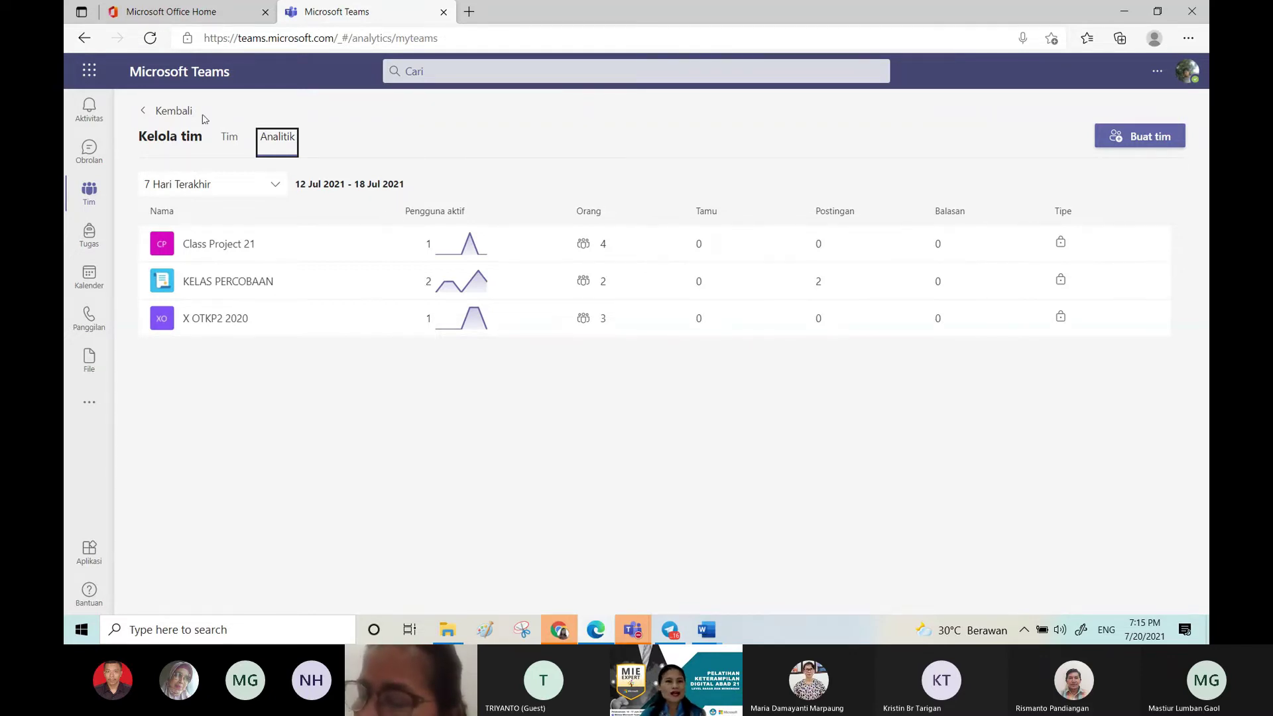
click(147, 111)
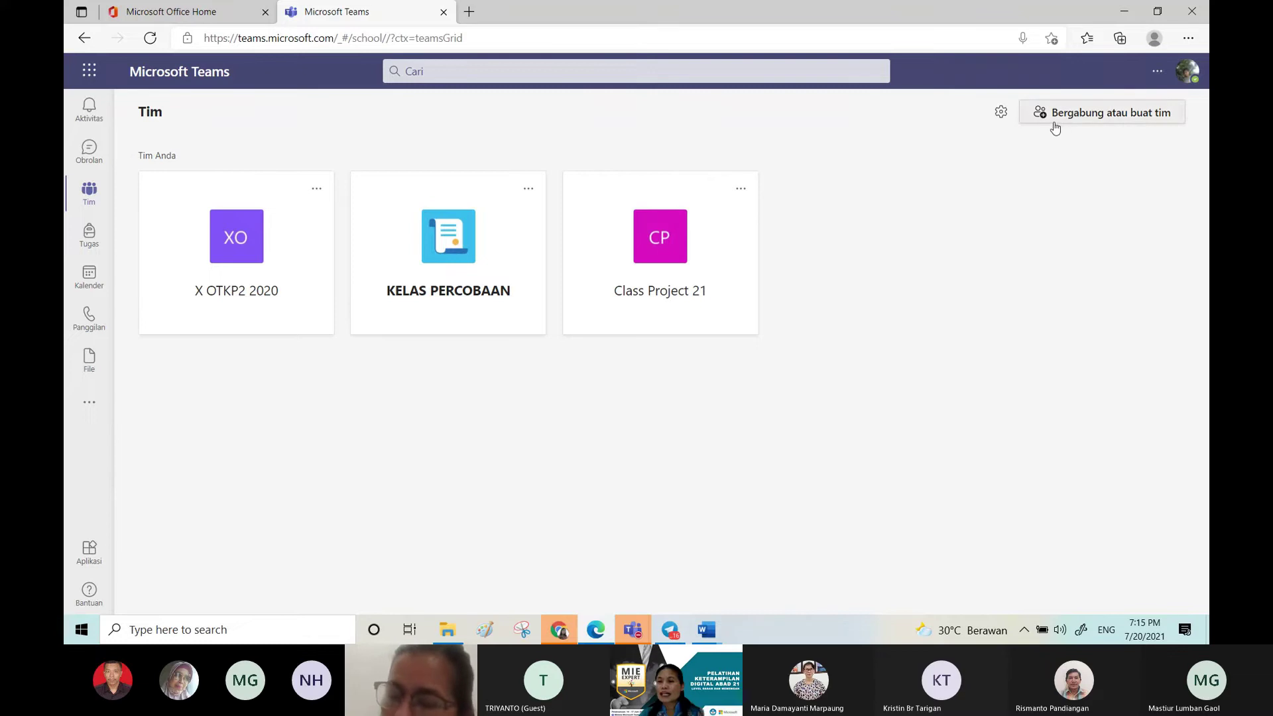
Step: Go to the Bergabung atau buat tim page and focus the join-code field
click(1098, 116)
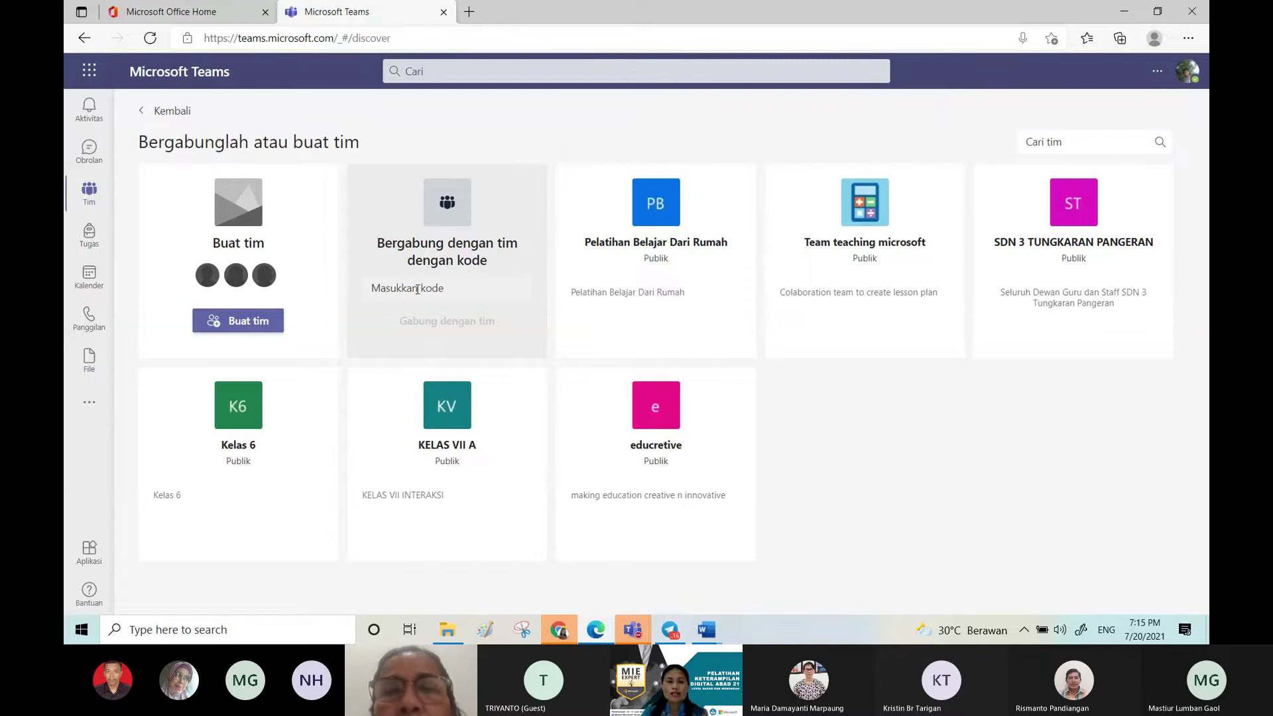
click(416, 288)
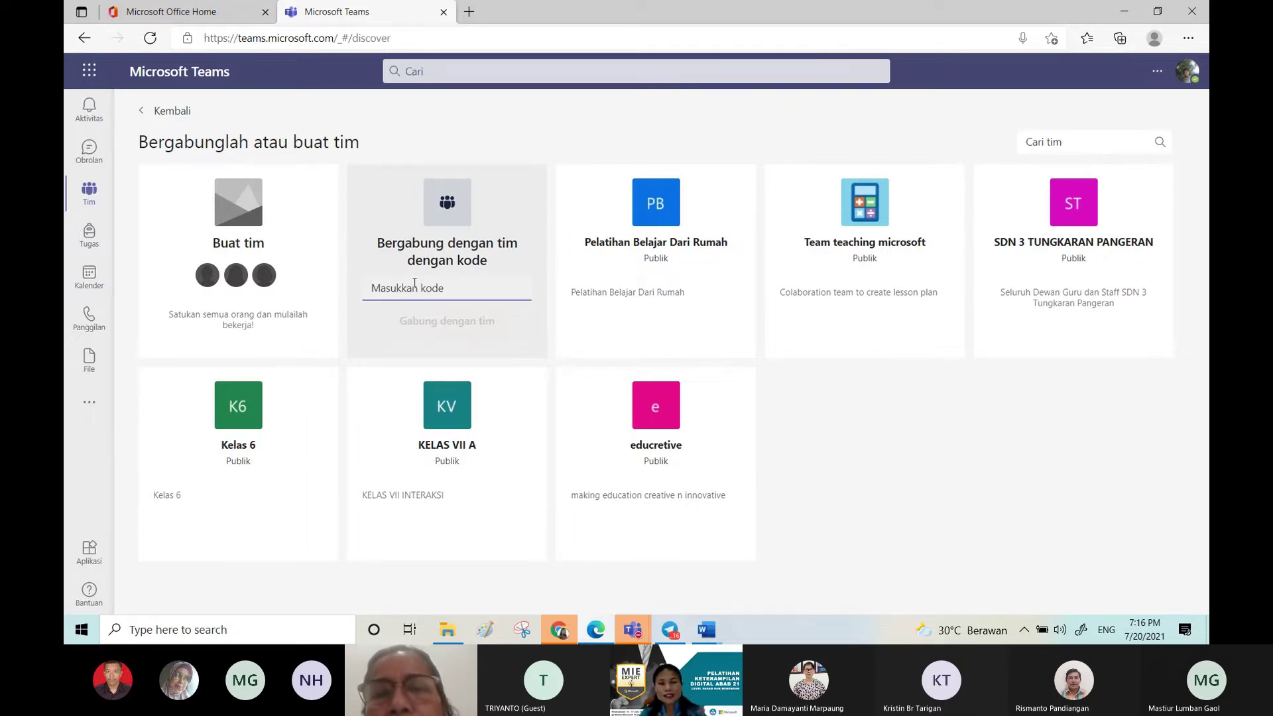
Step: Clear the stray 'ddd' join code and start a new team from the Buat tim card
text(ddd)
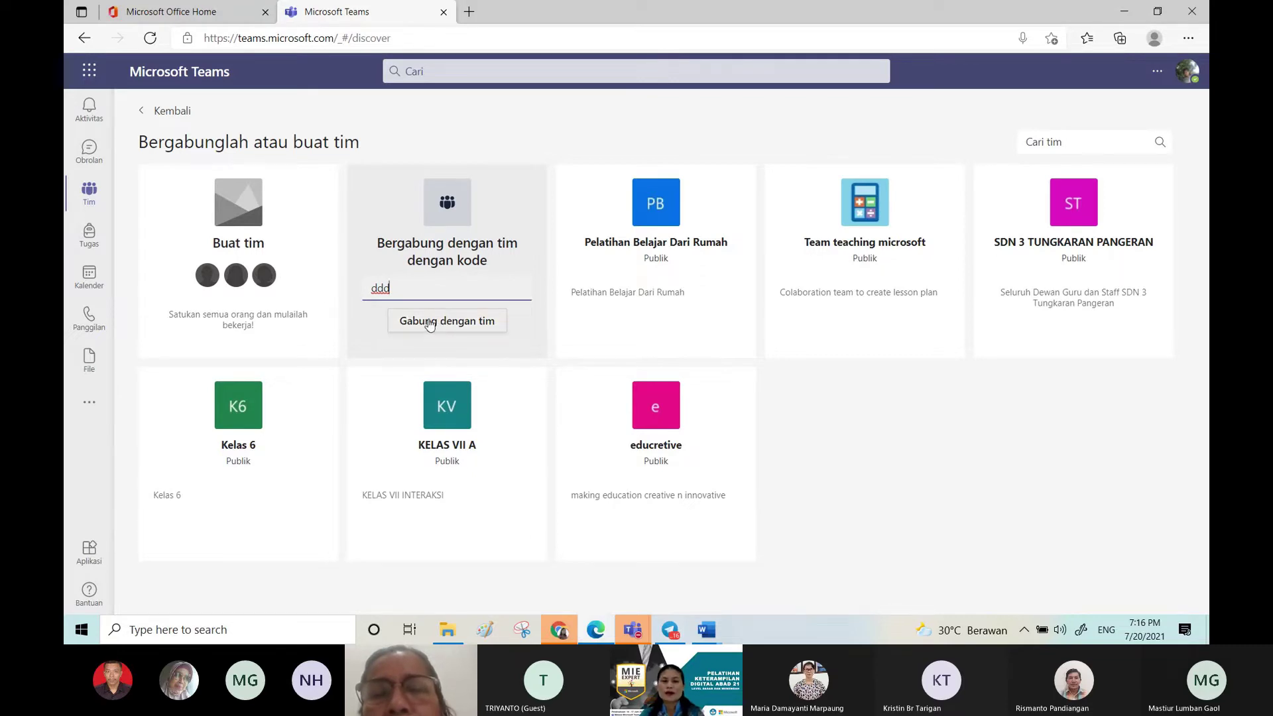
double_click(406, 287)
key(BackSpace)
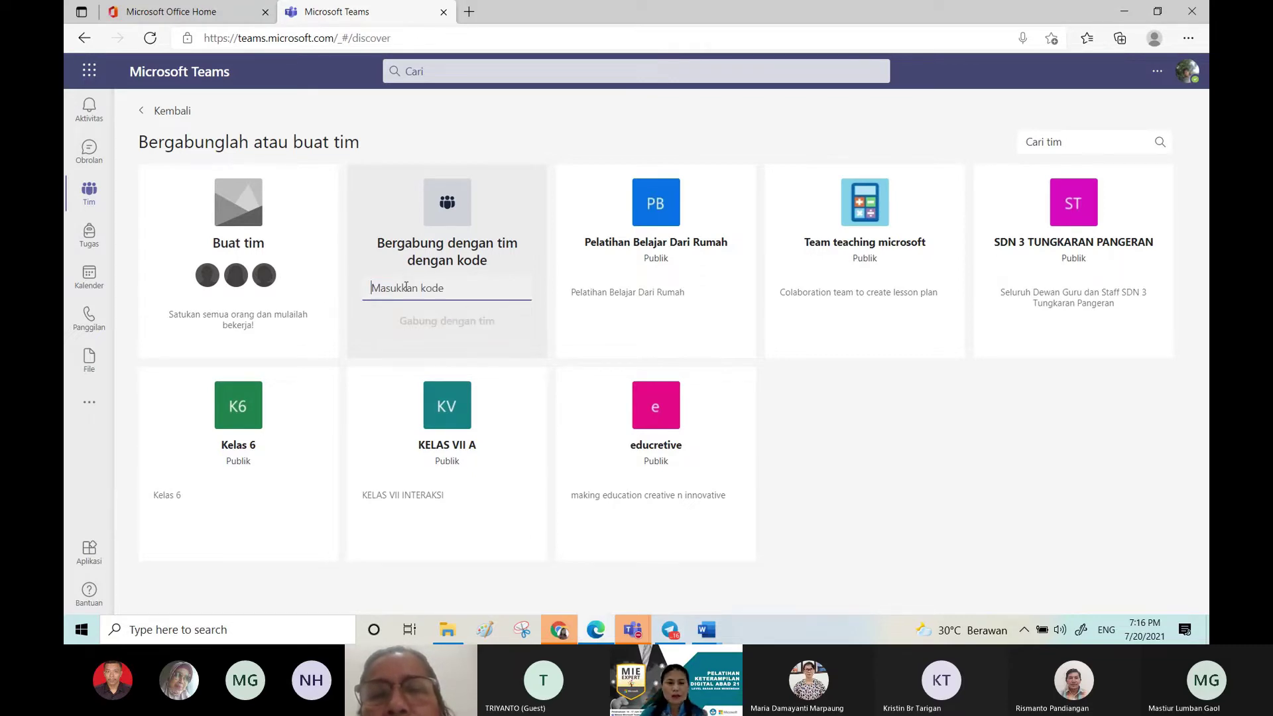
mouse_move(272, 296)
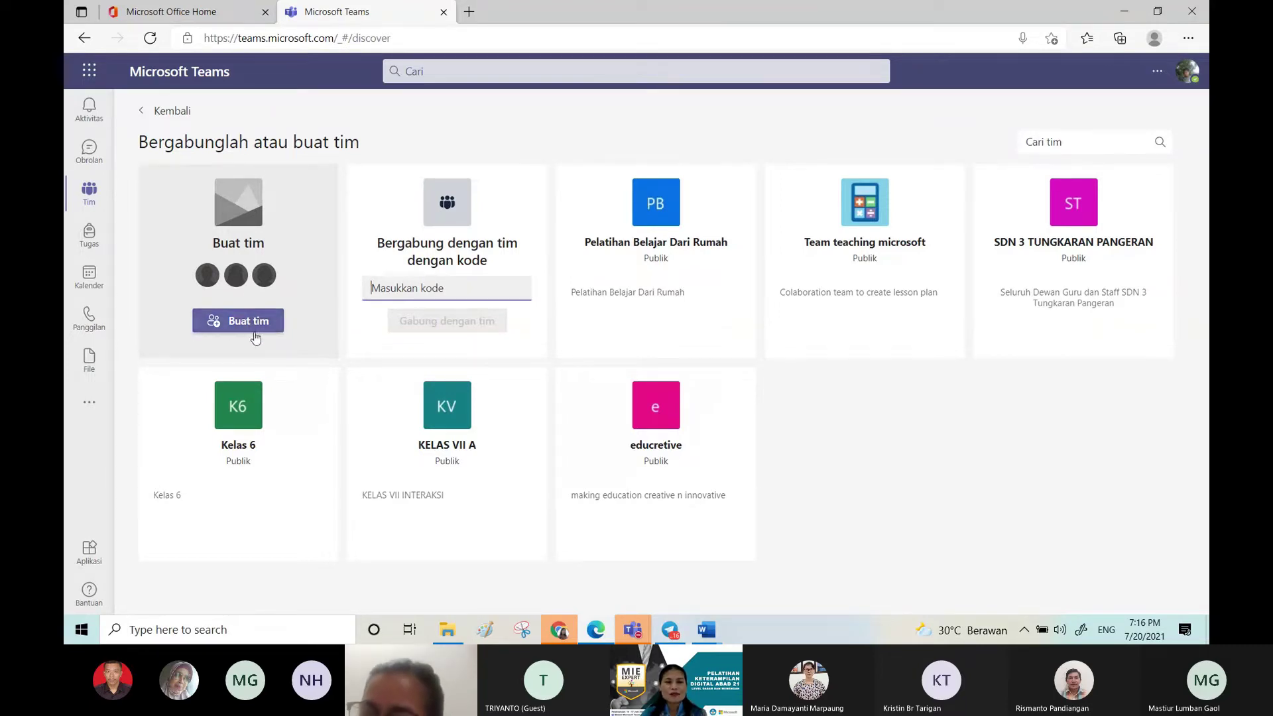
click(249, 322)
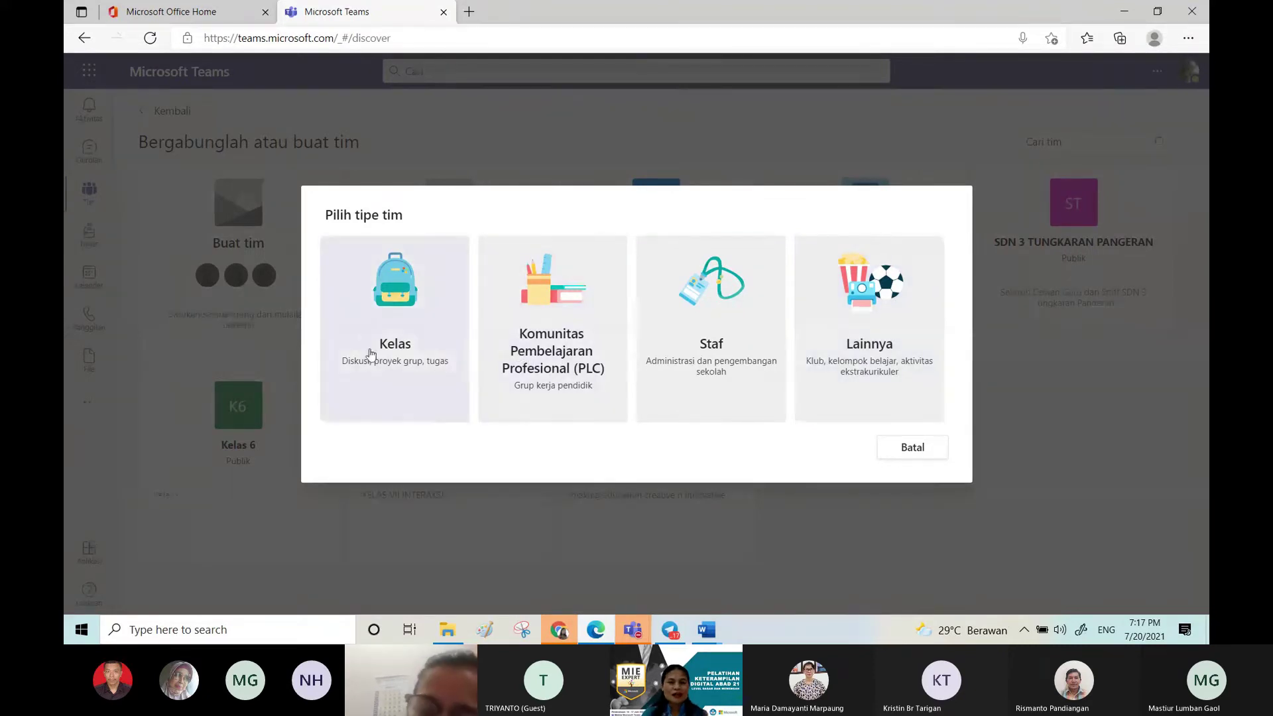
Step: Pick the Kelas type for the new team
click(398, 322)
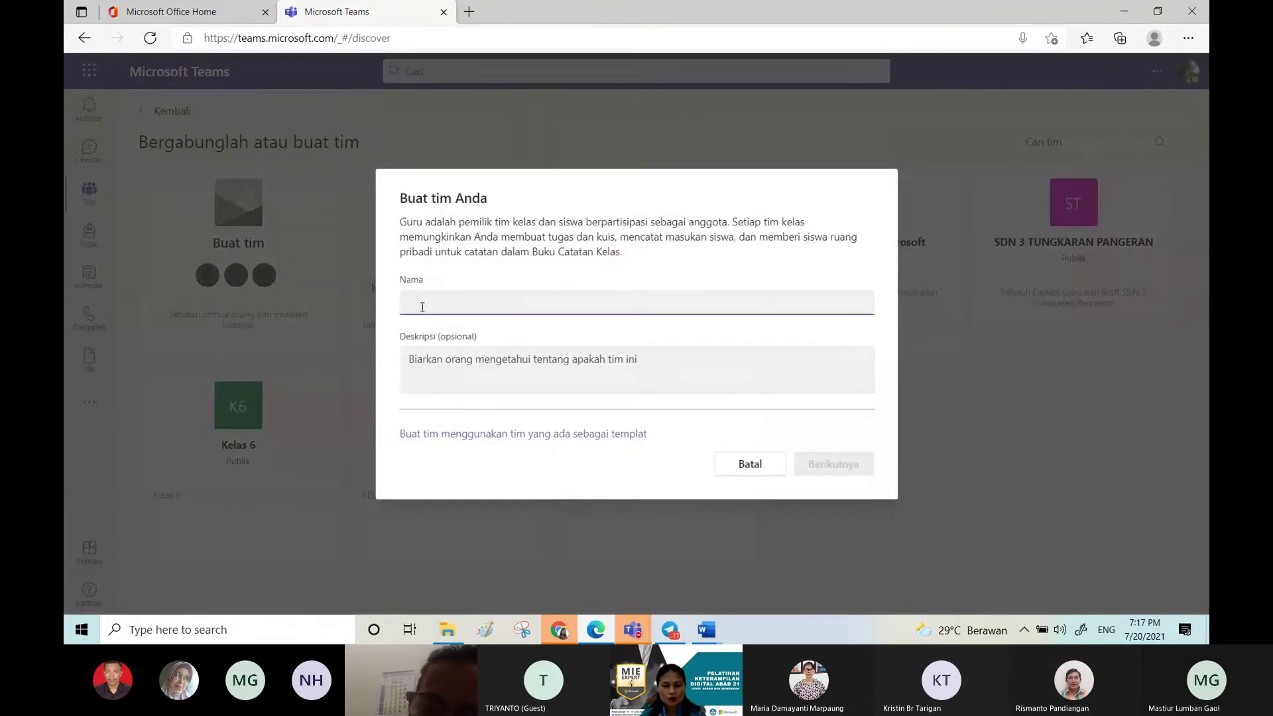
Step: Name the class team 'GURU INOVATIF - ' plus the teacher's full name and continue
text(GU)
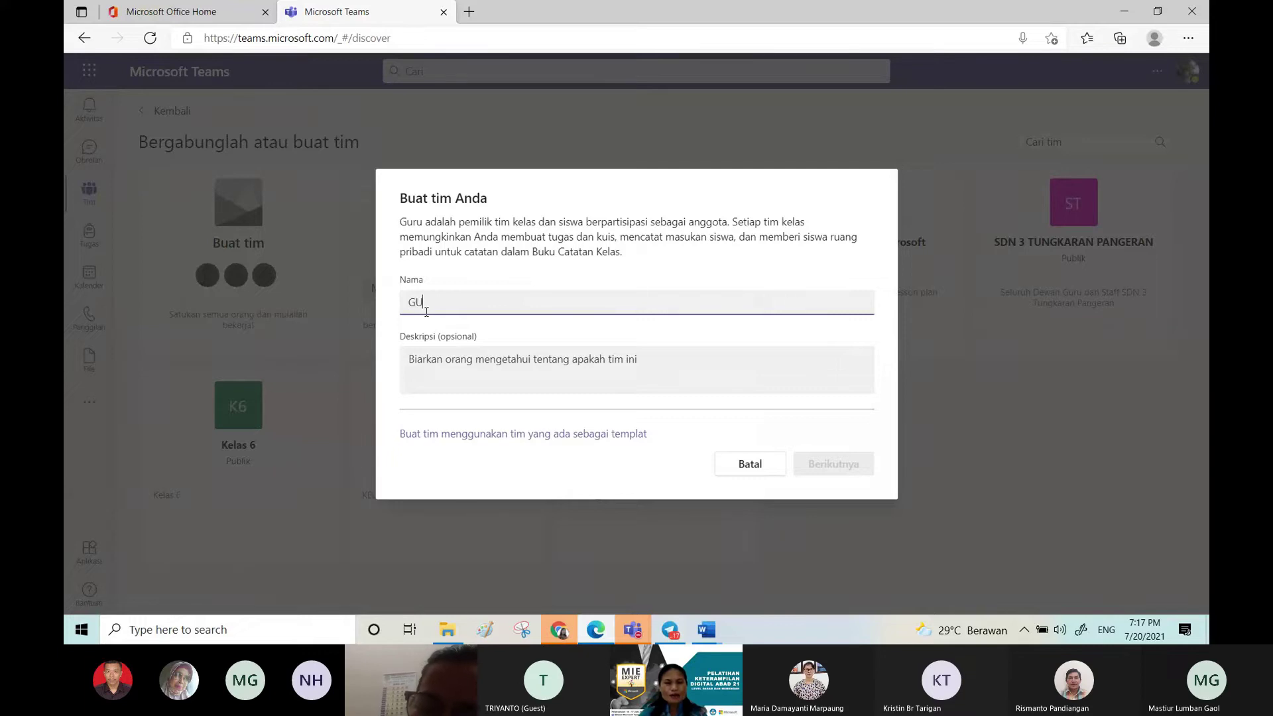
text(RU IN)
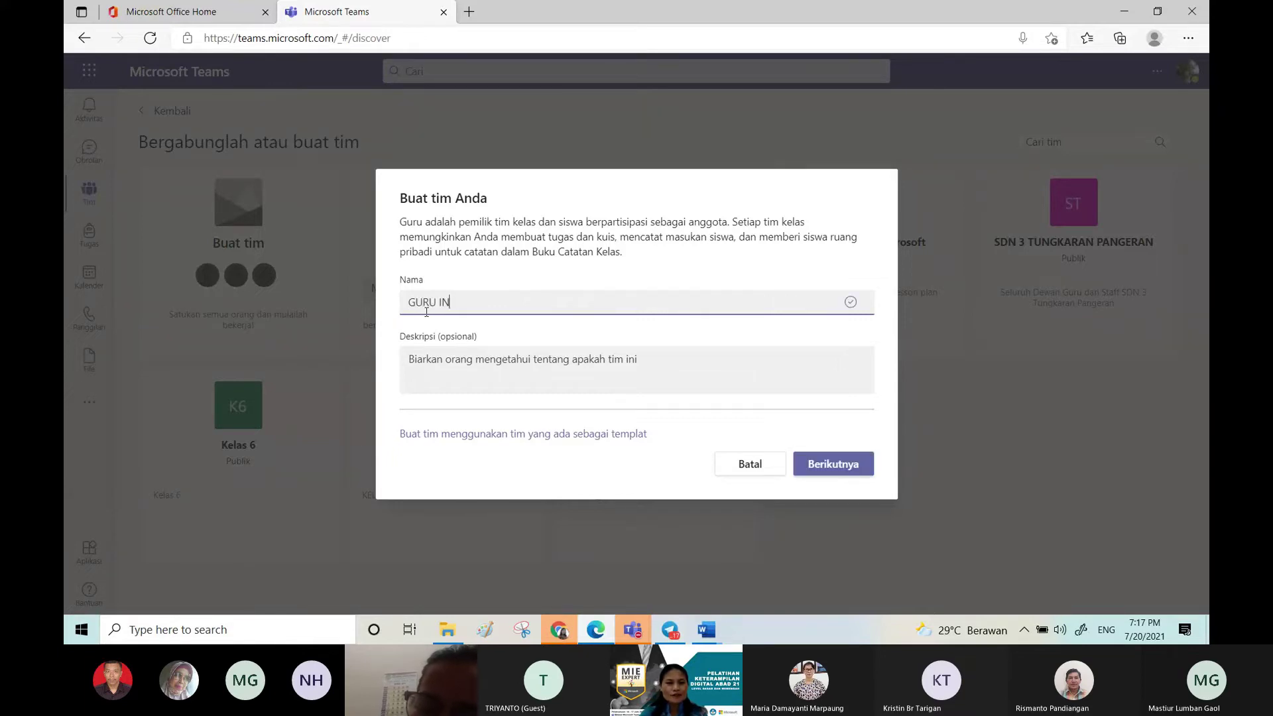
text(OVATIF)
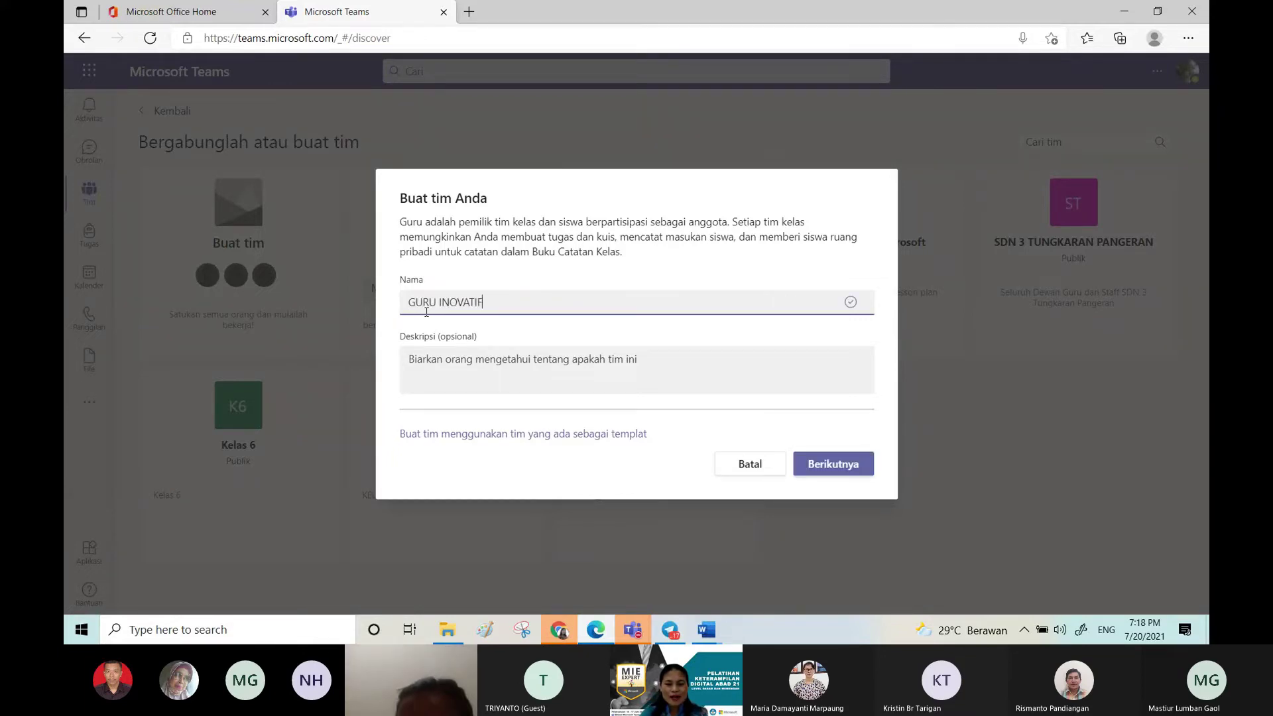
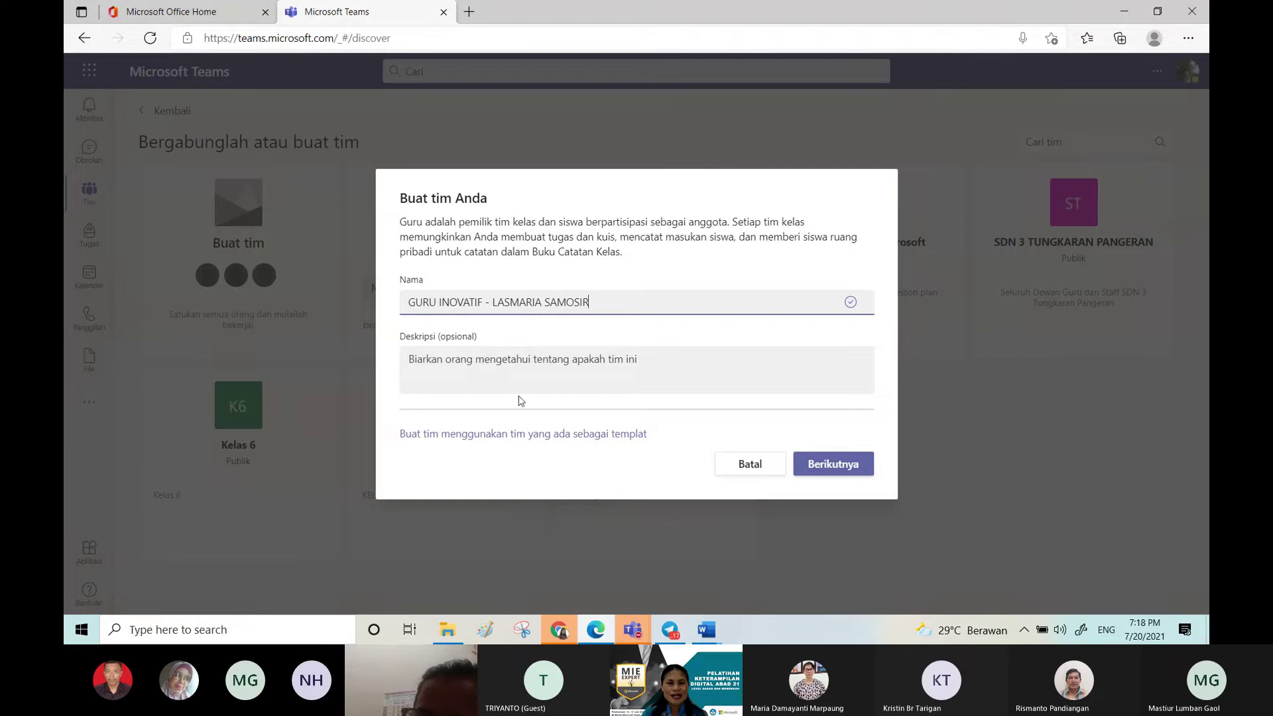
click(831, 468)
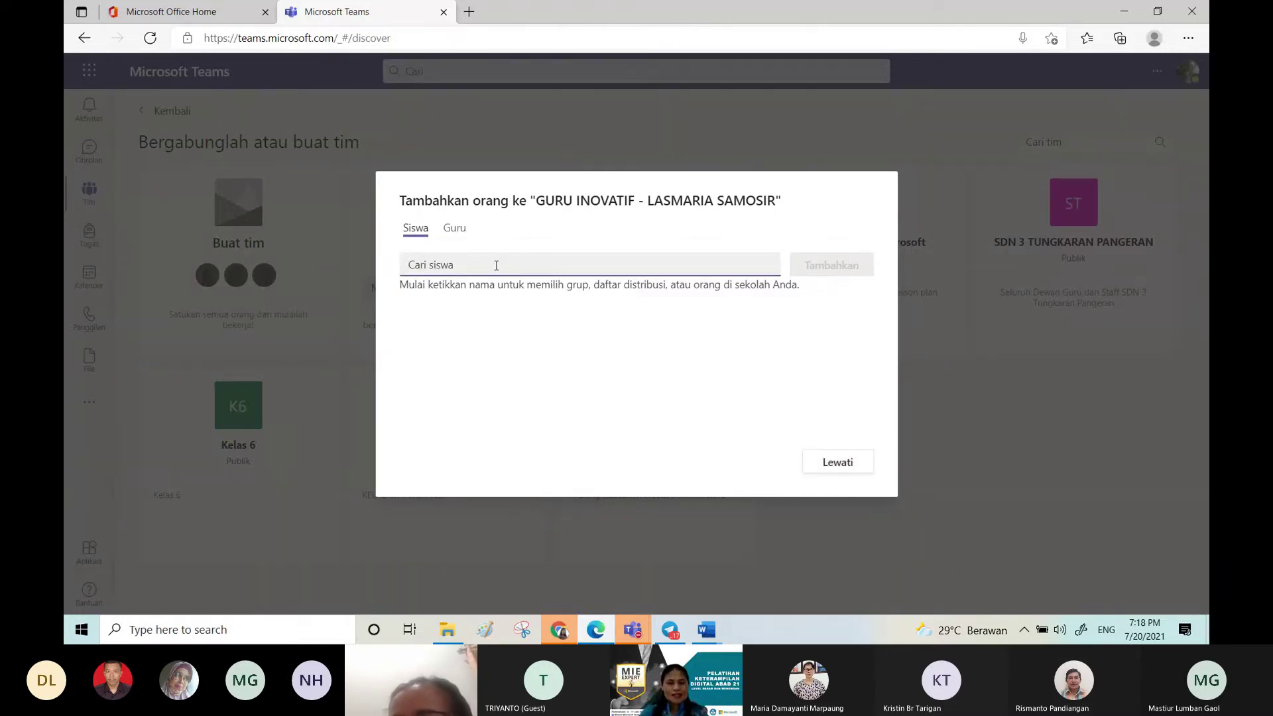
Step: Search the Siswa tab by name and select the first student
text(RI)
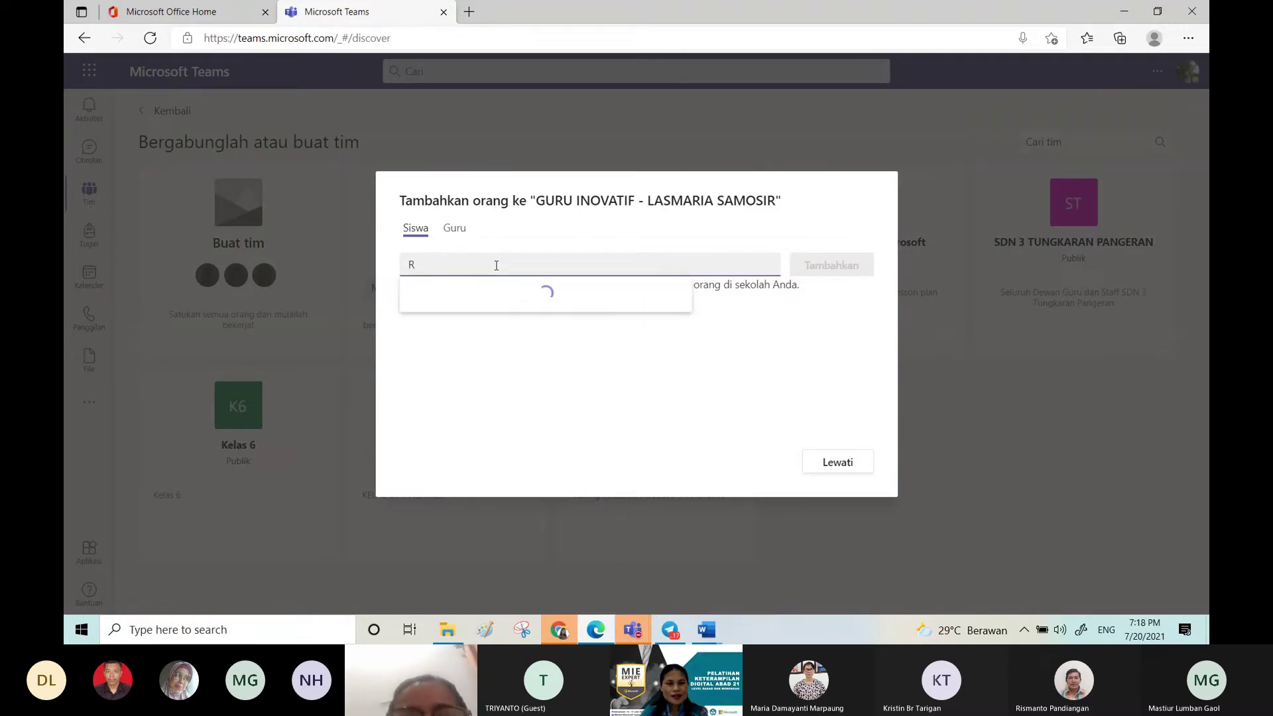
key(BackSpace)
text(TRY)
key(BackSpace)
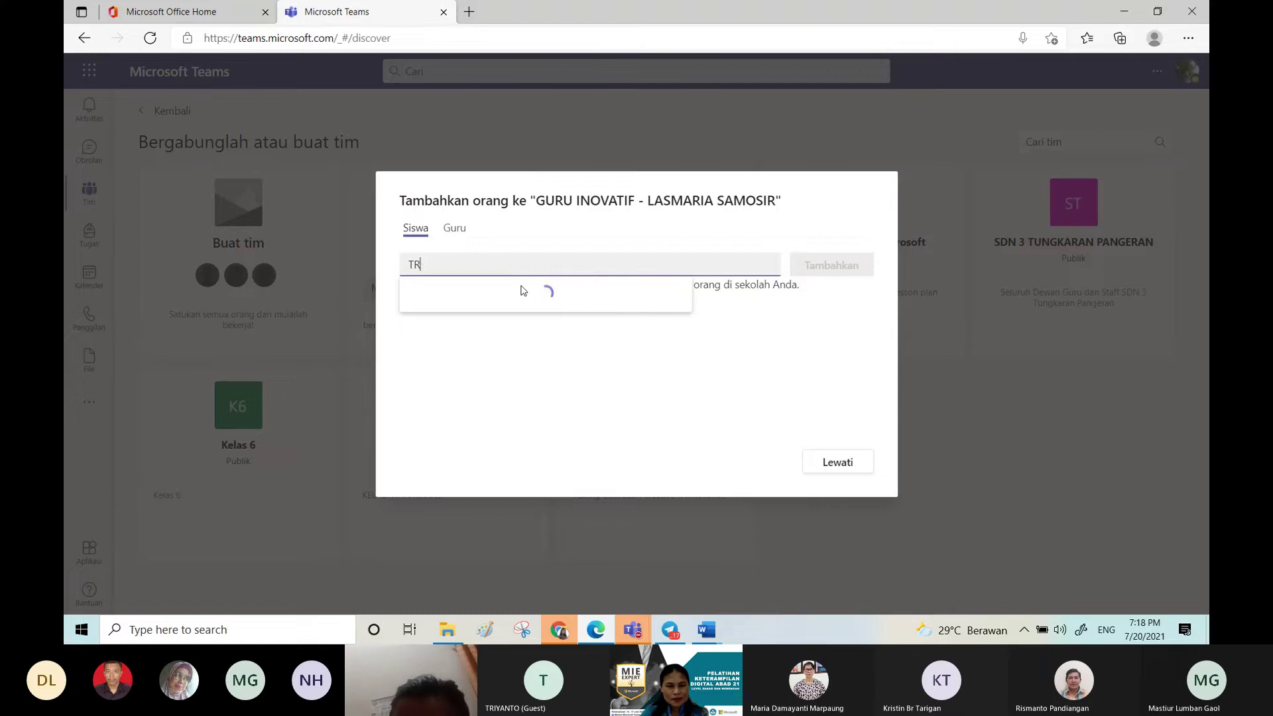
key(BackSpace)
key(BackSpace)
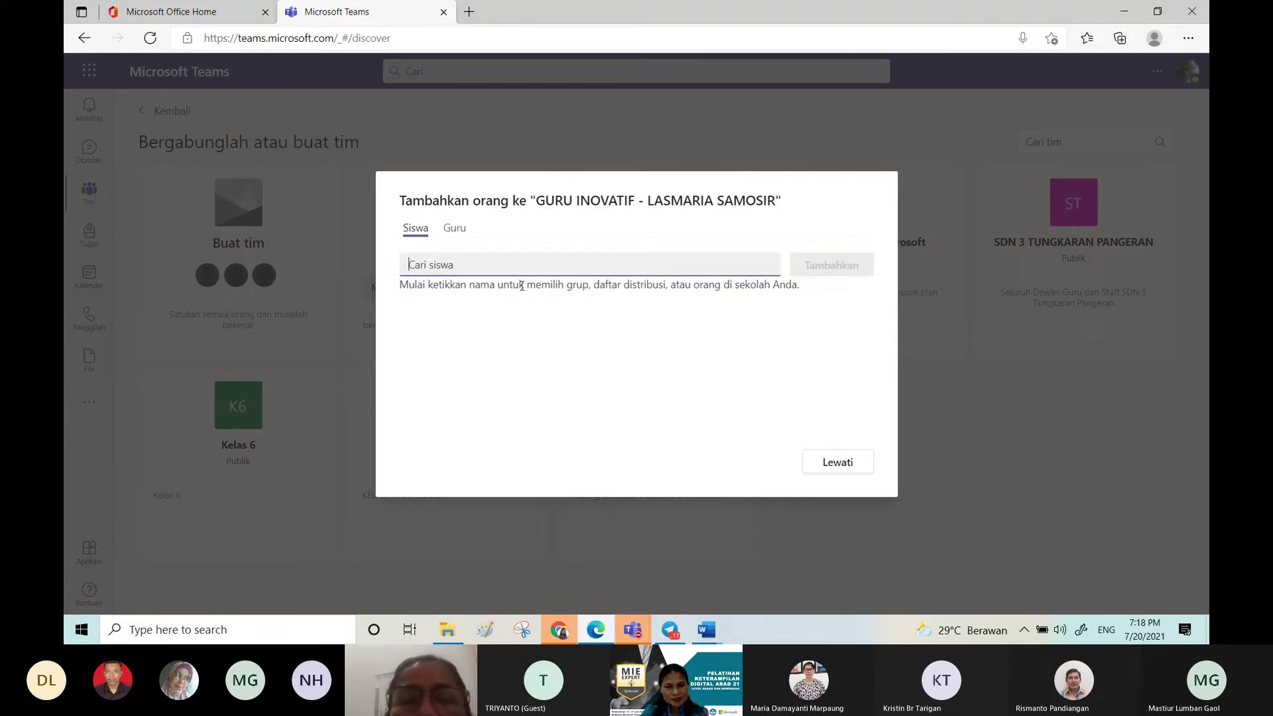
text(LASMA)
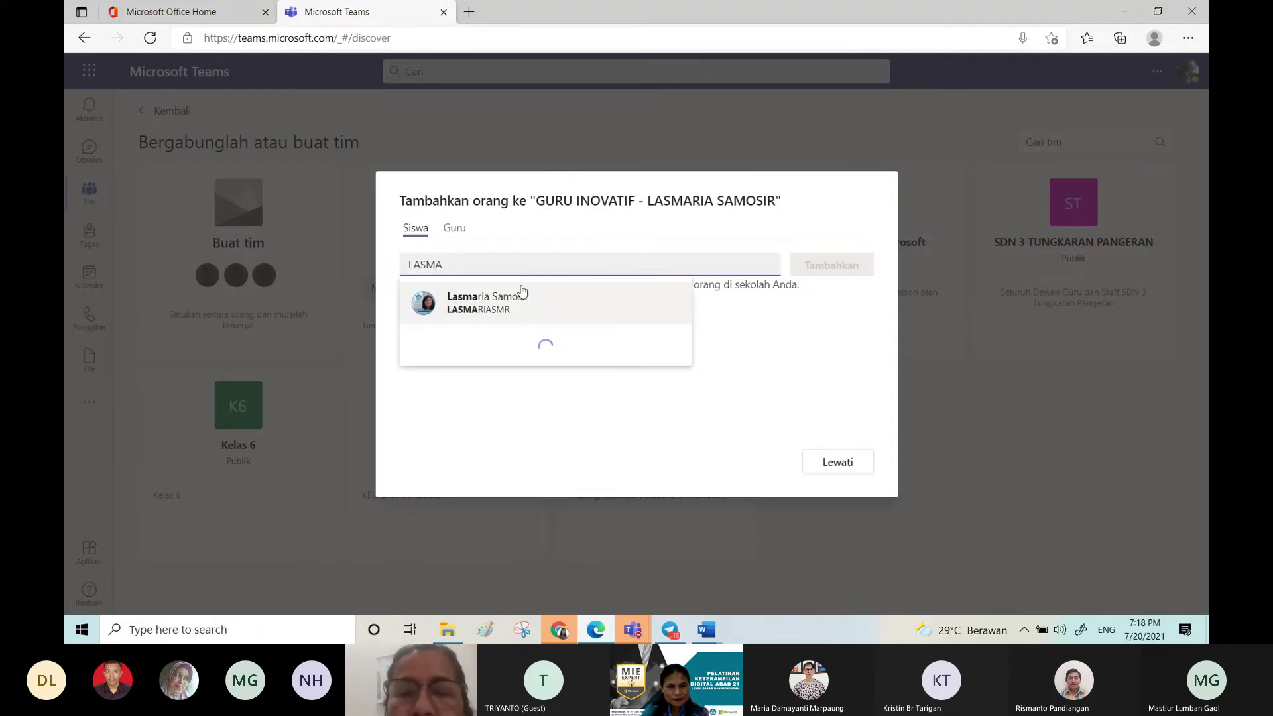
key(BackSpace)
key(BackSpace)
key(BackSpace)
key(BackSpace)
key(BackSpace)
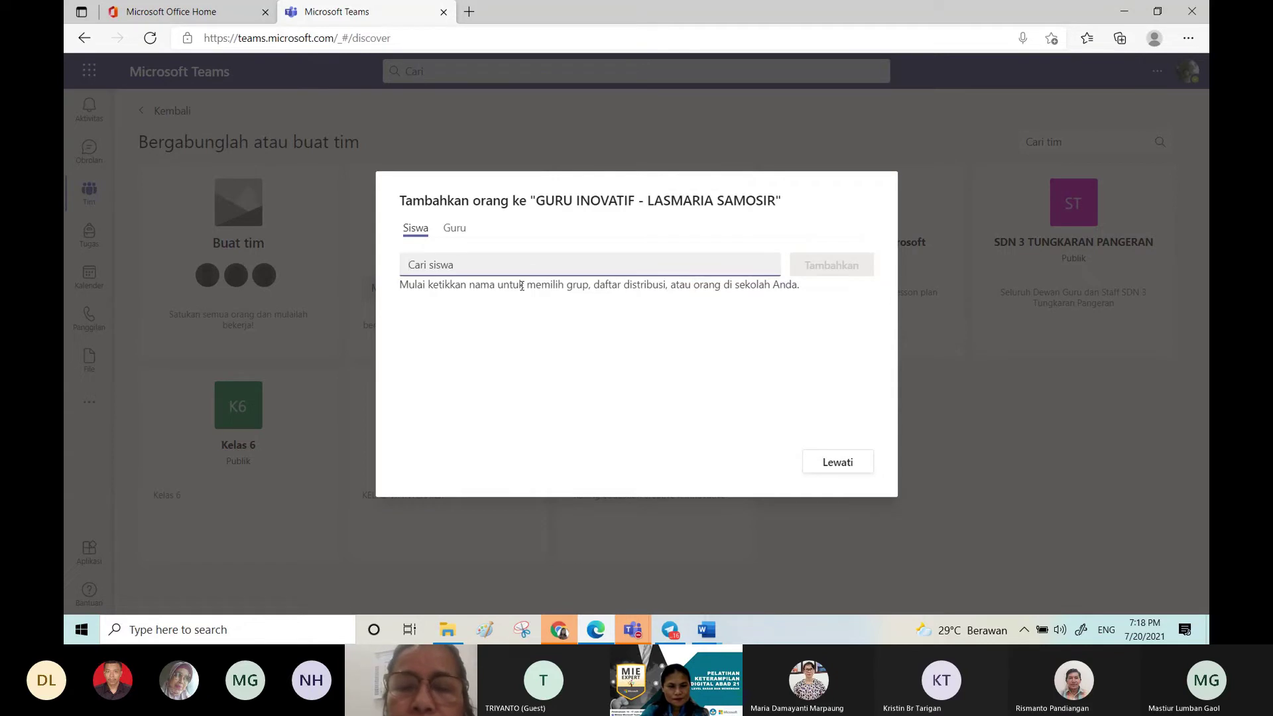
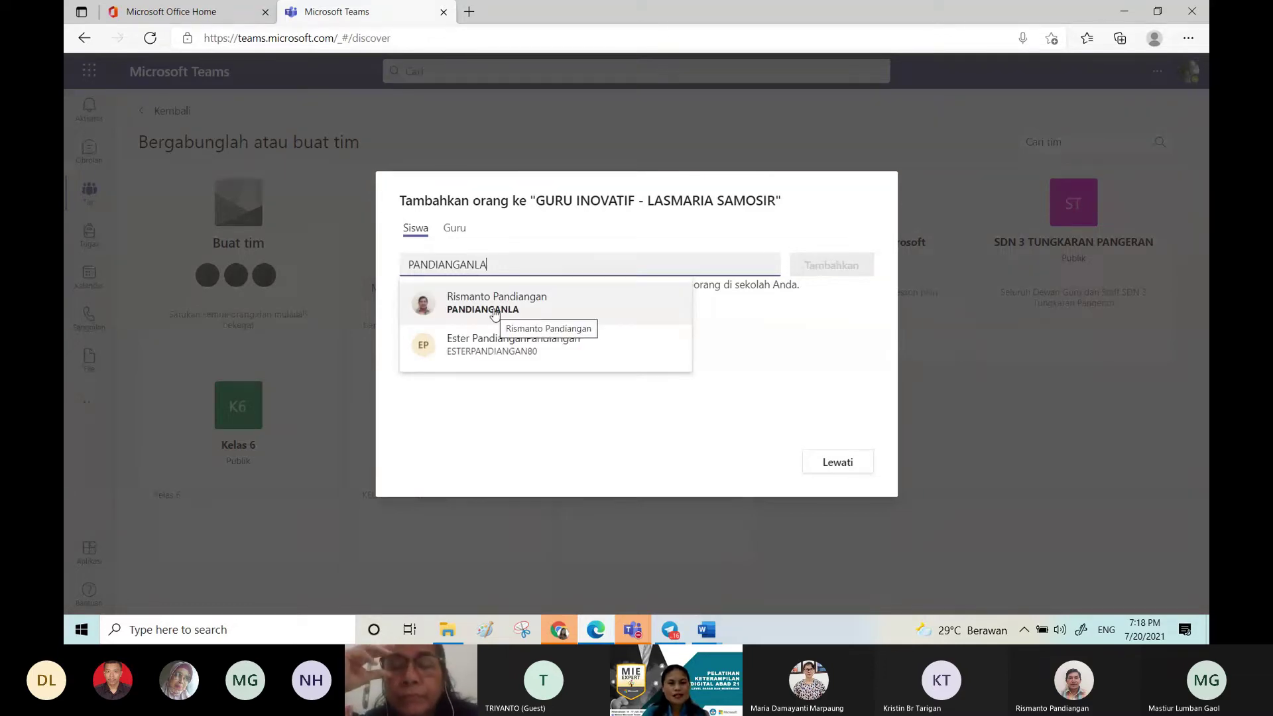
click(494, 311)
Step: Select the second and third students, then add all three to the team
text(TRY)
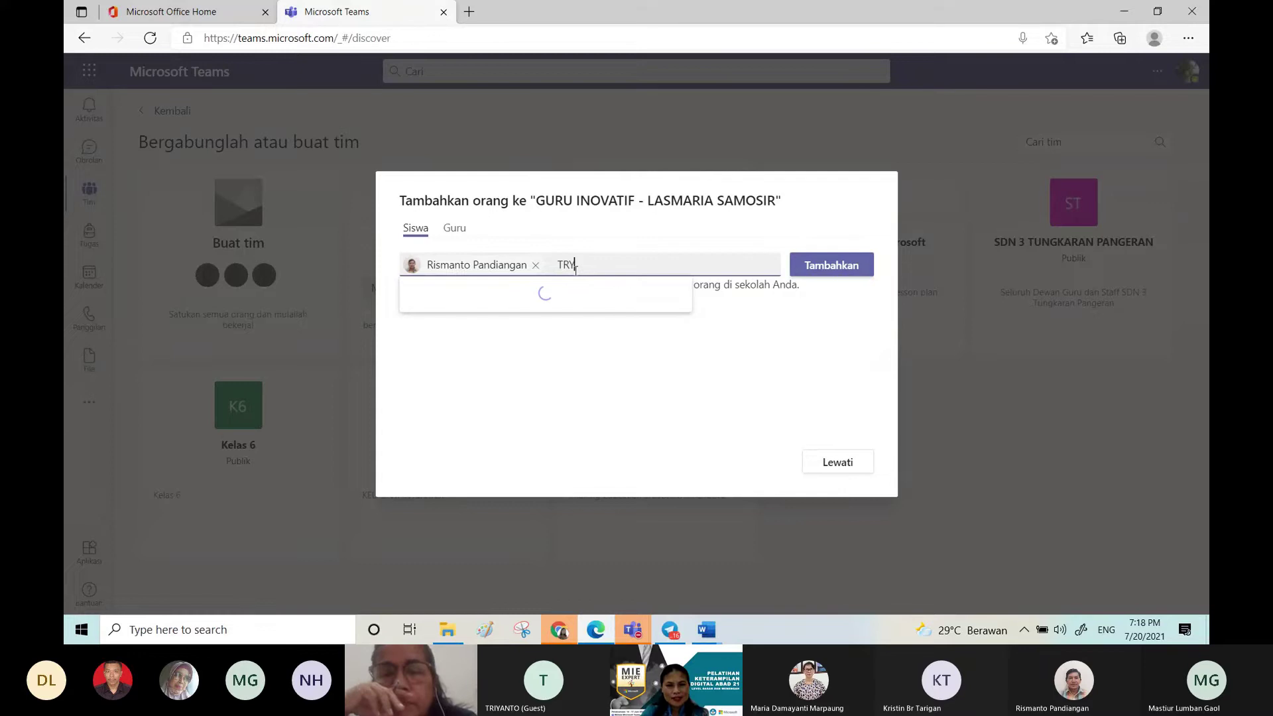
text(ANTO)
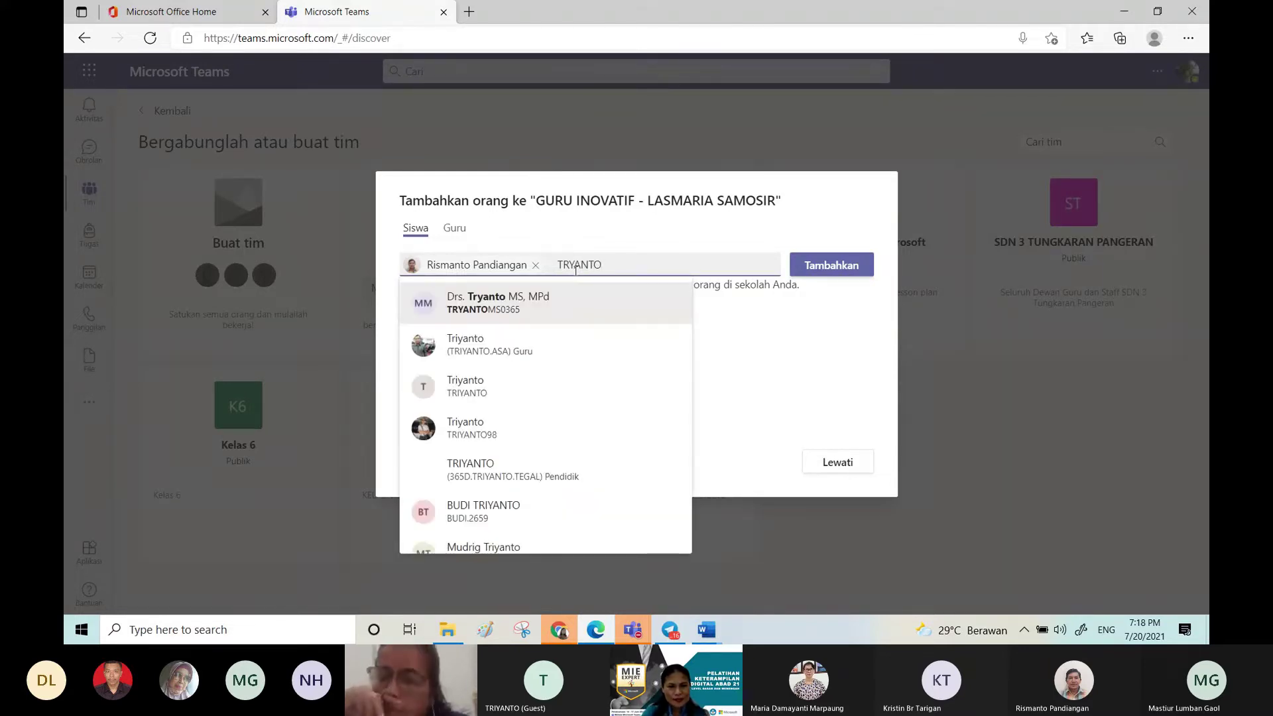
click(493, 398)
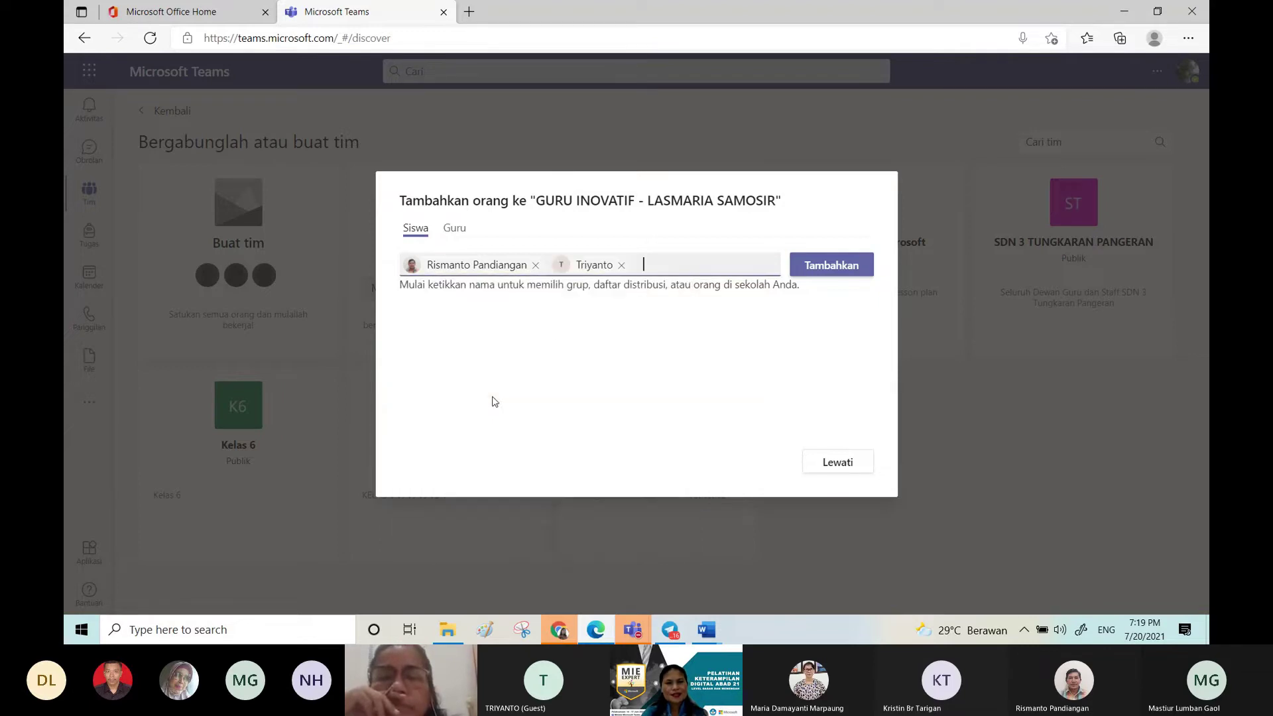
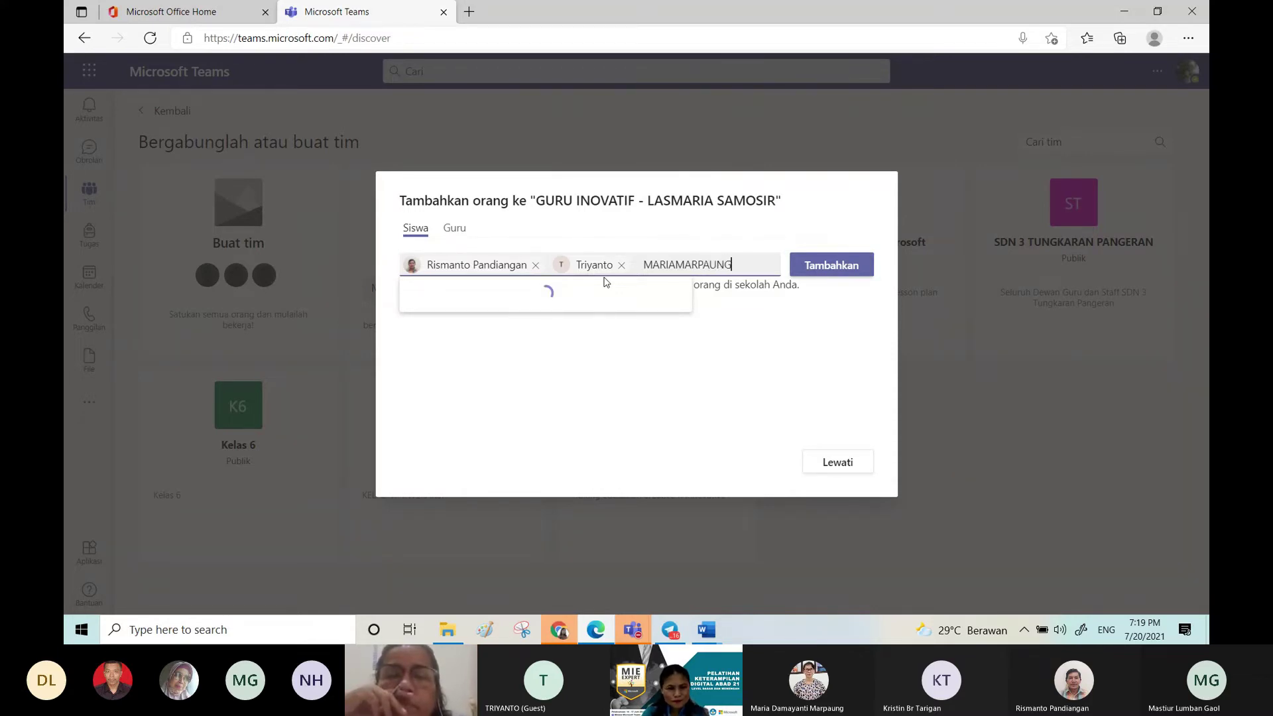
right_click(604, 282)
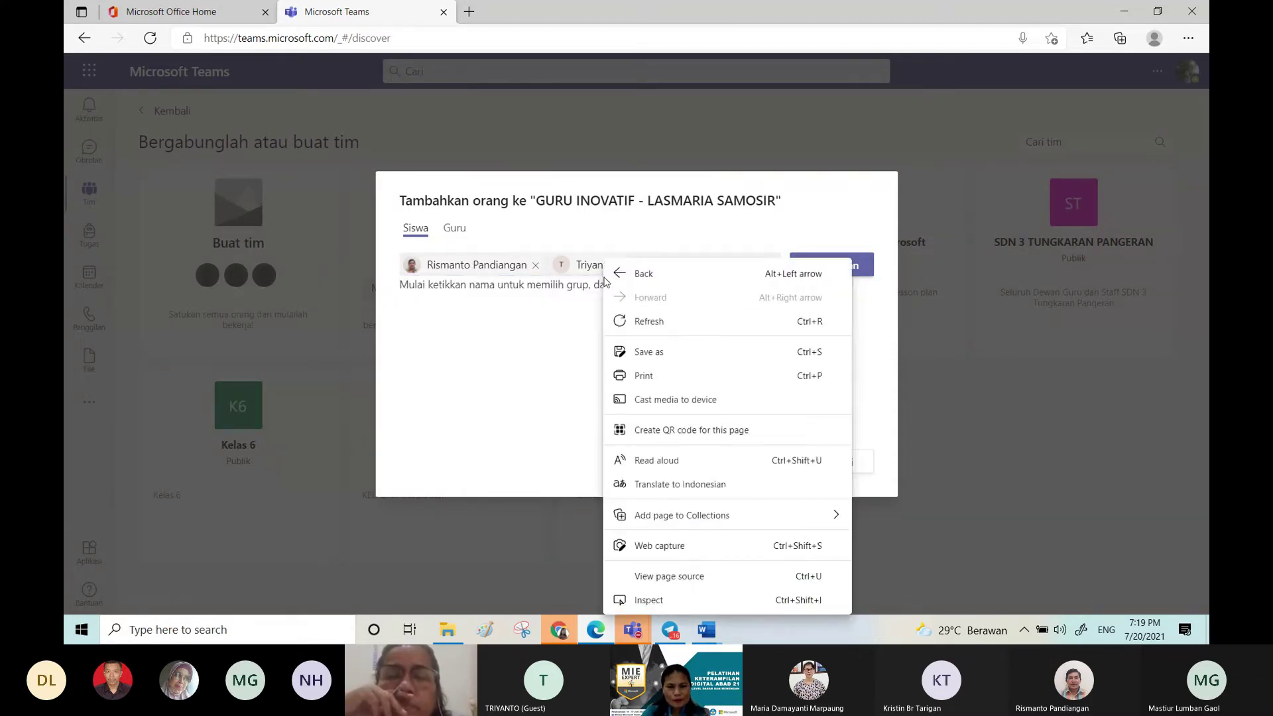
click(592, 297)
double_click(738, 264)
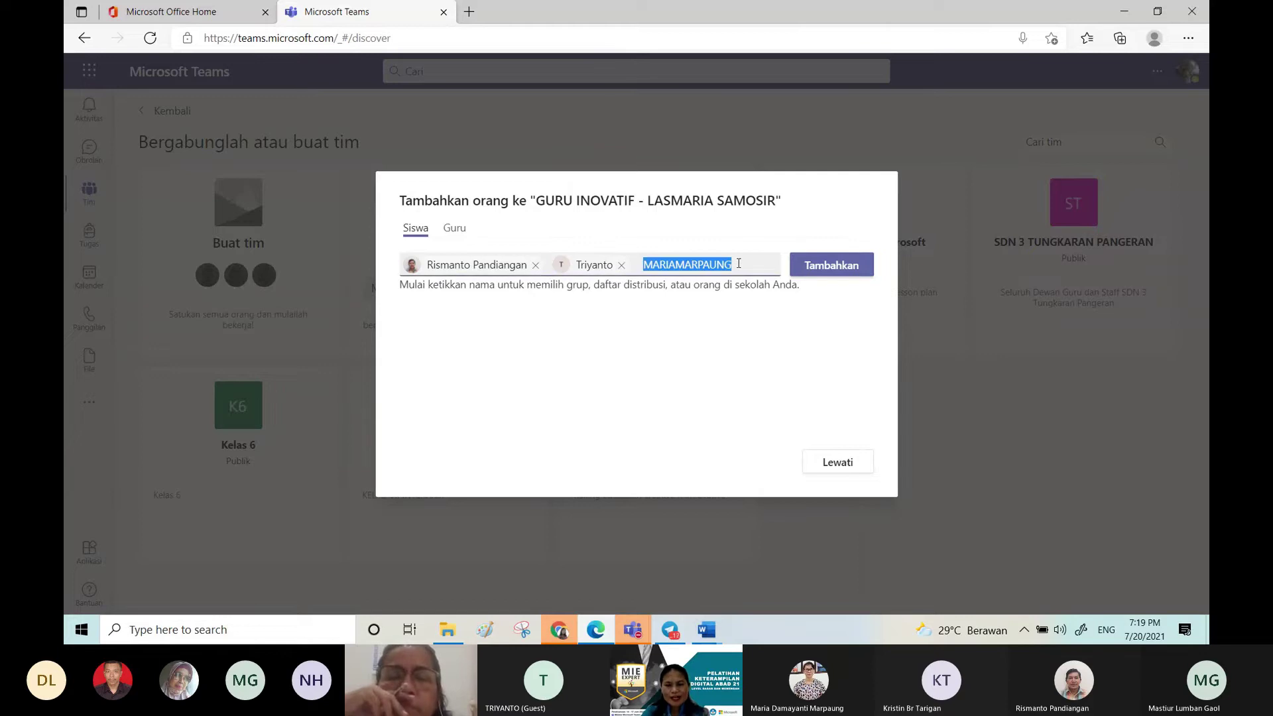
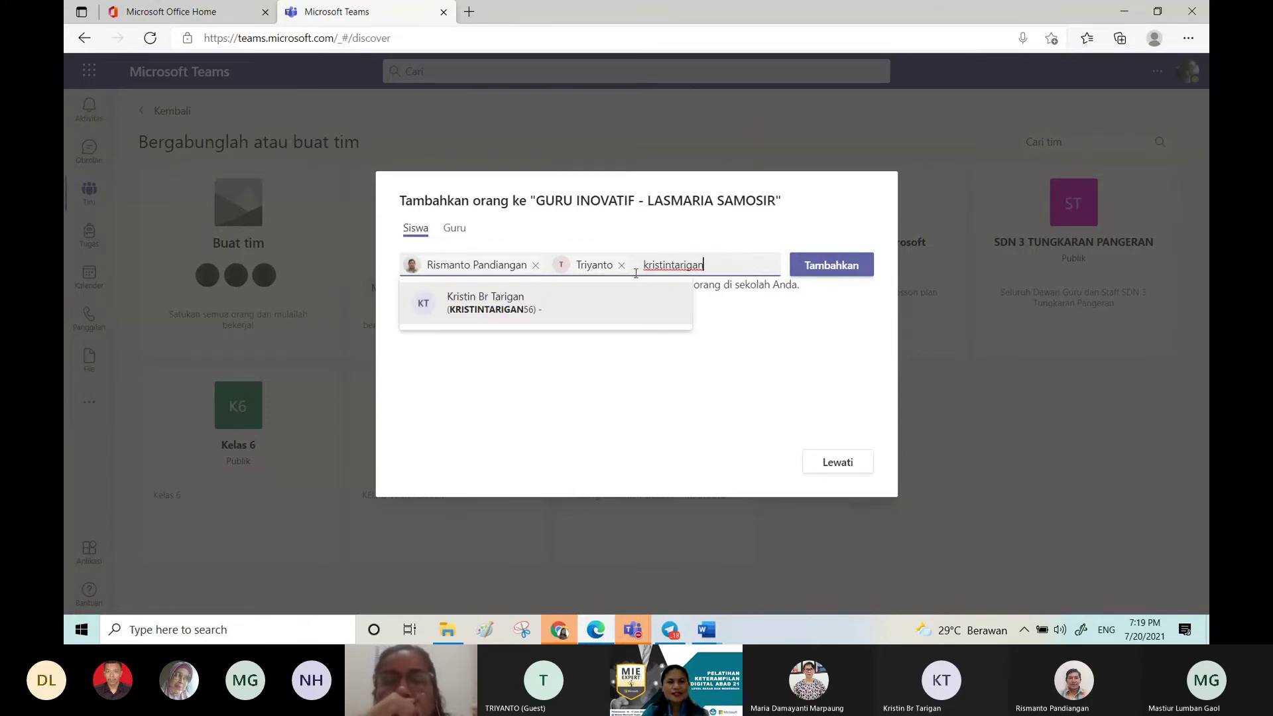
click(557, 301)
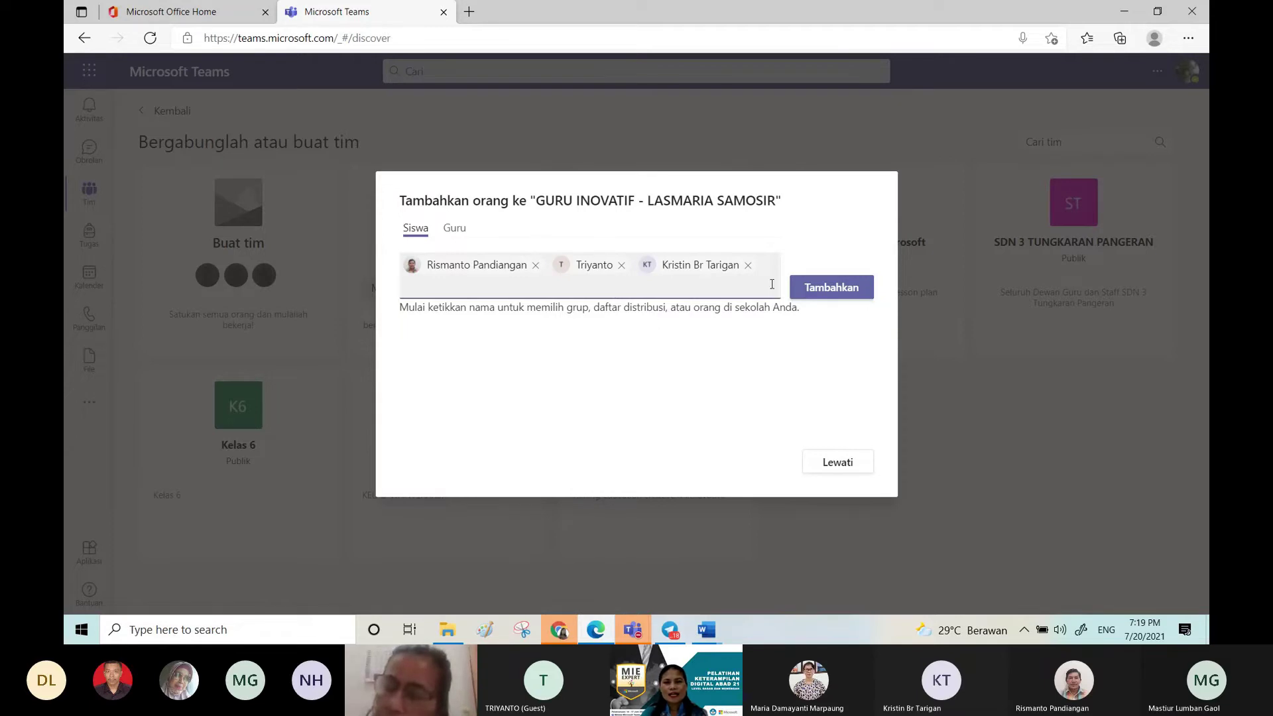
click(824, 292)
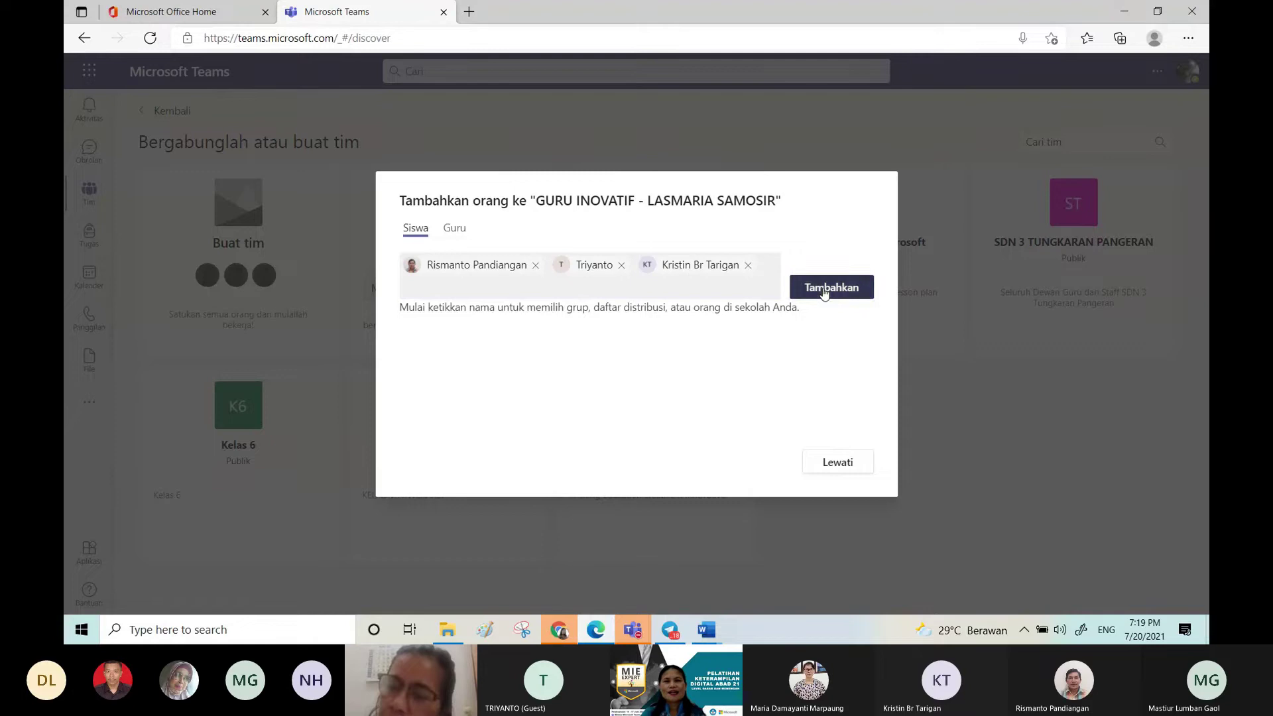
Step: On the Guru tab, add the teacher to the class team and close the dialog
click(464, 236)
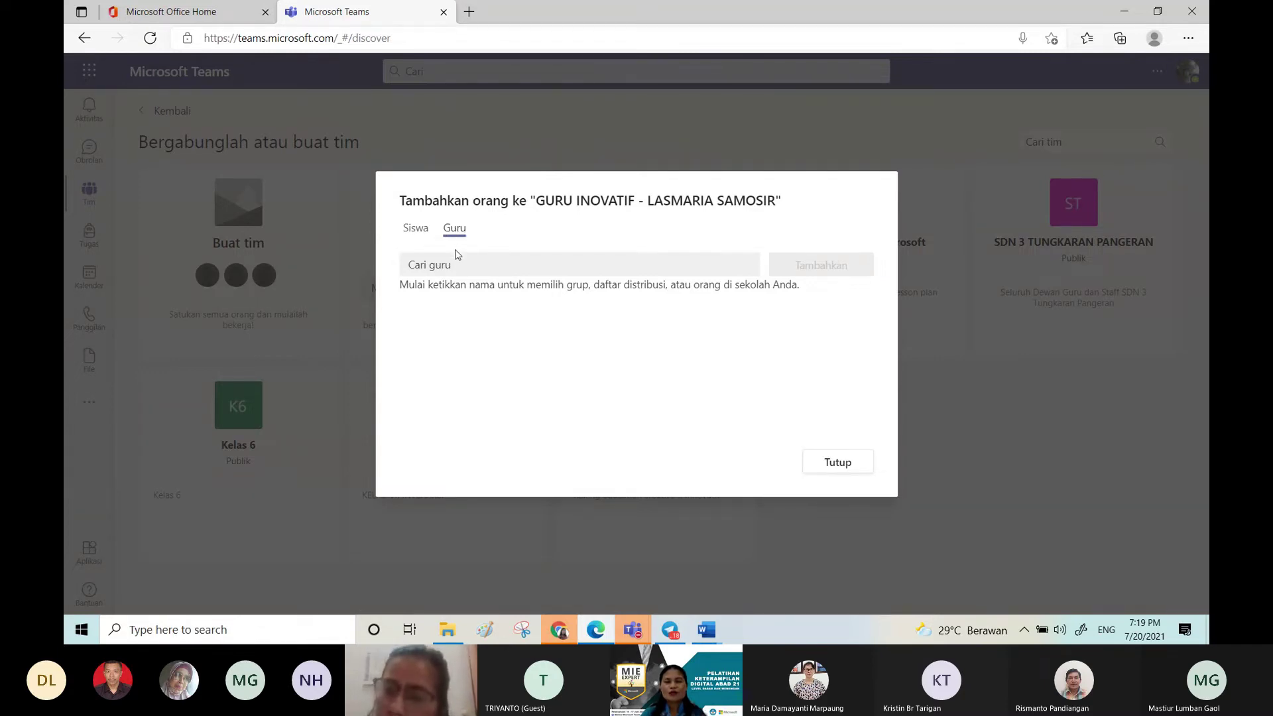
click(457, 267)
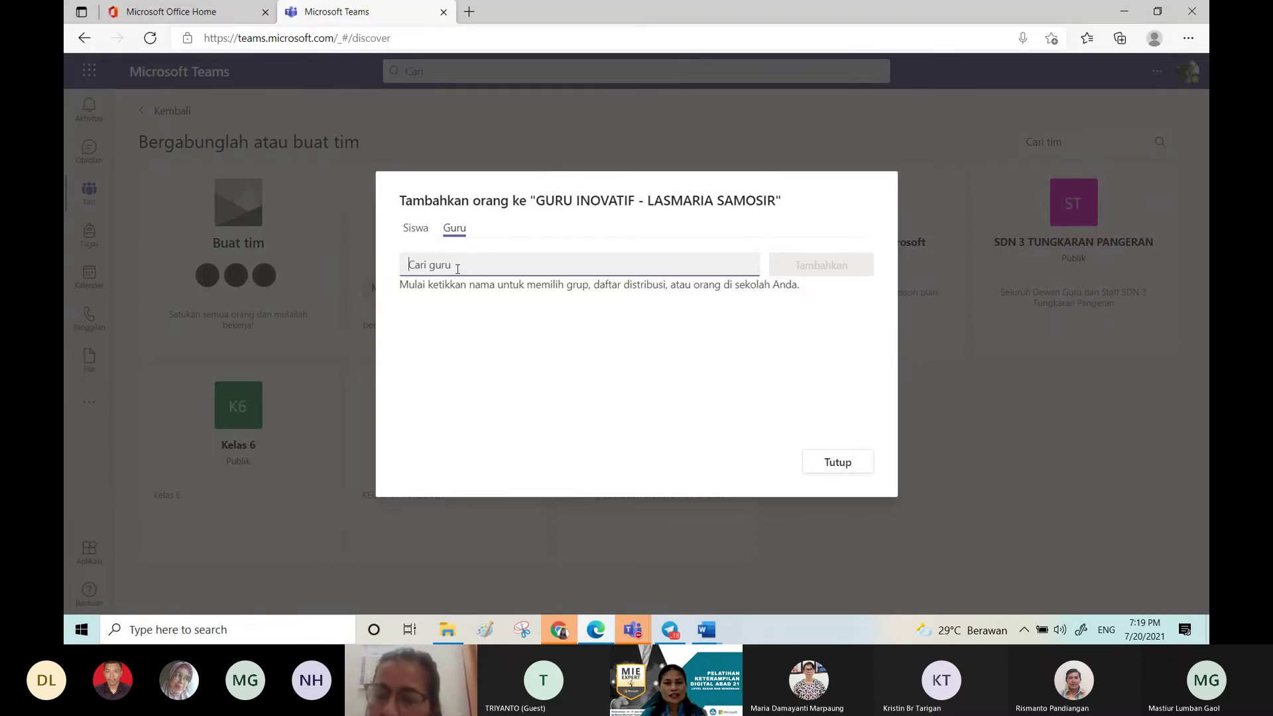
click(430, 262)
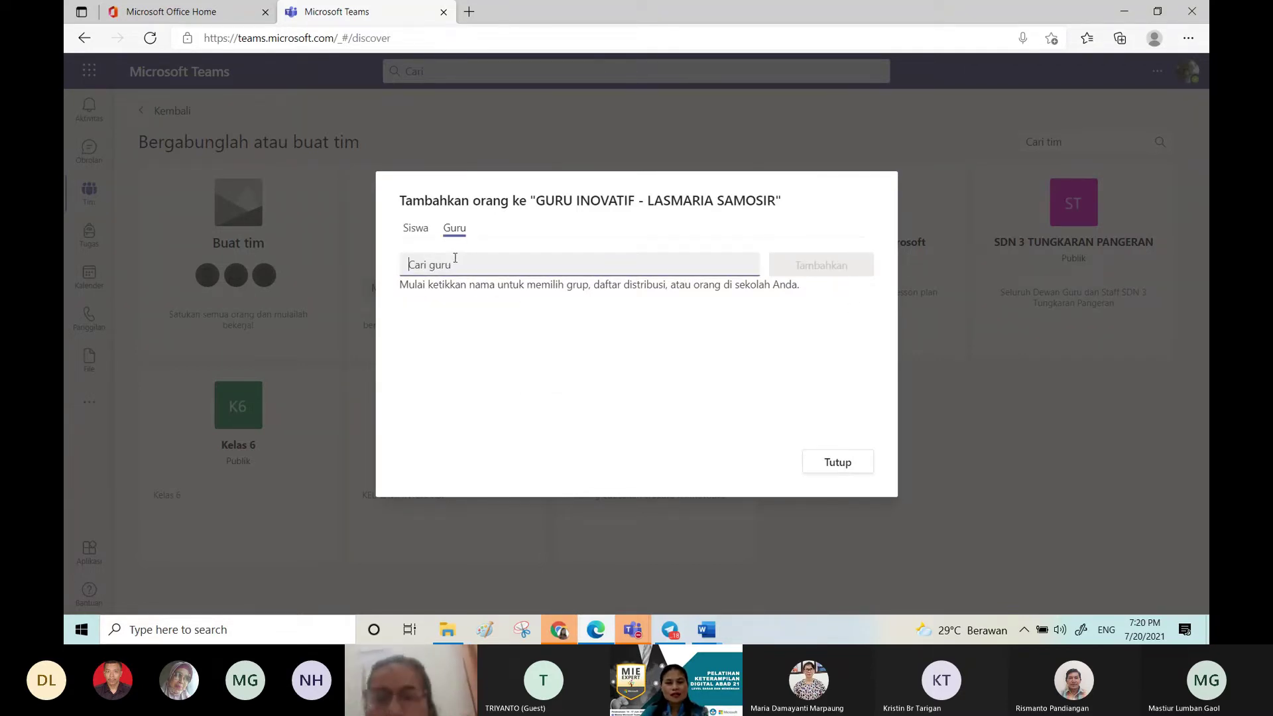
text(lasm)
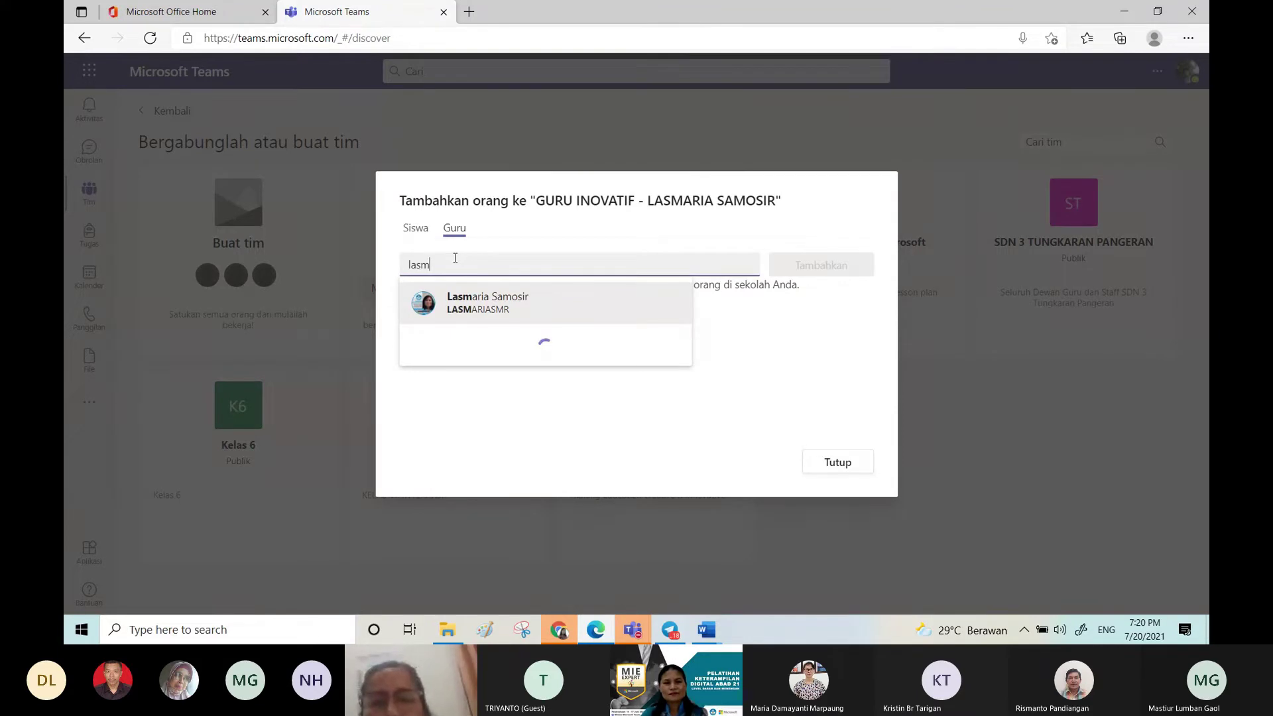
click(493, 298)
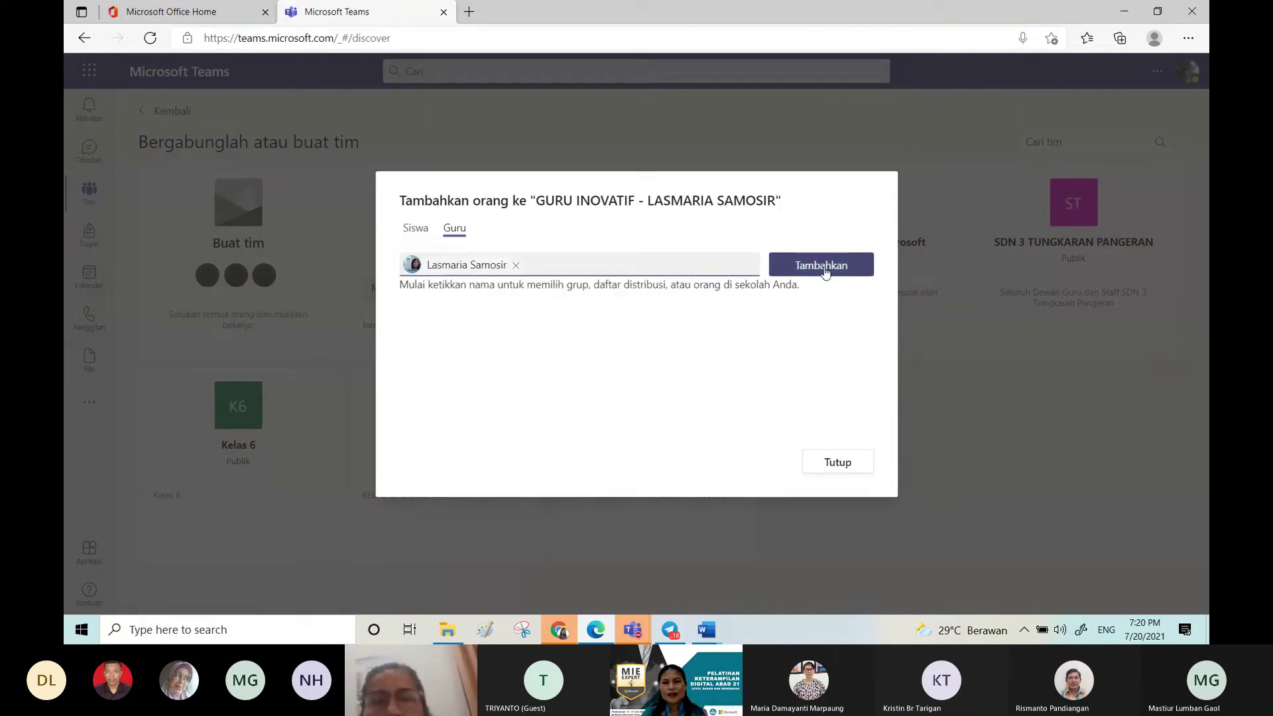
click(825, 273)
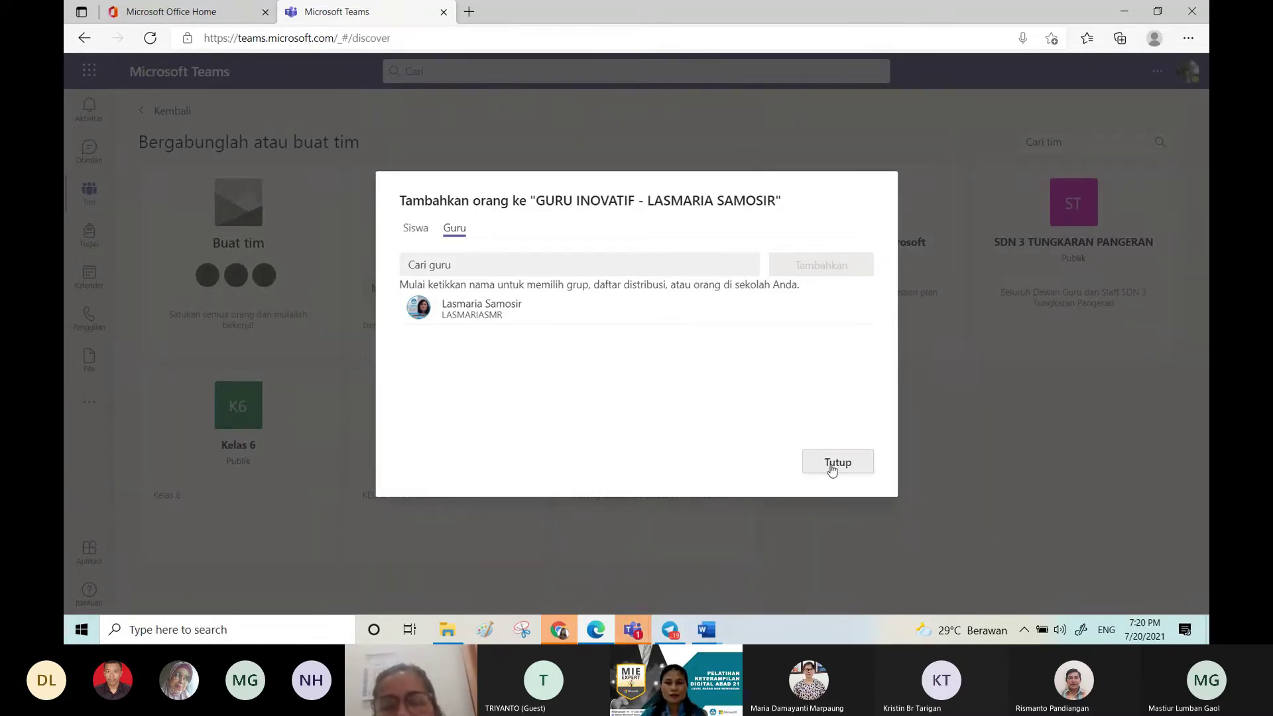
click(832, 468)
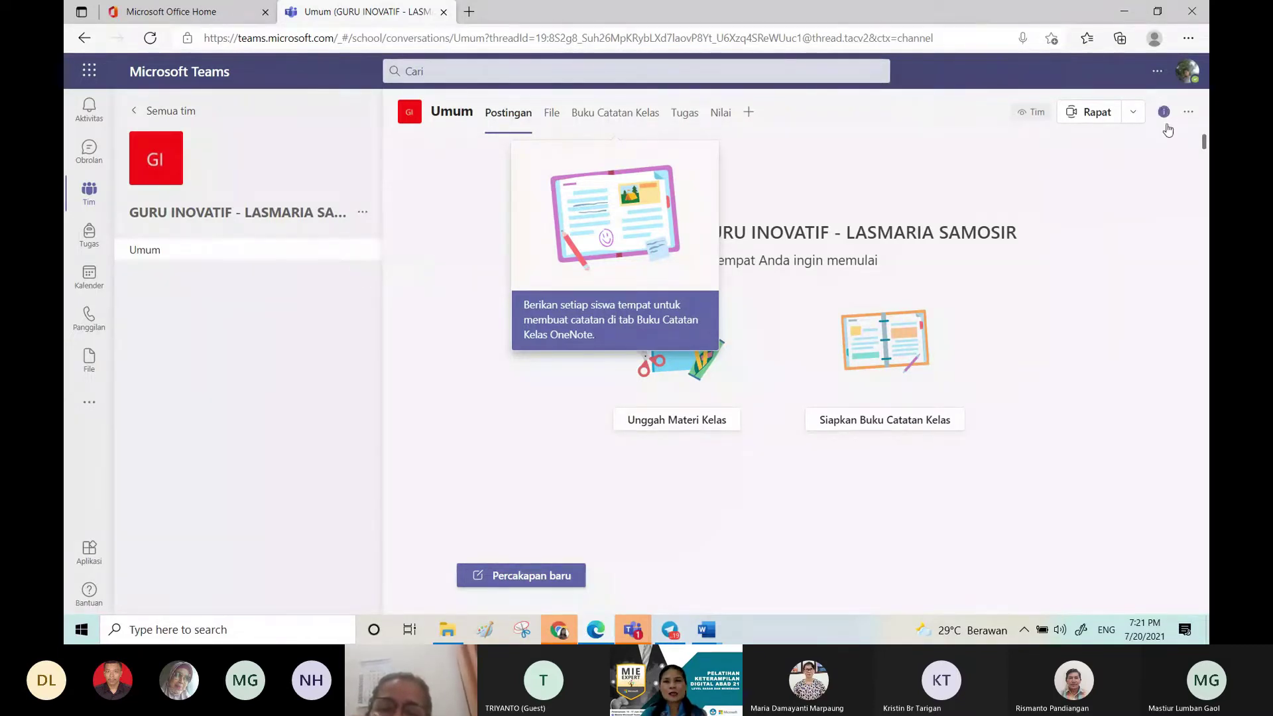
Step: Open Kelola saluran for the Umum channel to view its posting permissions
click(1187, 116)
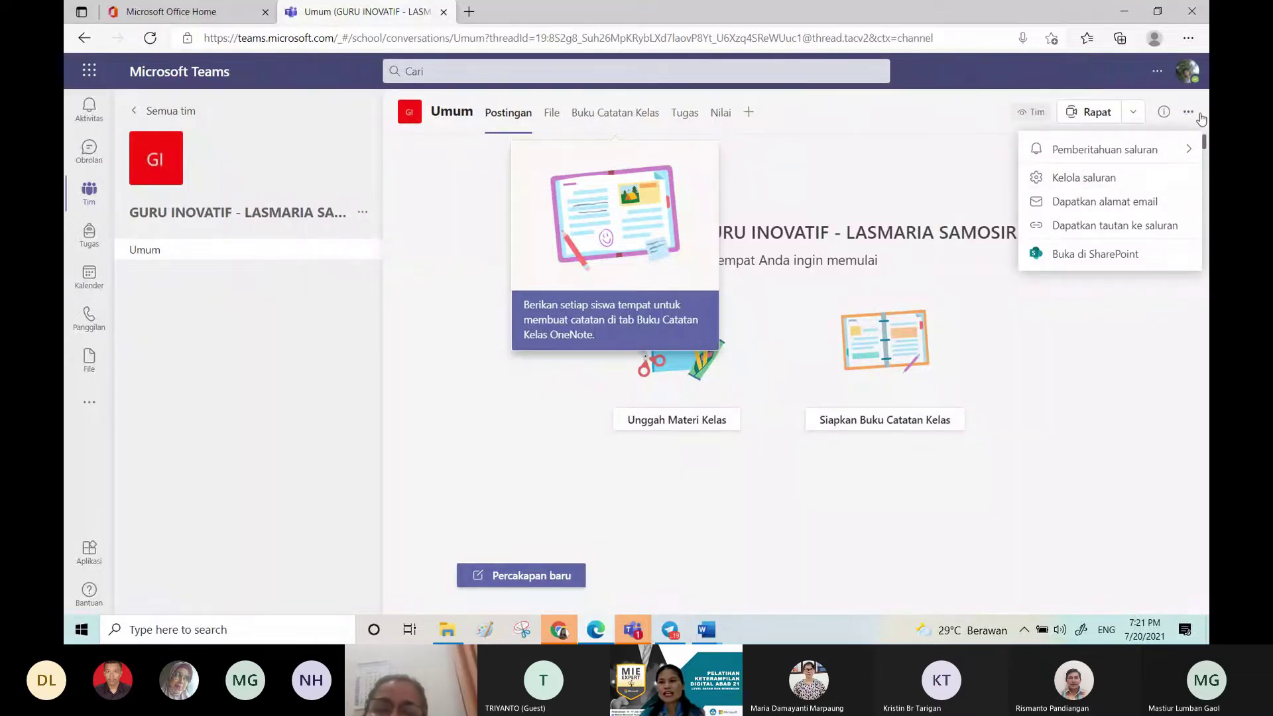
click(1189, 115)
click(1188, 115)
click(1090, 179)
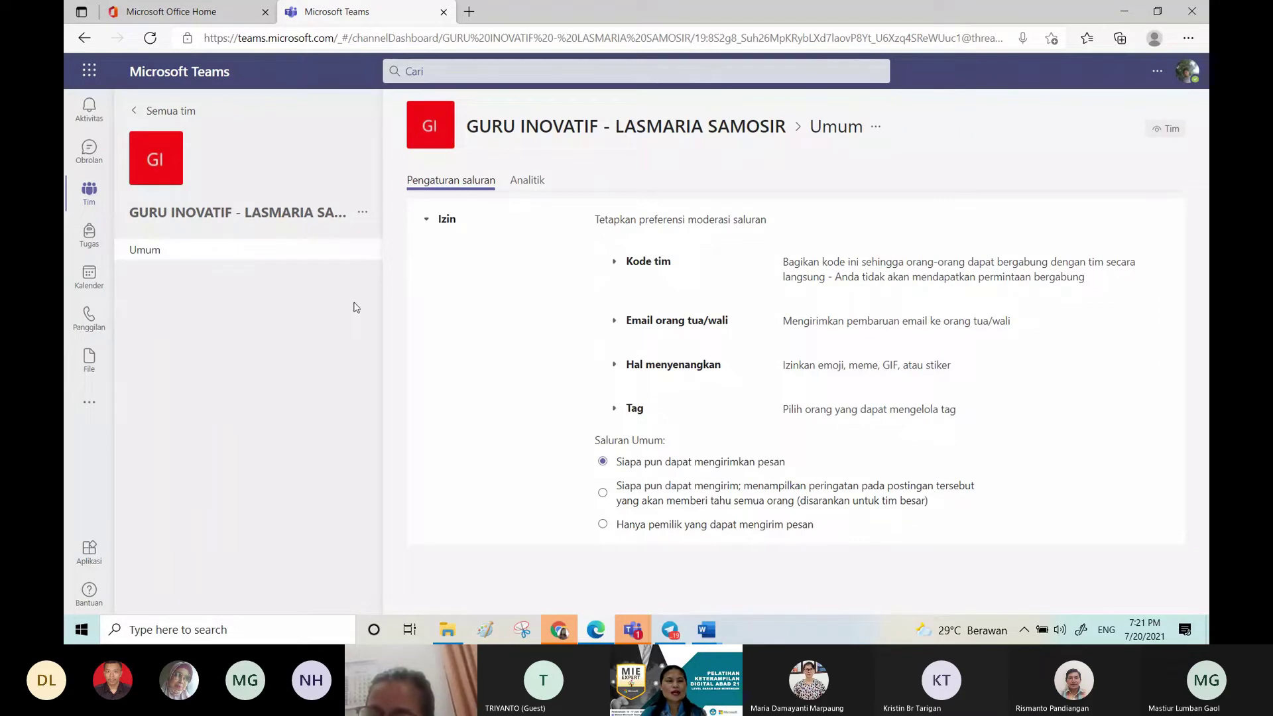
click(364, 214)
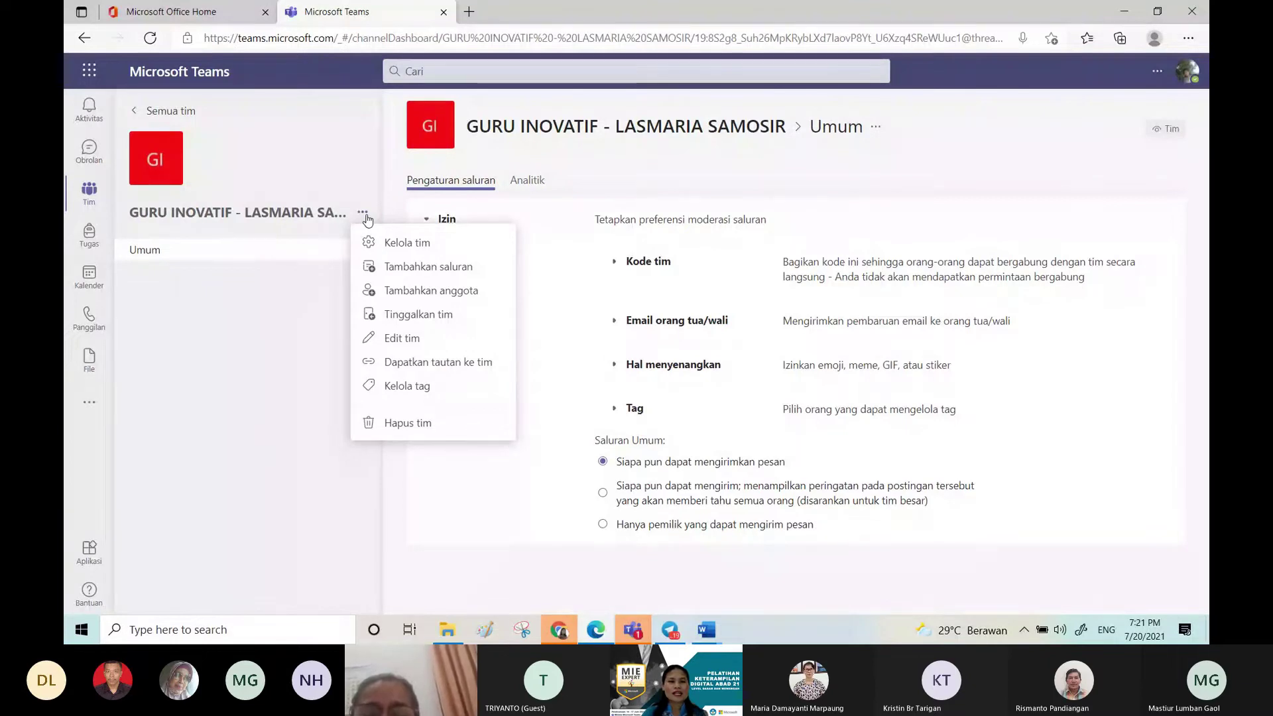
Step: Add a new channel named Materi to the GURU INOVATIF class team
click(392, 266)
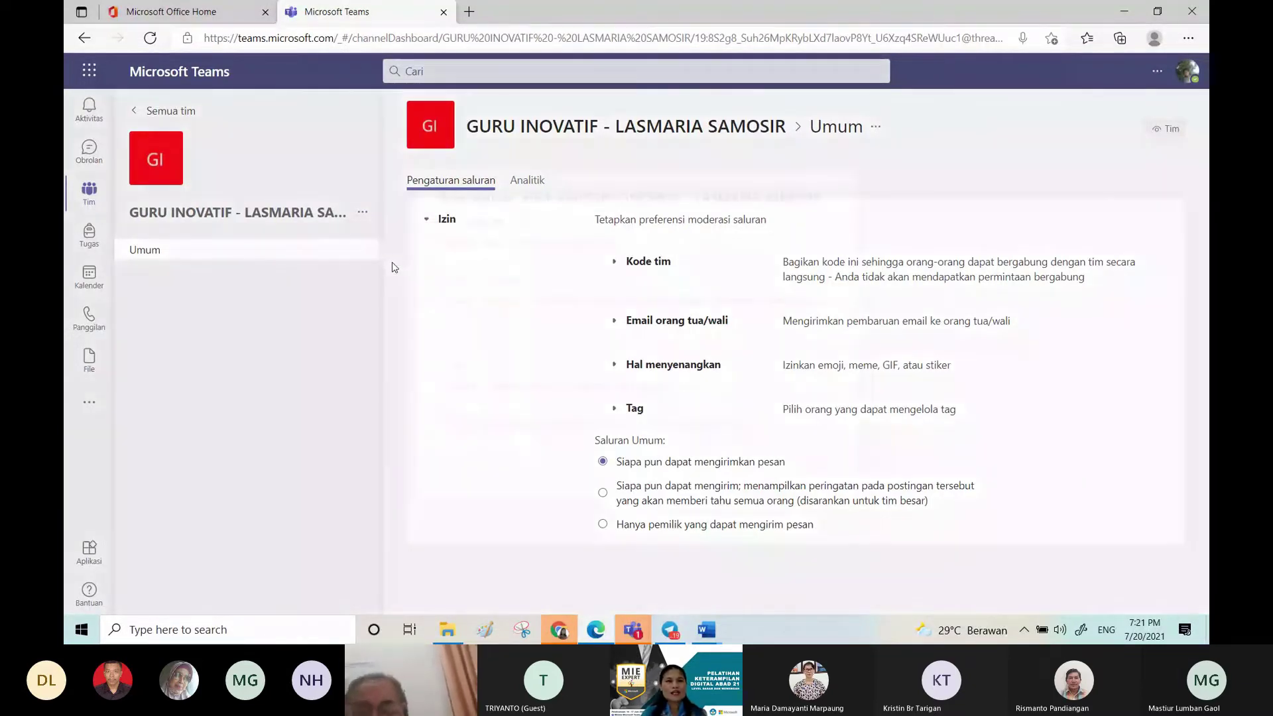
text(Materi)
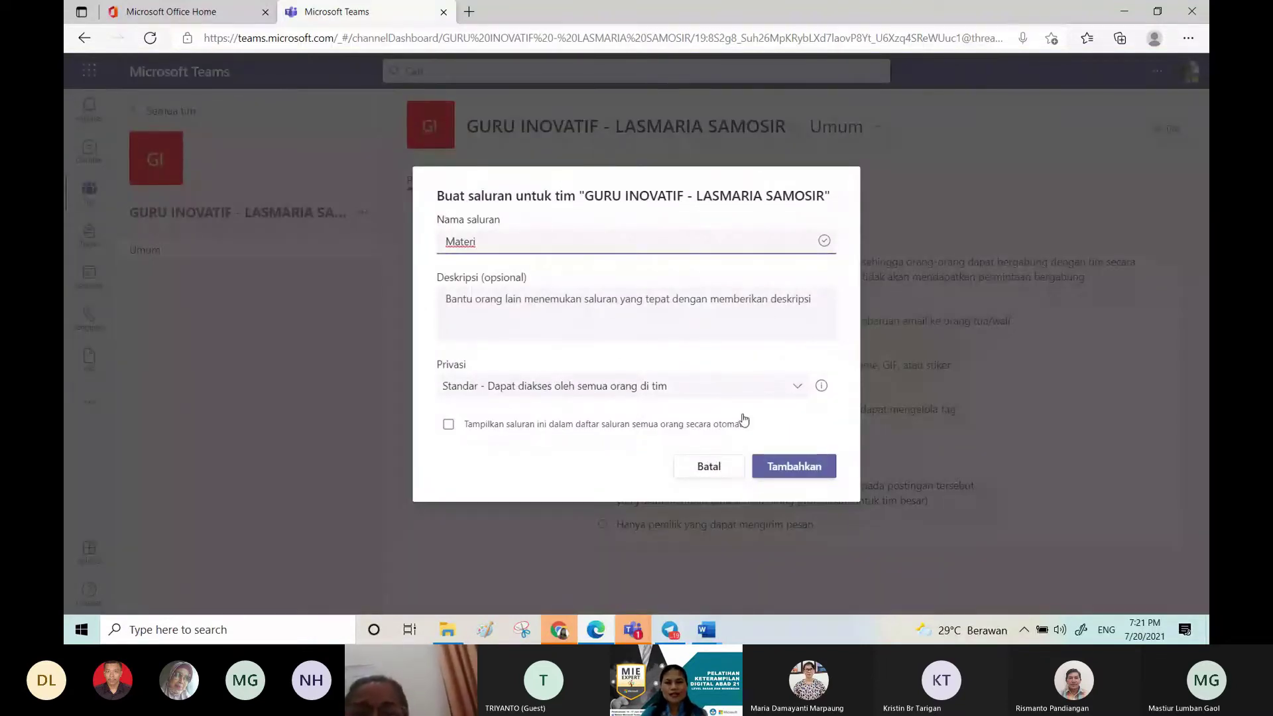
click(798, 471)
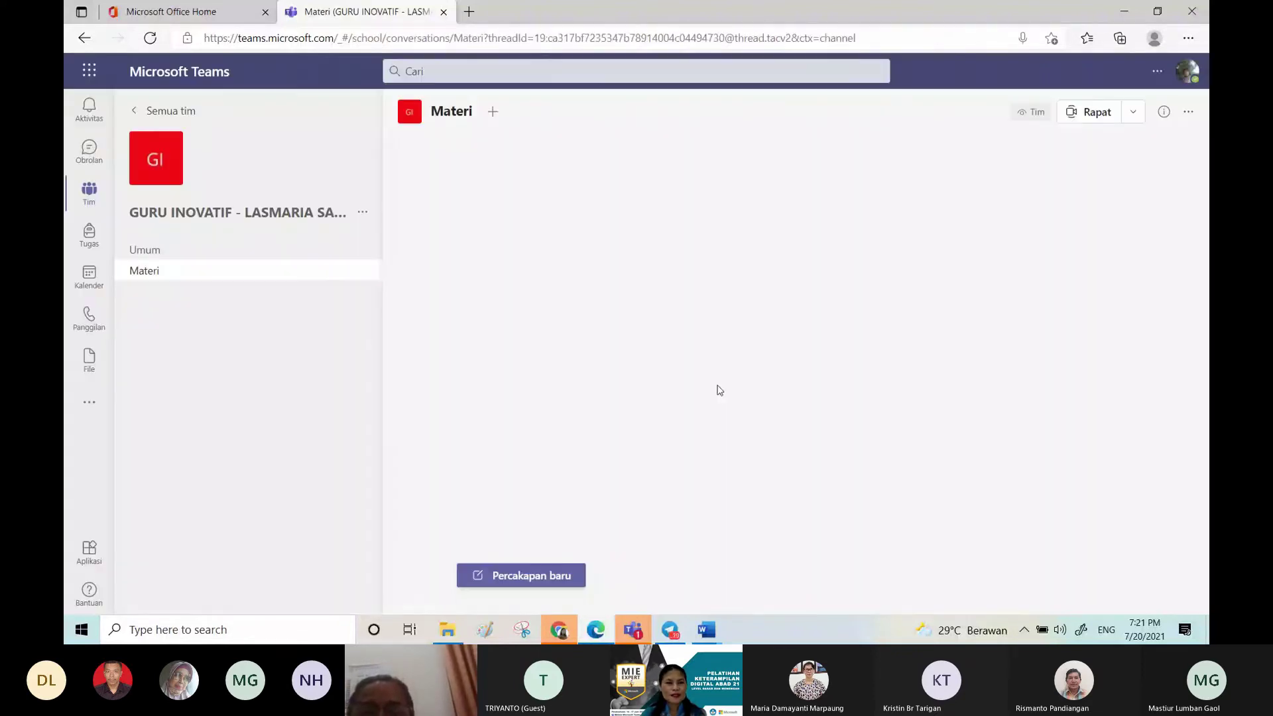
mouse_move(312, 281)
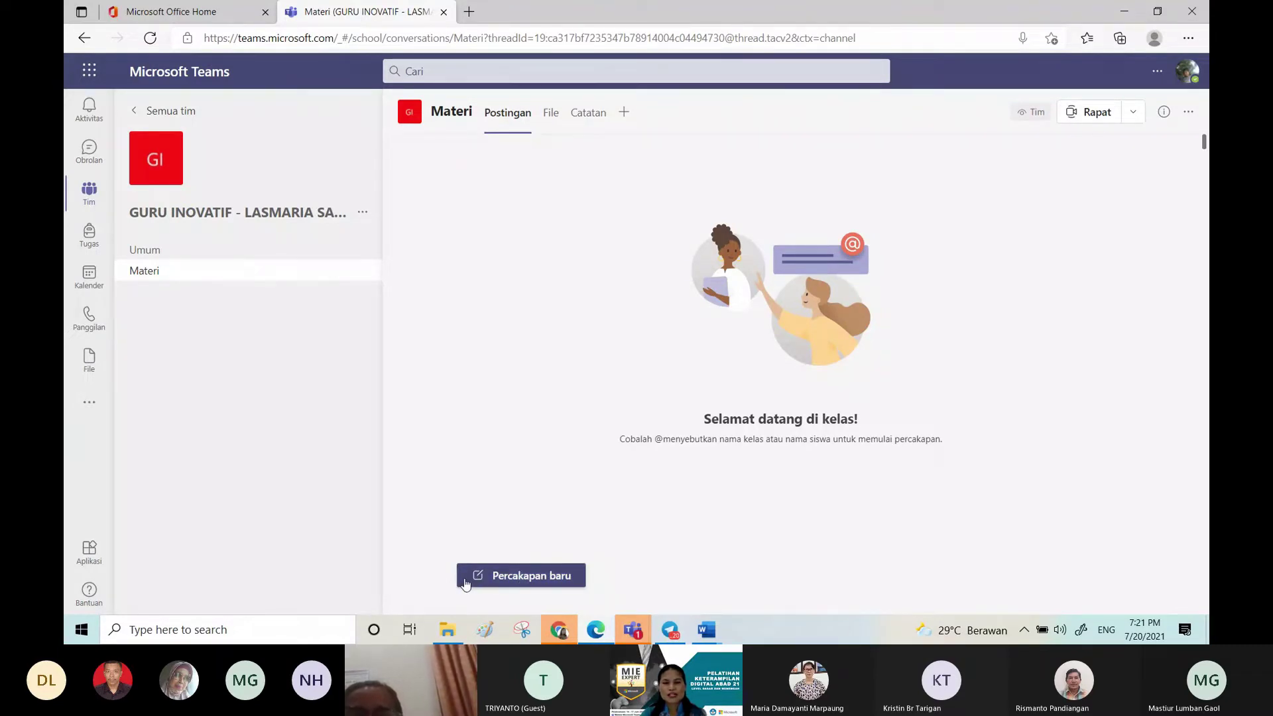
Step: Start a new Materi post as an announcement titled 'Kegiatan Konsumsi'
click(530, 581)
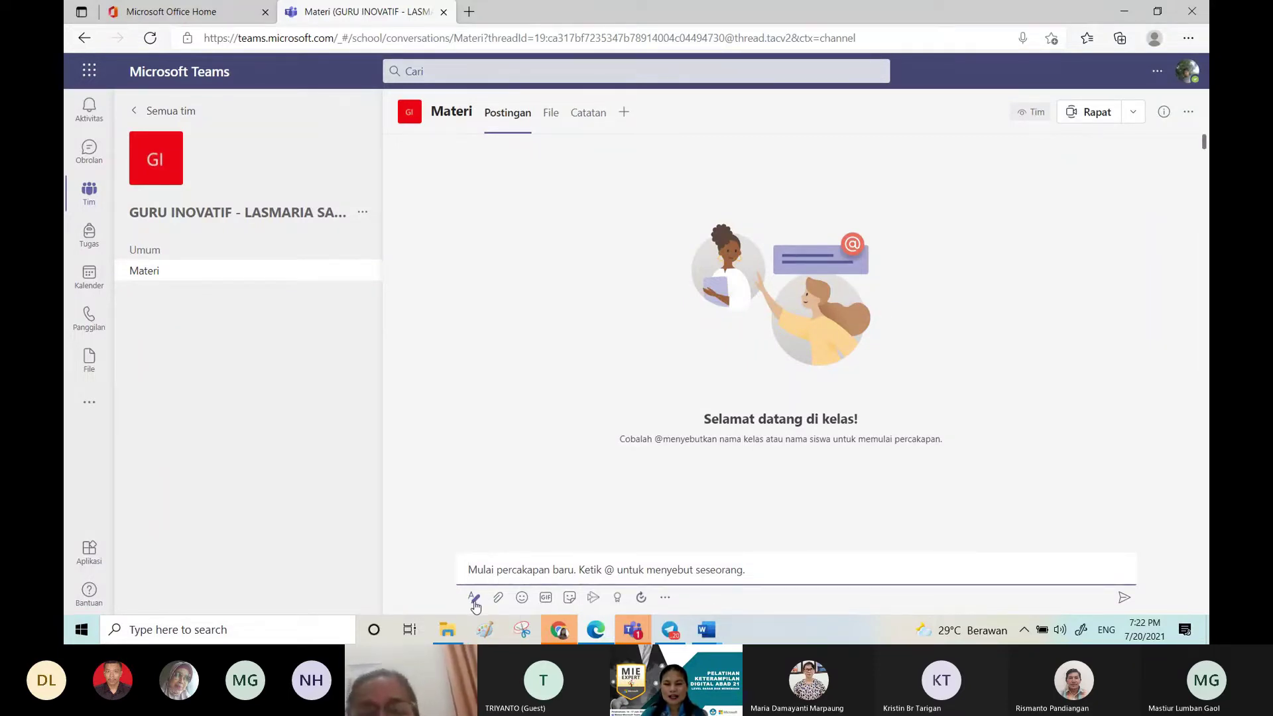
click(474, 598)
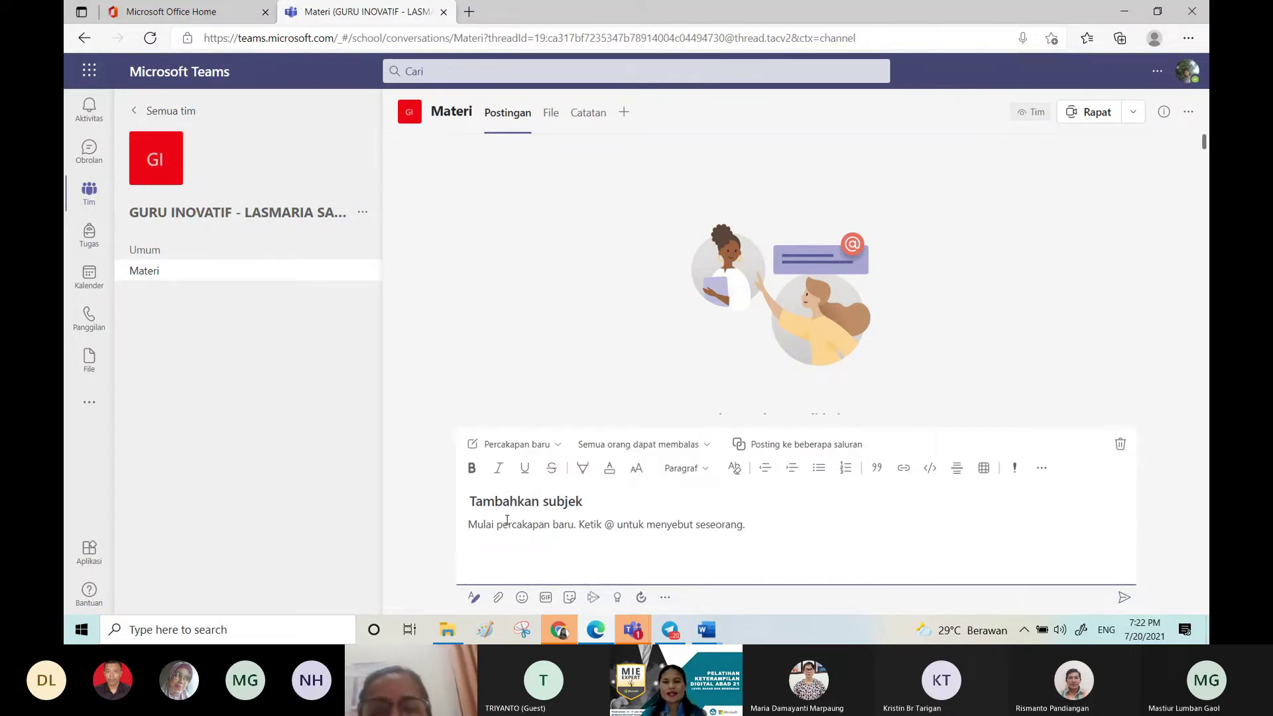
click(548, 446)
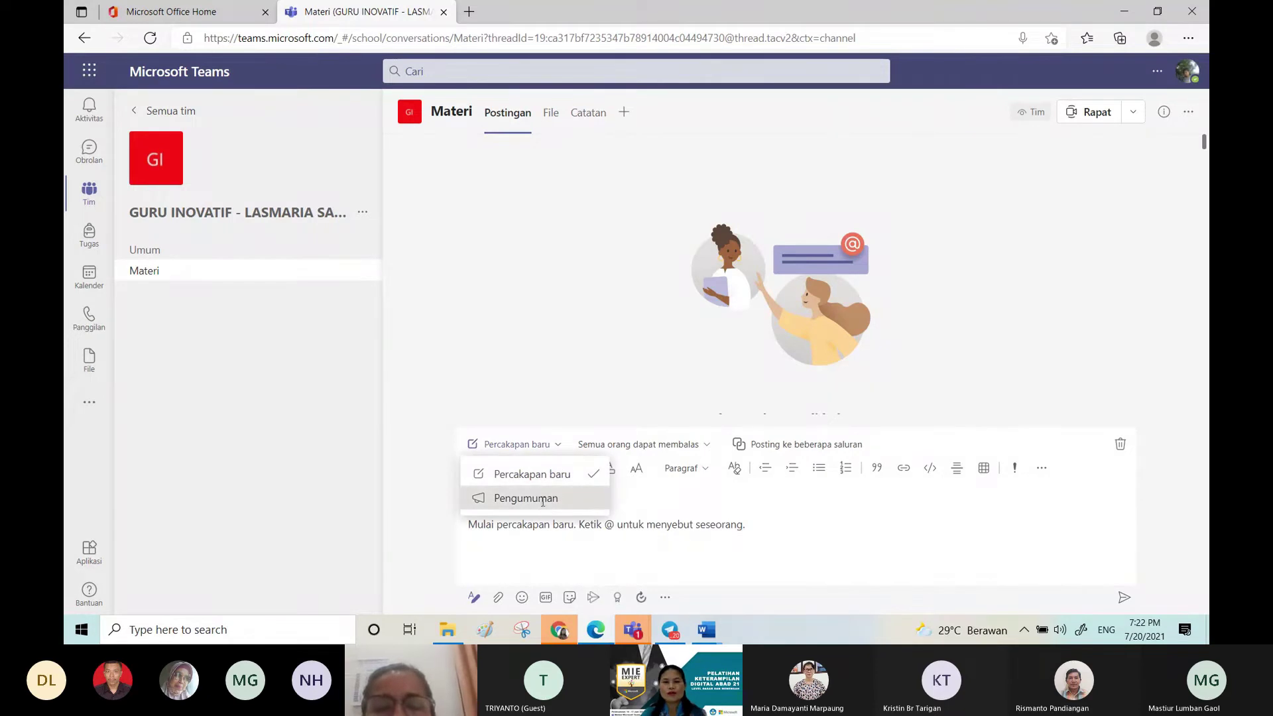
click(542, 498)
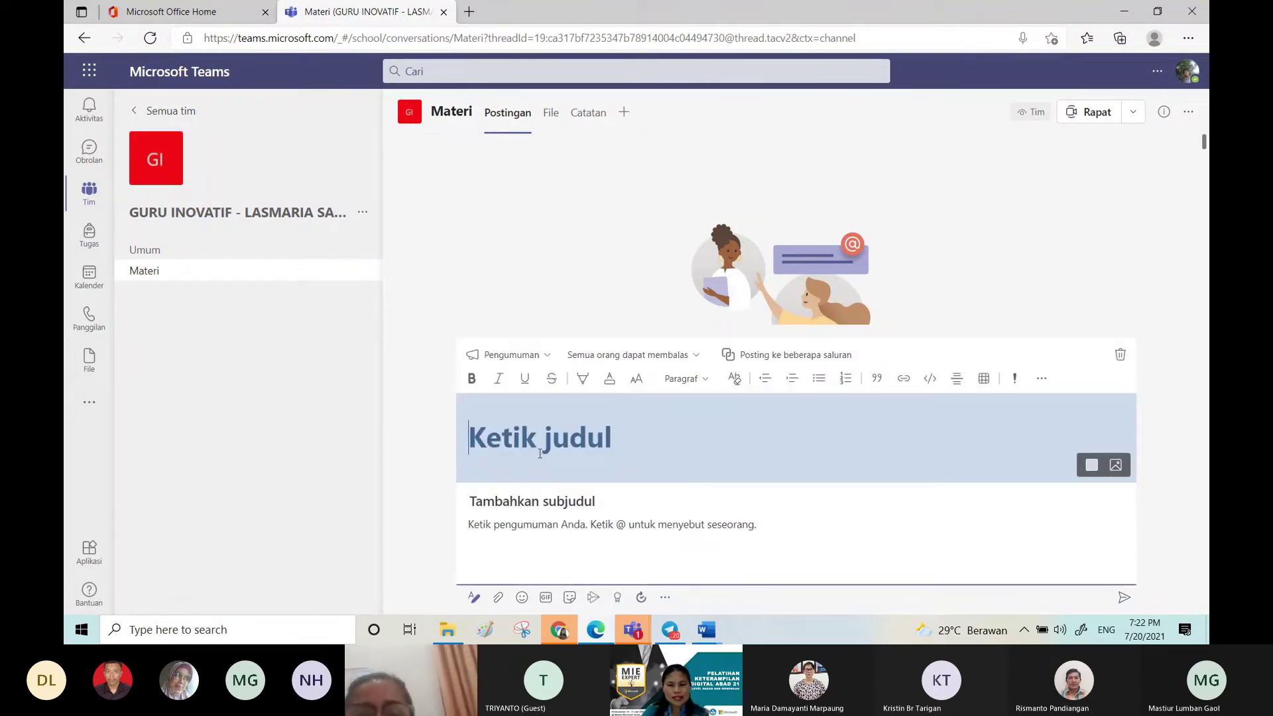
text(K)
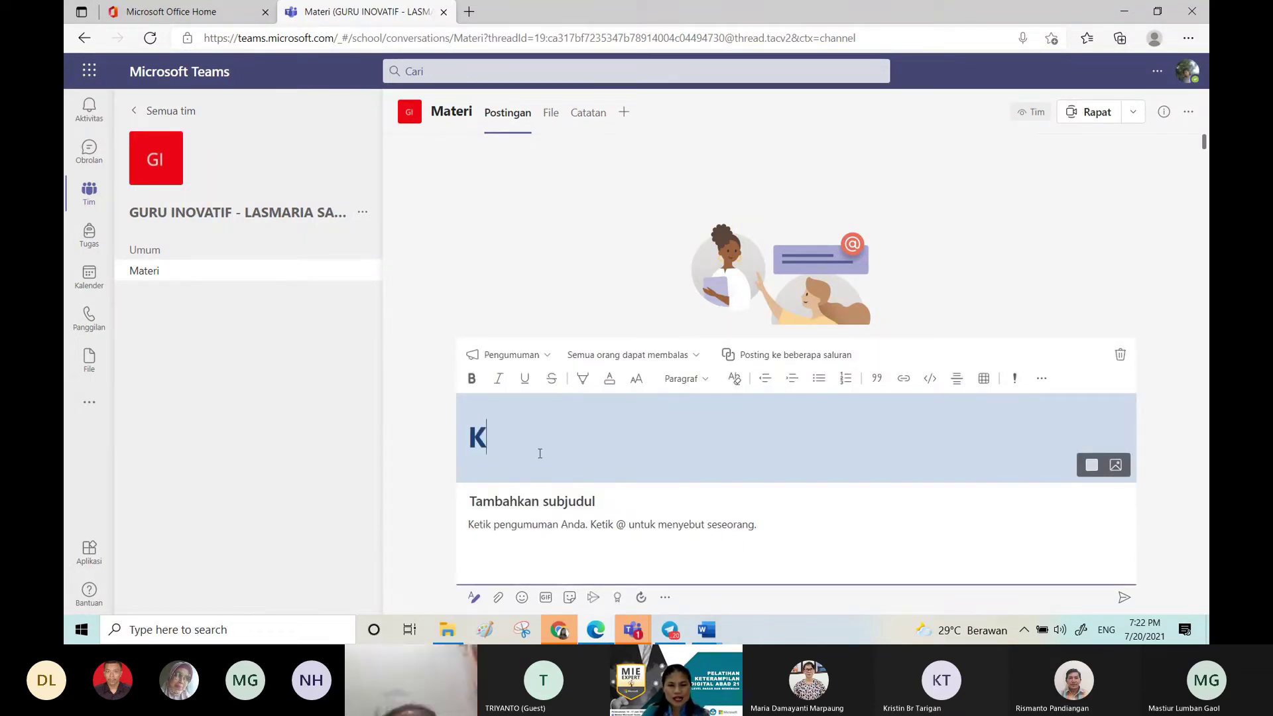
text(egiatan Kon)
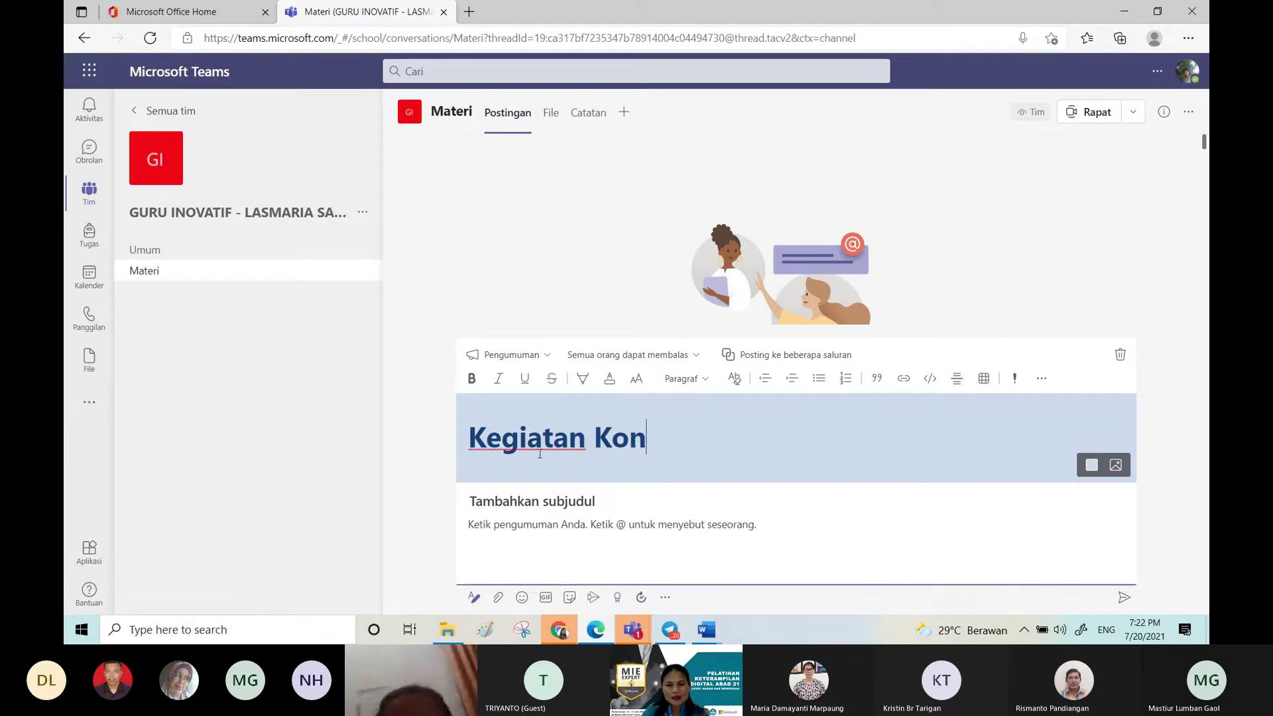
text(sumsi)
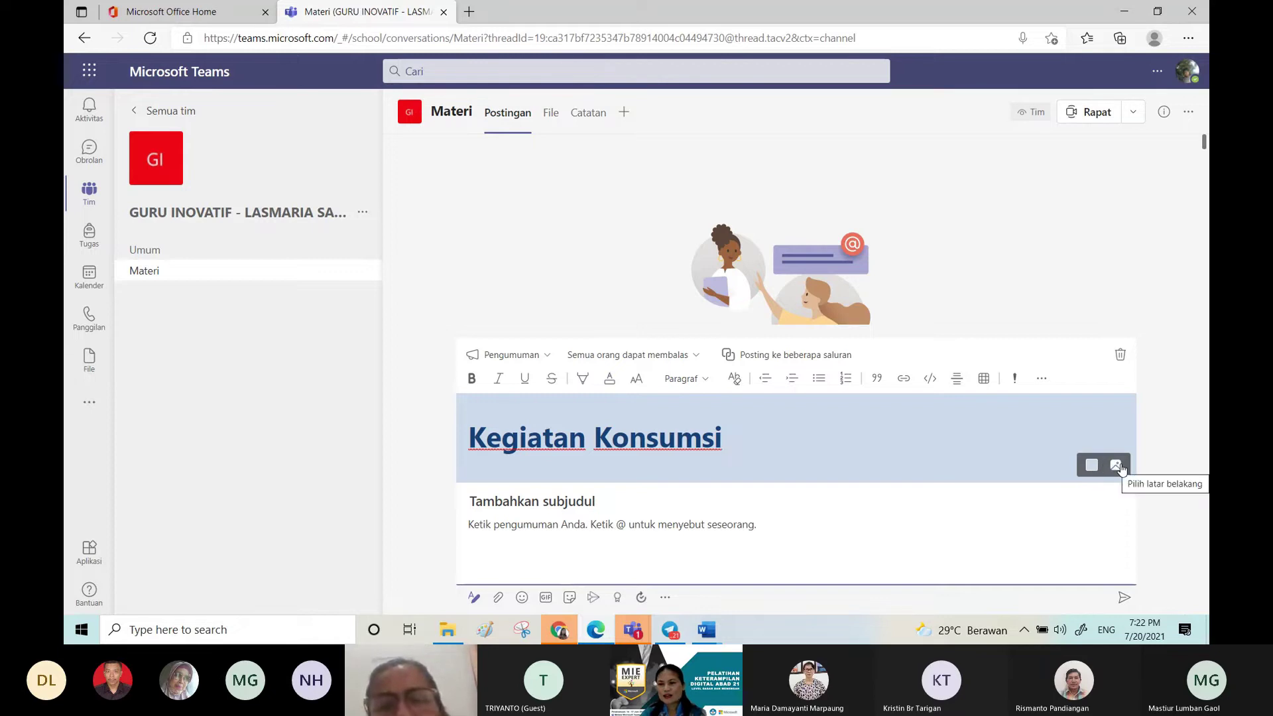
Step: Give the announcement title the teal mountain banner illustration
click(1117, 466)
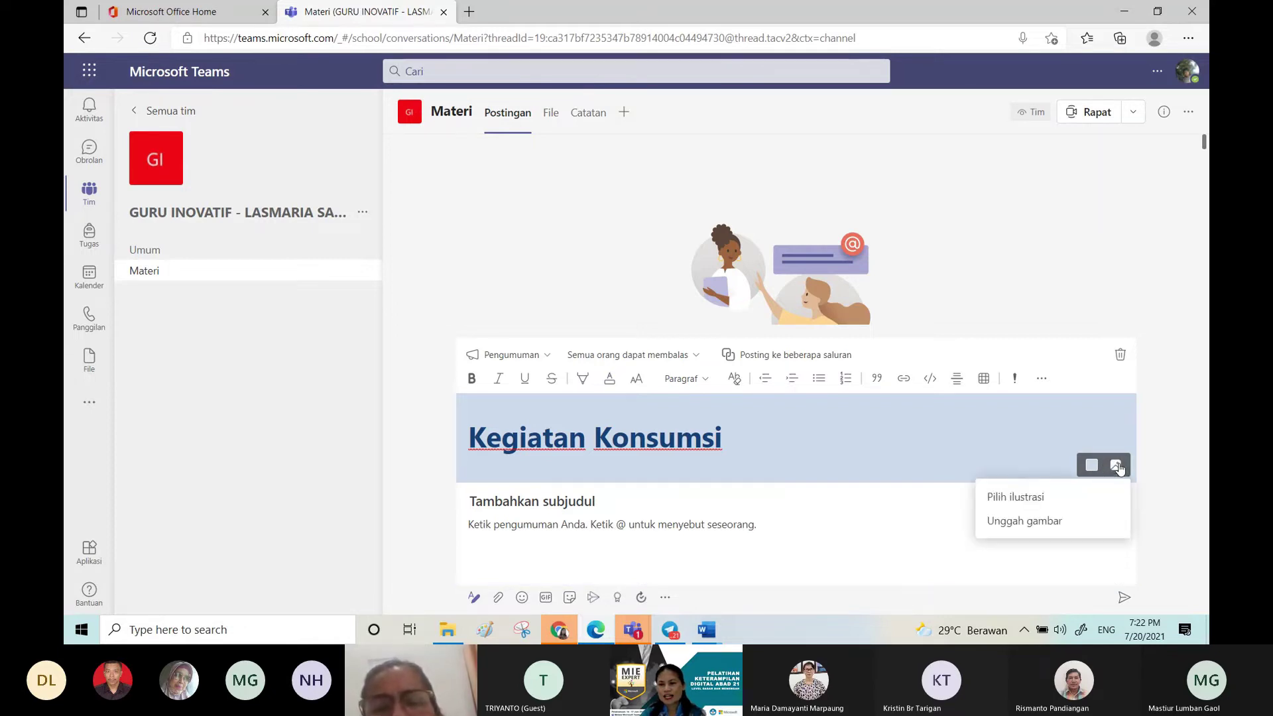
click(1024, 495)
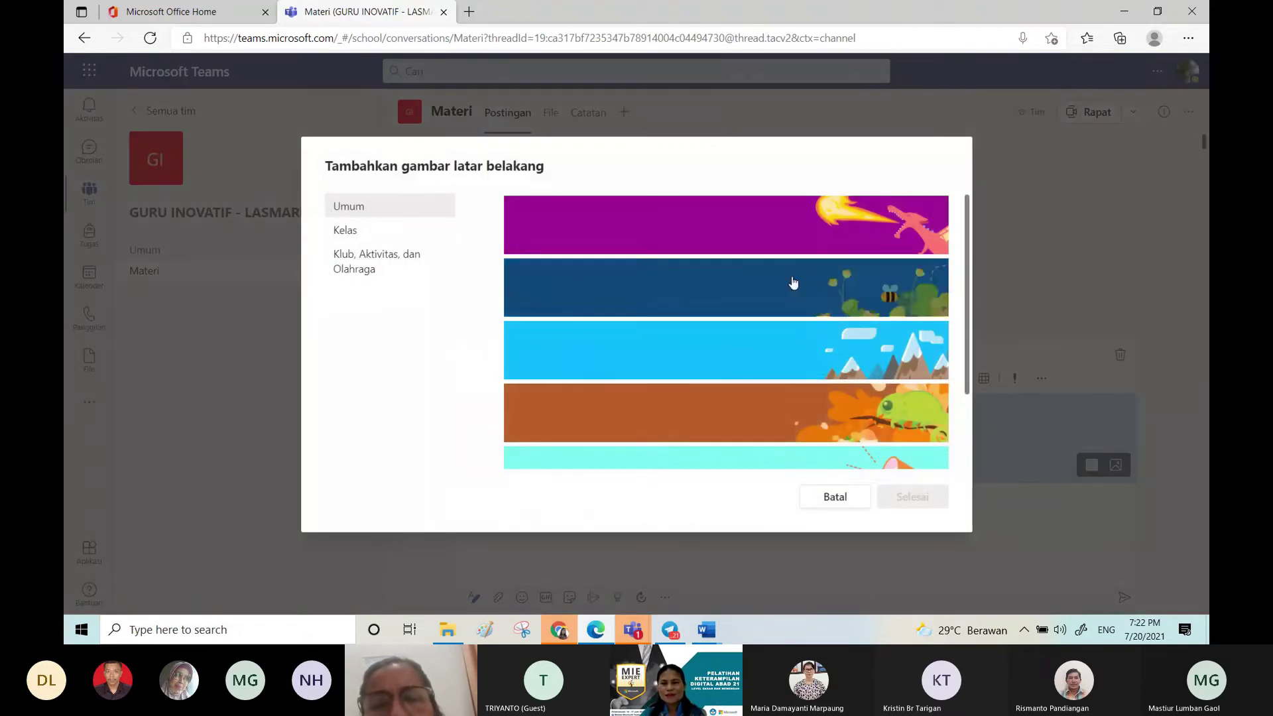
click(902, 362)
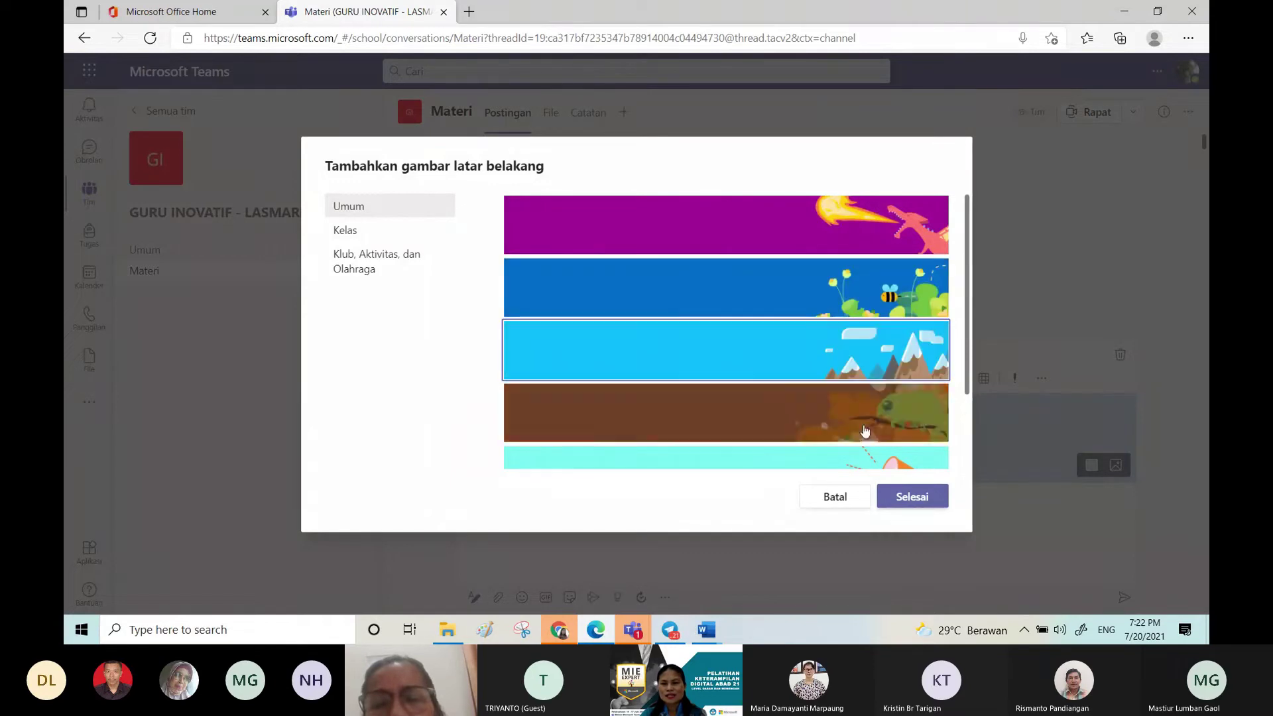
click(911, 497)
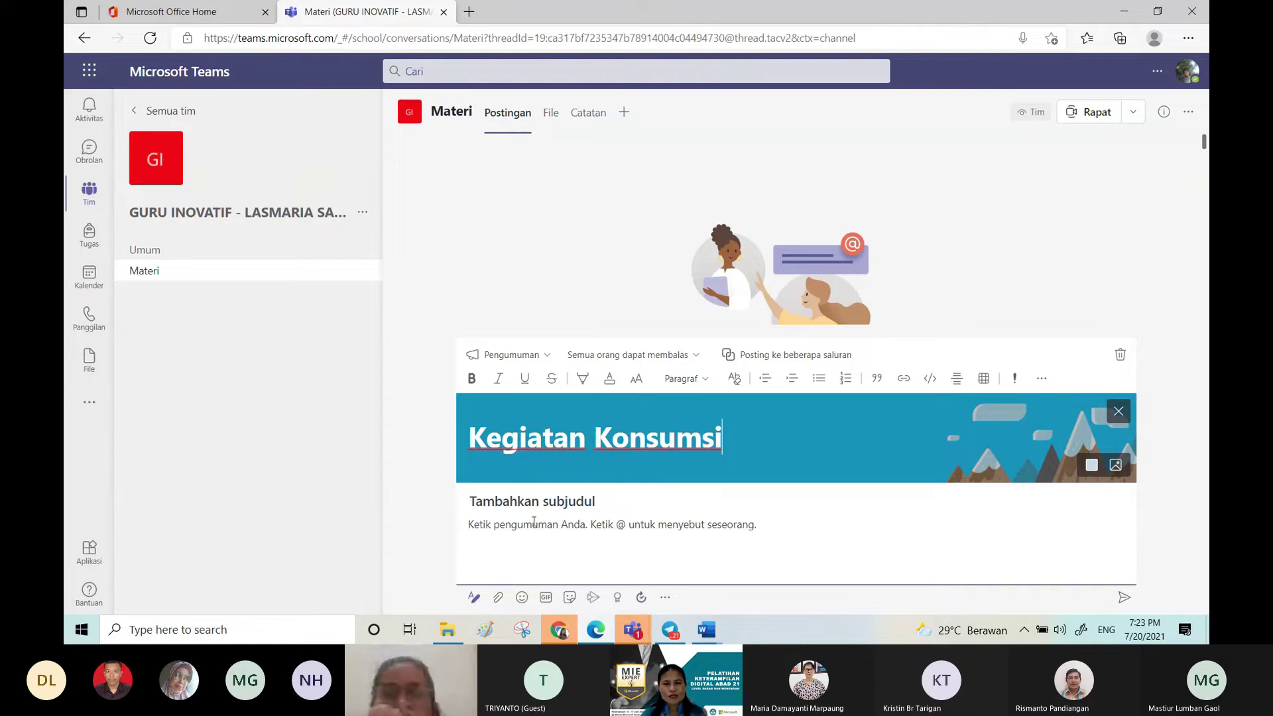
Step: Write the body line 'Materi Kelas VII Semester Genap'
click(532, 524)
text(Materi )
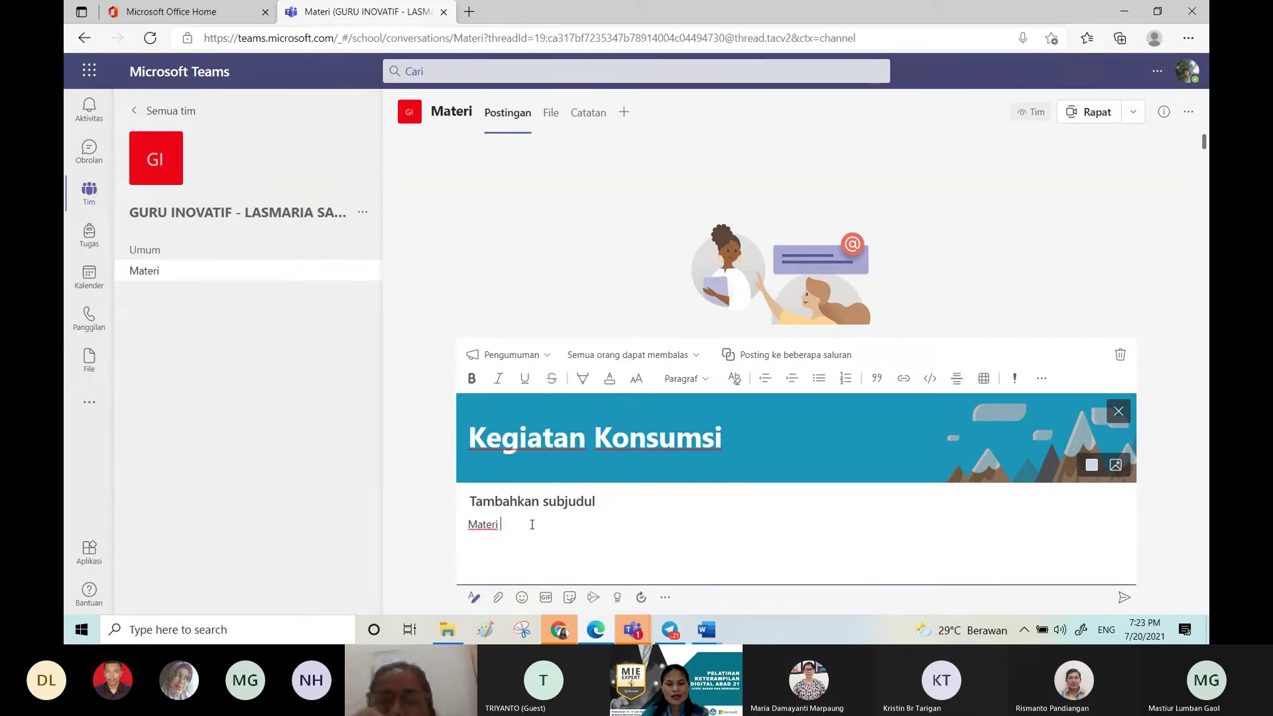
text(Ke)
key(BackSpace)
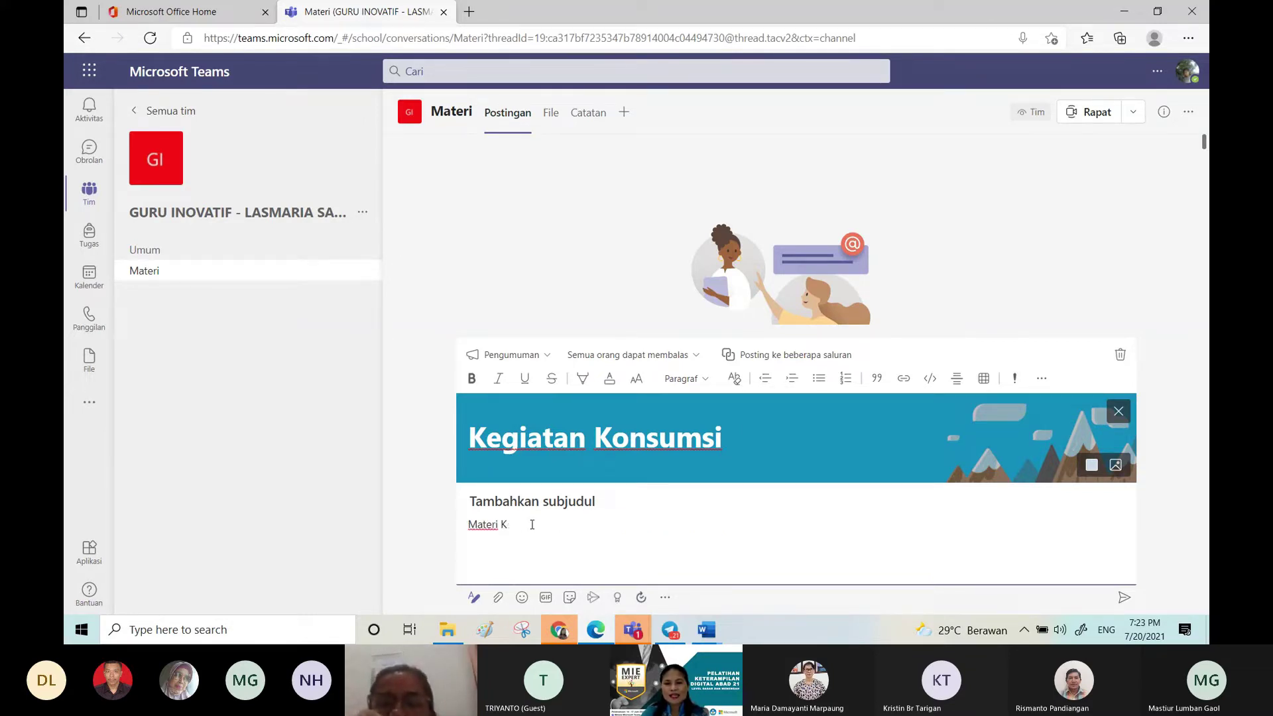
key(BackSpace)
text(Kelas VII Semester)
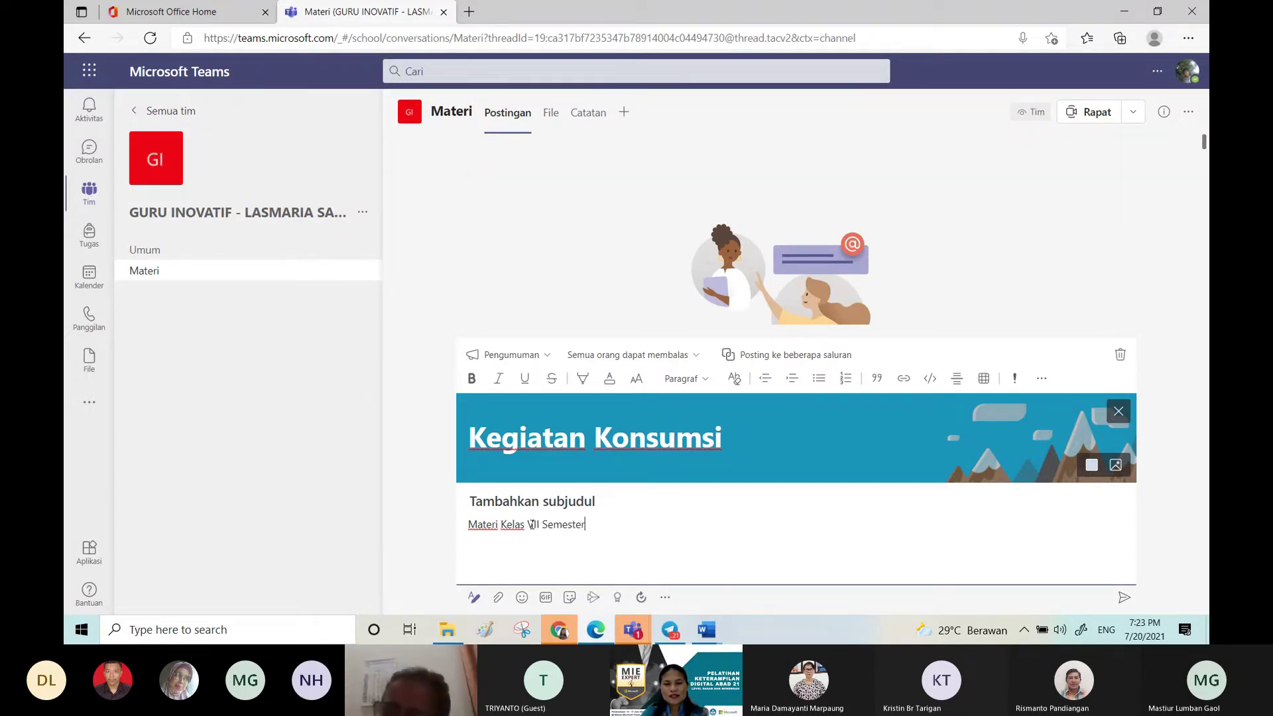
text( Genap)
Step: Make the body line 'Materi Kelas VII Semester Genap' red and bold
triple_click(501, 527)
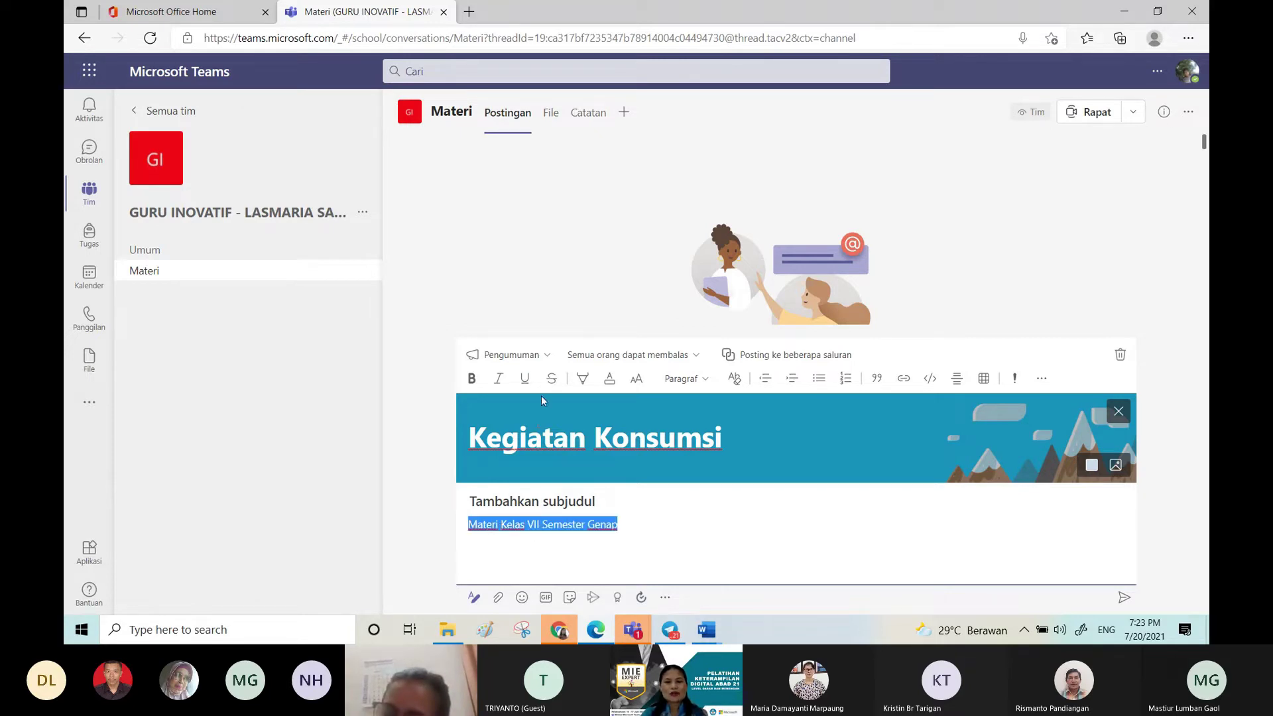
click(609, 379)
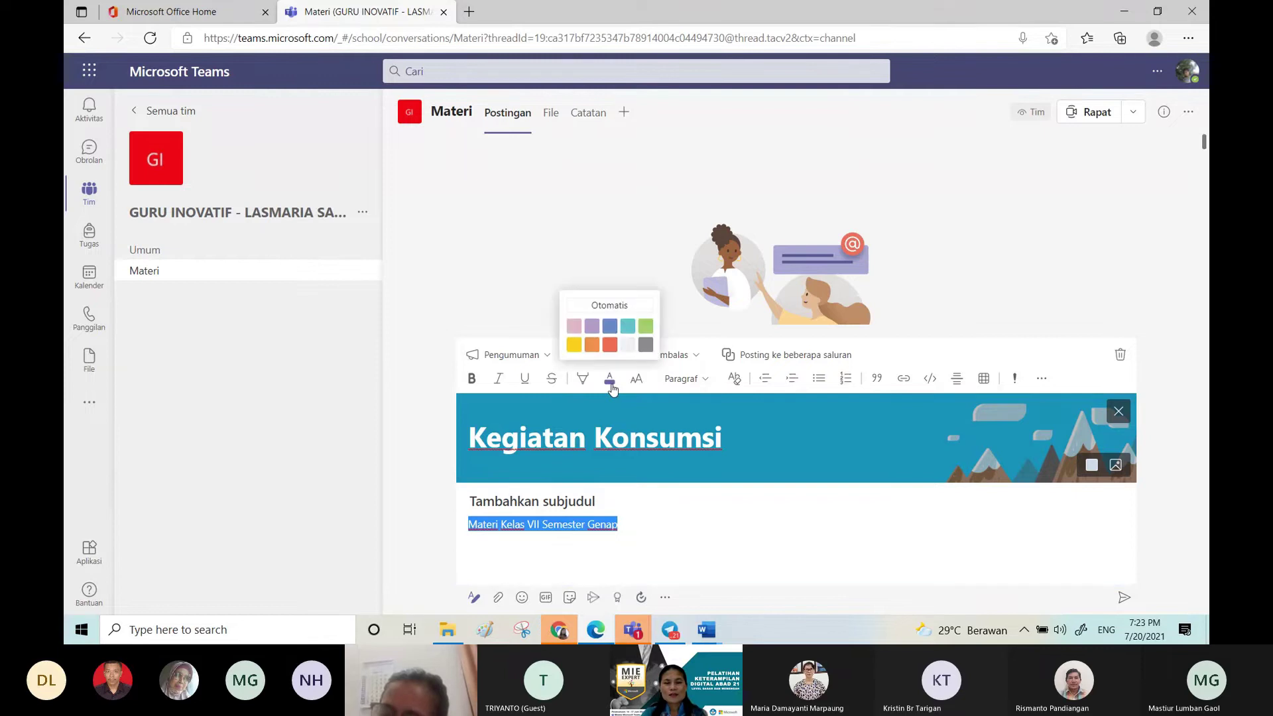
click(610, 345)
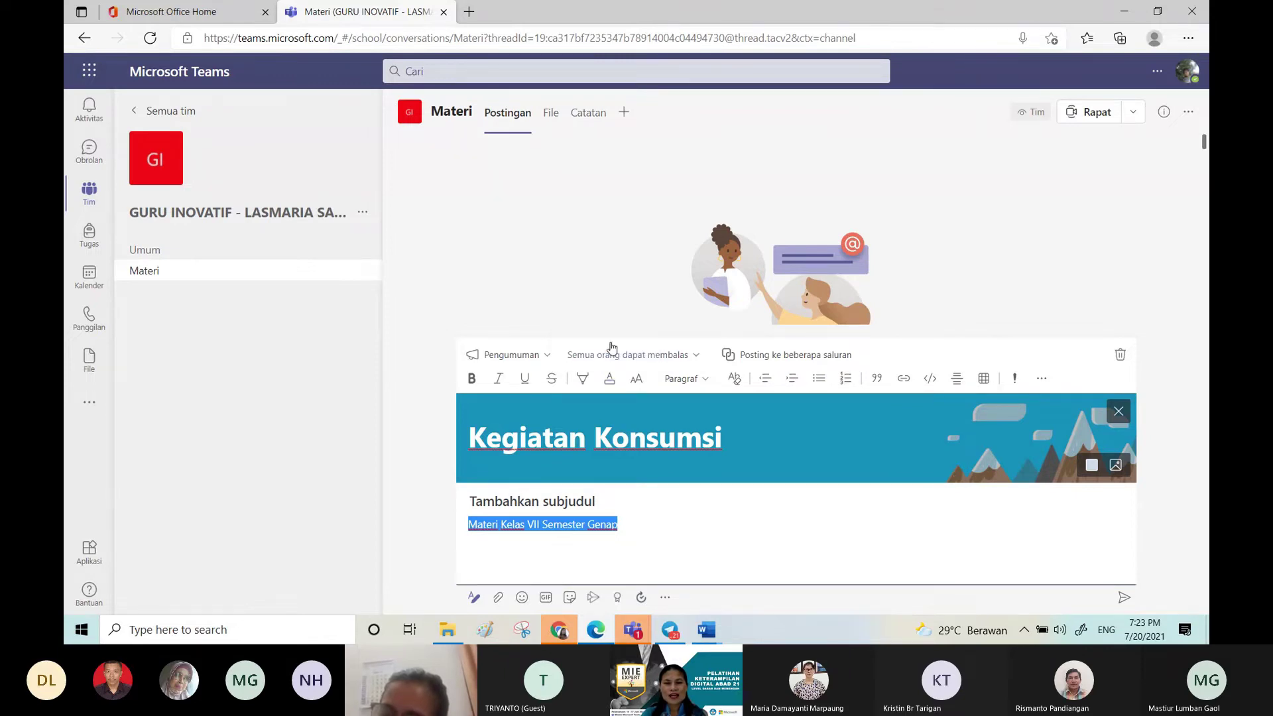
key(ctrl+b)
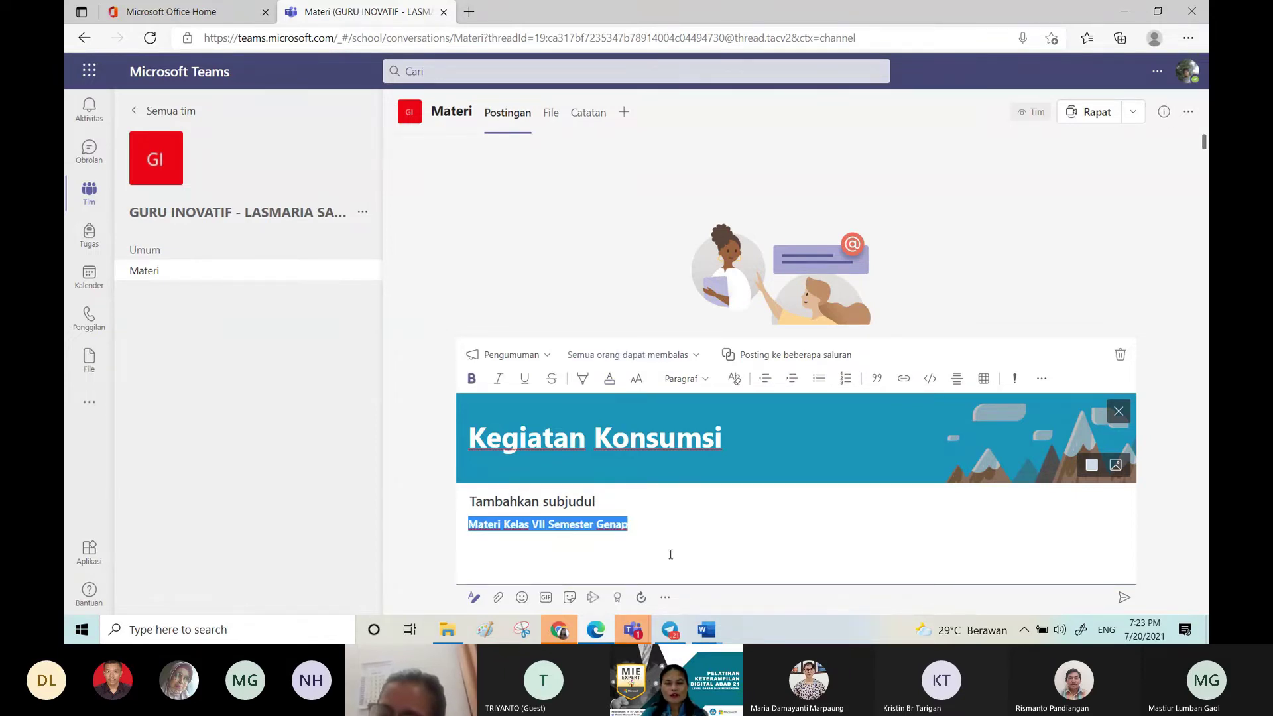
click(668, 531)
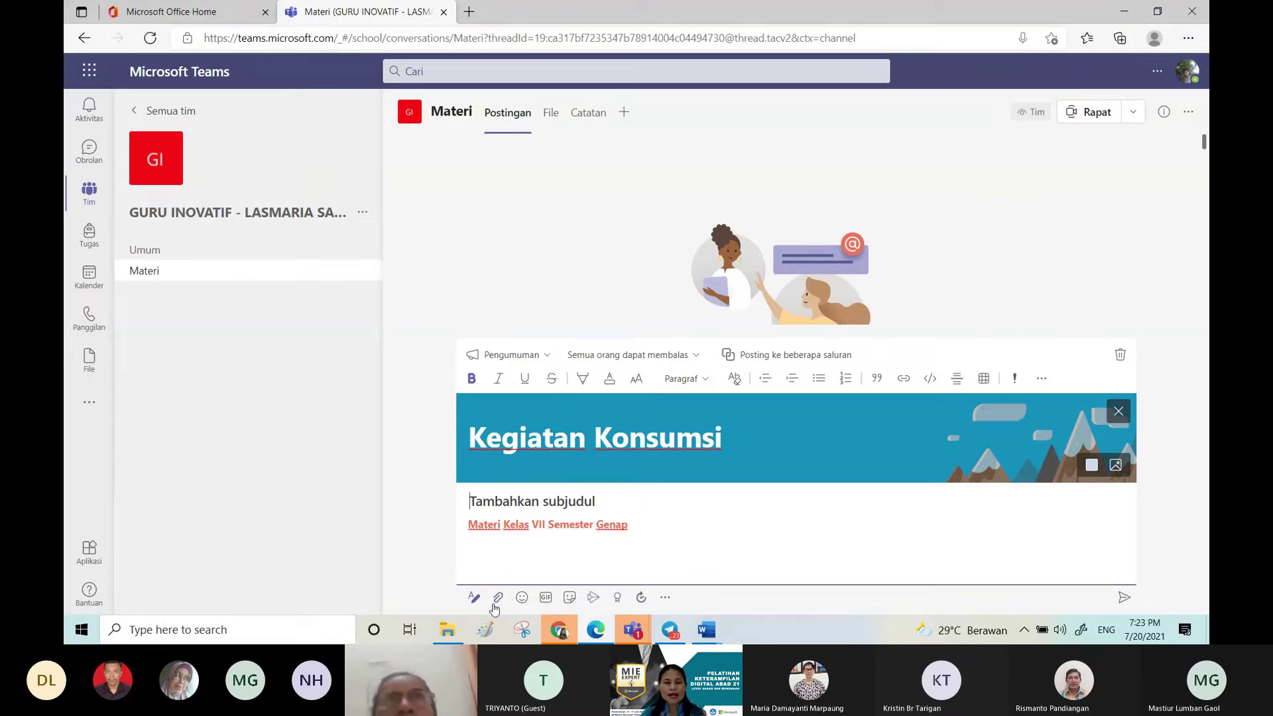
click(500, 598)
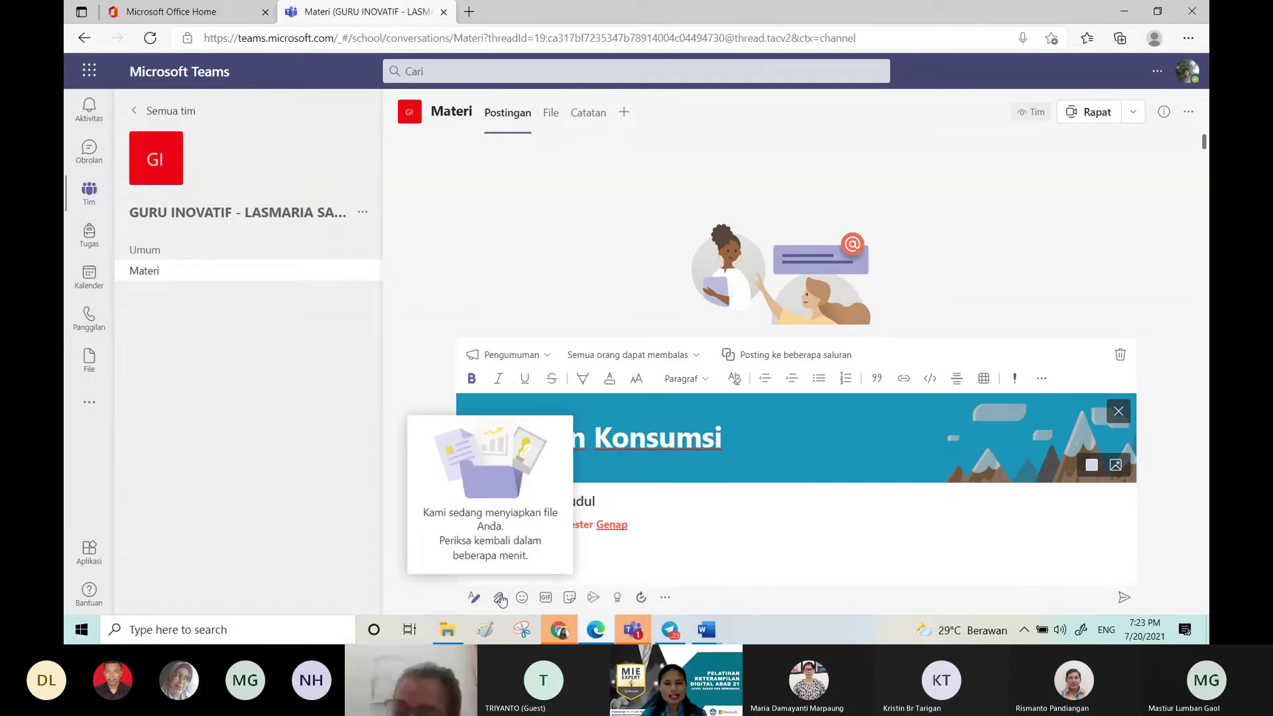
Step: Attach 3.4. KEGIATAN PRODUKSI from D: > Materi Lama Pembelajaran > Kelas 7 to the announcement
click(504, 601)
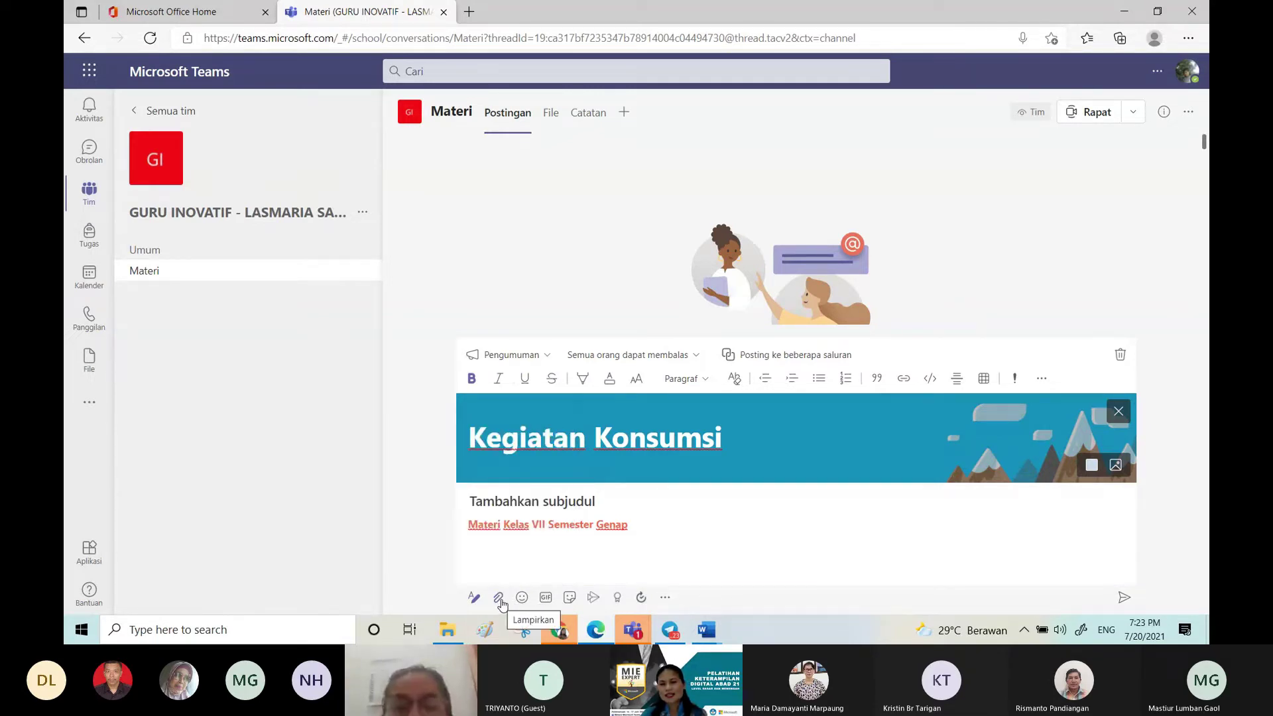
click(502, 602)
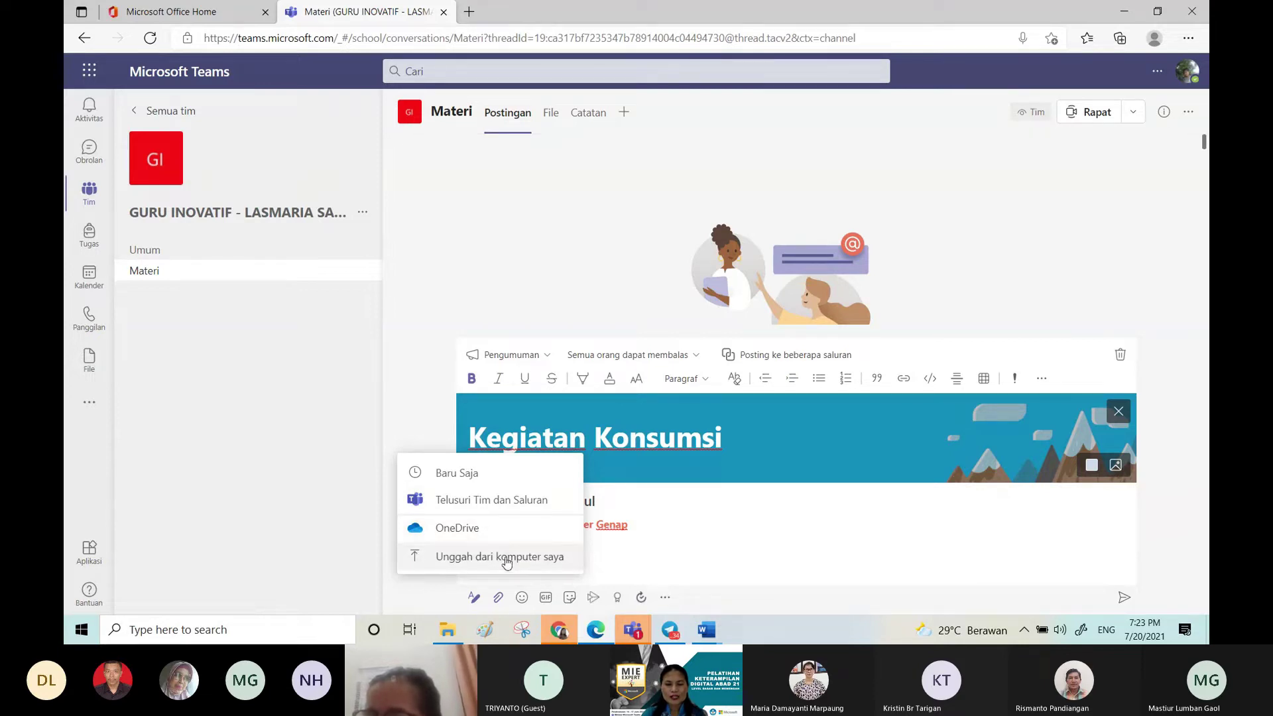
click(507, 558)
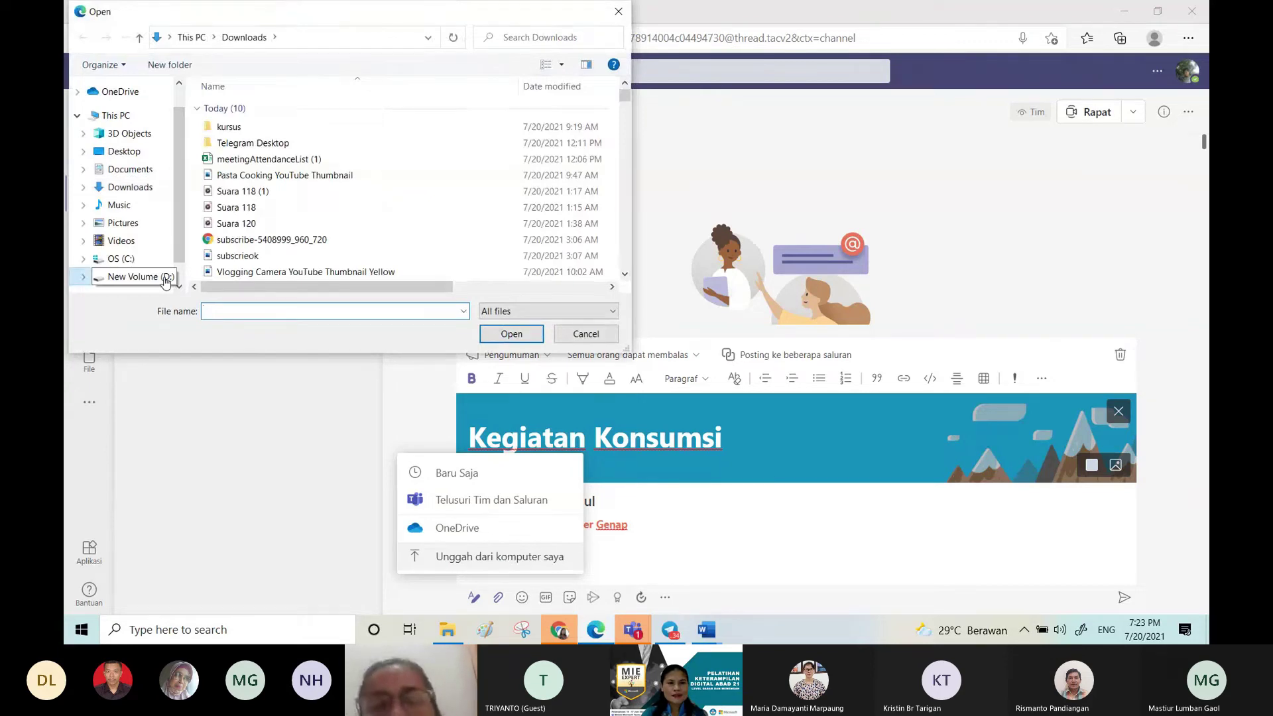
click(165, 282)
drag(625, 99, 629, 162)
double_click(335, 262)
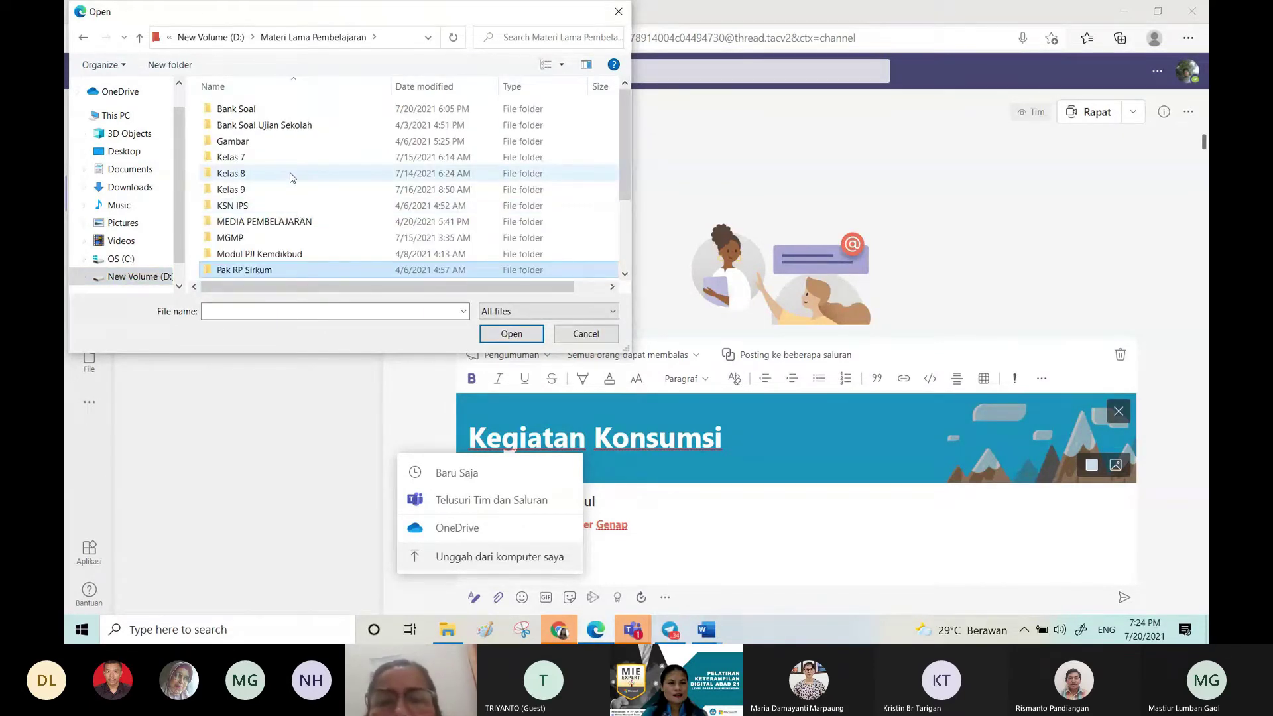
double_click(290, 159)
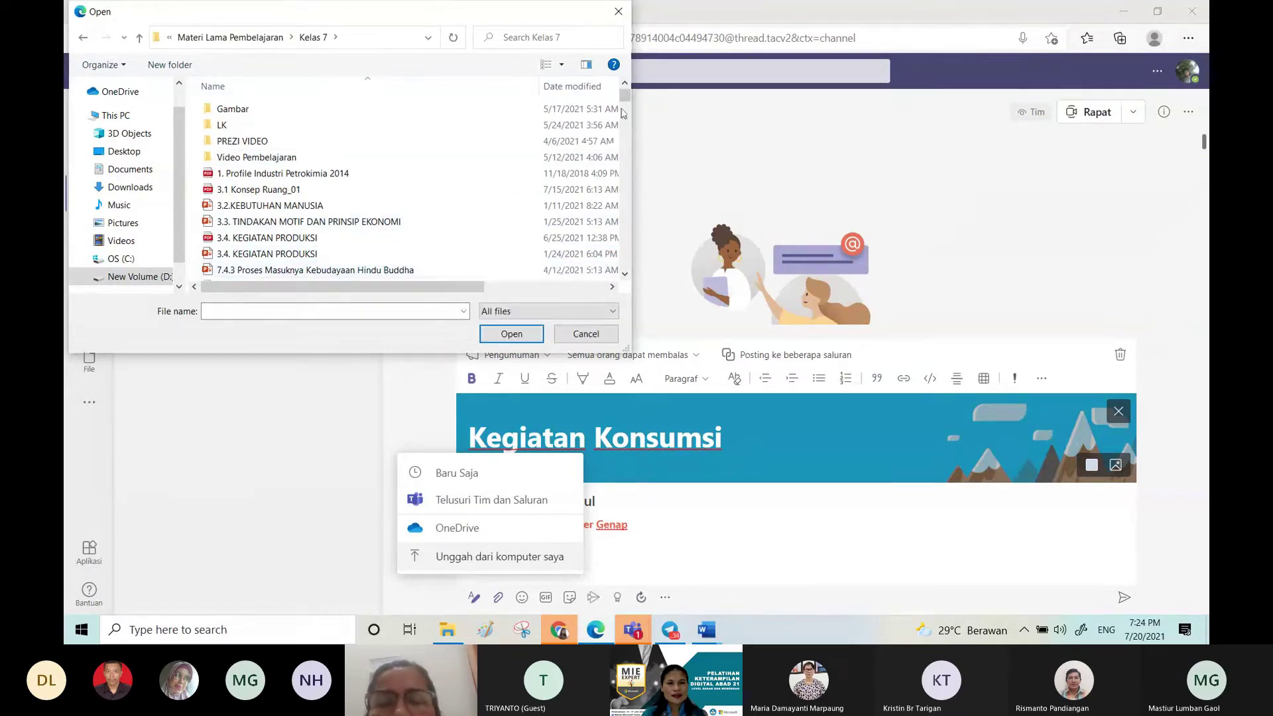
mouse_move(621, 98)
mouse_down()
mouse_move(622, 116)
mouse_move(621, 101)
mouse_up()
click(327, 237)
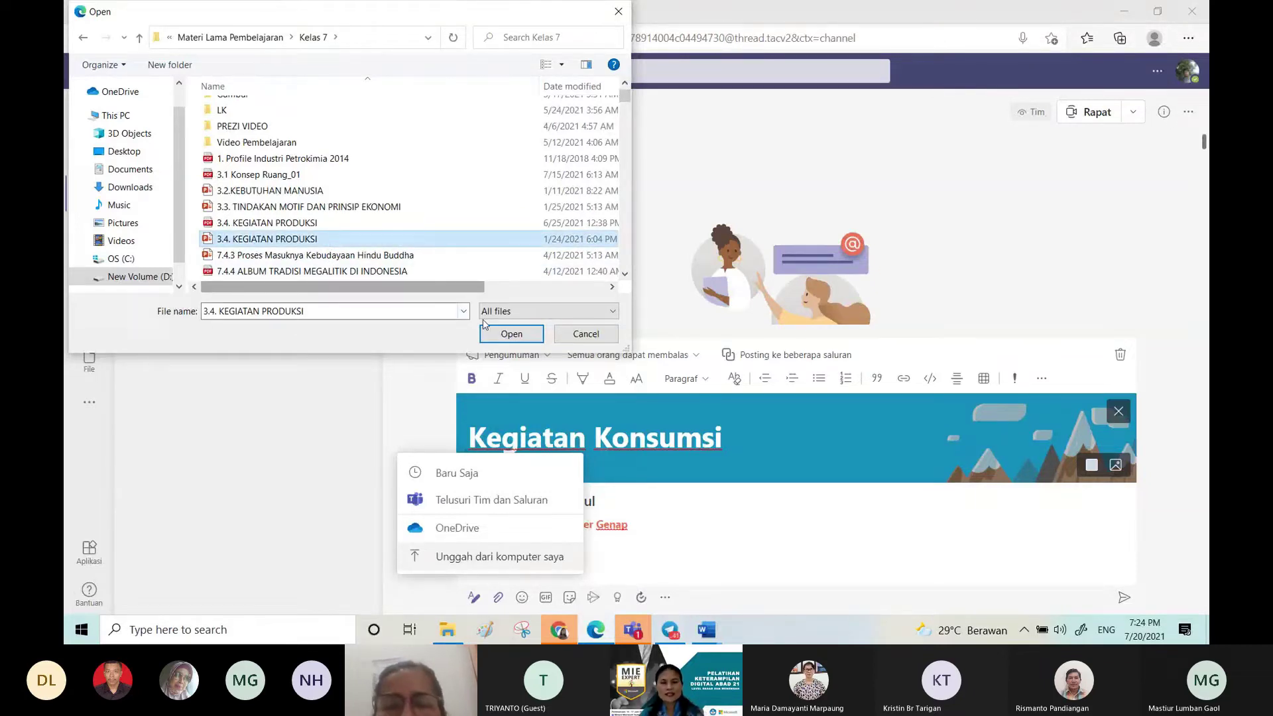
click(502, 334)
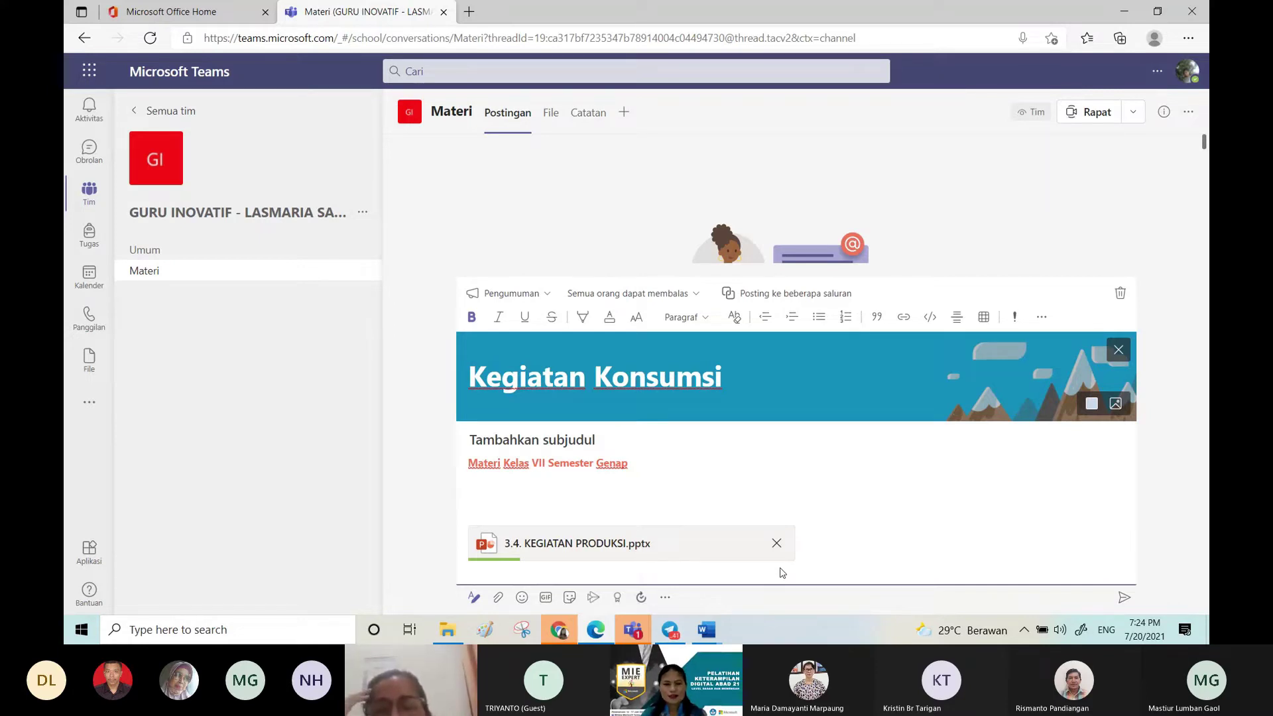
Step: Attach 3.2.KEBUTUHAN MANUSIA.pptx from the computer to the announcement
click(498, 597)
click(499, 556)
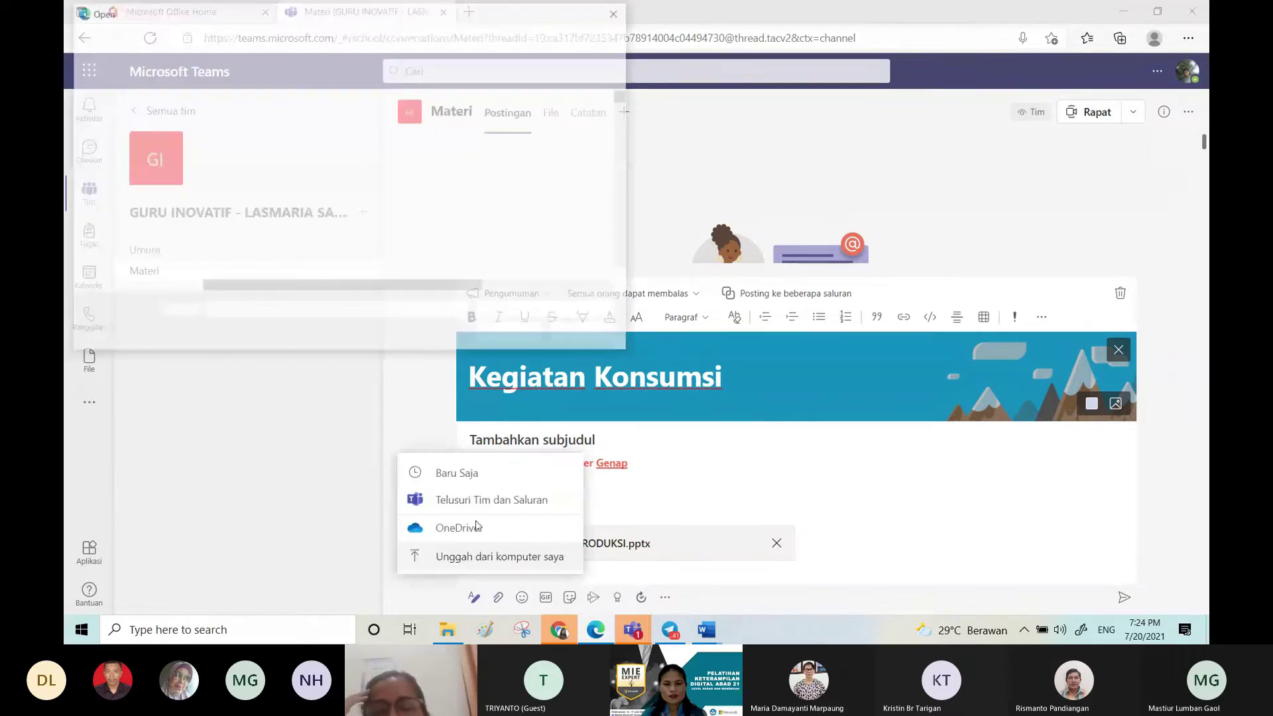
click(284, 191)
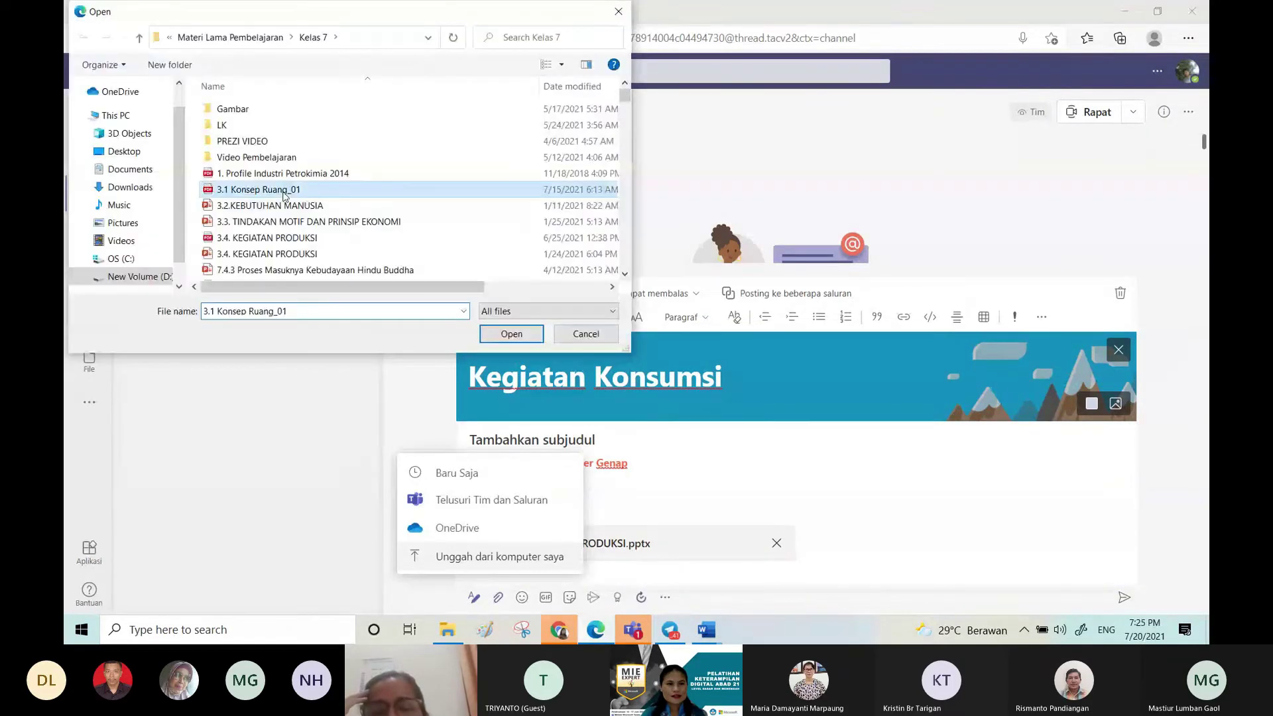
click(290, 207)
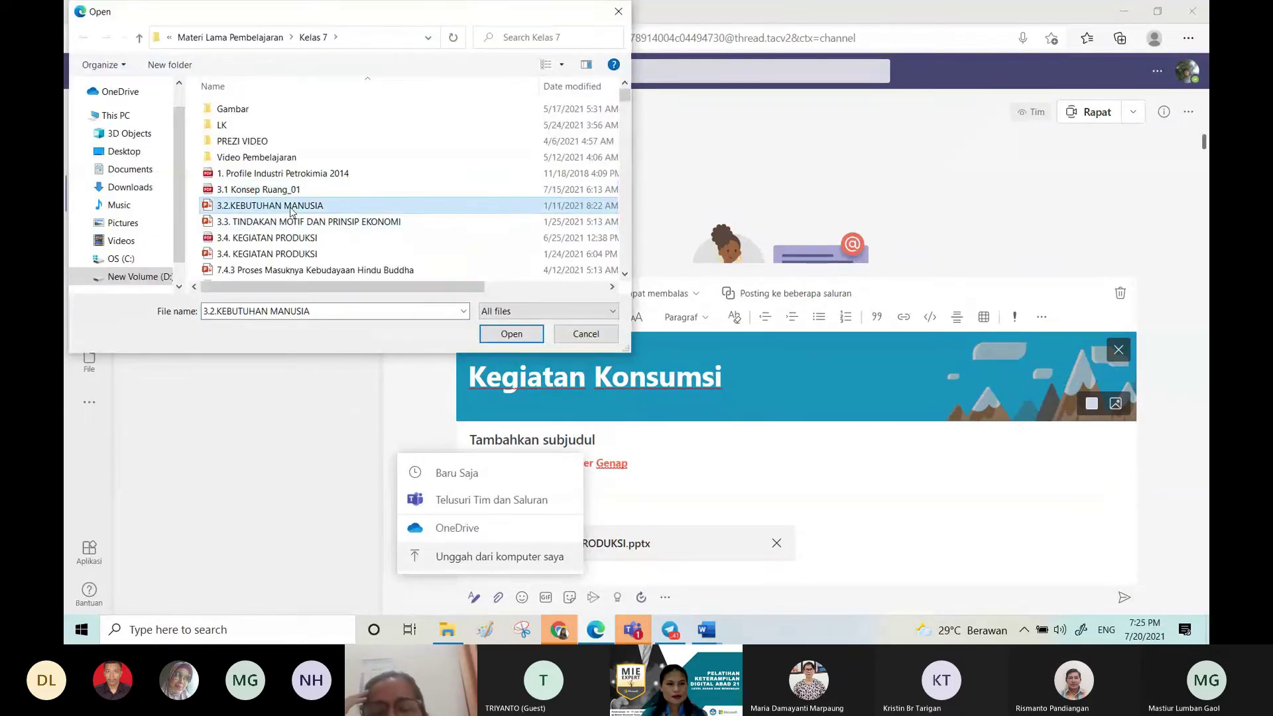
click(500, 336)
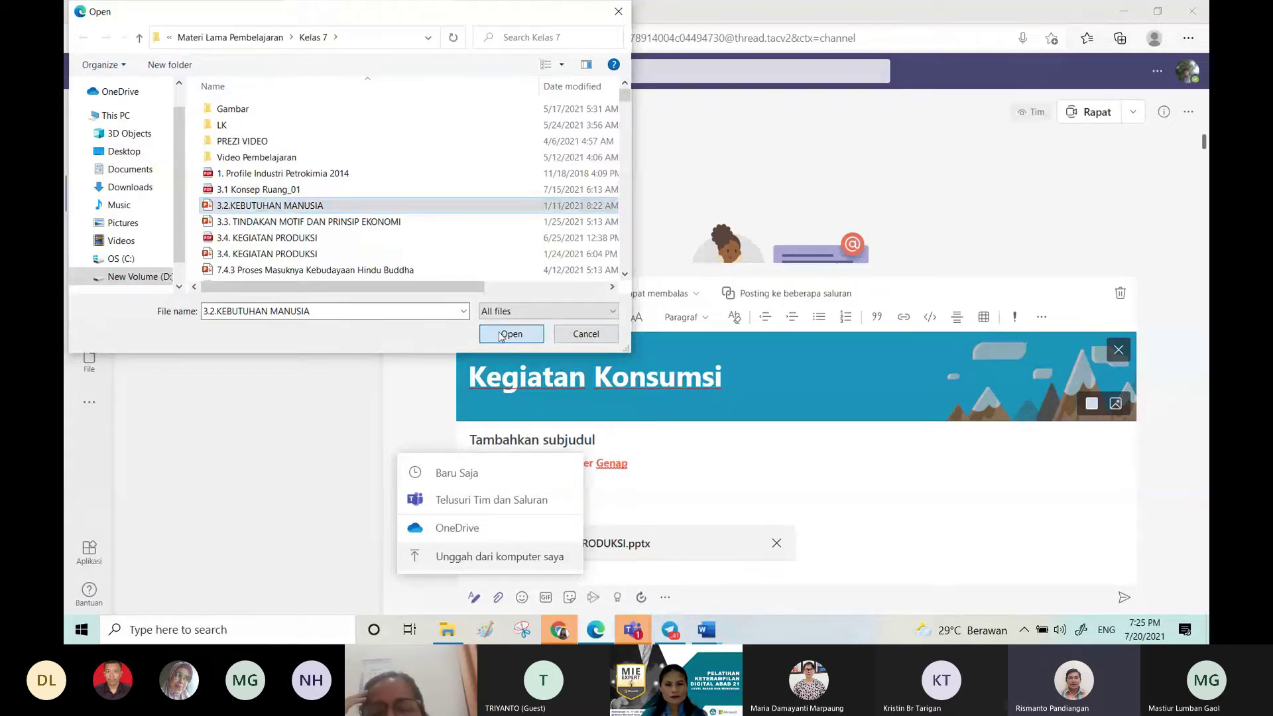
Step: Remove the 3.4. KEGIATAN PRODUKSI attachment and browse the full catalogue of message apps
click(777, 543)
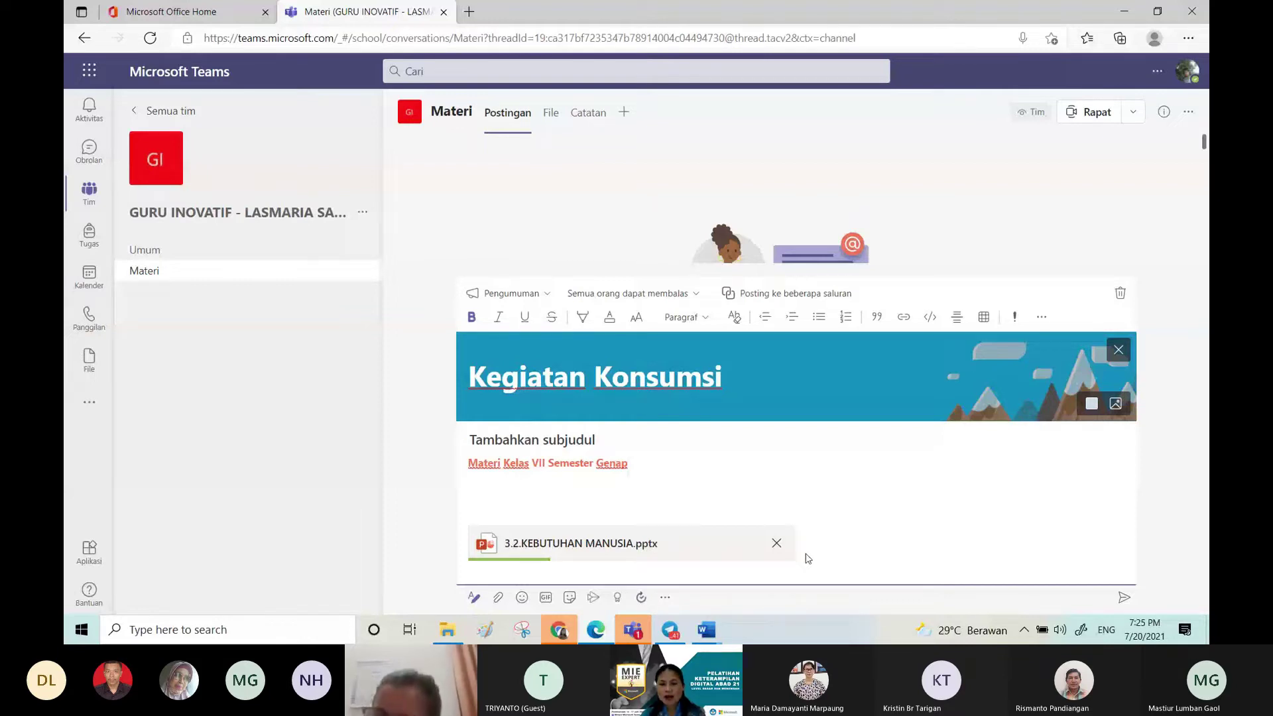
click(664, 598)
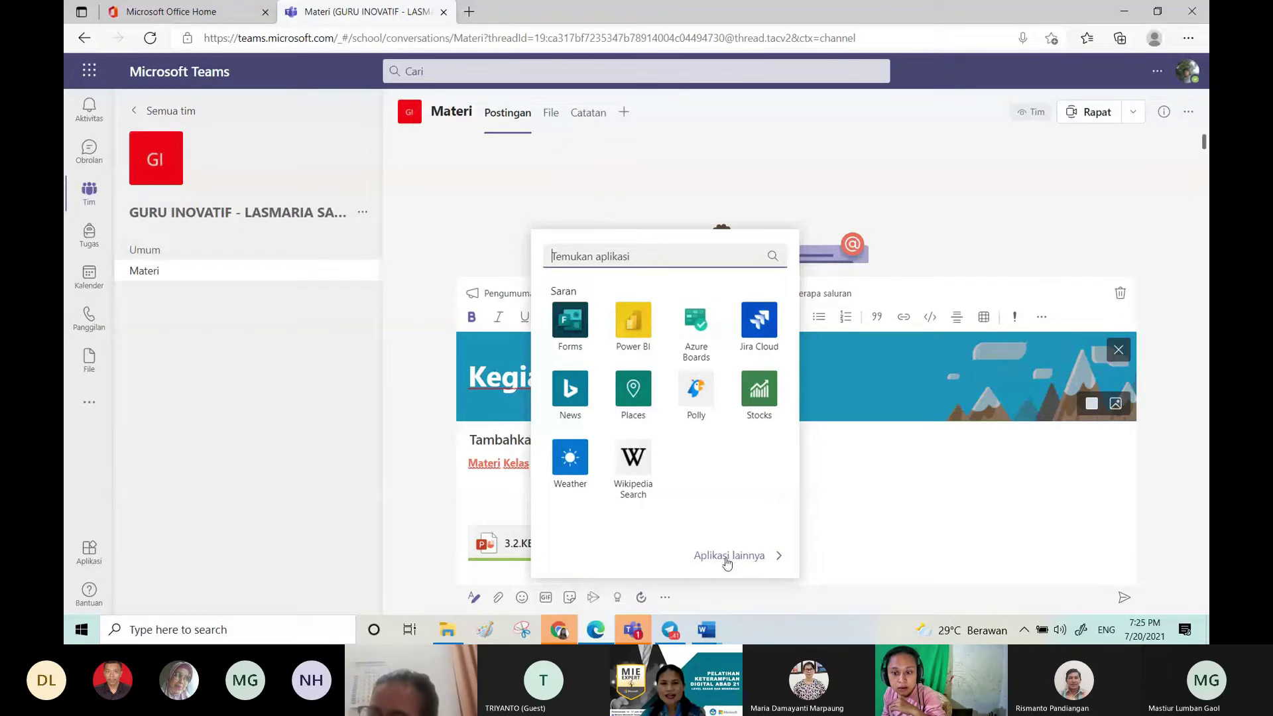
click(728, 555)
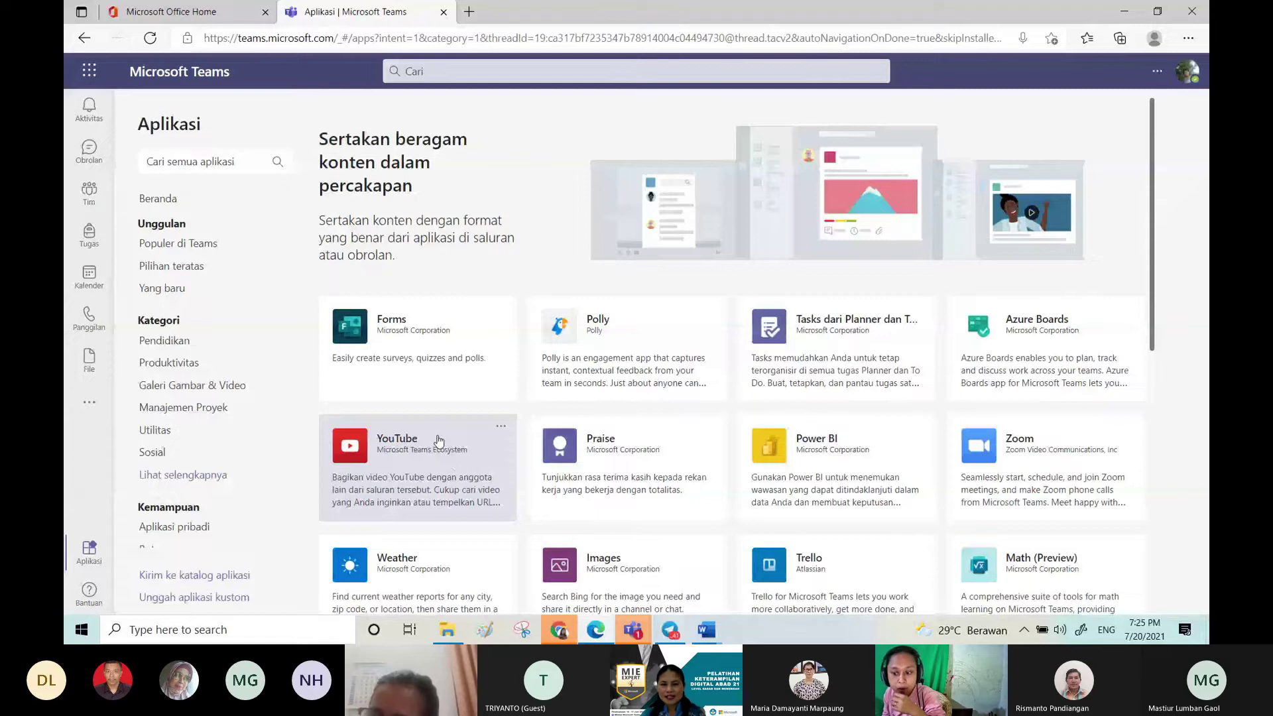
Step: Add the YouTube app and embed the searched video 'KEGIATAN EKONOMI KONSUMSI PART #1'
click(437, 440)
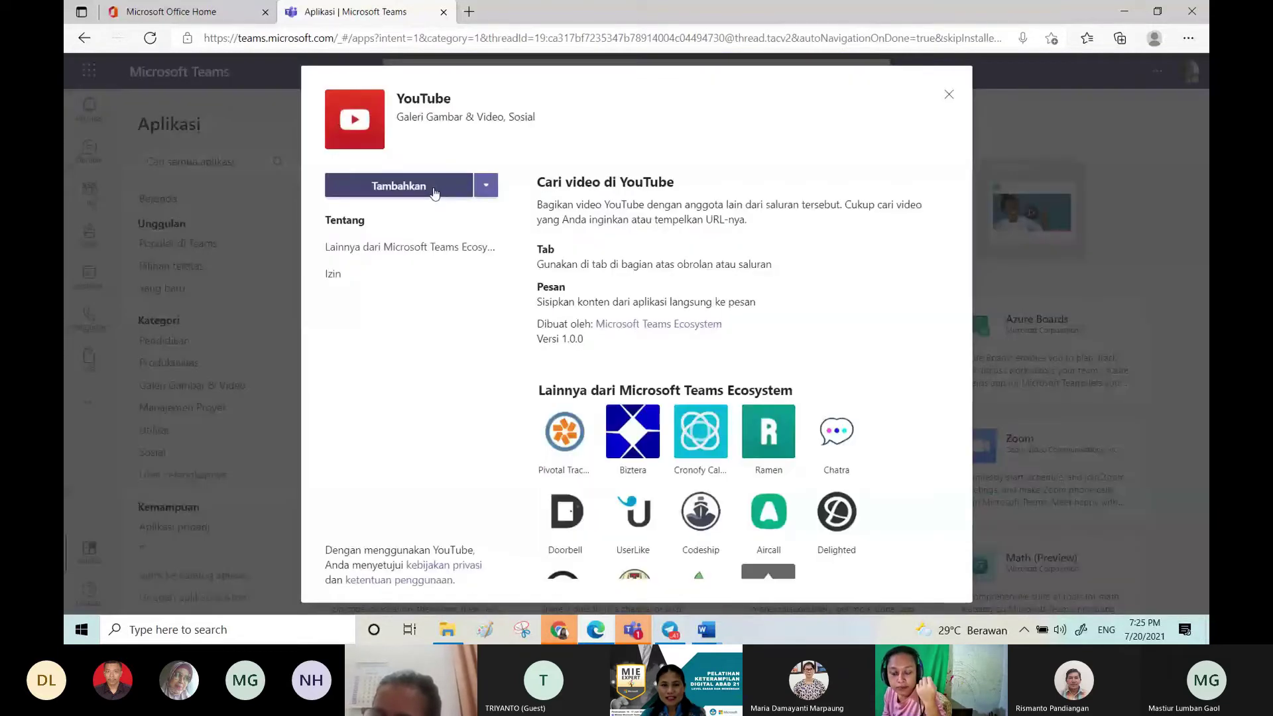
click(434, 191)
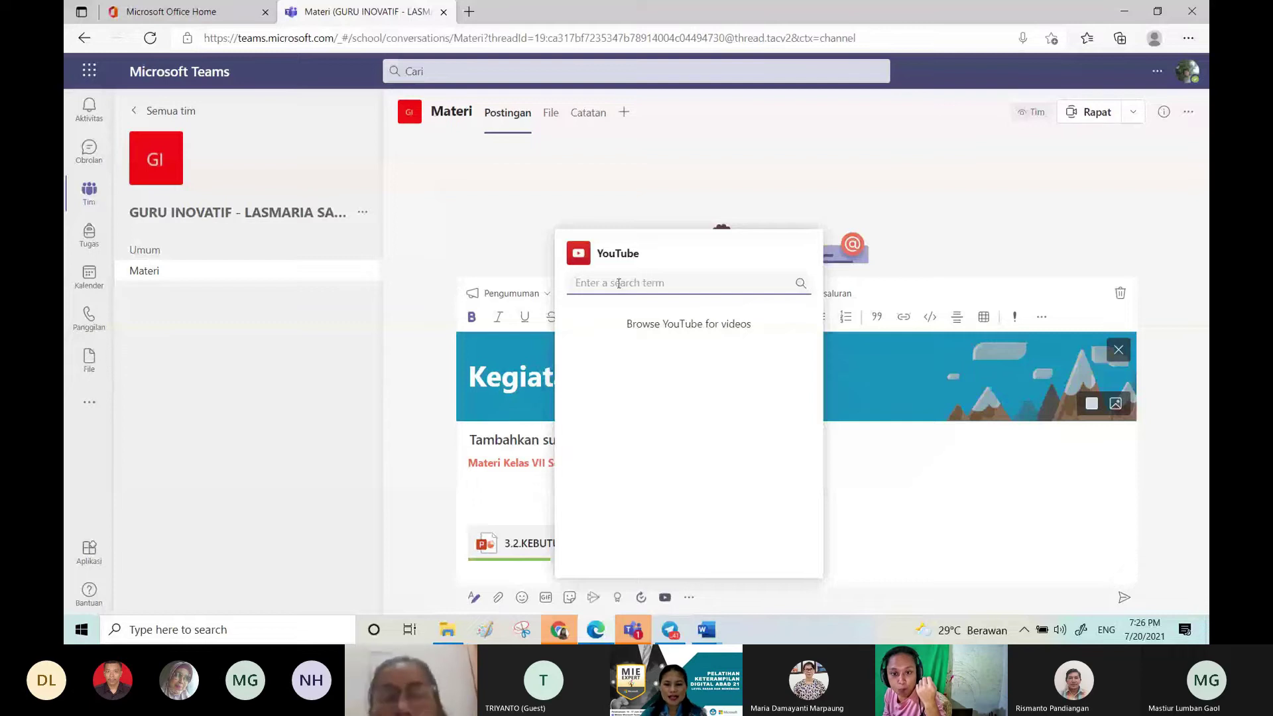
text(kegiat)
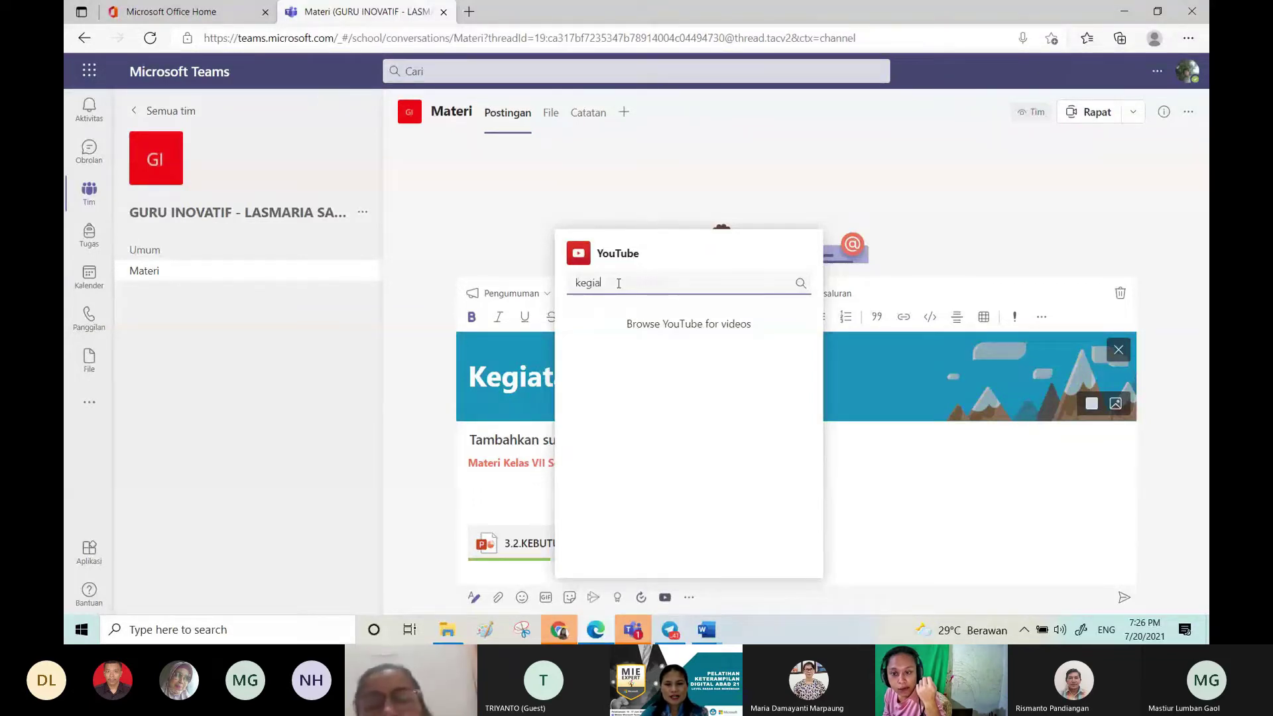
text(an konsum)
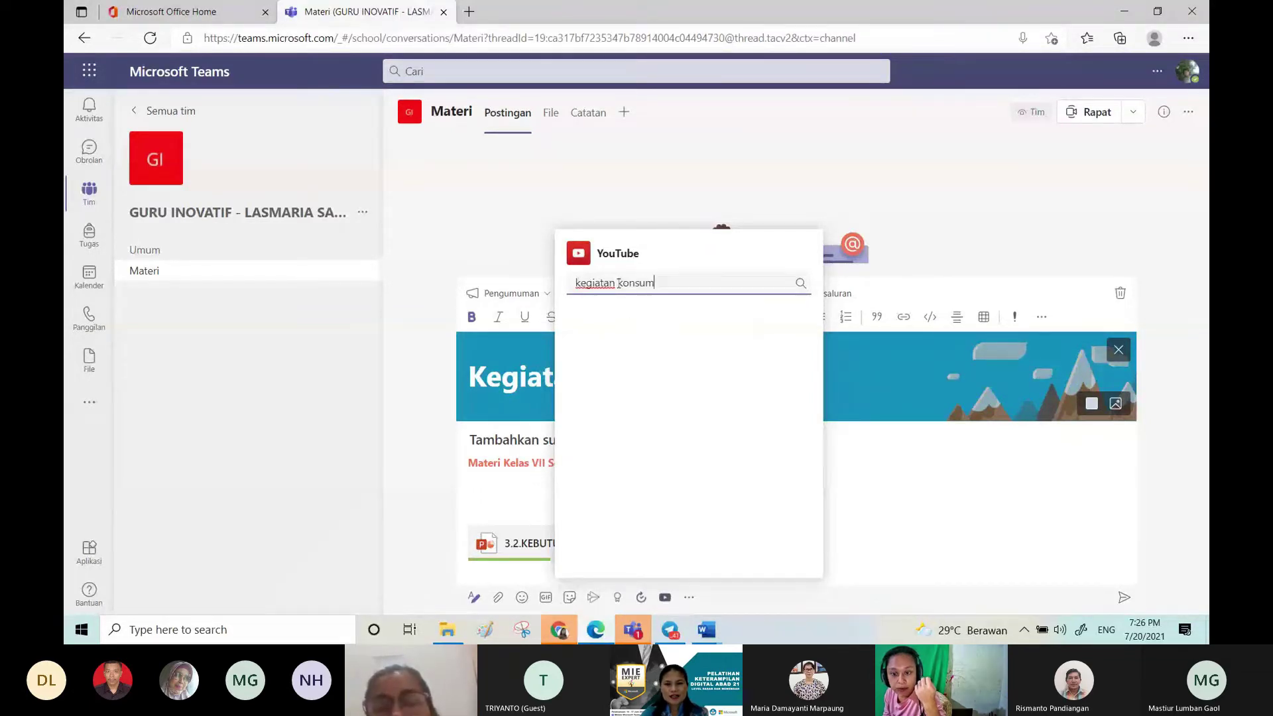
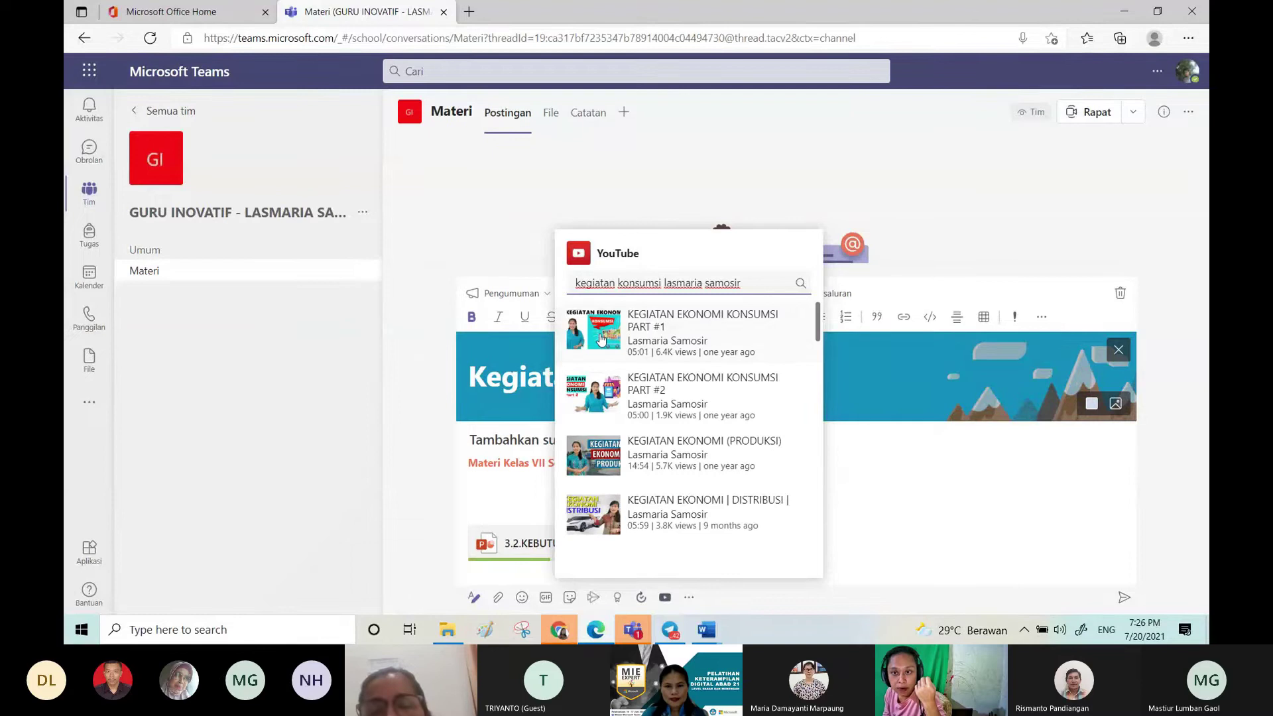
click(668, 337)
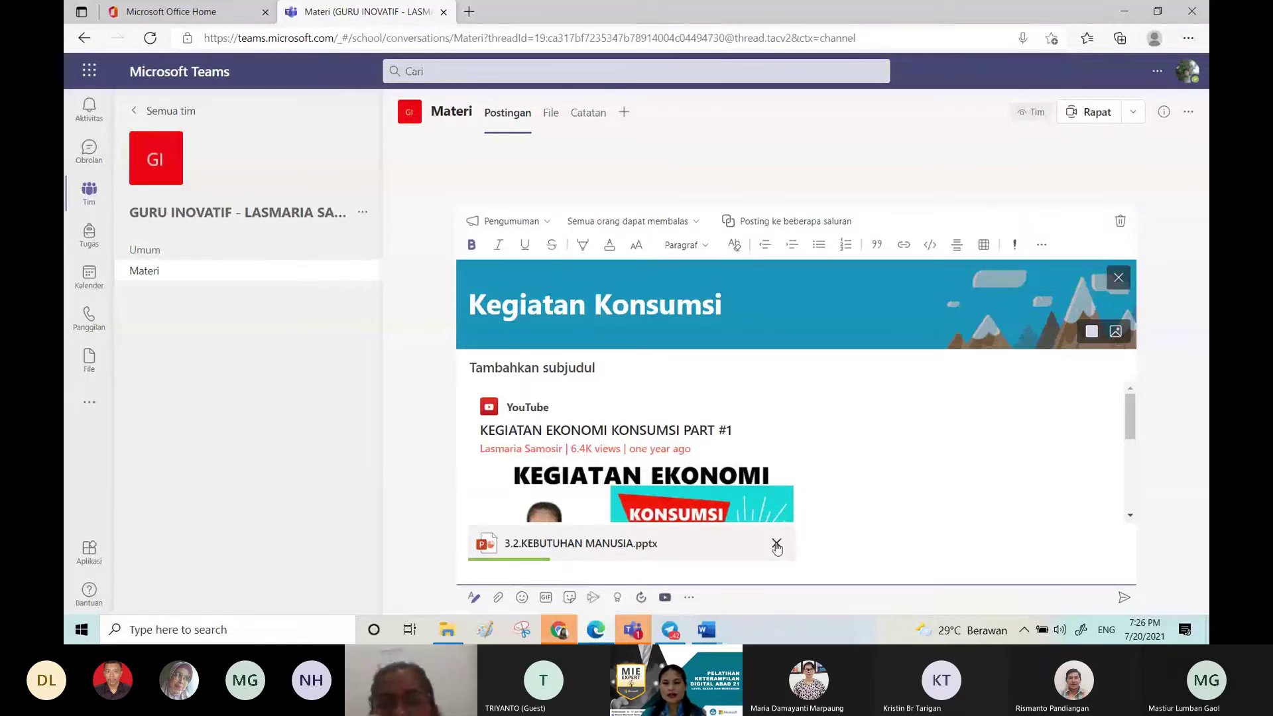
Step: Remove the 3.2.KEBUTUHAN MANUSIA.pptx attachment and post the announcement to Materi
click(776, 543)
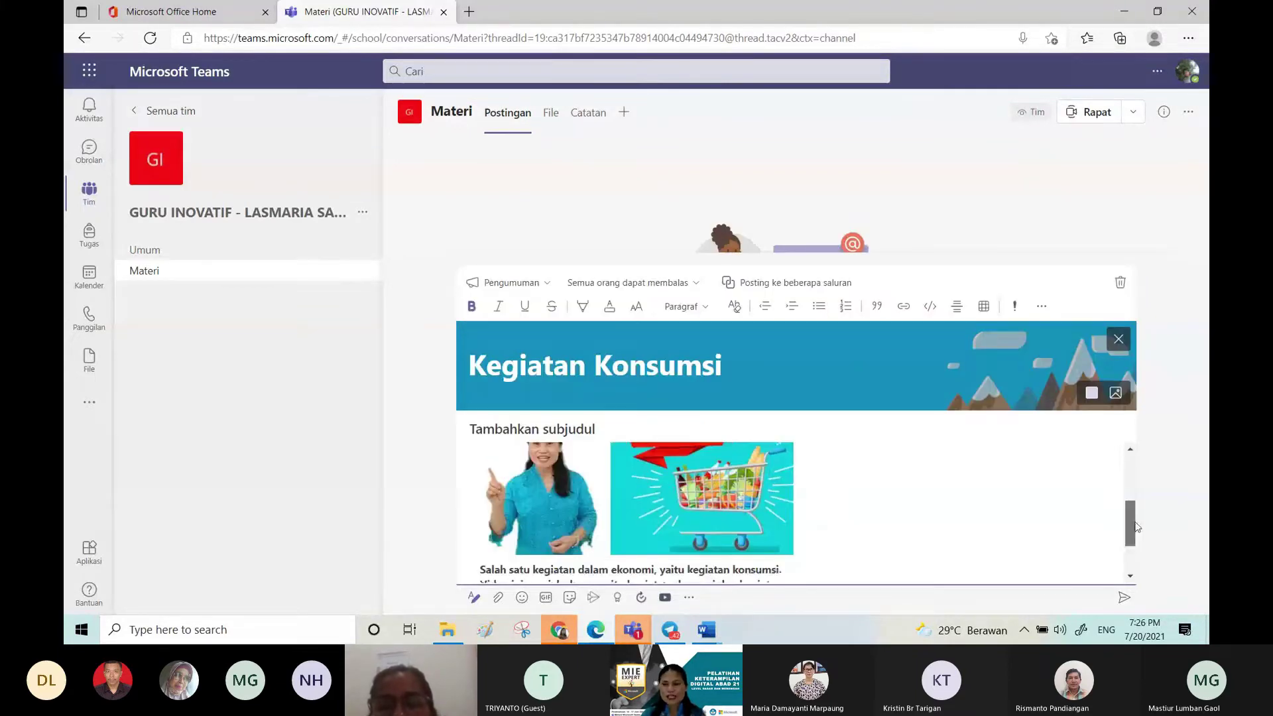
drag(1135, 527, 806, 566)
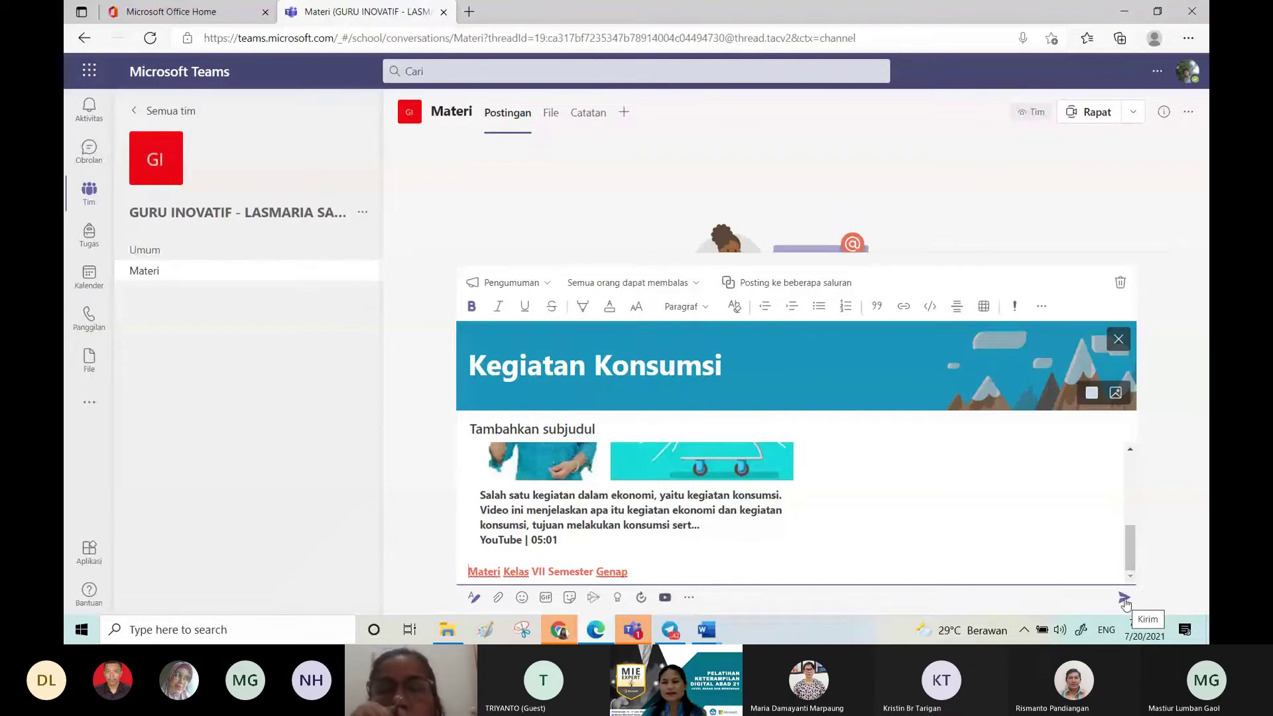
click(1124, 601)
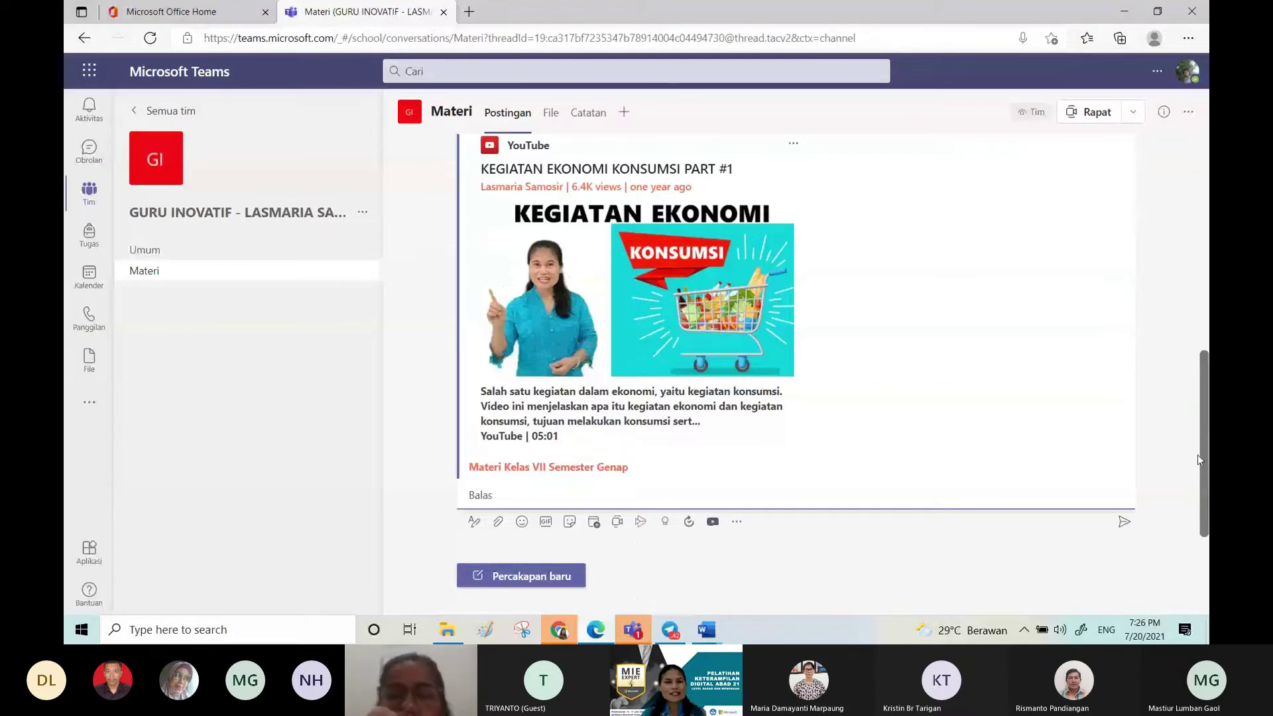
scroll(1197, 455, up, 3)
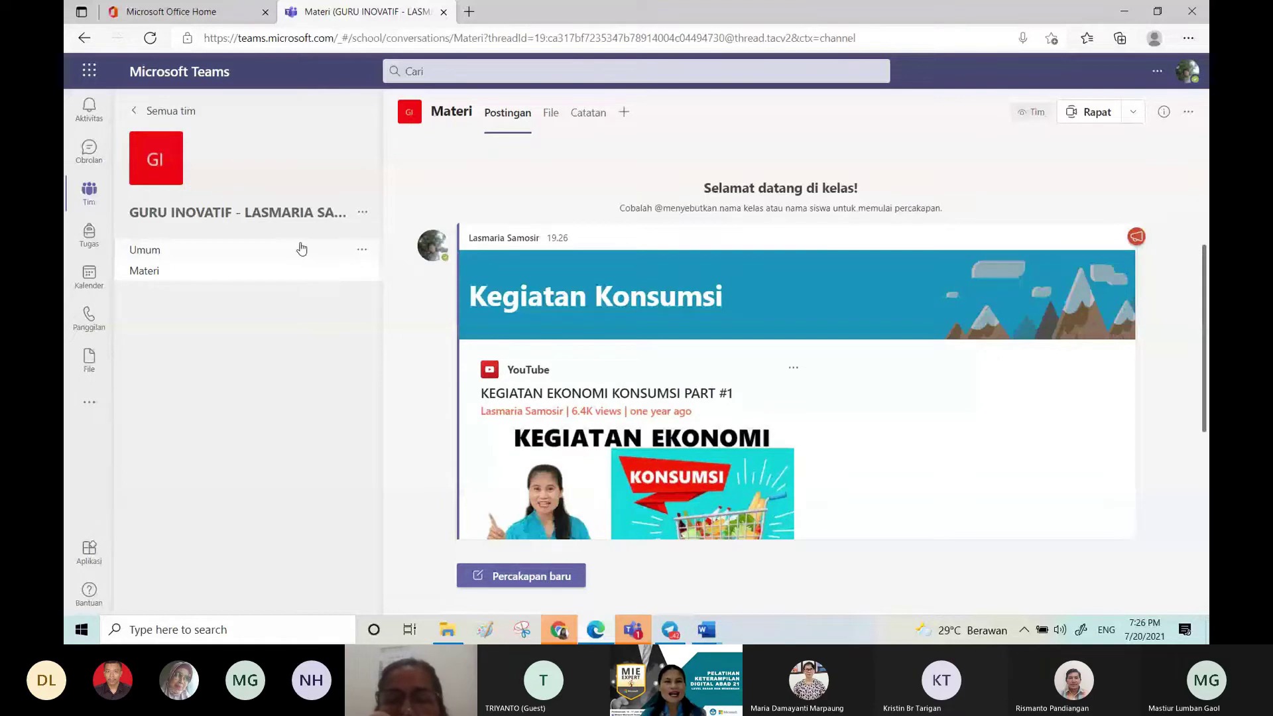
Step: Set the class education level to Menengah and its subject to Ilmu Sosial
click(302, 249)
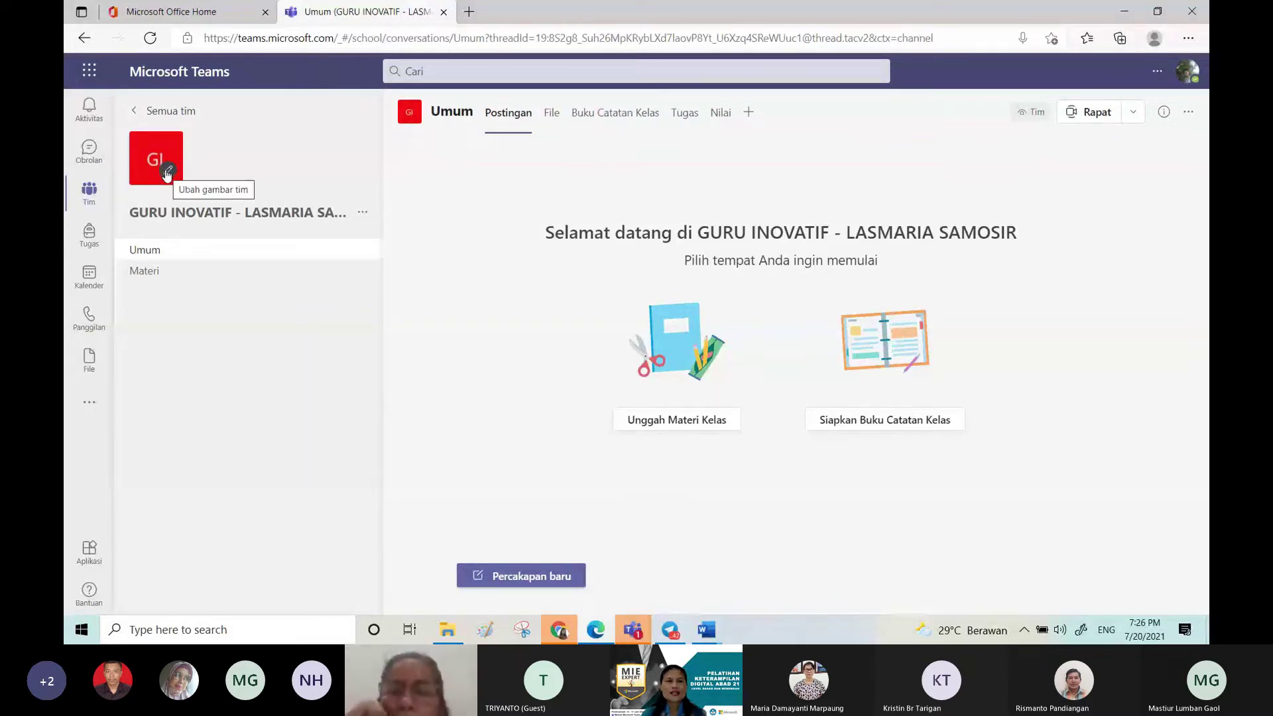
click(167, 173)
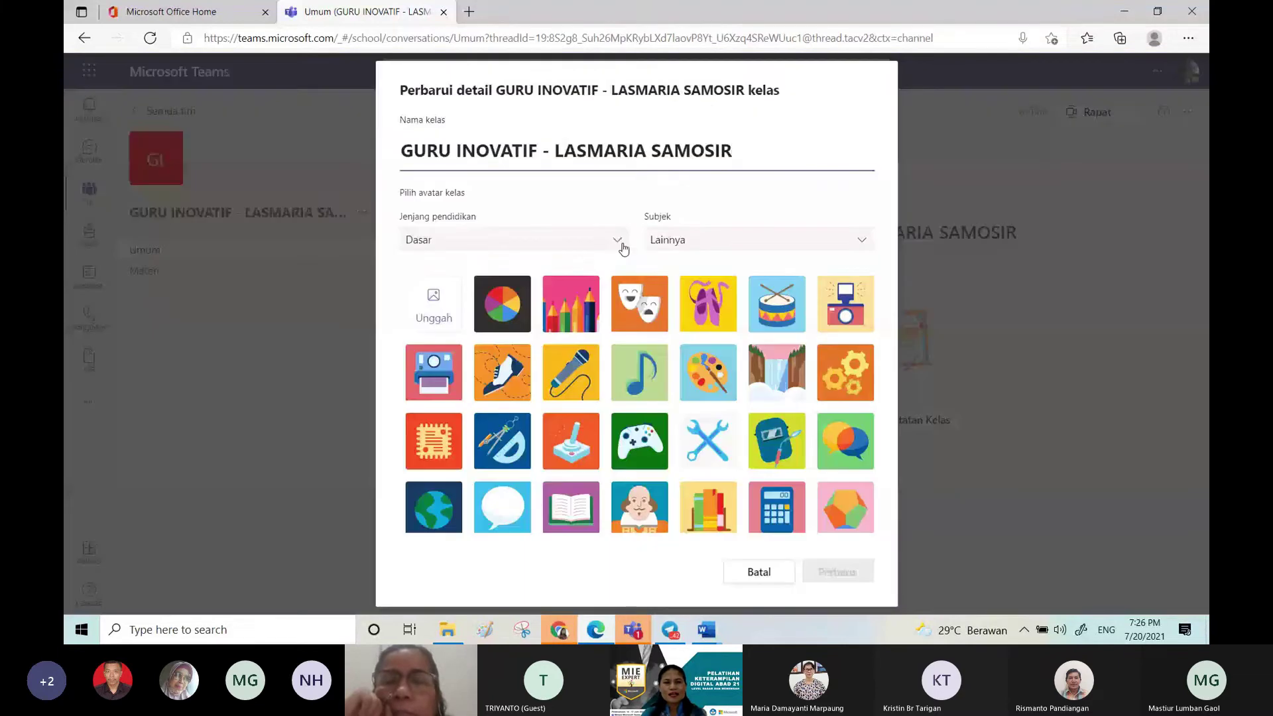
click(616, 242)
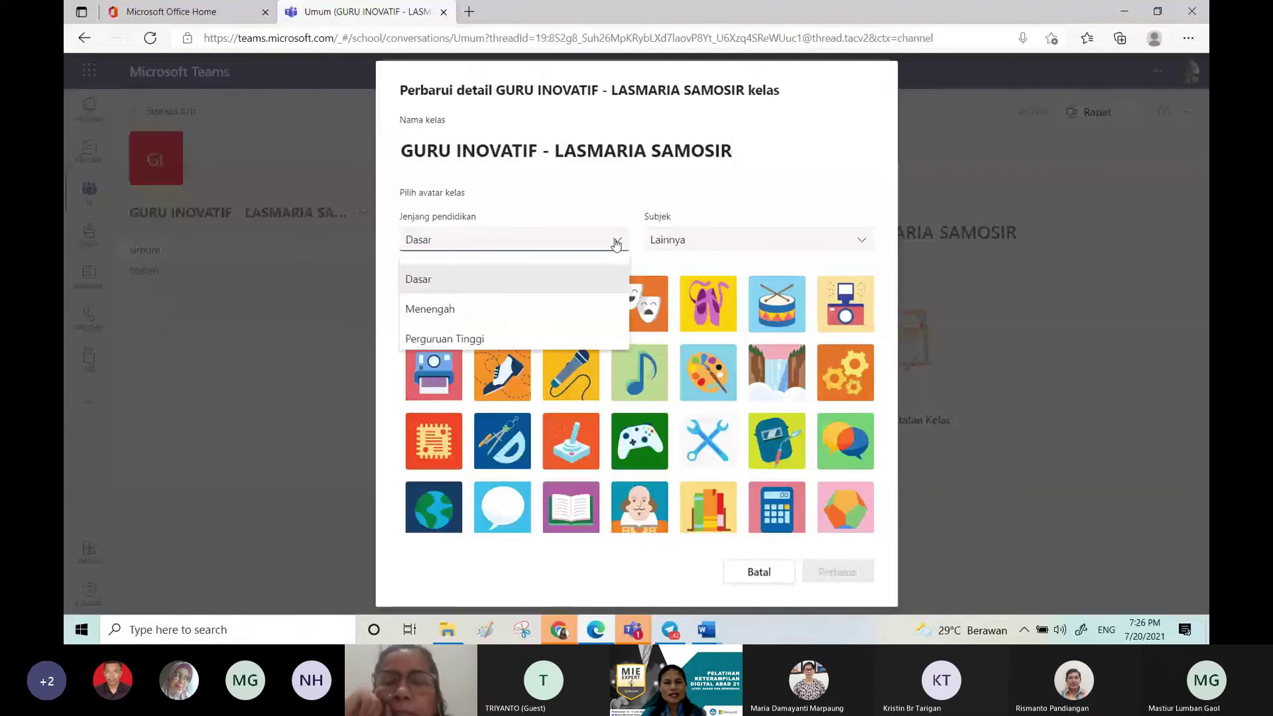
click(511, 308)
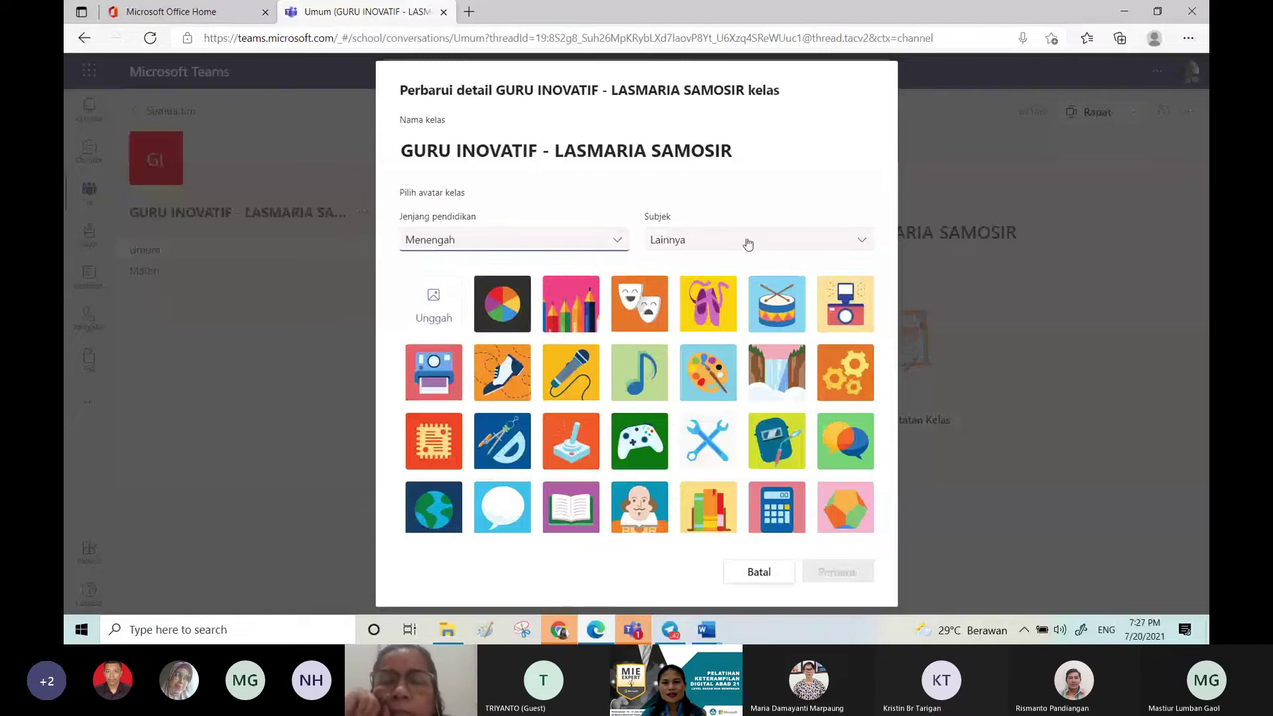
click(747, 242)
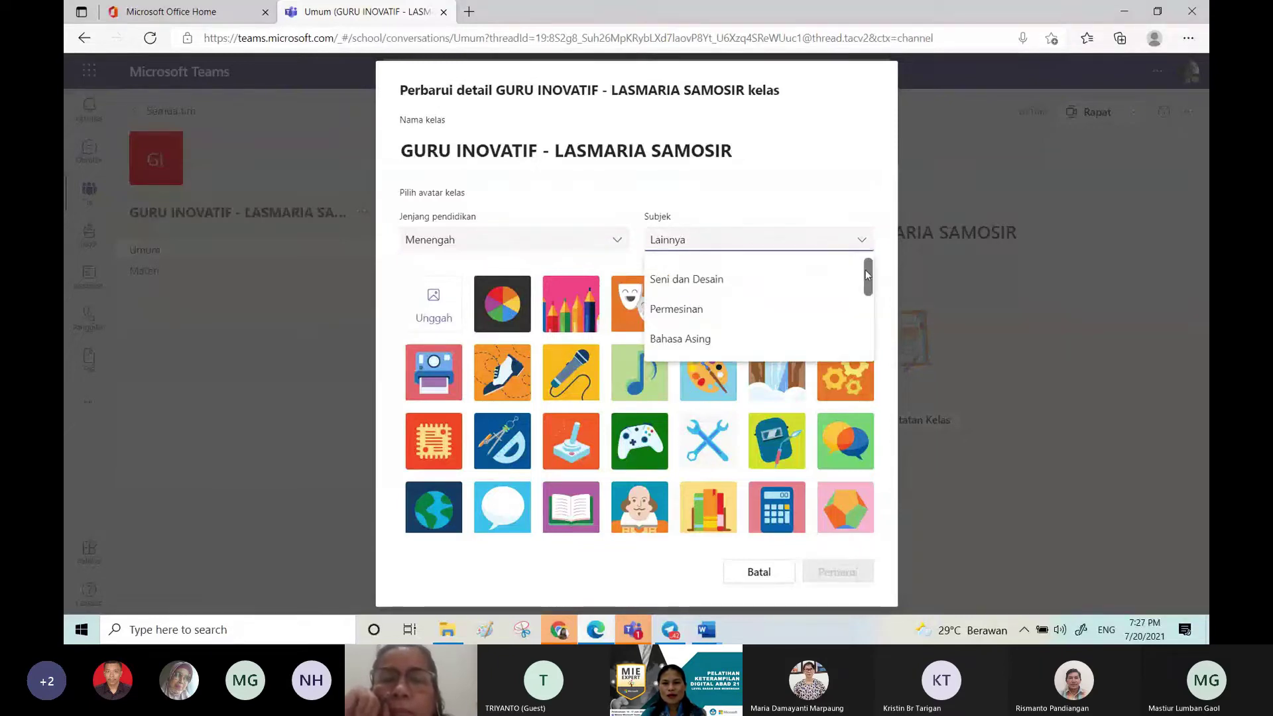
scroll(869, 310, down, 1)
scroll(867, 318, down, 4)
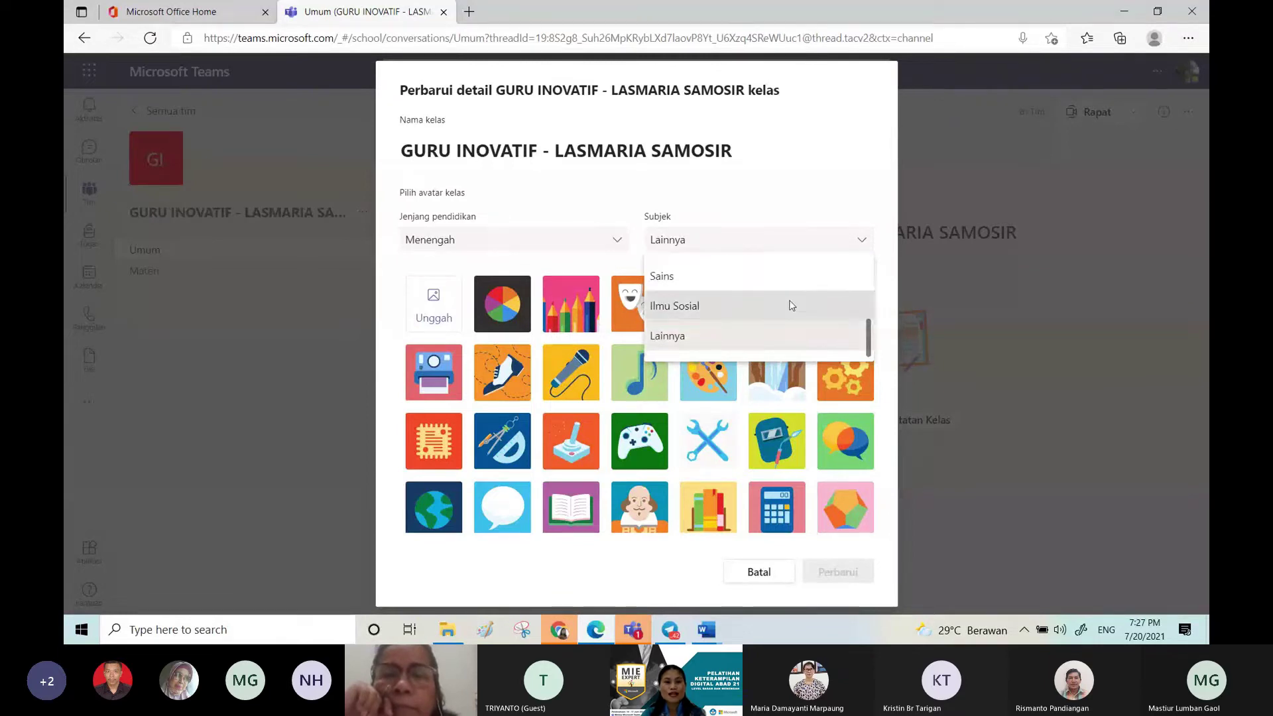
click(790, 305)
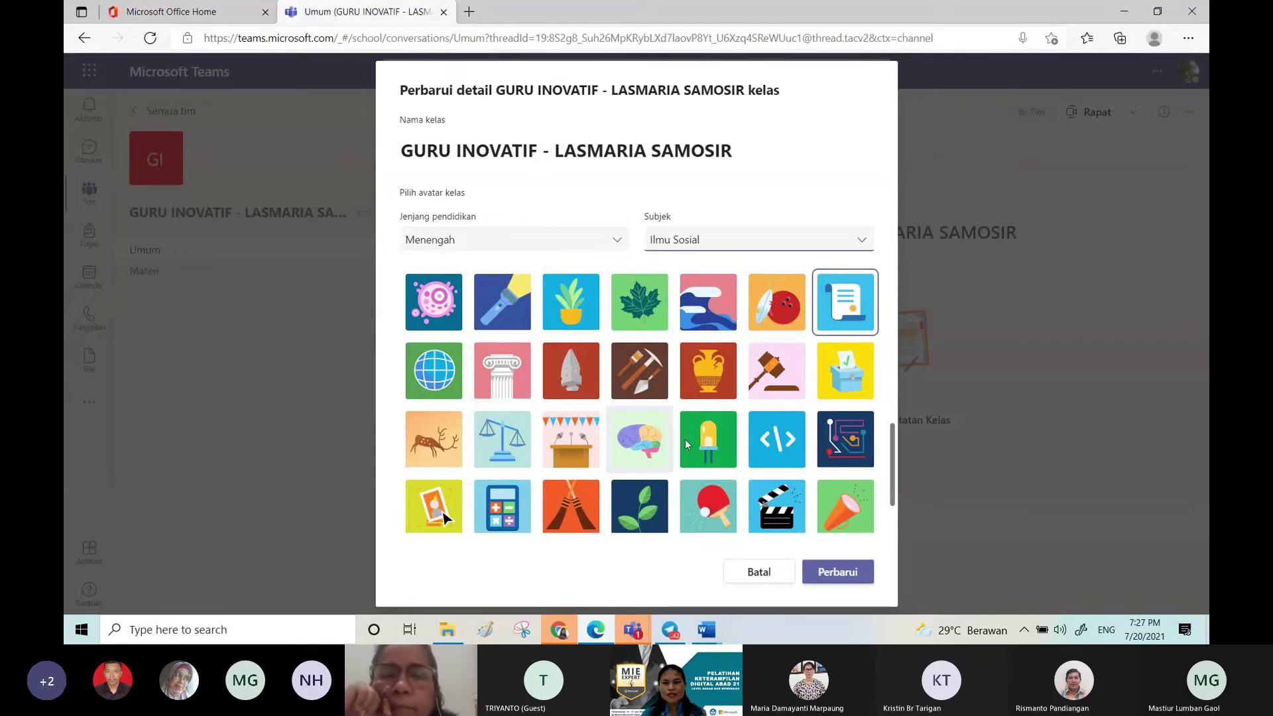
Step: Choose the globe picture as the class avatar and save the details
scroll(889, 471, up, 3)
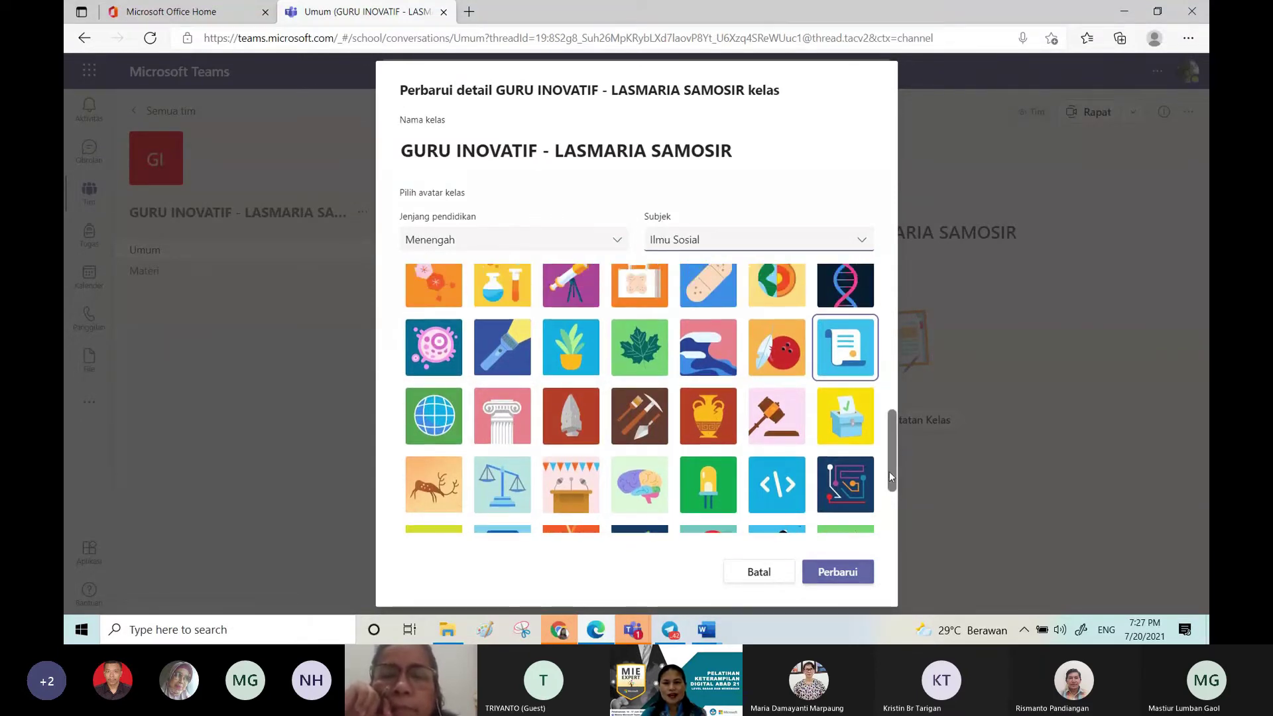
scroll(635, 394, up, 3)
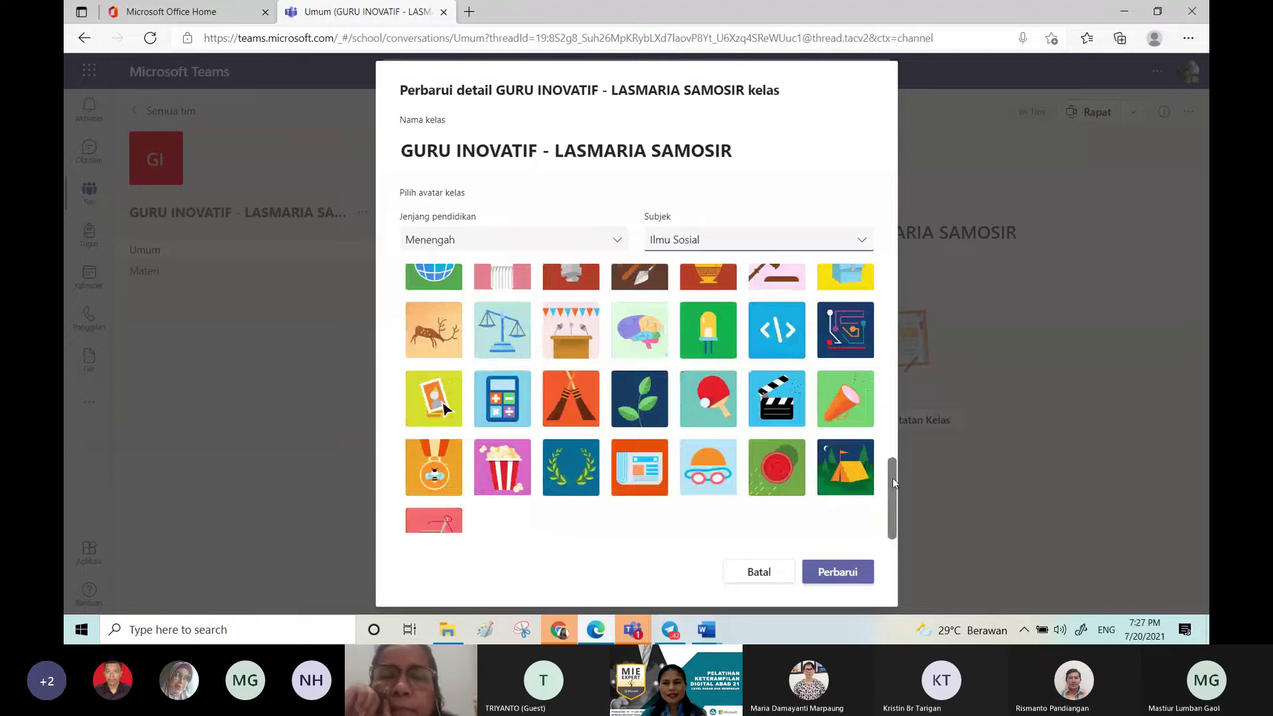
scroll(895, 487, up, 3)
scroll(867, 345, down, 10)
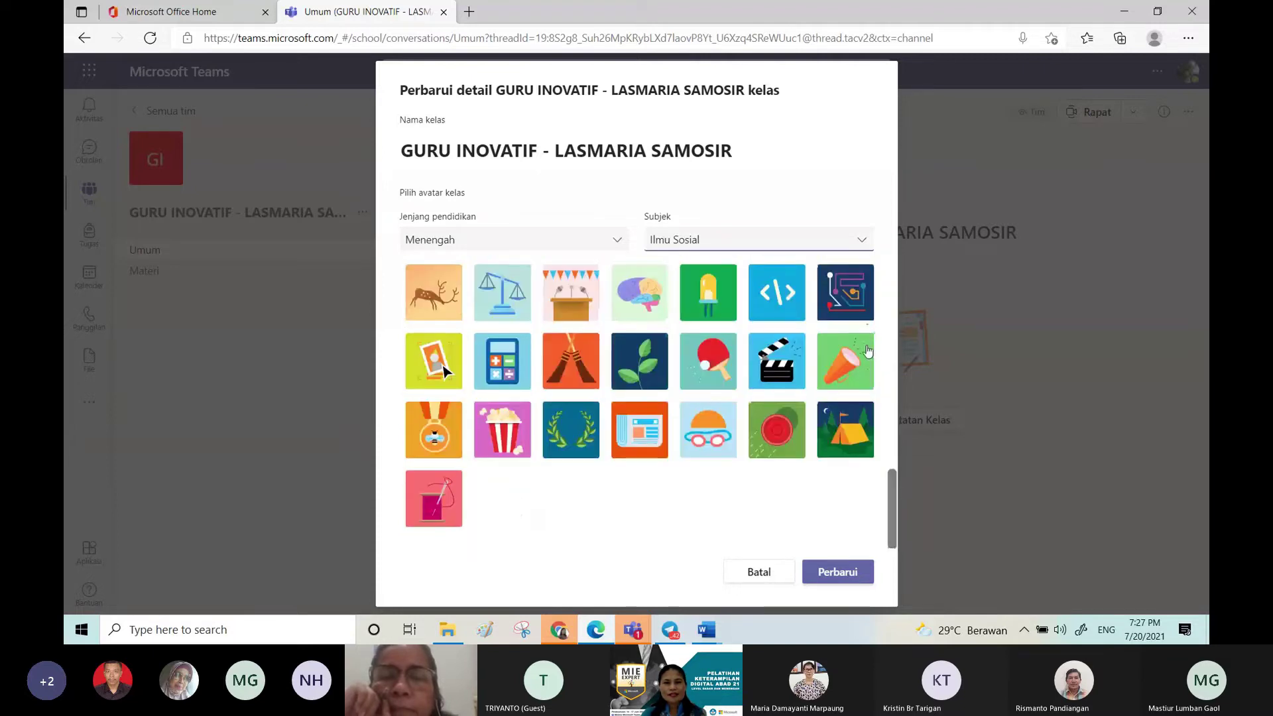
scroll(867, 349, up, 10)
scroll(888, 345, down, 4)
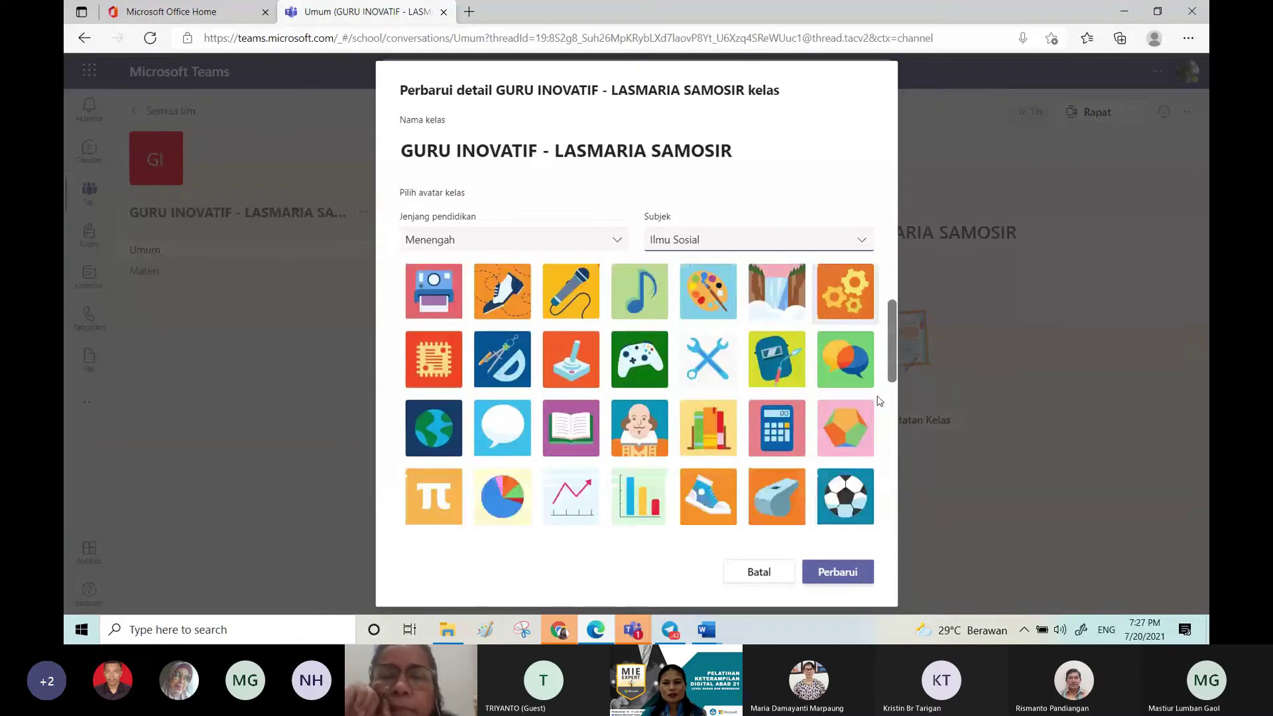
scroll(889, 325, up, 5)
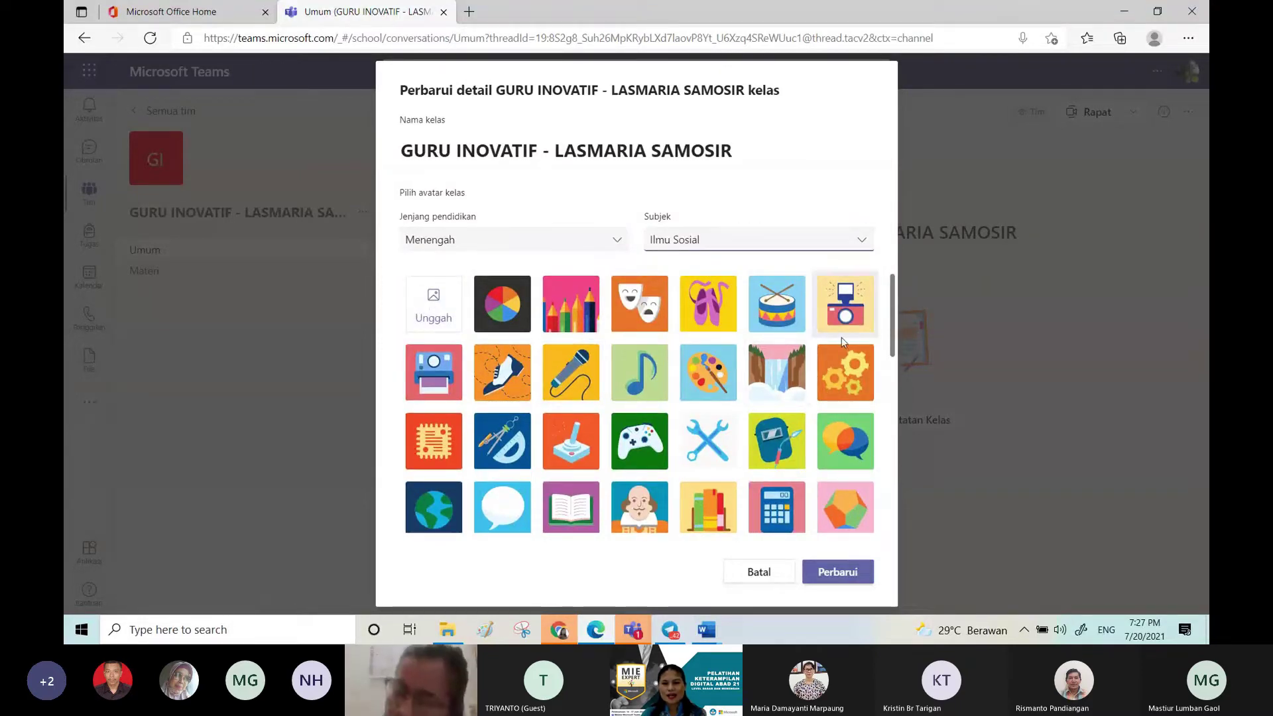
click(443, 508)
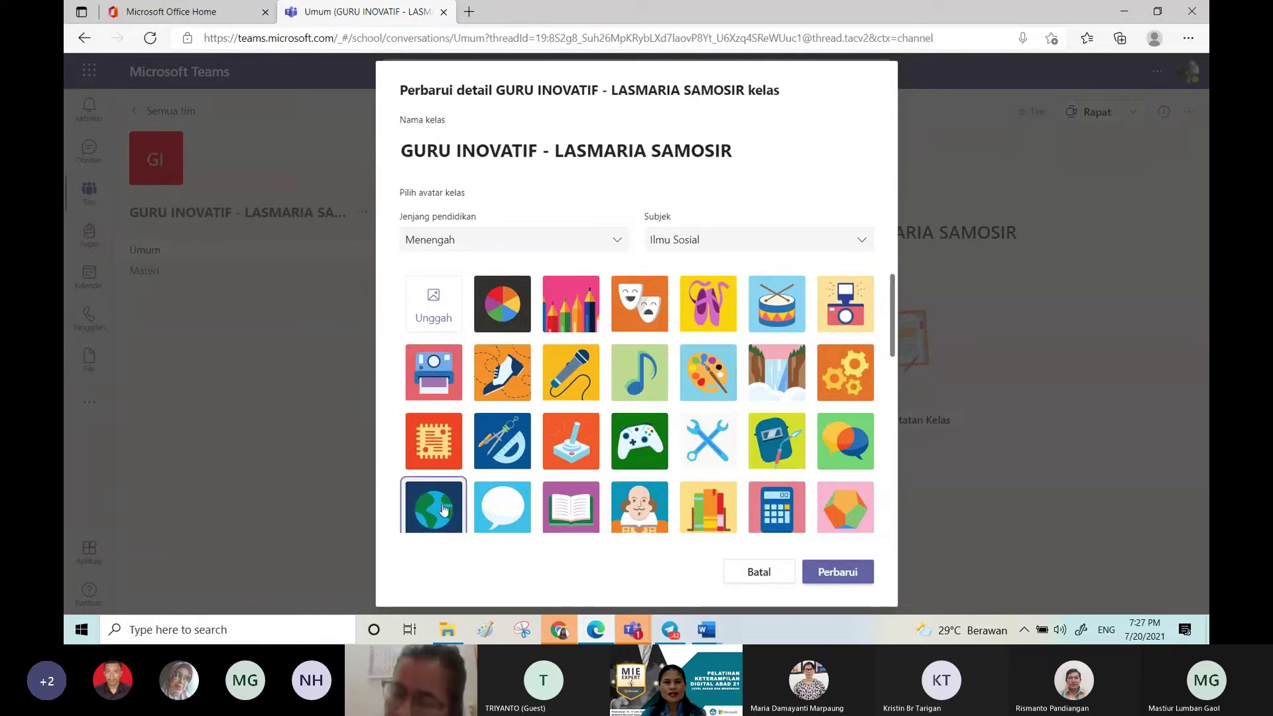
click(842, 571)
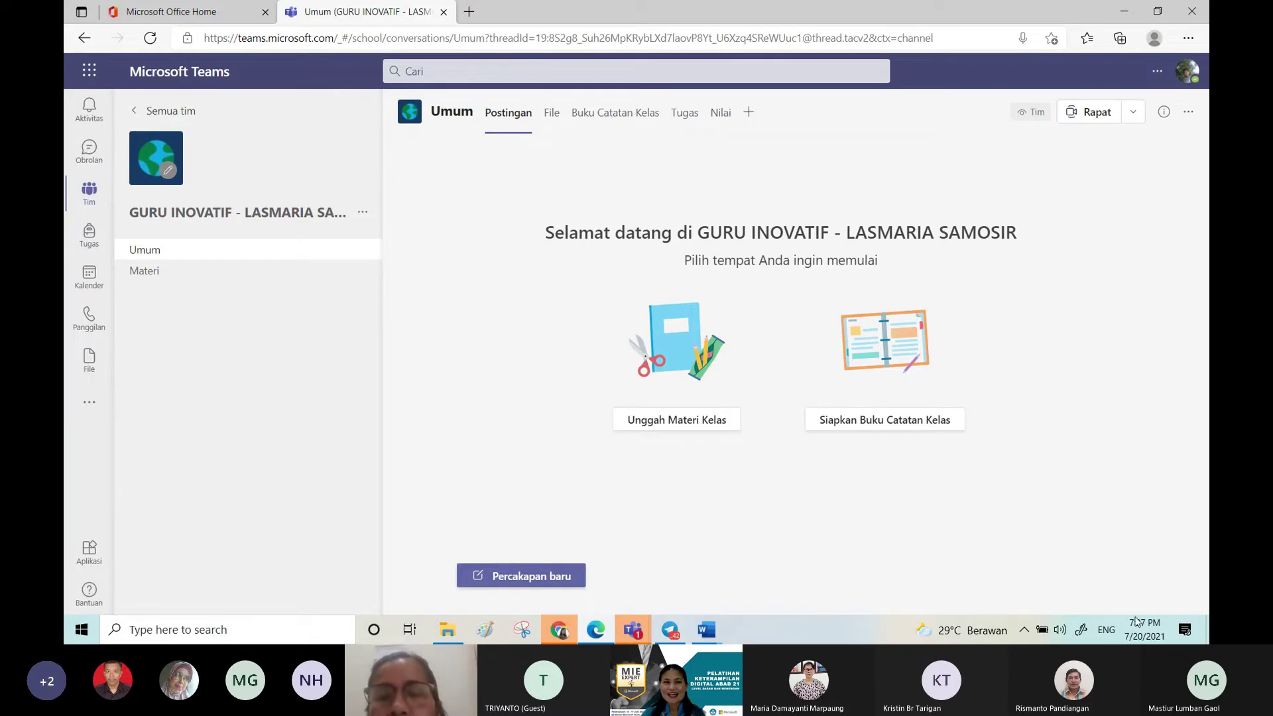
click(221, 277)
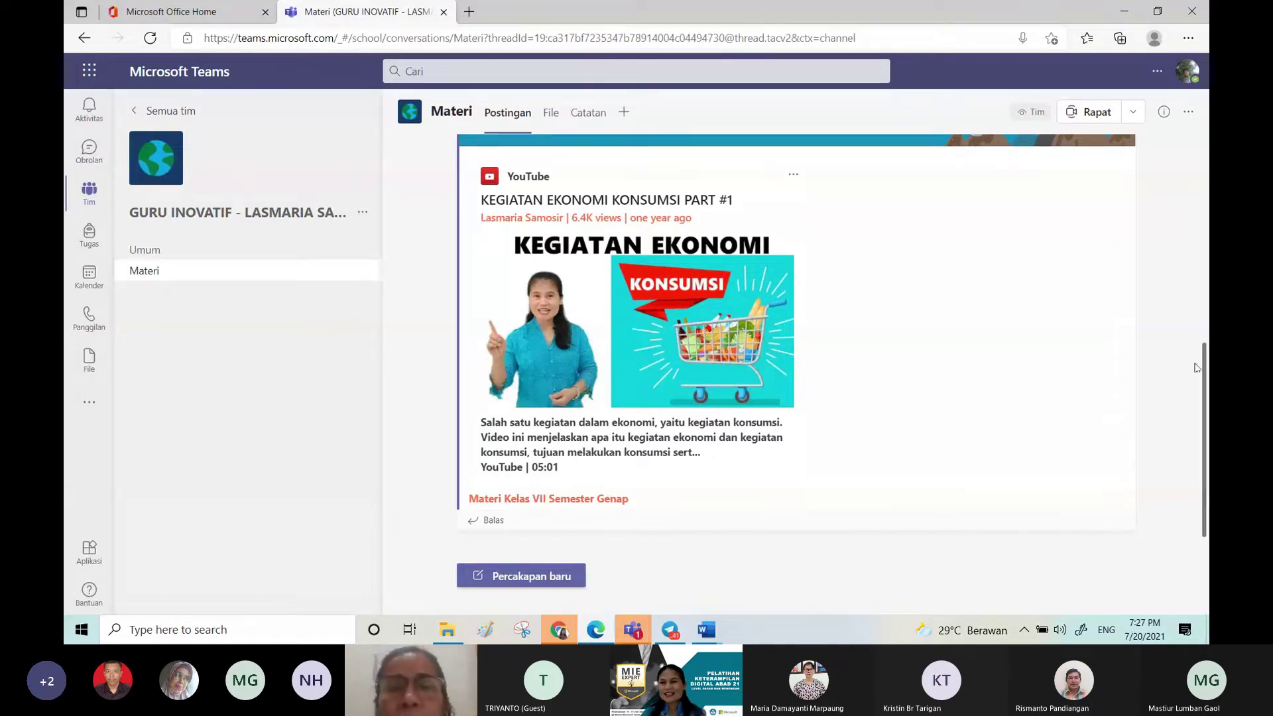
Step: Scroll the Materi channel's posts to show the welcome message and the announcement
drag(1198, 369, 1201, 270)
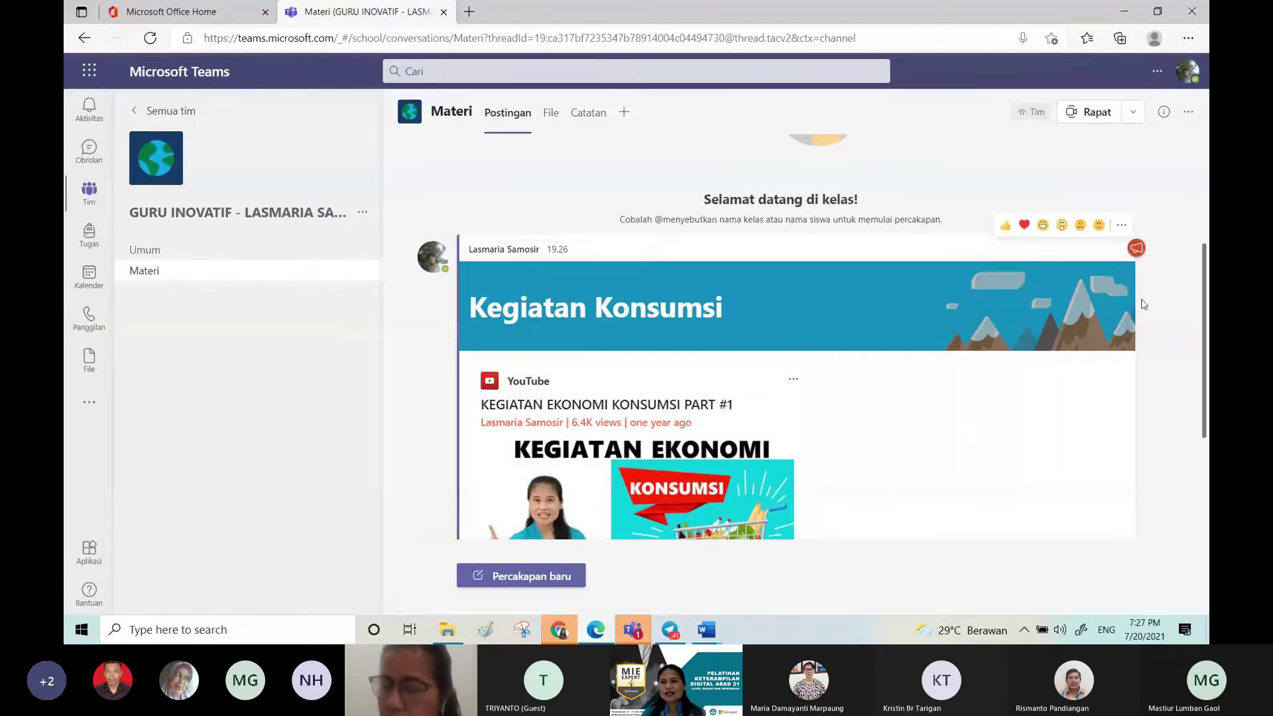
drag(1200, 349, 1197, 379)
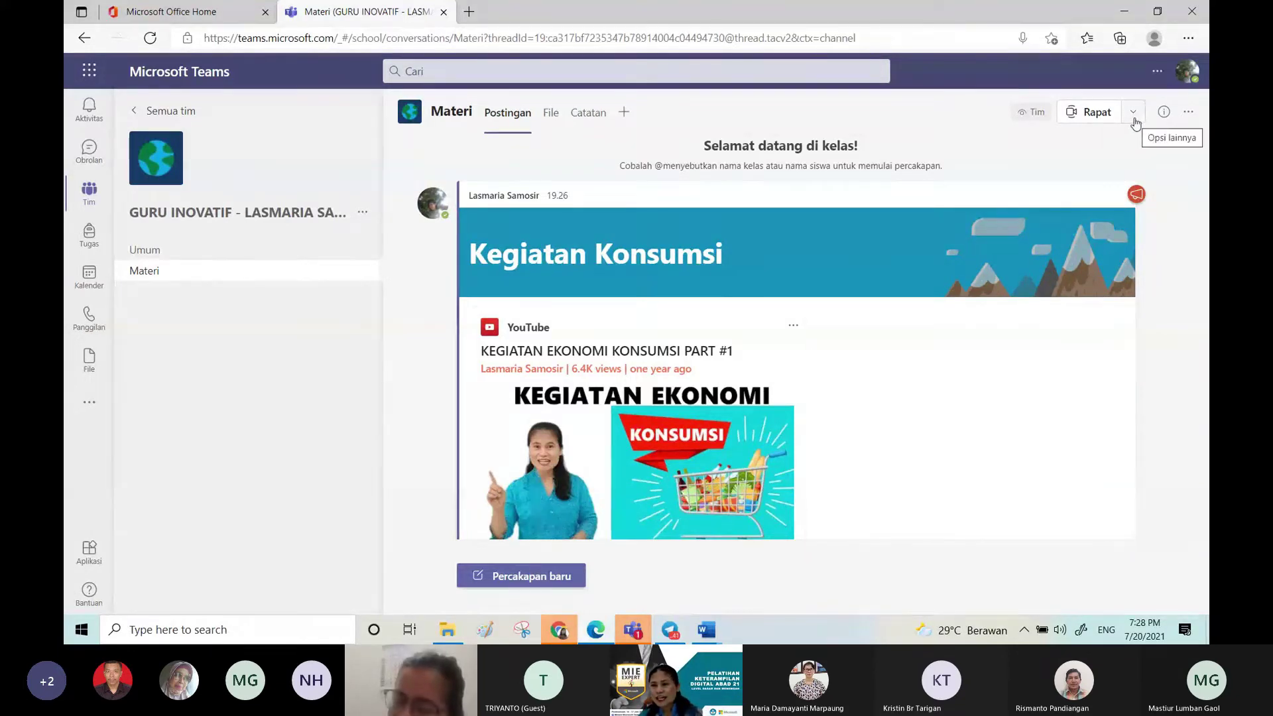
Step: Start scheduling a new channel meeting titled 'Meeting 1'
click(1134, 112)
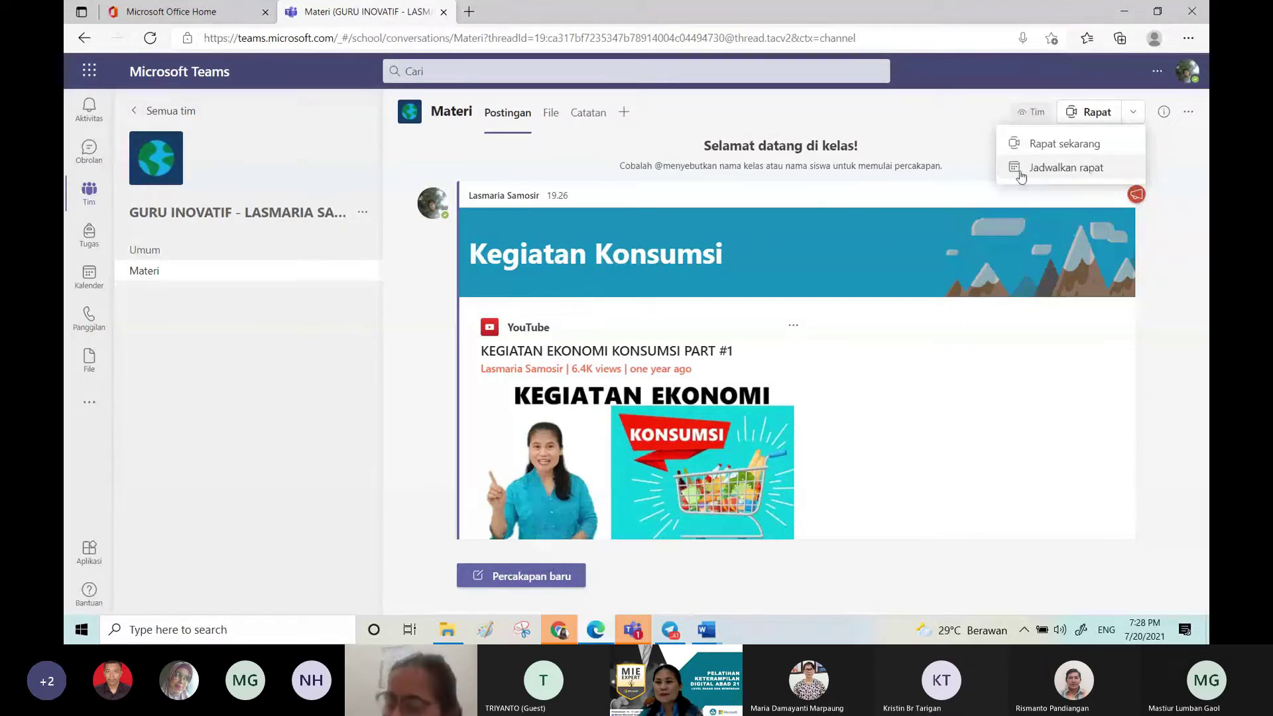
click(1068, 168)
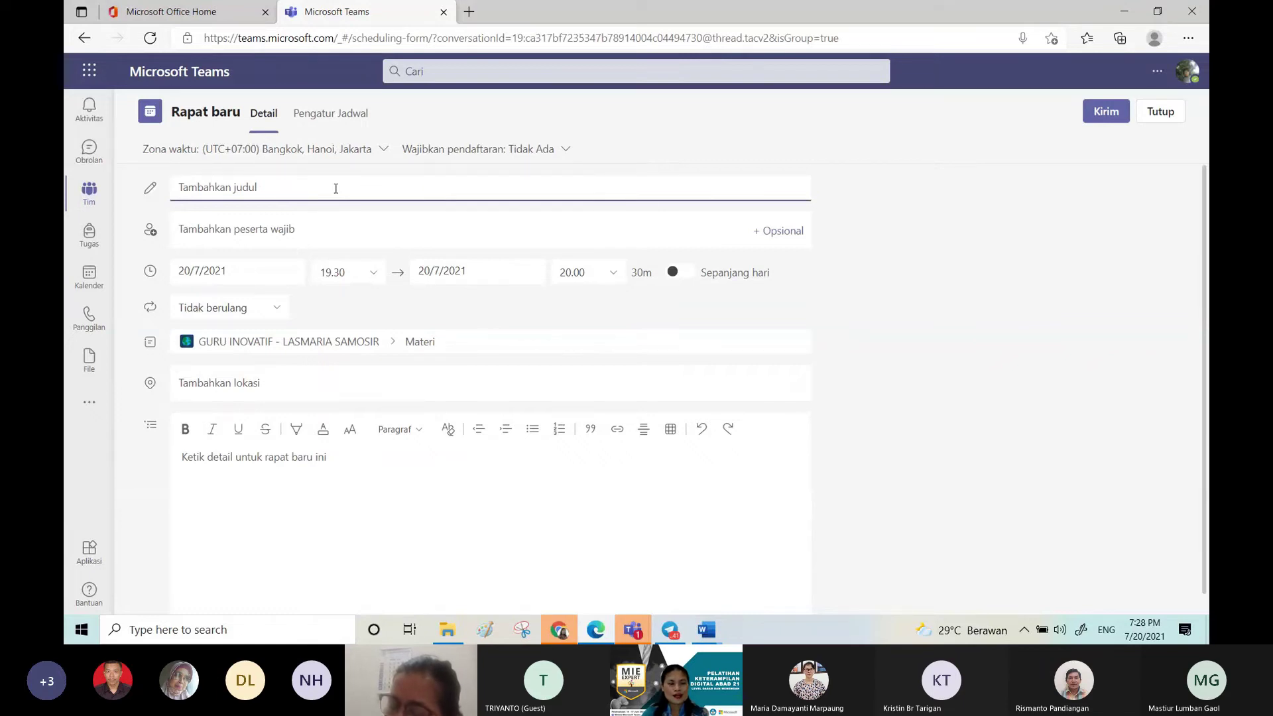
text(Meeting)
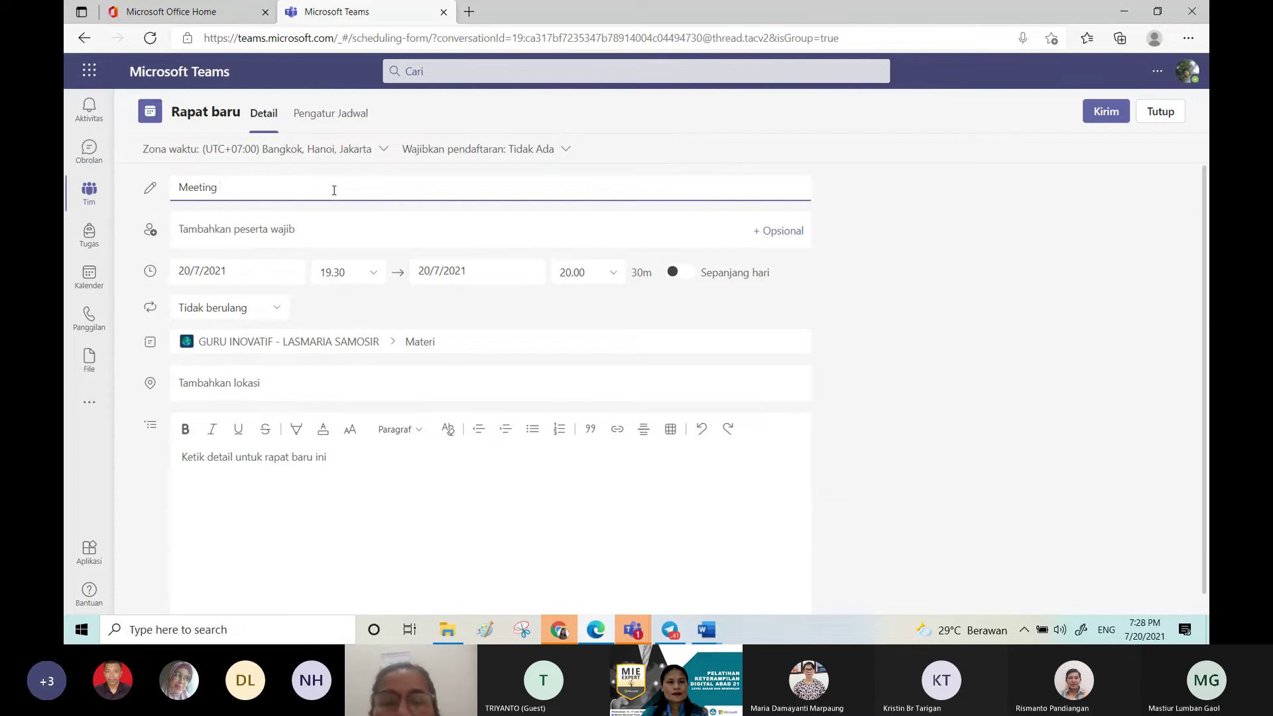
text( P)
key(BackSpace)
text(1)
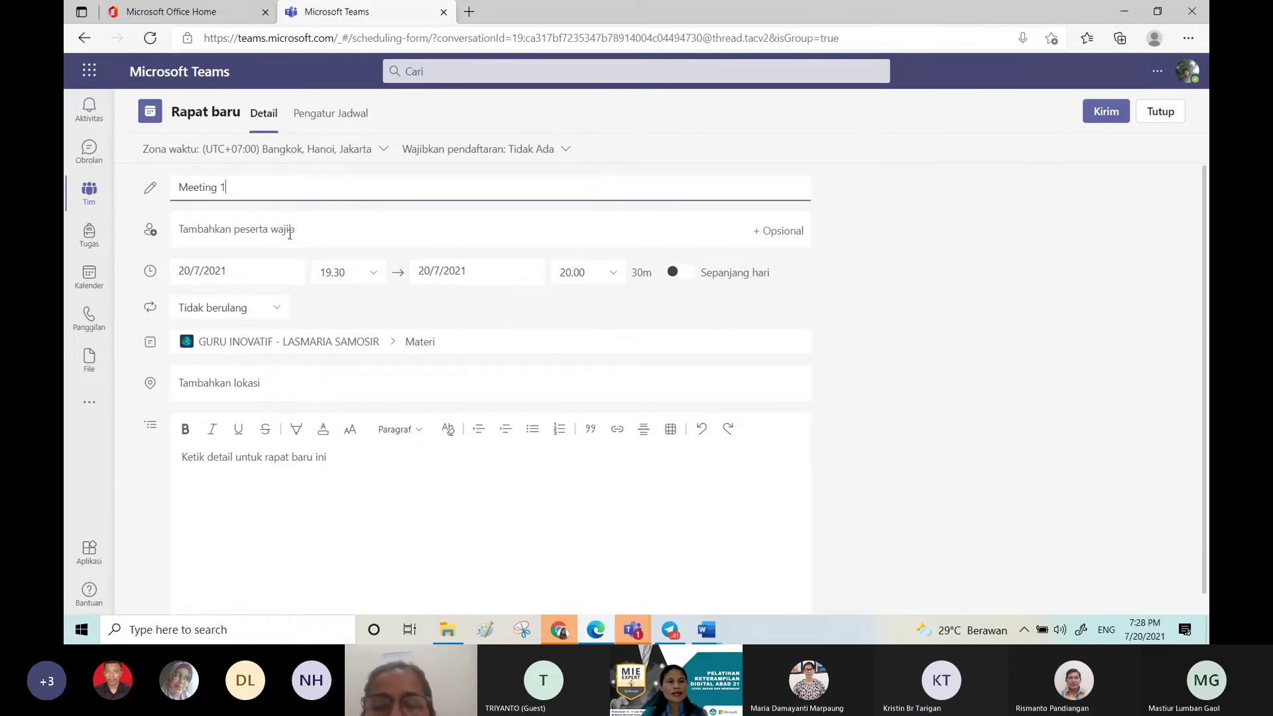
Step: Set the meeting for 21 July 2021 from 07.30 to 08.30
click(373, 278)
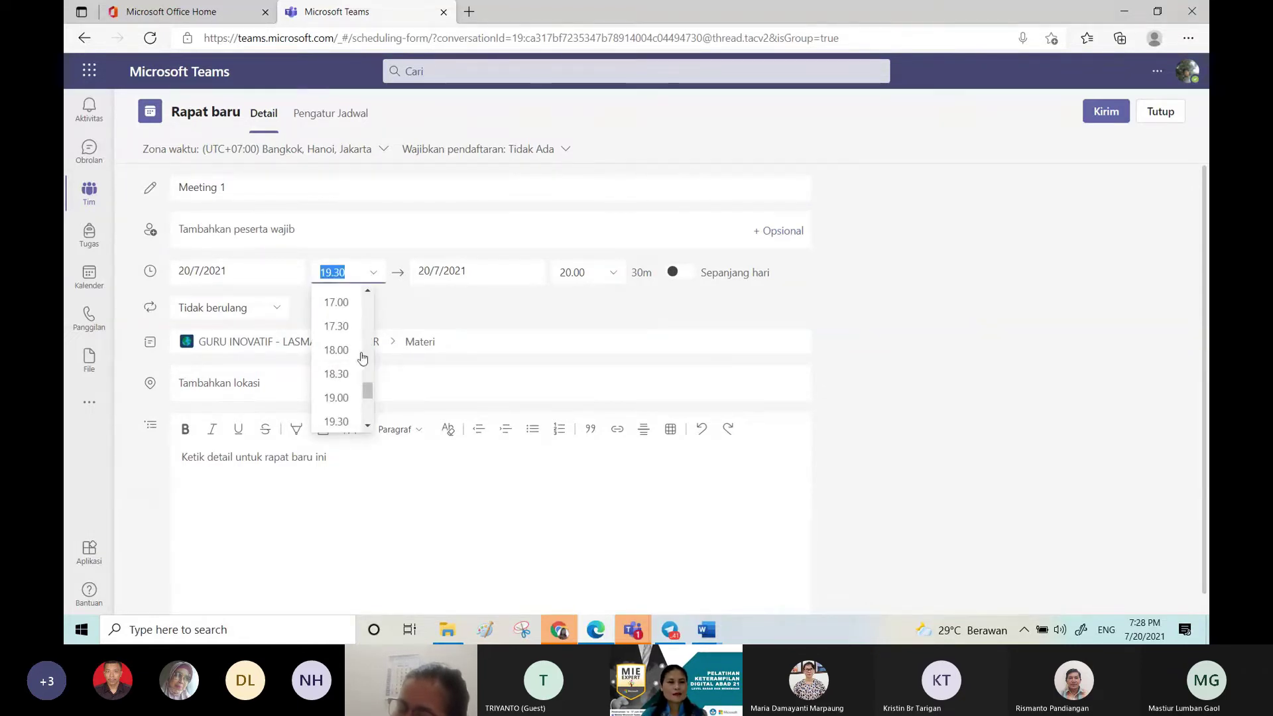
click(270, 269)
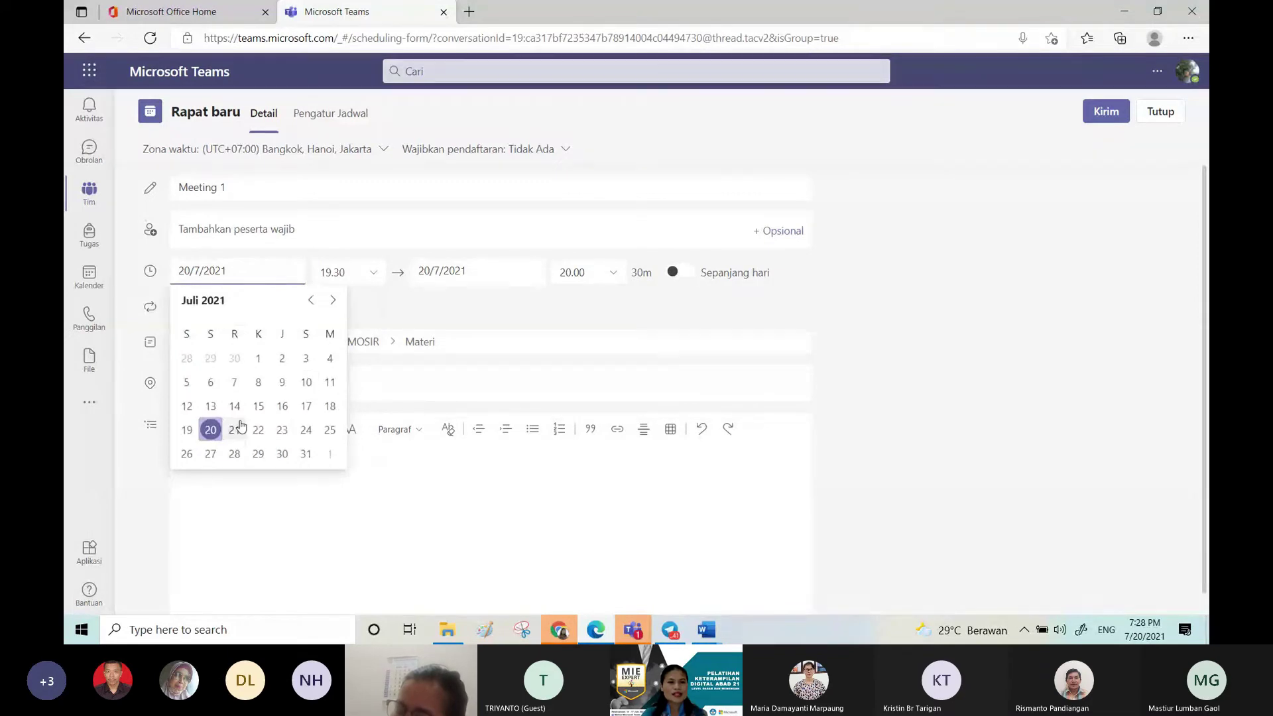
click(234, 429)
click(372, 273)
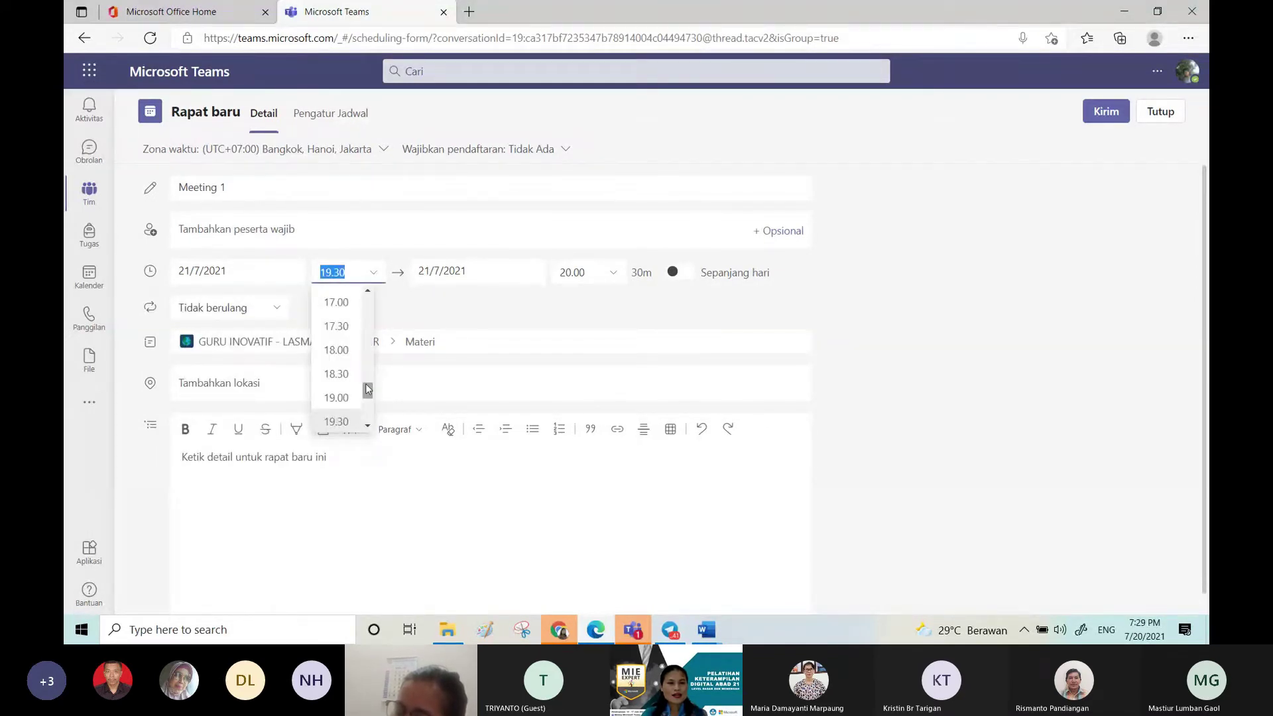
drag(368, 389, 361, 330)
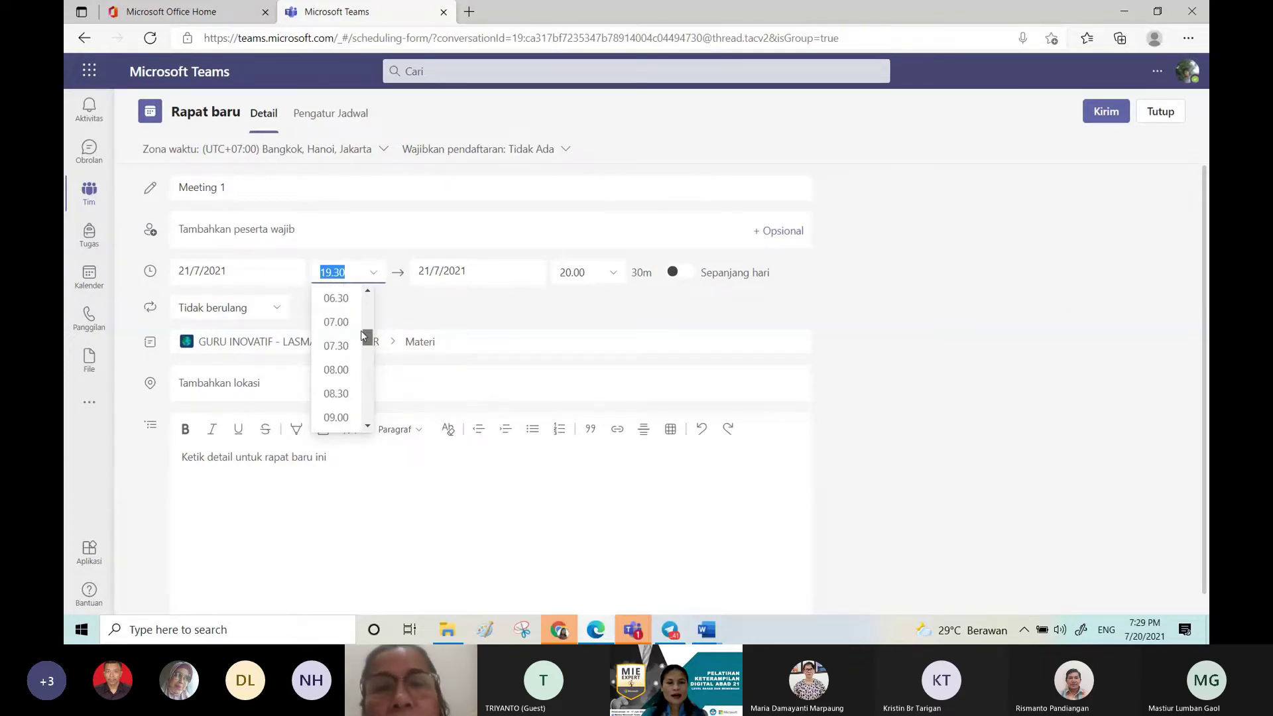
click(351, 347)
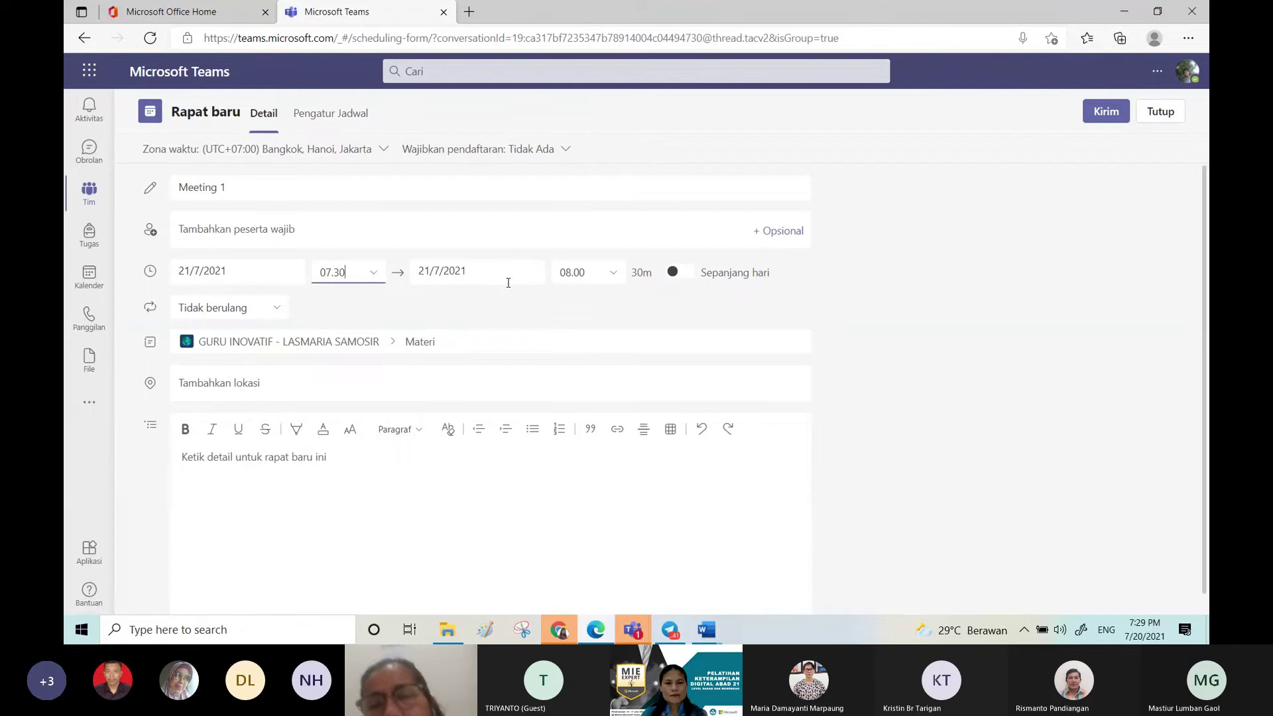
click(614, 277)
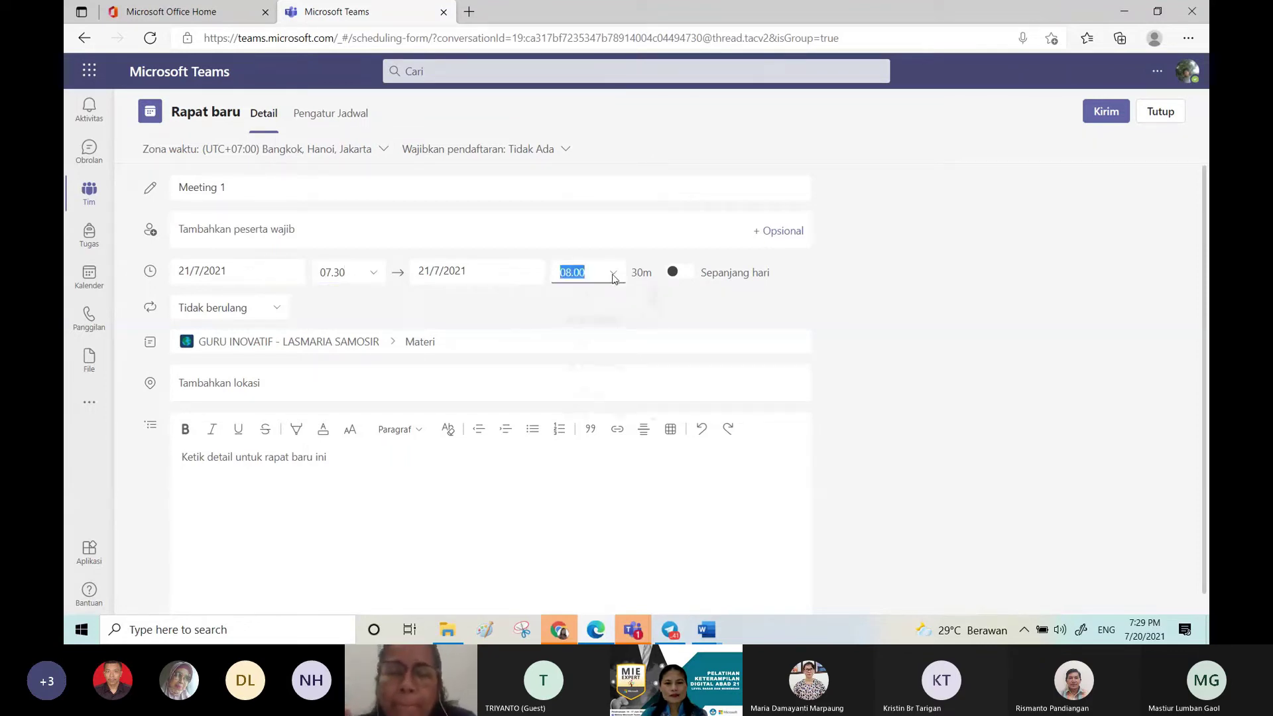
click(613, 277)
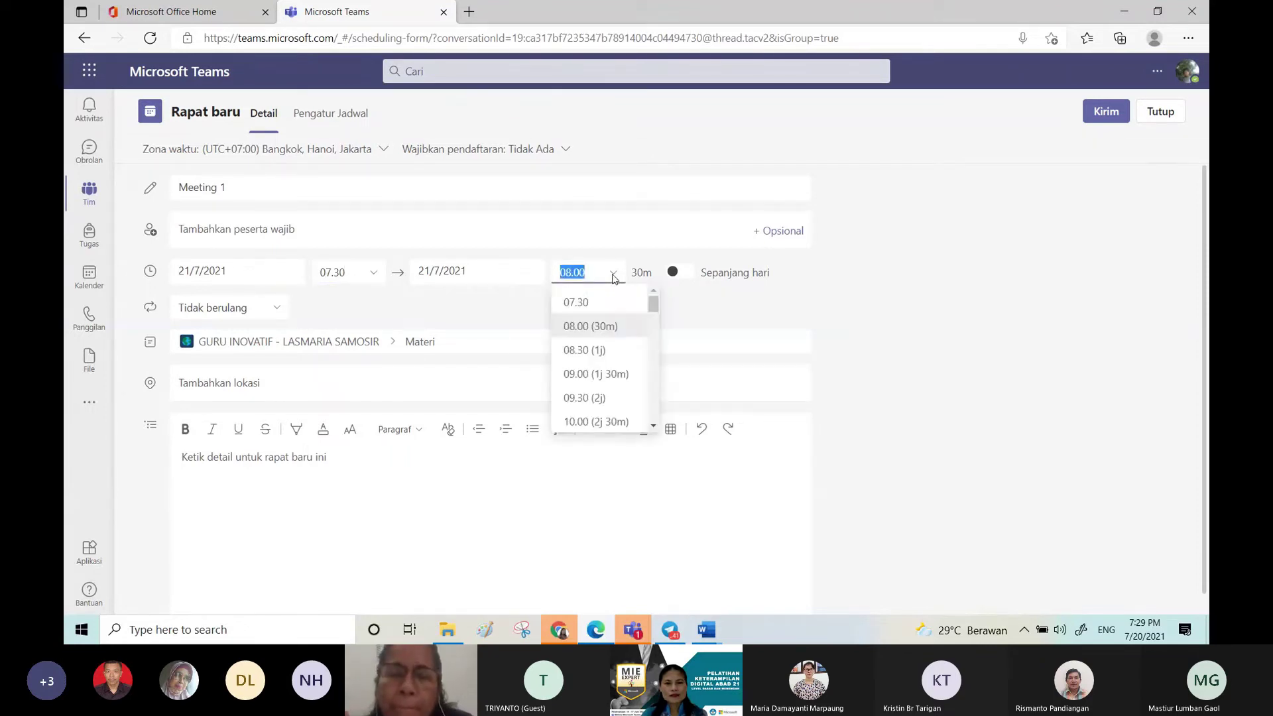
click(618, 351)
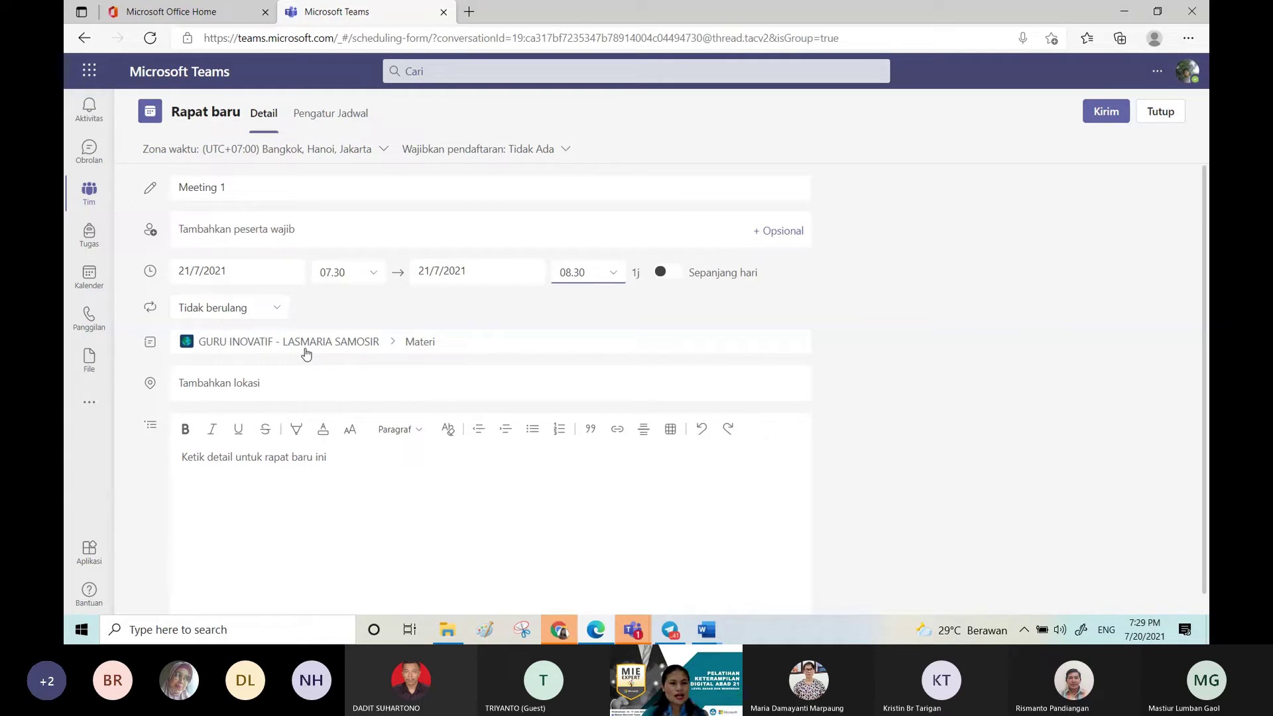
Step: Keep the meeting non-repeating and enter the description 'Join ya nak tepat waktu!'
click(277, 311)
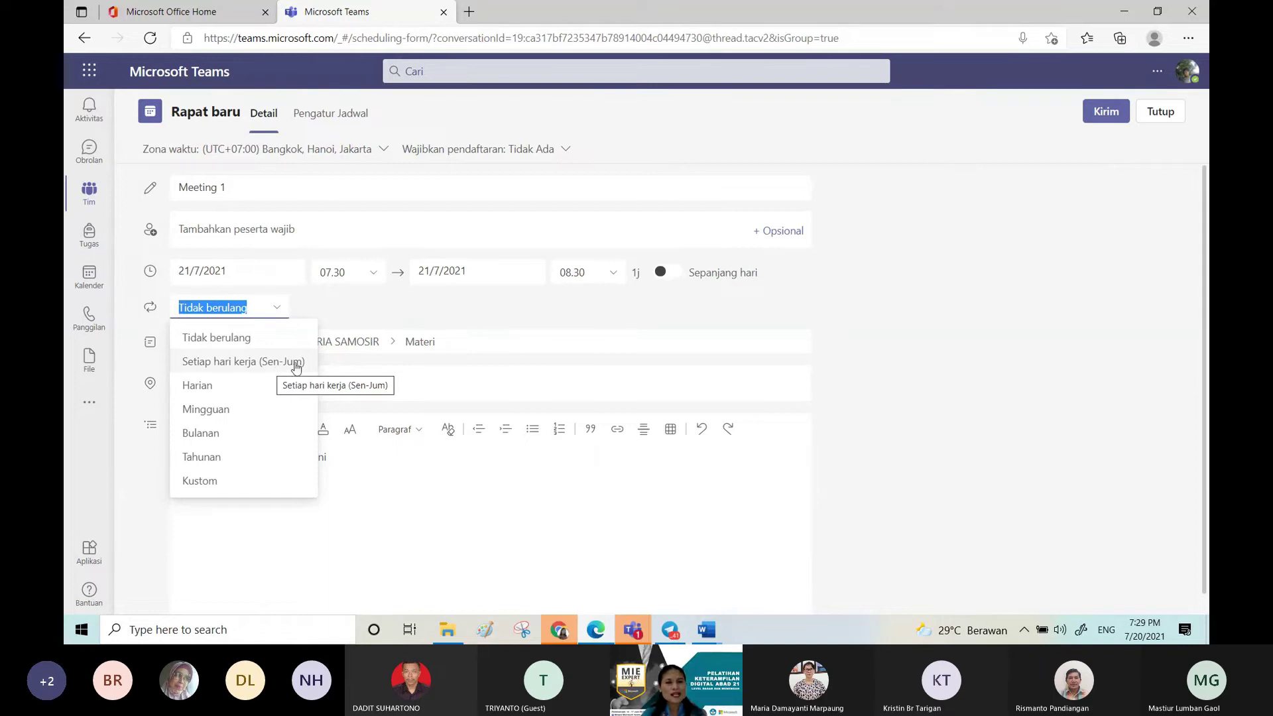
click(273, 310)
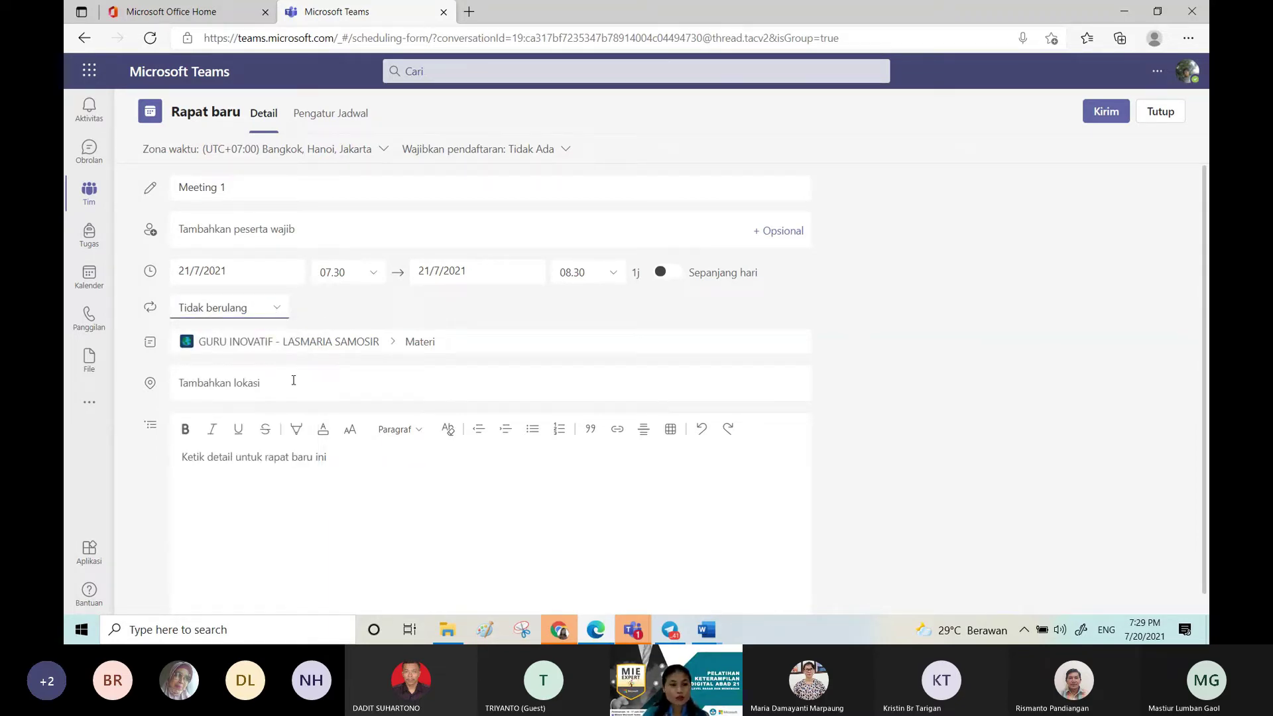
click(285, 455)
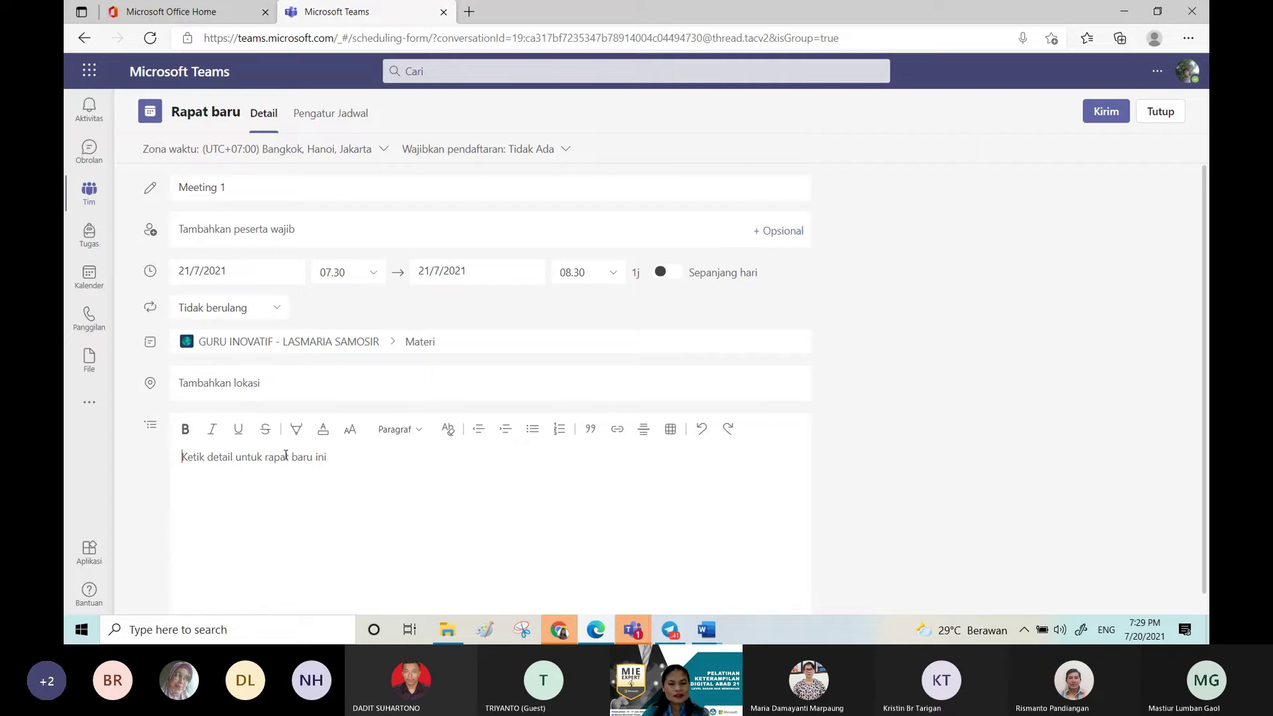
text(Join ya nak)
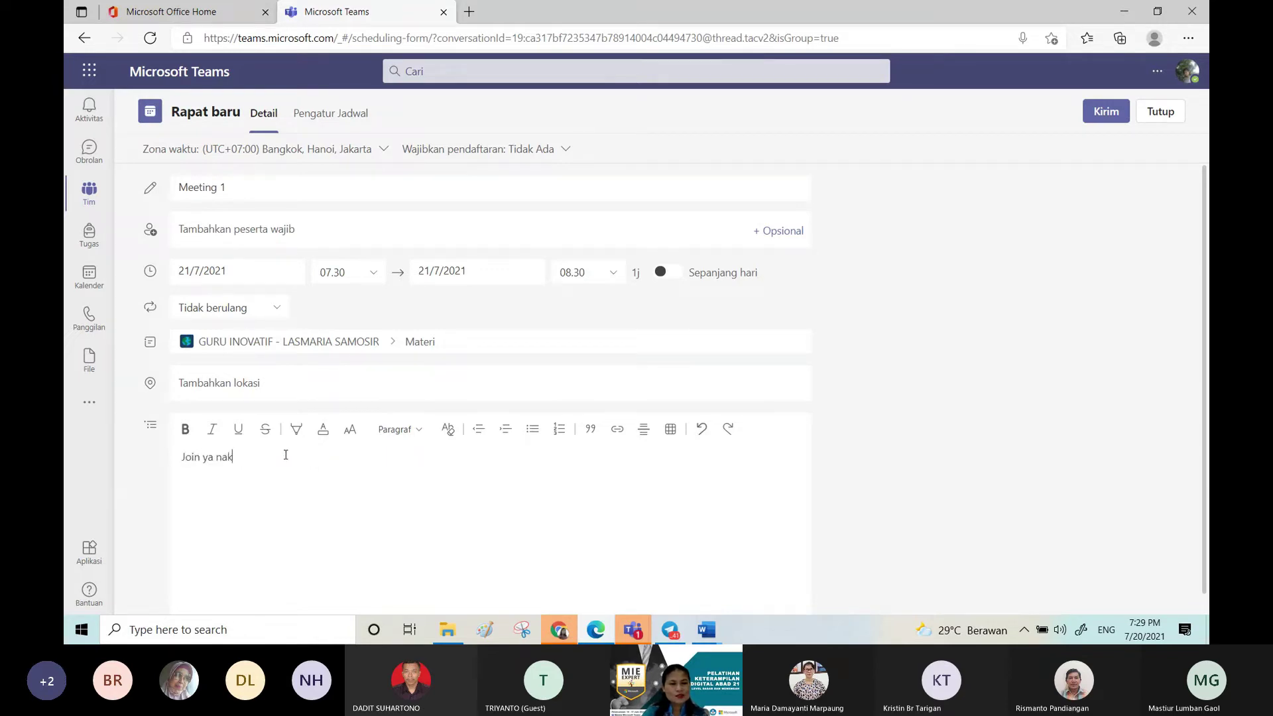
text( tepat wakt)
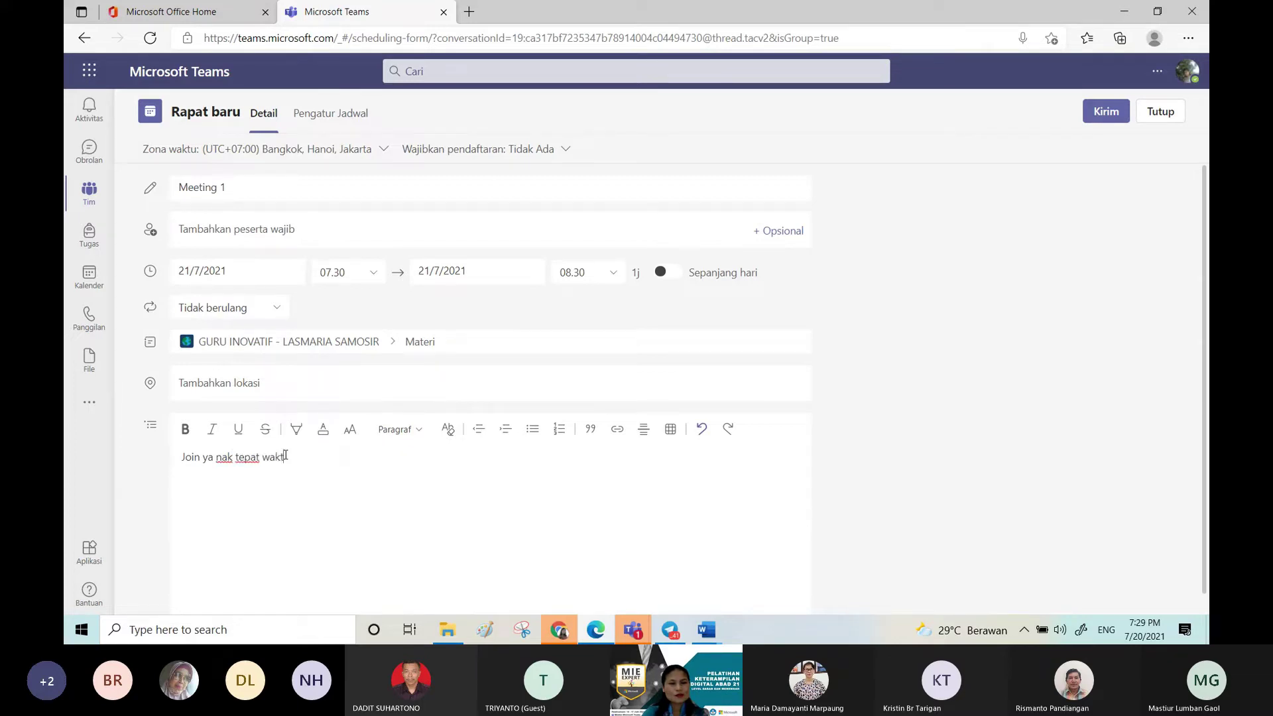
text(u!)
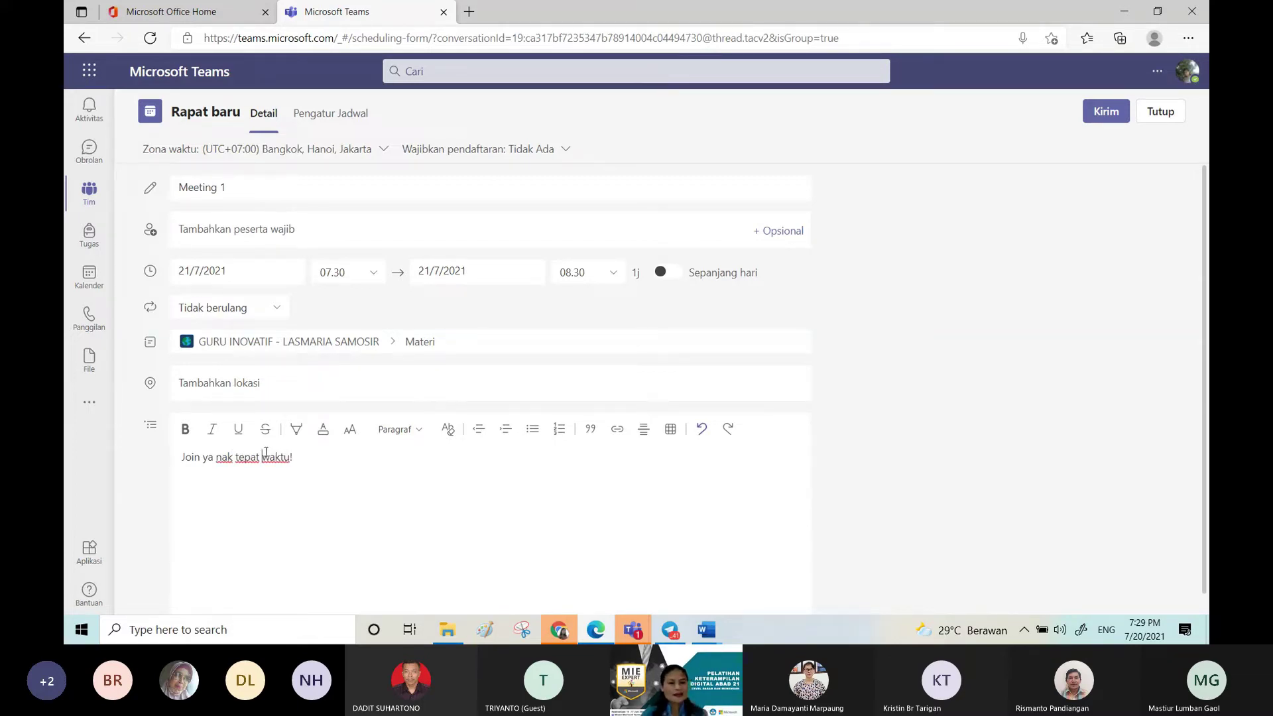
Step: Format the whole description line in red font and bold
triple_click(265, 455)
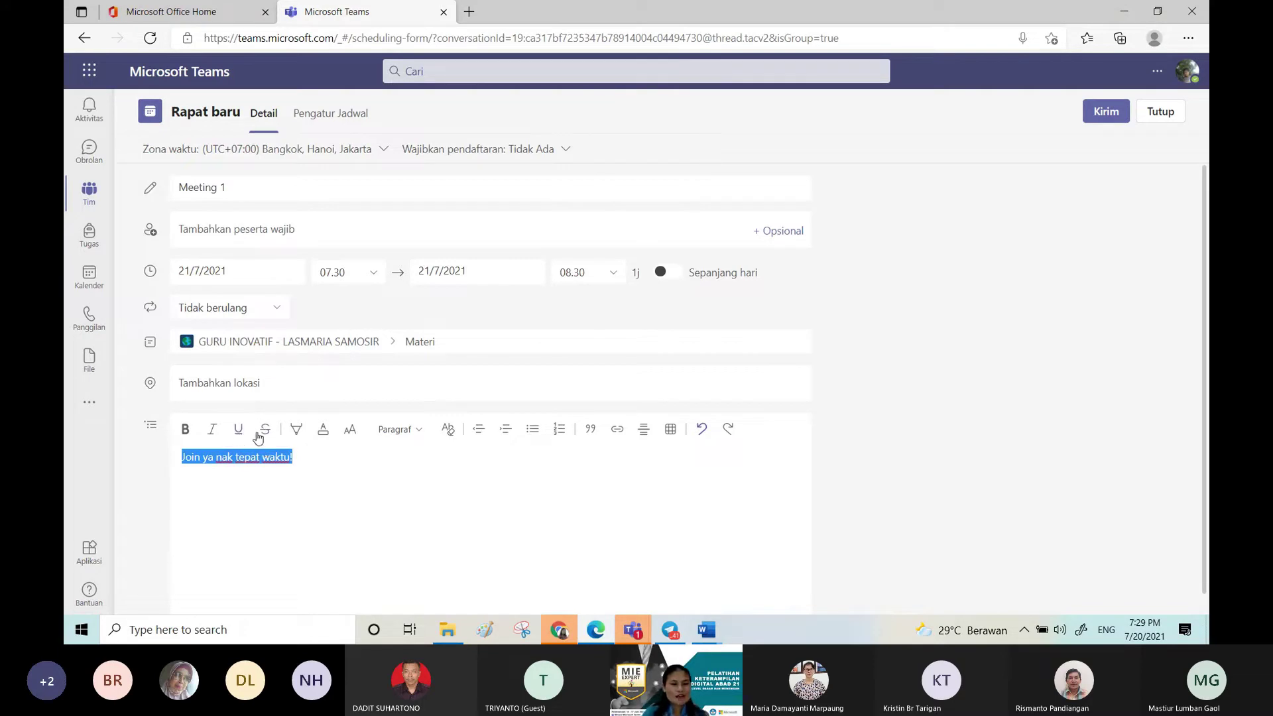
click(322, 431)
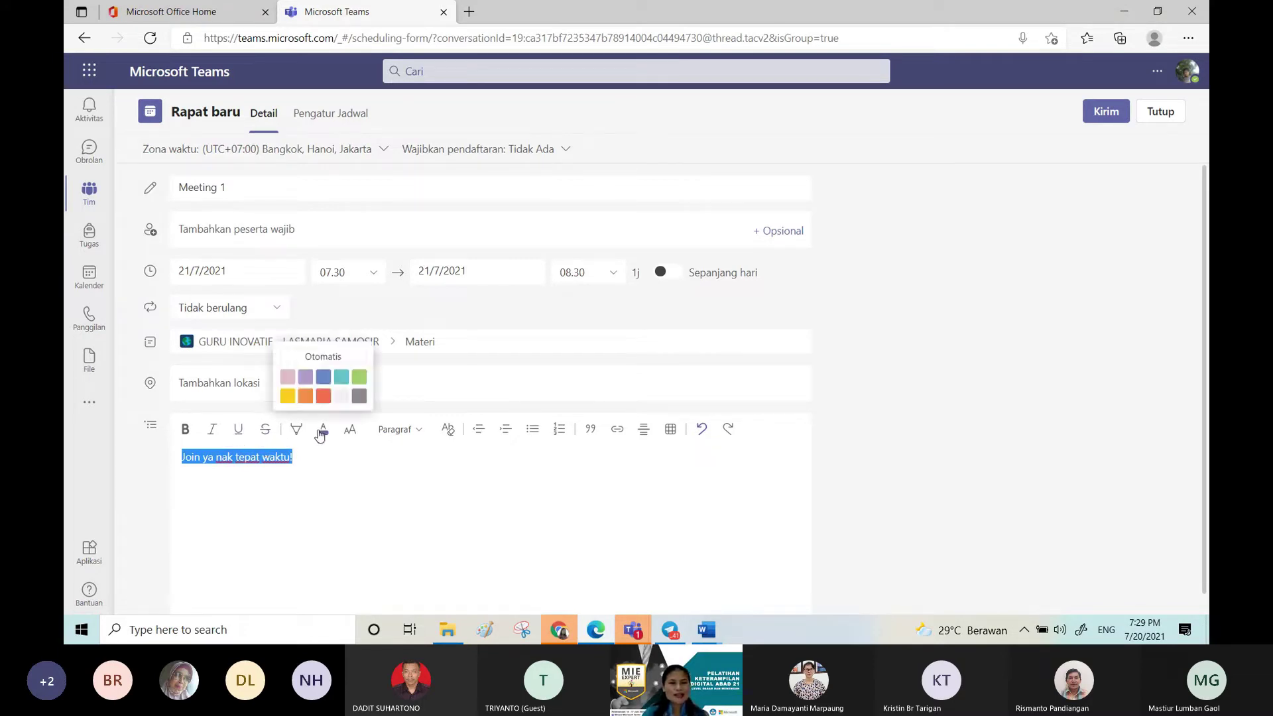
click(322, 396)
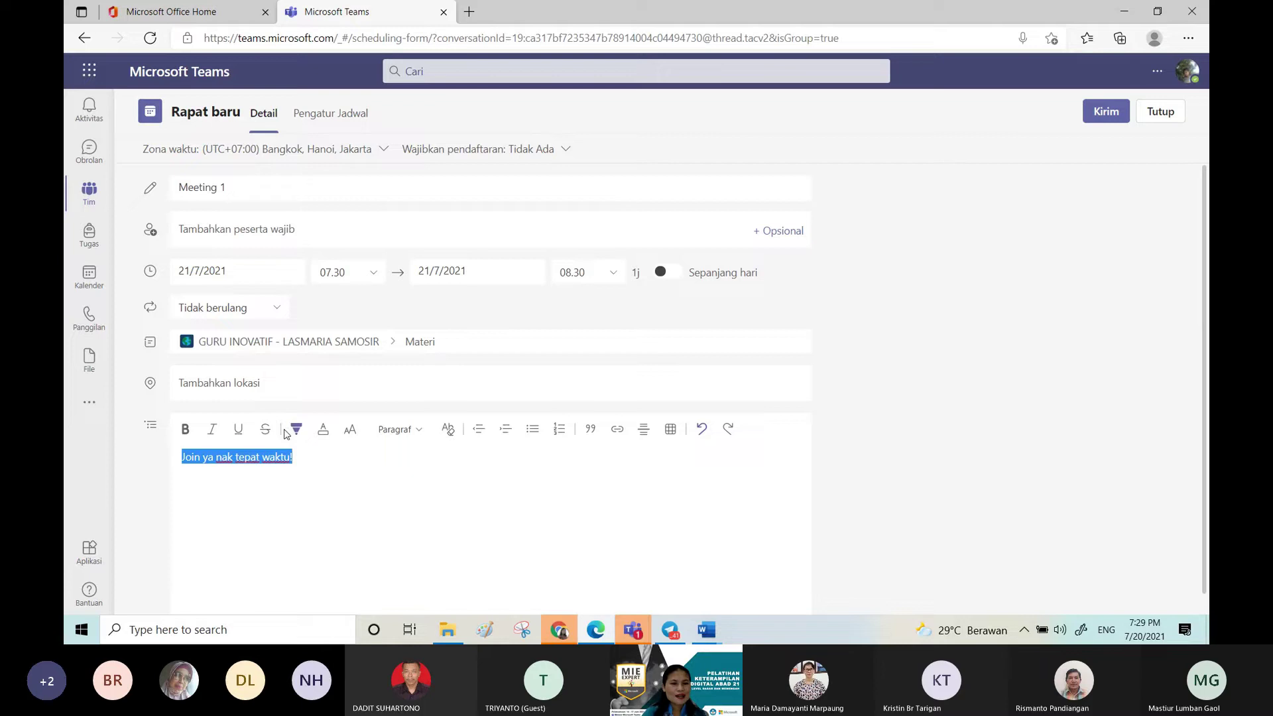
click(185, 429)
click(394, 460)
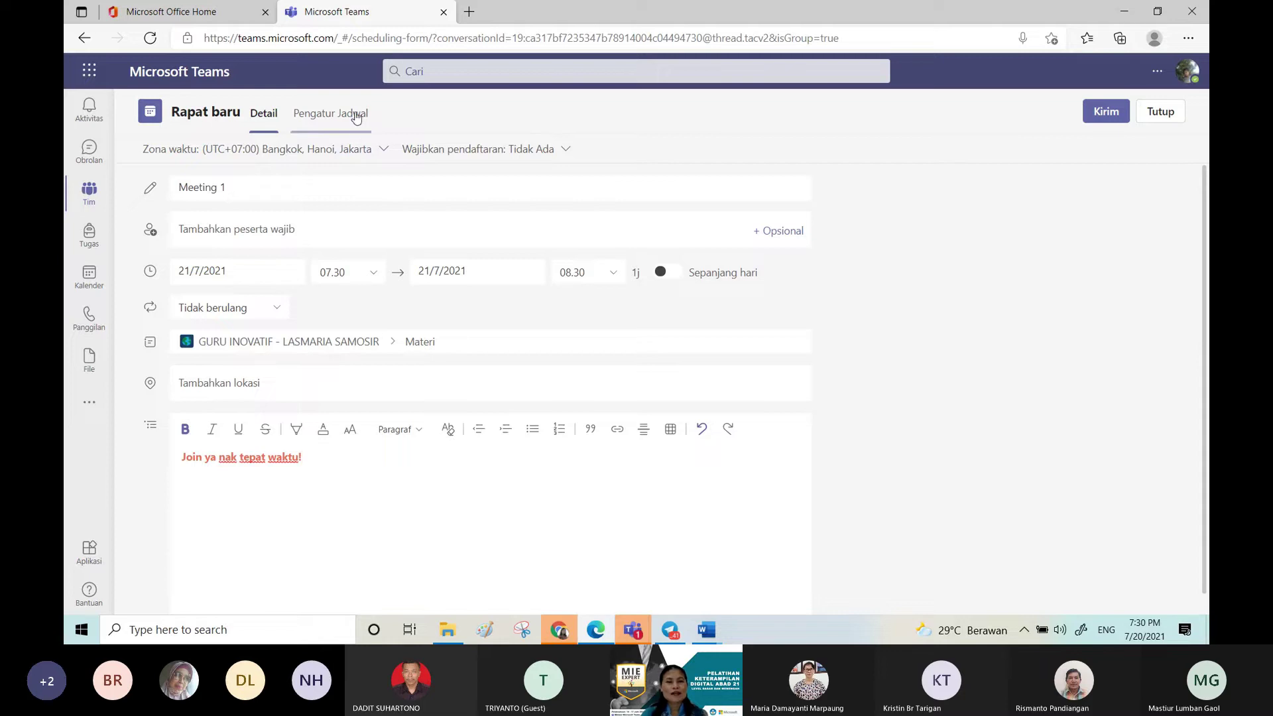
Step: Check attendee availability in Pengatur Jadwal, then close the meeting form to the channel page
click(316, 120)
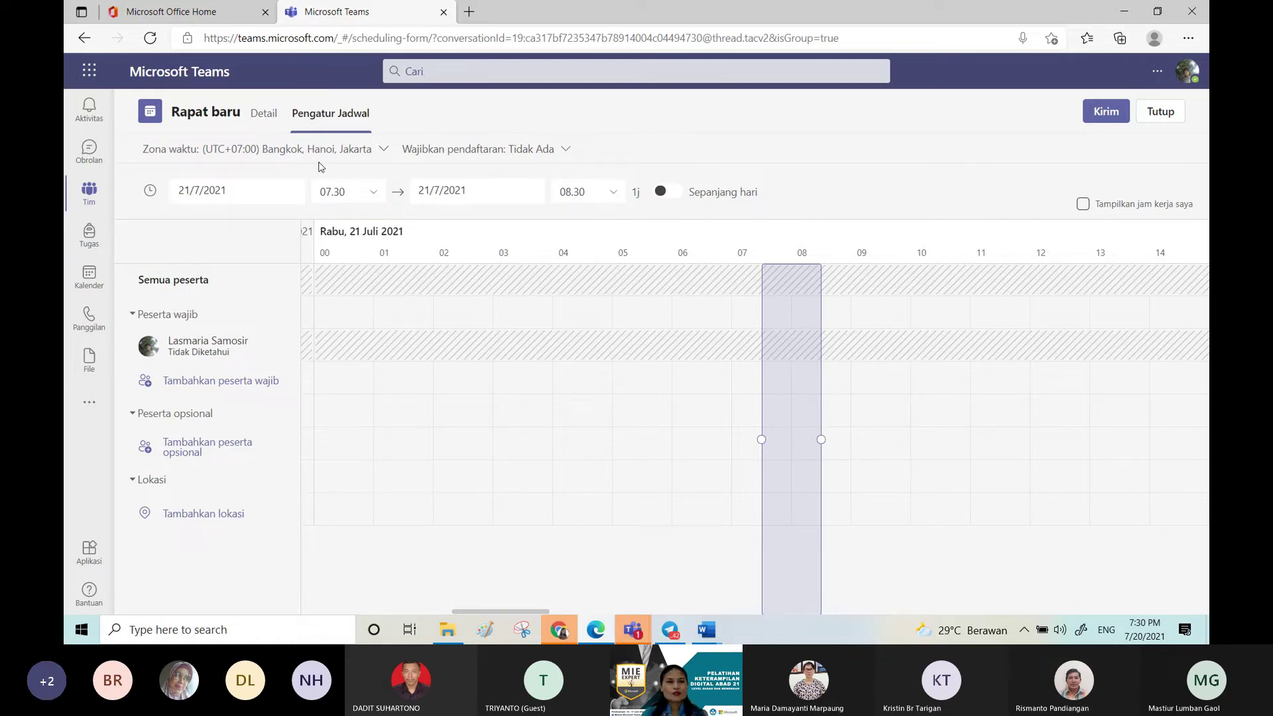
click(255, 116)
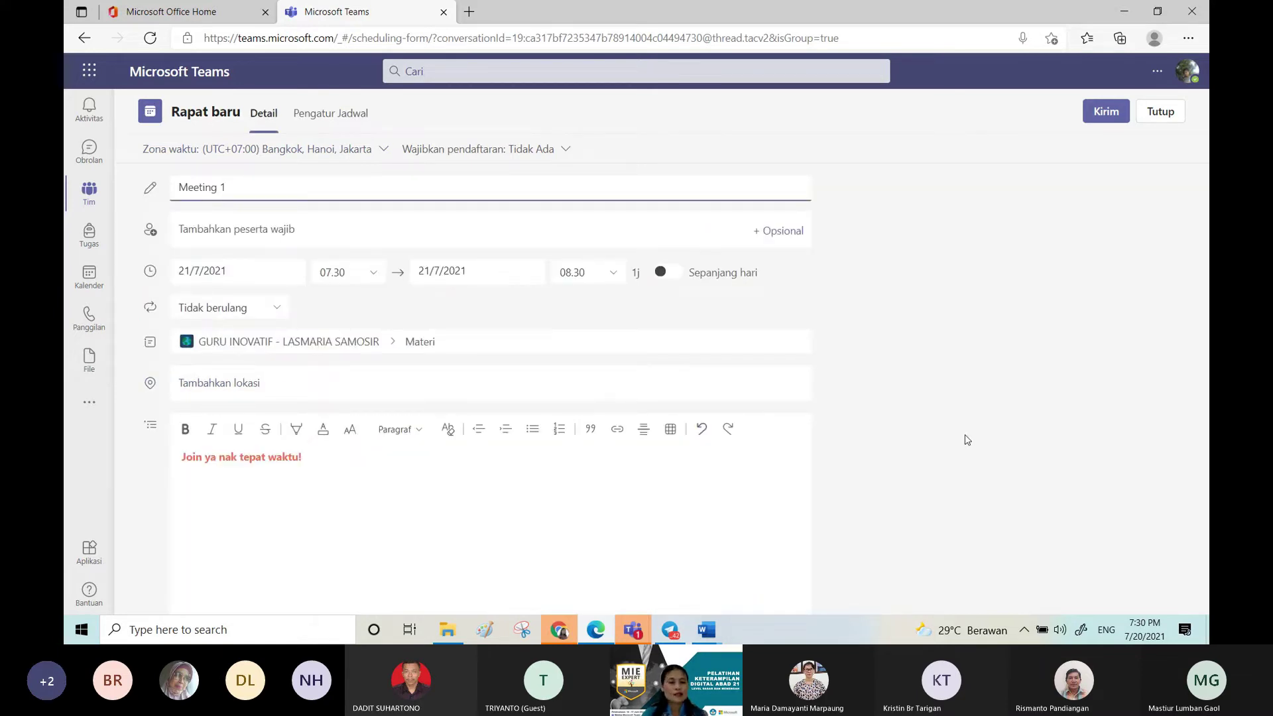
click(1149, 115)
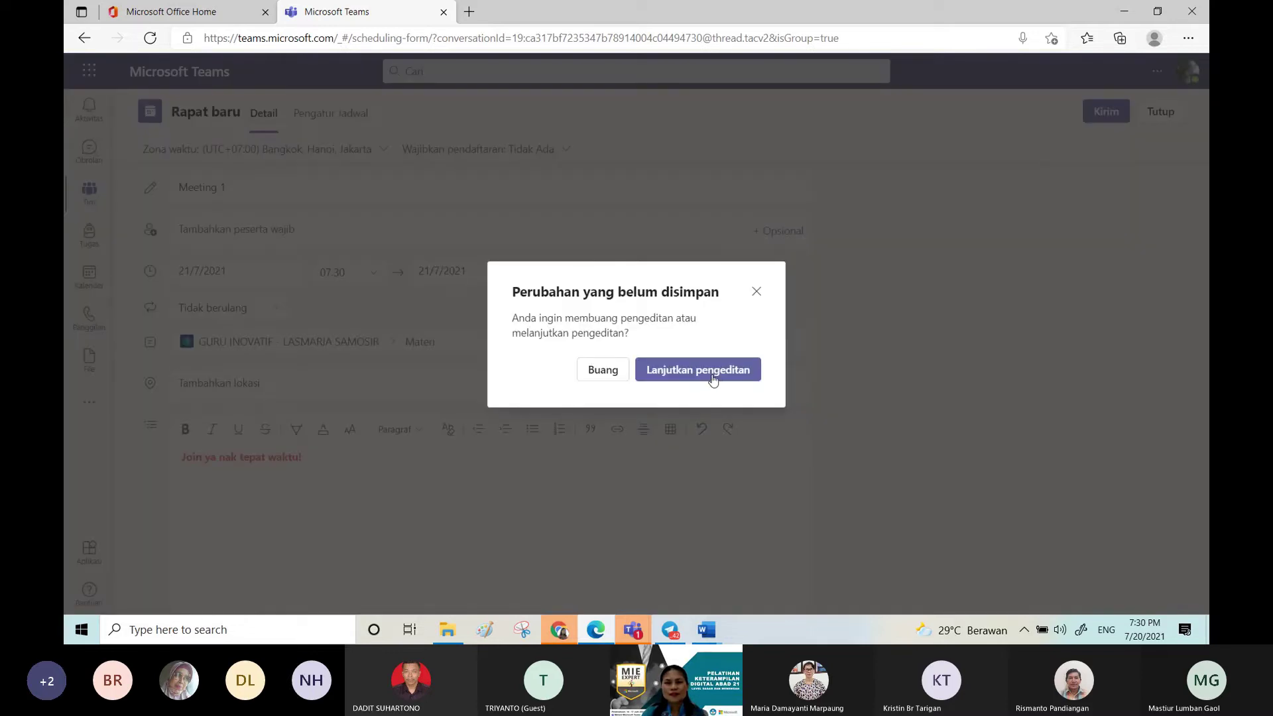
click(712, 375)
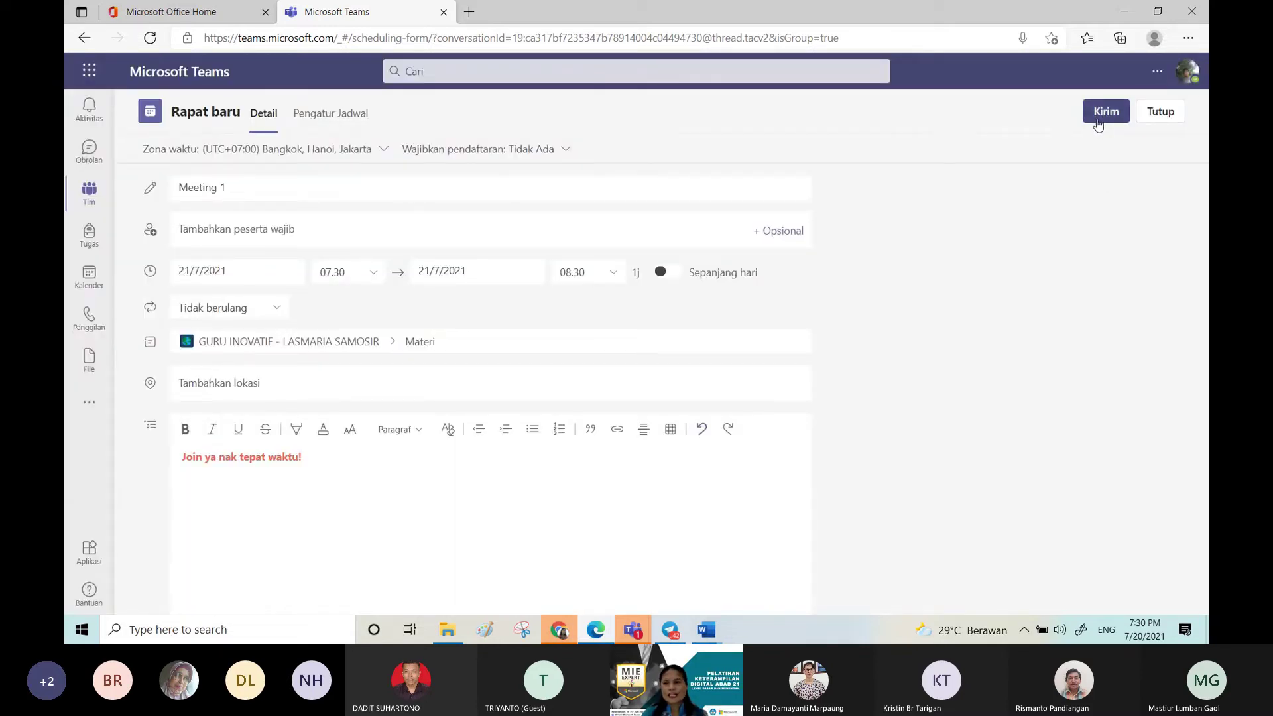
click(1098, 119)
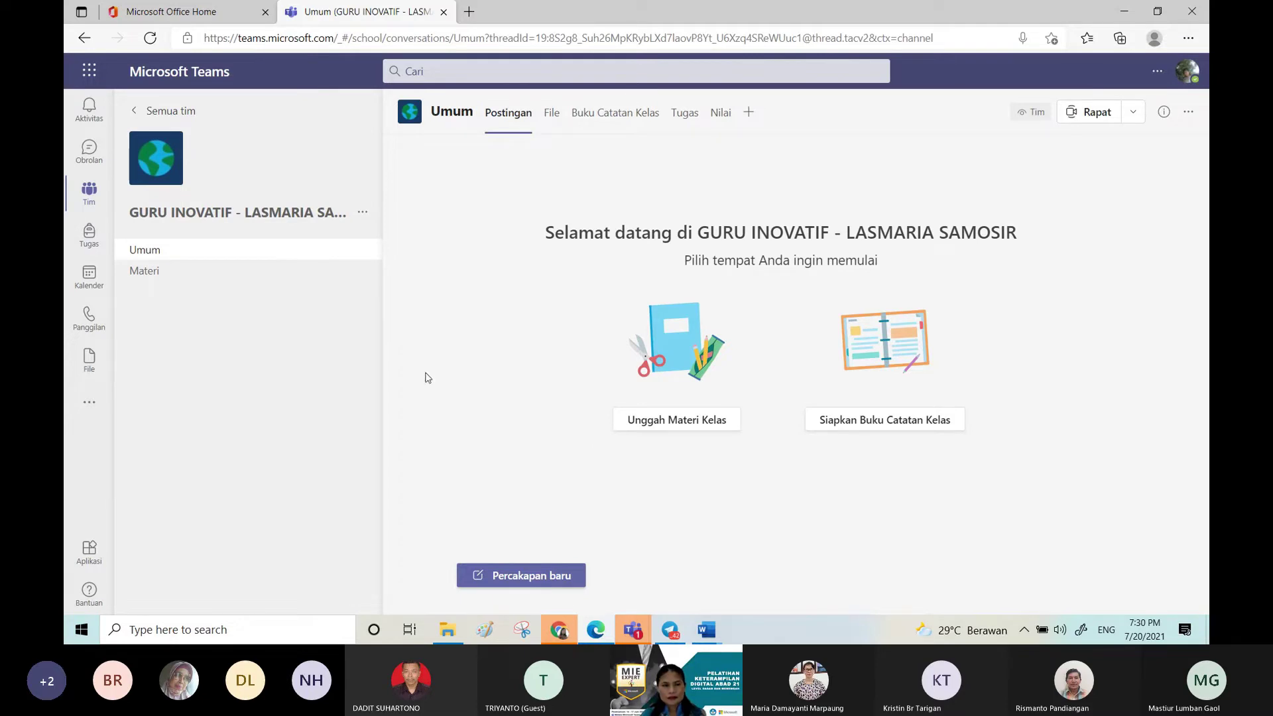
Step: Start scheduling a new Umum-channel meeting titled Meeting 1
click(240, 277)
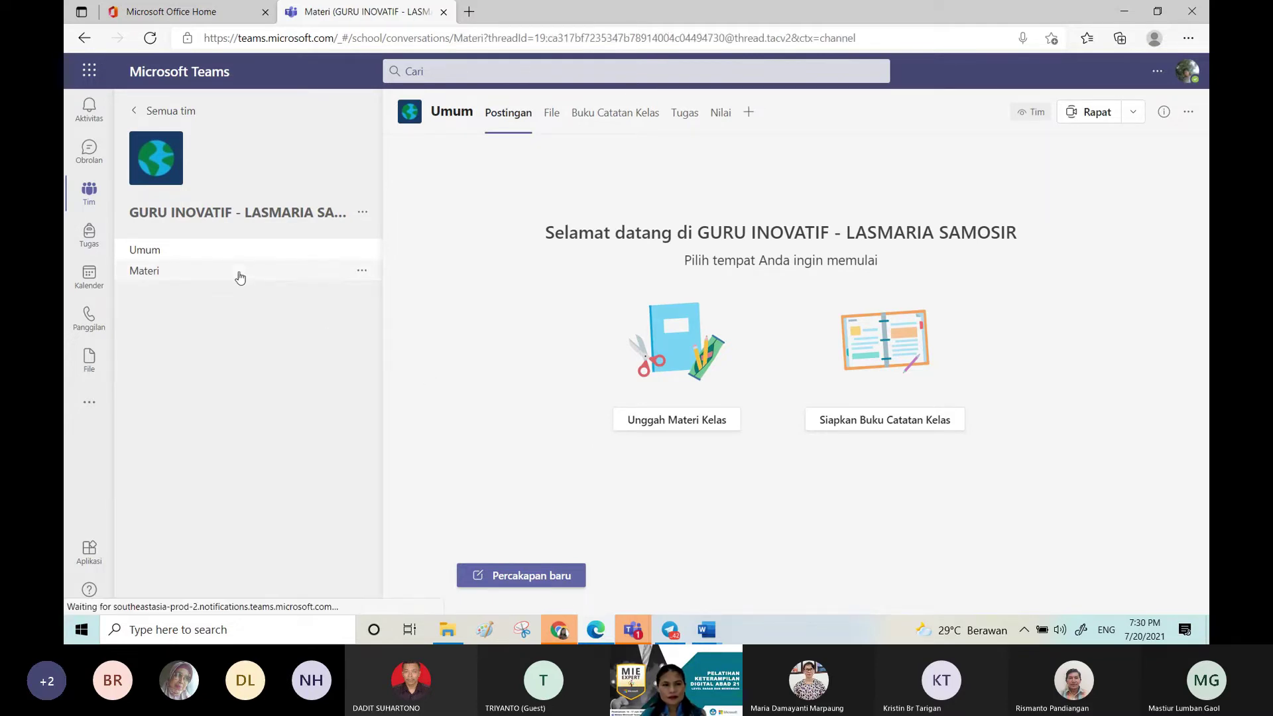
click(261, 250)
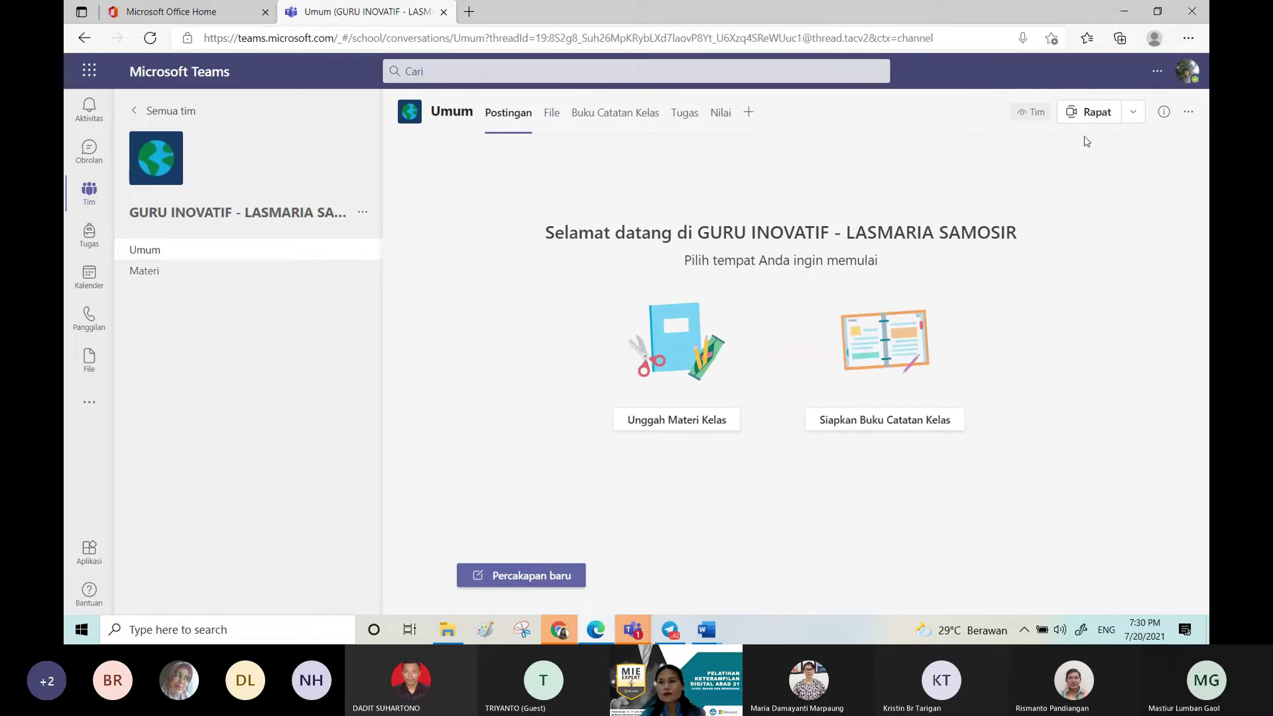
click(1133, 112)
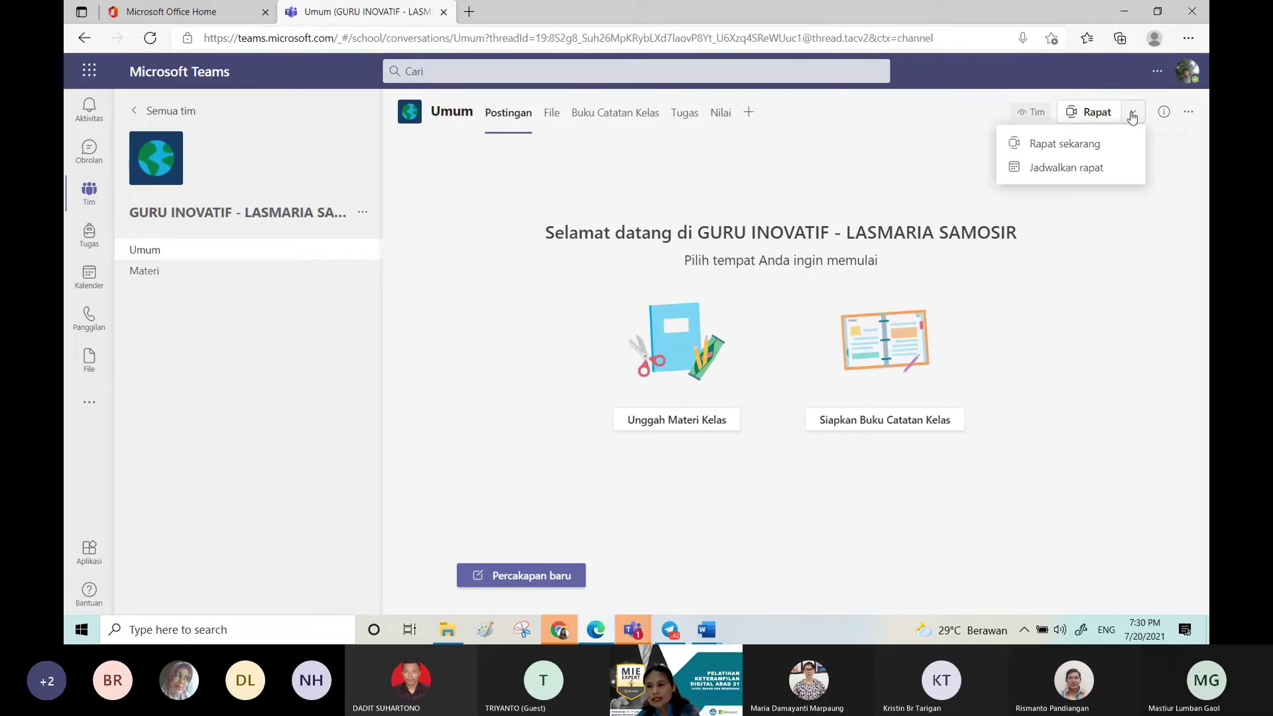
click(1085, 169)
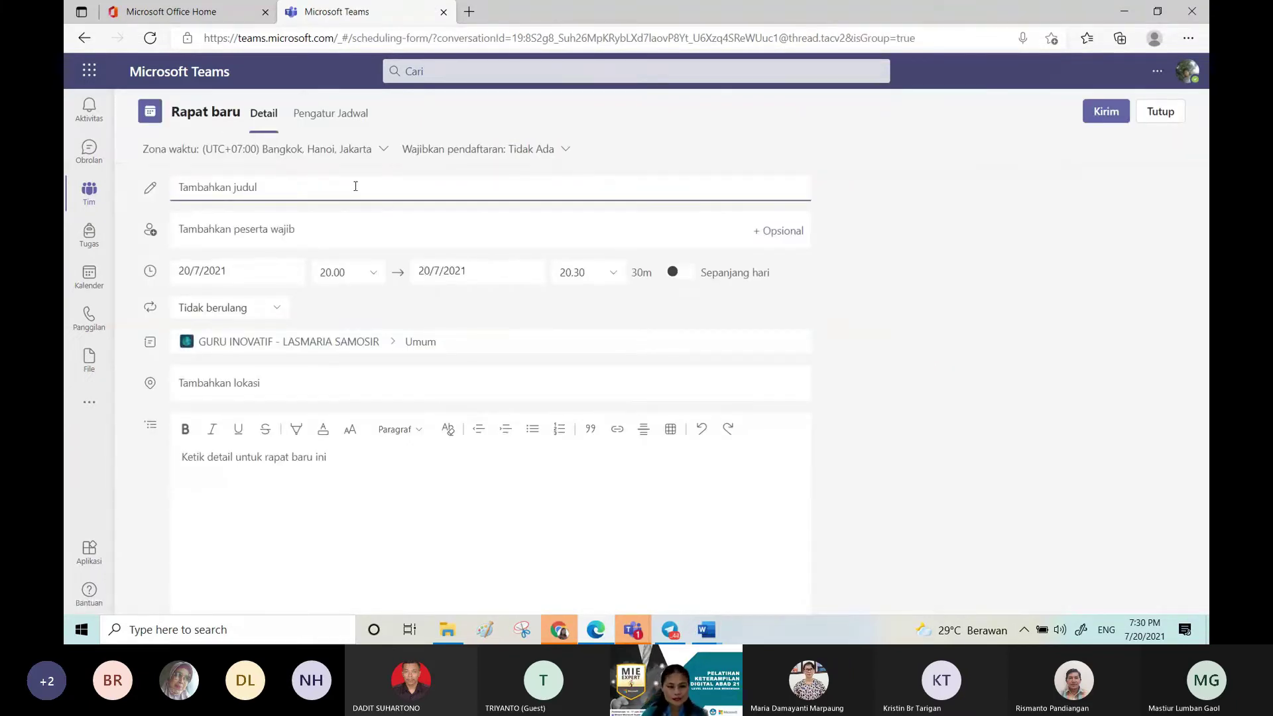
text(Meeting 1)
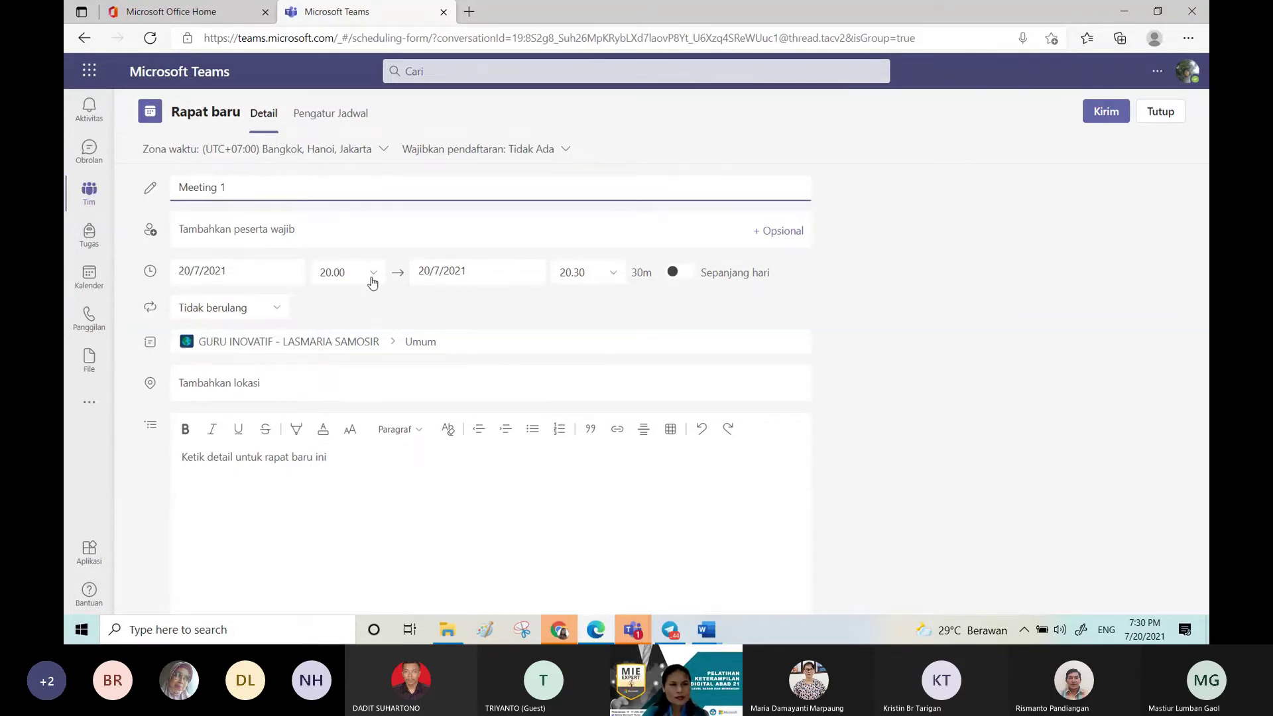
Step: Set the meeting for 21 July 2021, from 07.30 to 08.30
click(292, 272)
click(237, 428)
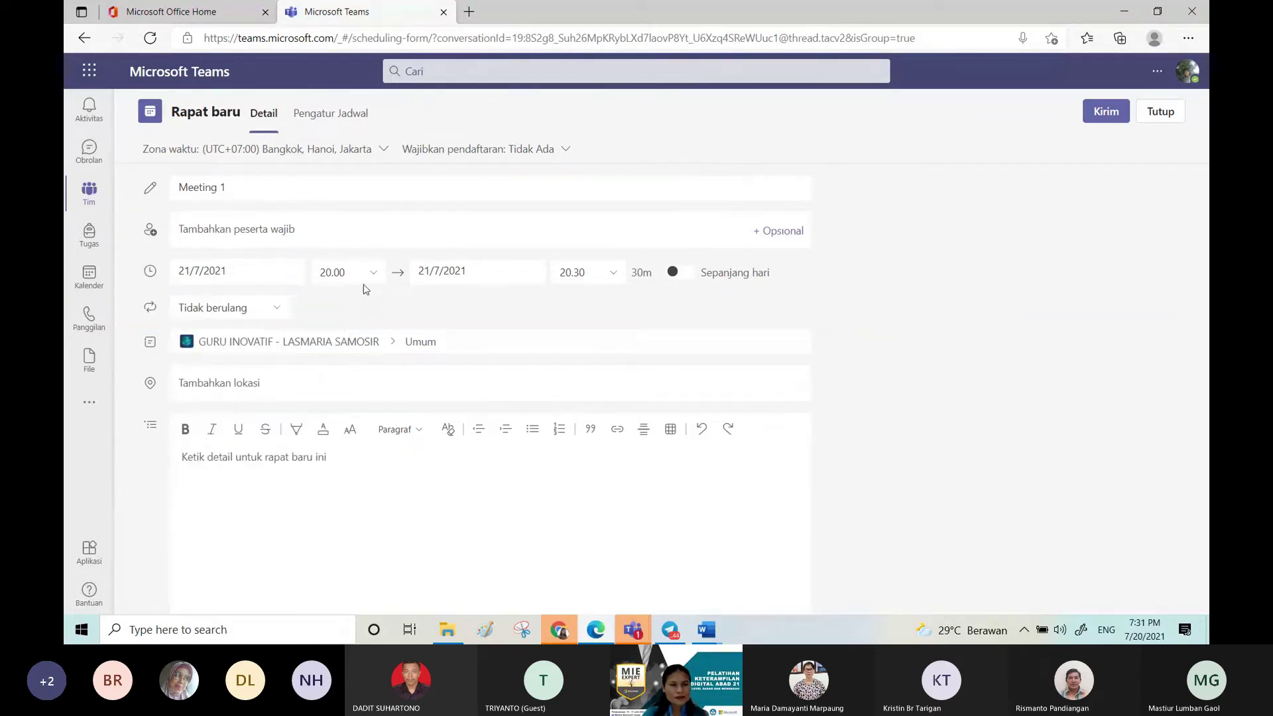
click(363, 275)
drag(369, 399, 371, 348)
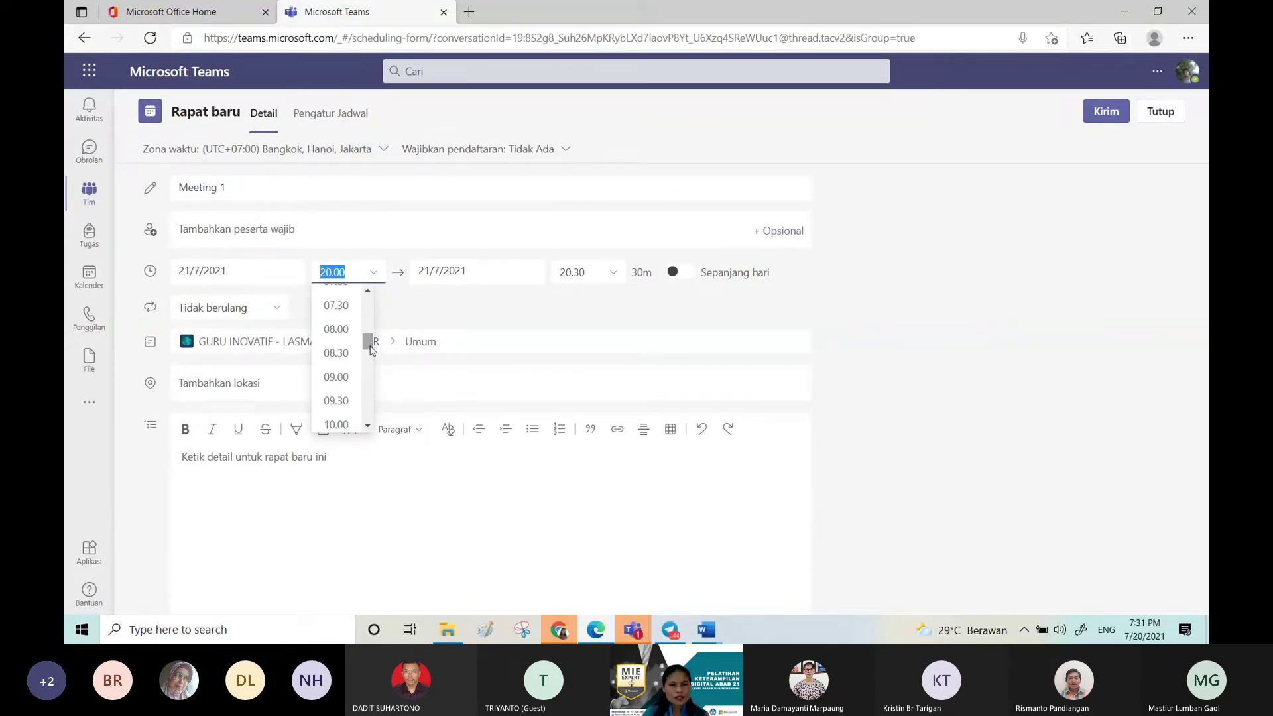
click(336, 305)
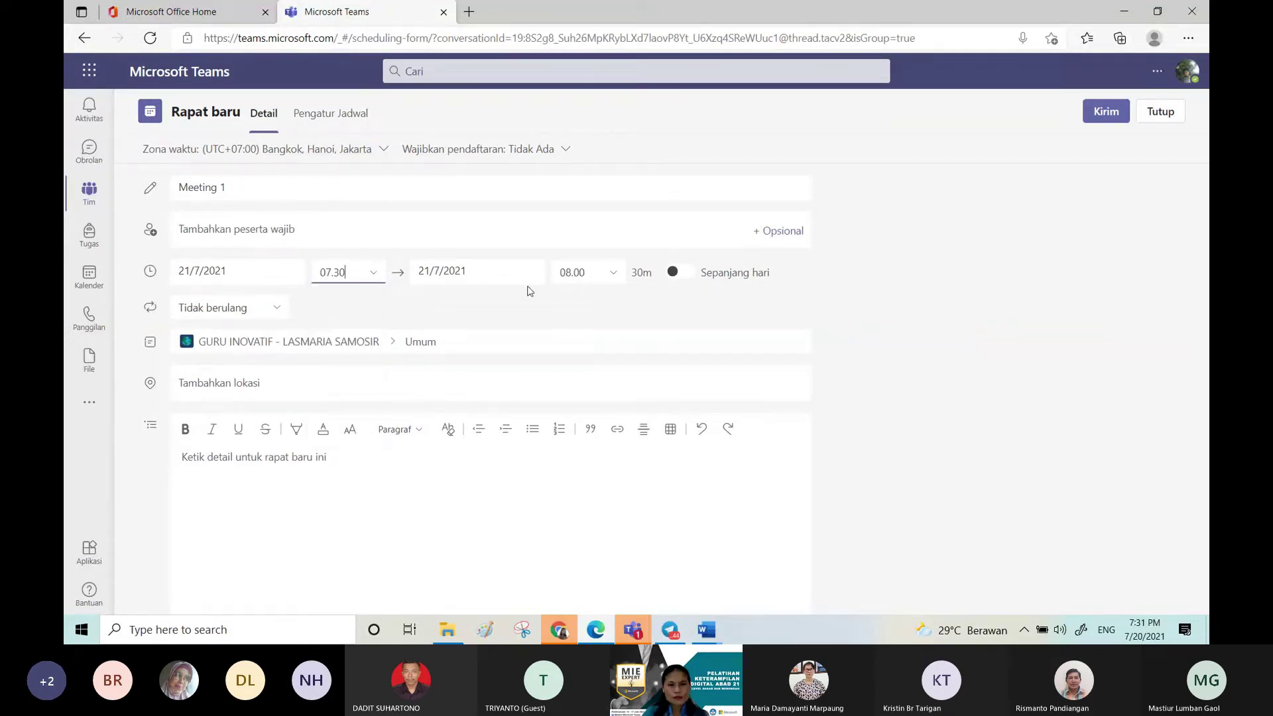
click(594, 276)
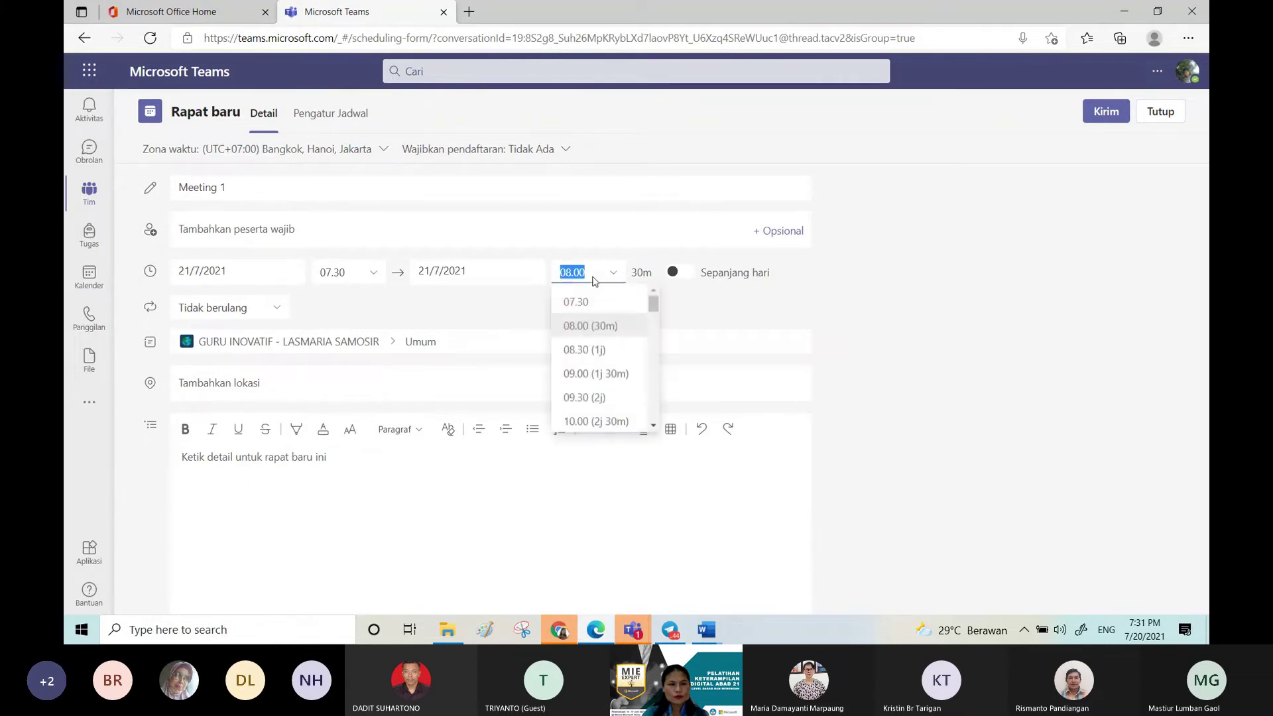
click(593, 352)
Step: Enter the description 'Join tepat waktu ya nak!' and select all of it
click(323, 459)
text(SE)
key(BackSpace)
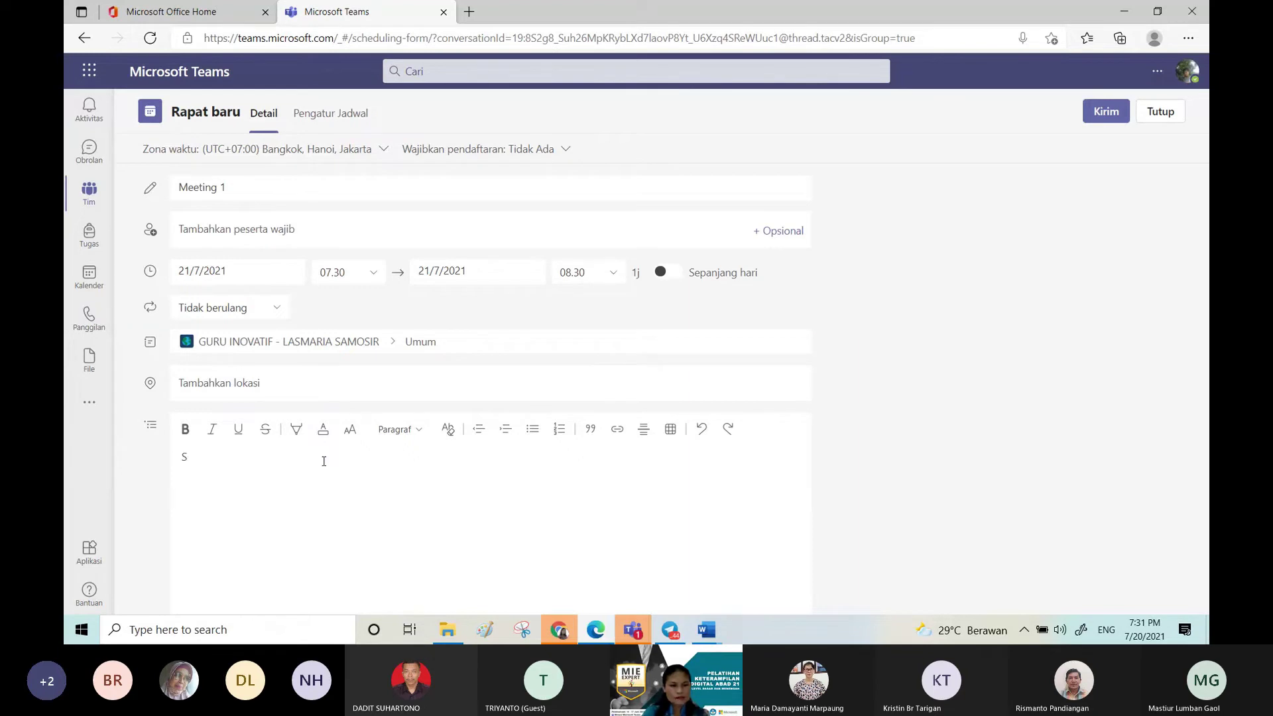
key(BackSpace)
text(Join sesuai jadwal ya an)
key(BackSpace)
key(BackSpace)
key(BackSpace)
key(BackSpace)
key(BackSpace)
key(BackSpace)
key(BackSpace)
key(BackSpace)
key(BackSpace)
key(BackSpace)
key(BackSpace)
key(BackSpace)
key(BackSpace)
key(BackSpace)
key(BackSpace)
key(BackSpace)
key(BackSpace)
key(BackSpace)
key(BackSpace)
text(tepat waktu ya anak)
key(BackSpace)
key(BackSpace)
key(BackSpace)
key(BackSpace)
text(nak!)
key(ctrl+a)
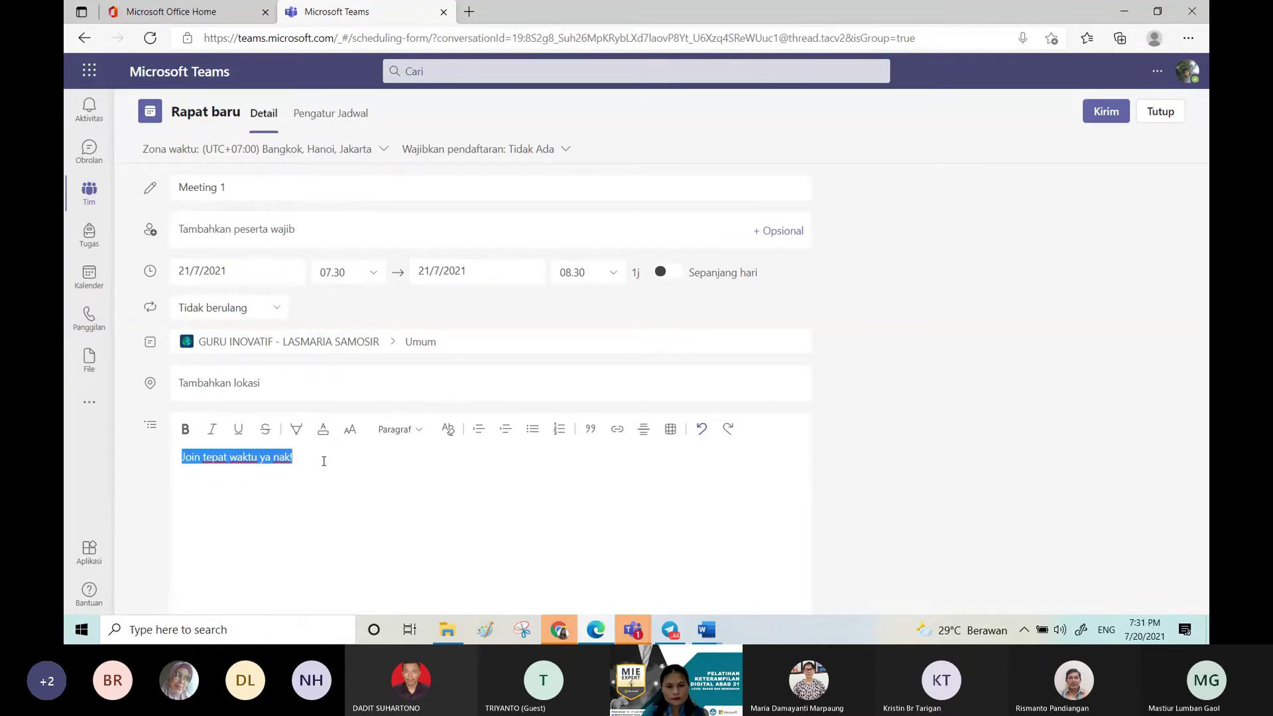
Step: Apply a red highlight and red font colour to the description
click(291, 432)
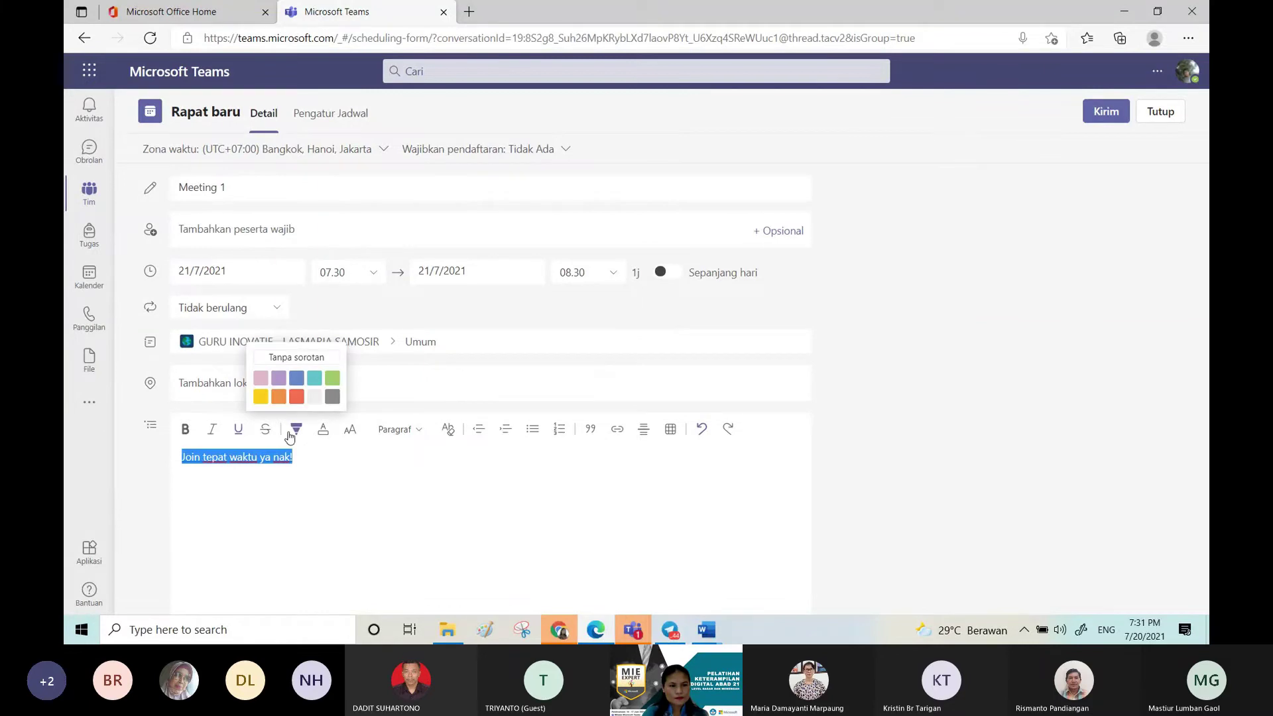
click(290, 396)
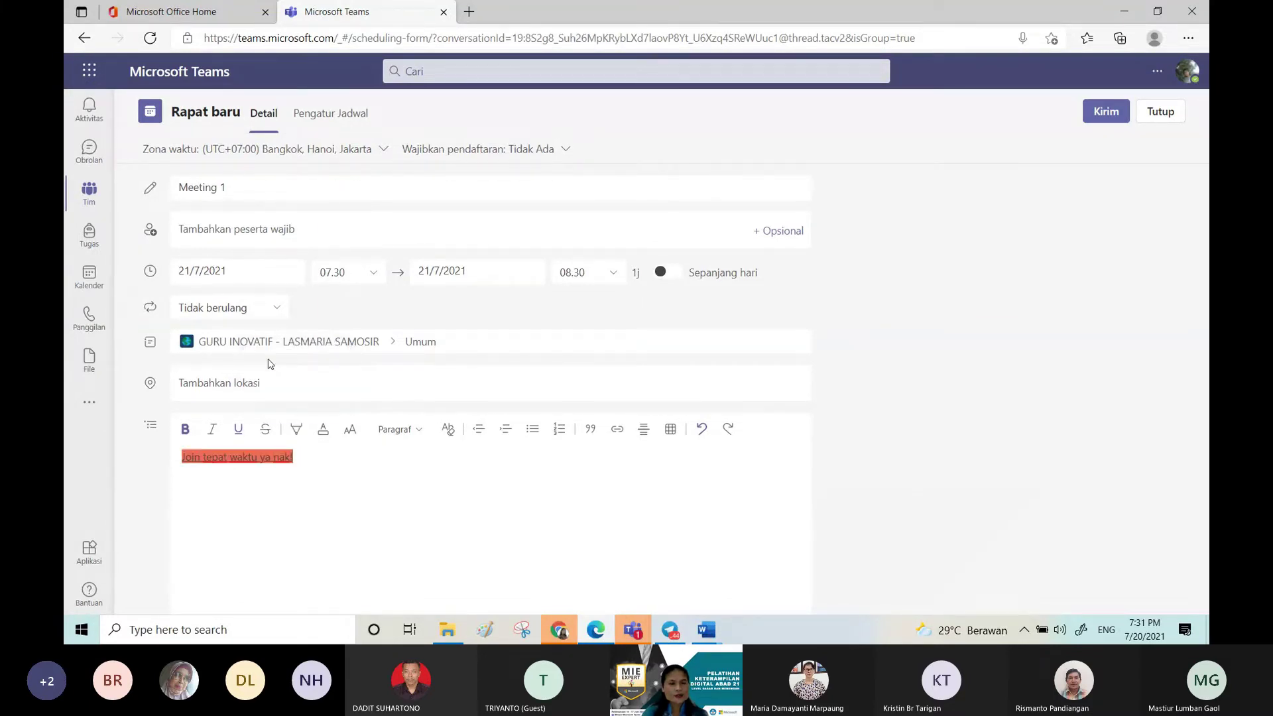
click(324, 431)
click(328, 401)
Step: Change the description text size to large, then to medium
drag(334, 457, 176, 457)
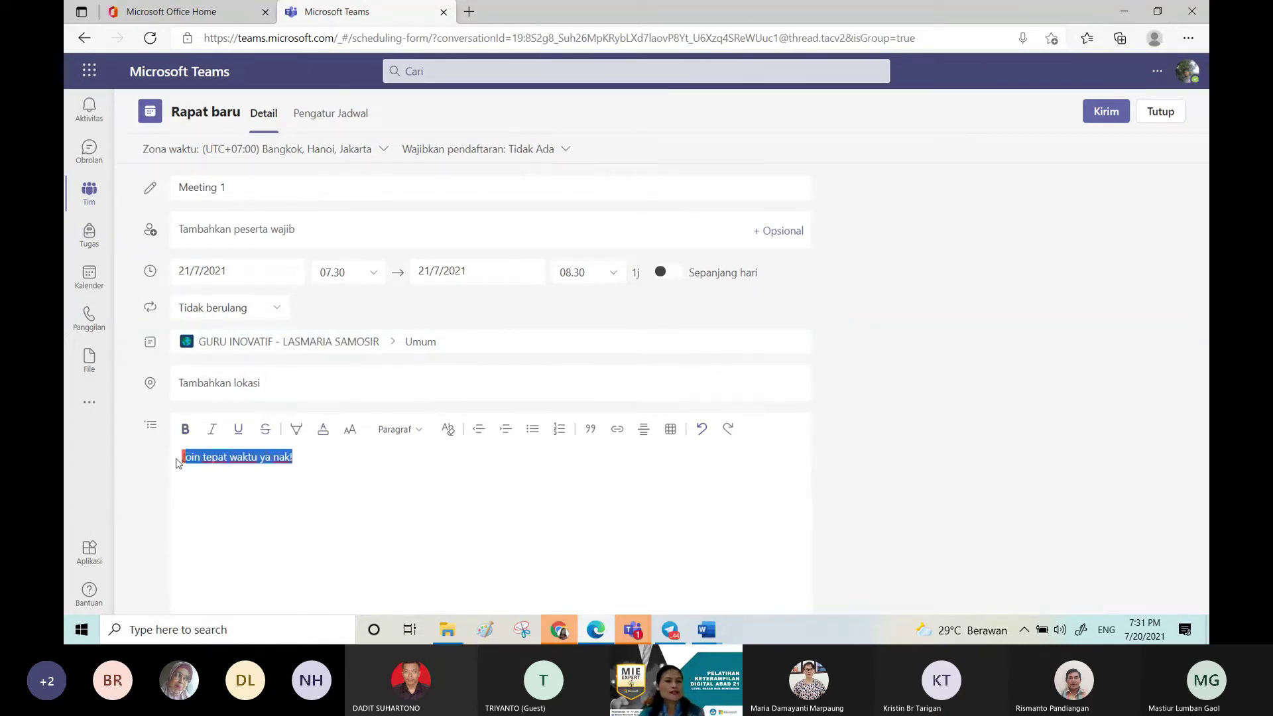
click(348, 437)
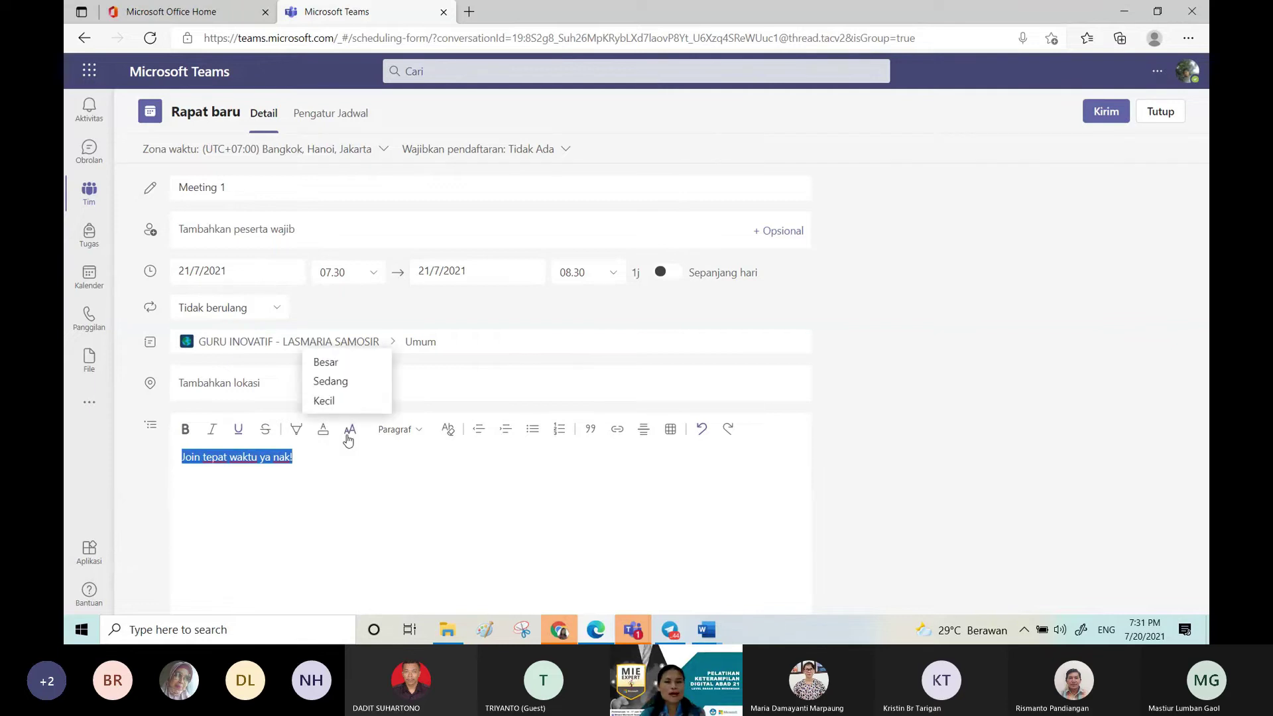
click(350, 367)
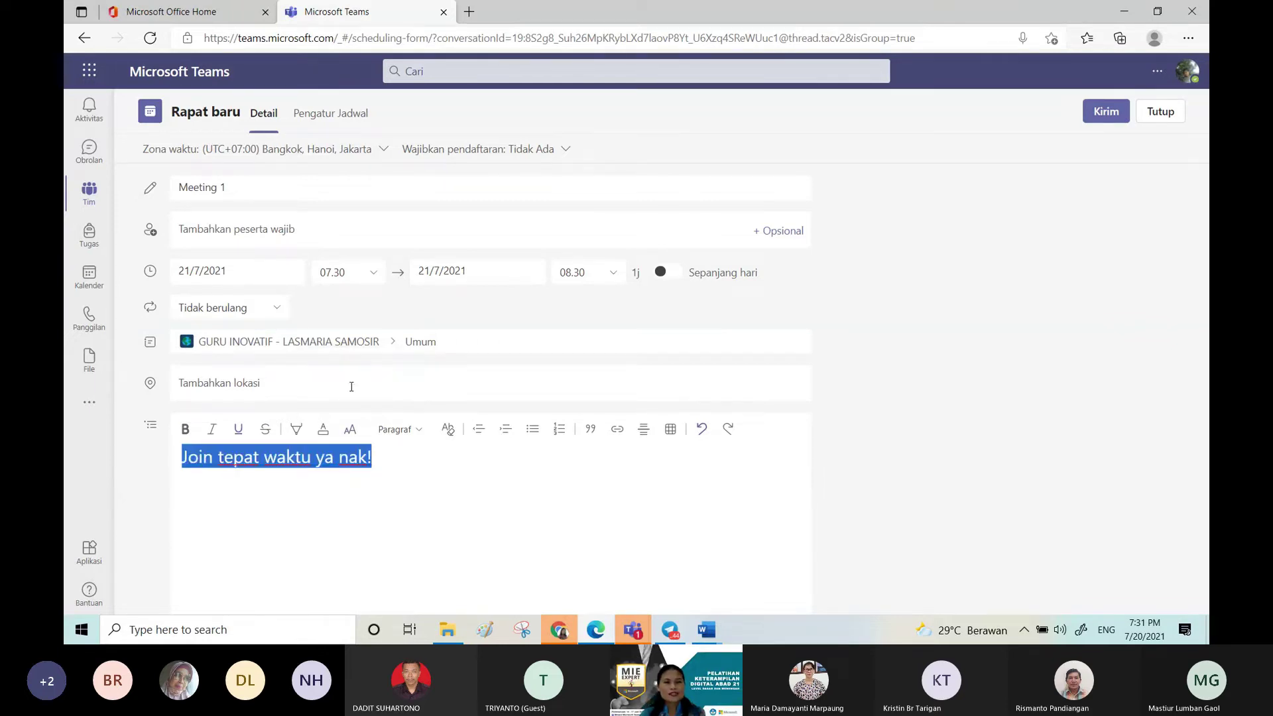
click(349, 430)
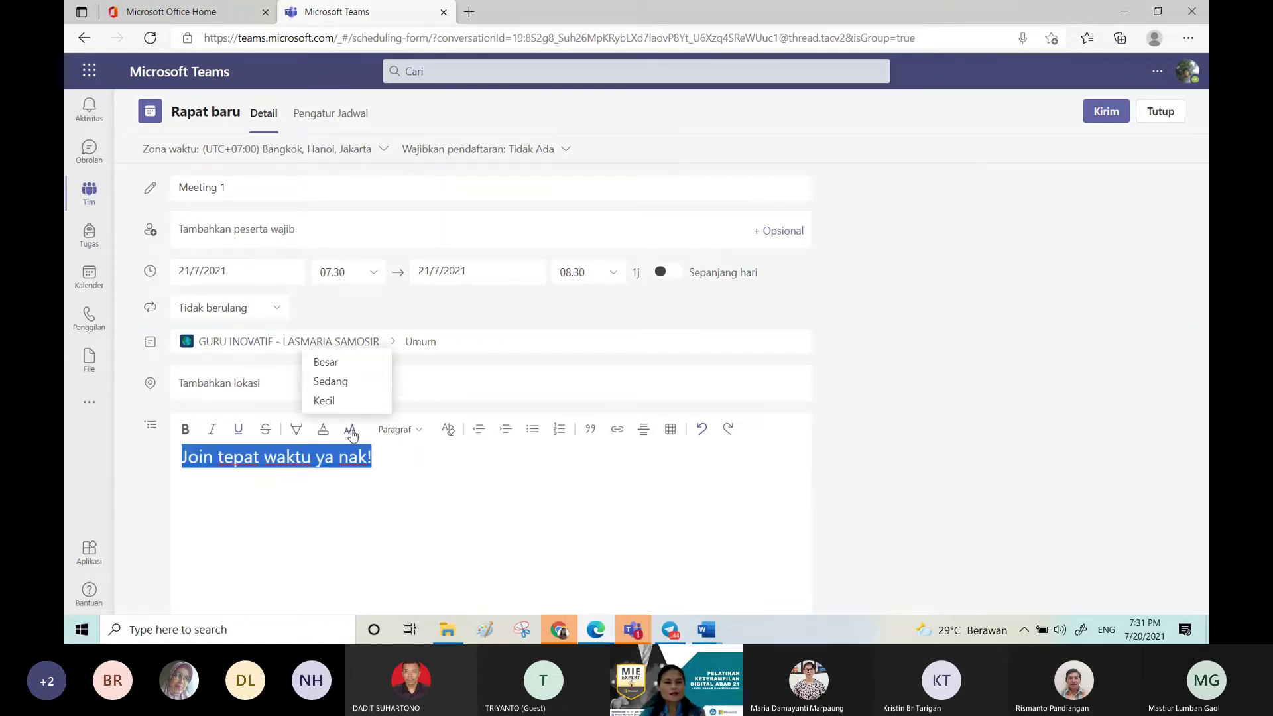
click(363, 388)
click(334, 472)
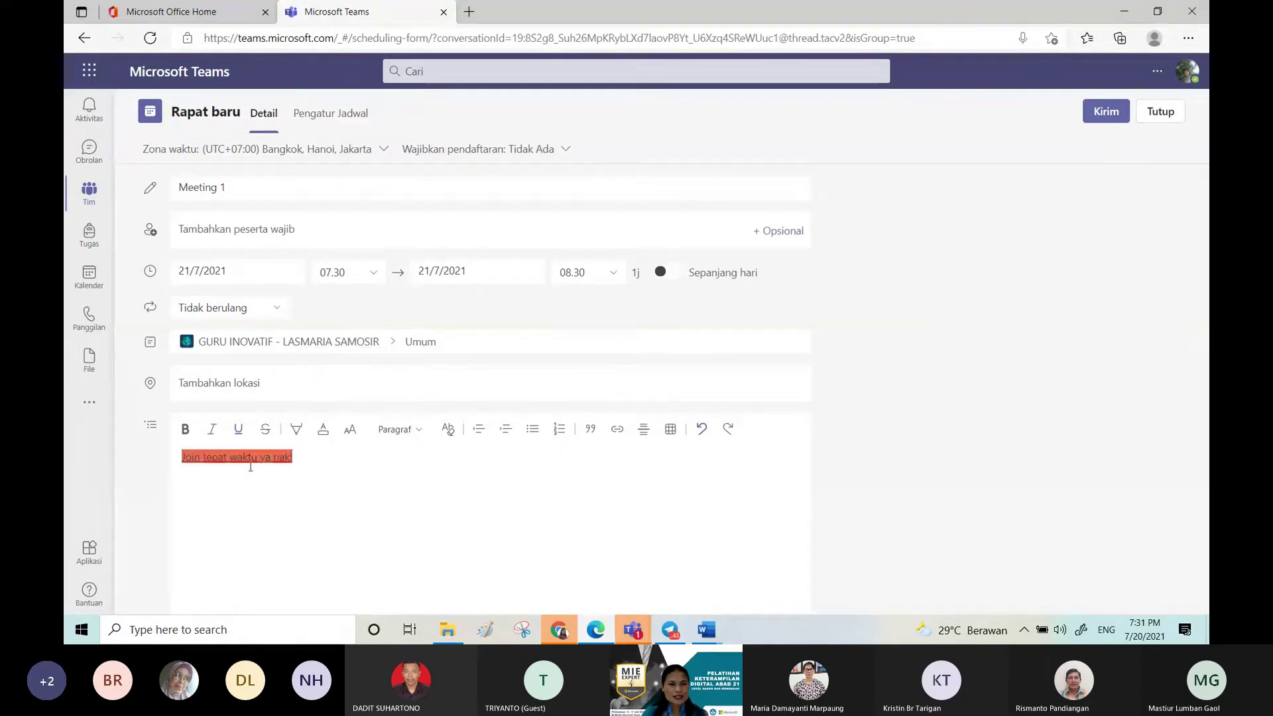
Step: Set the highlight to Tanpa sorotan, then make the message line bold and red
drag(292, 464, 138, 478)
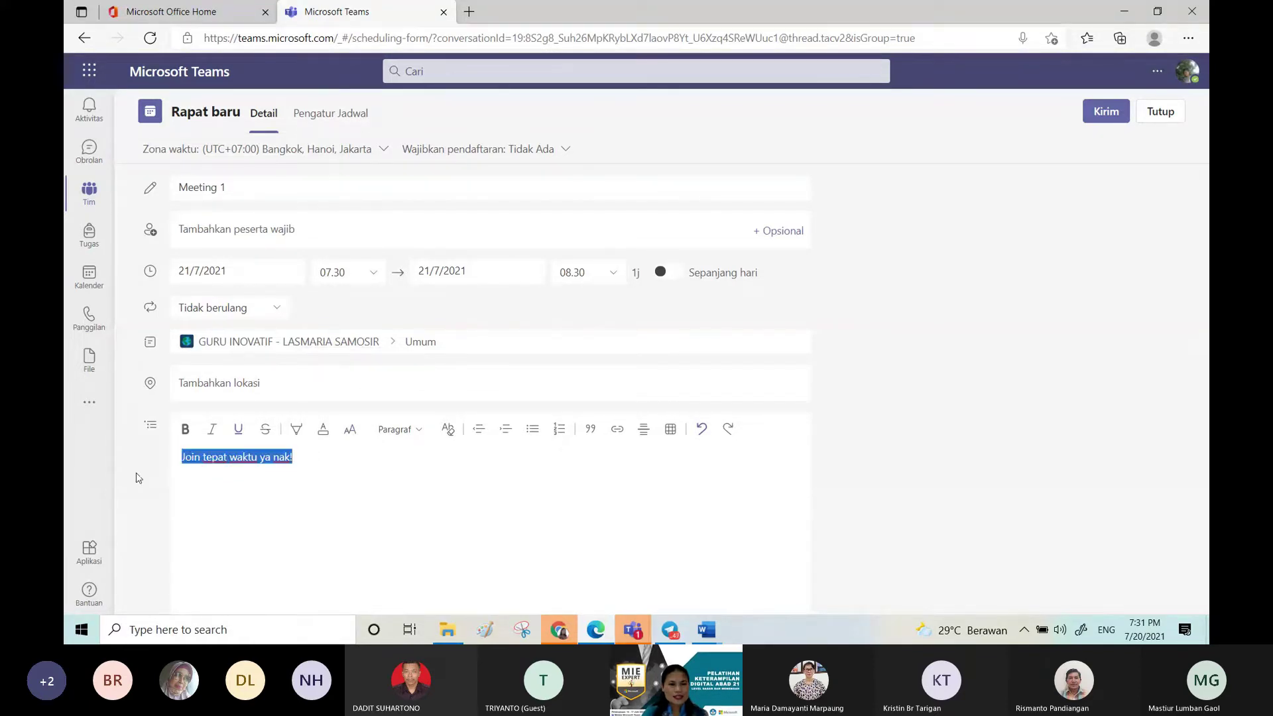
click(296, 431)
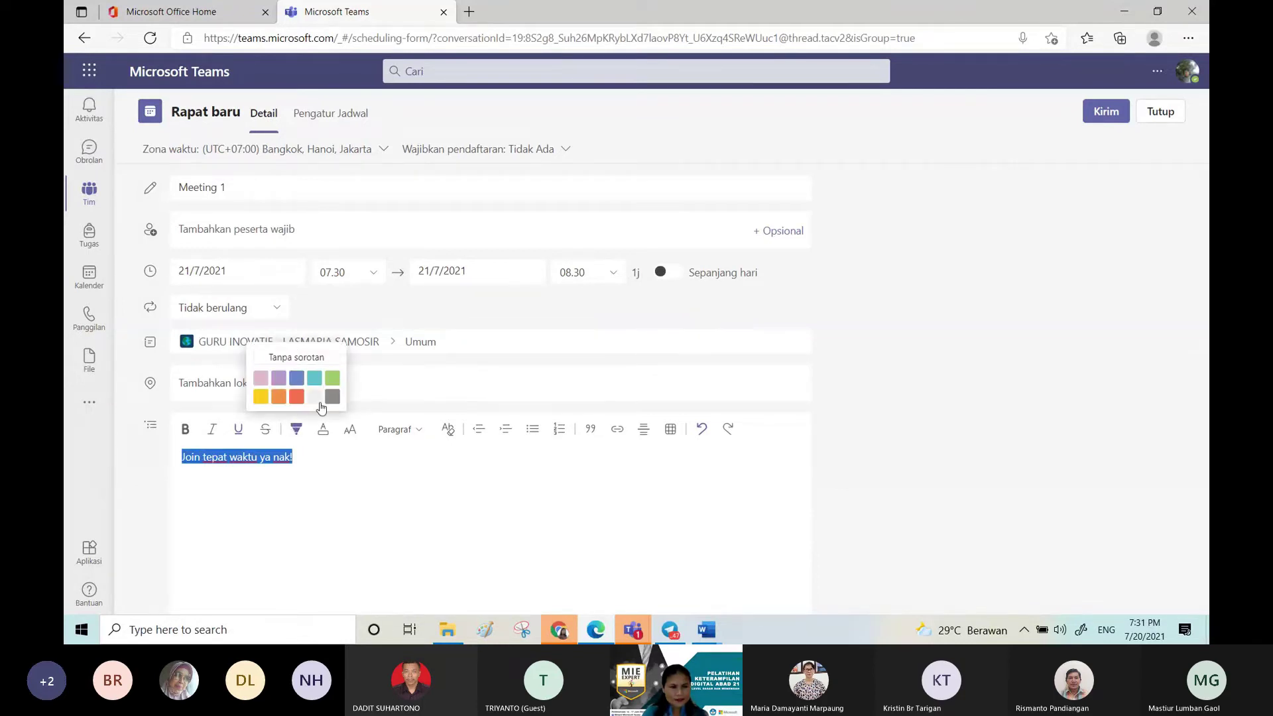
click(320, 402)
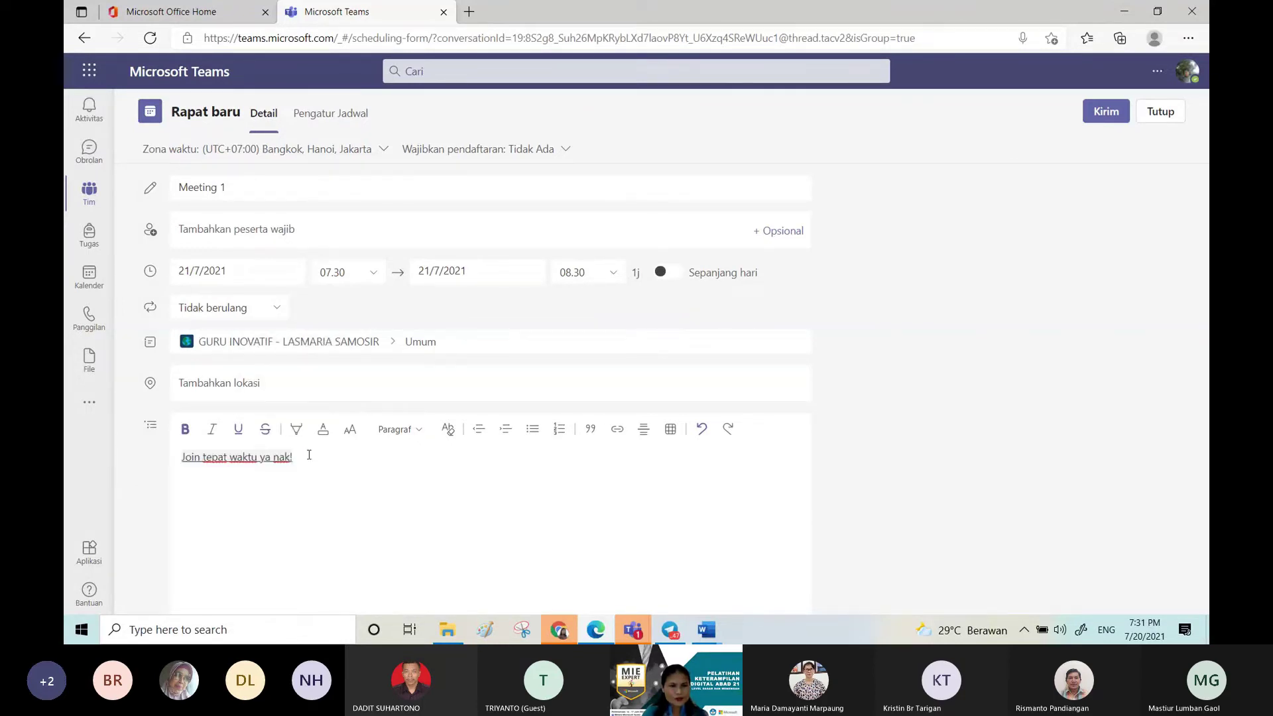
drag(293, 456, 175, 444)
click(183, 434)
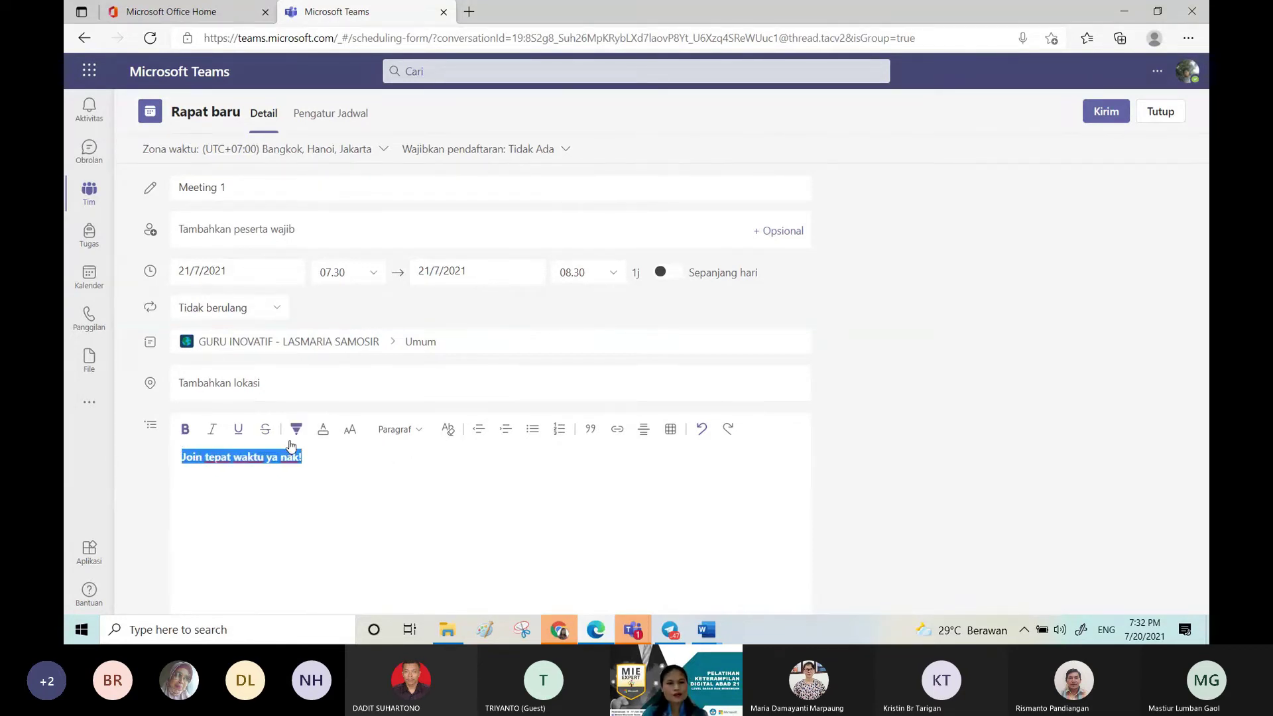
click(323, 431)
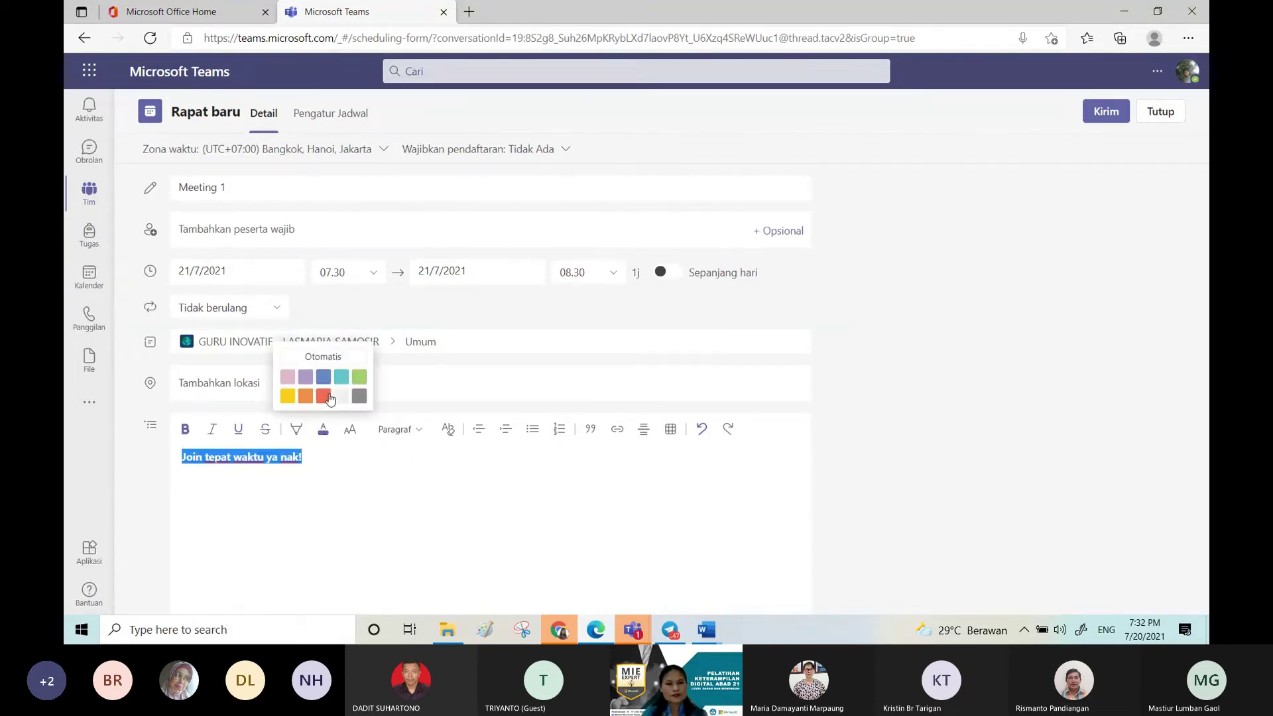
click(325, 397)
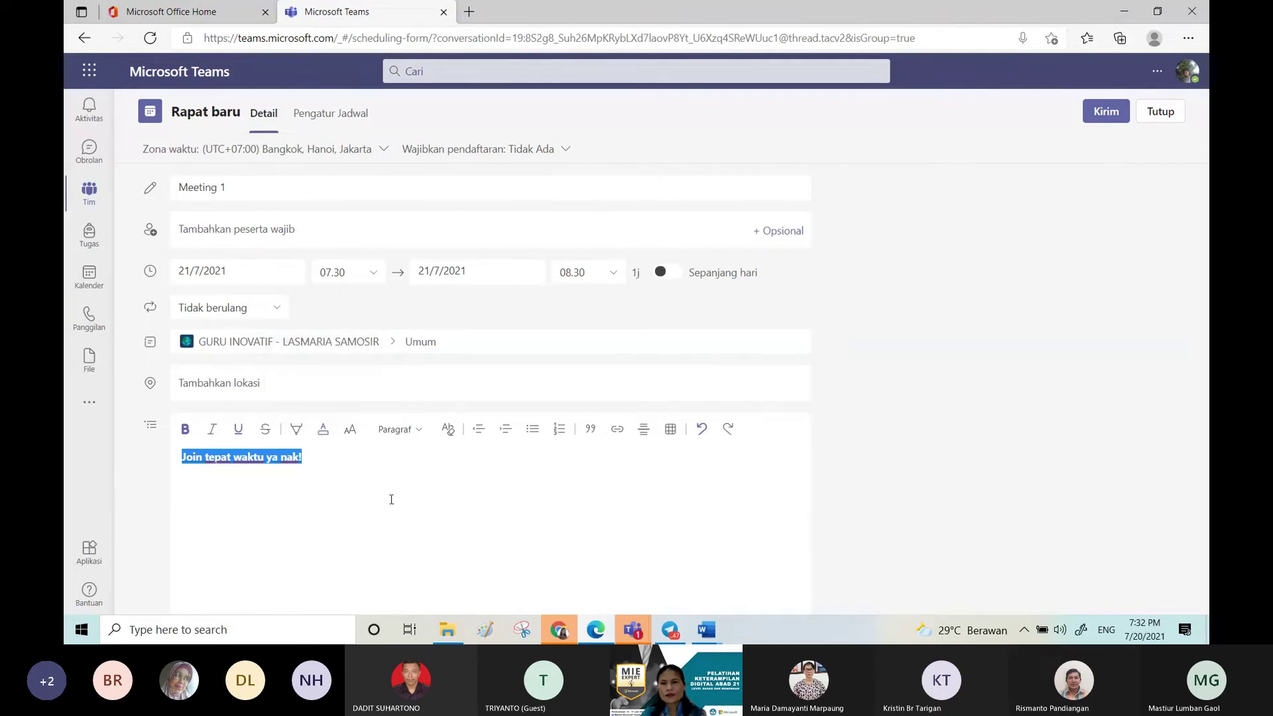
Step: Send the Meeting 1 invitation to Umum and view the Materi channel's posts
click(1106, 112)
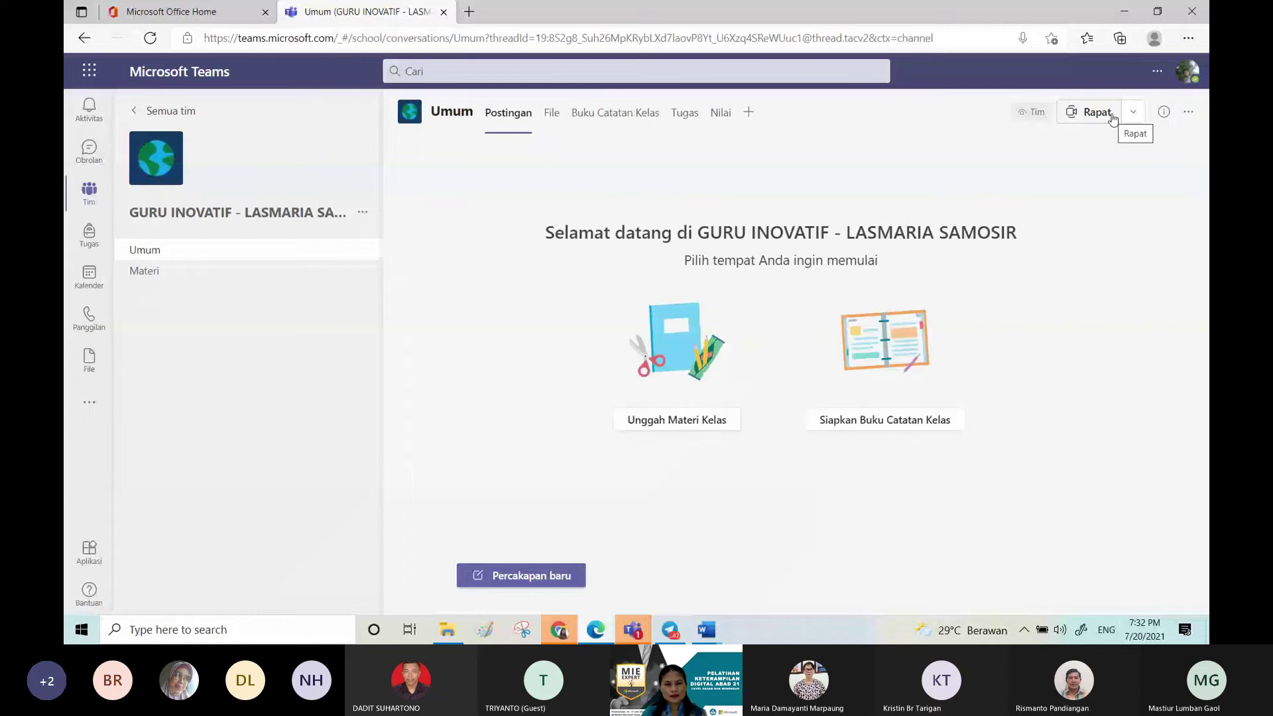
click(288, 283)
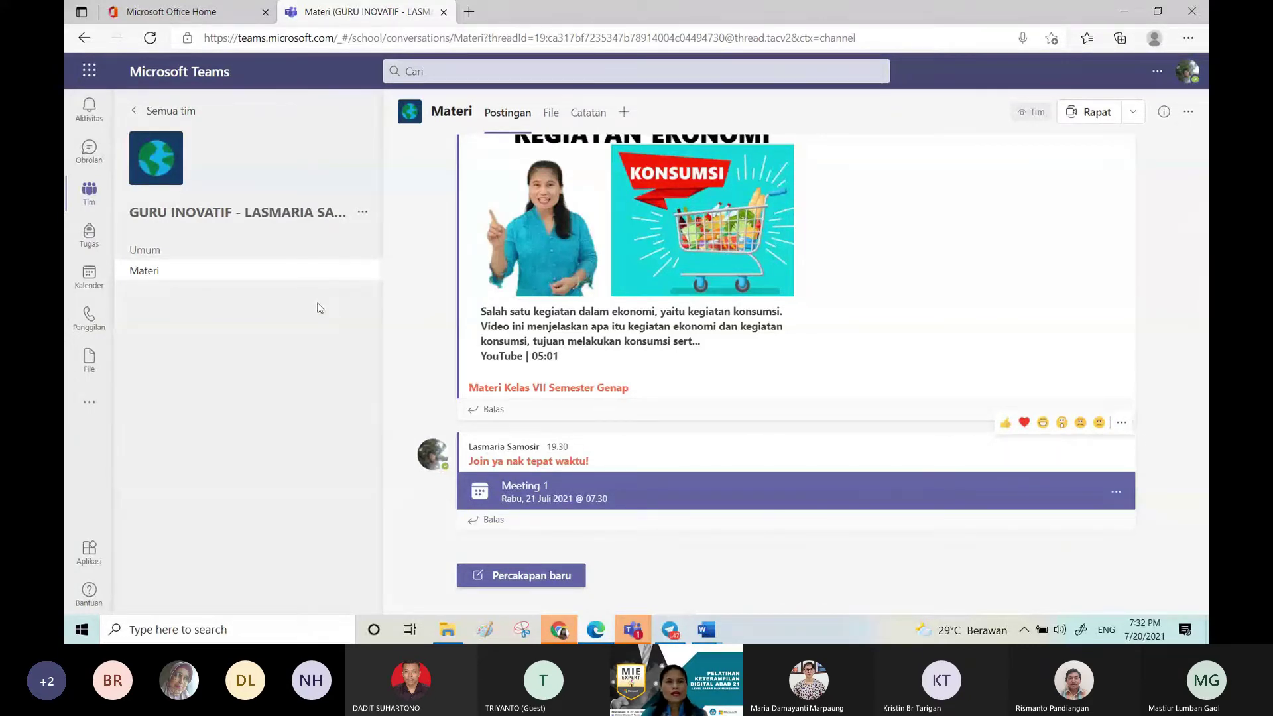
click(363, 220)
Step: Create a new channel named 'Meeting', correcting the initially typed 'Webinar'
key(Escape)
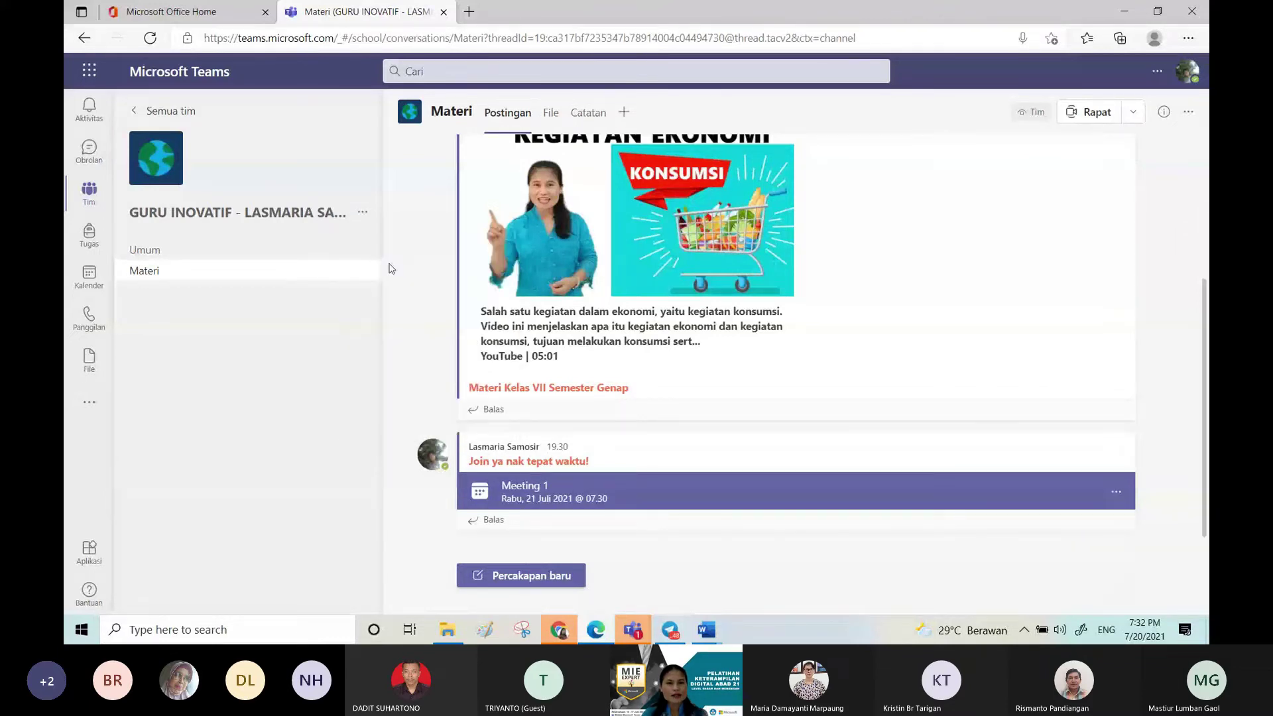
text(Webinar)
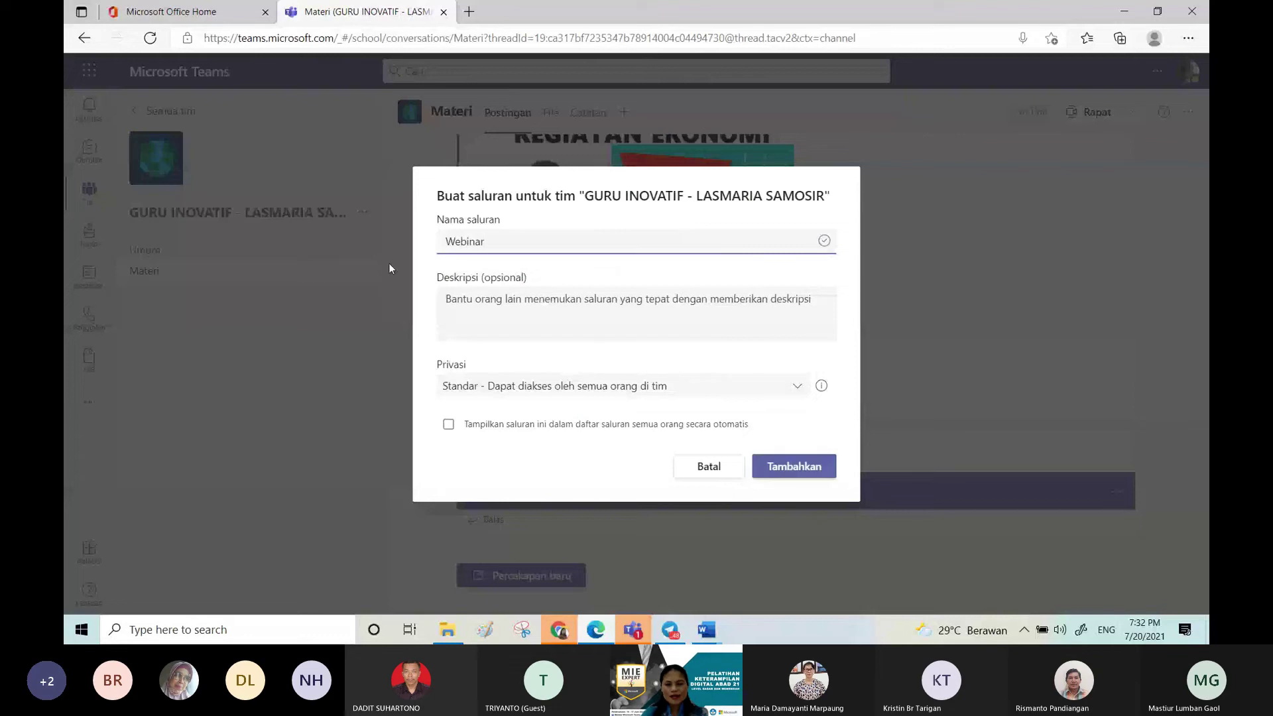
key(BackSpace)
key(BackSpace)
key(BackSpace)
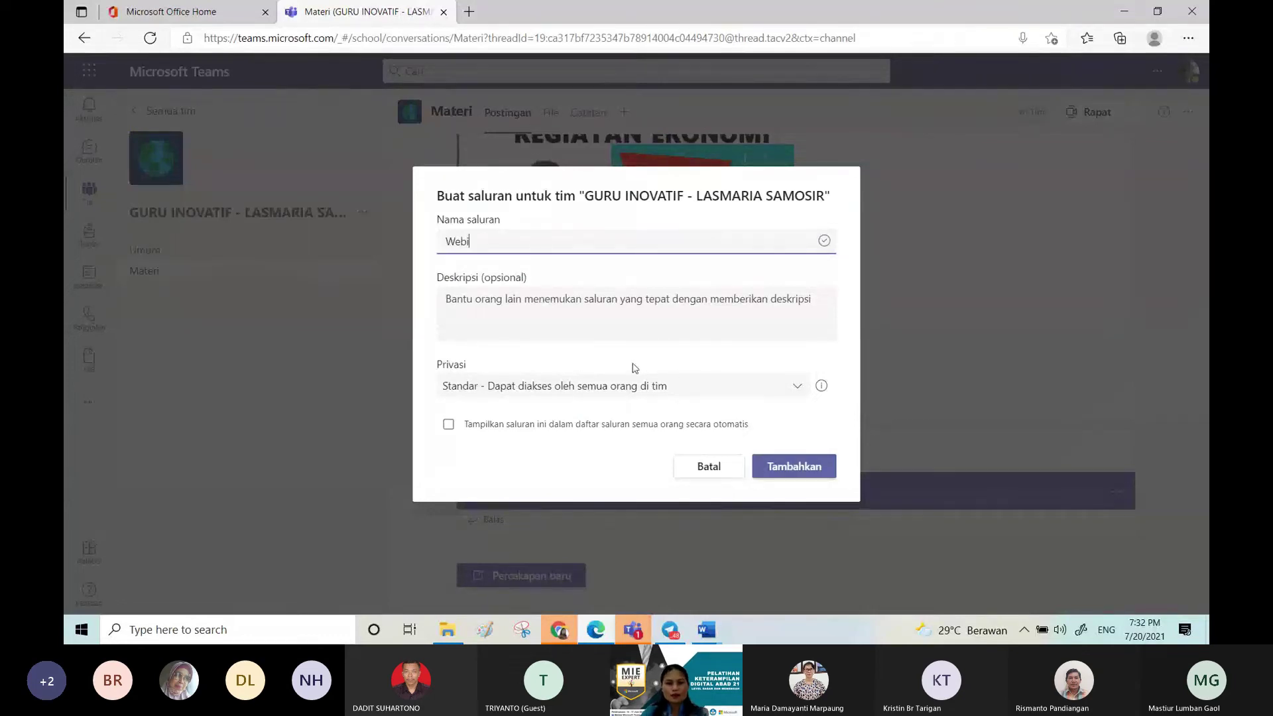
key(BackSpace)
key(BackSpace)
key(BackSpace)
text(Meeting)
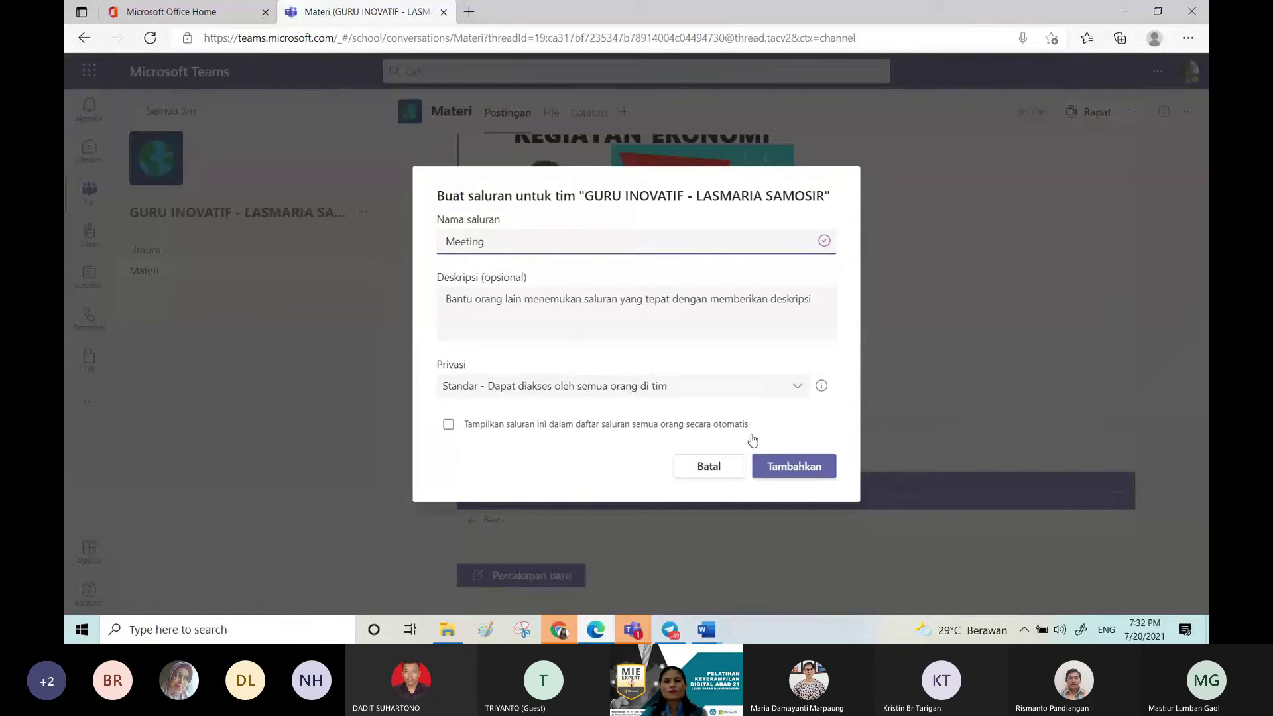
click(769, 470)
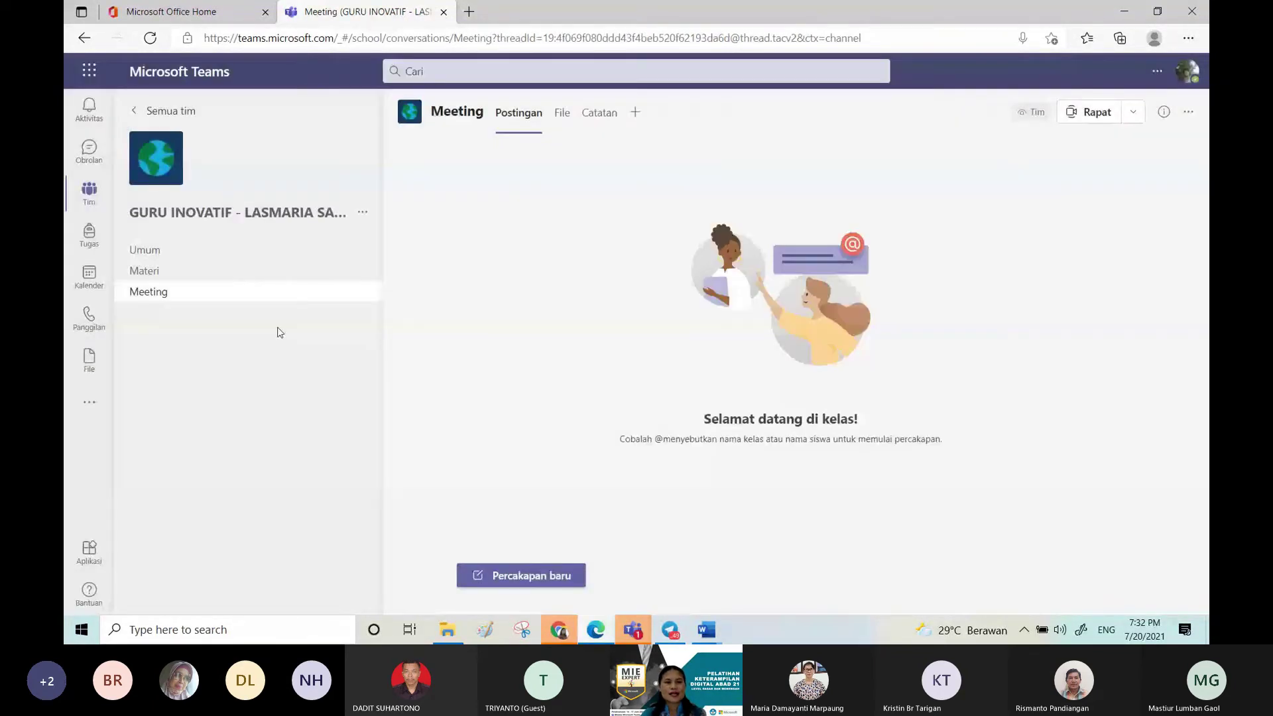
Step: Look at the new Meeting channel, then return to Materi's posts
click(270, 271)
click(270, 288)
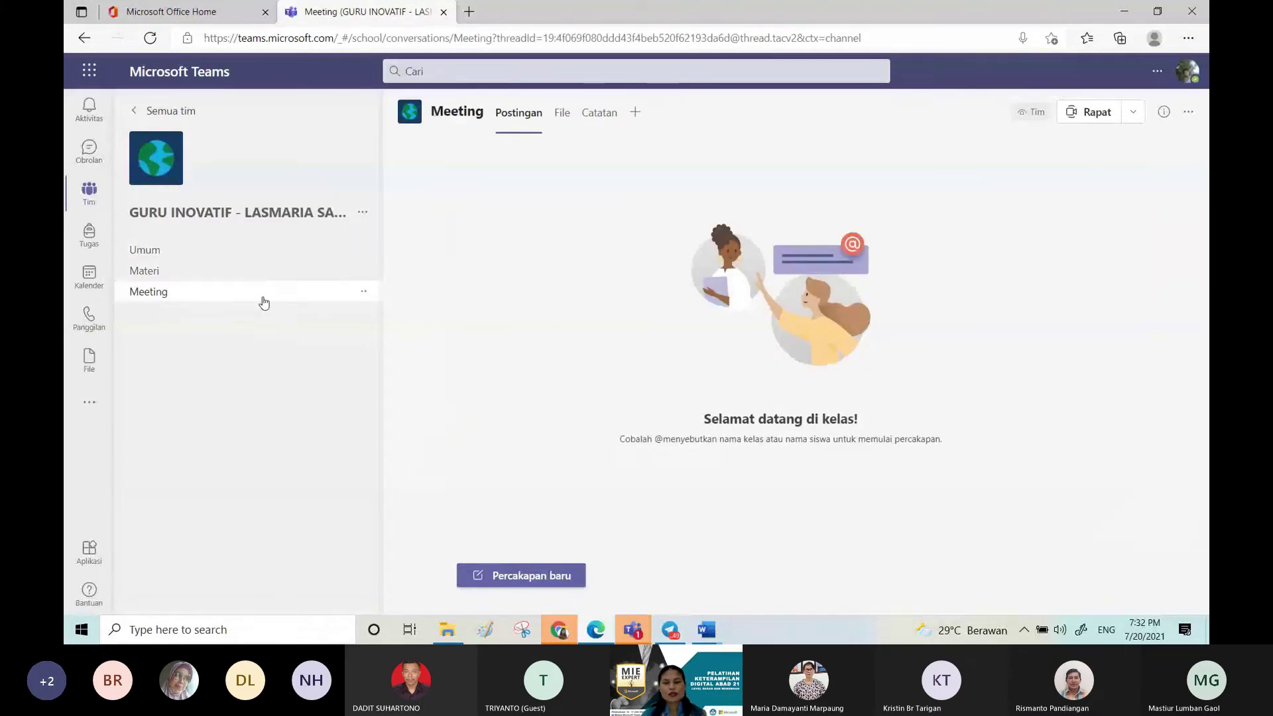
click(307, 271)
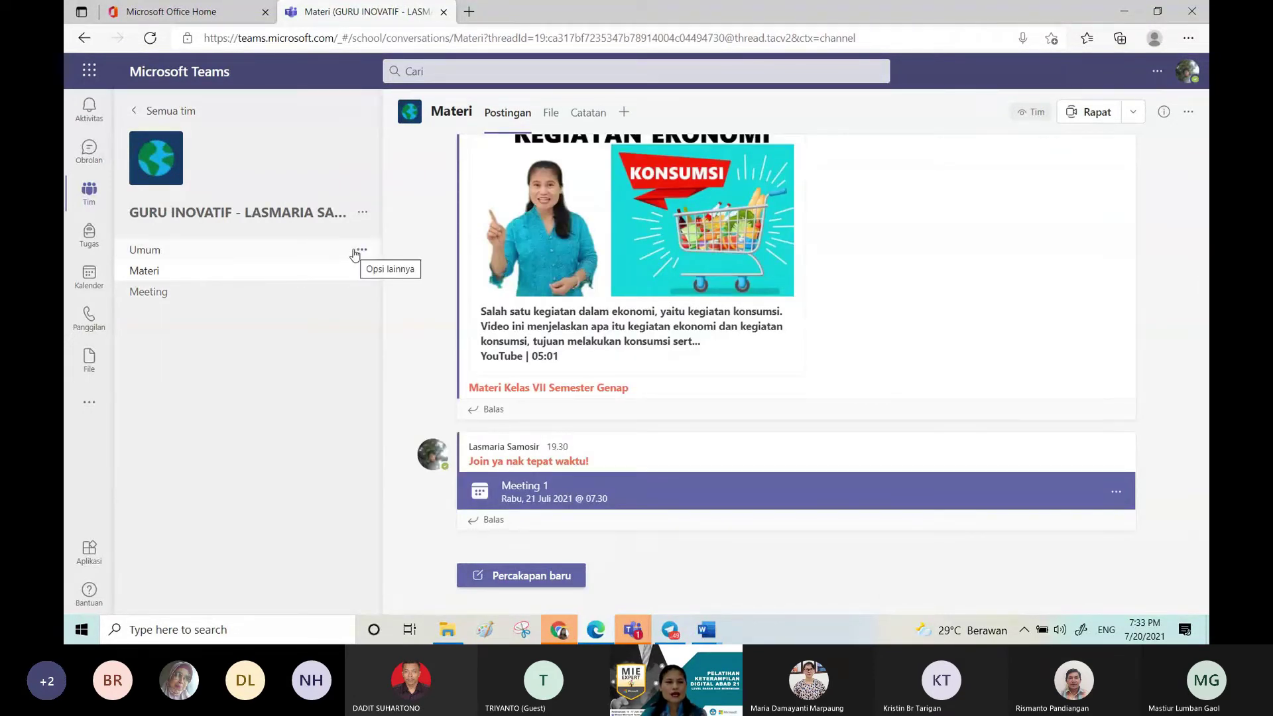
Step: Open Kelola saluran for the Materi channel to view its moderation settings
click(333, 250)
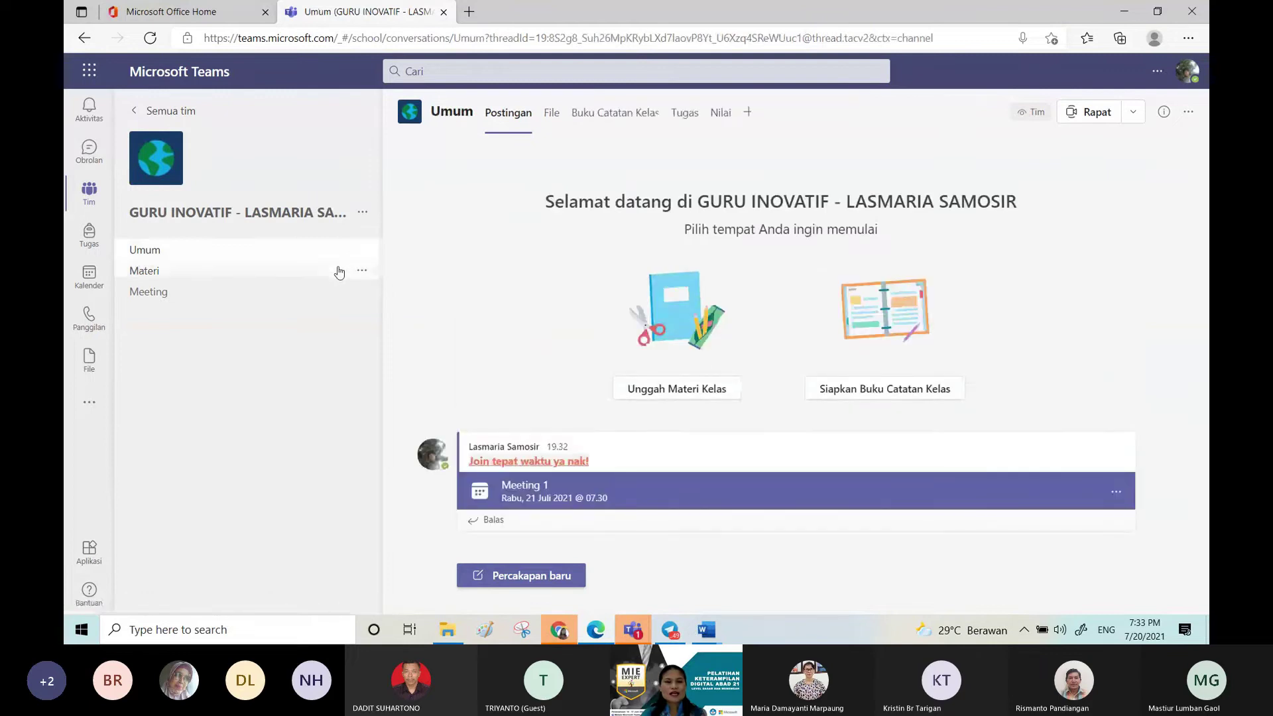
click(338, 271)
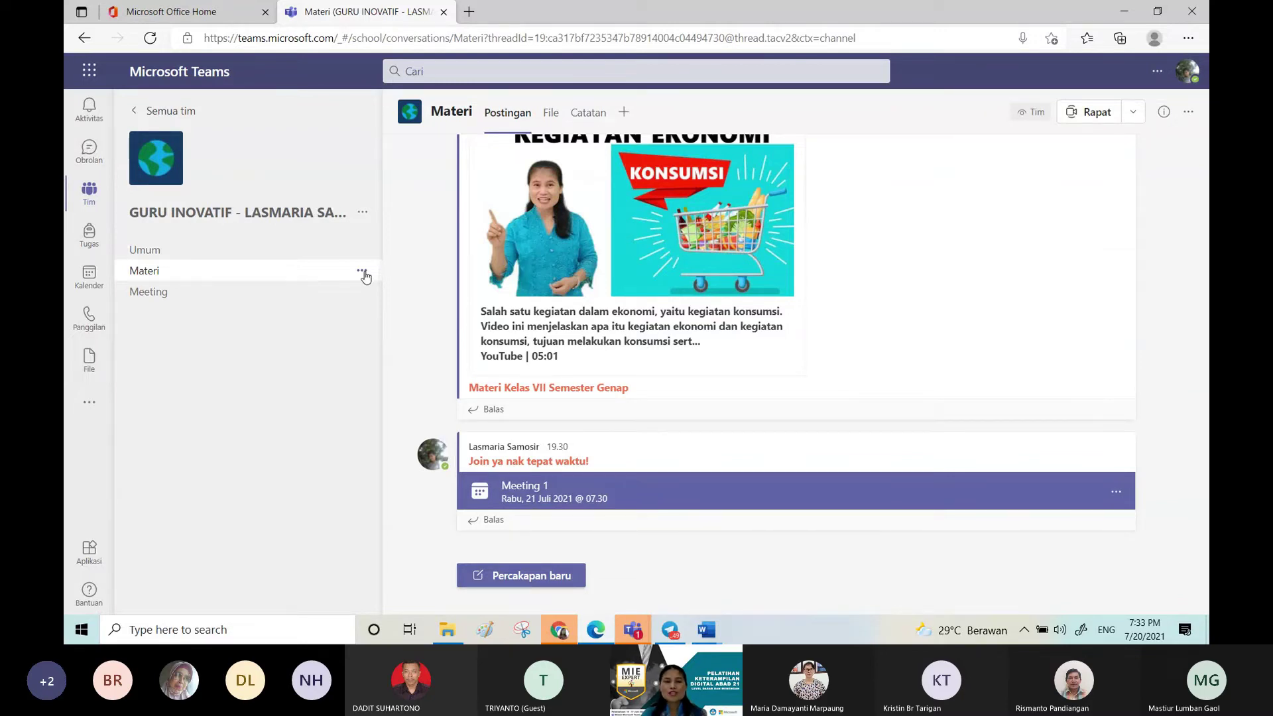
click(362, 272)
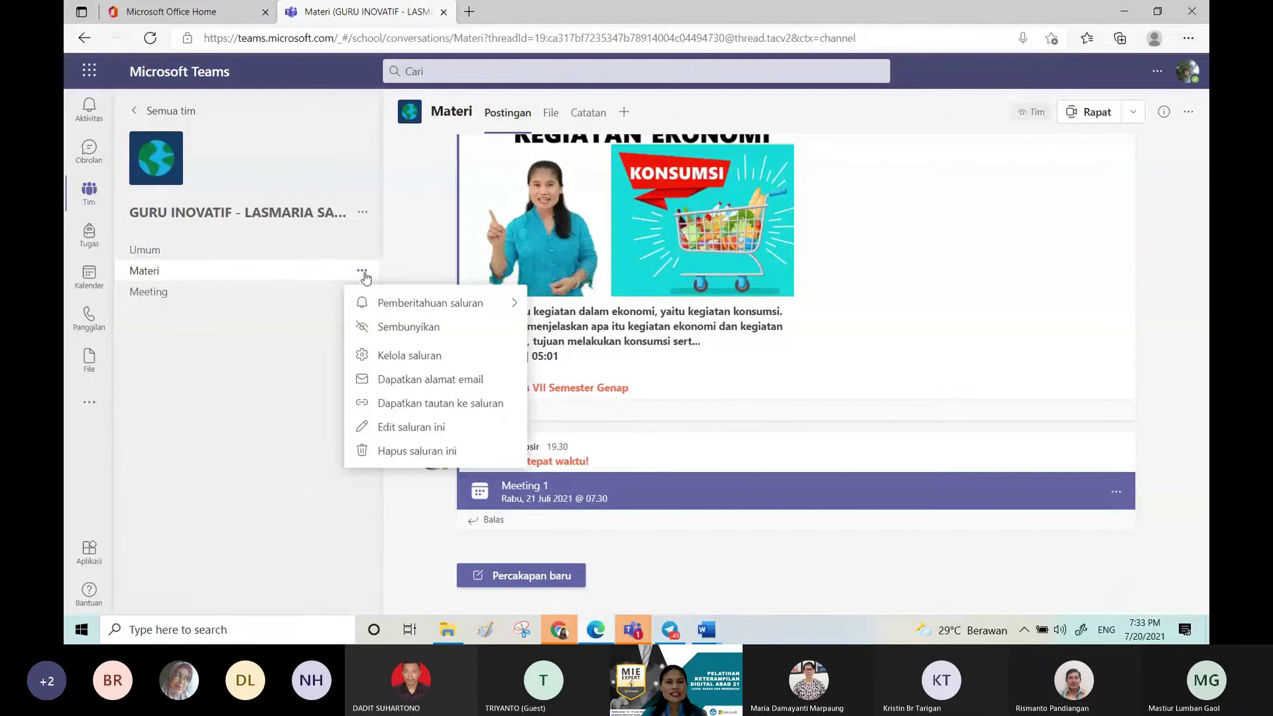
click(400, 353)
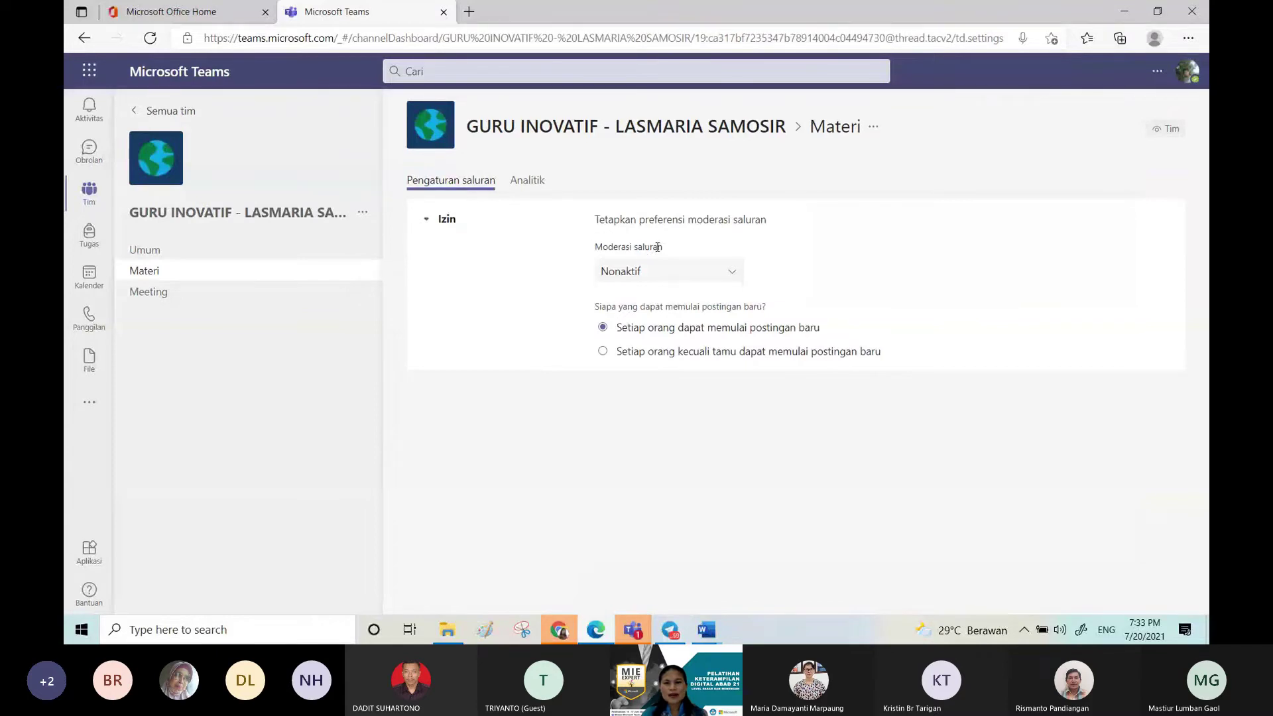
Step: Set the Materi channel's Moderasi saluran dropdown to Aktif
click(730, 281)
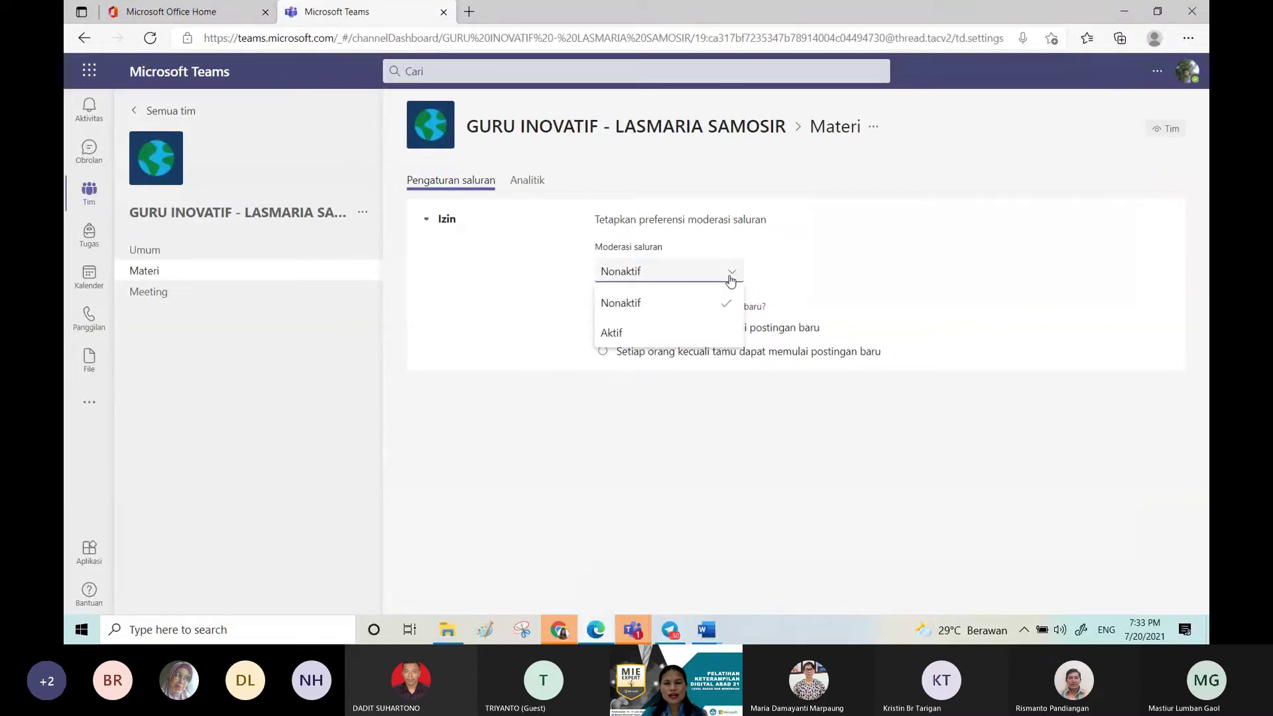
click(663, 339)
mouse_move(610, 344)
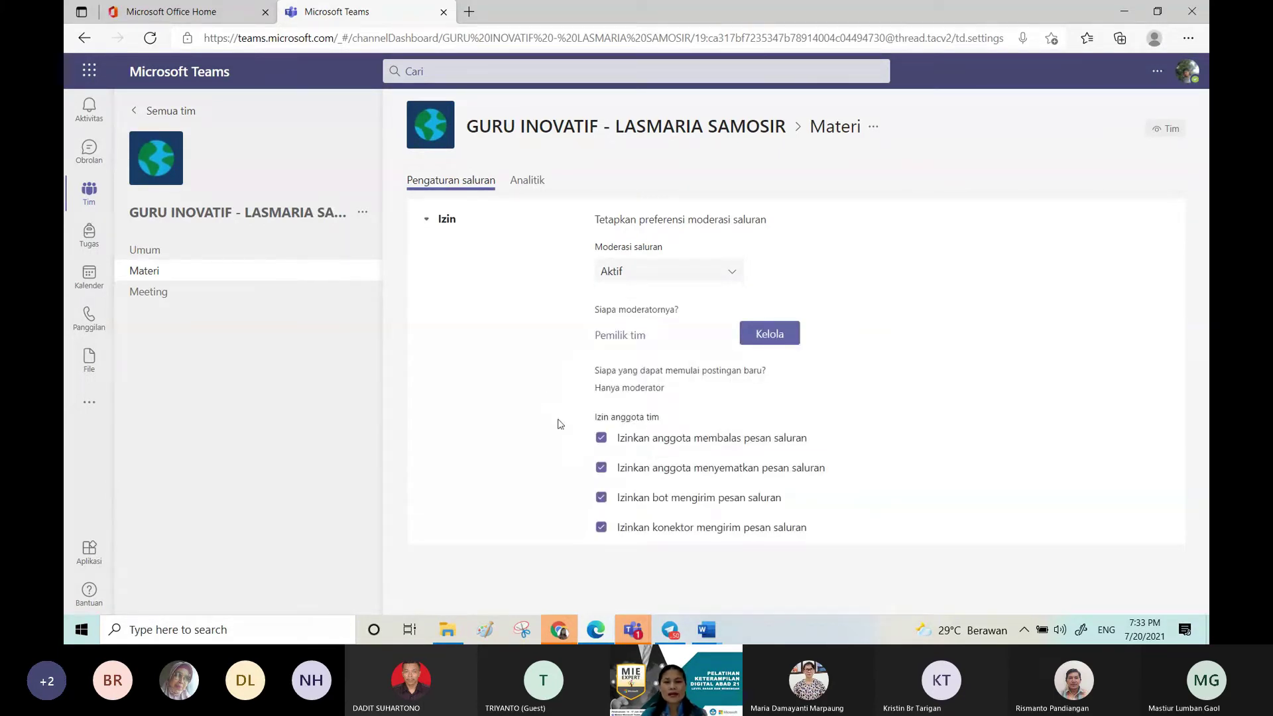
click(721, 273)
click(692, 302)
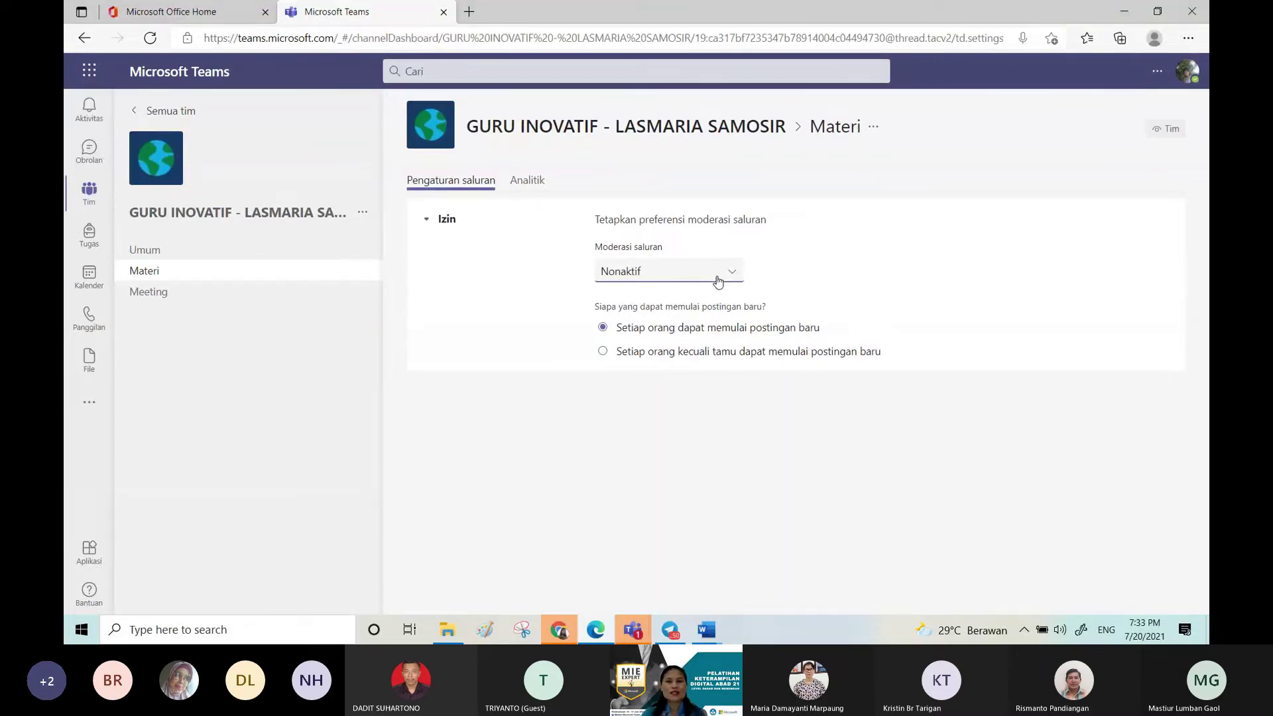
click(717, 280)
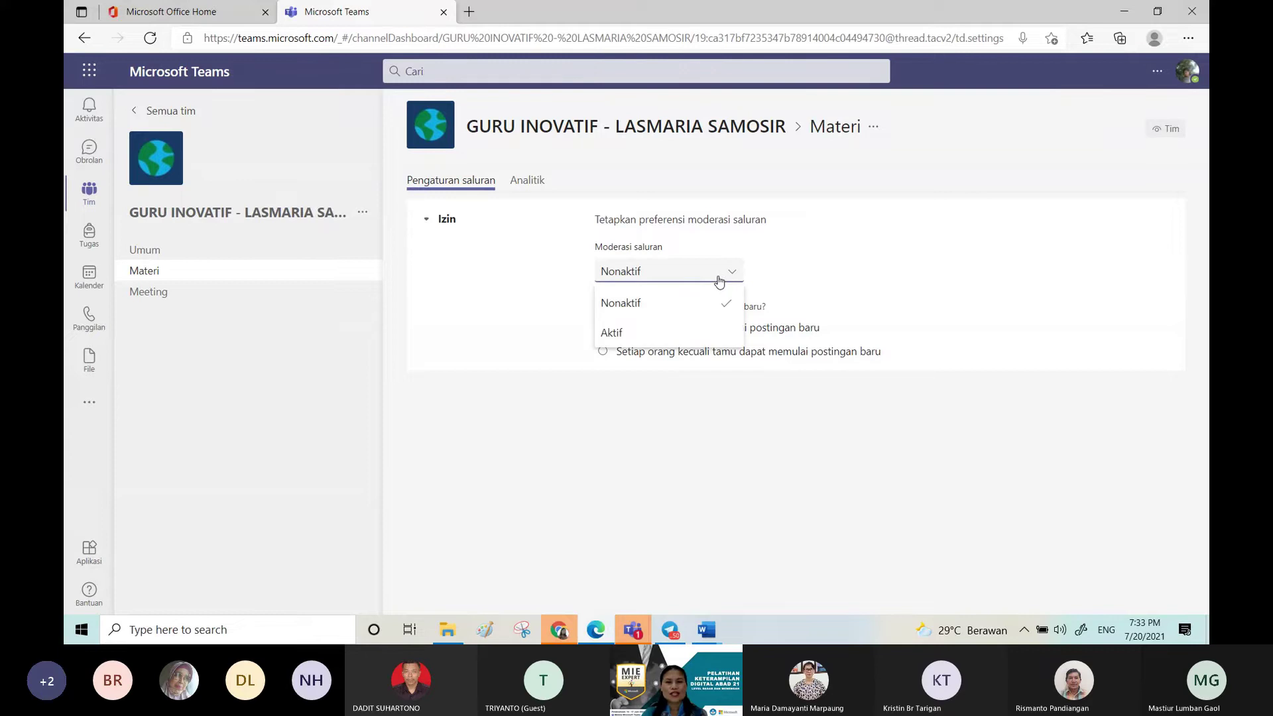
click(633, 331)
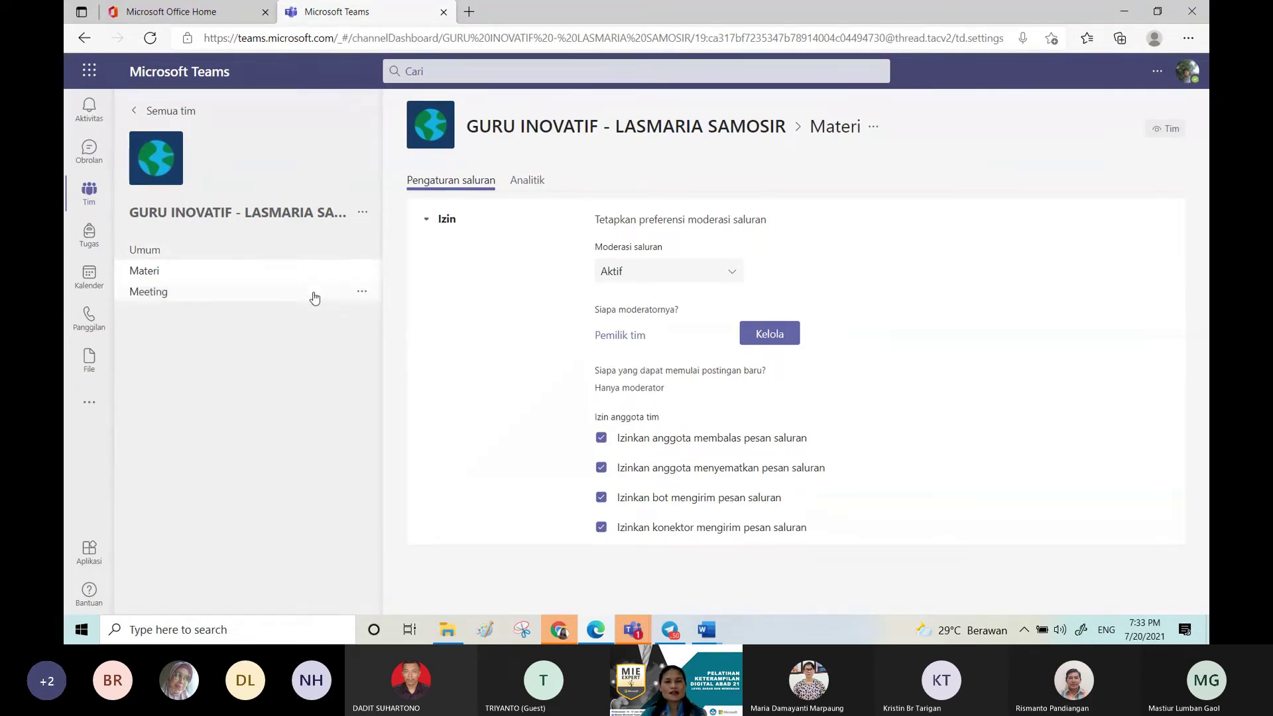
click(362, 212)
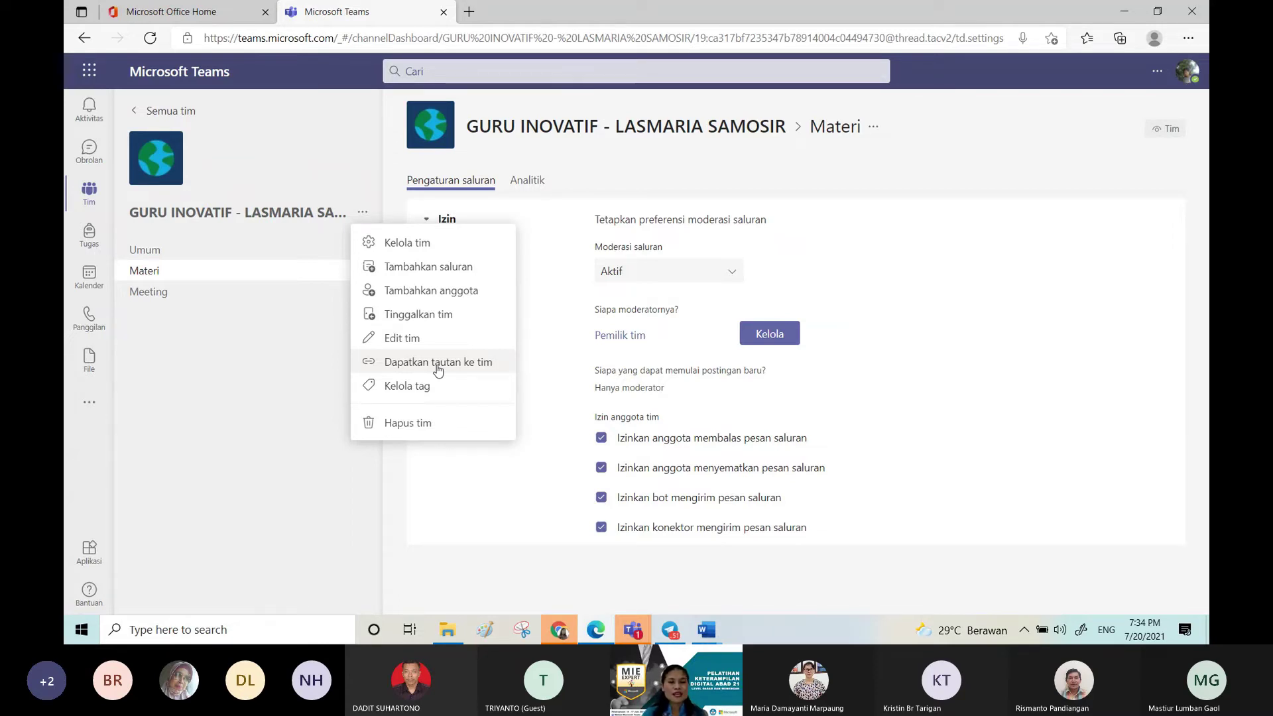
Step: Copy the team link via Dapatkan tautan ke tim, then return to Umum's posts
click(427, 365)
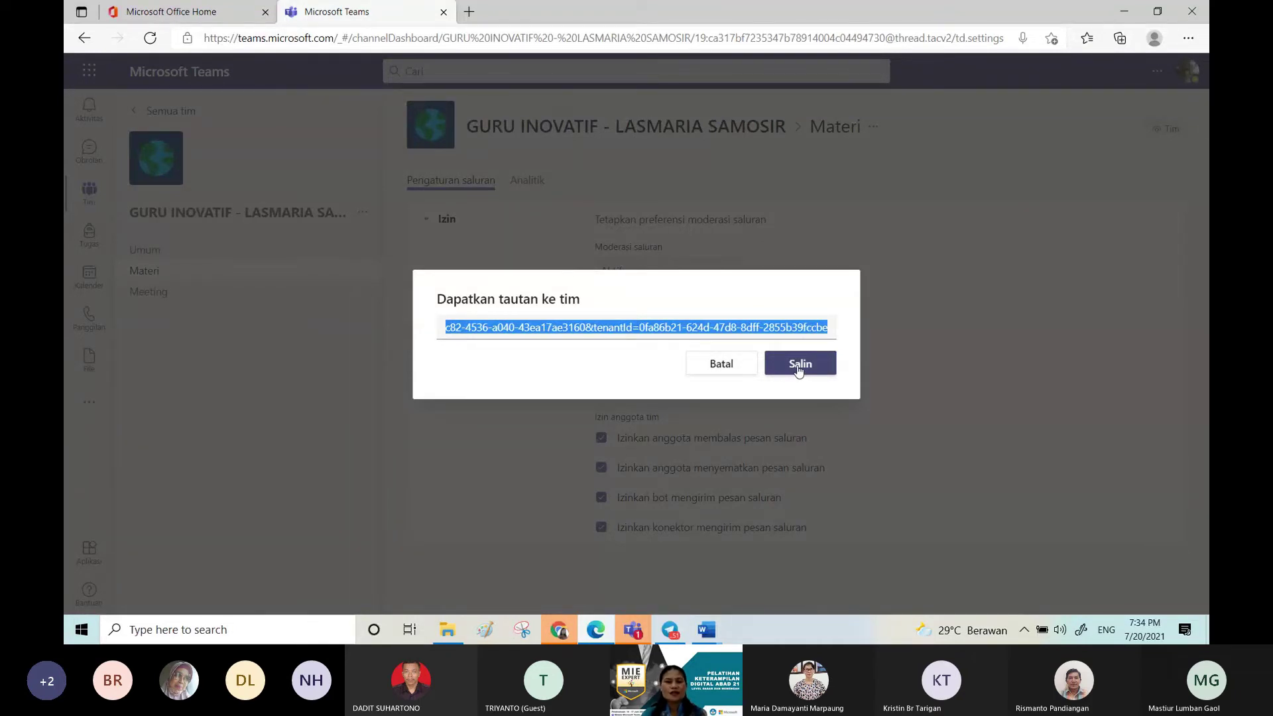
click(798, 368)
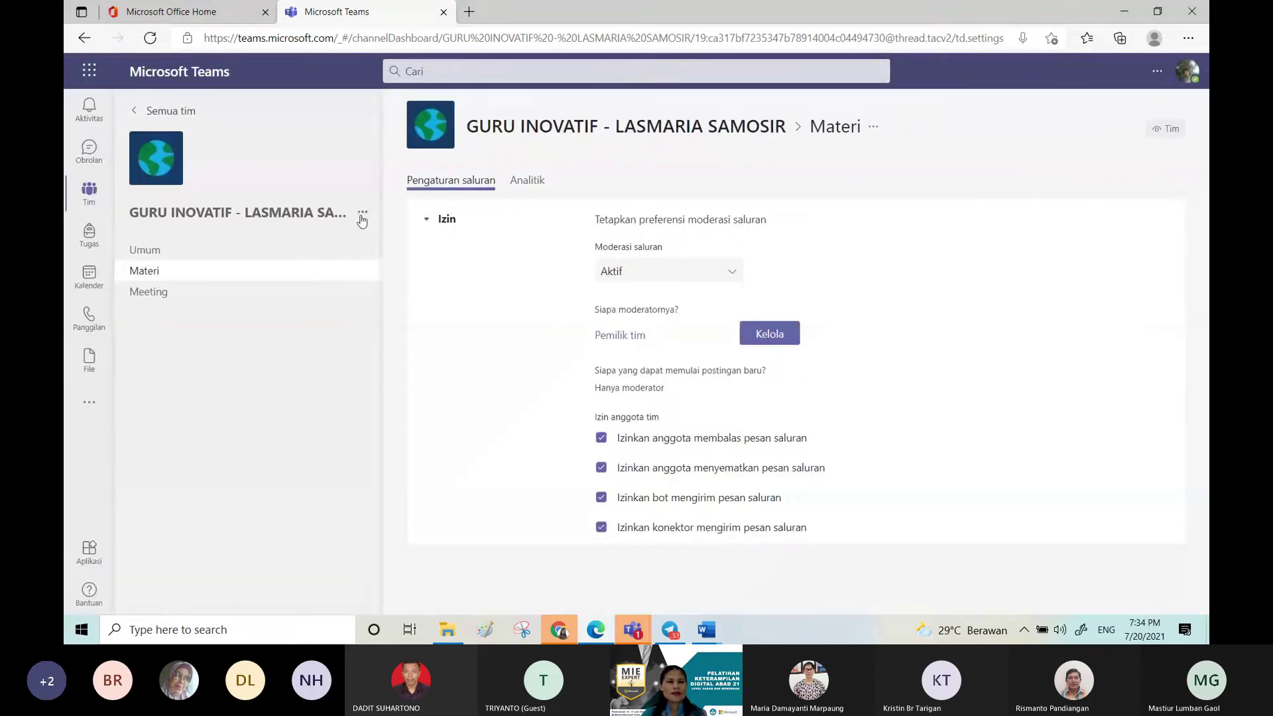
click(362, 213)
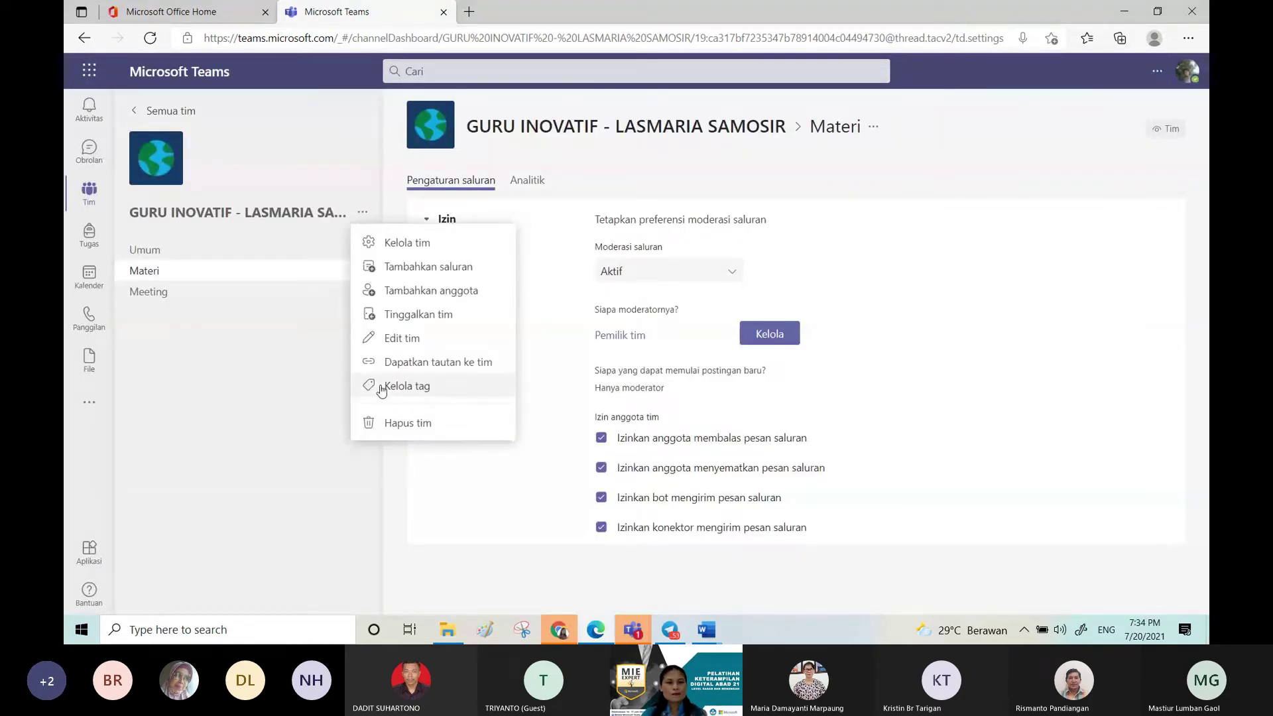
click(265, 345)
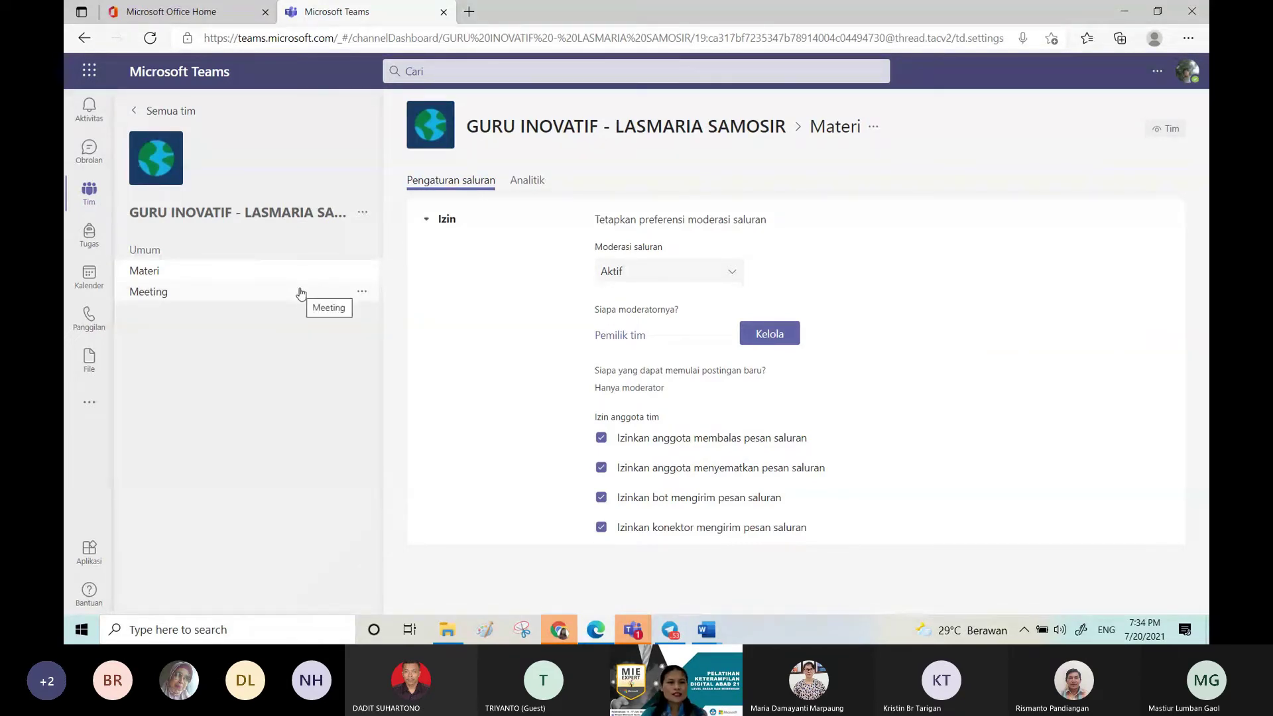
click(306, 249)
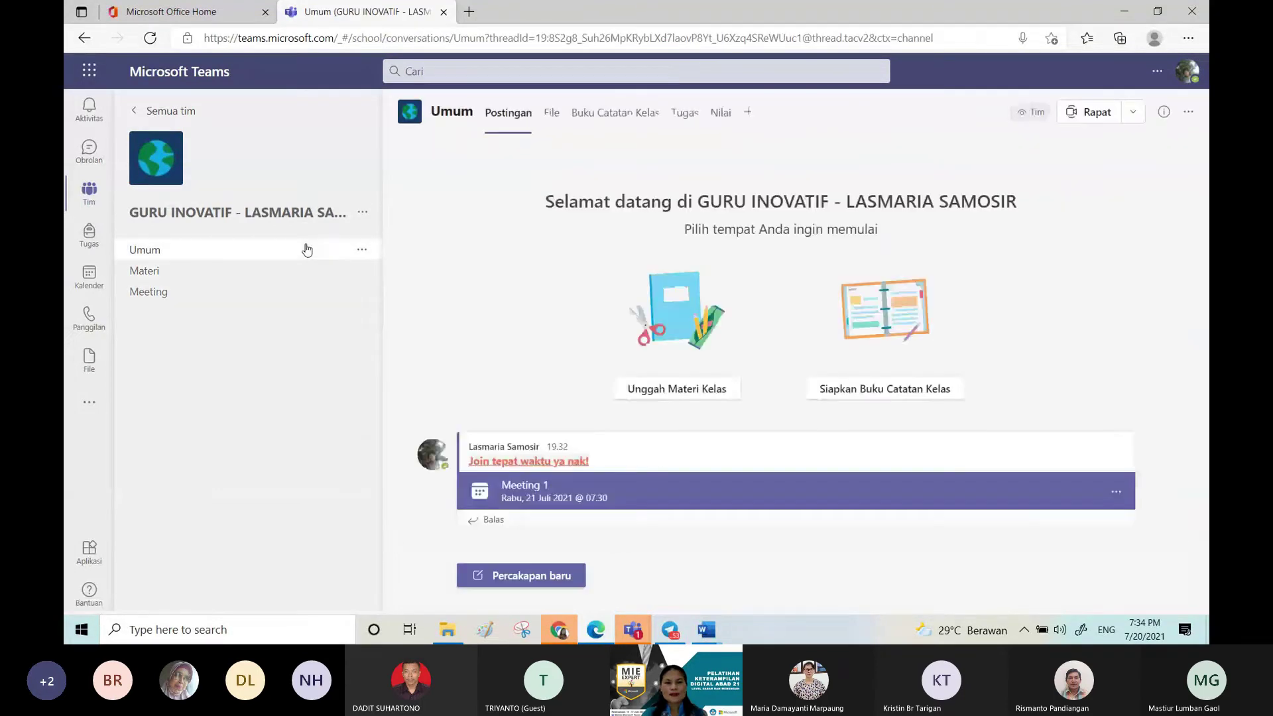
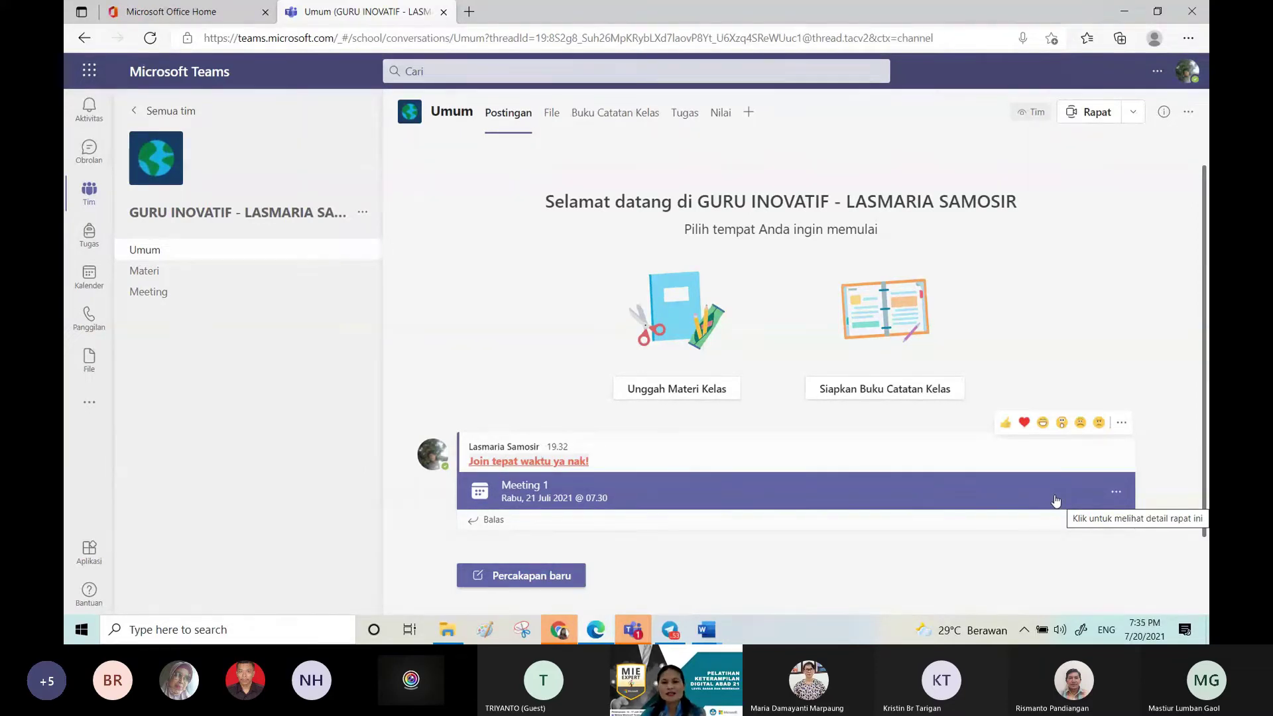
Step: Join the Meeting 1 call from its card, try the camera, then hang up
click(1057, 498)
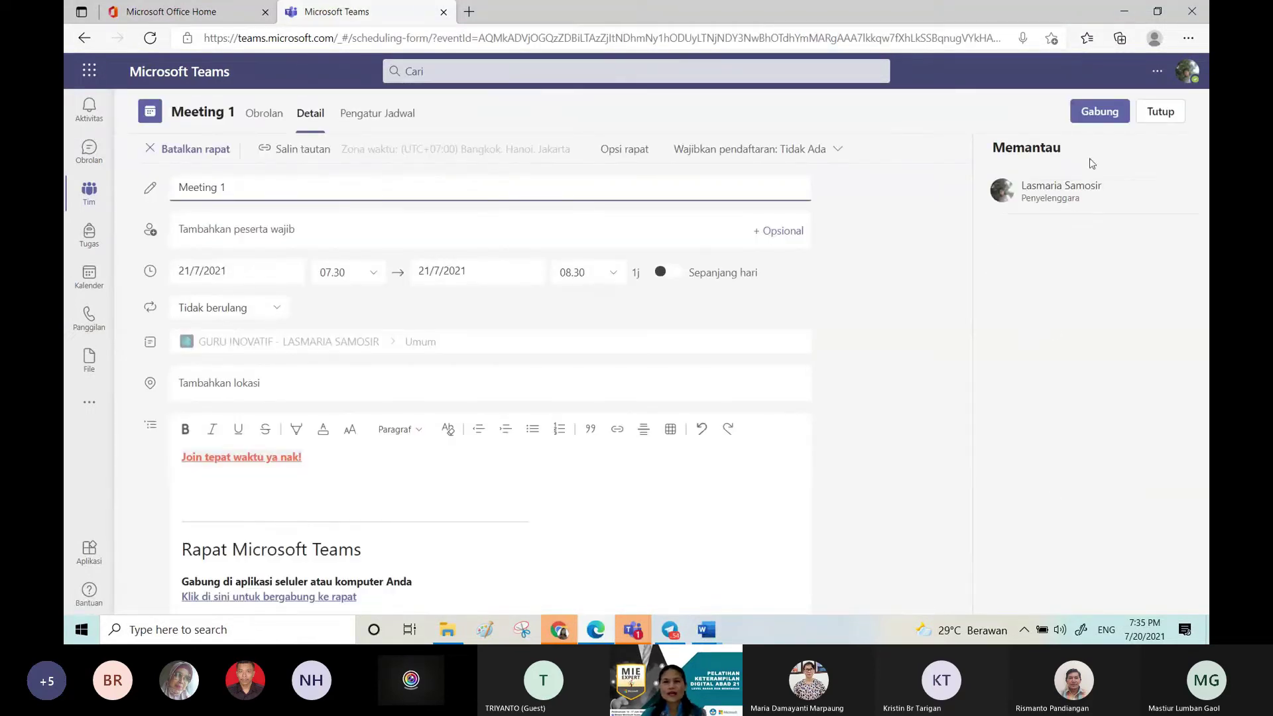
click(1088, 114)
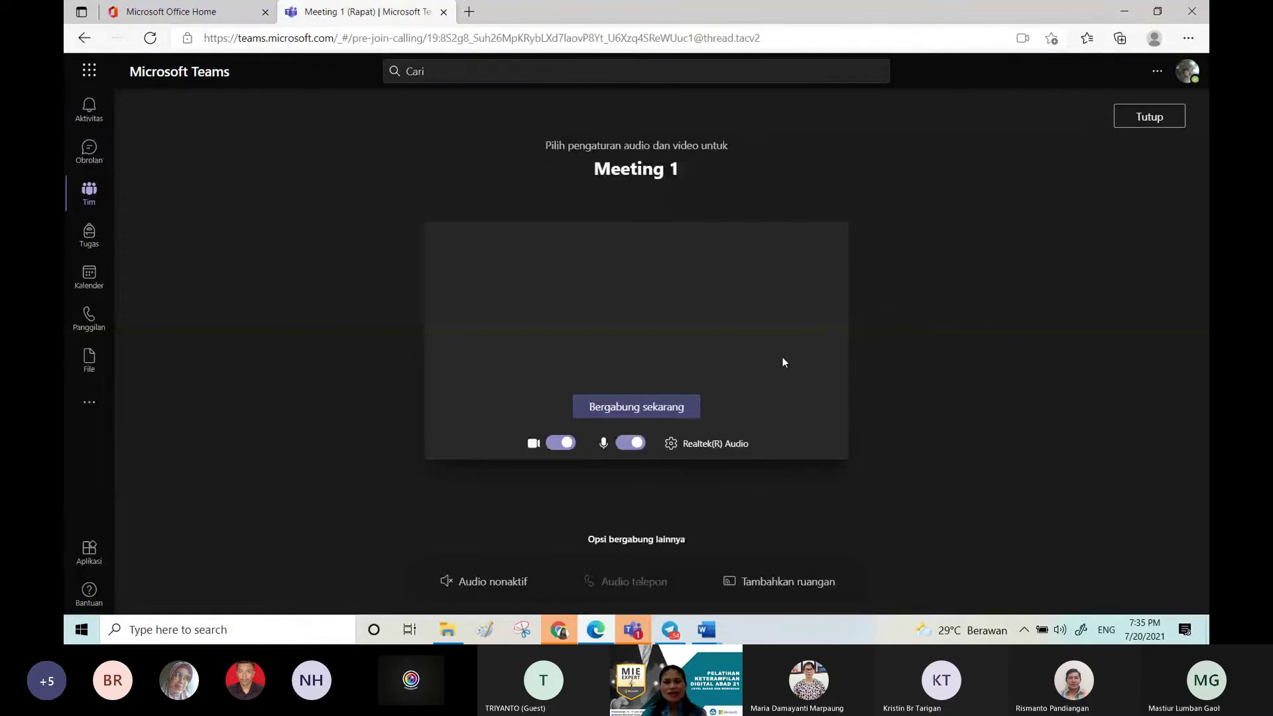
click(646, 407)
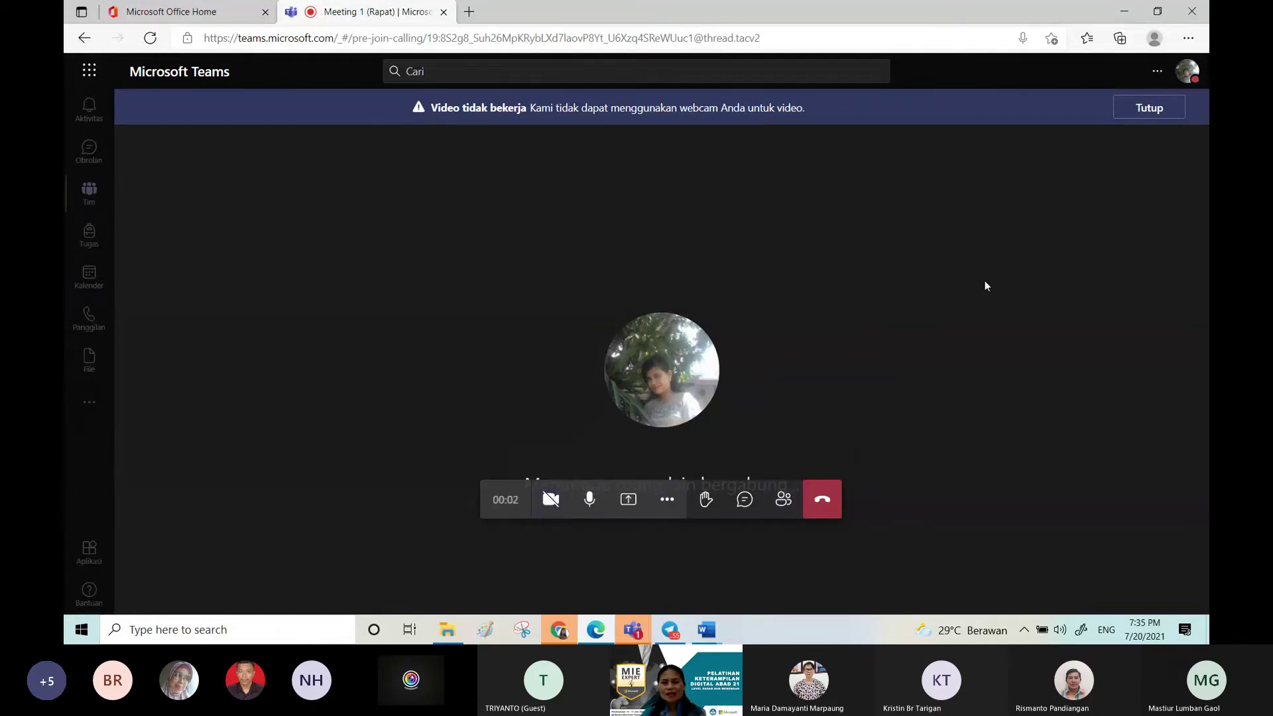
click(560, 503)
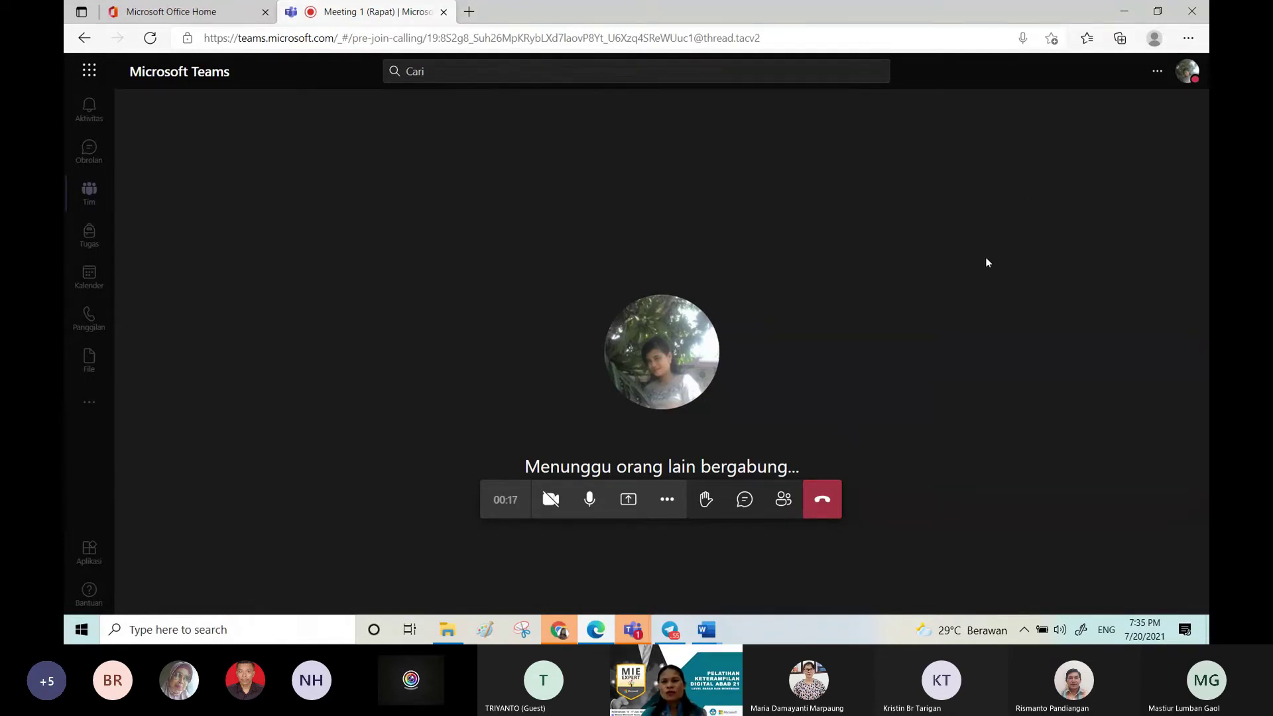
click(1157, 74)
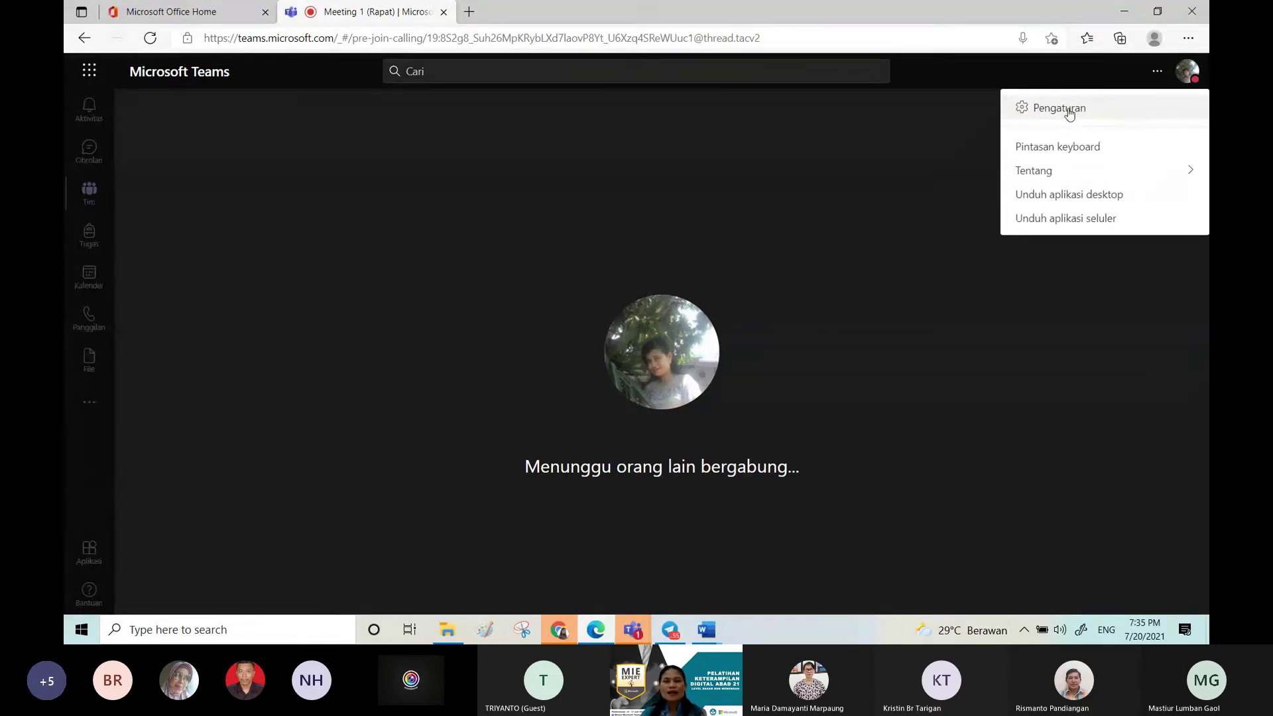
mouse_move(897, 282)
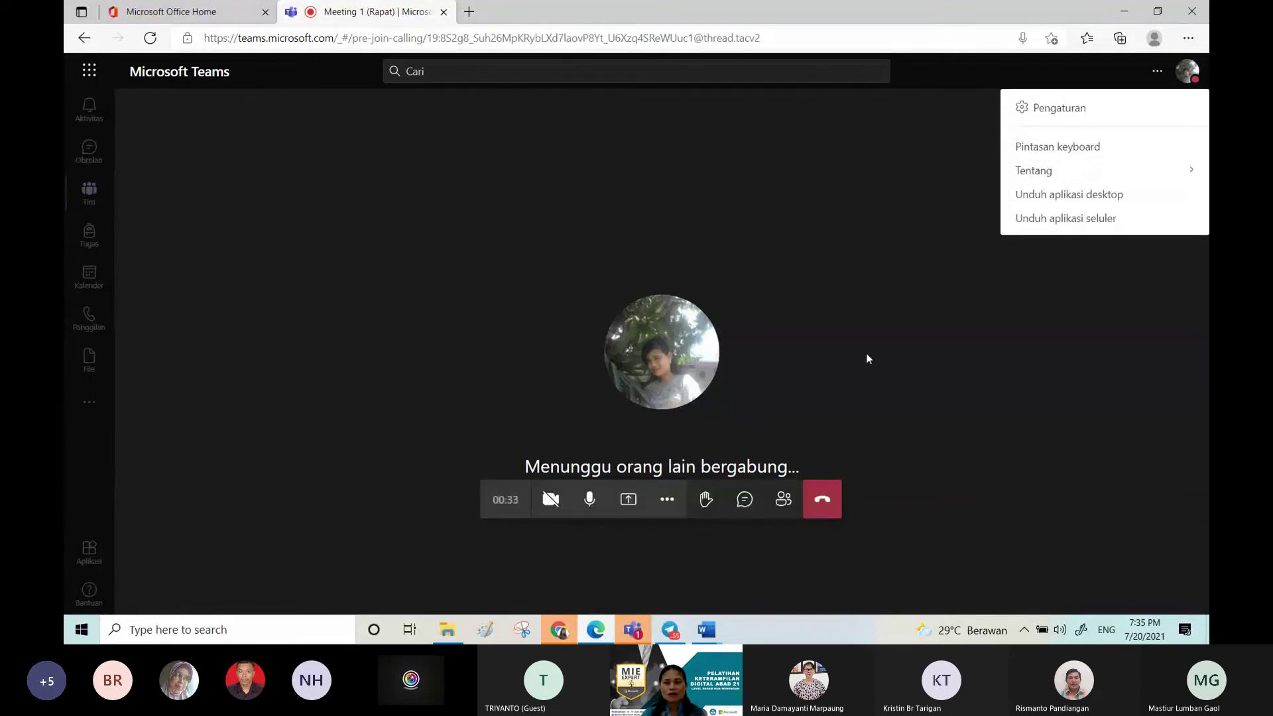
click(828, 501)
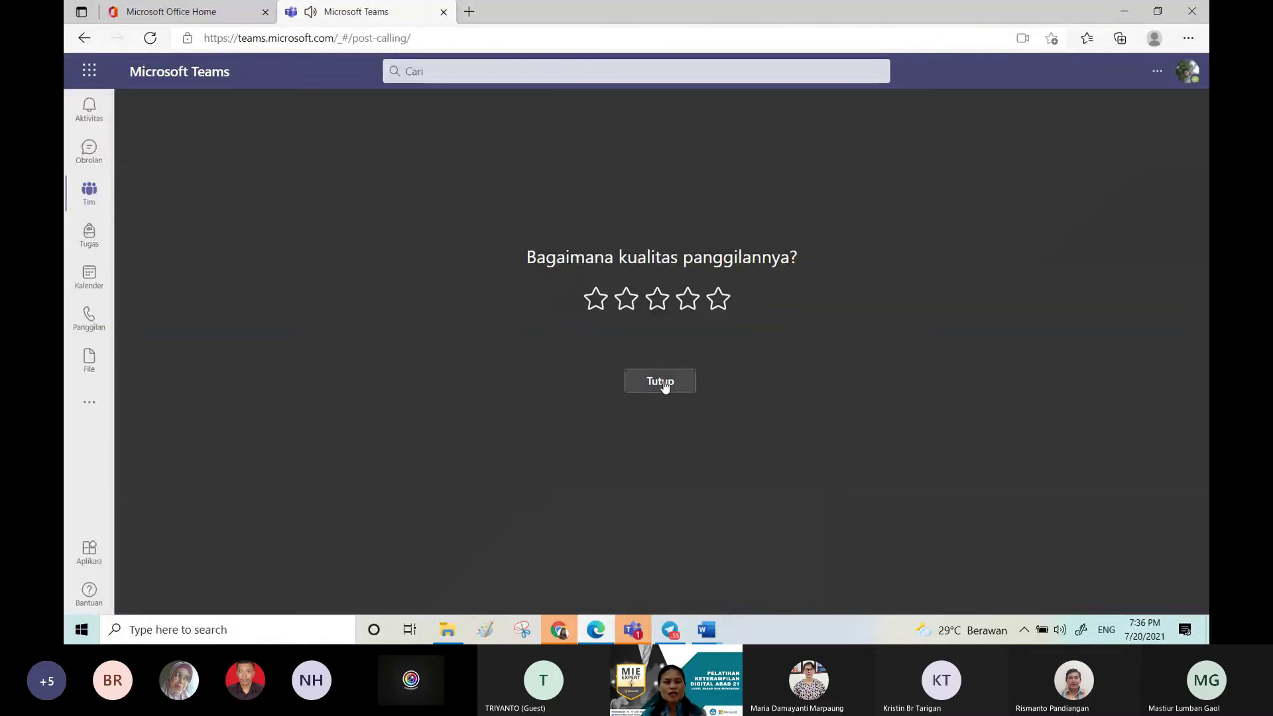
Step: Dismiss the call-quality rating and open the GURU INOVATIF team's options menu
click(661, 380)
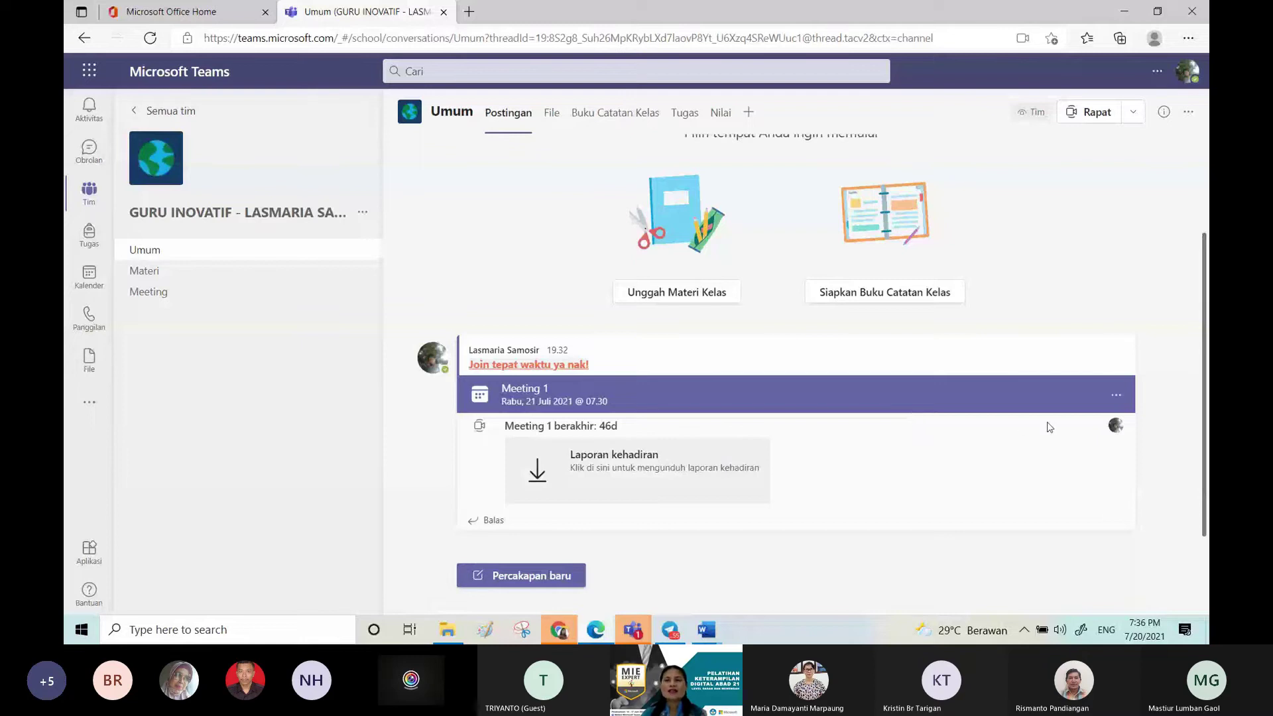
mouse_move(1205, 306)
mouse_down()
mouse_move(1200, 189)
mouse_move(1205, 305)
mouse_up()
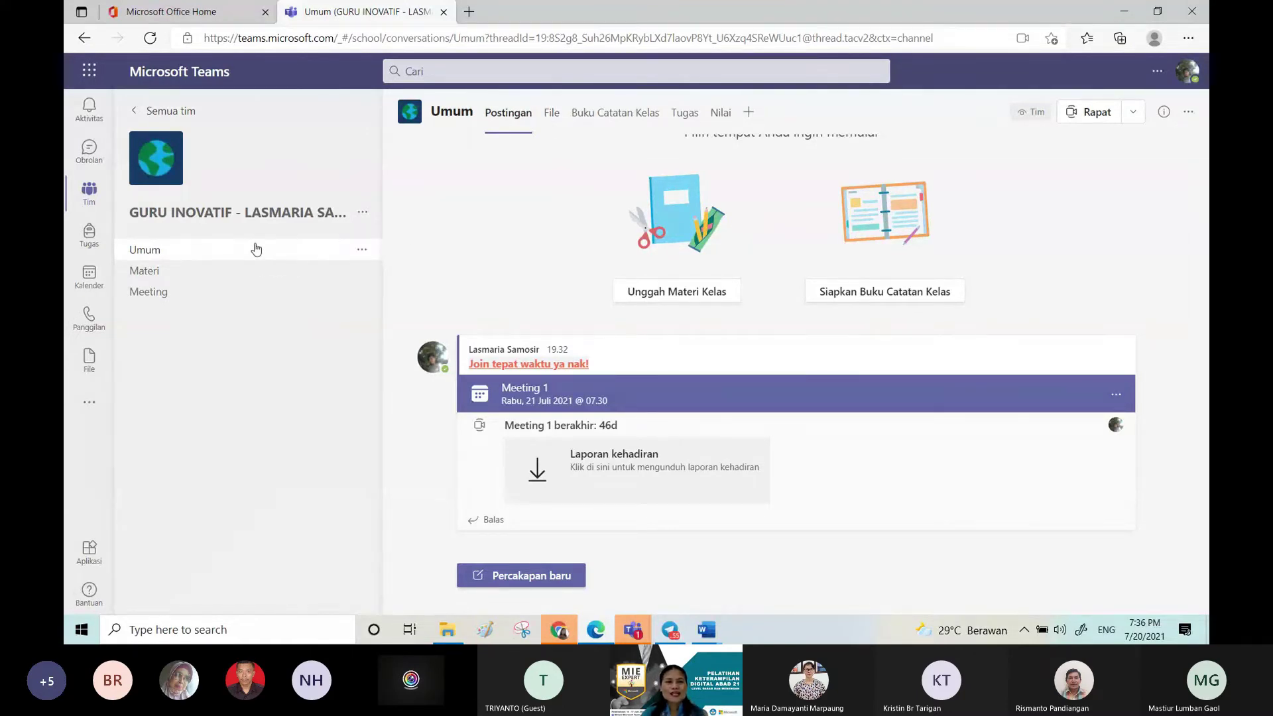
click(362, 213)
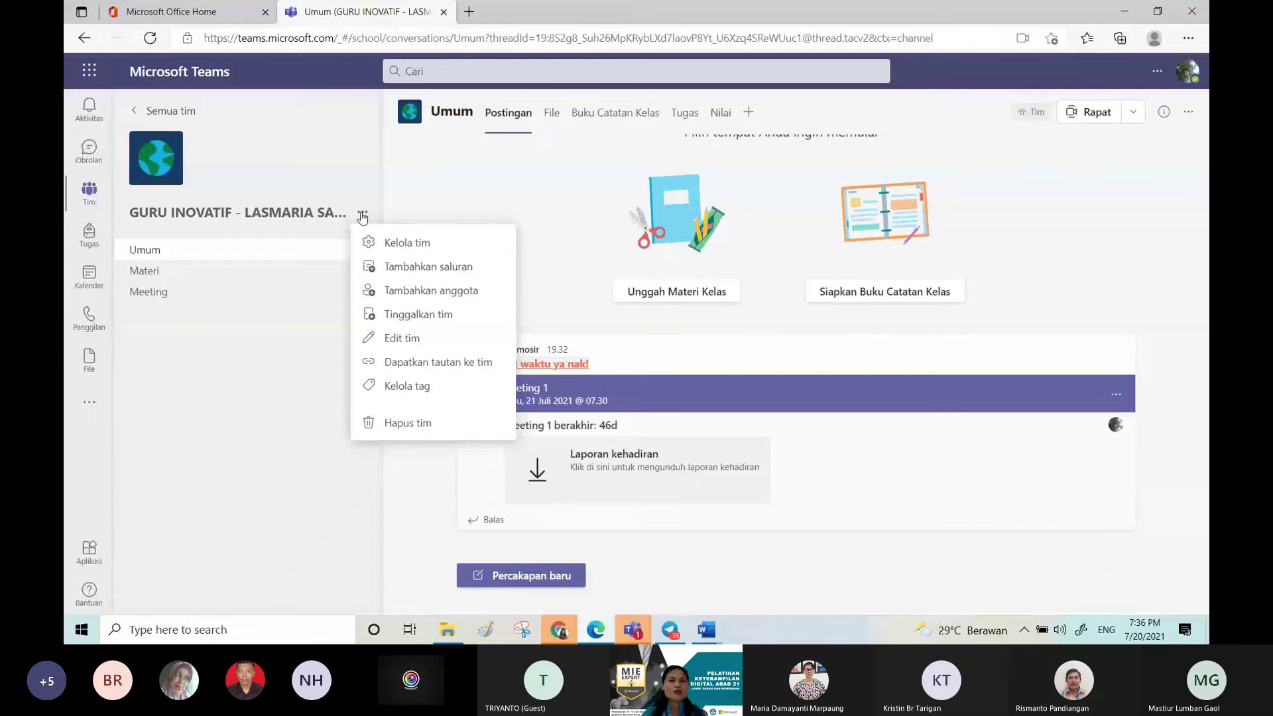
click(375, 273)
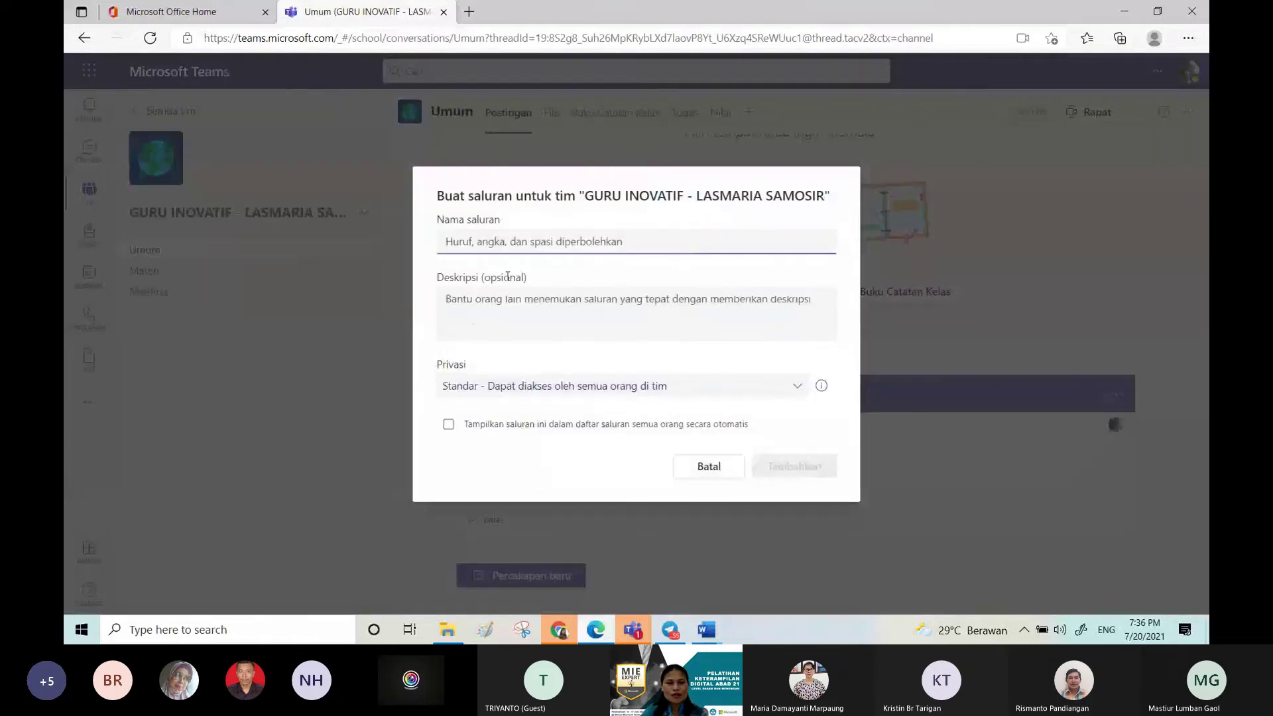
Step: Create a channel named Tugas in GURU INOVATIF, then return to Umum
click(547, 240)
text(Tugas)
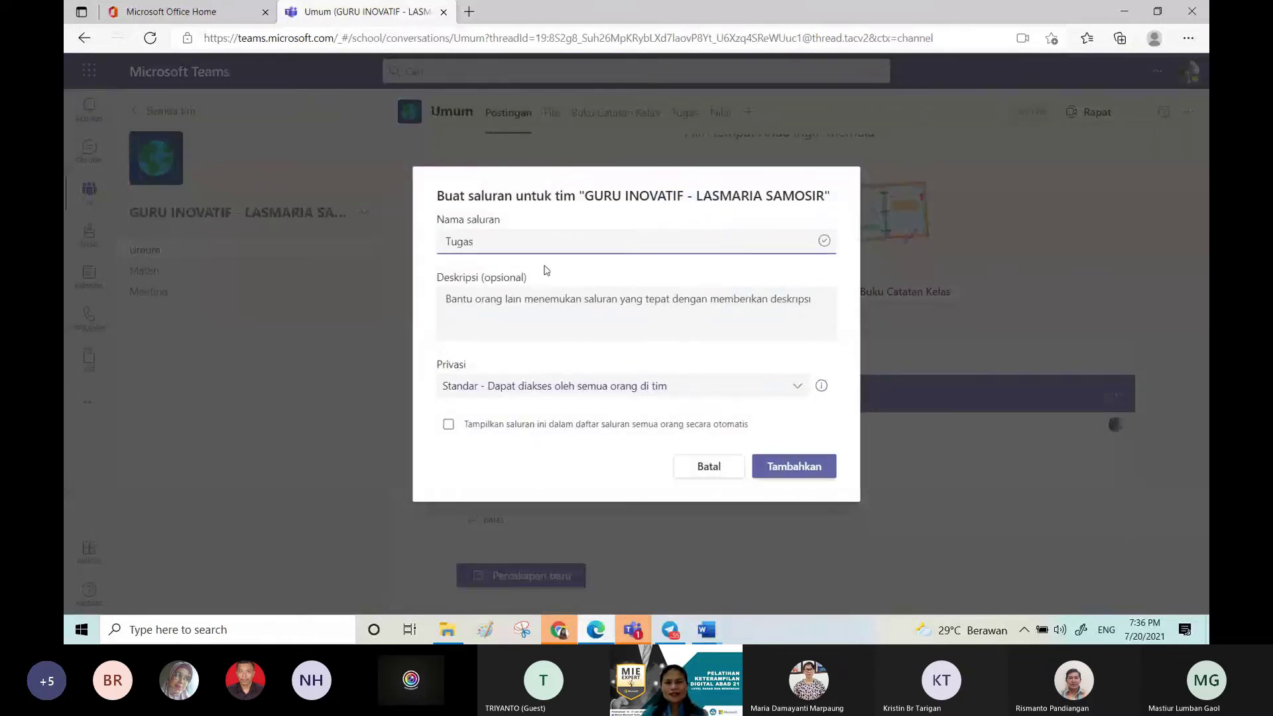
click(788, 467)
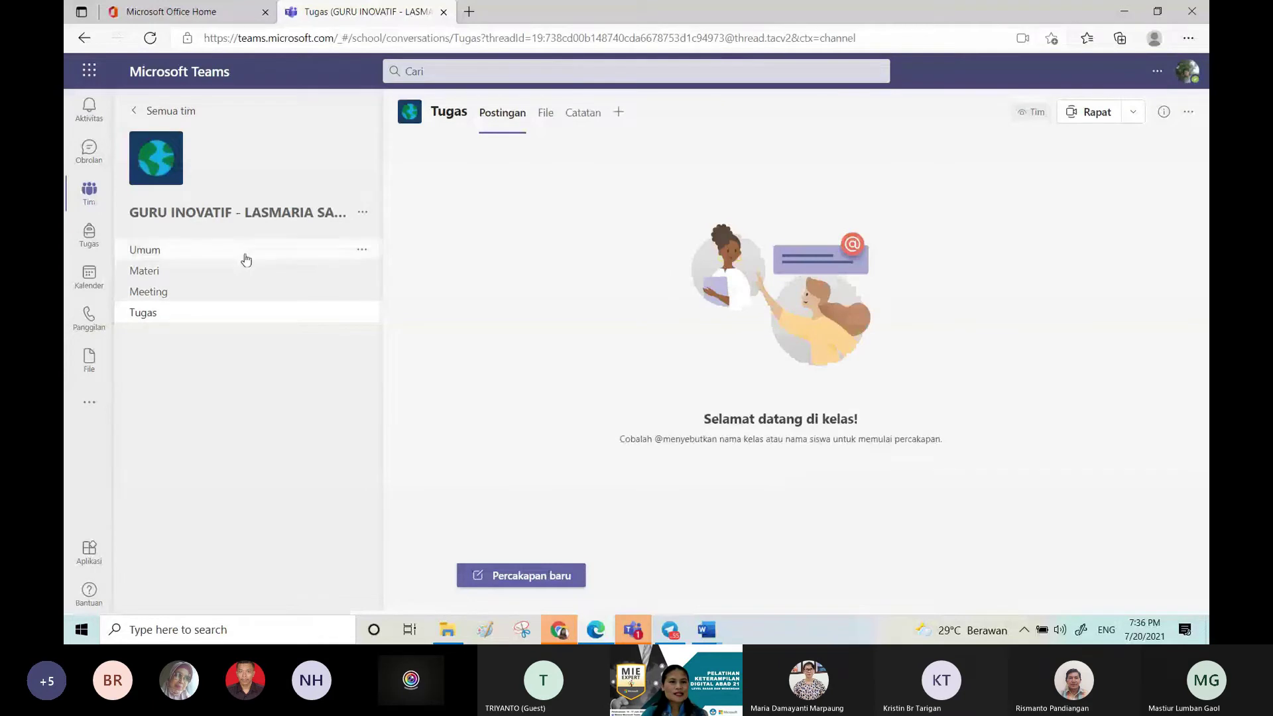
click(253, 251)
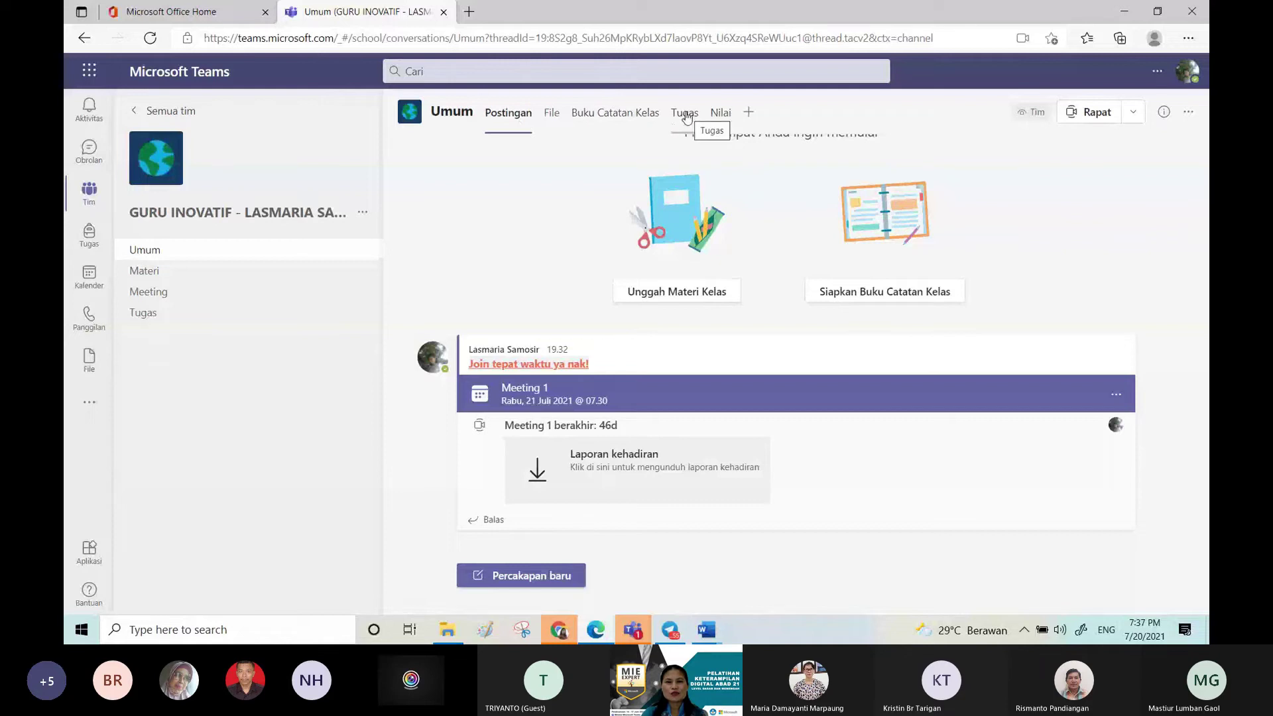
Step: Create a new assignment in Umum's Tugas tab titled Latihan, leaving instructions empty
click(682, 117)
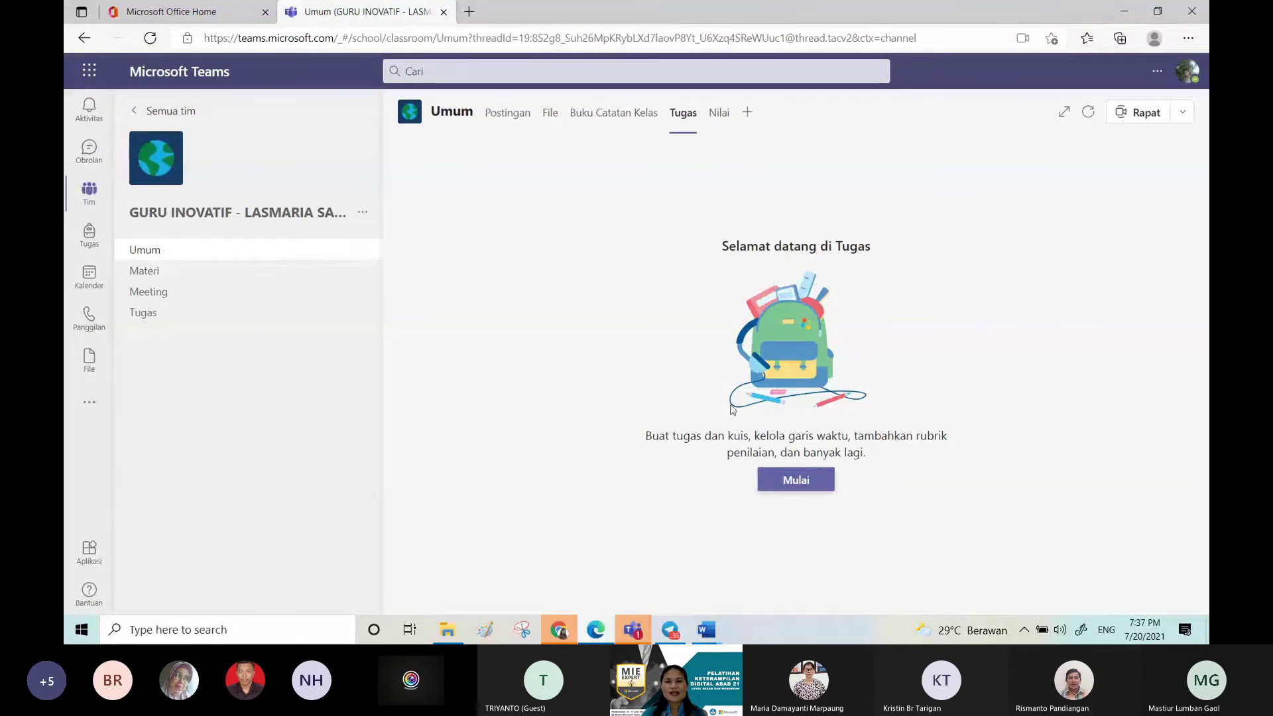
click(789, 476)
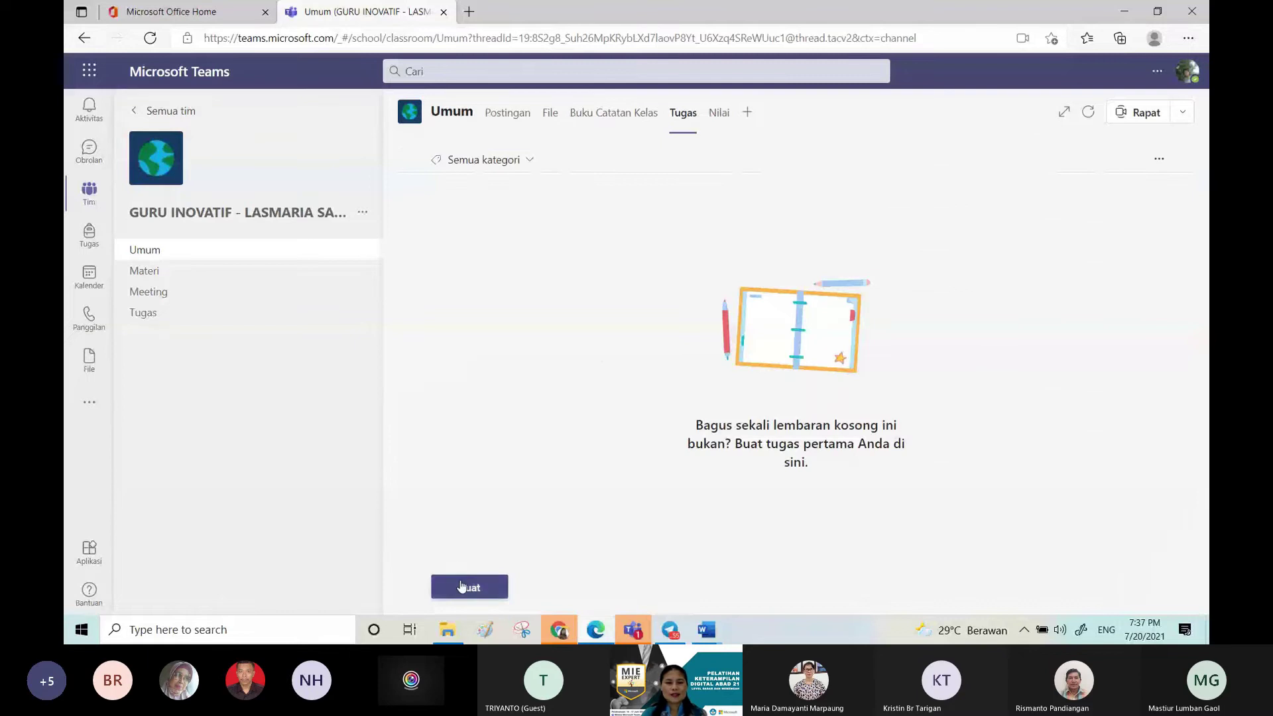
click(462, 586)
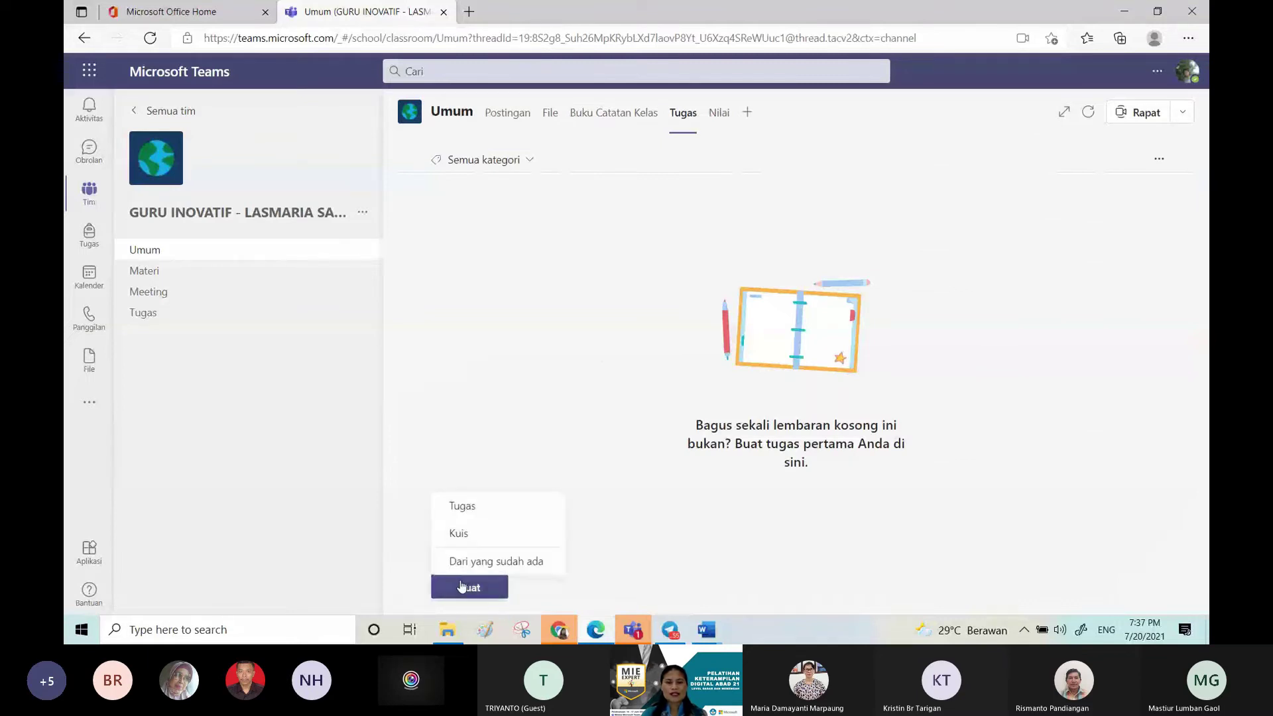
click(476, 507)
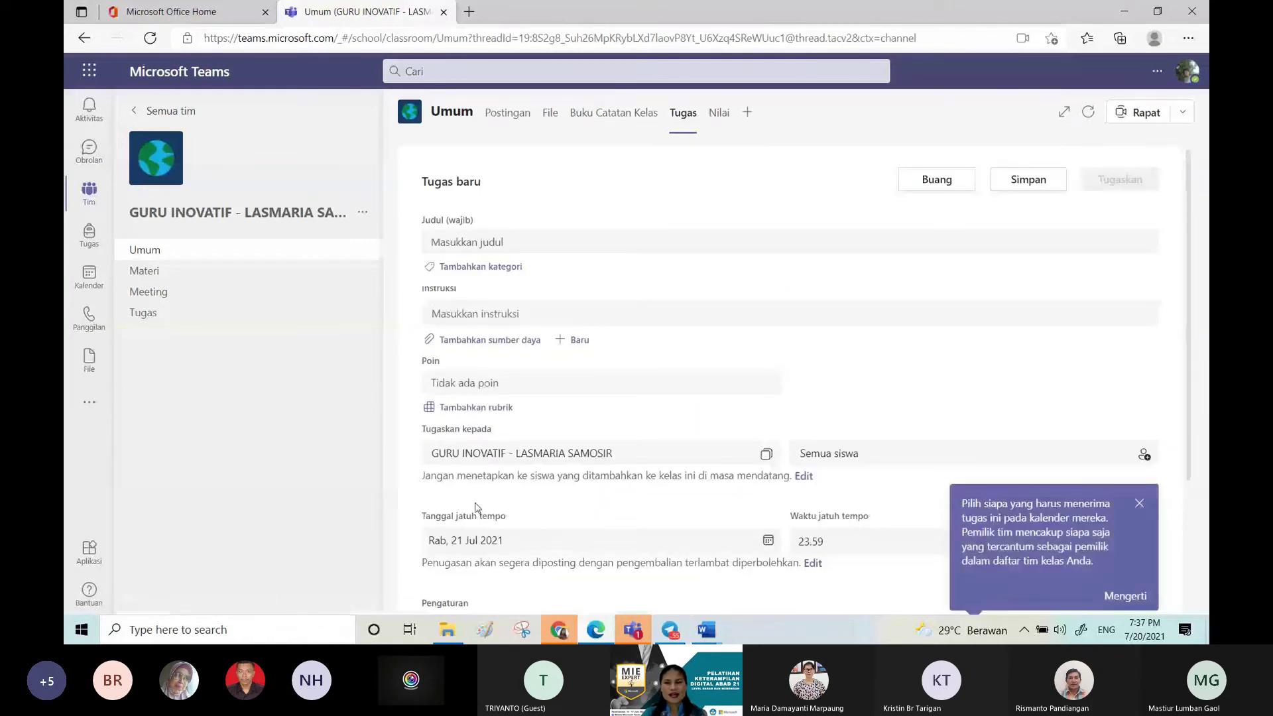
click(547, 242)
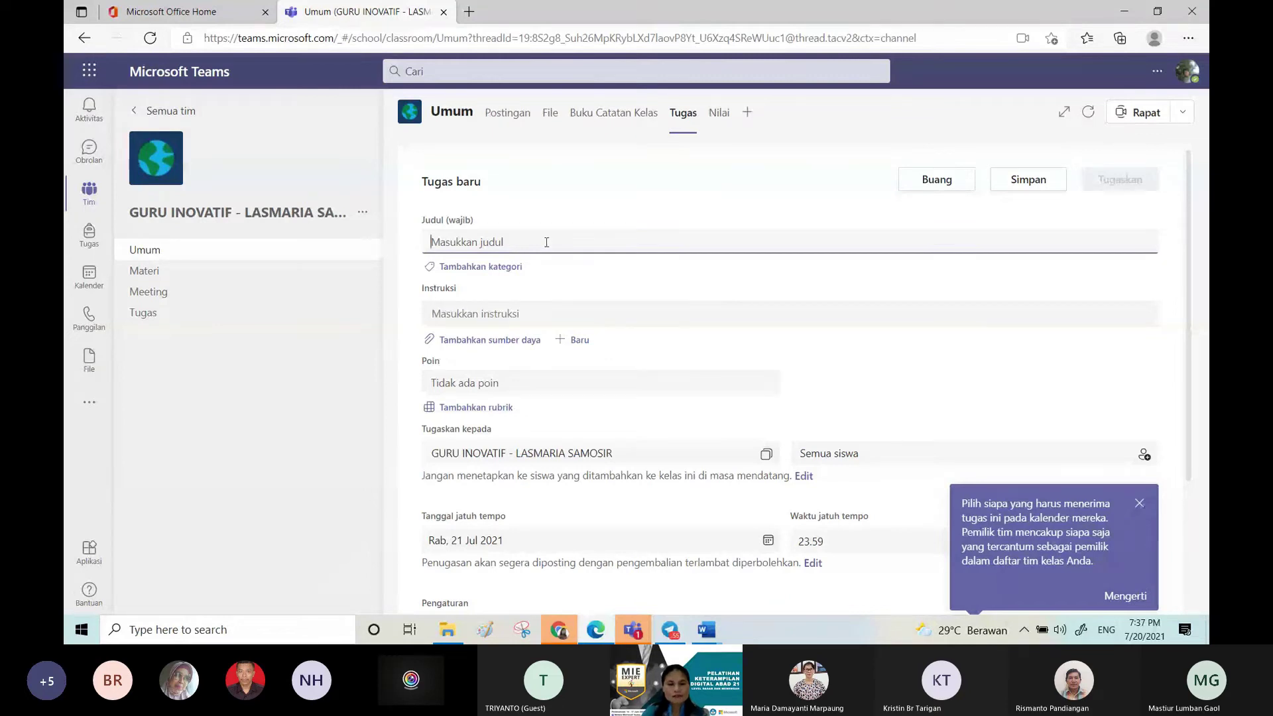
text(Latihan)
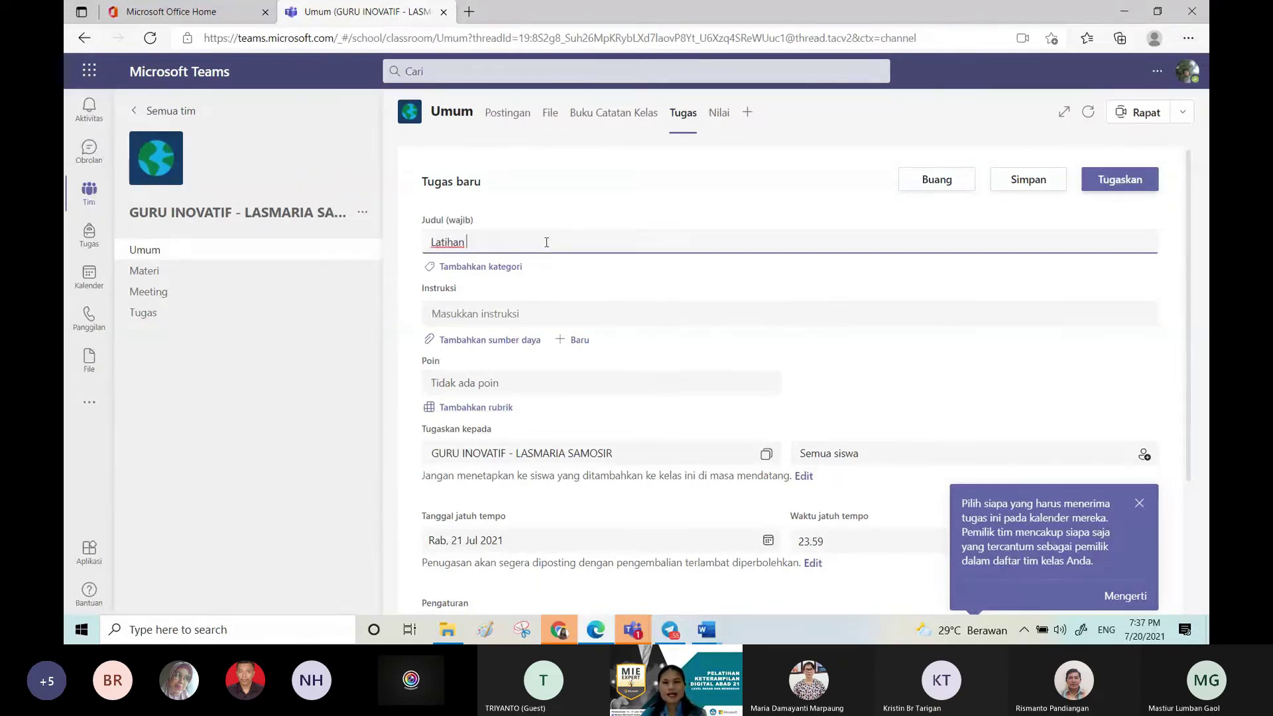
click(549, 317)
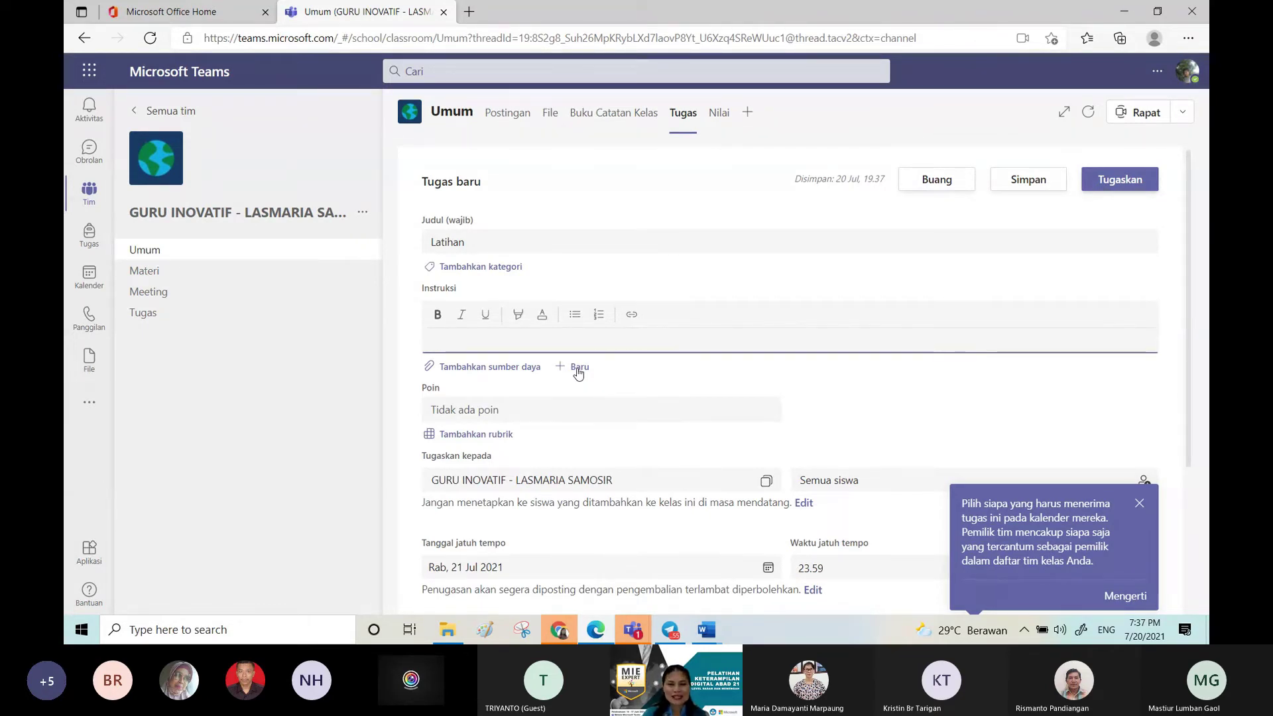
click(579, 371)
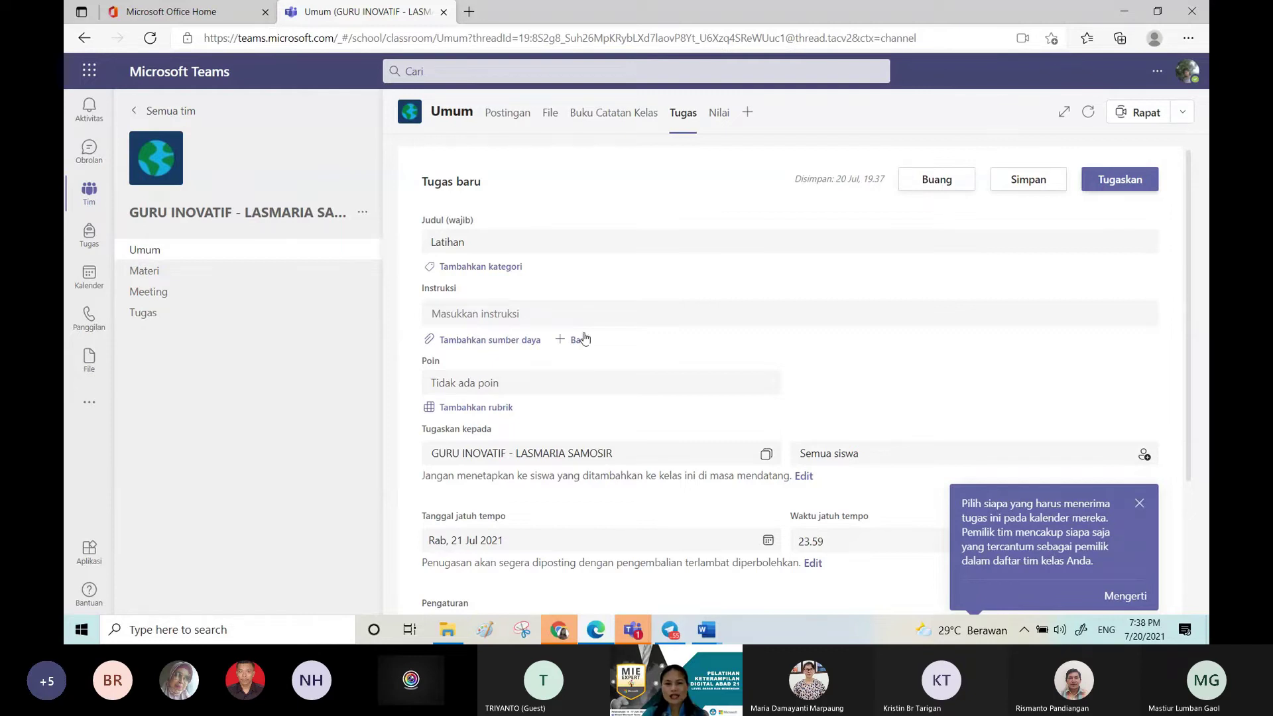
Step: Create a blank Word document named LKPM as an assignment resource
click(581, 339)
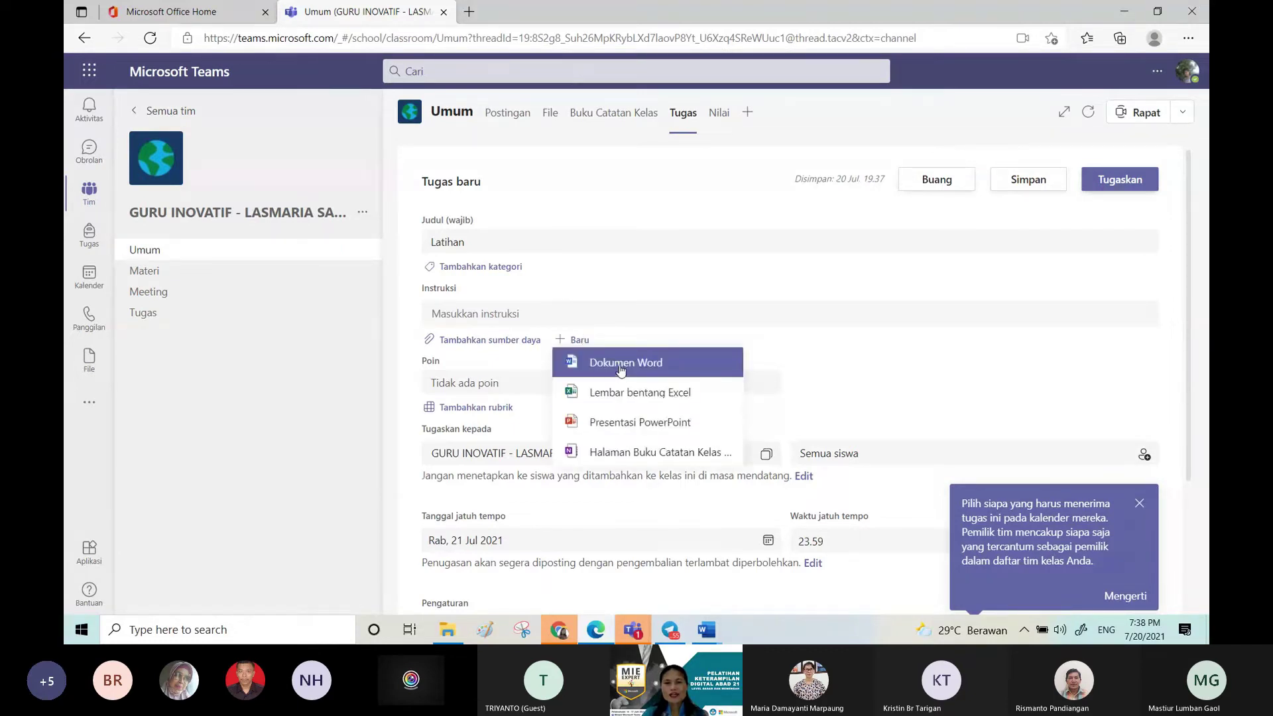
click(621, 371)
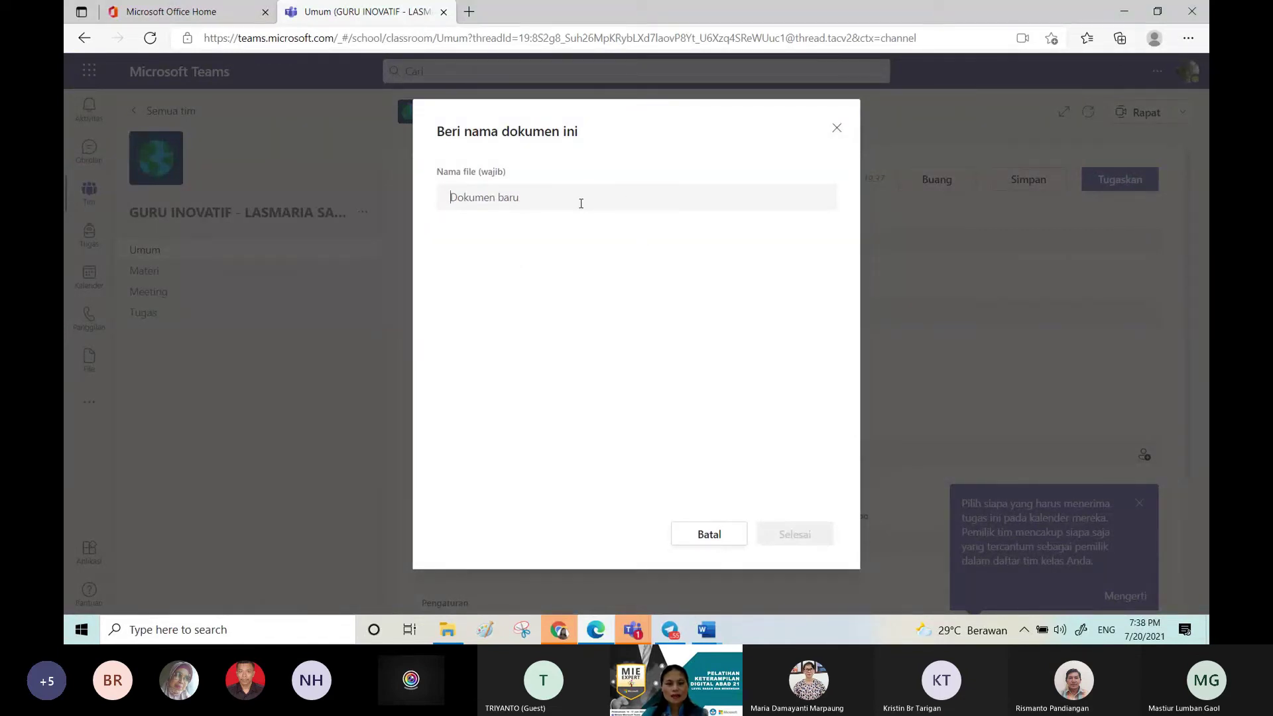
text(LKPM)
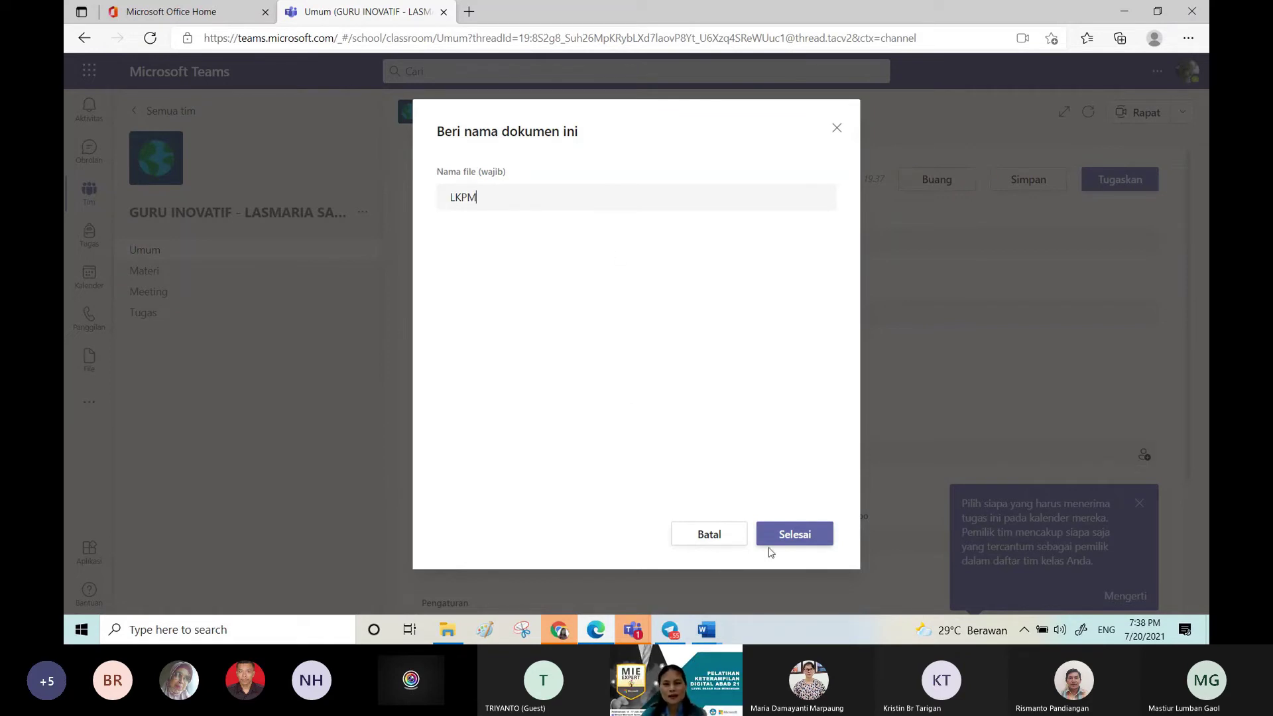
click(799, 532)
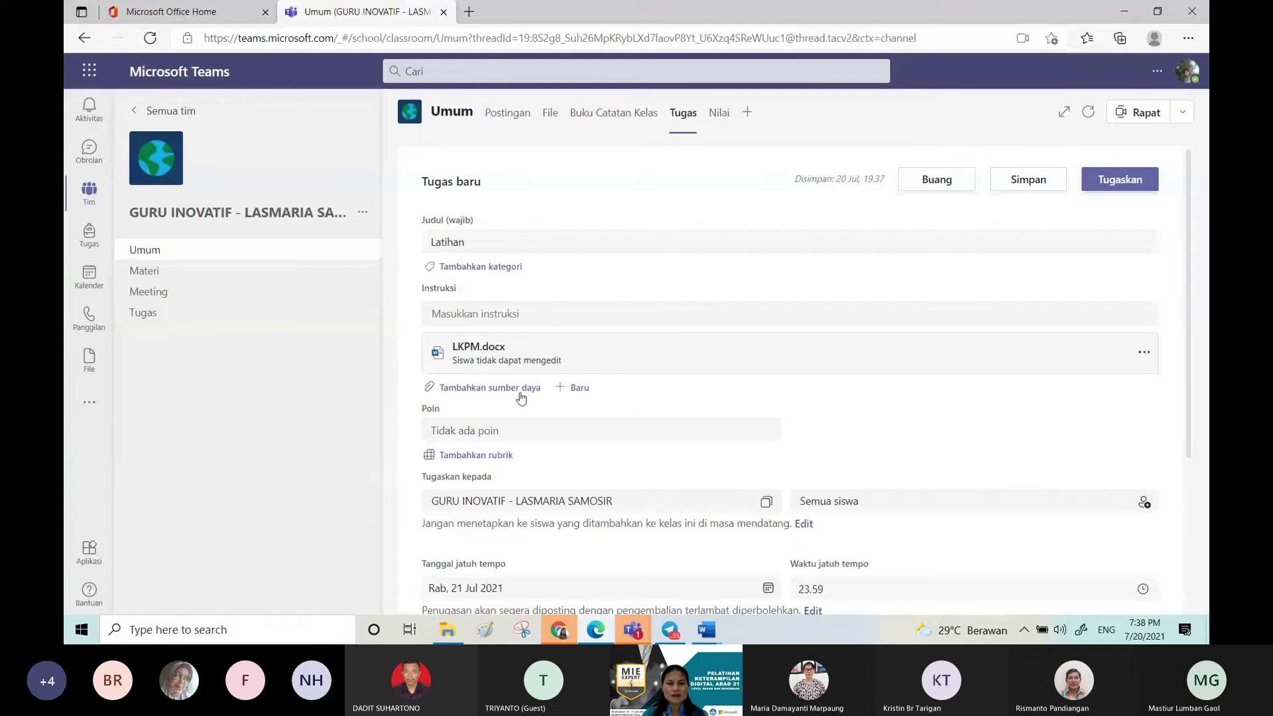
click(500, 394)
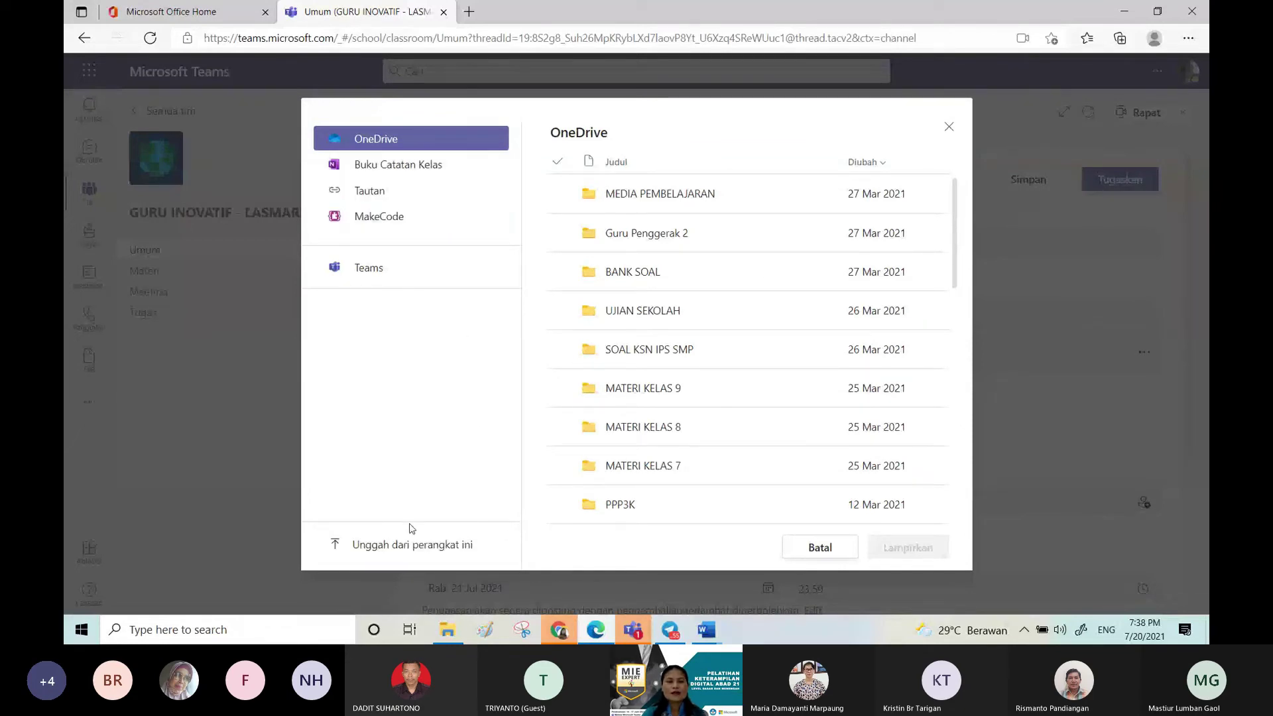
Step: Upload LKPM KEGIATAN KONSUMSI.docx from D: Documents\BAHAN DESIMINASI as a resource
click(419, 550)
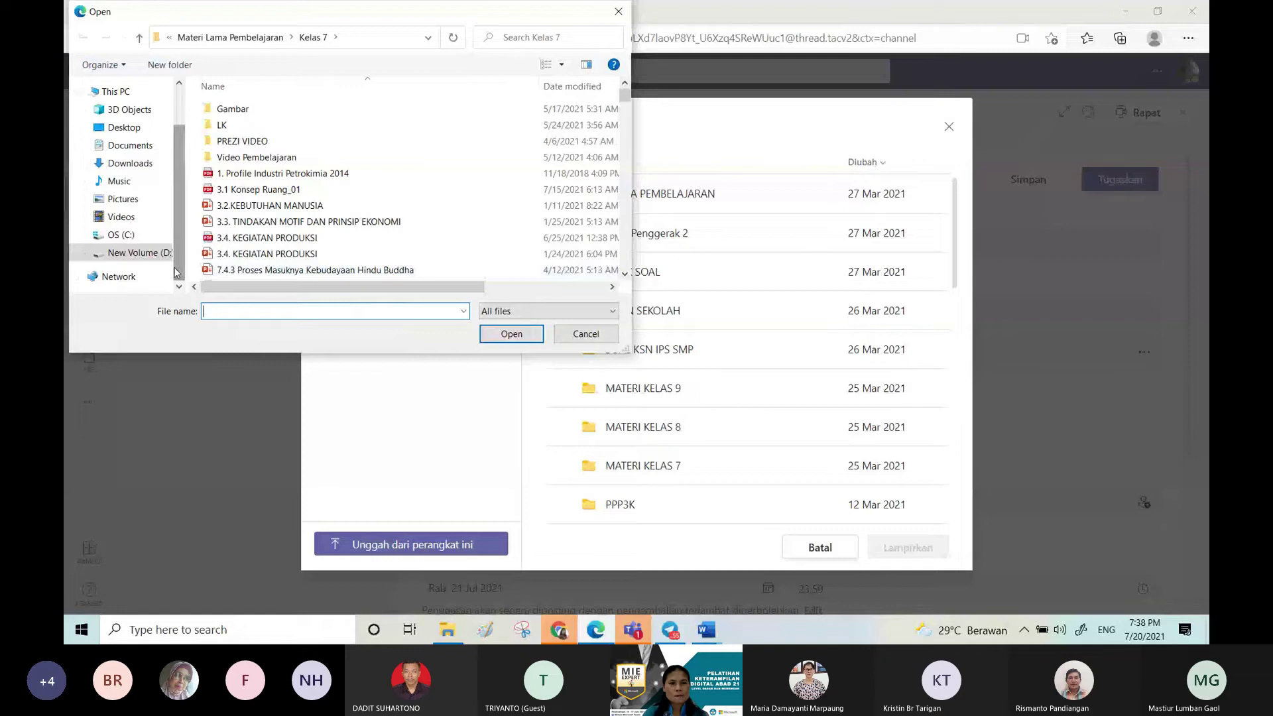
click(132, 276)
click(149, 149)
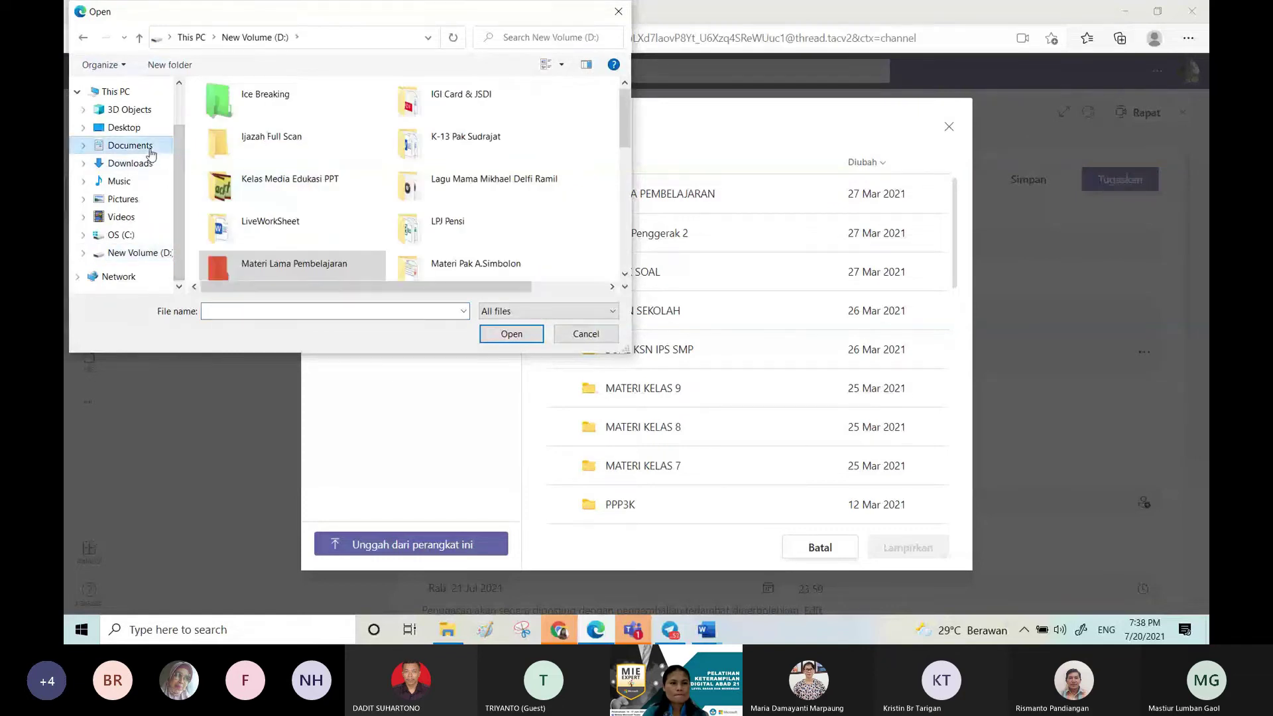
double_click(259, 125)
click(262, 126)
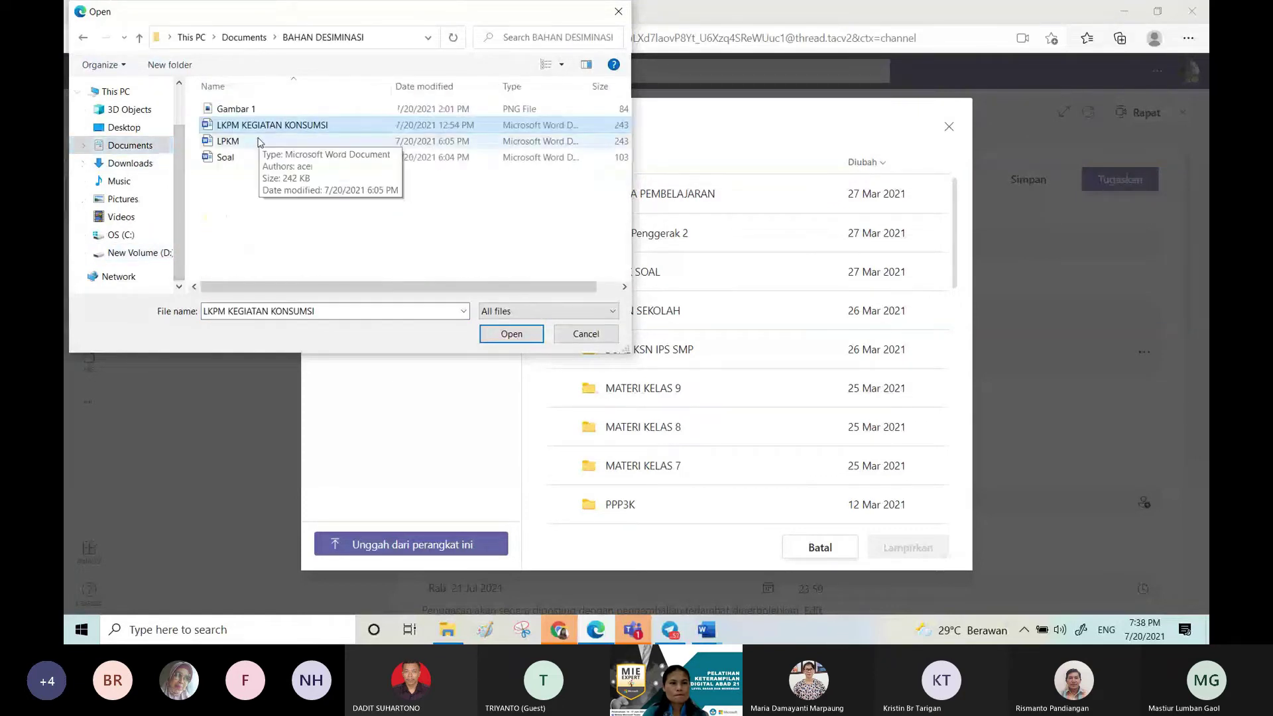
click(263, 128)
click(520, 334)
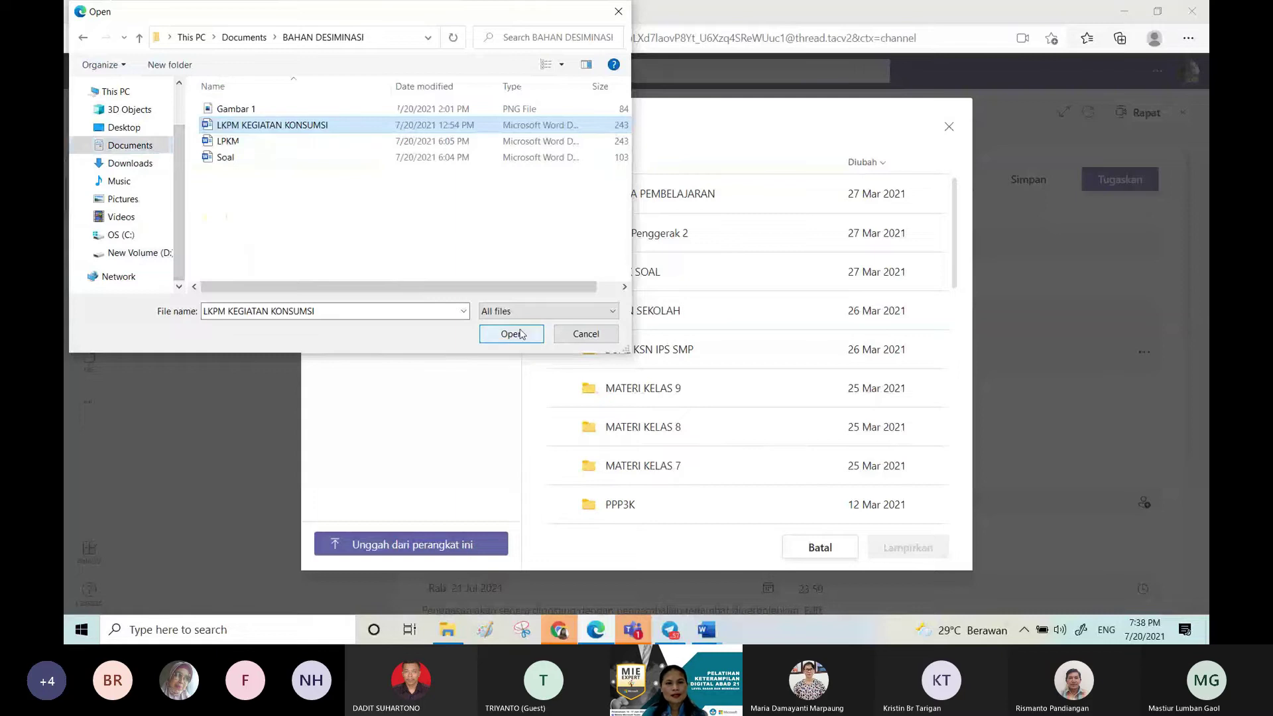
click(520, 333)
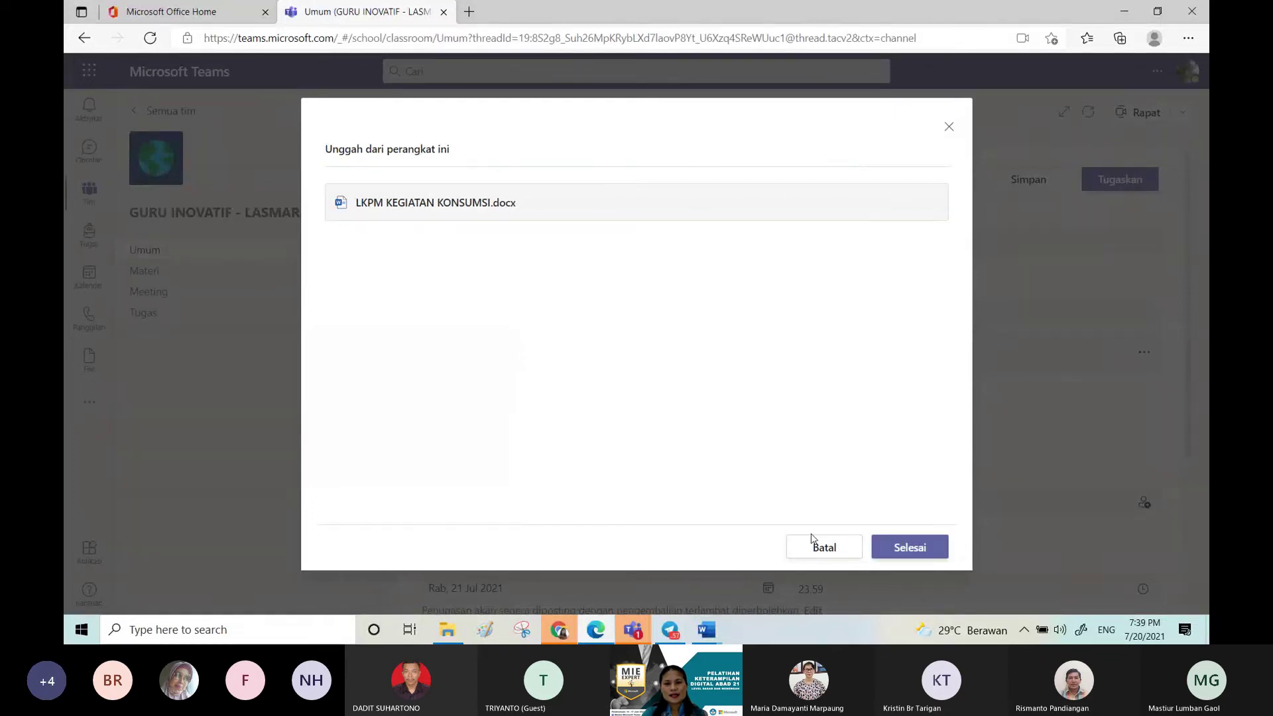
click(910, 548)
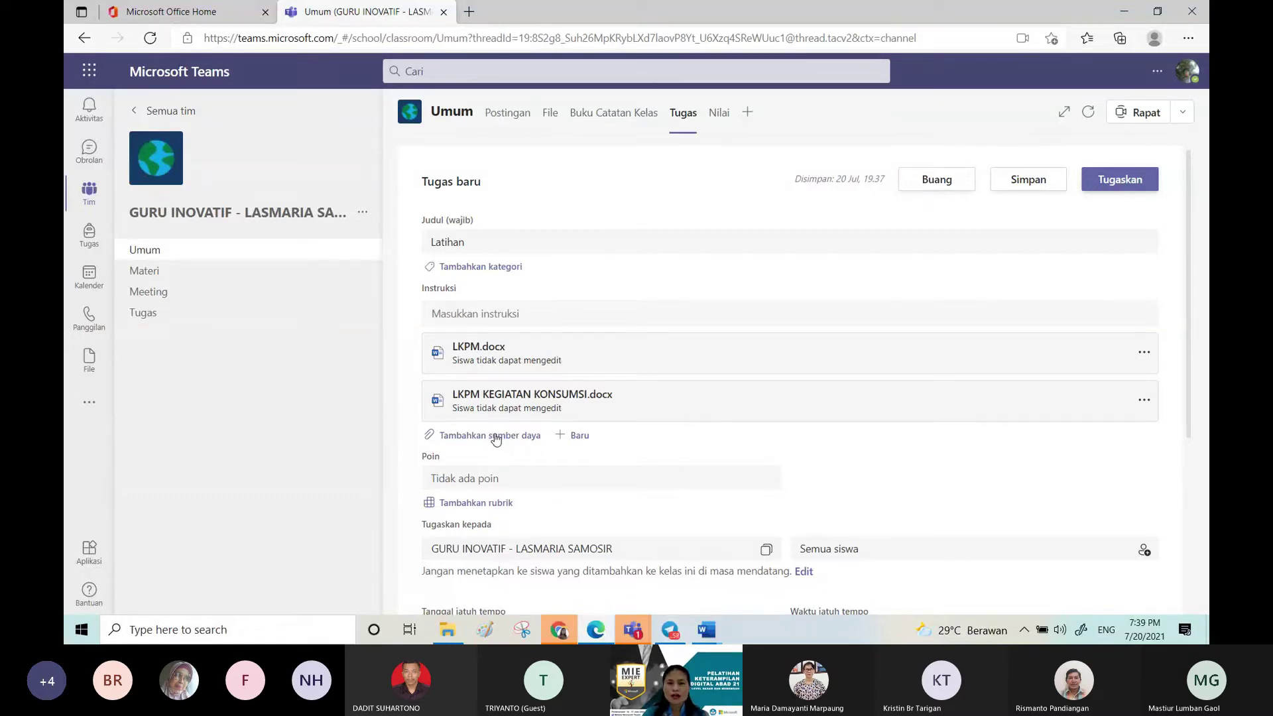
click(581, 438)
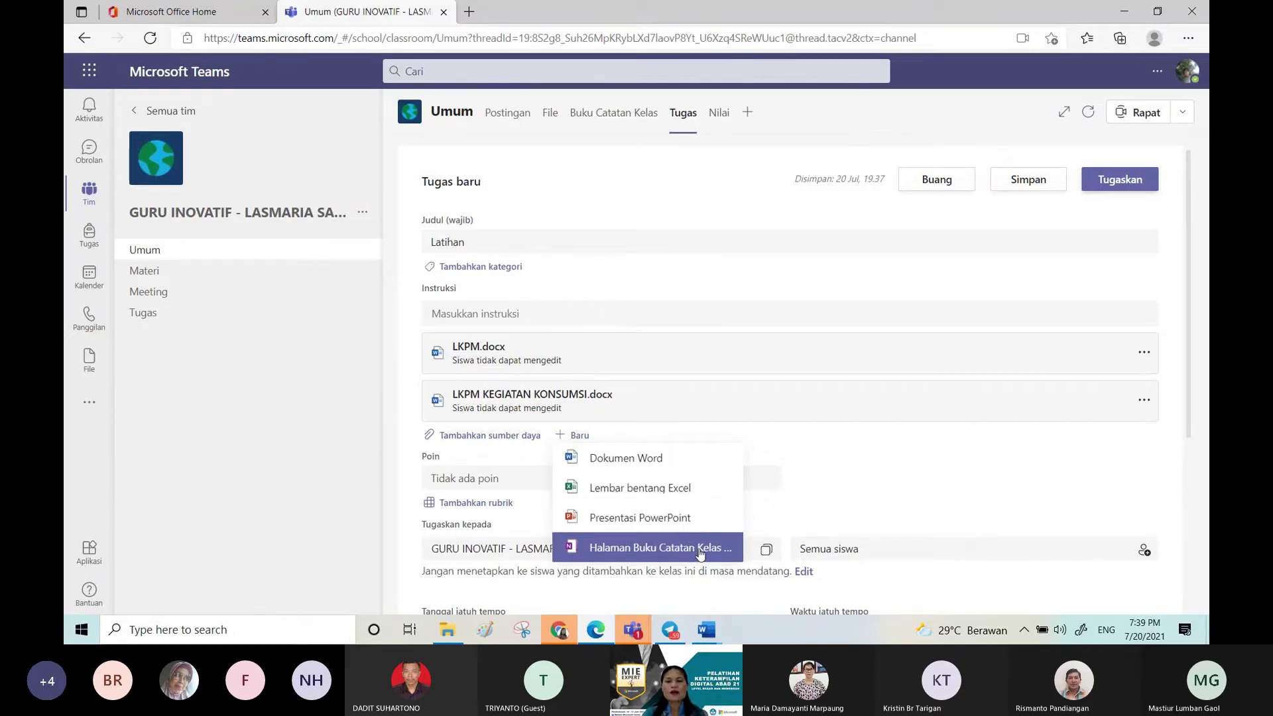
Step: Assign Latihan to all students, including those added to the class later
click(829, 439)
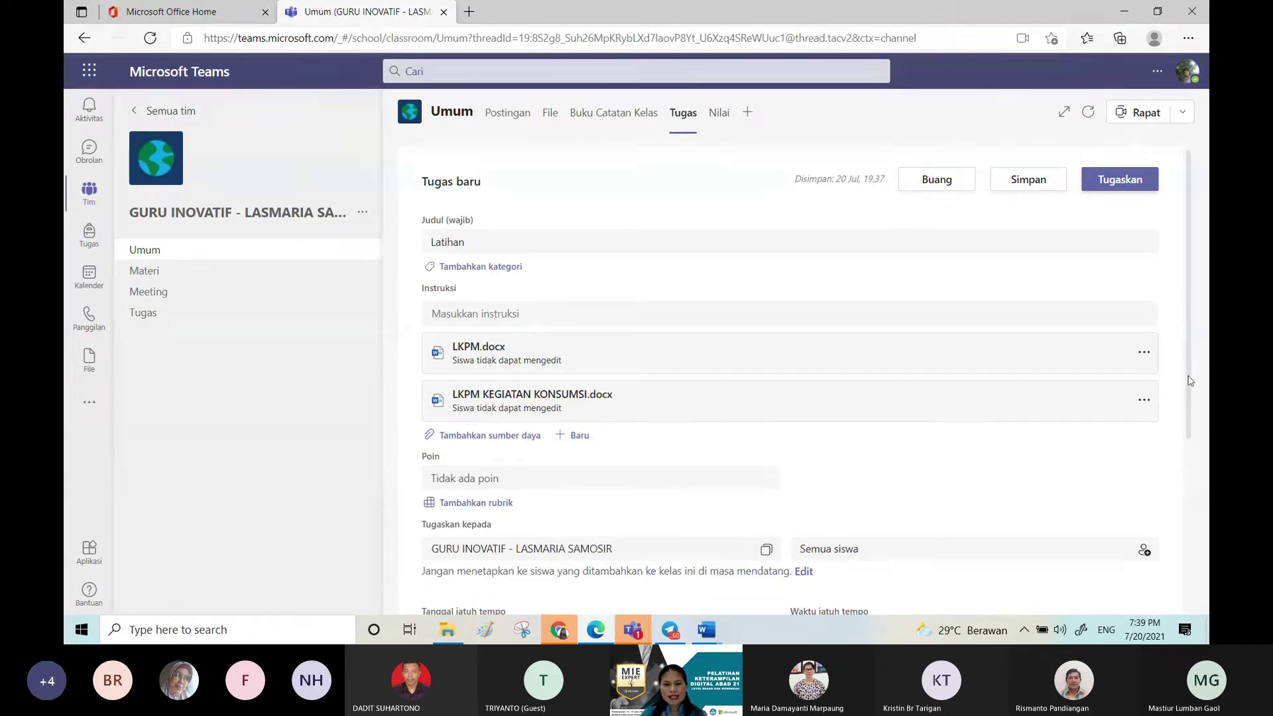
scroll(1188, 423, down, 3)
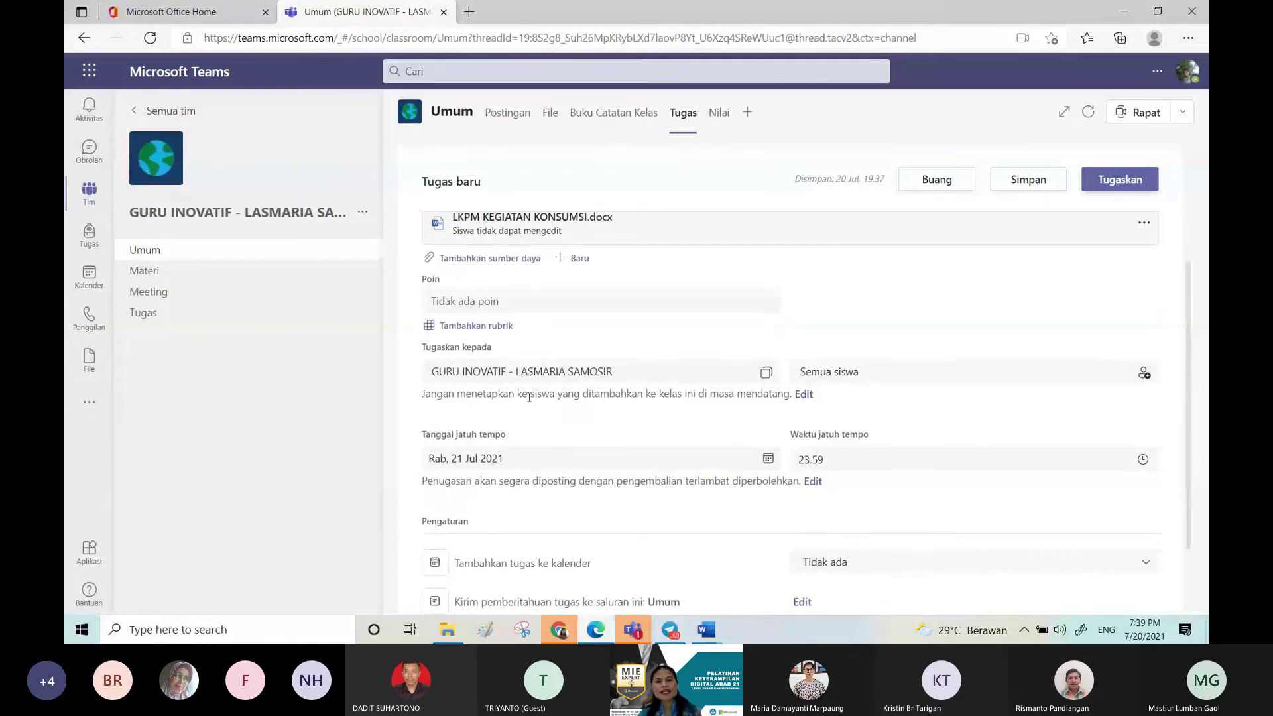
click(803, 394)
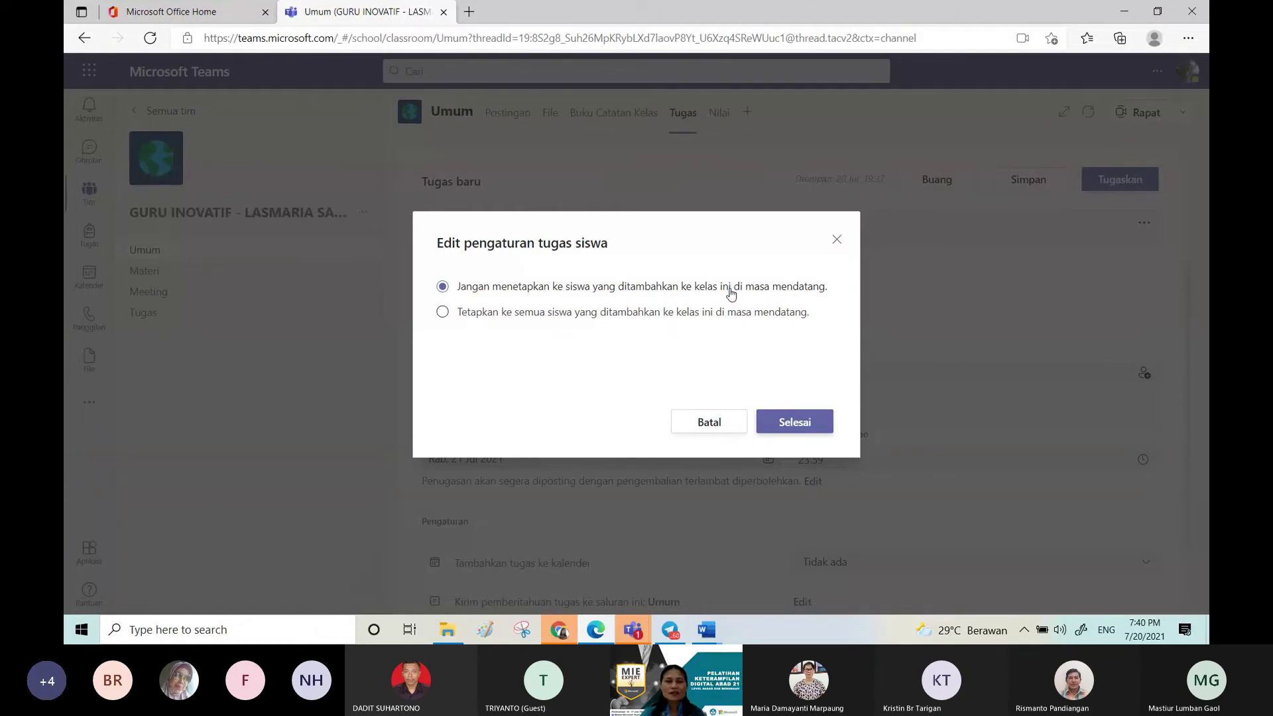
click(442, 314)
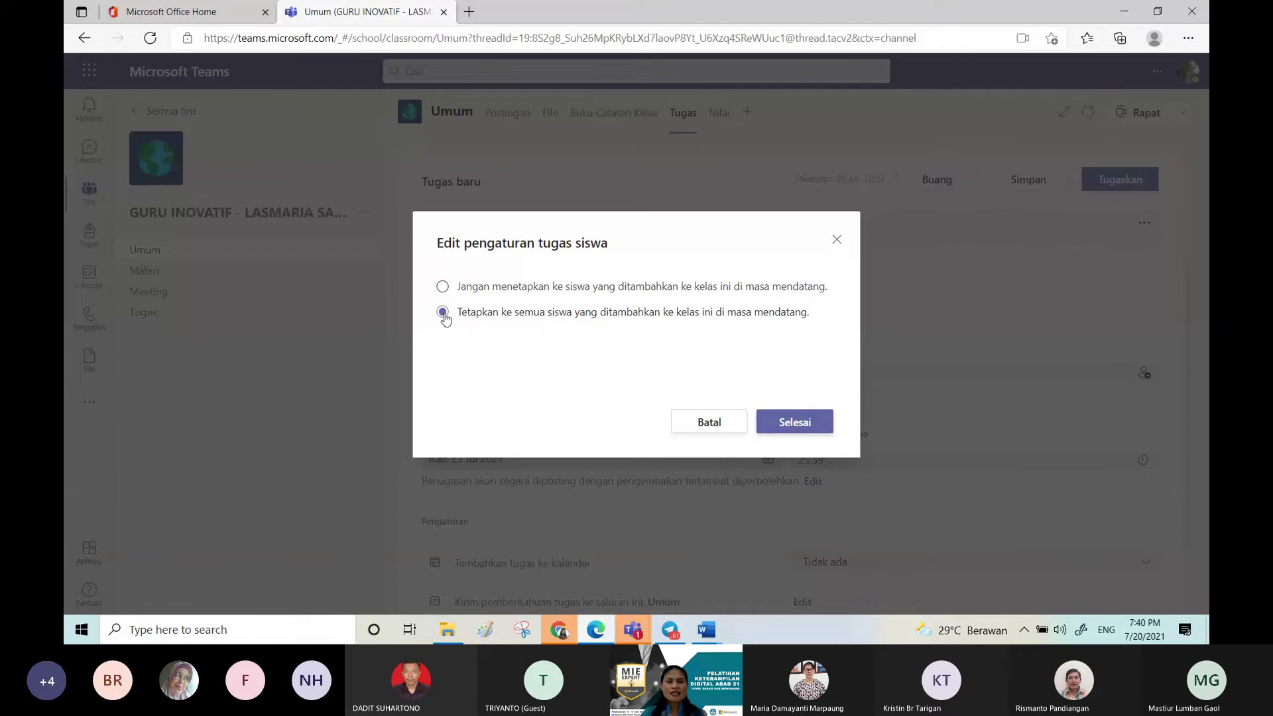
click(787, 425)
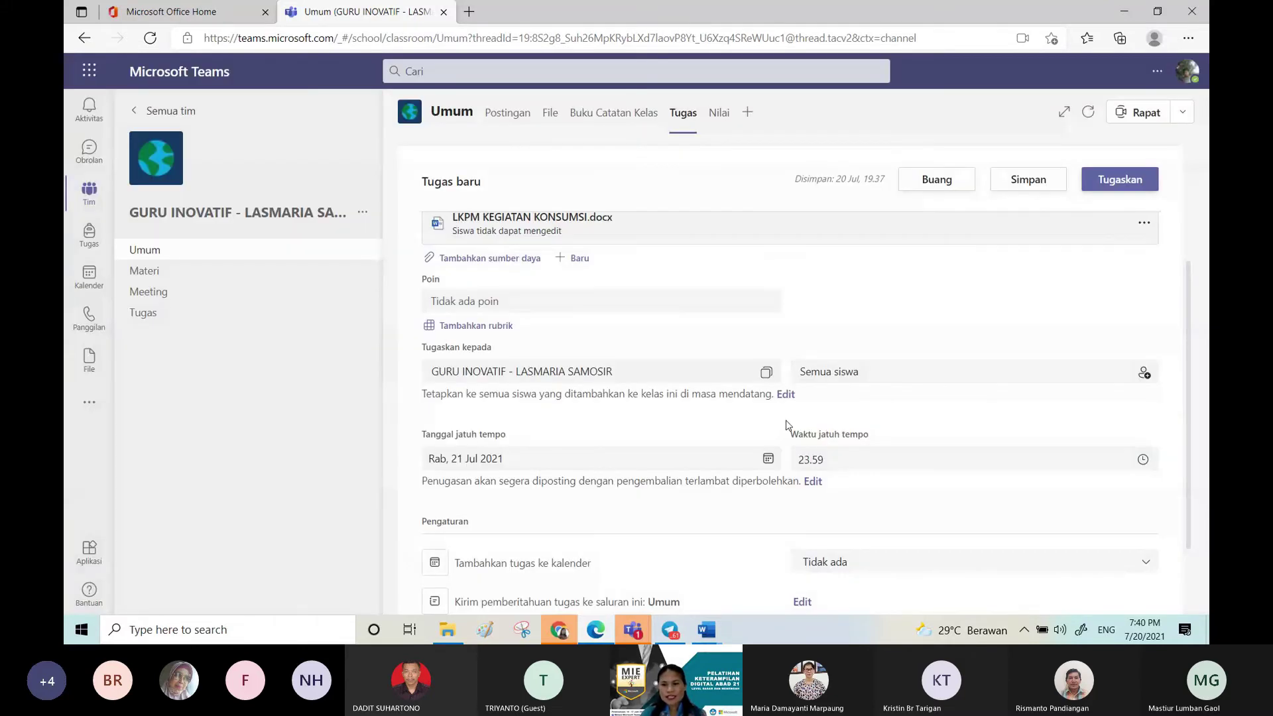
scroll(815, 418, down, 2)
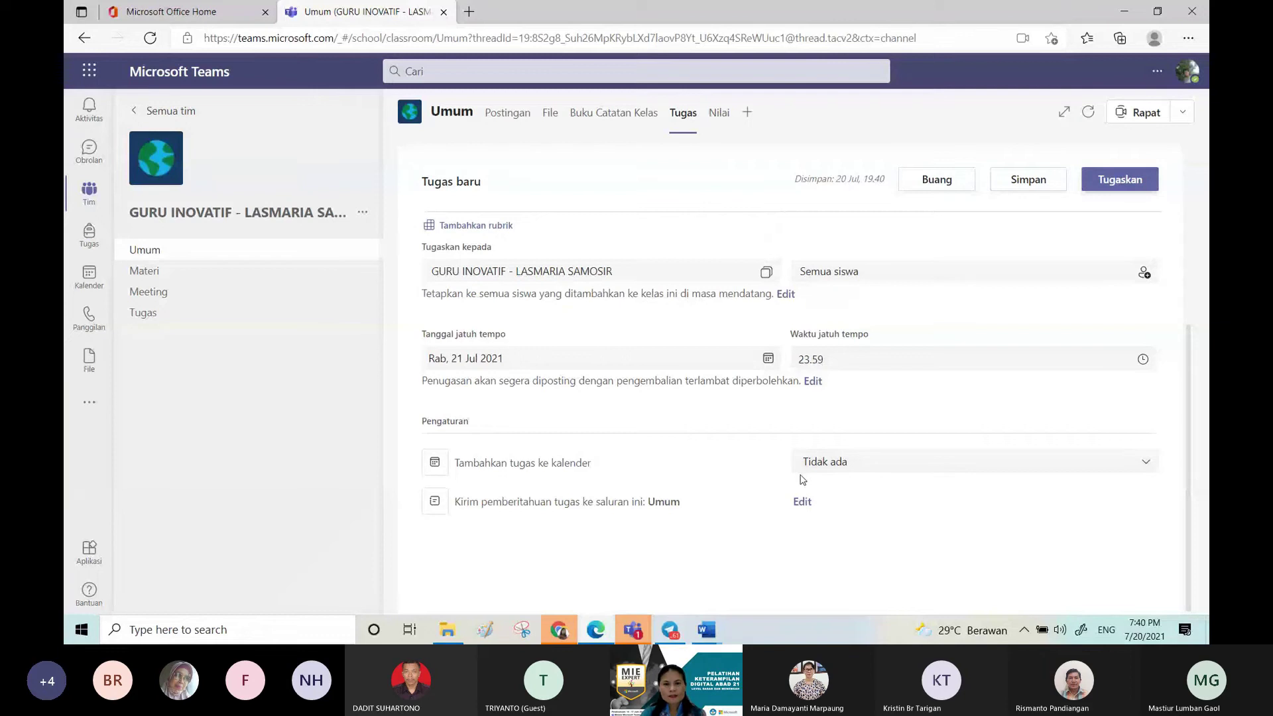
click(767, 360)
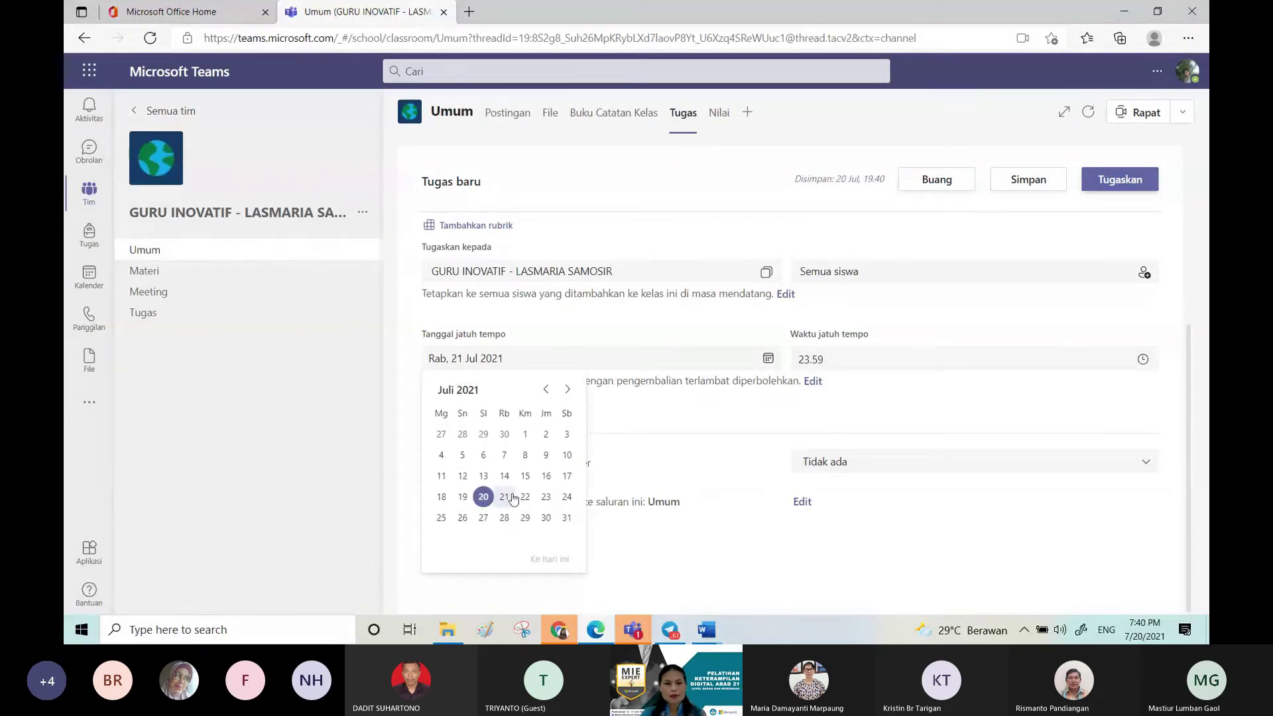
Step: Set the Latihan due date to Friday 23 Jul 2021 at 23.59
click(544, 497)
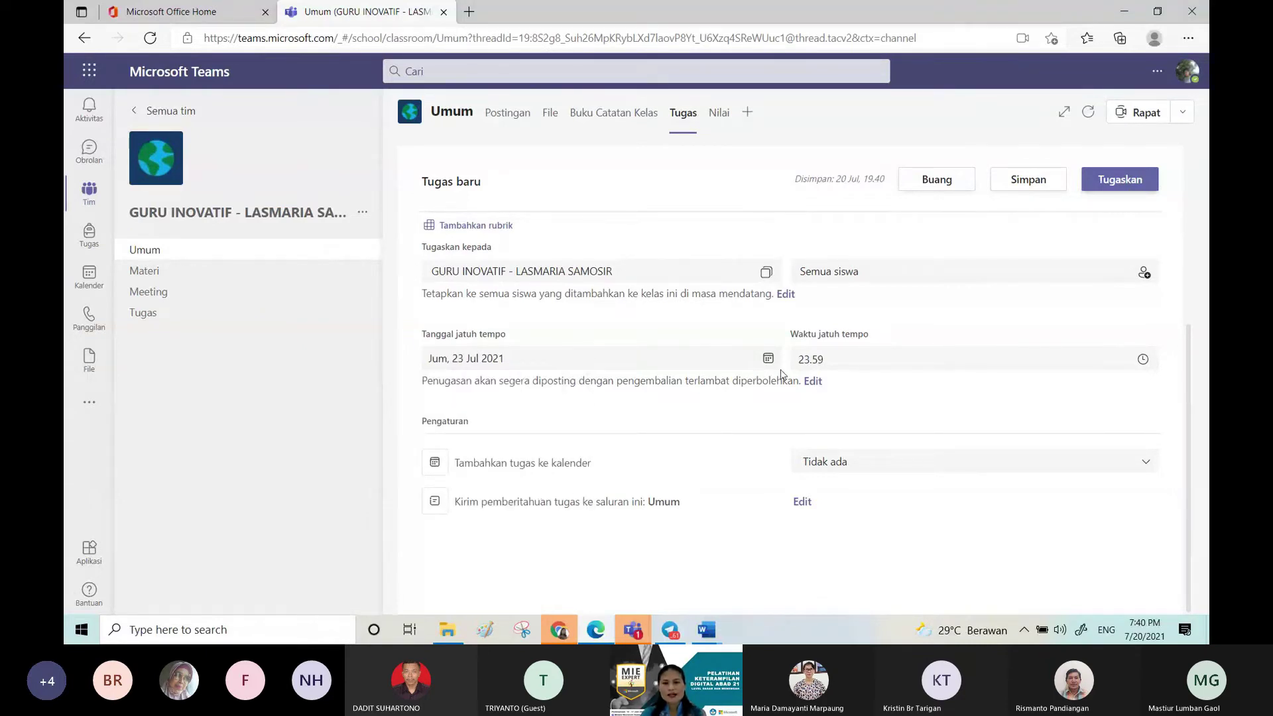
click(1143, 360)
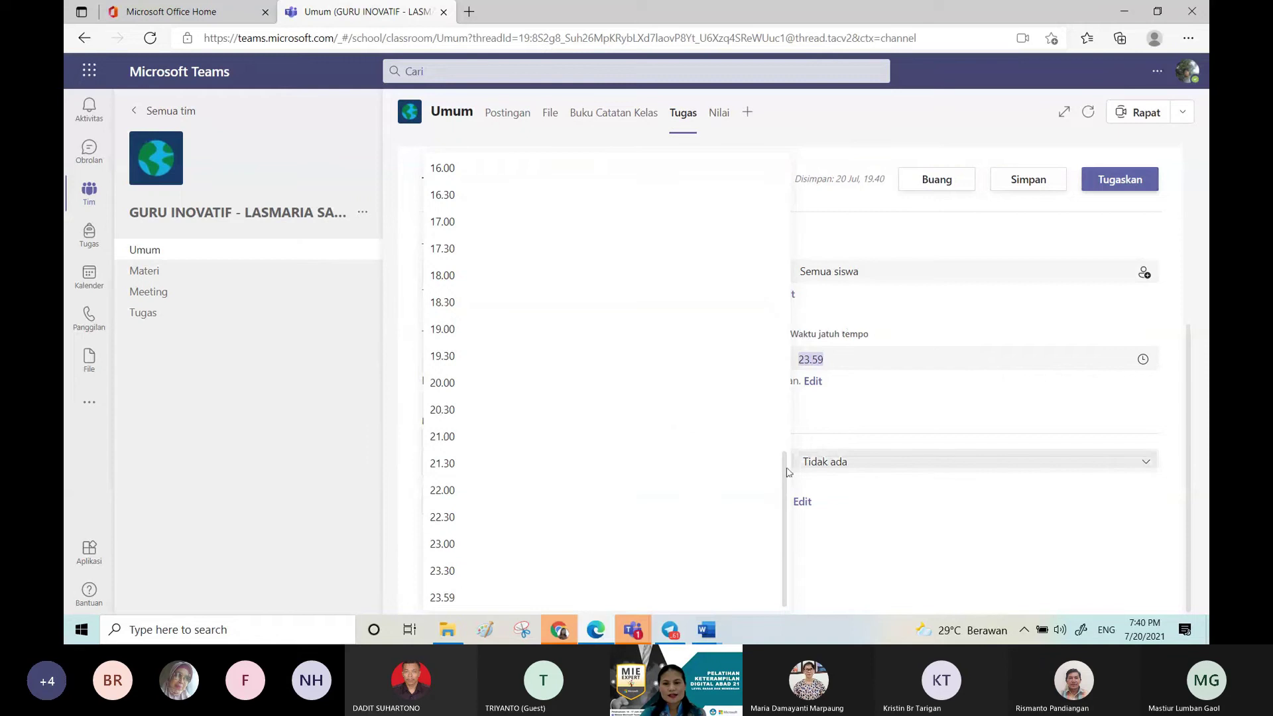
click(573, 595)
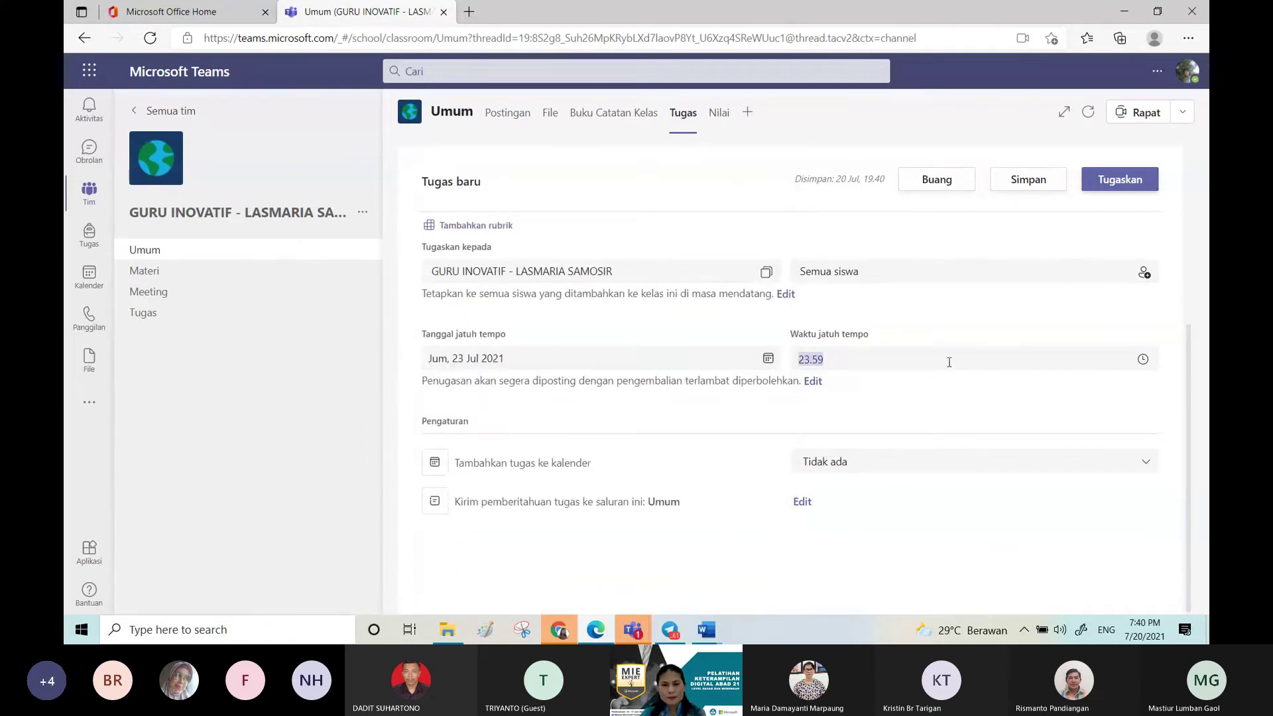
click(769, 359)
click(823, 382)
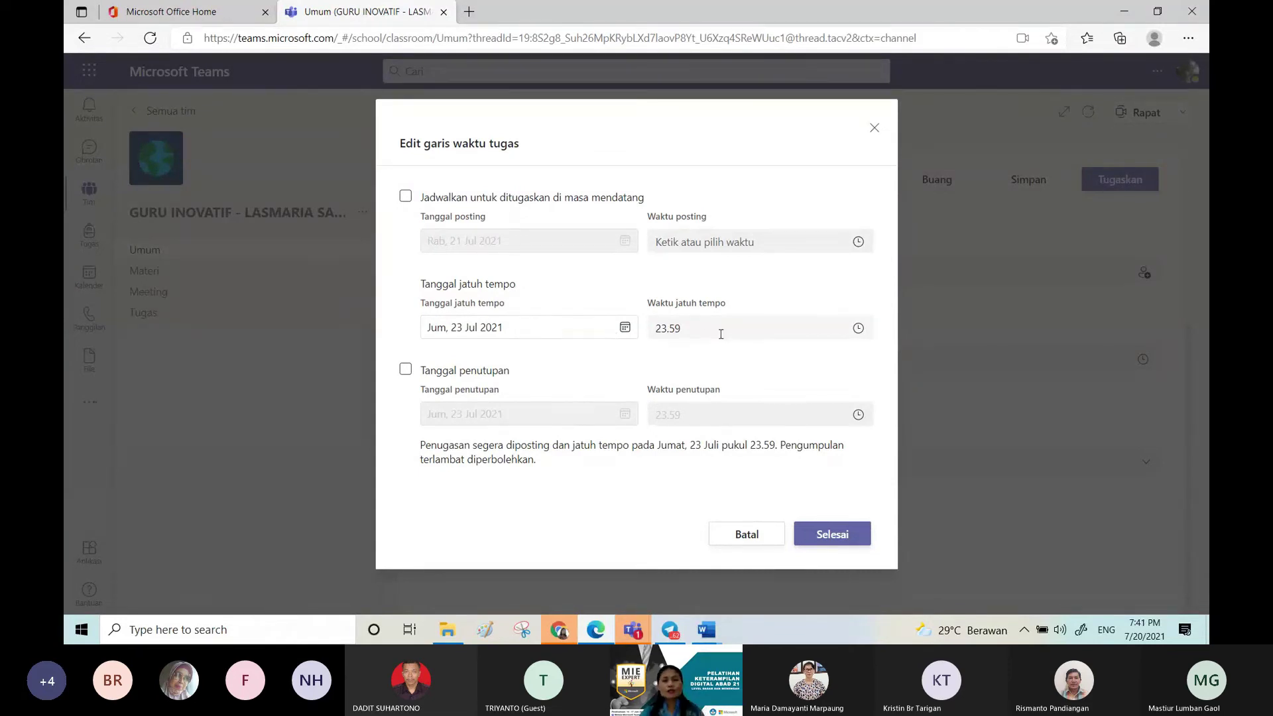
Step: Enable Tanggal penutupan at 23 Jul 2021, 23.59, blocking late submissions
click(405, 376)
click(405, 377)
click(405, 378)
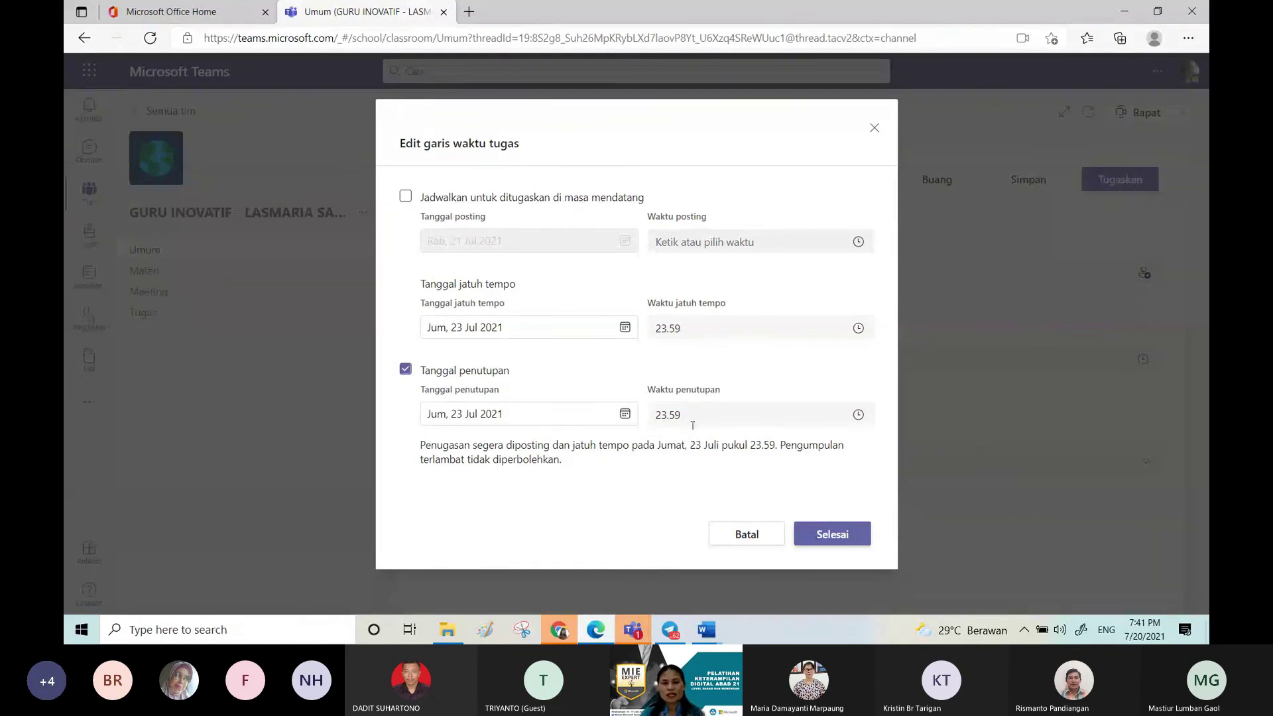
click(829, 538)
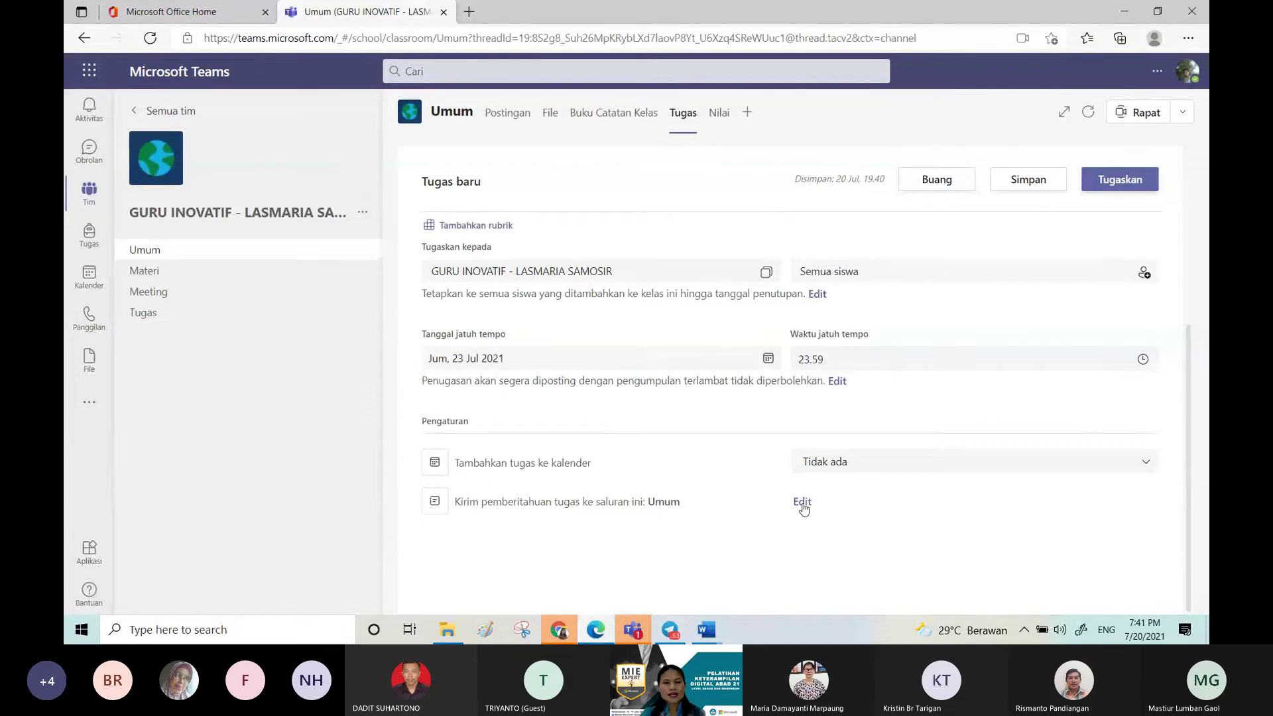
Step: Post the Latihan assignment notification to the Tugas channel
click(802, 504)
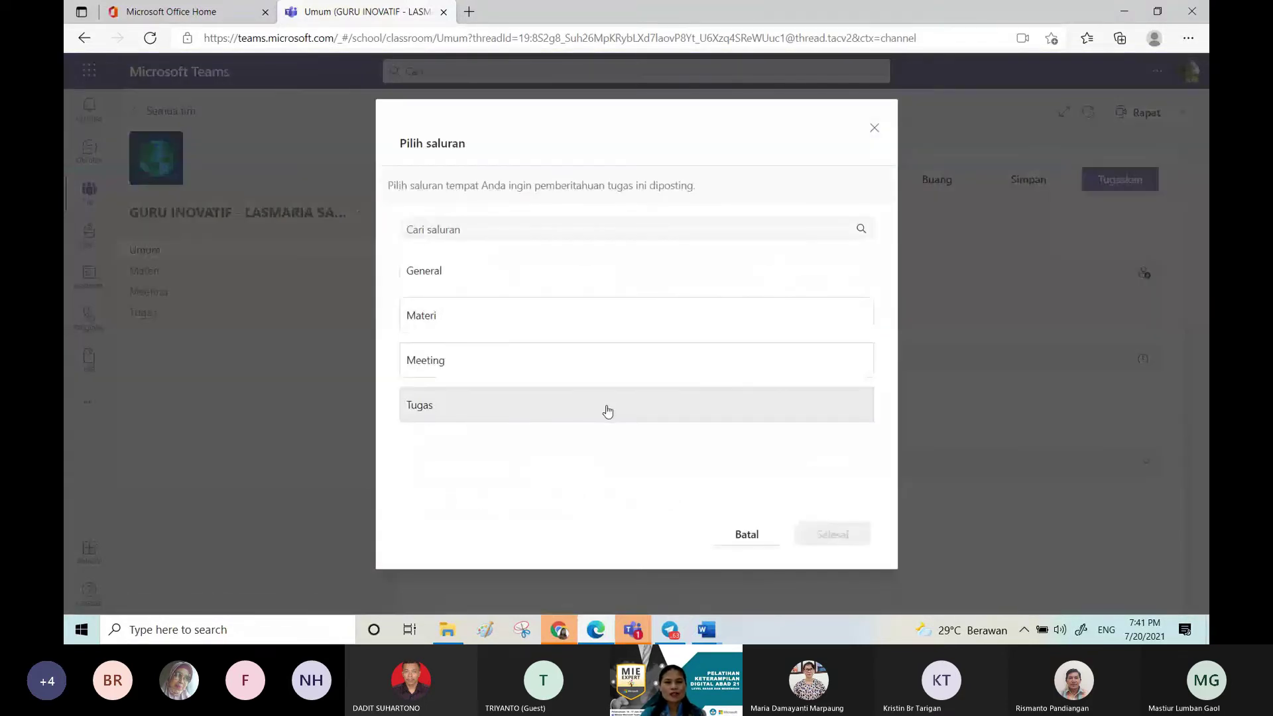
click(607, 409)
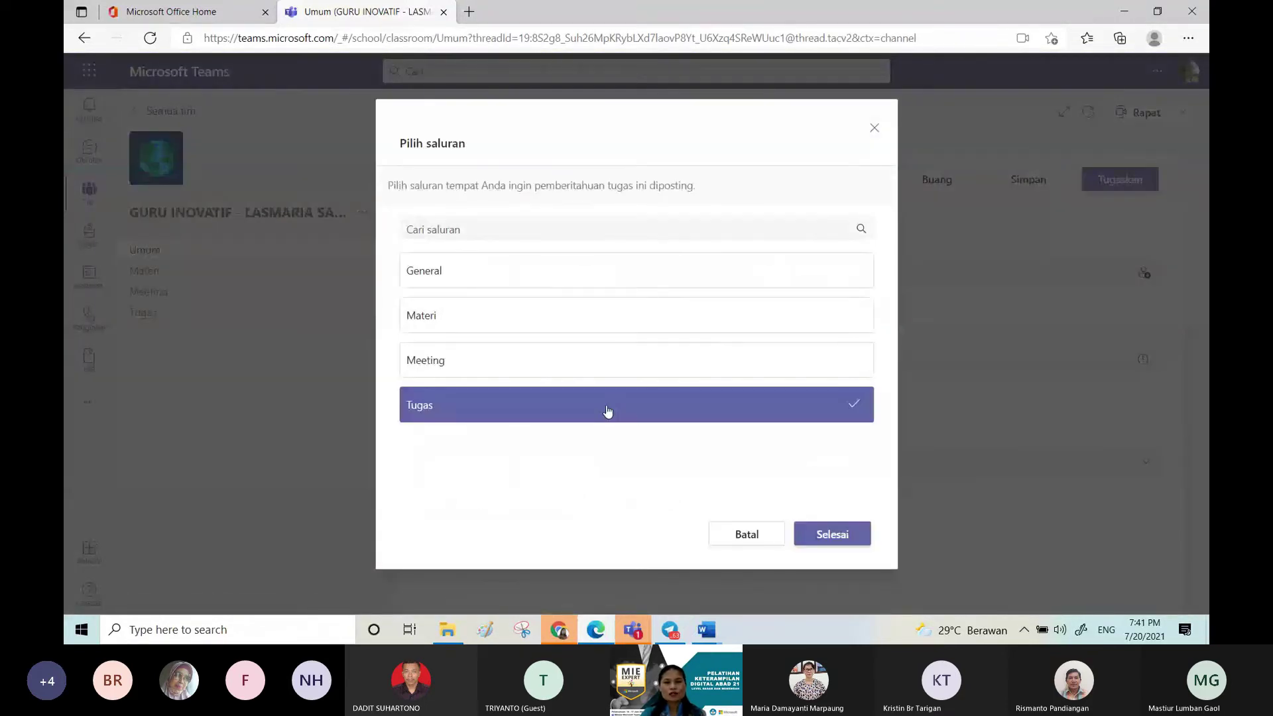
click(831, 533)
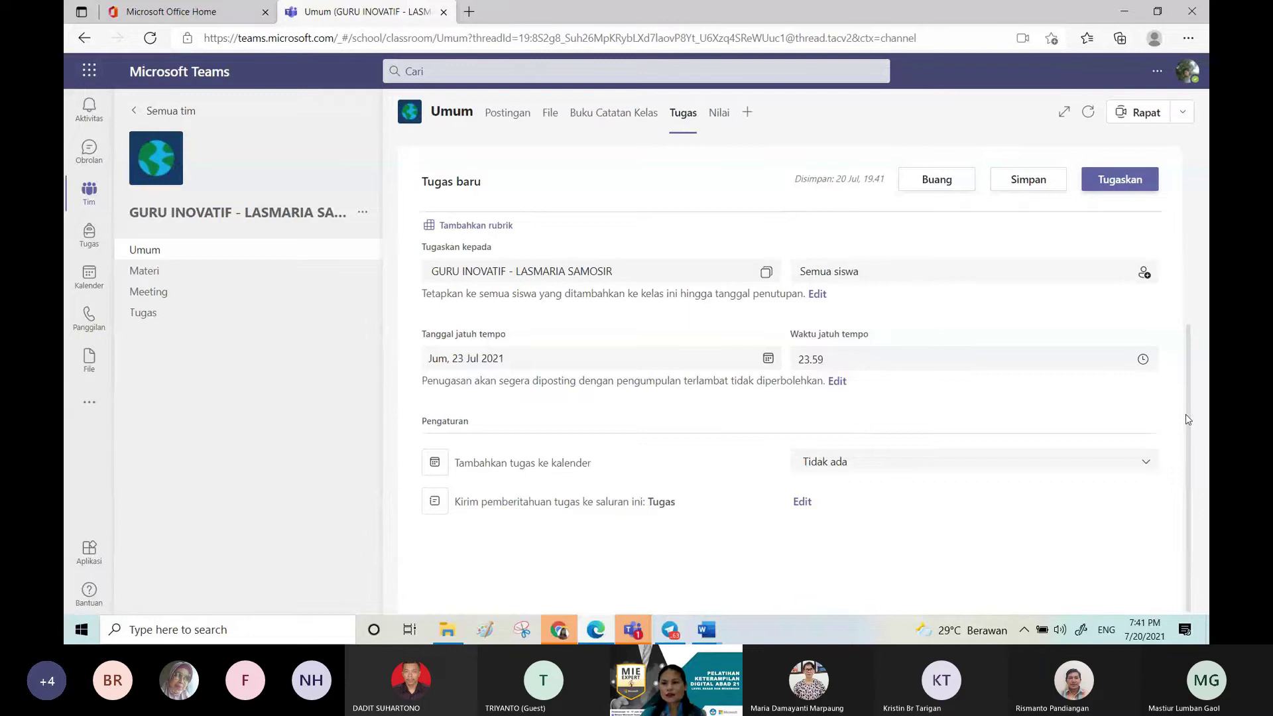
drag(1188, 419, 1193, 293)
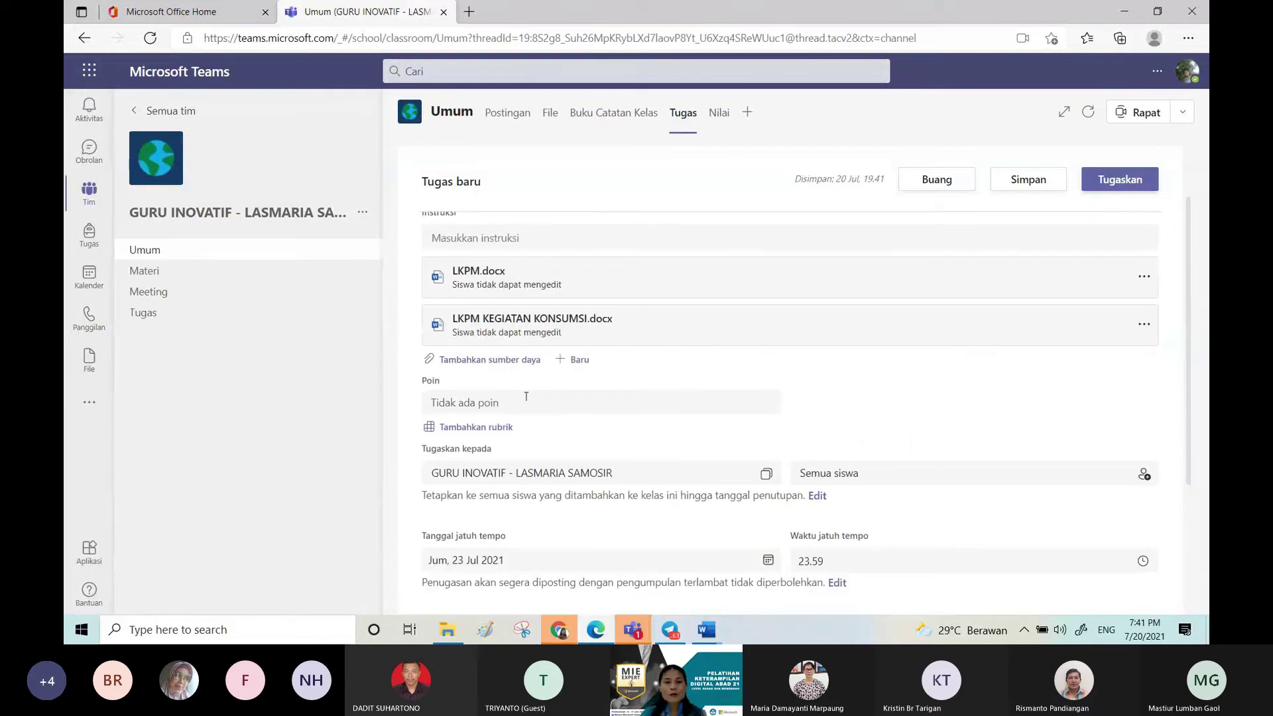
Step: Start a new grading rubric for the assignment titled 'Rubrik Penilaian'
click(494, 430)
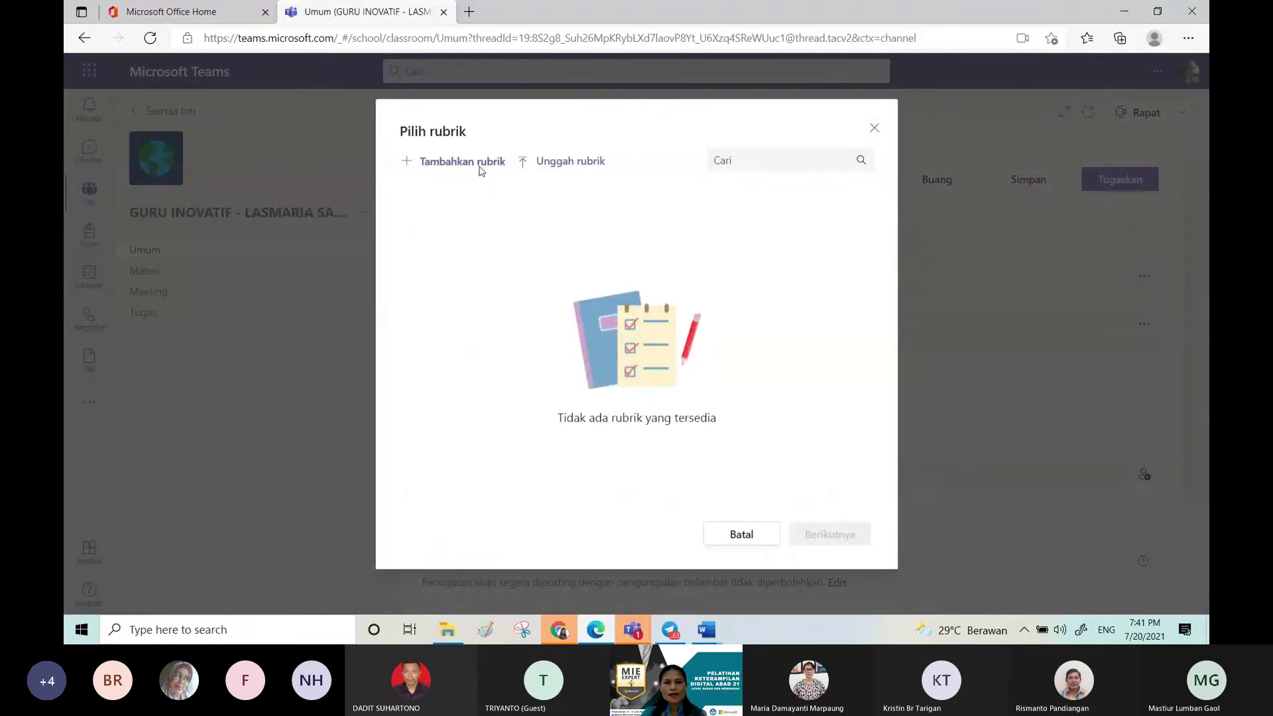
click(478, 166)
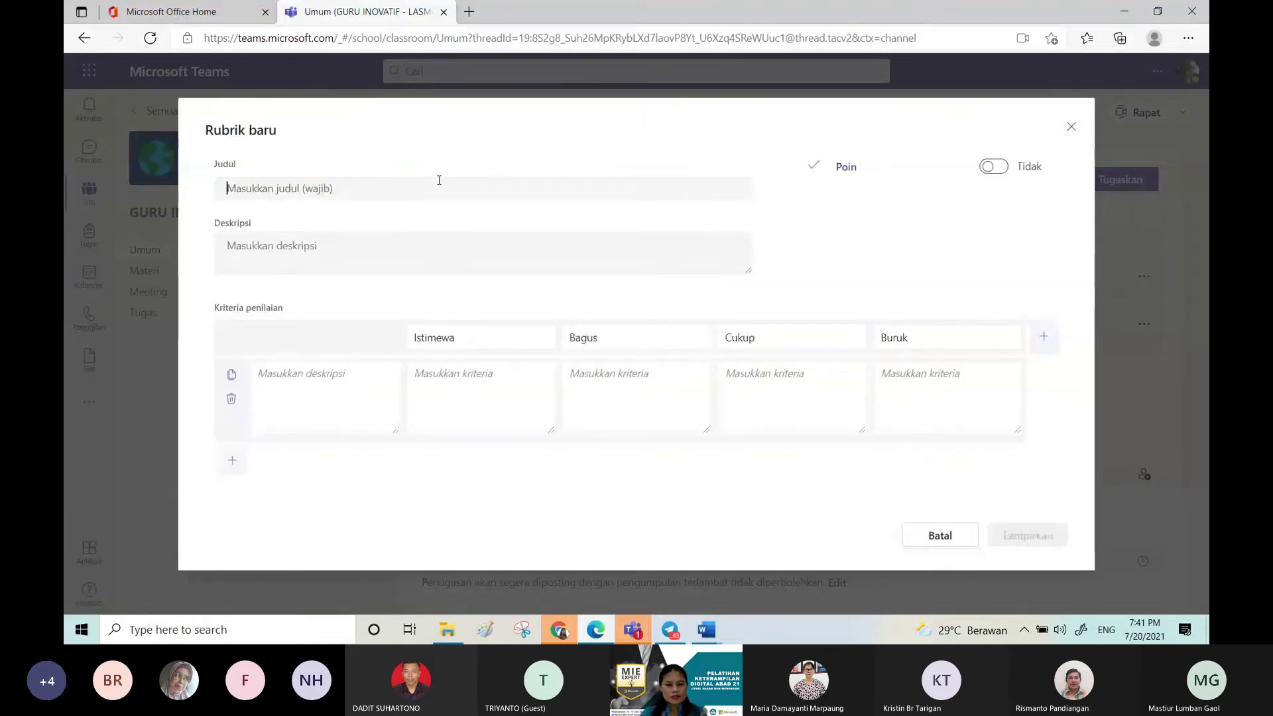
text(Rubrik Pen)
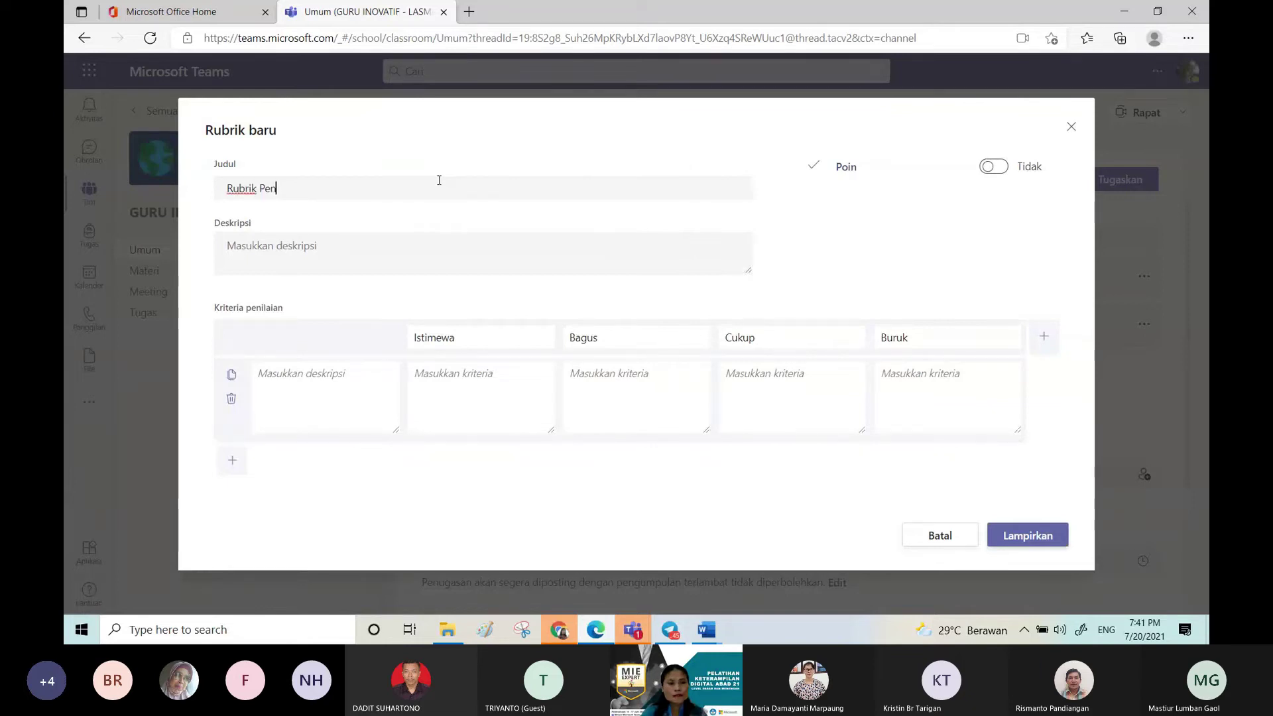
text(ilaian)
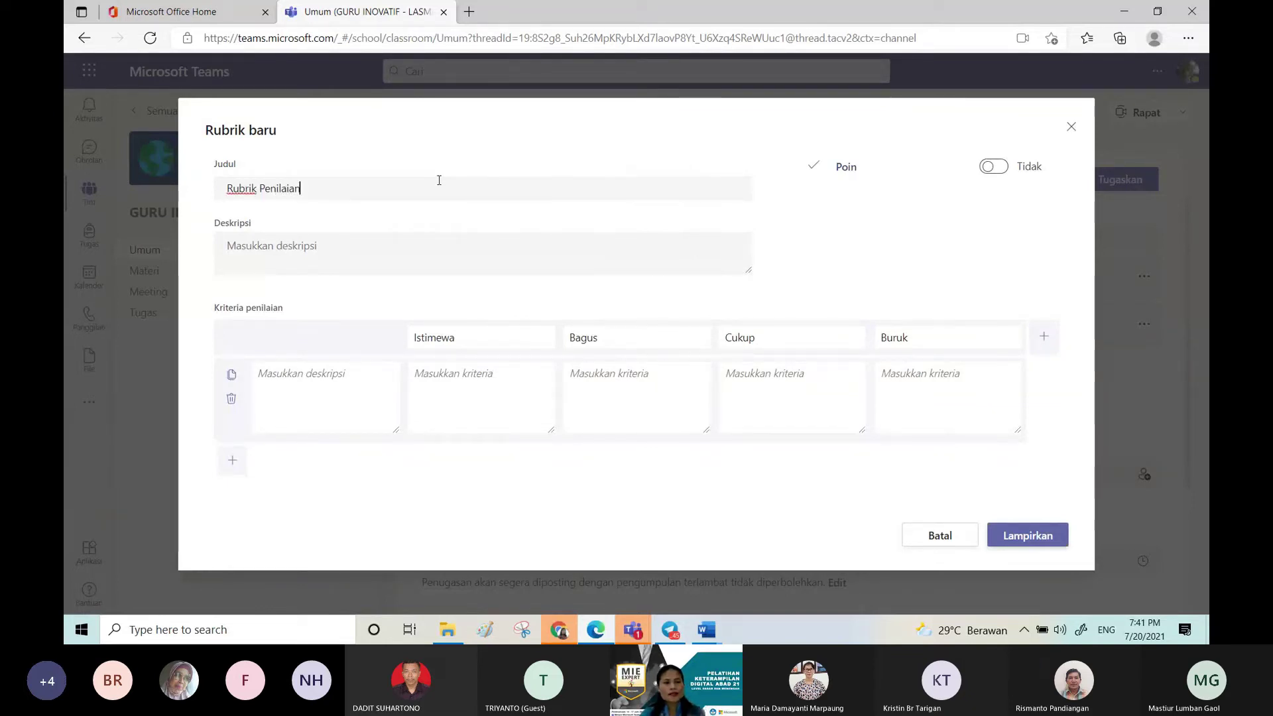
Step: Enter the Istimewa criterion 'Memenuhi 4 kriteria (kesesuaian isi, kreativitas, pemakaian kosakata.)', fixing the typos
click(457, 382)
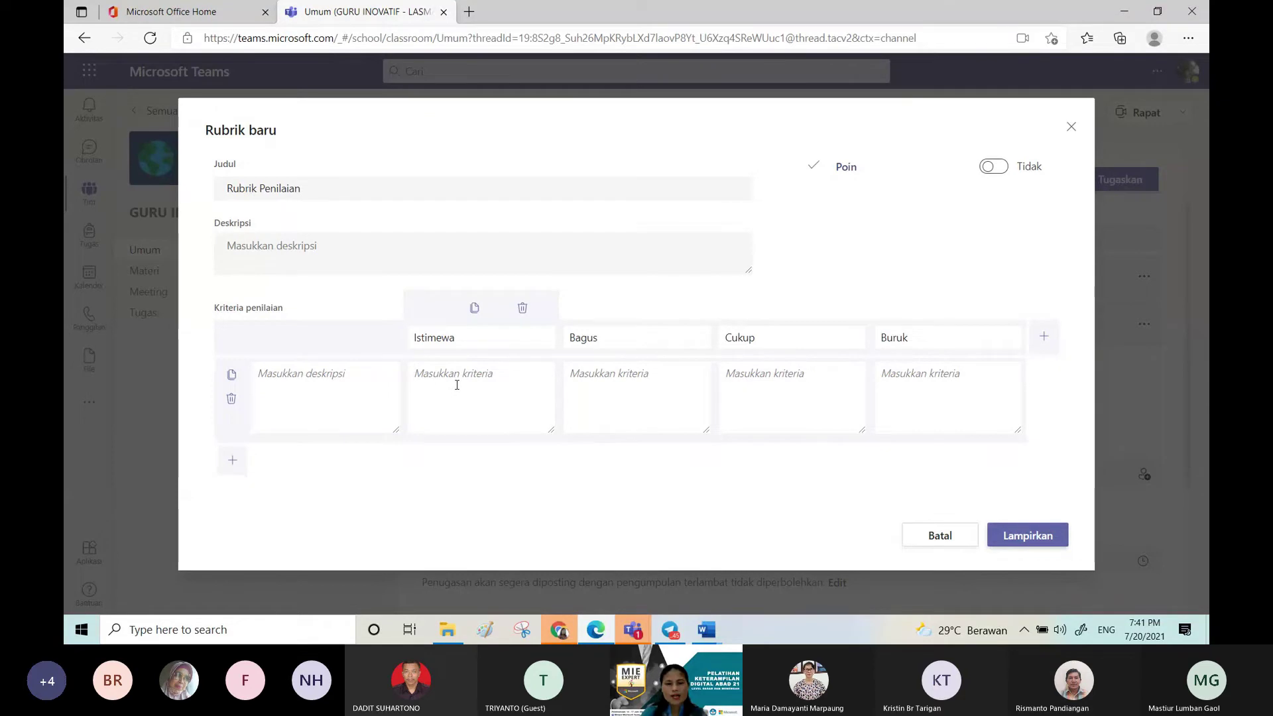
text(Meme)
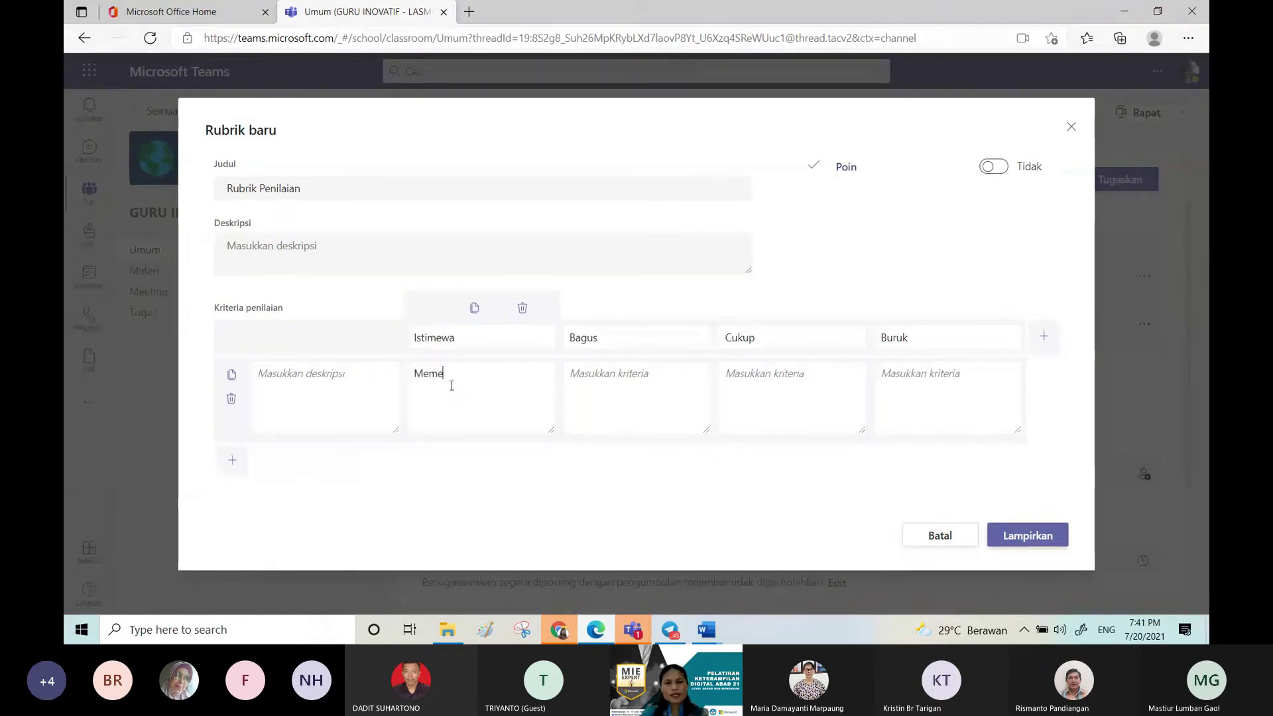
text(nuhi 4 k)
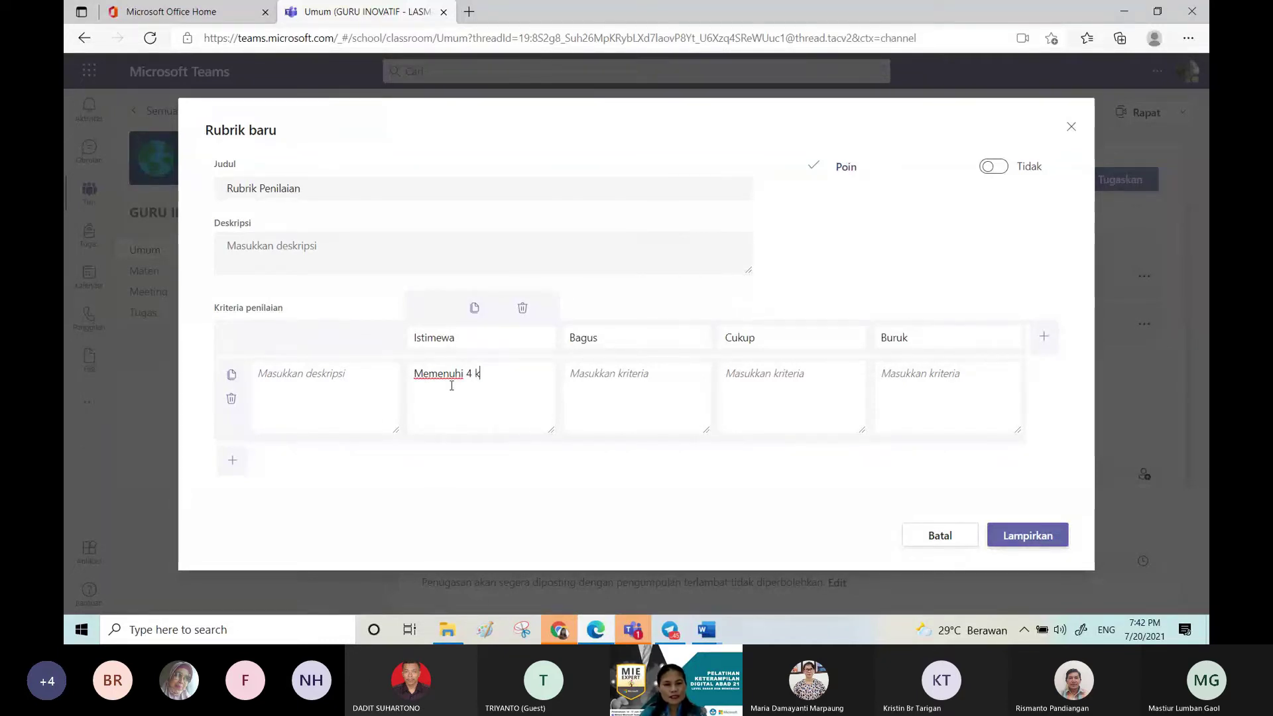
text(riteria)
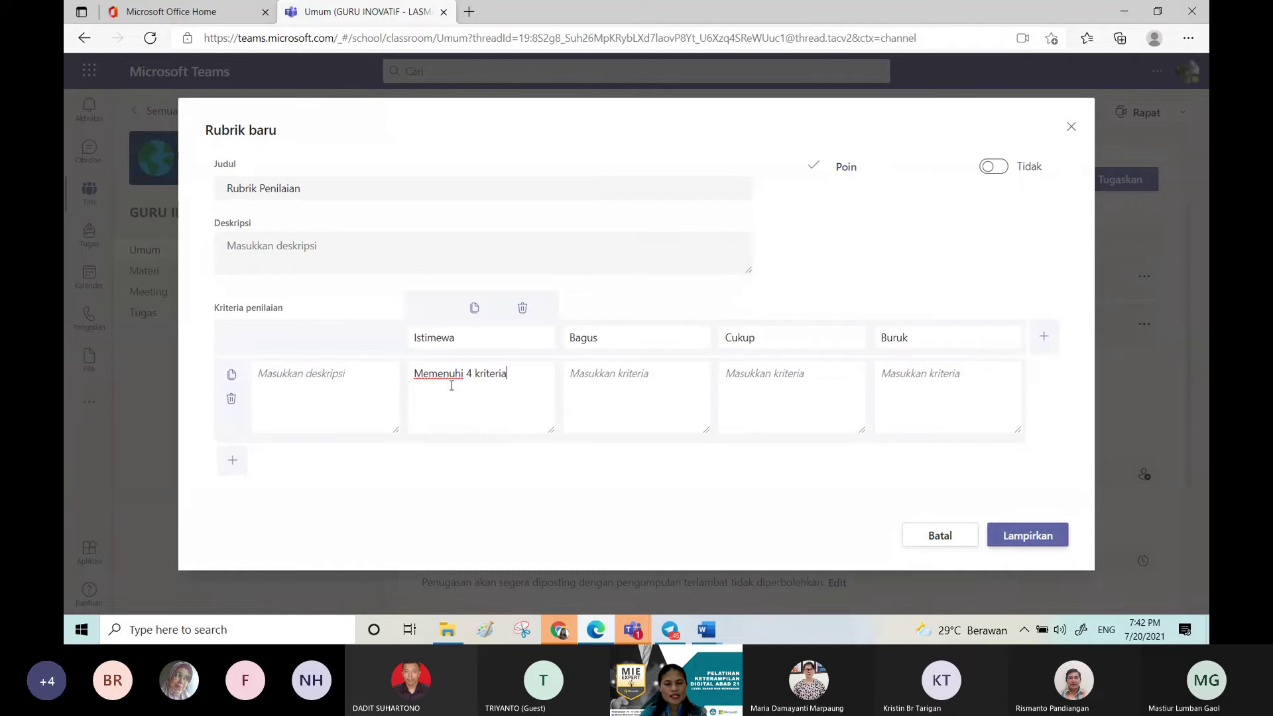
text( (kesesuaian)
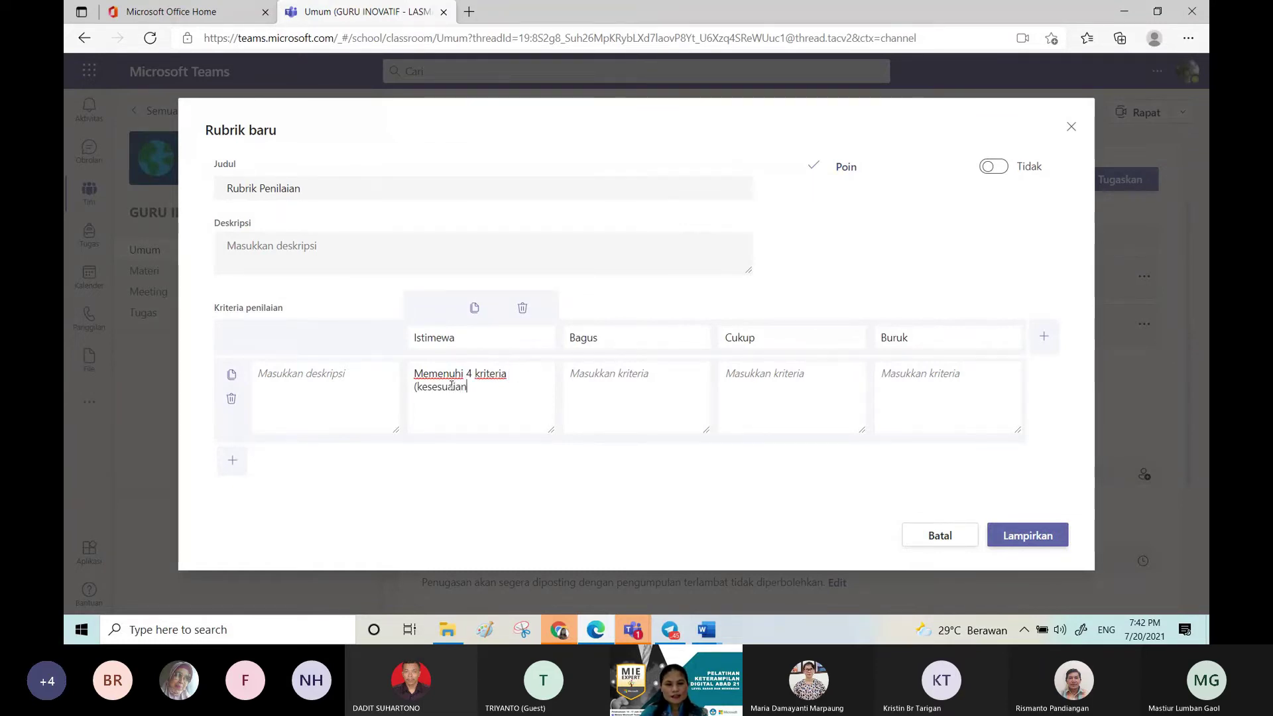
key(BackSpace)
key(BackSpace)
key(BackSpace)
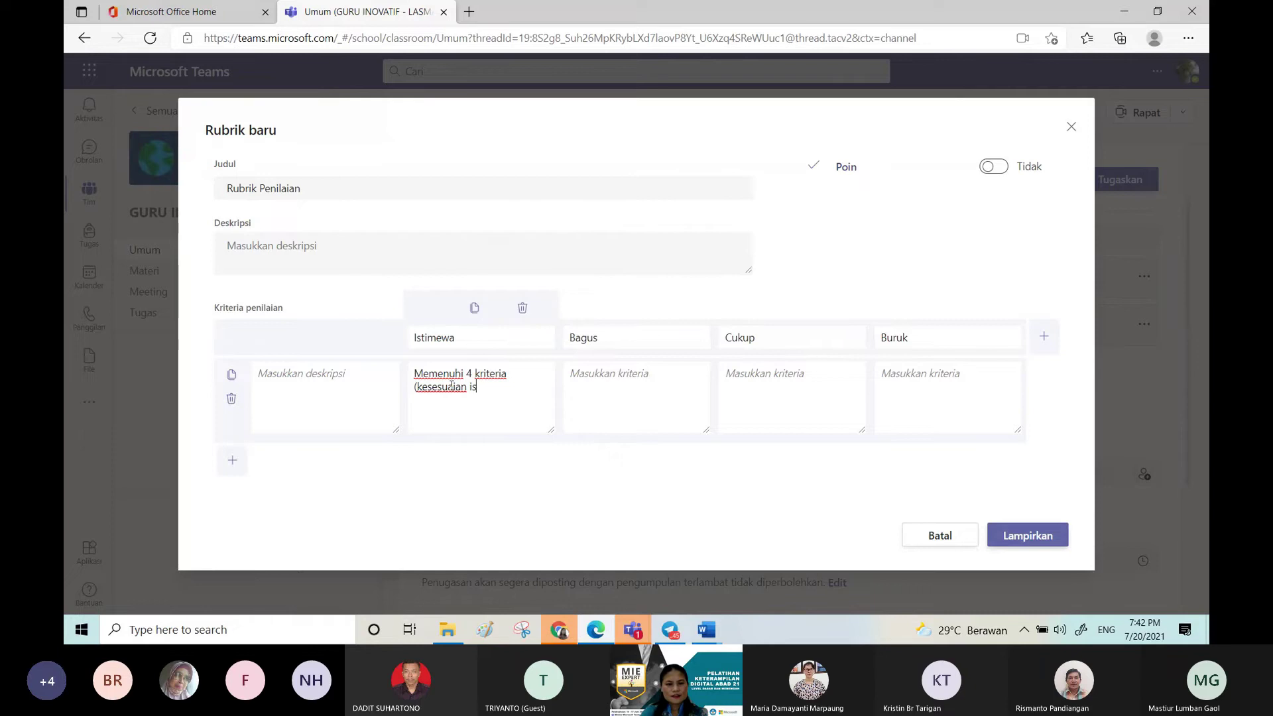
text(isi,)
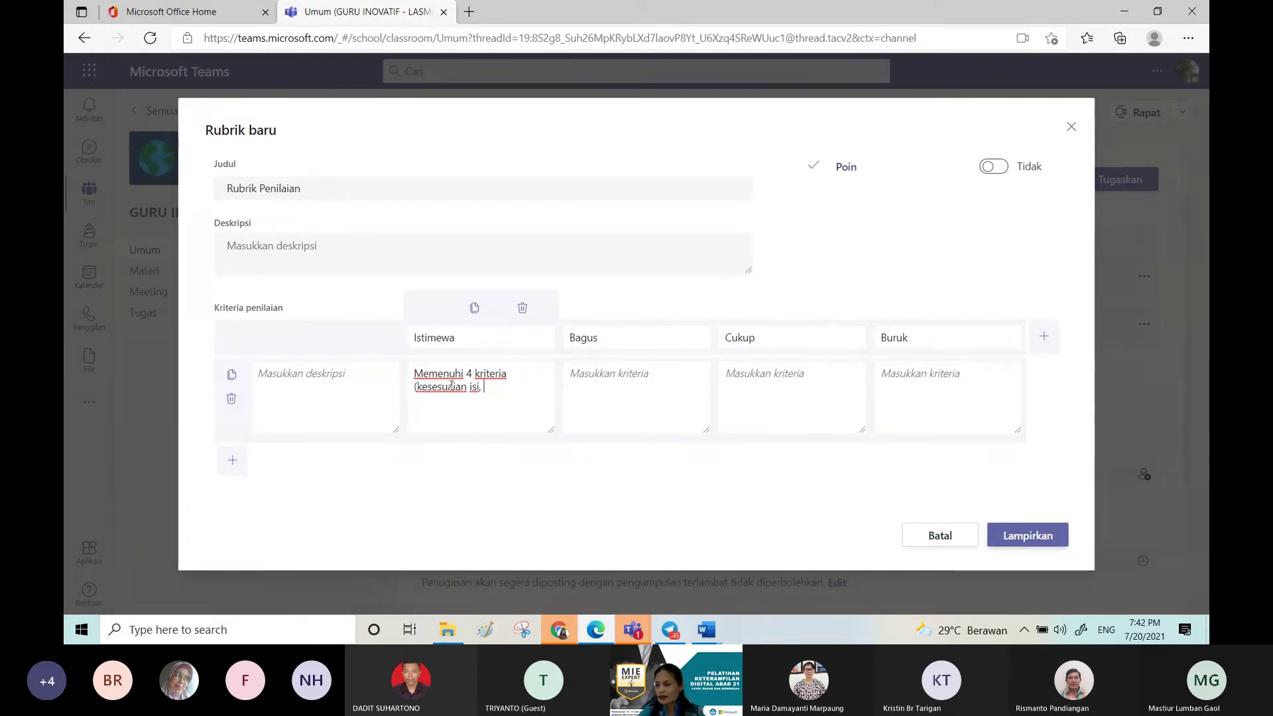
text( krea)
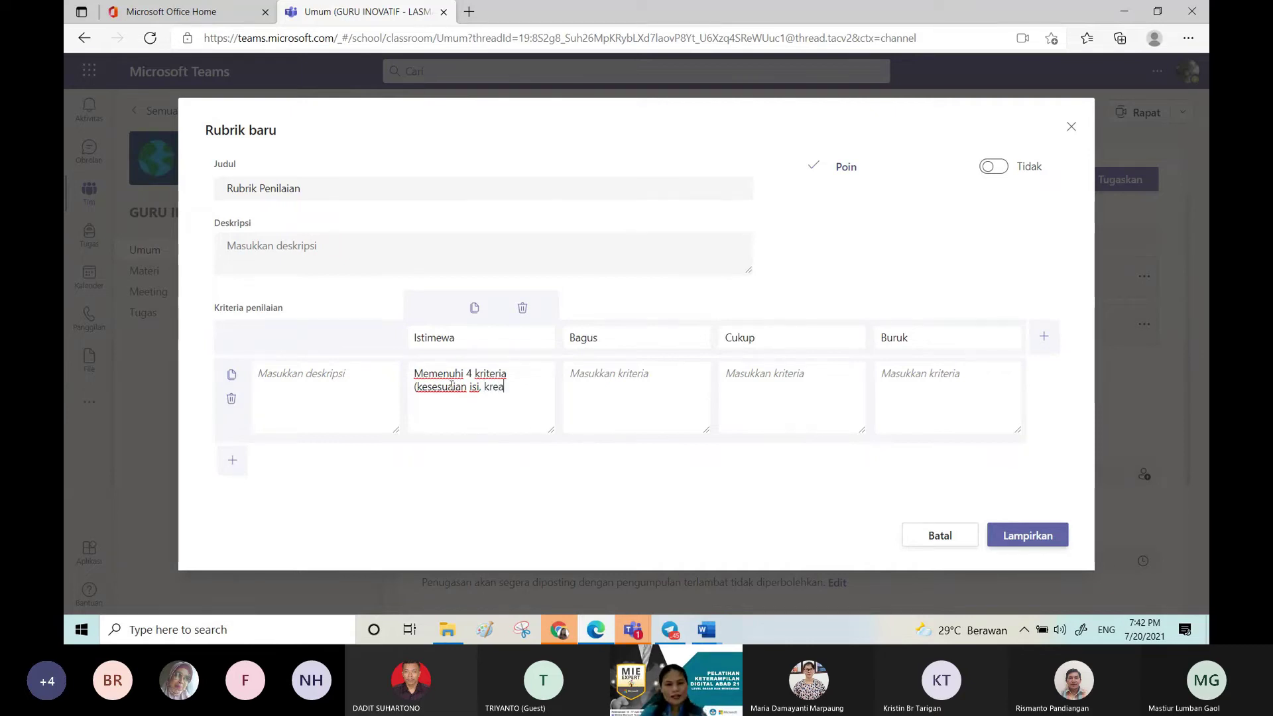
text(tivitas)
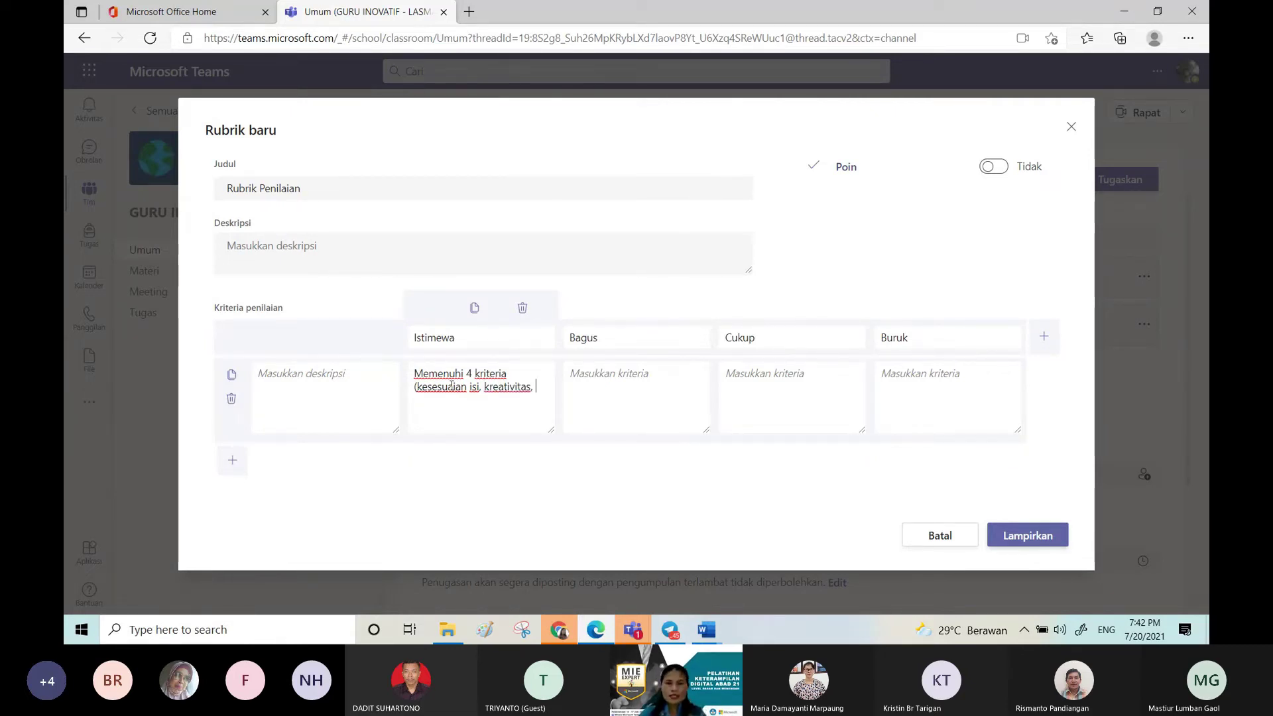
text(, )
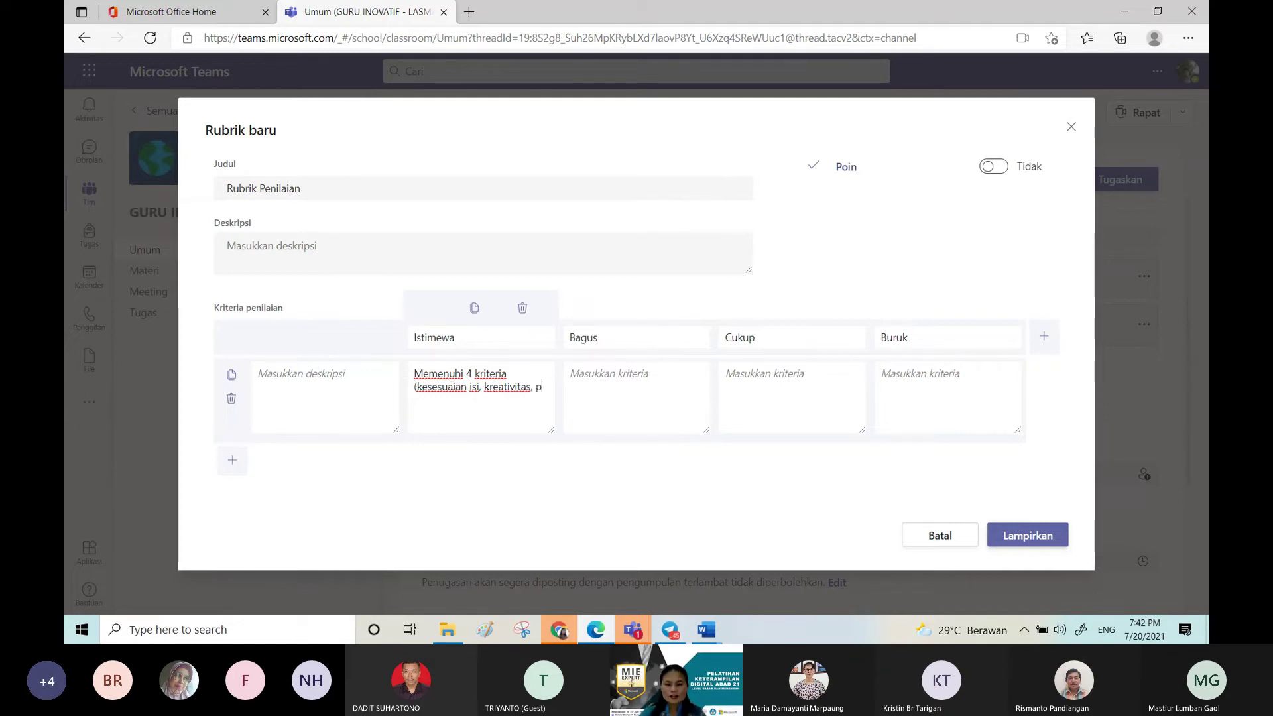
text(pemakaian kosakta)
key(BackSpace)
text(ata, )
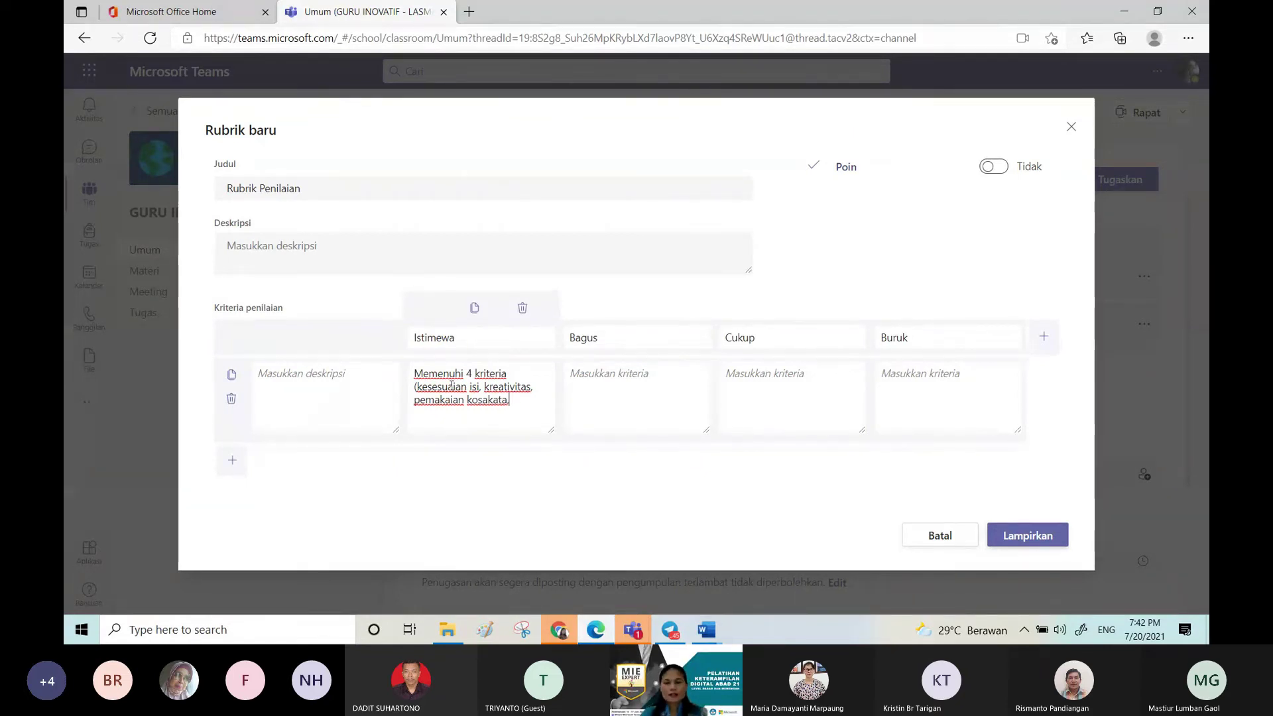
text())
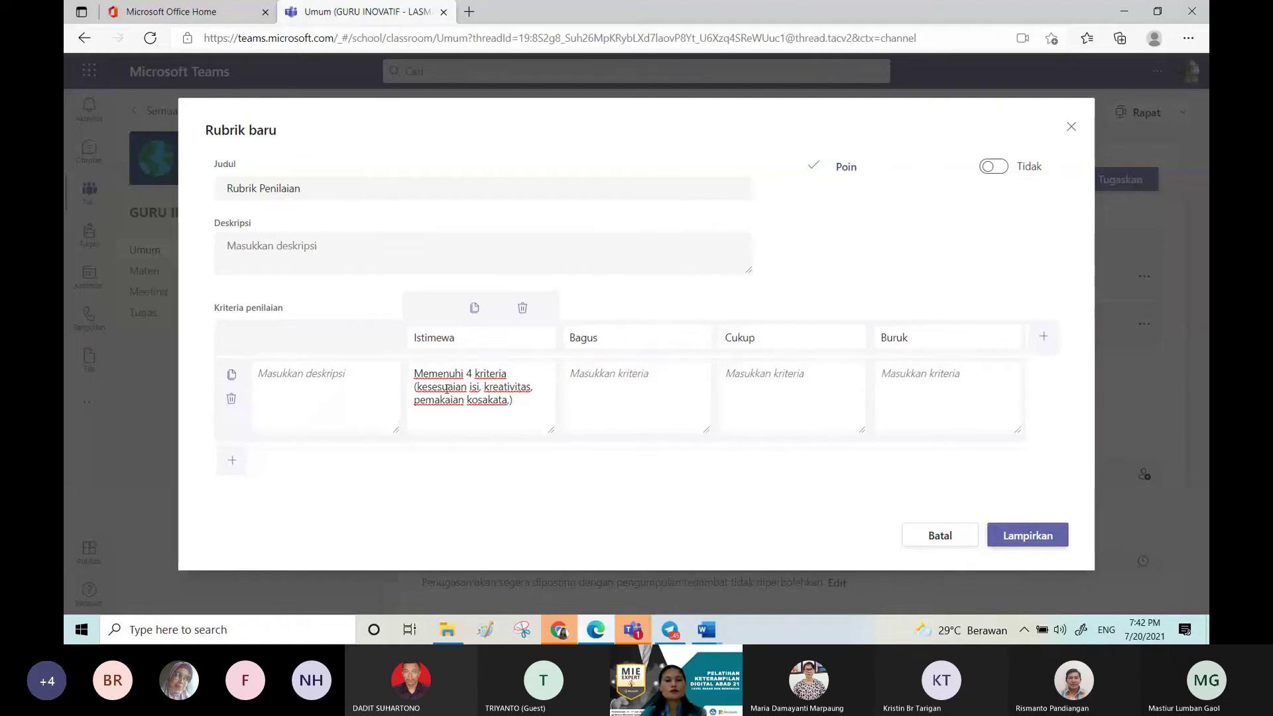
Step: Copy the Istimewa criterion into Bagus and shorten it to 'Memenuhi 3 kriteria'
triple_click(433, 379)
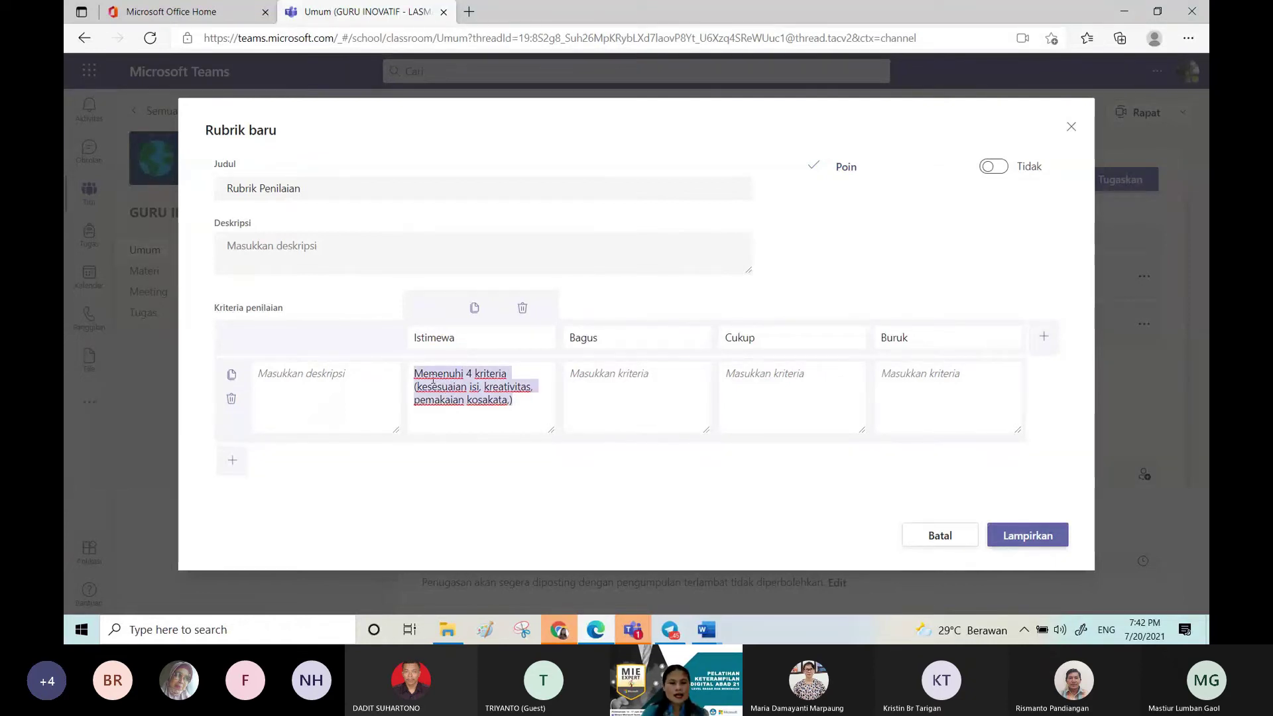
key(ctrl+c)
click(591, 376)
key(ctrl+v)
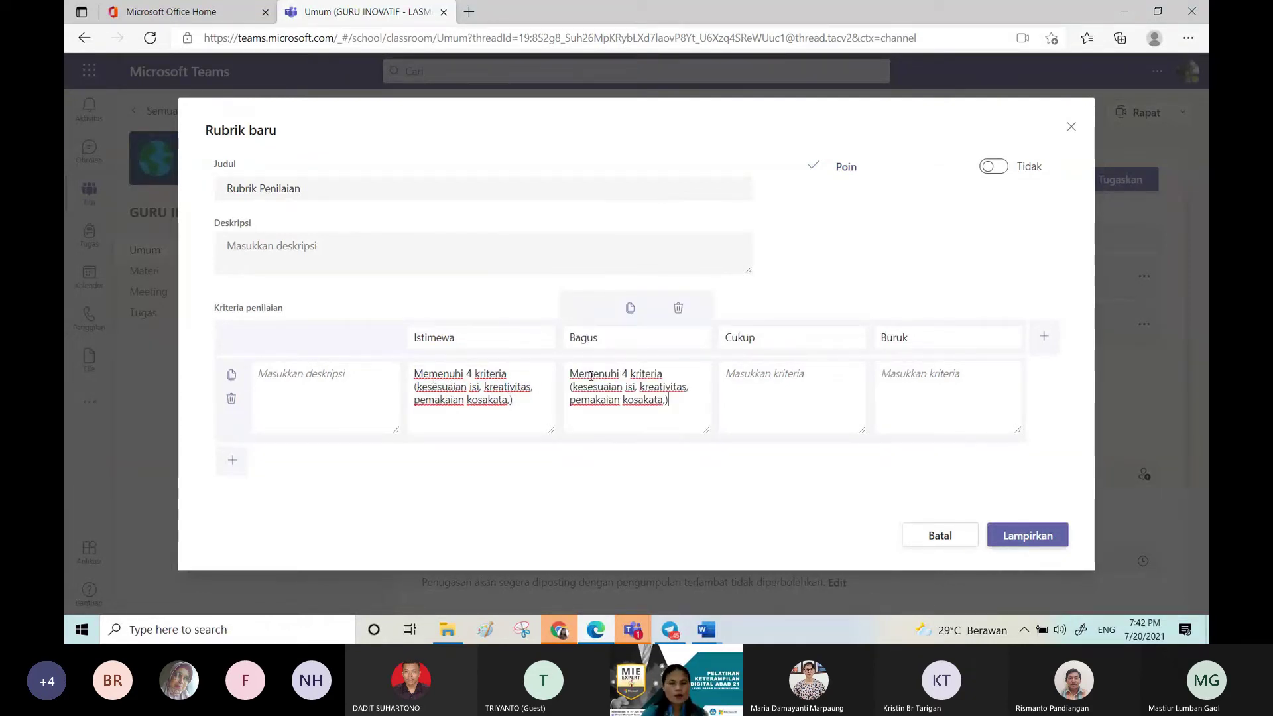
double_click(625, 373)
text(3)
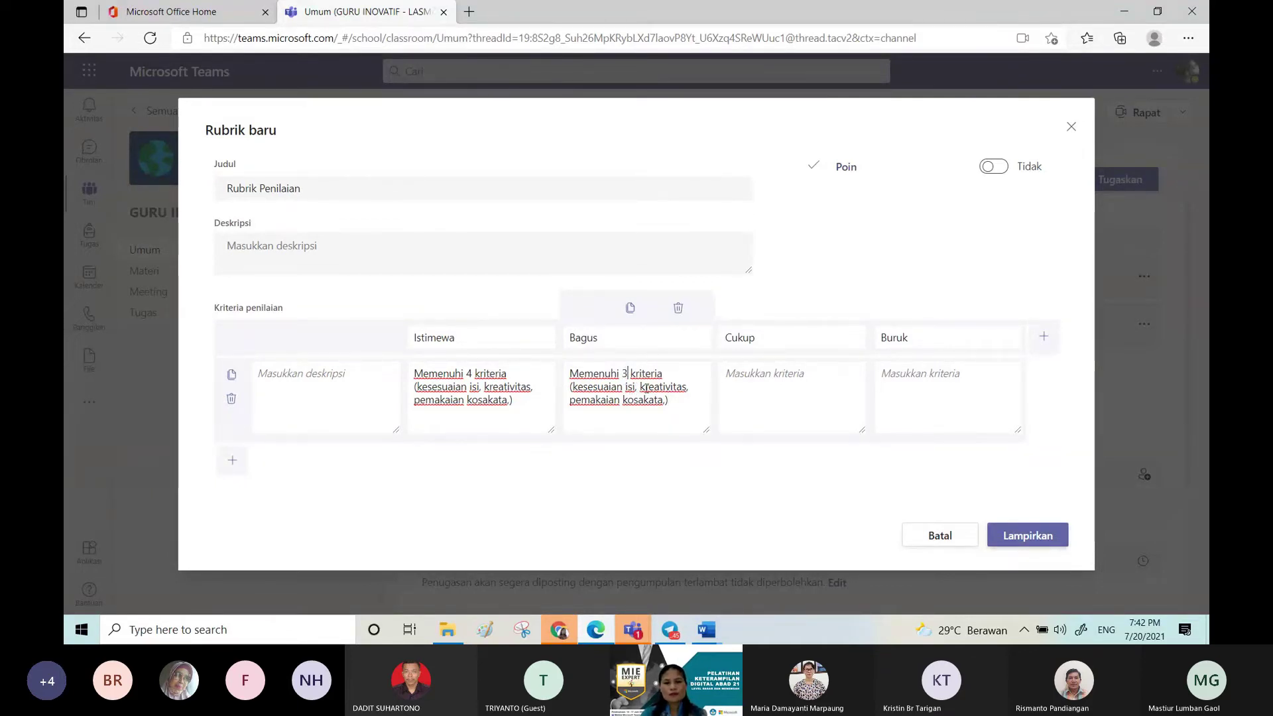
click(570, 386)
key(ctrl+shift+End)
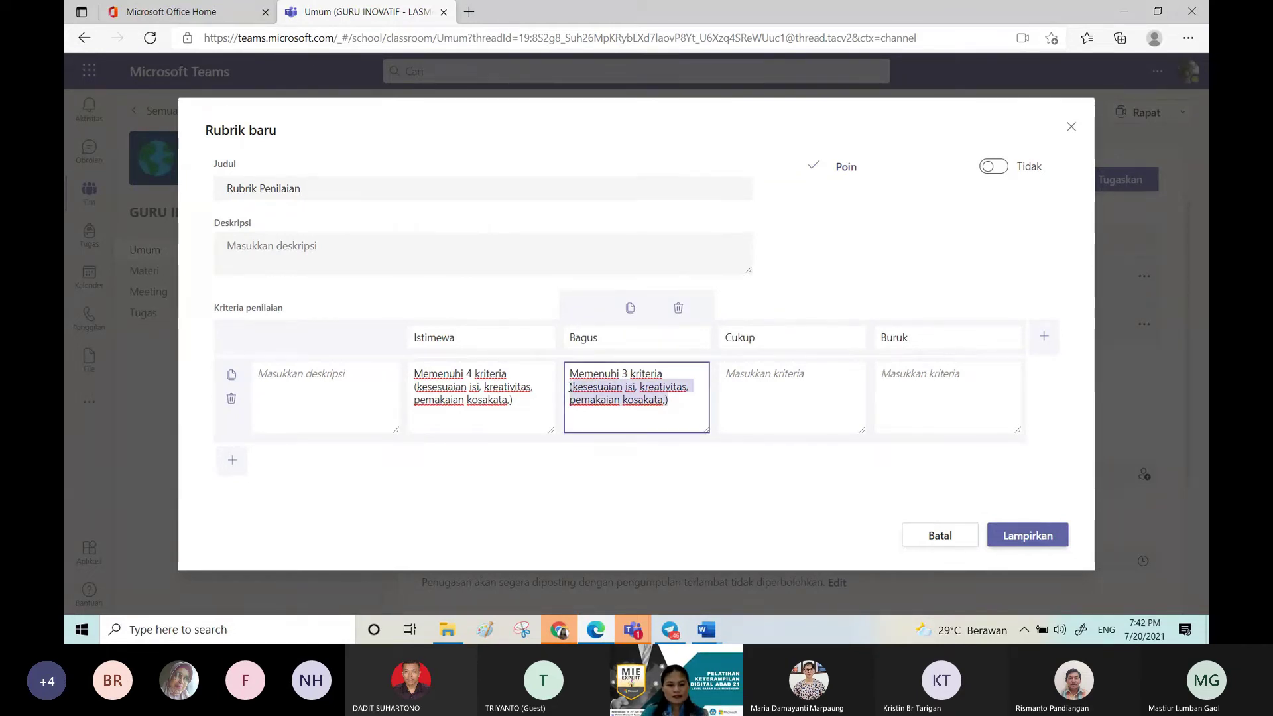
key(BackSpace)
Step: Paste the criterion into Cukup and cut it down to 'Memenuhi 2'
click(753, 383)
key(ctrl+v)
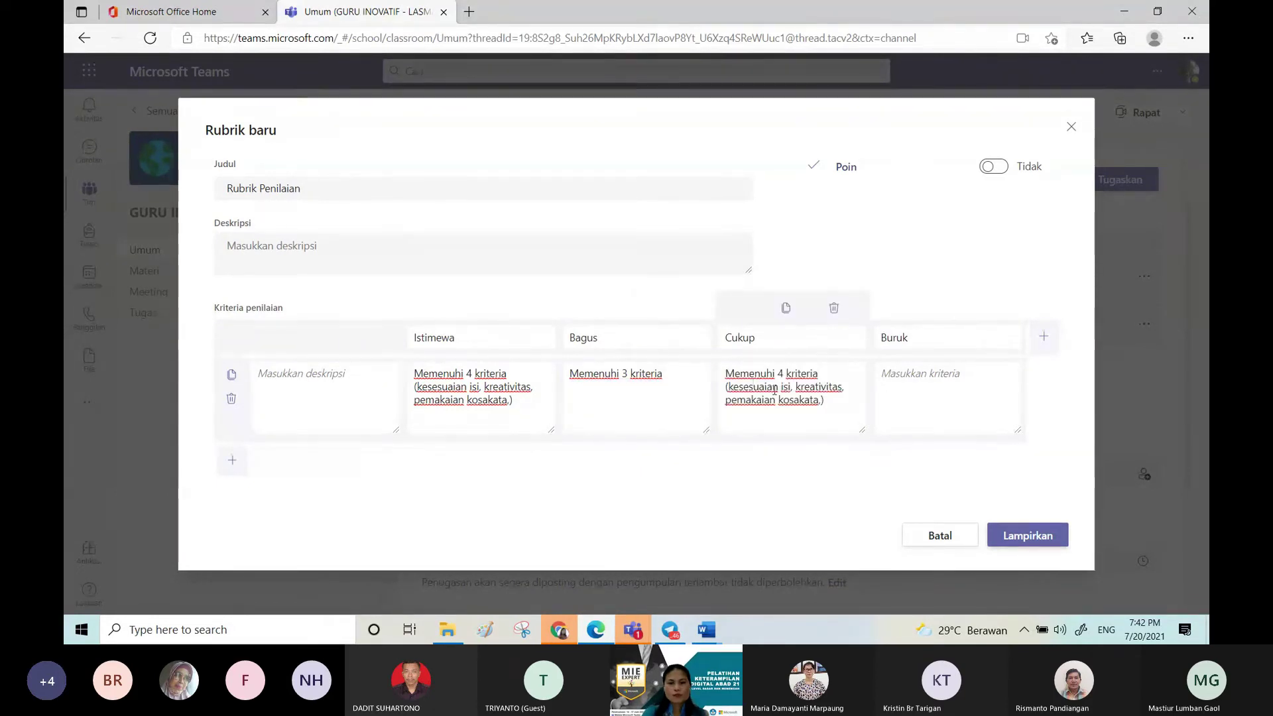
double_click(779, 373)
text(2)
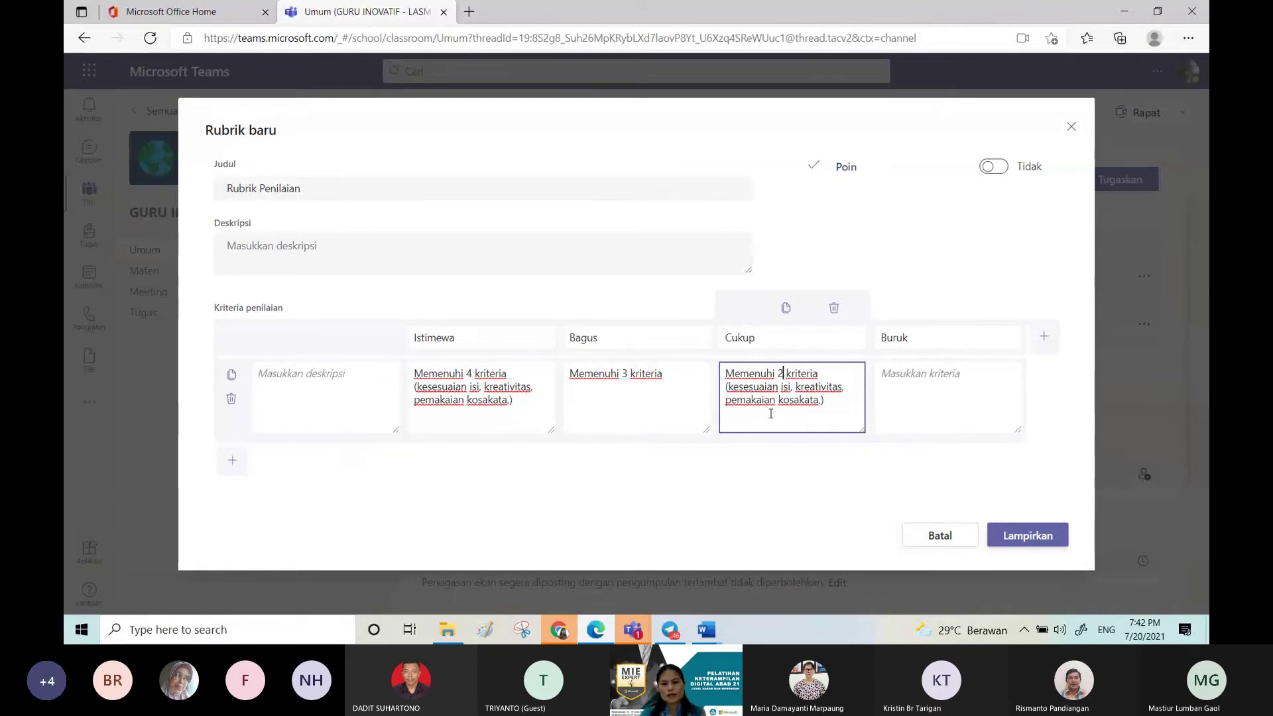
key(shift+Down)
key(shift+Down)
key(shift+Down)
key(BackSpace)
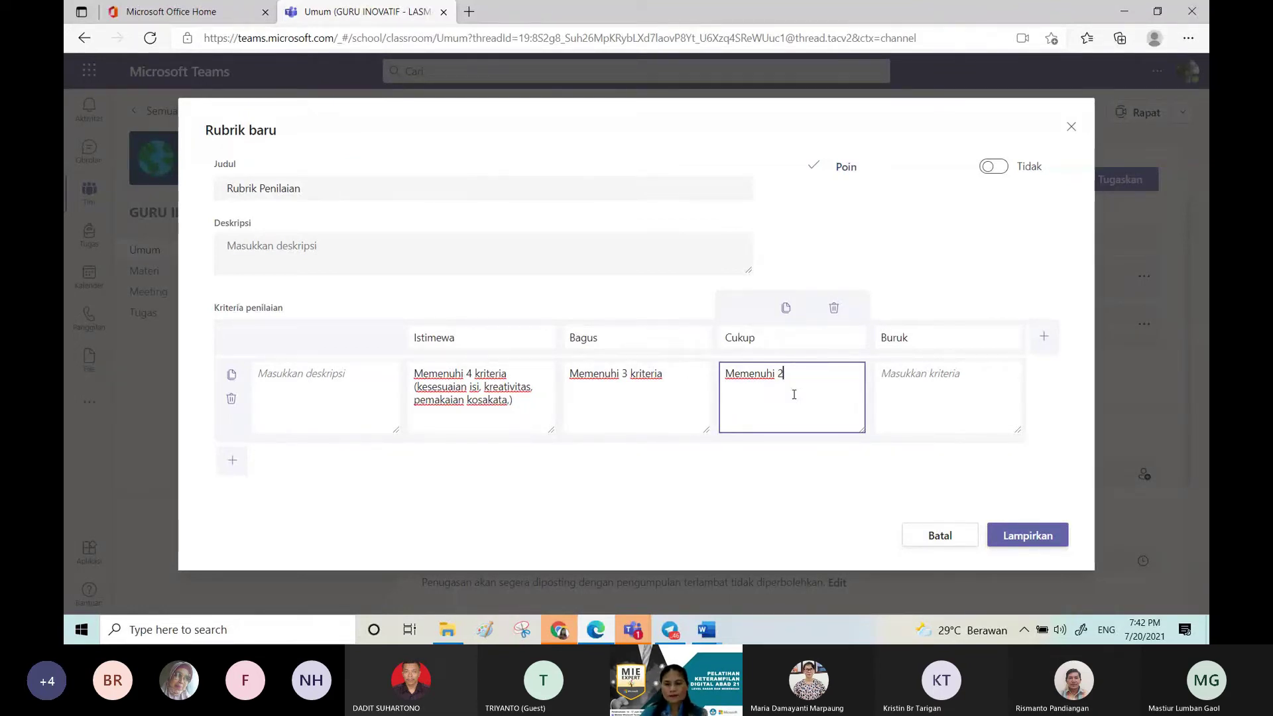
Step: Make Buruk read 'Memenuhi 1 kriteria' and switch rubric point scoring on
click(922, 376)
text(Memenuhi 4 kriteria (kesesuaian isi, kreativitas, pemakaian kosakata,))
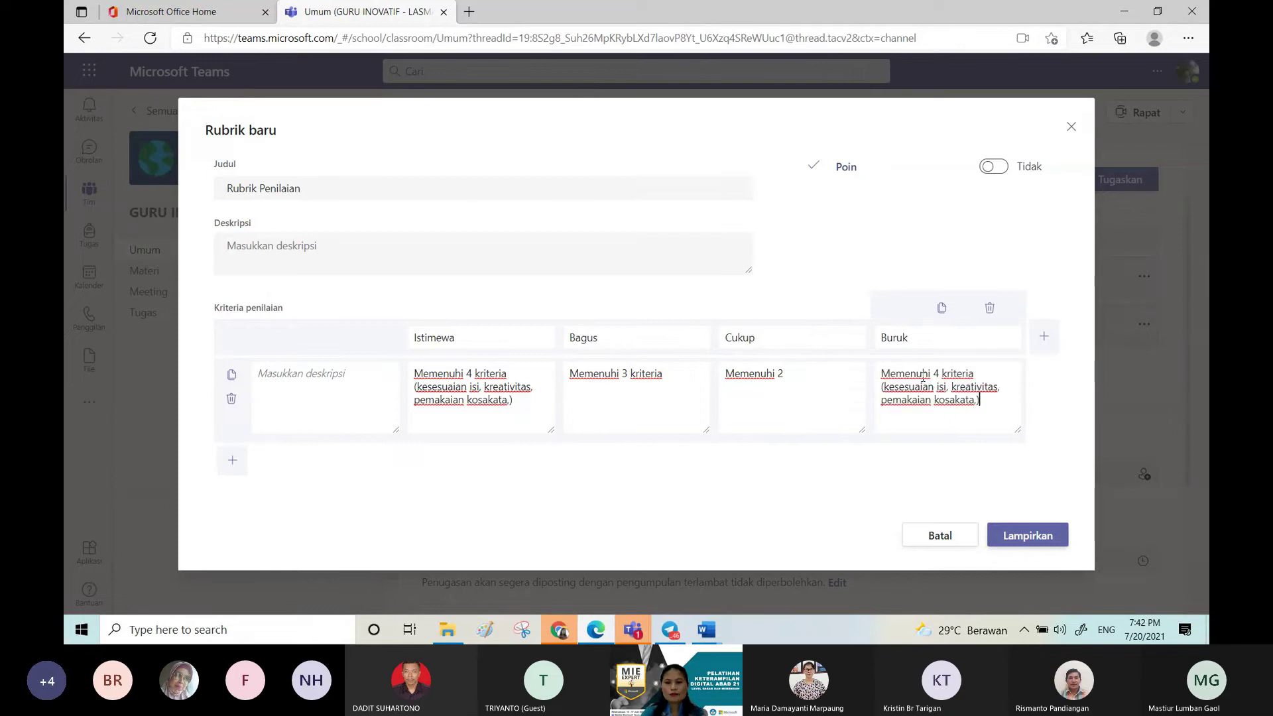
key(shift+Down)
key(shift+Down)
key(shift+Down)
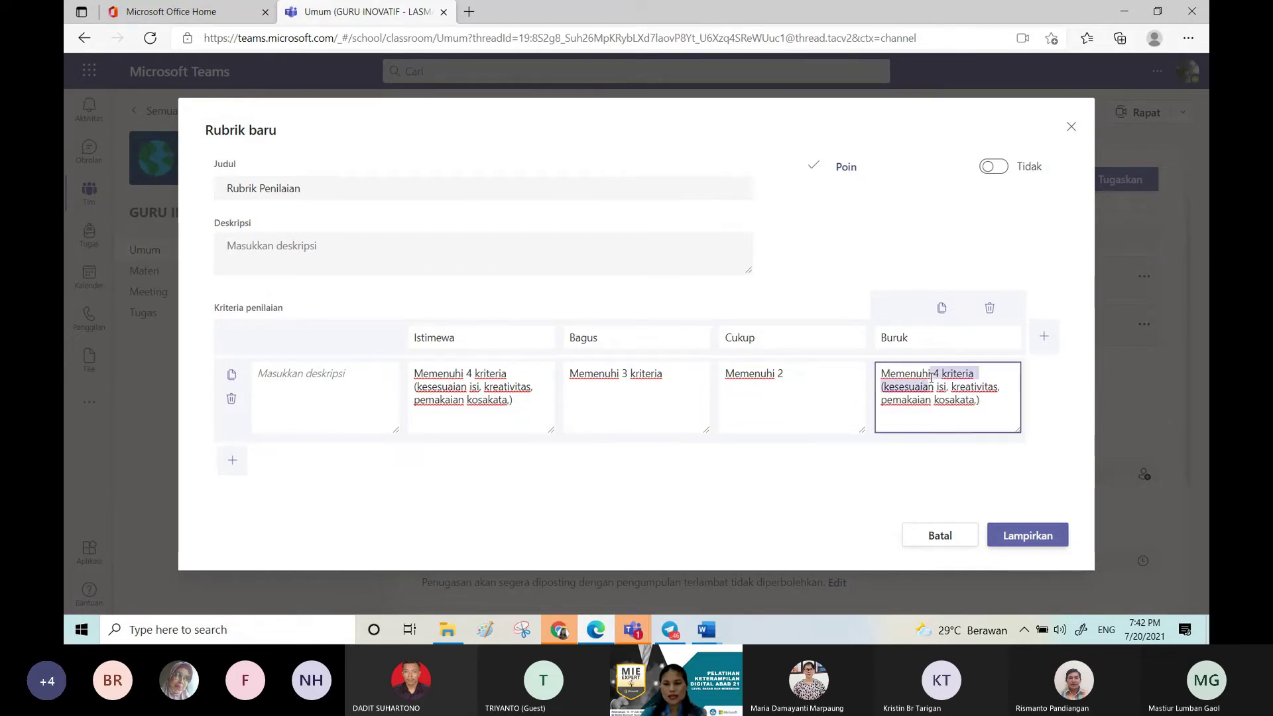
key(BackSpace)
text(1 )
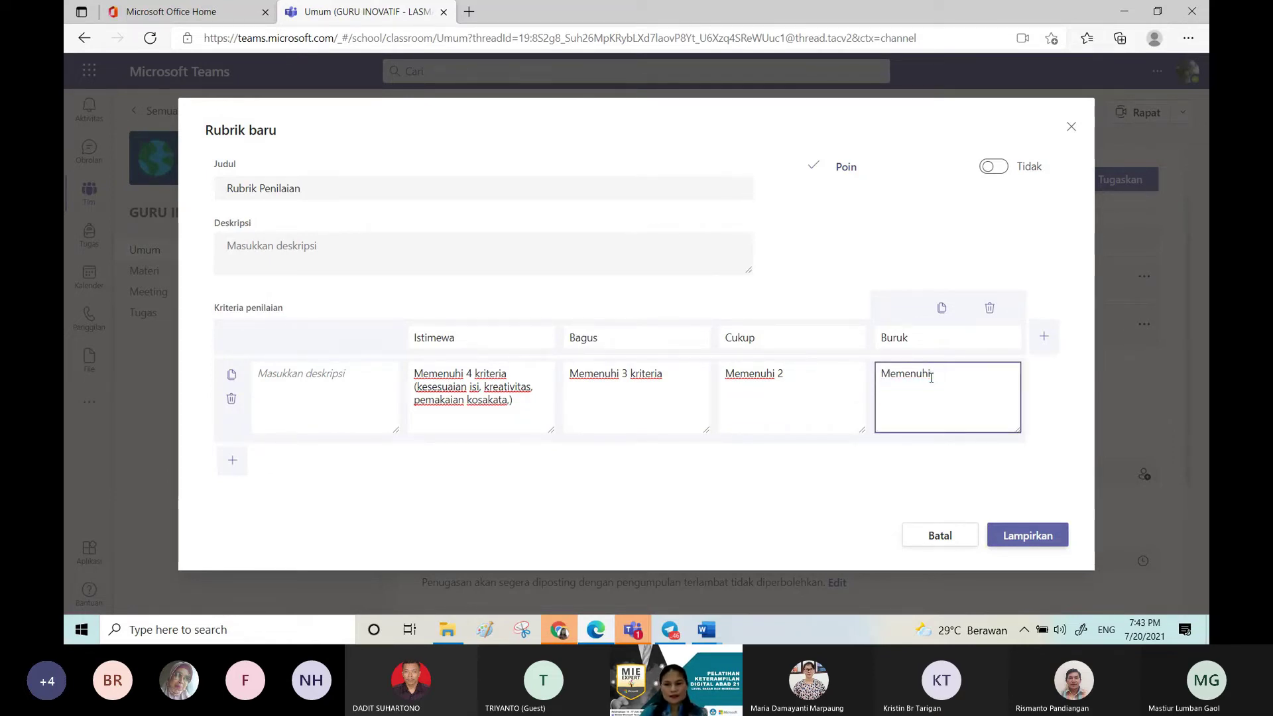
text(k)
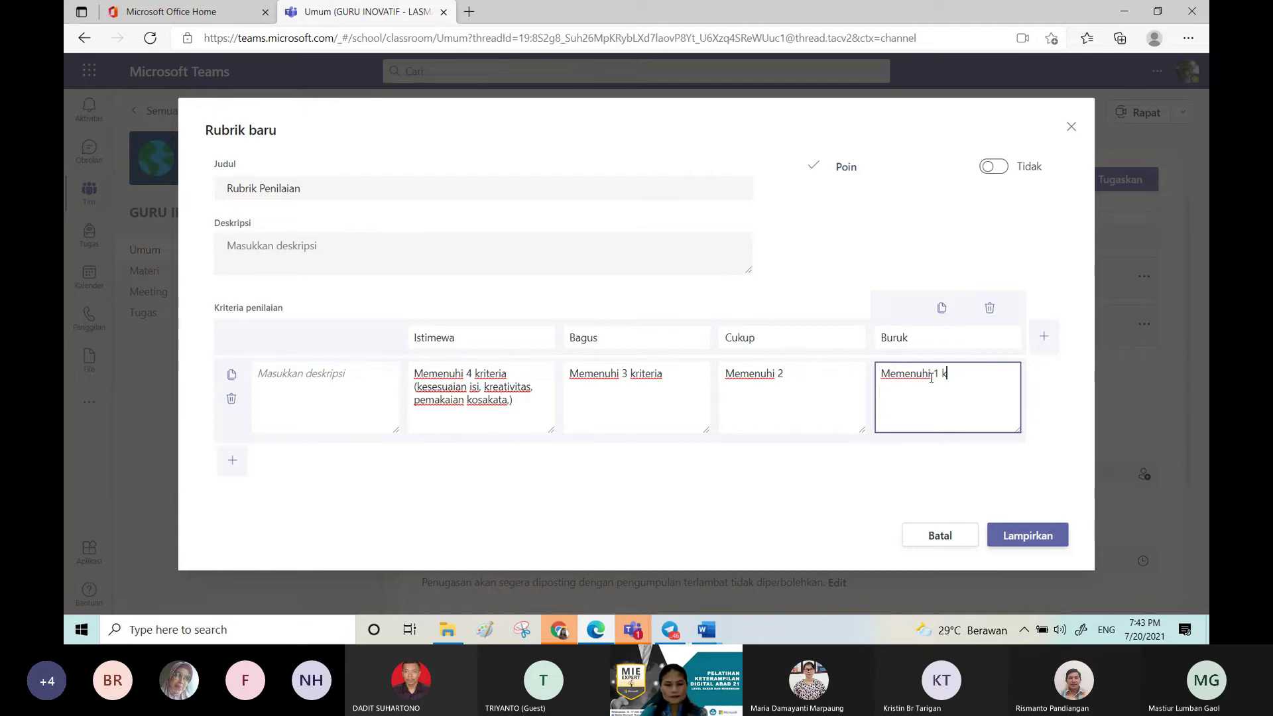
text(riteria)
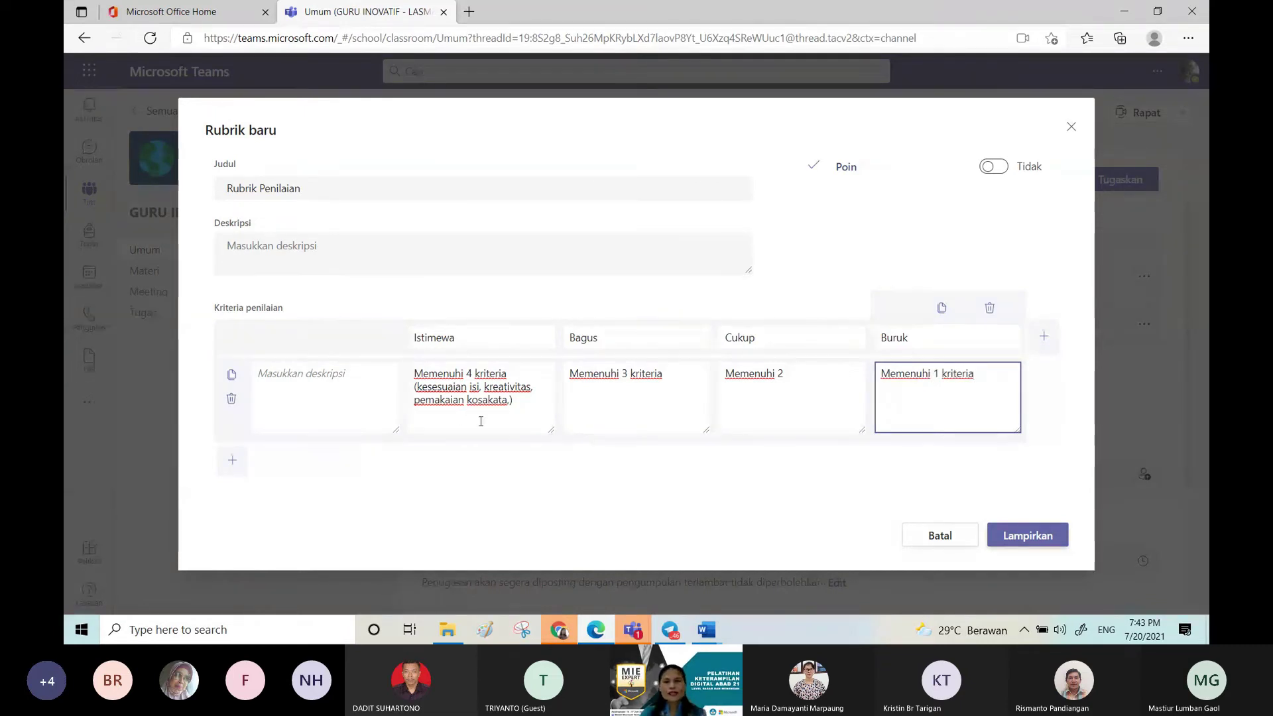
click(663, 401)
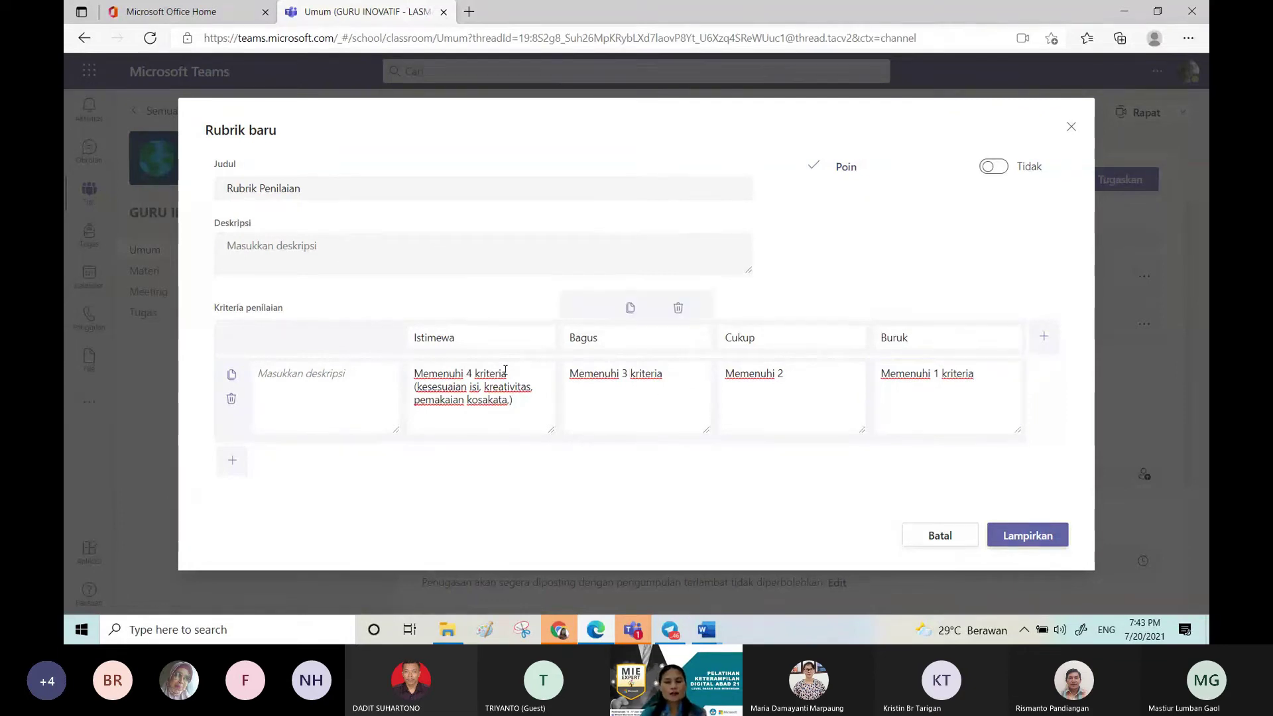
click(505, 373)
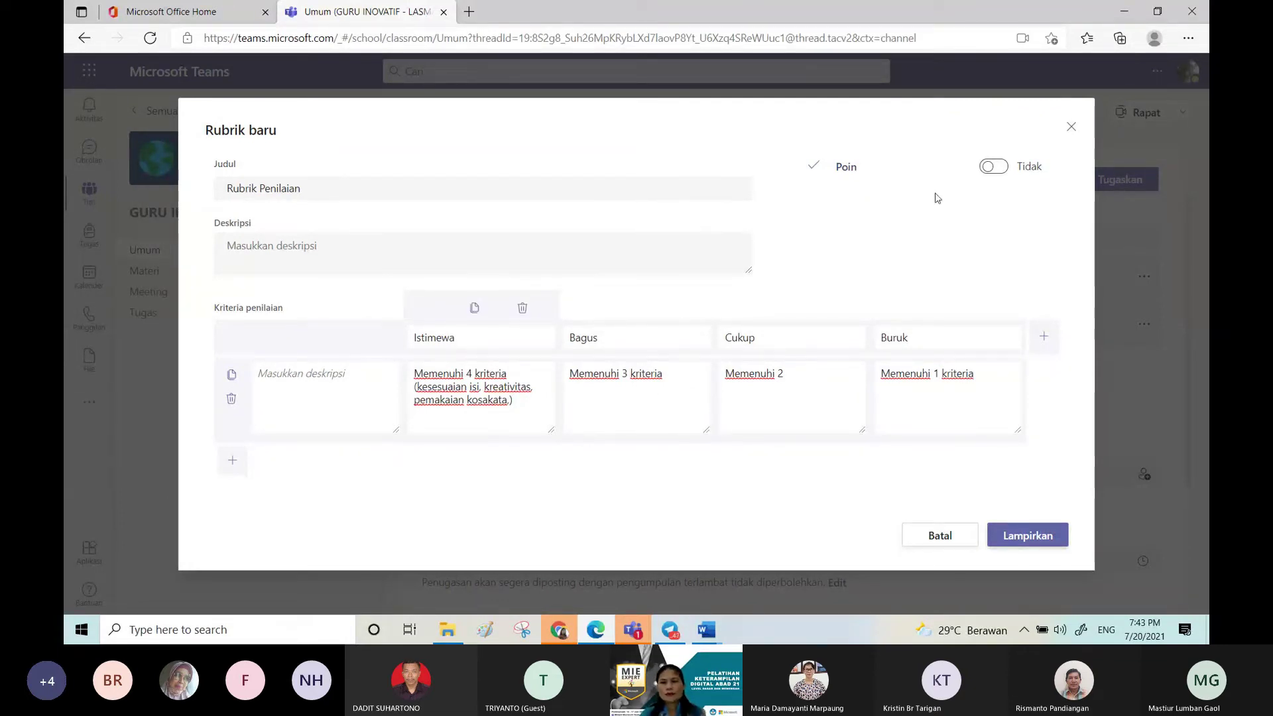
click(994, 167)
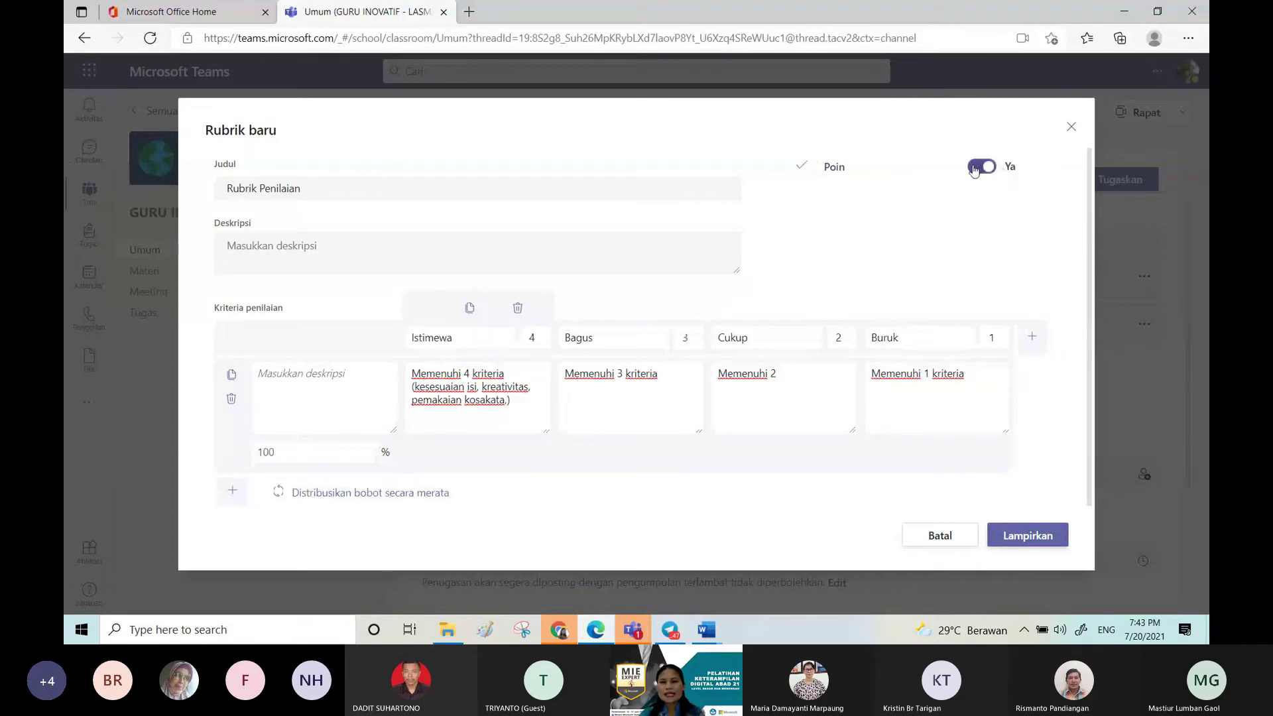
Step: Toggle points off and back on, then add and remove an extra level column
click(976, 168)
click(996, 169)
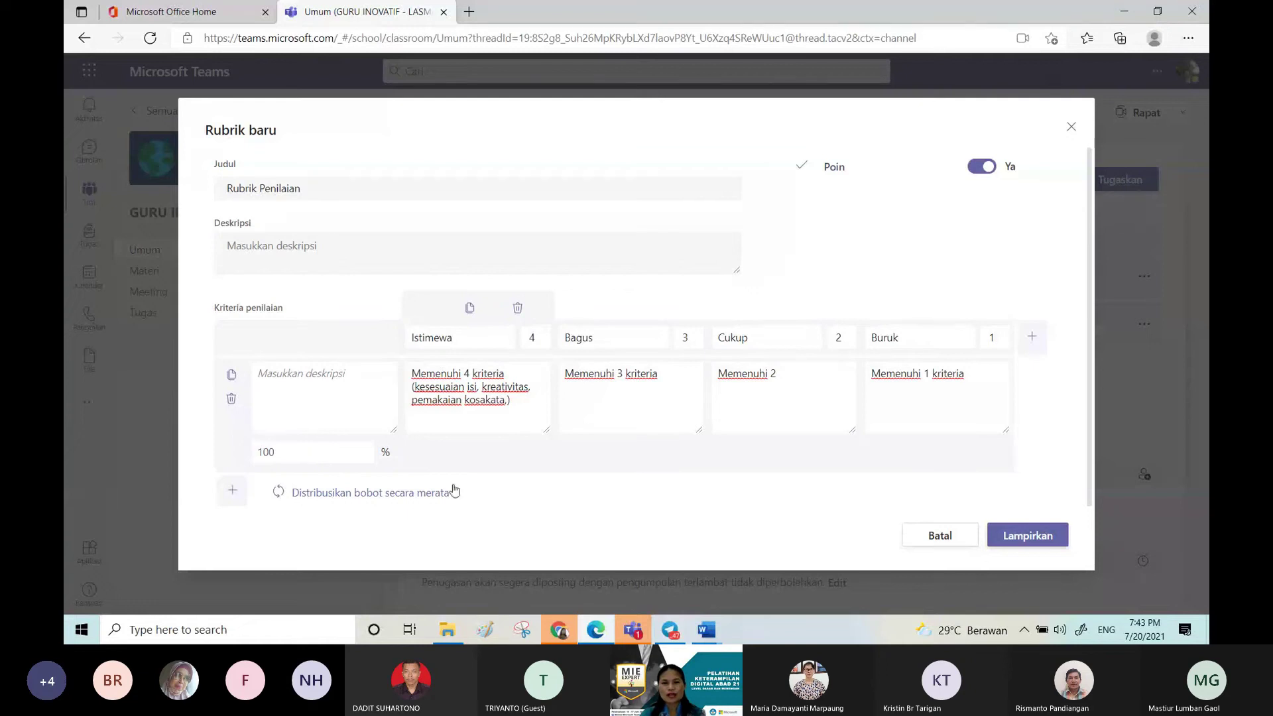
click(1032, 342)
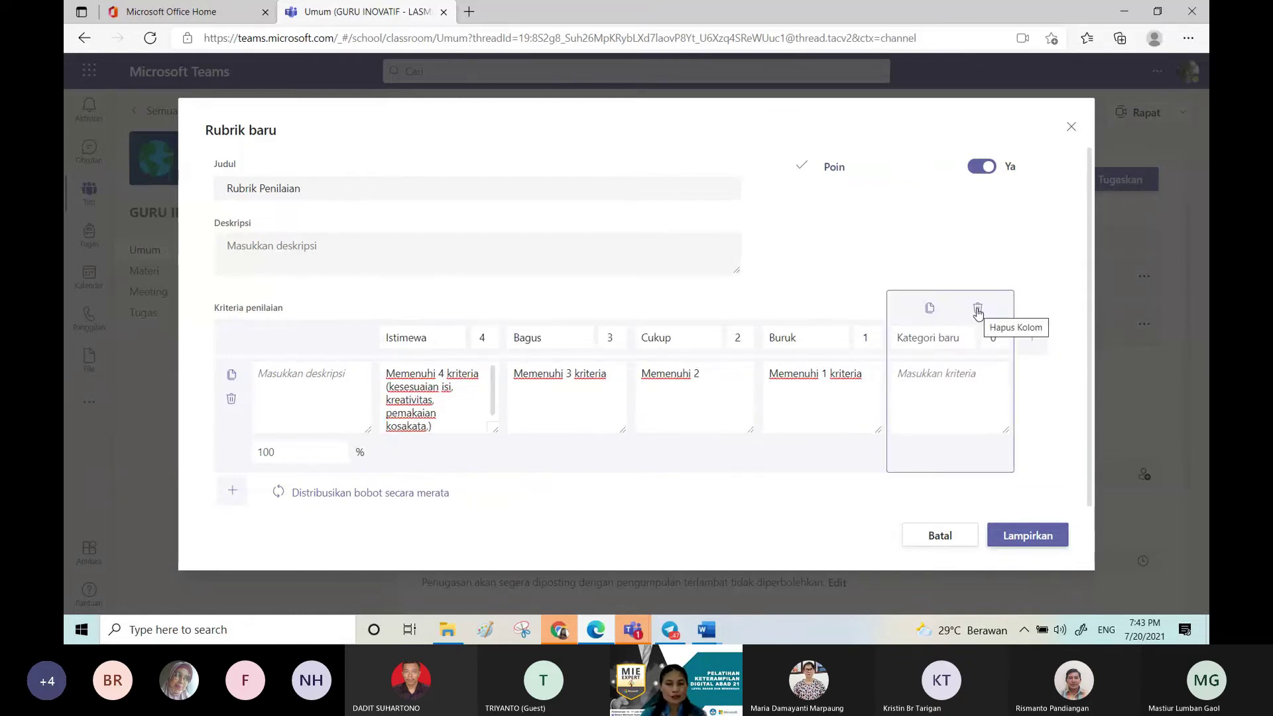
click(977, 310)
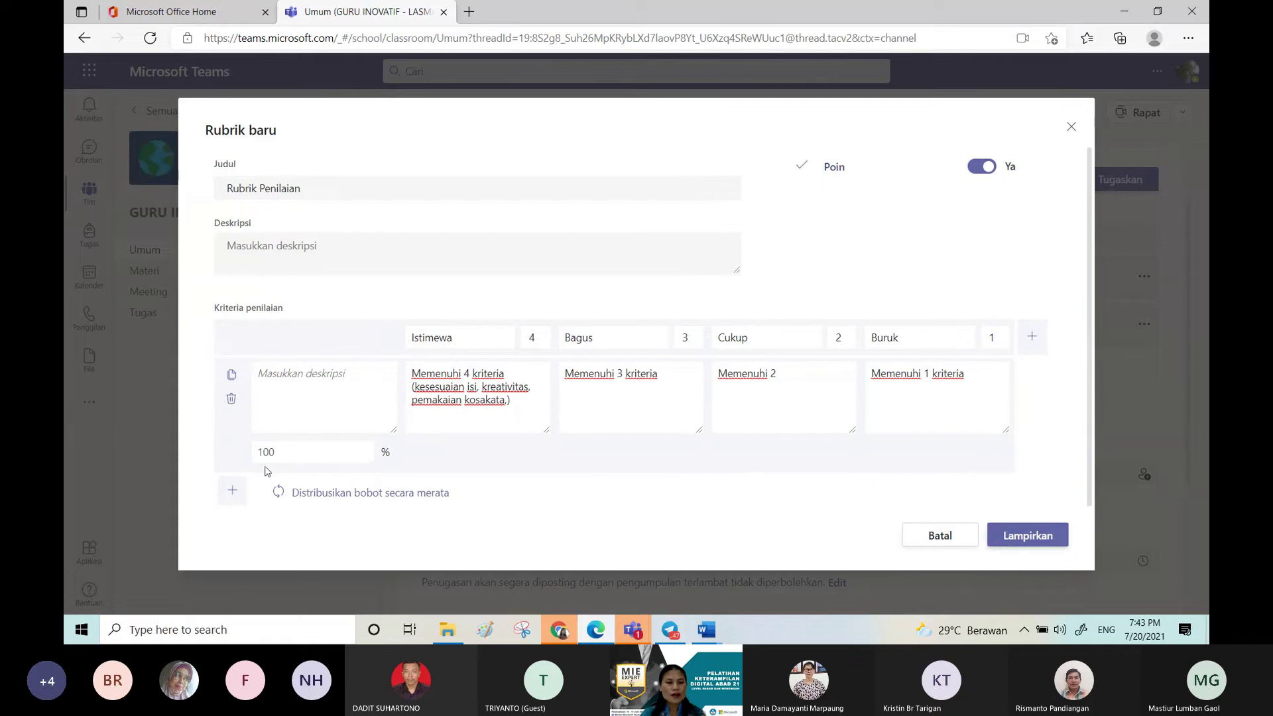
Step: Add and delete a second criteria row, then attach the rubric to the assignment
click(233, 492)
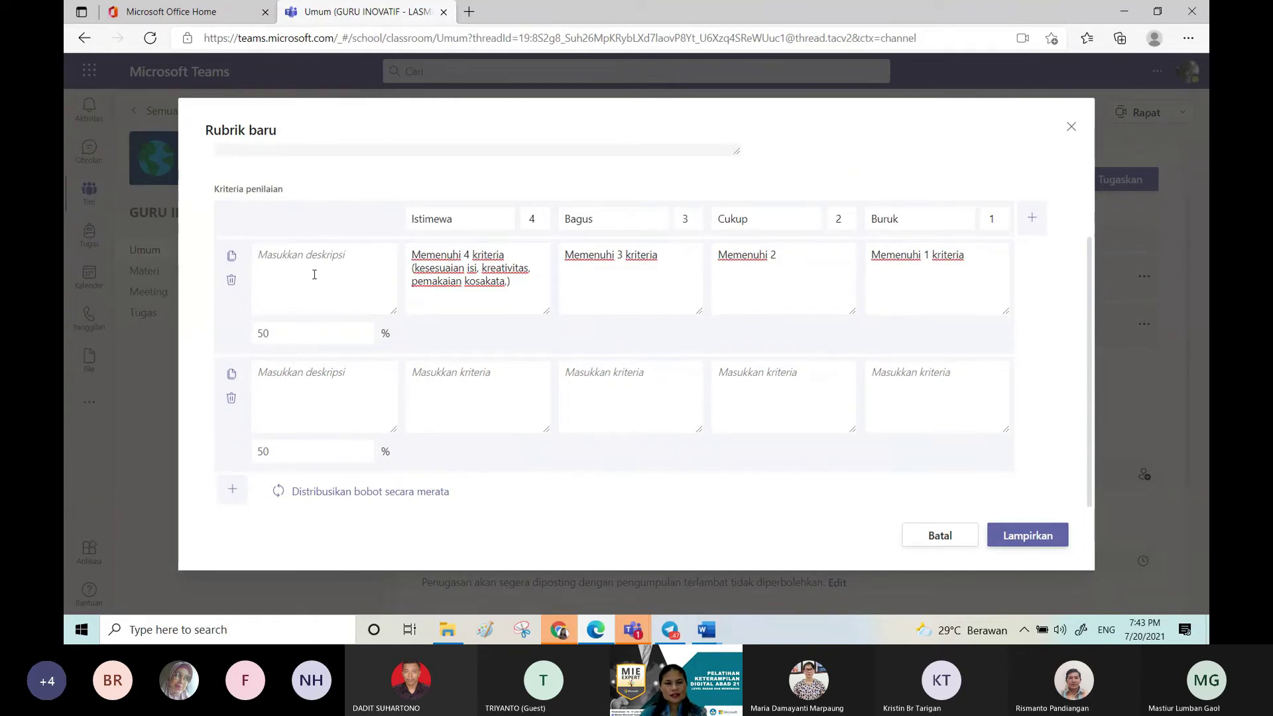
click(314, 274)
click(228, 400)
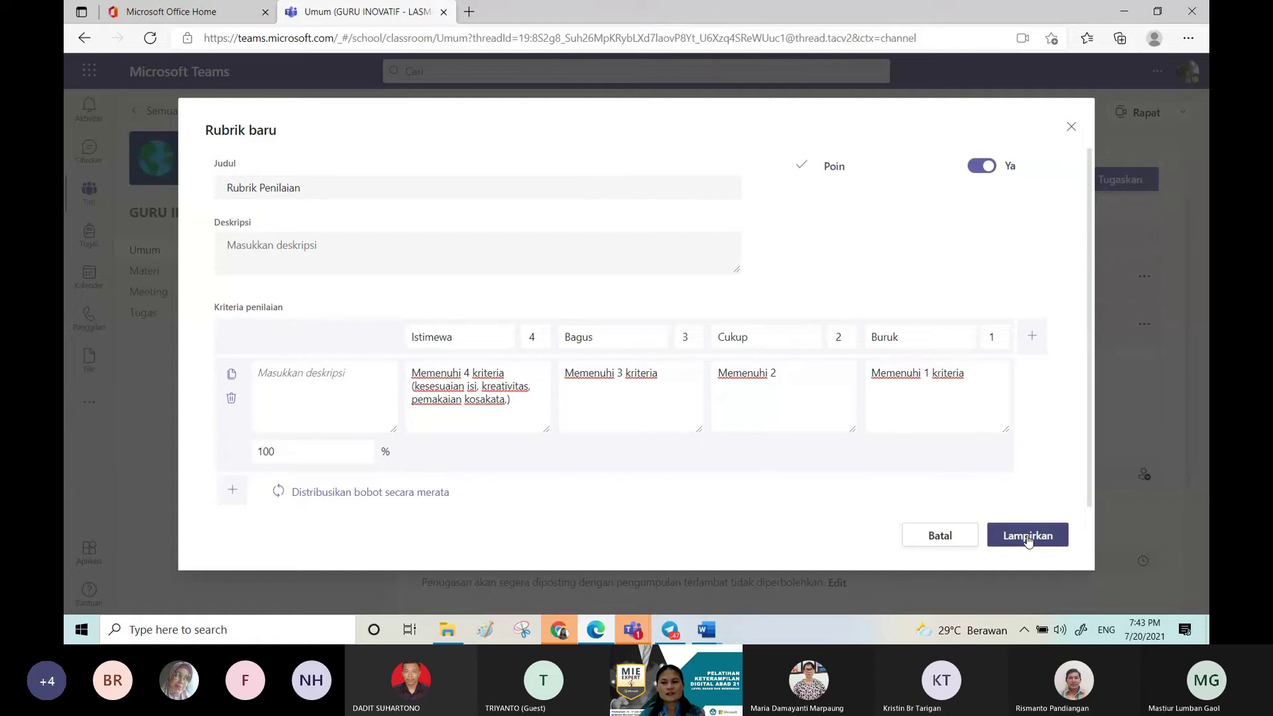
click(1027, 537)
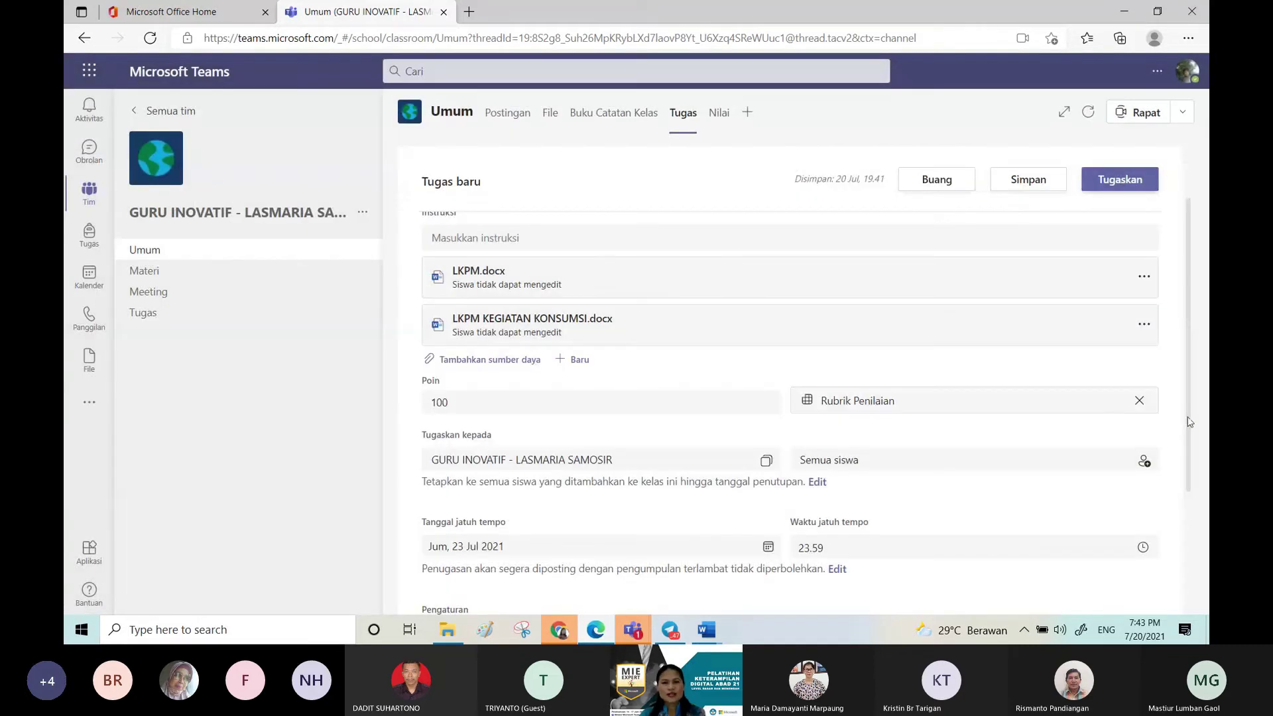
Step: Assign Latihan, due 23 Juli 2021 at 23.59, and open it from the Ditugaskan list
drag(1189, 422, 1173, 275)
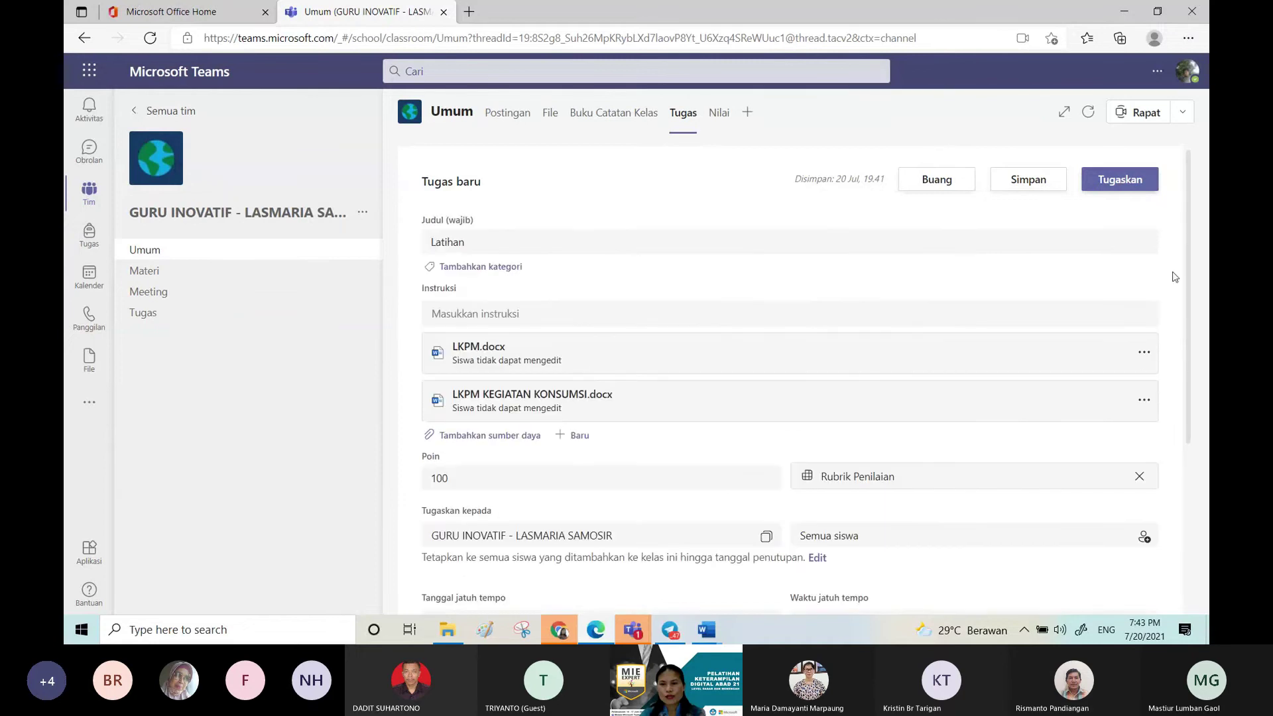
click(1118, 185)
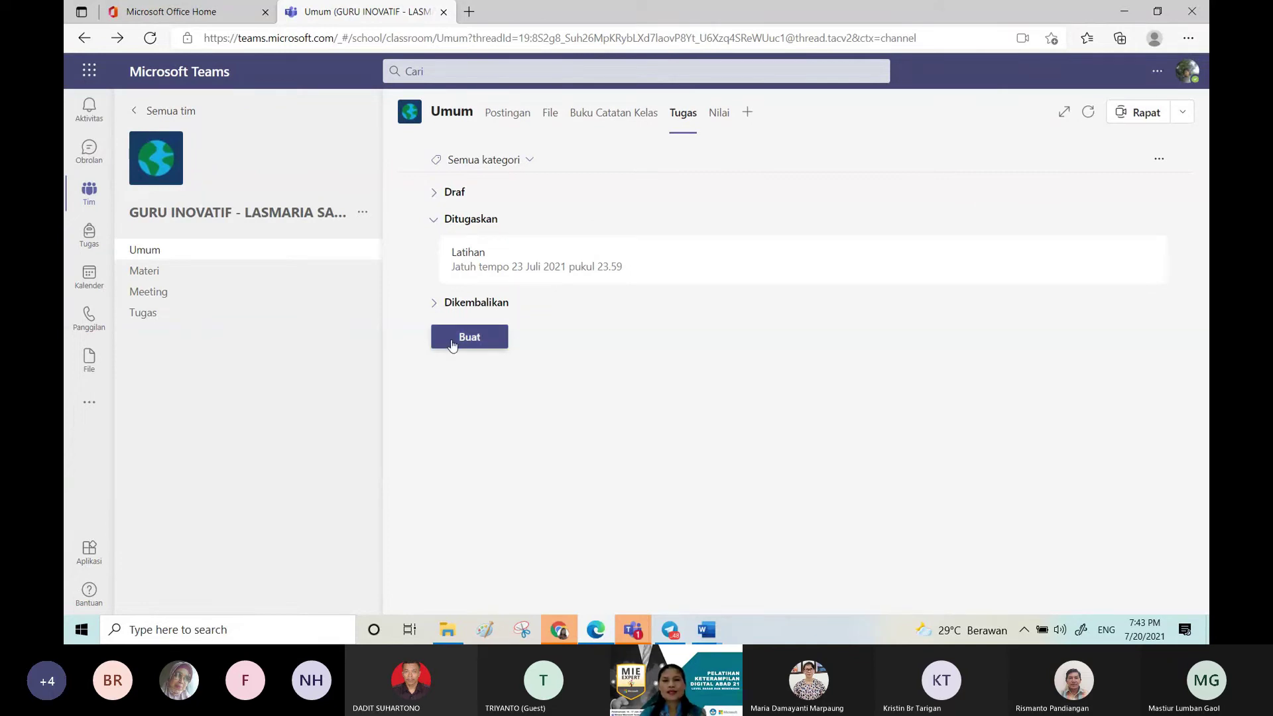
click(1159, 162)
click(685, 341)
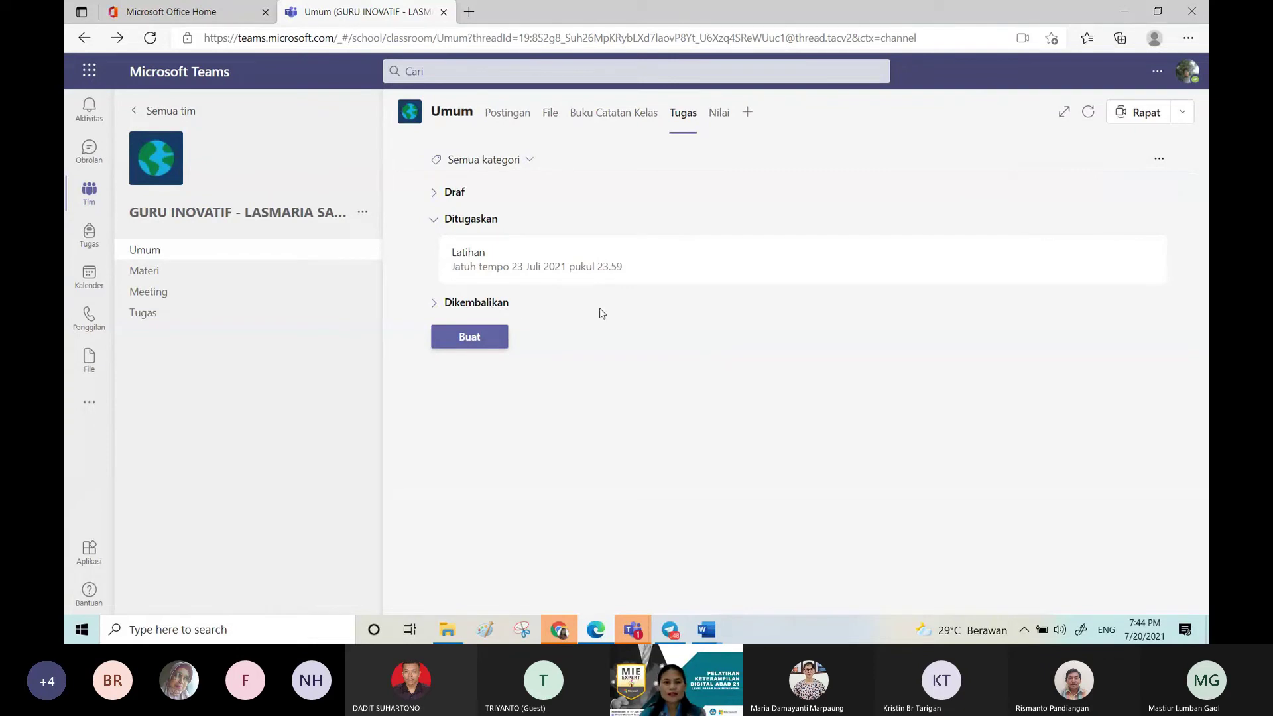
click(538, 260)
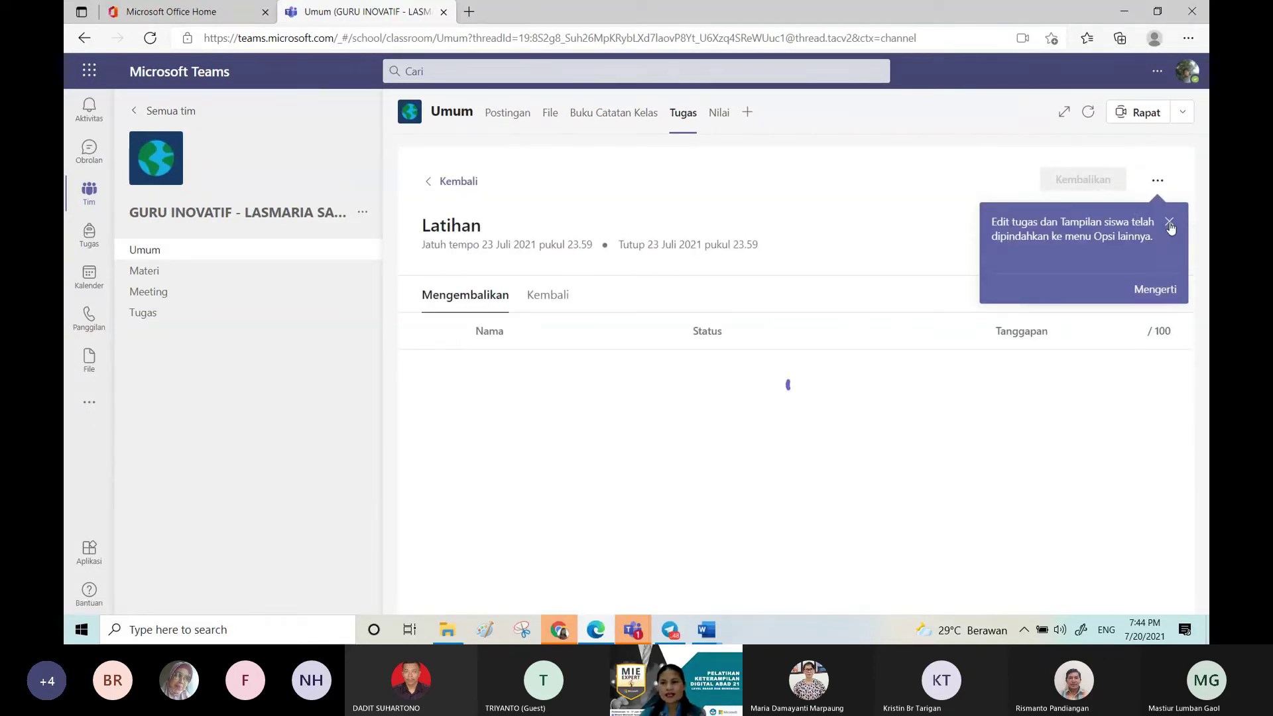
Step: Preview Latihan as a student sees it, then return to the teacher view
click(1157, 183)
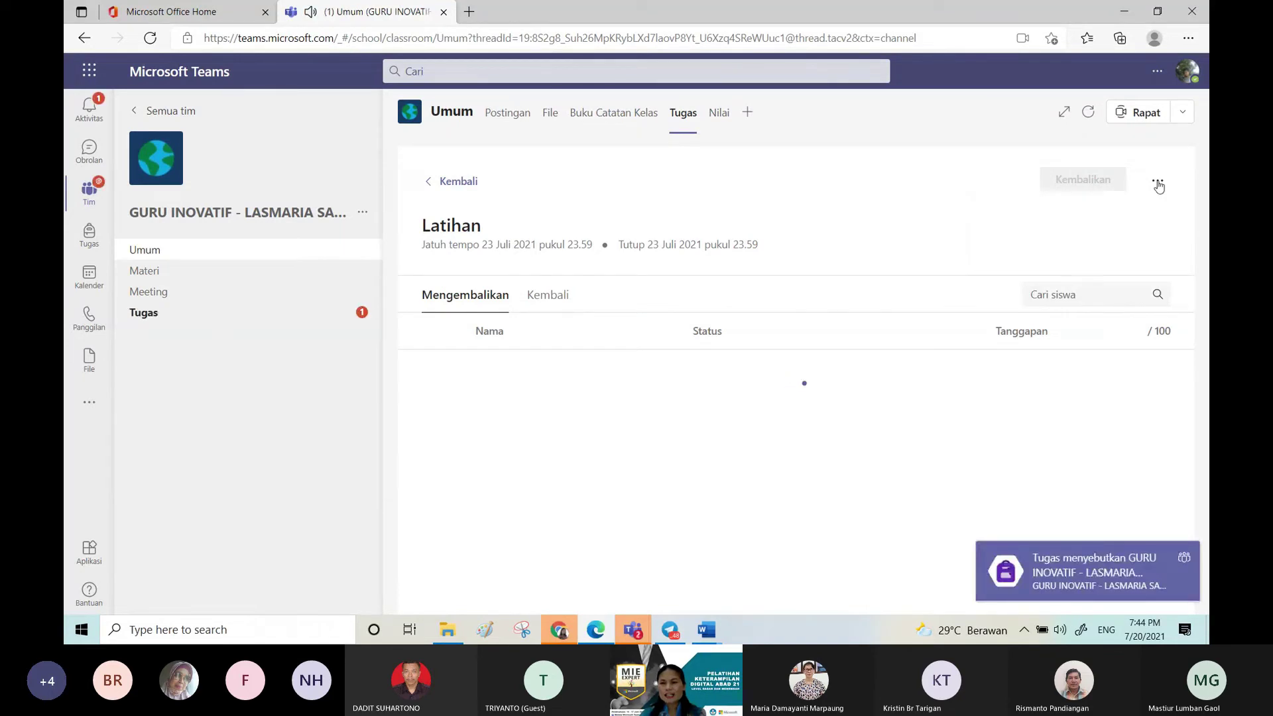
click(1157, 184)
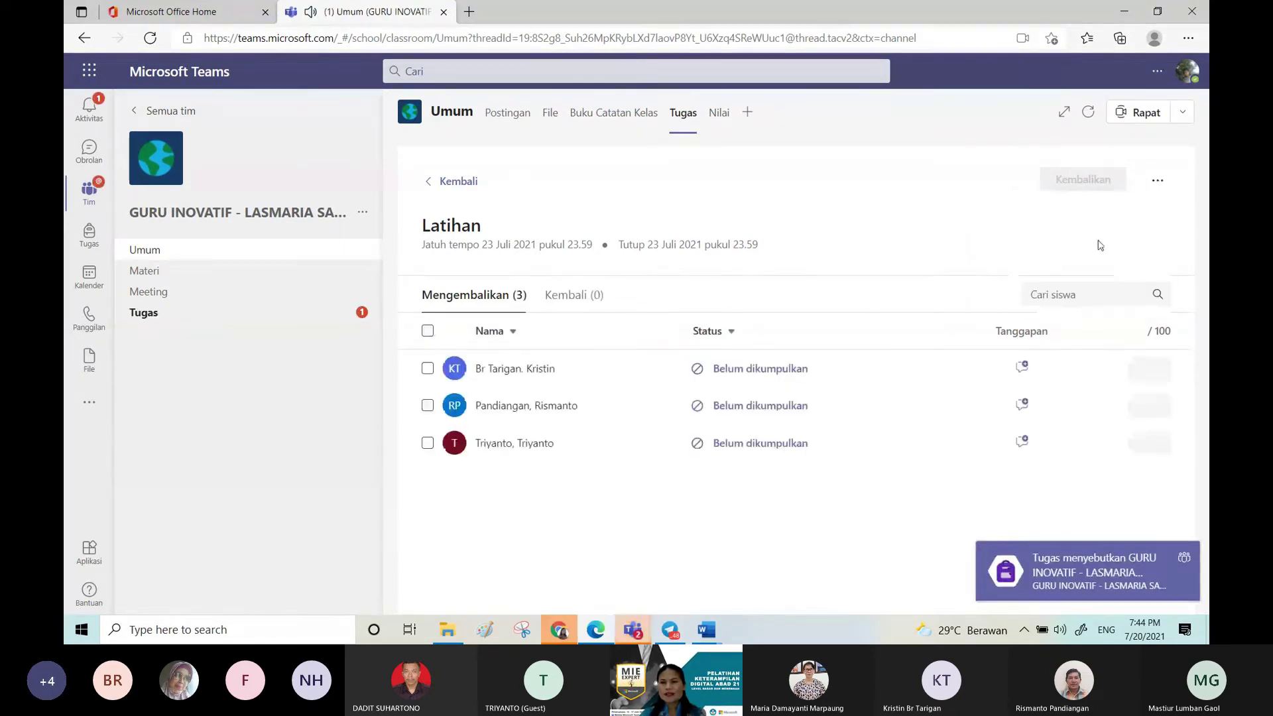
click(1158, 188)
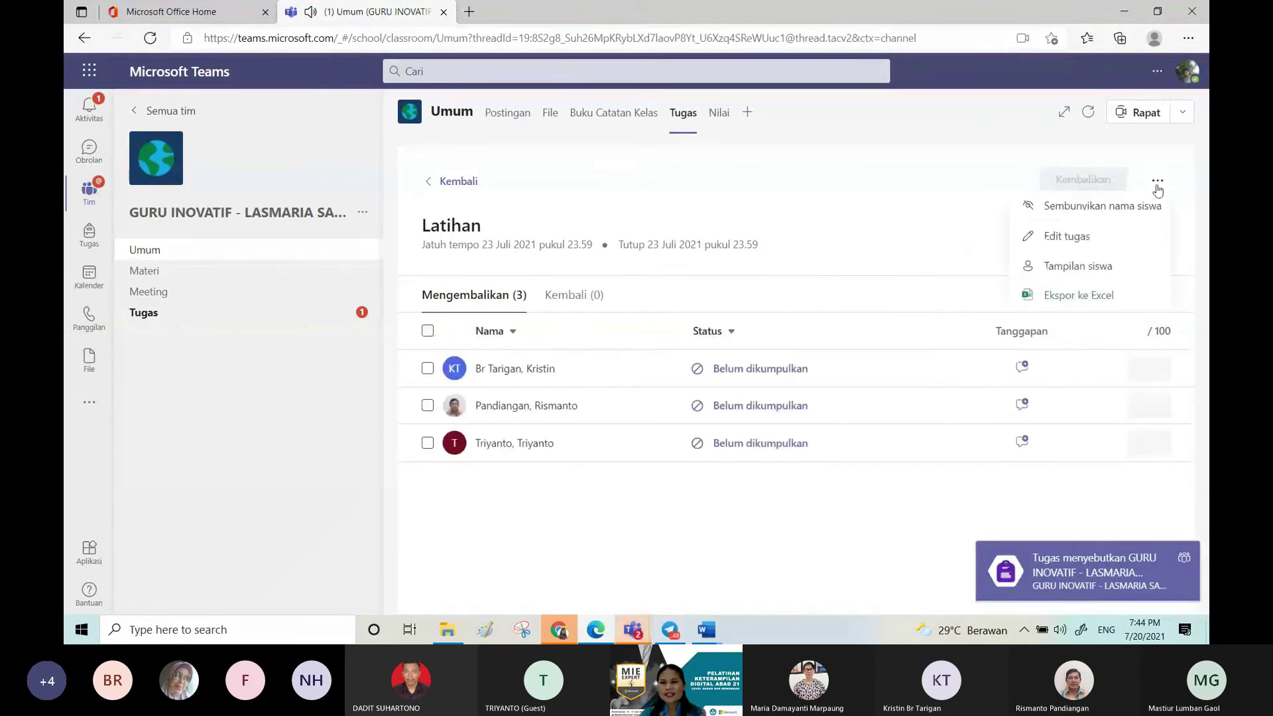
click(1097, 266)
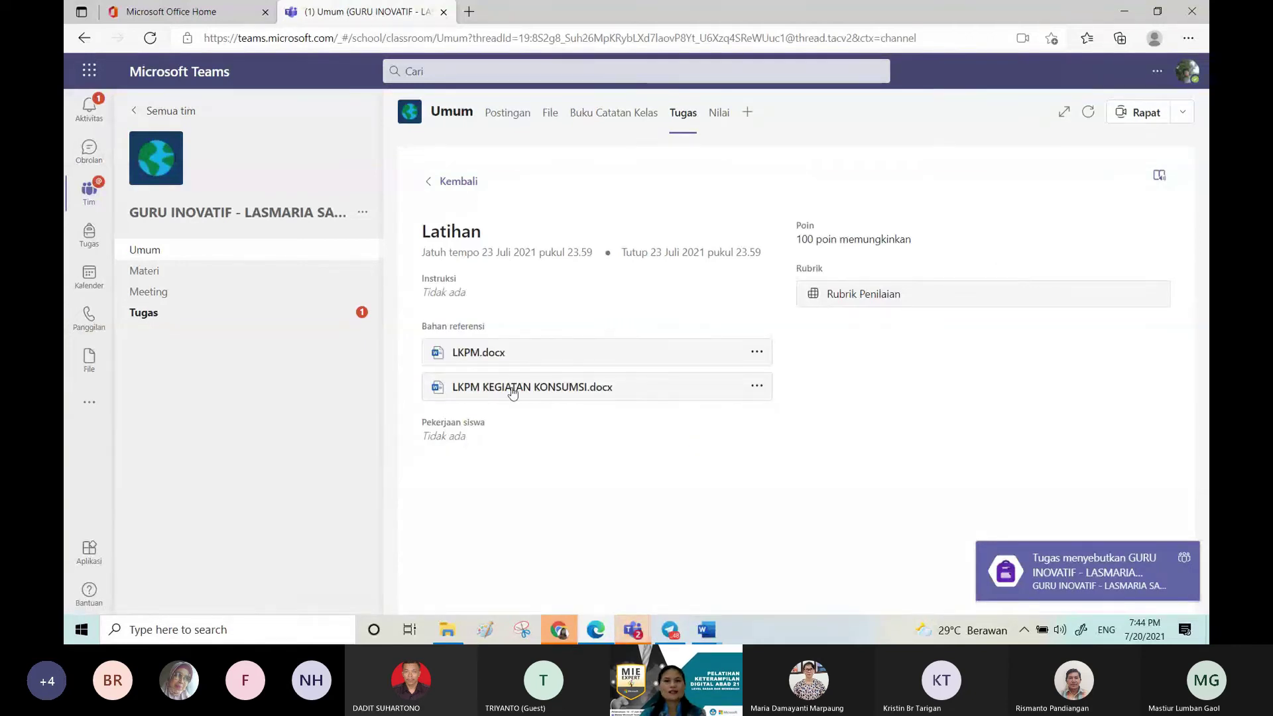
click(431, 181)
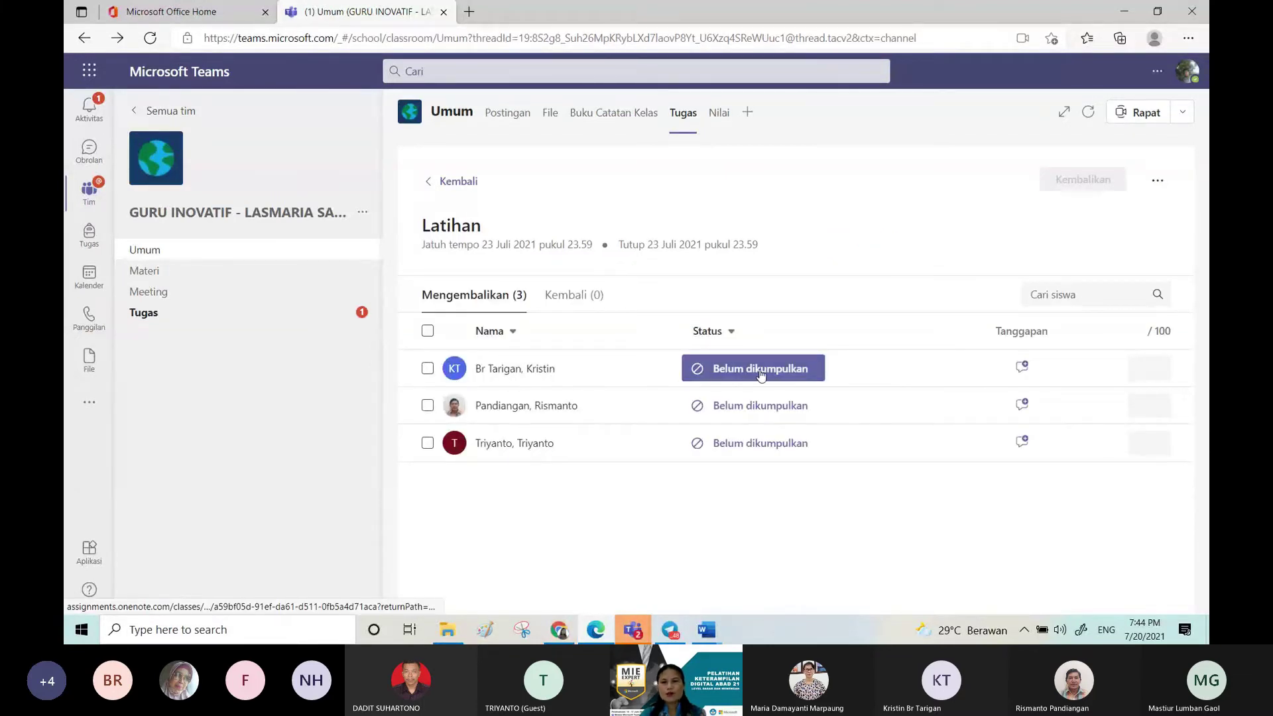
Step: Sort the students by Status and go back to the class assignment list
click(731, 333)
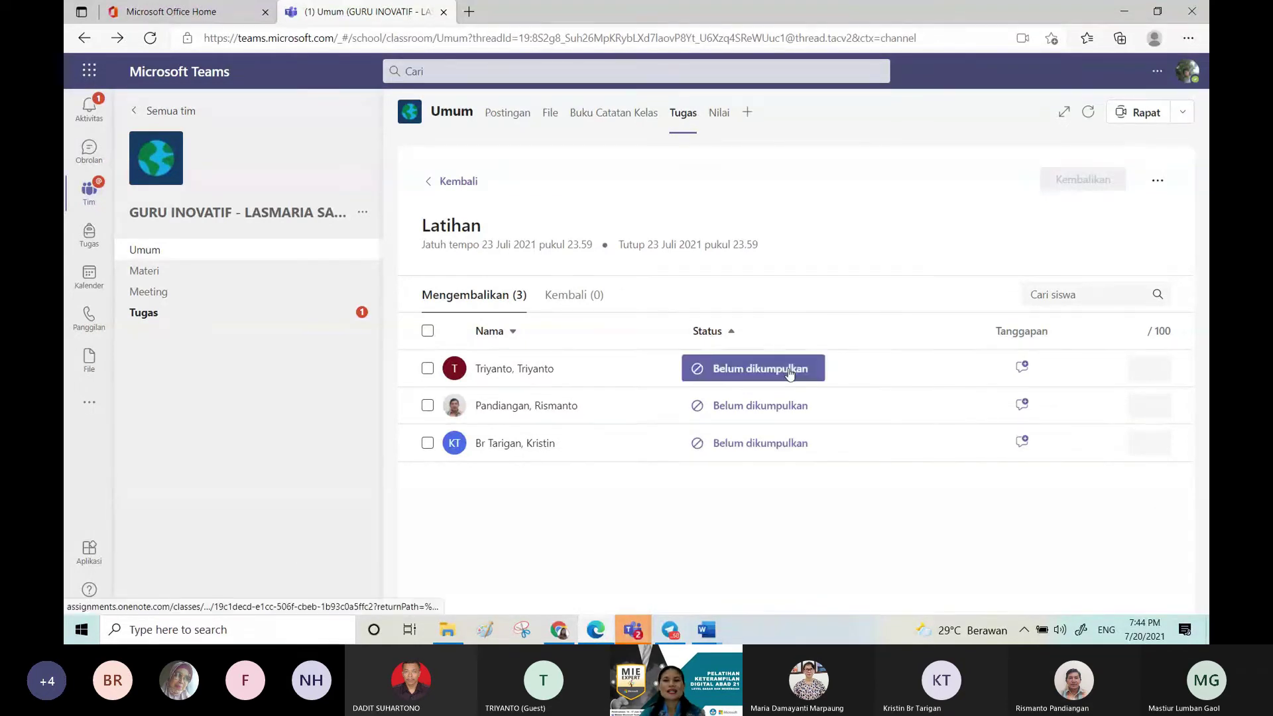
click(429, 184)
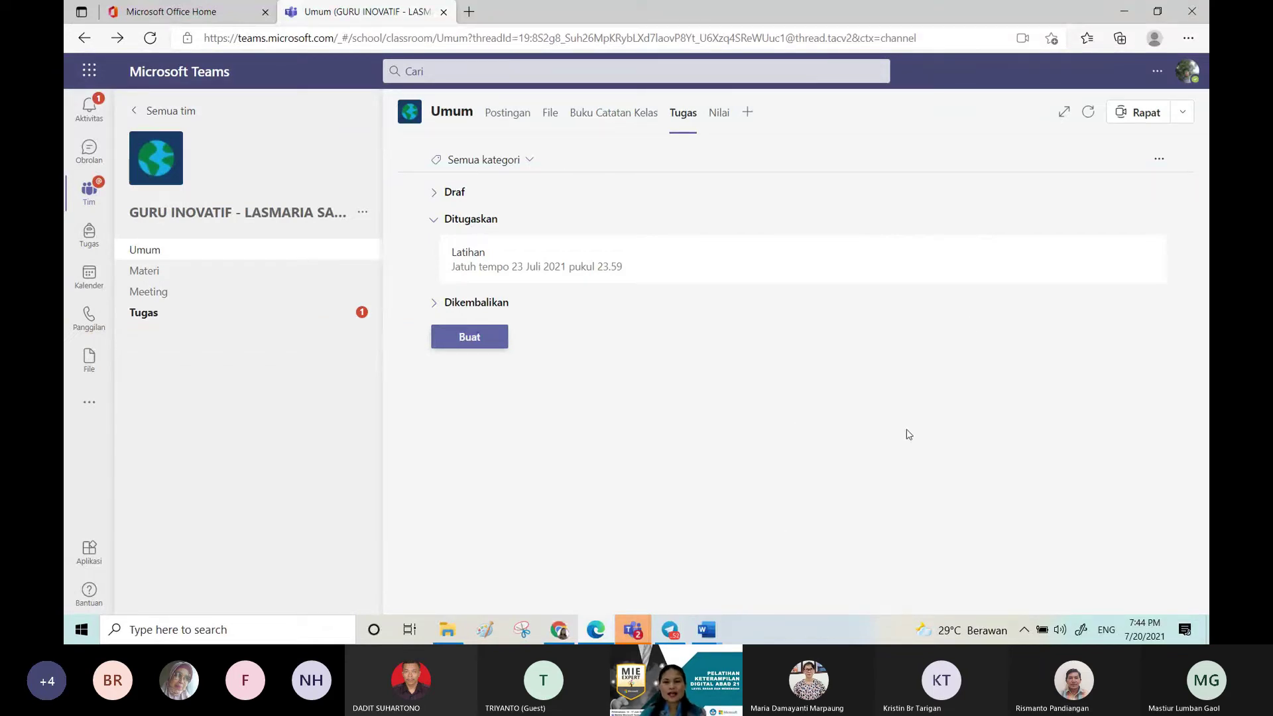
click(633, 631)
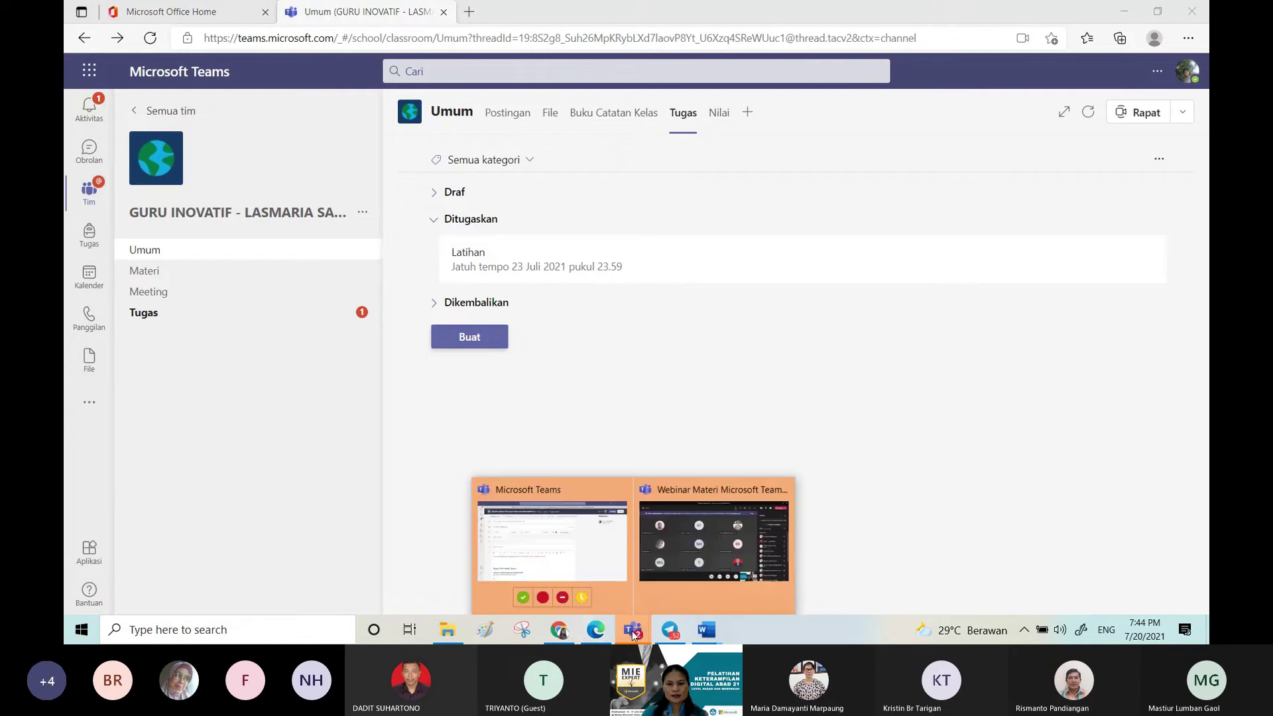
click(722, 529)
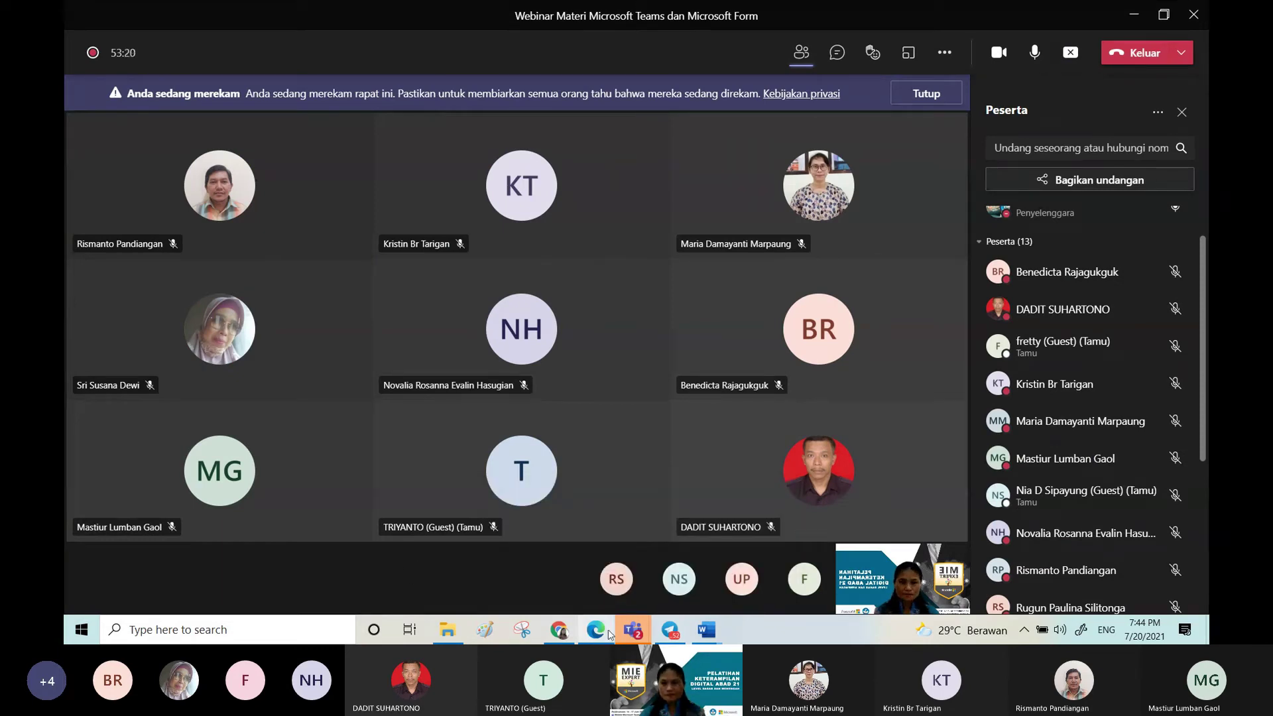
mouse_move(628, 631)
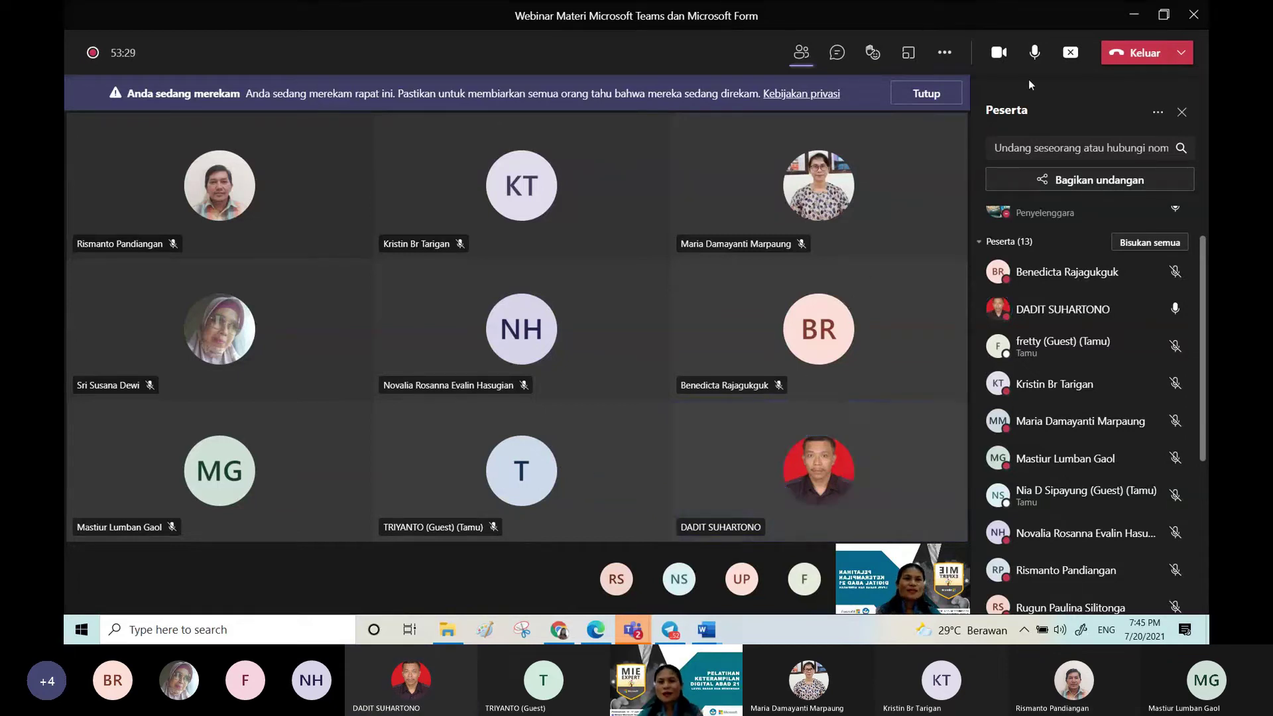
click(837, 55)
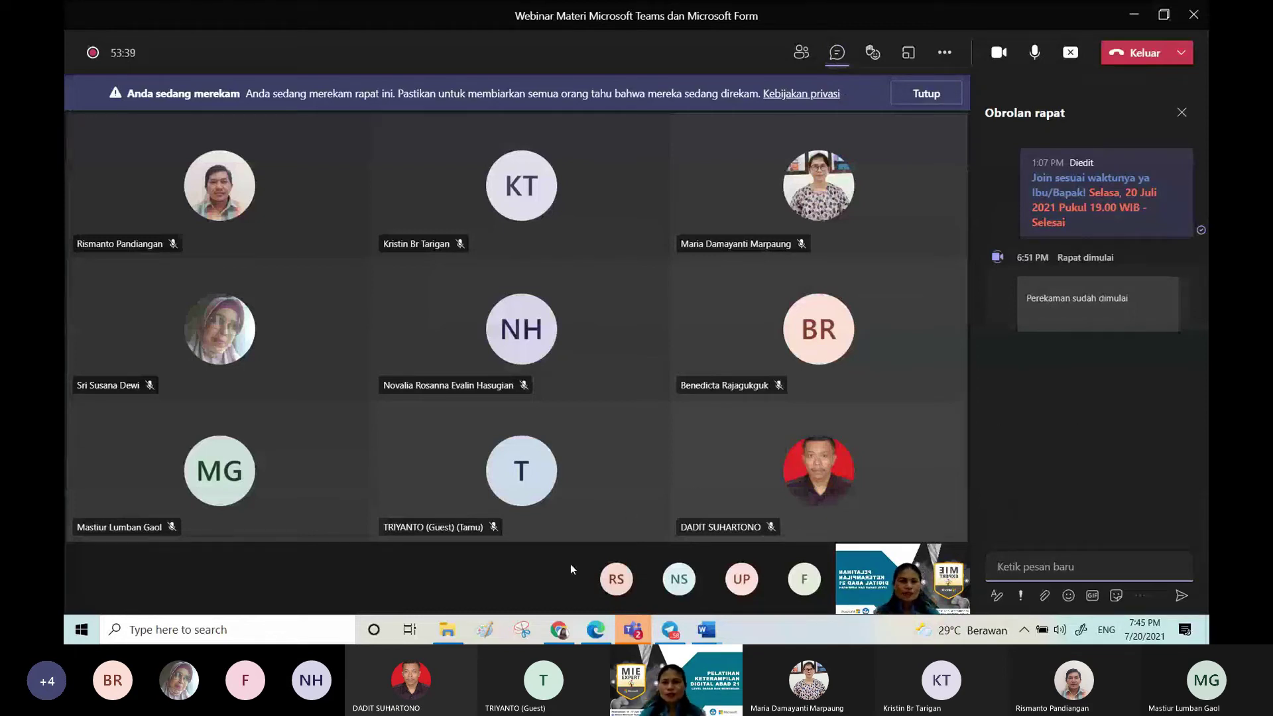
click(1040, 414)
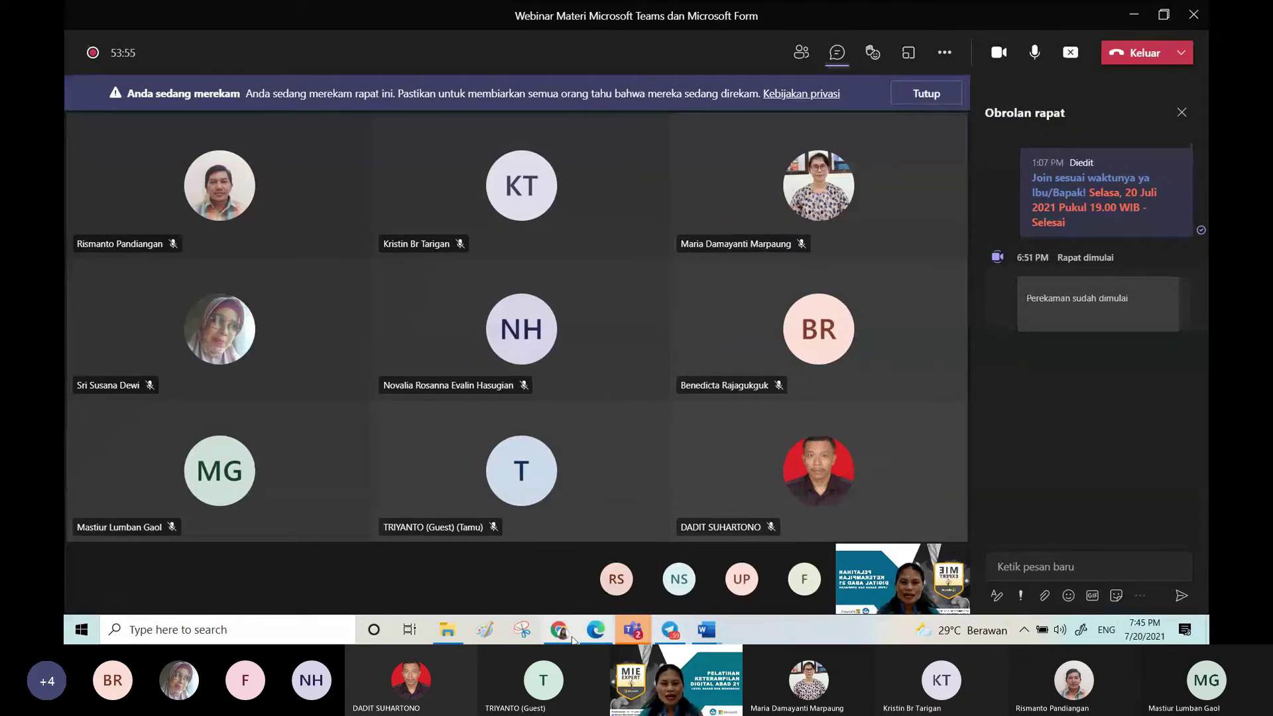
click(594, 631)
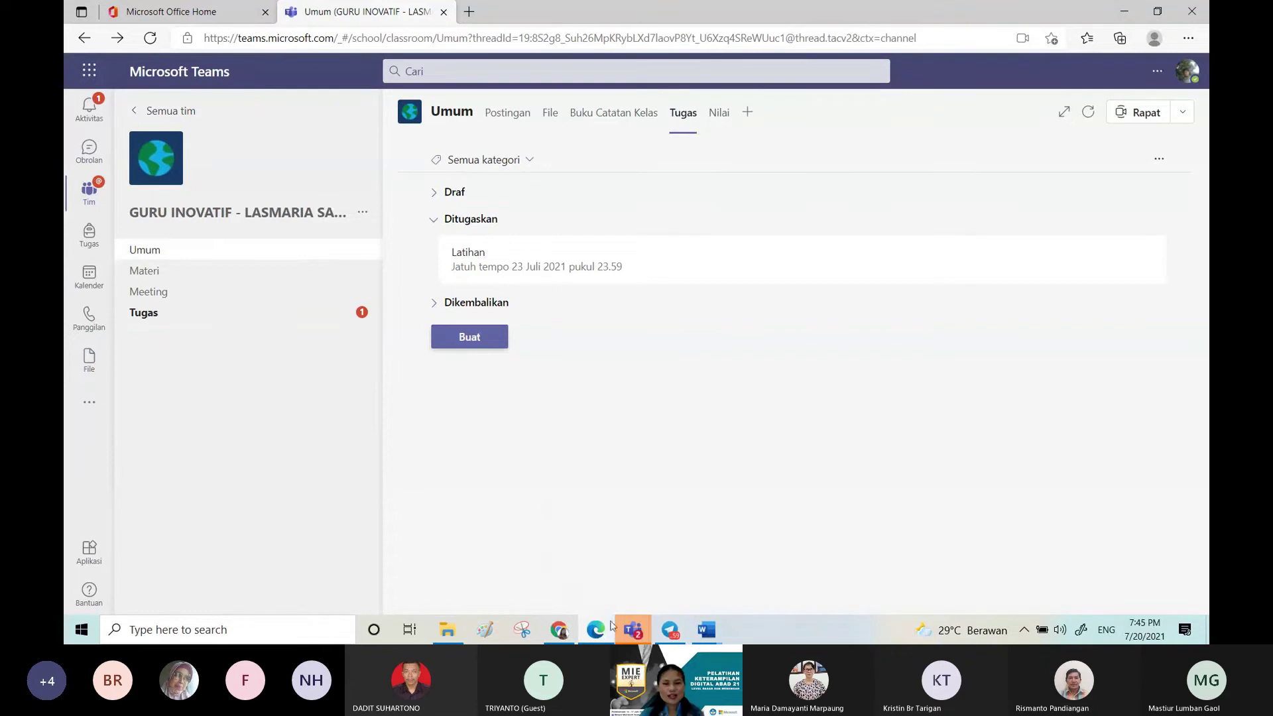
click(595, 632)
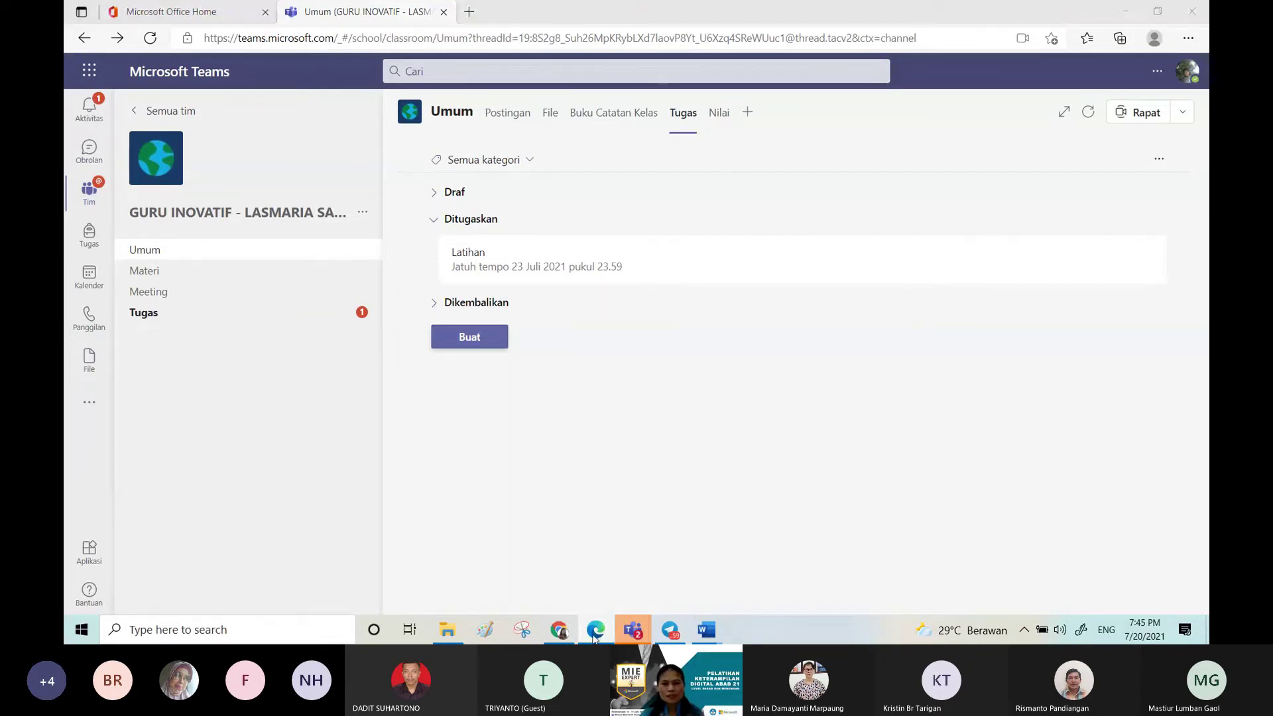
Step: Bring the browser forward, open a new tab and search for 'portal office 365'
click(594, 637)
click(594, 638)
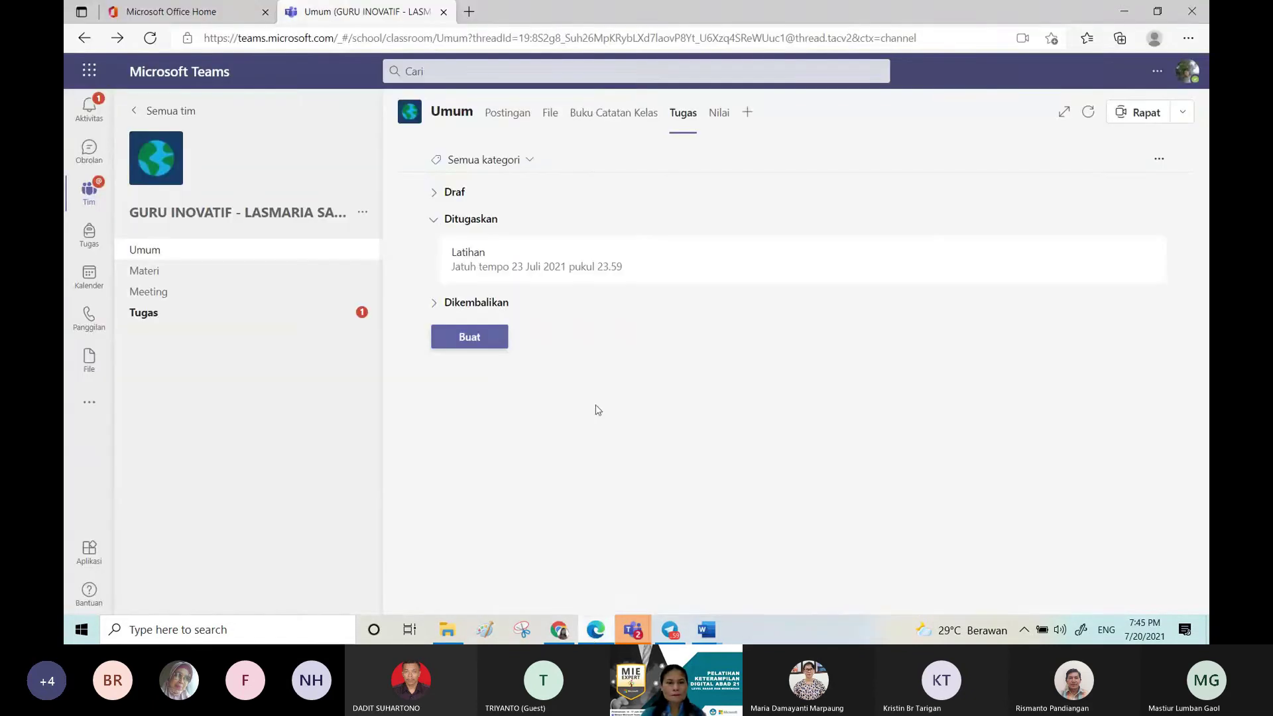
click(468, 11)
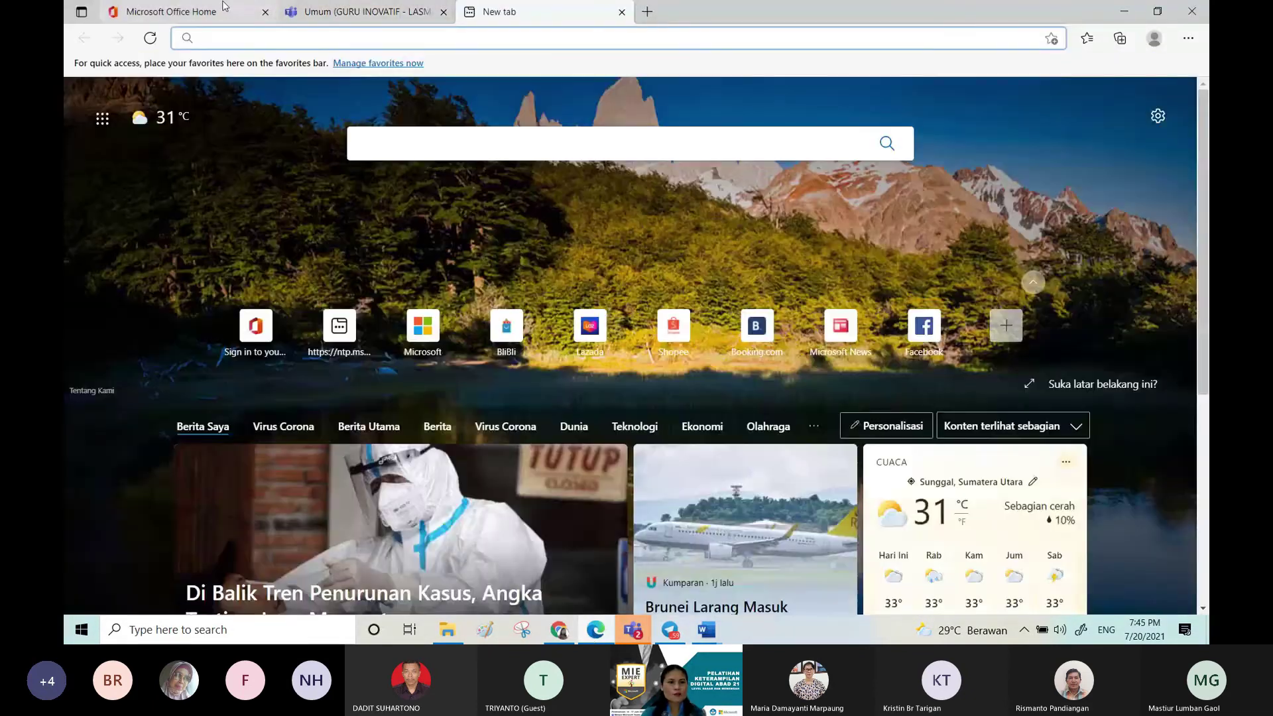
click(223, 6)
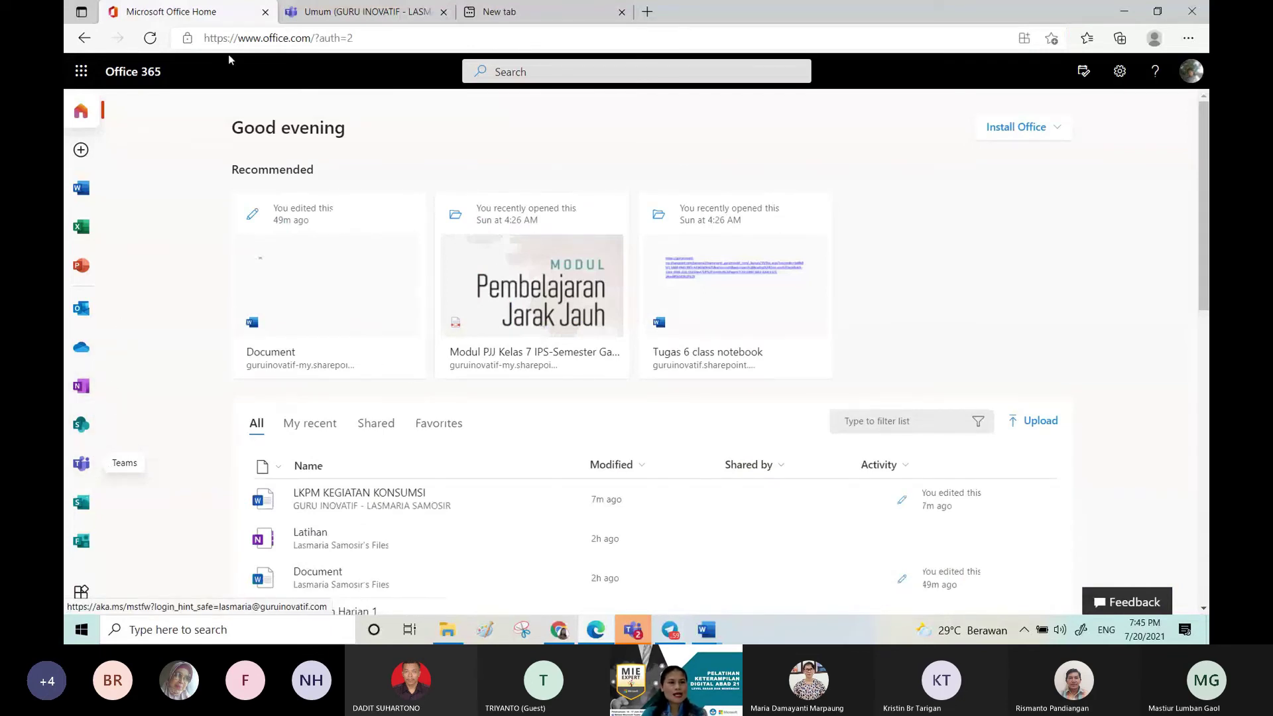
click(273, 39)
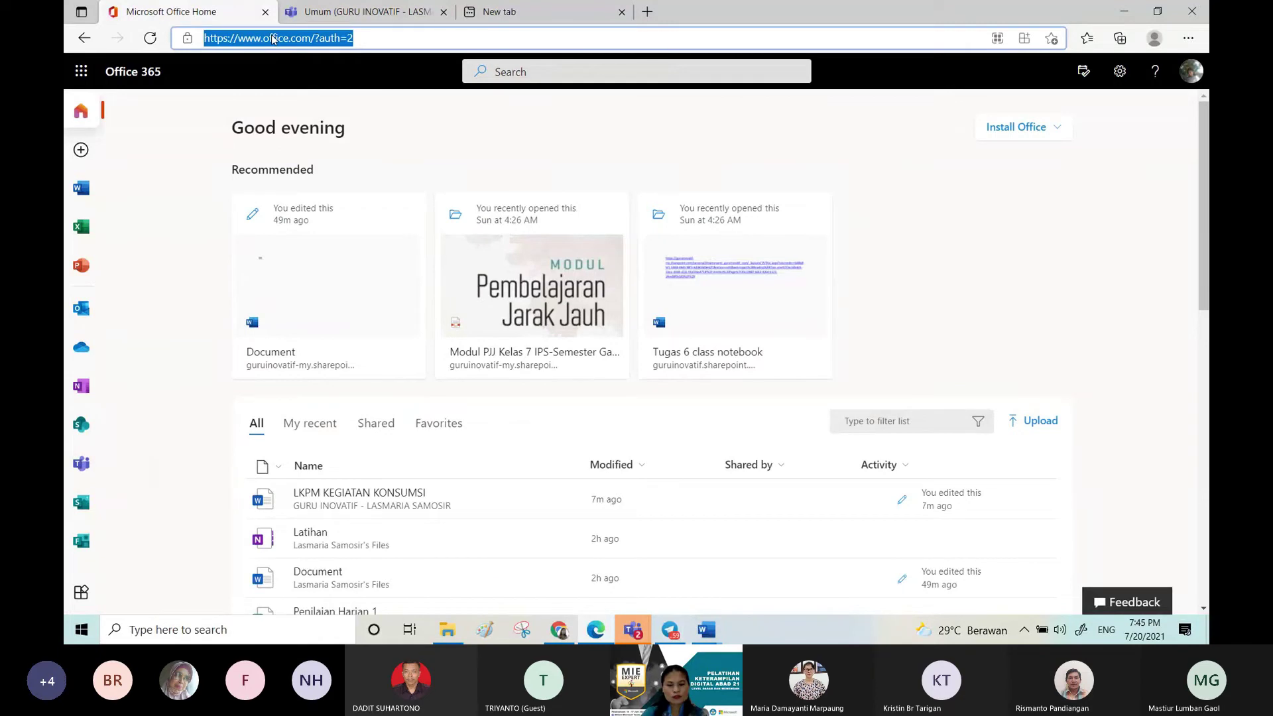
text(p)
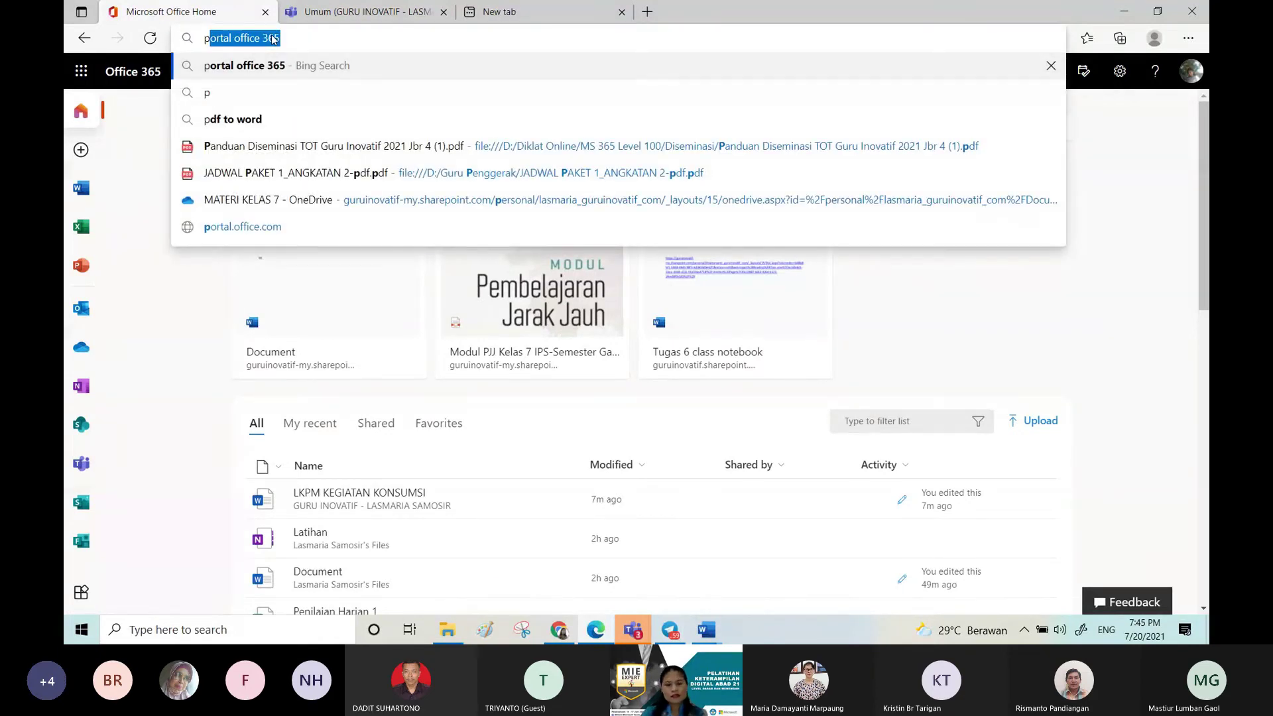
key(Return)
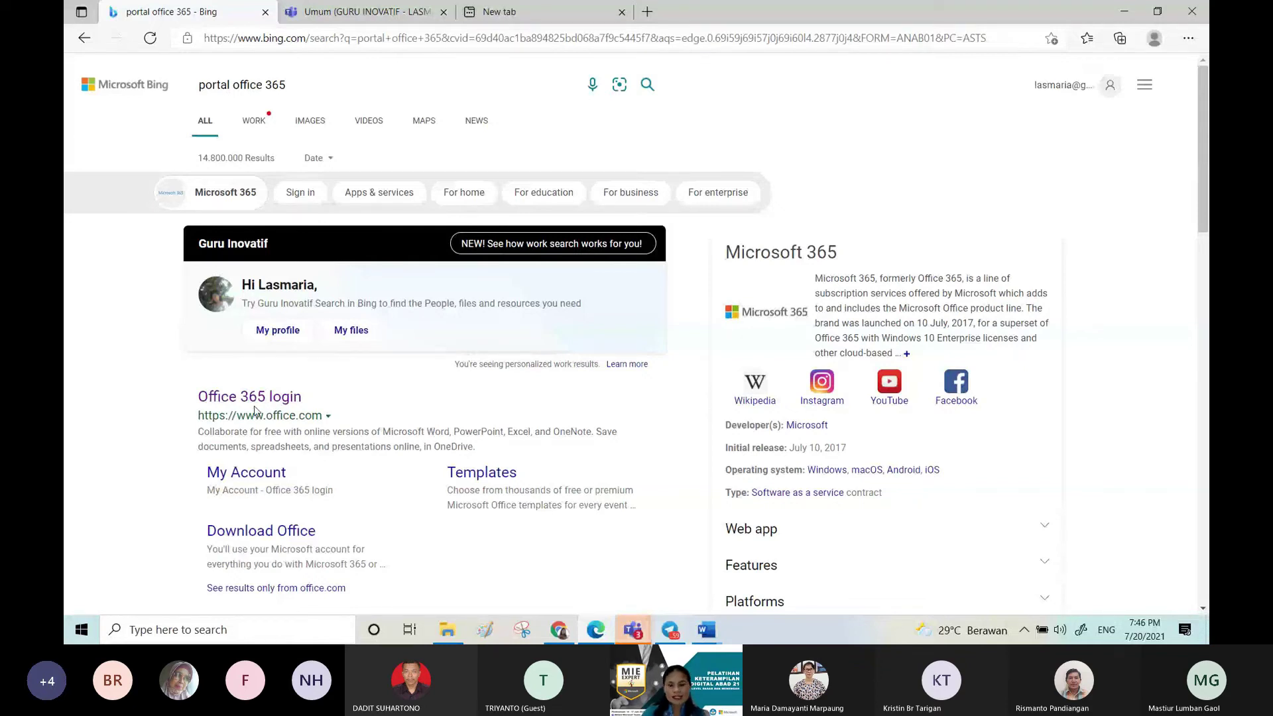
Step: Rerun the 'portal office 365' search and open the Office 365 login result's All apps page
click(377, 38)
text(p)
key(Right)
key(Return)
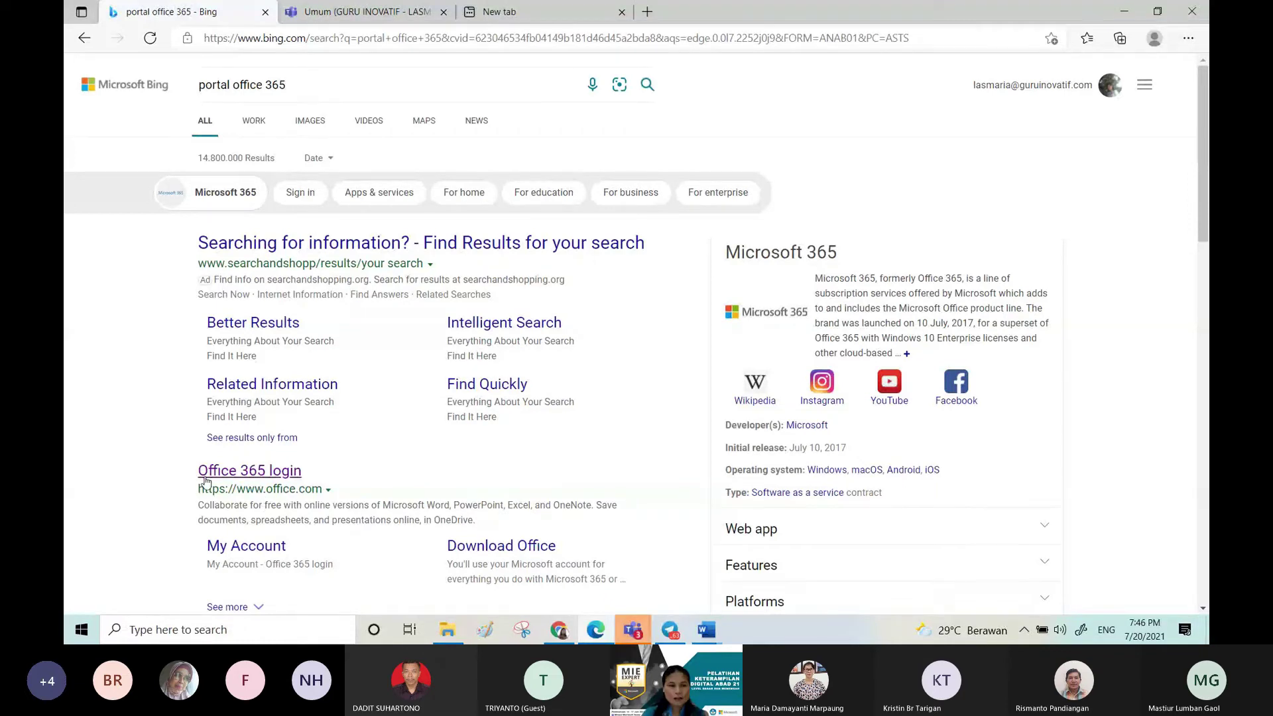
click(257, 472)
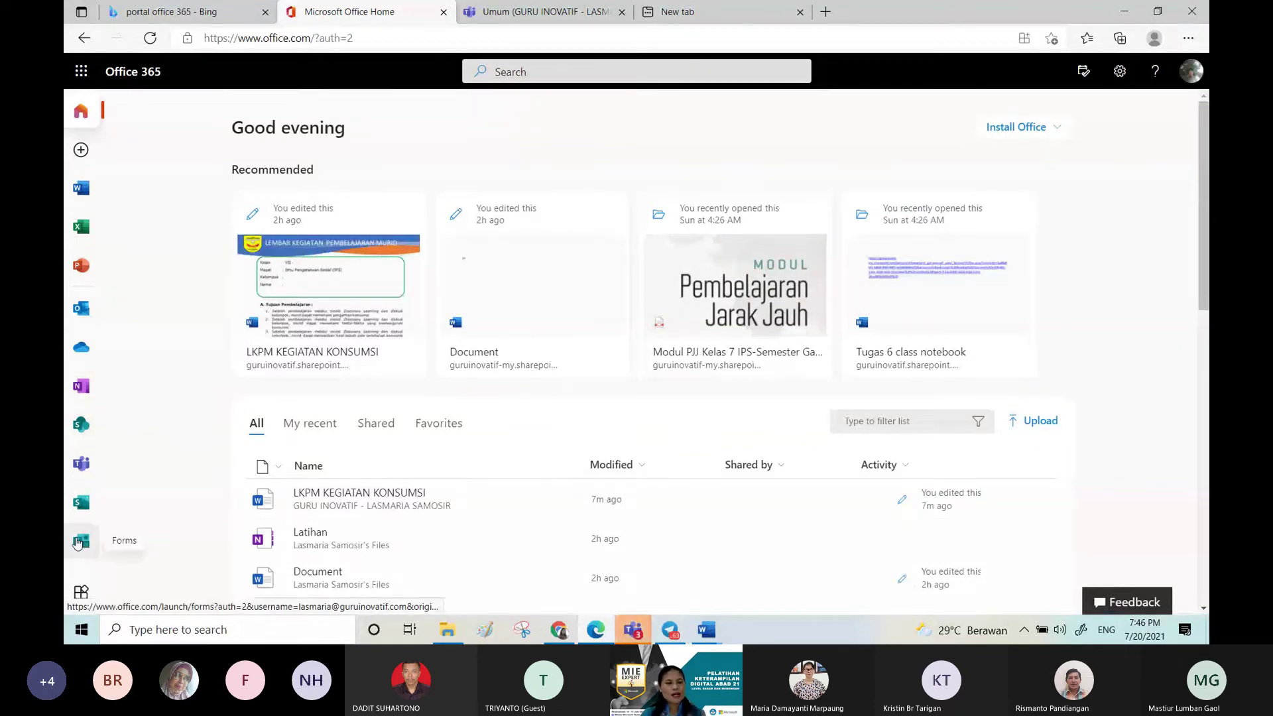
click(90, 589)
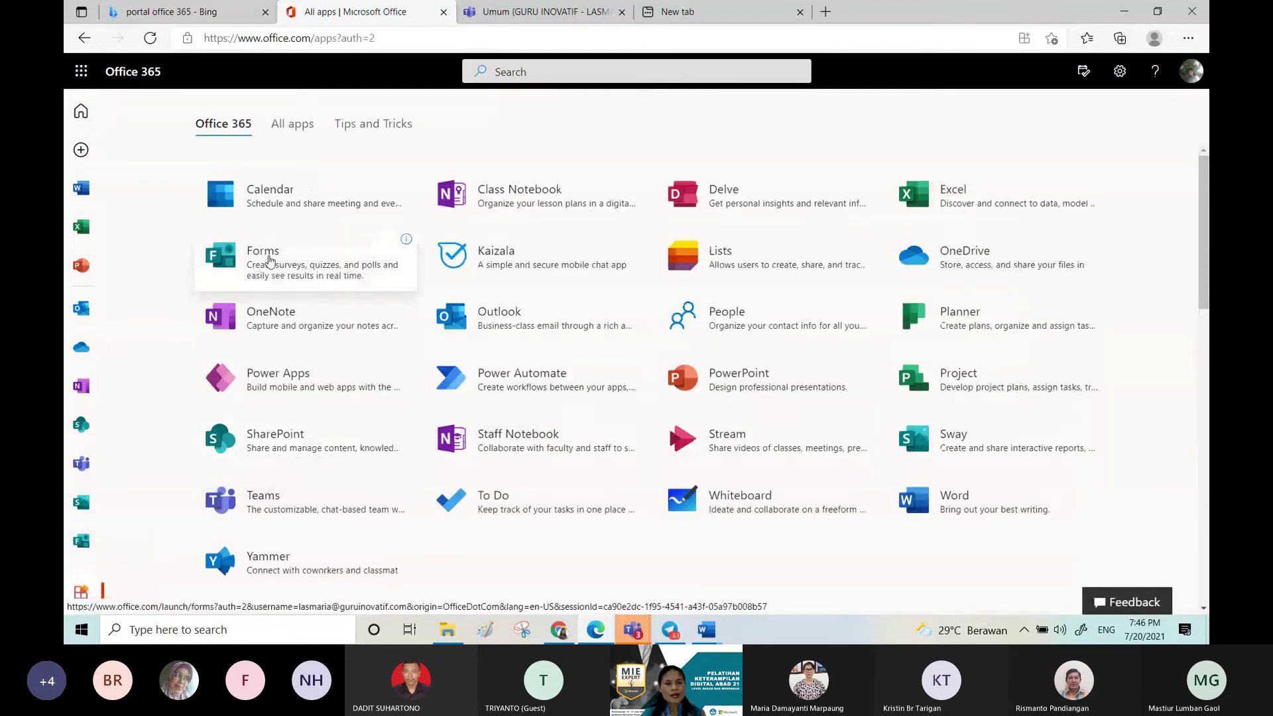
Step: Open Forms and create a New Quiz from the new-item choices
scroll(269, 261, down, 1)
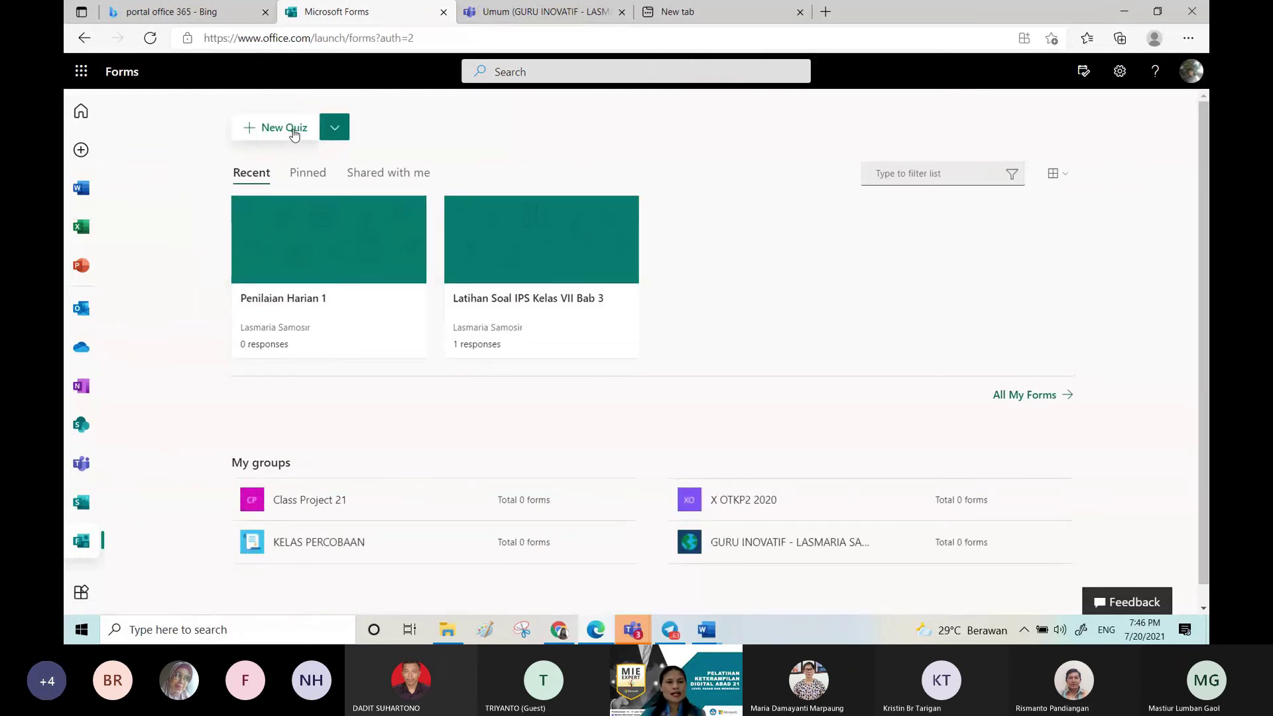
click(336, 133)
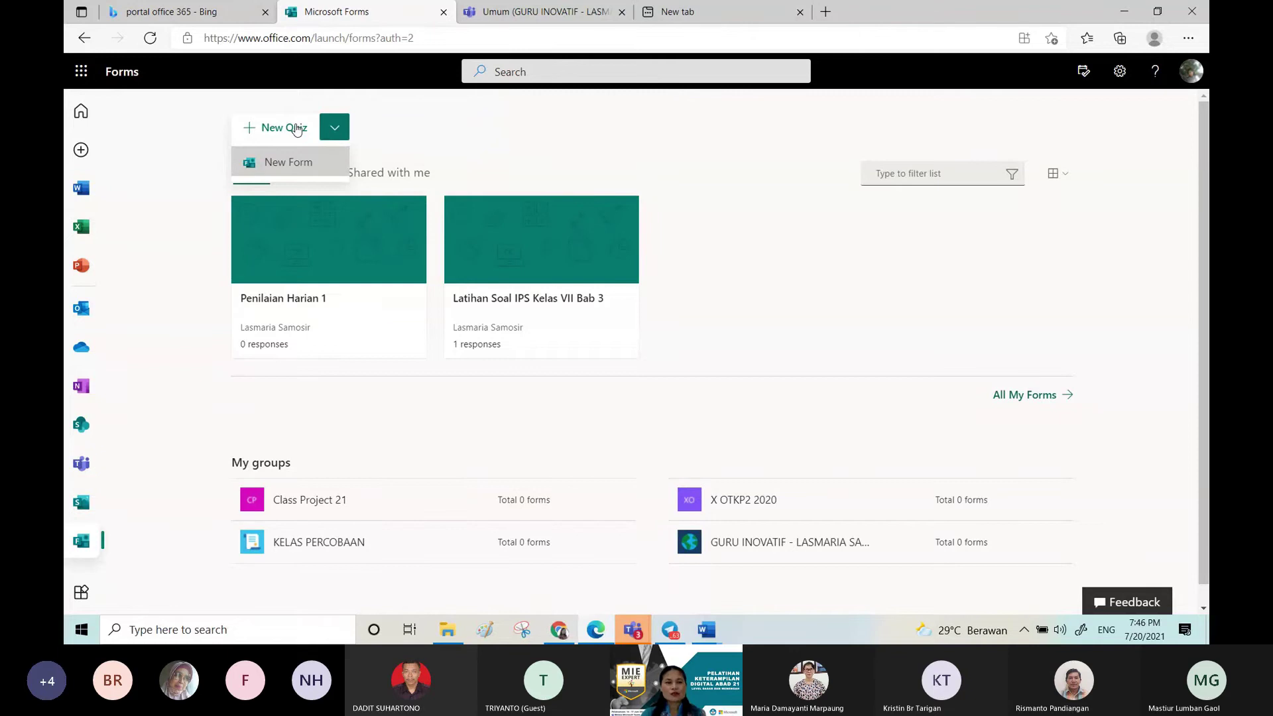
click(296, 128)
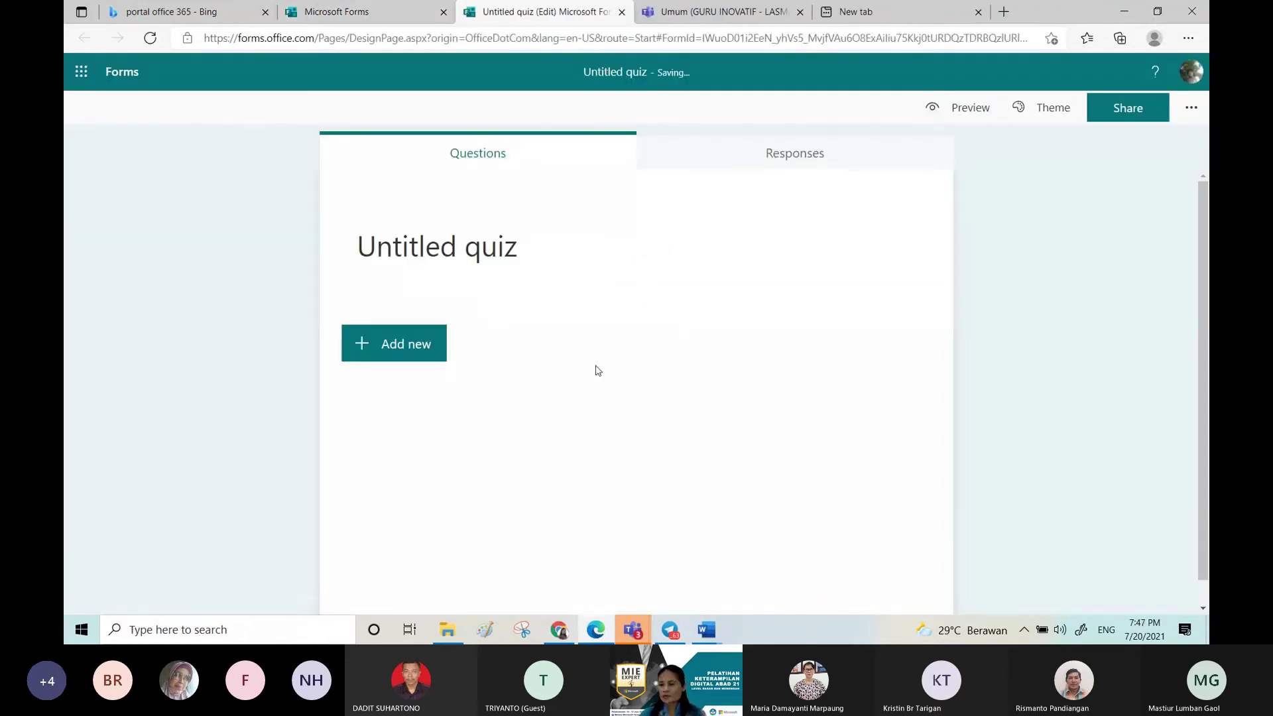
Step: Title the quiz 'Latihan'
click(520, 255)
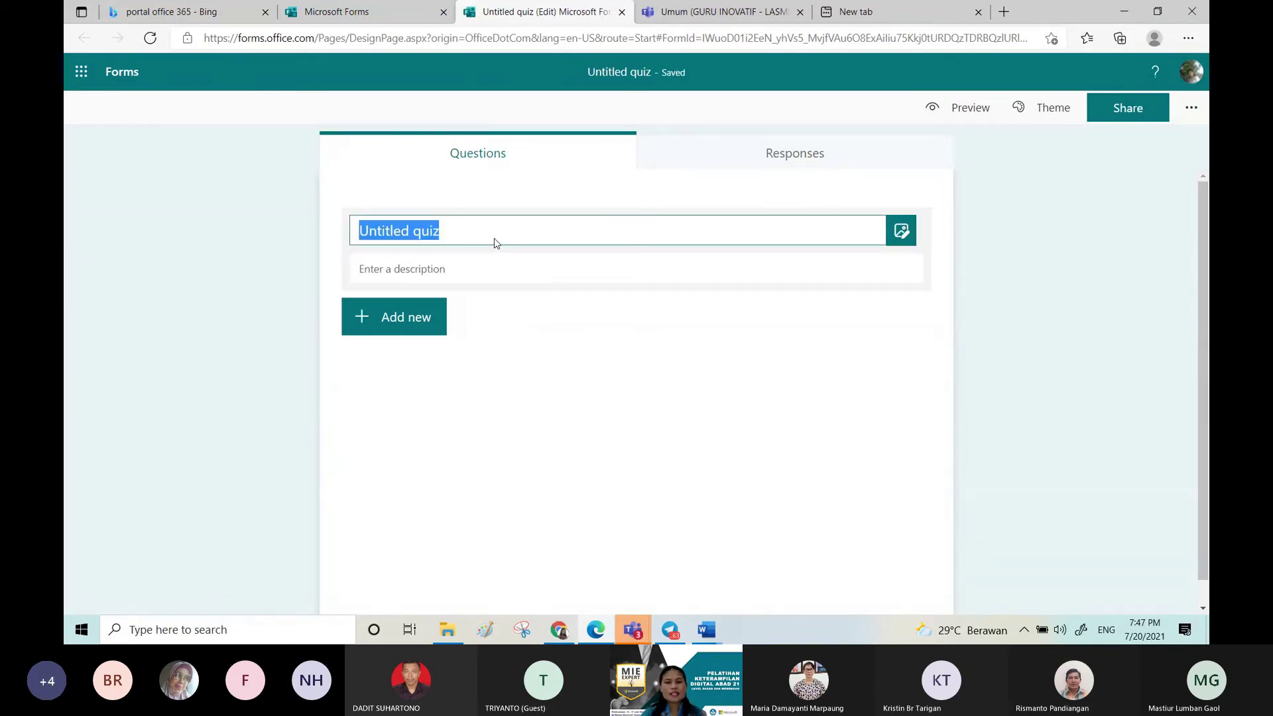
text(Latihan)
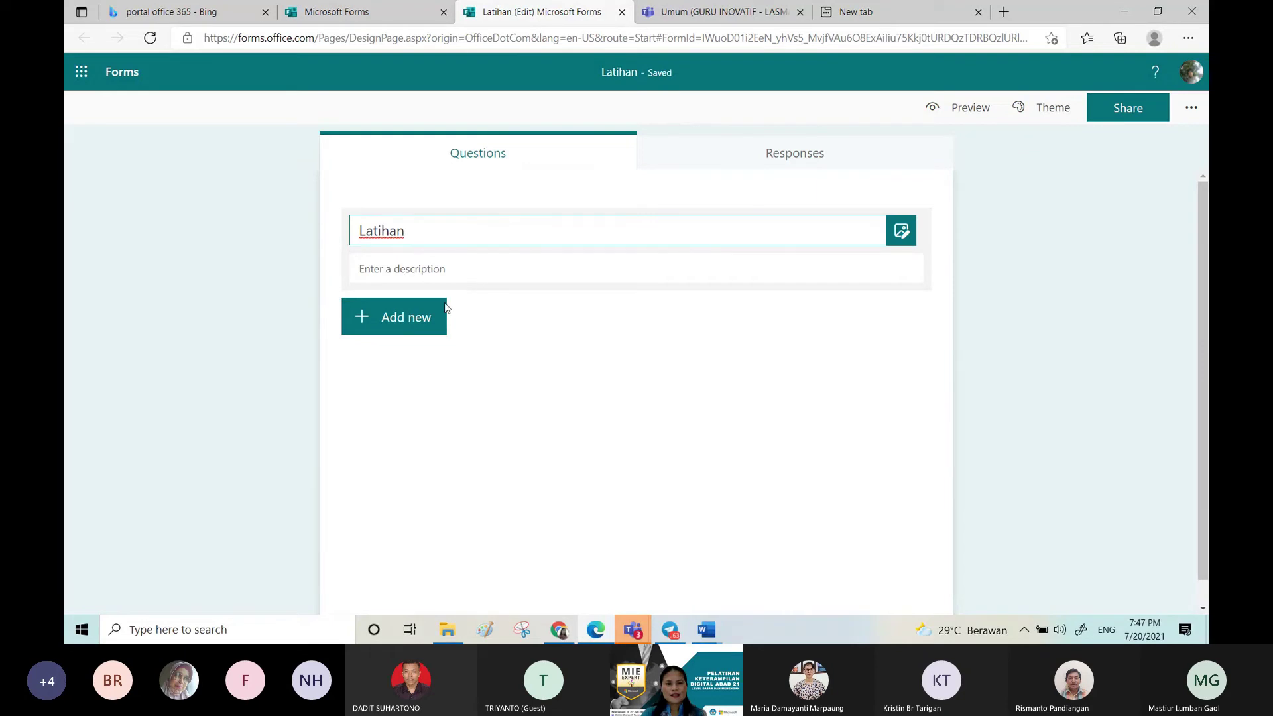
click(431, 272)
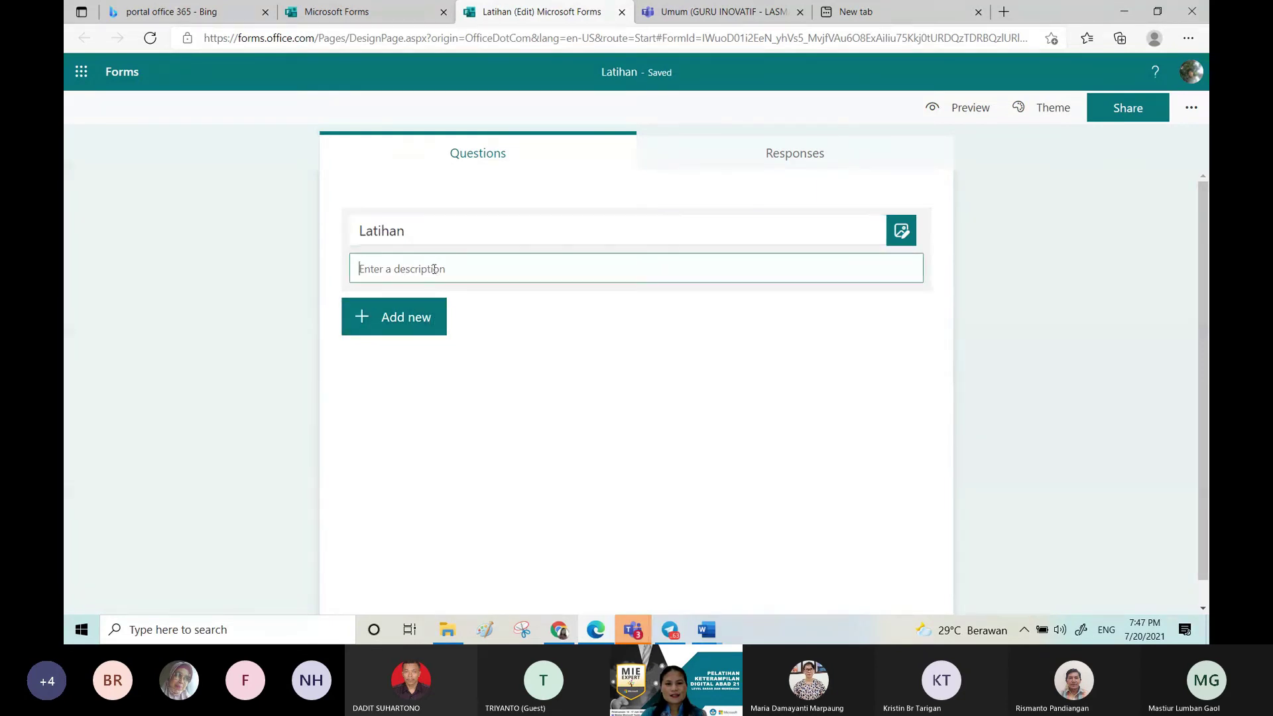
Step: Add a Text question as question 1
click(403, 322)
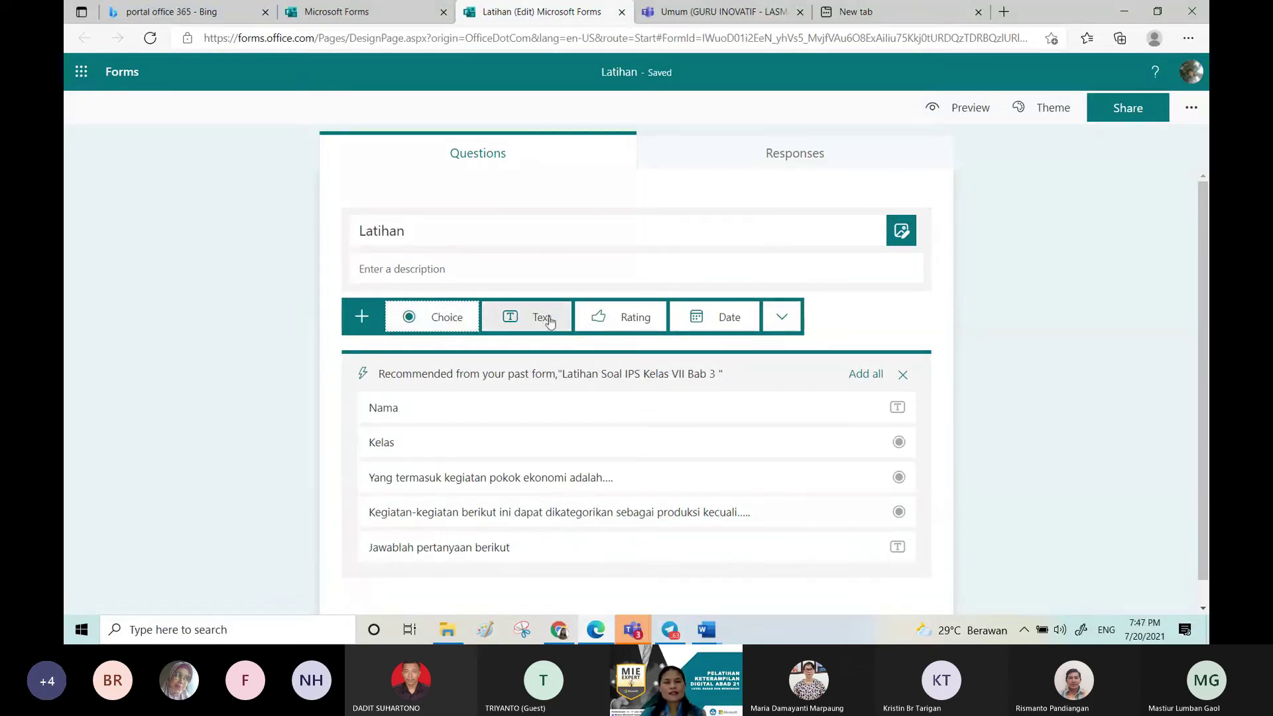
click(532, 341)
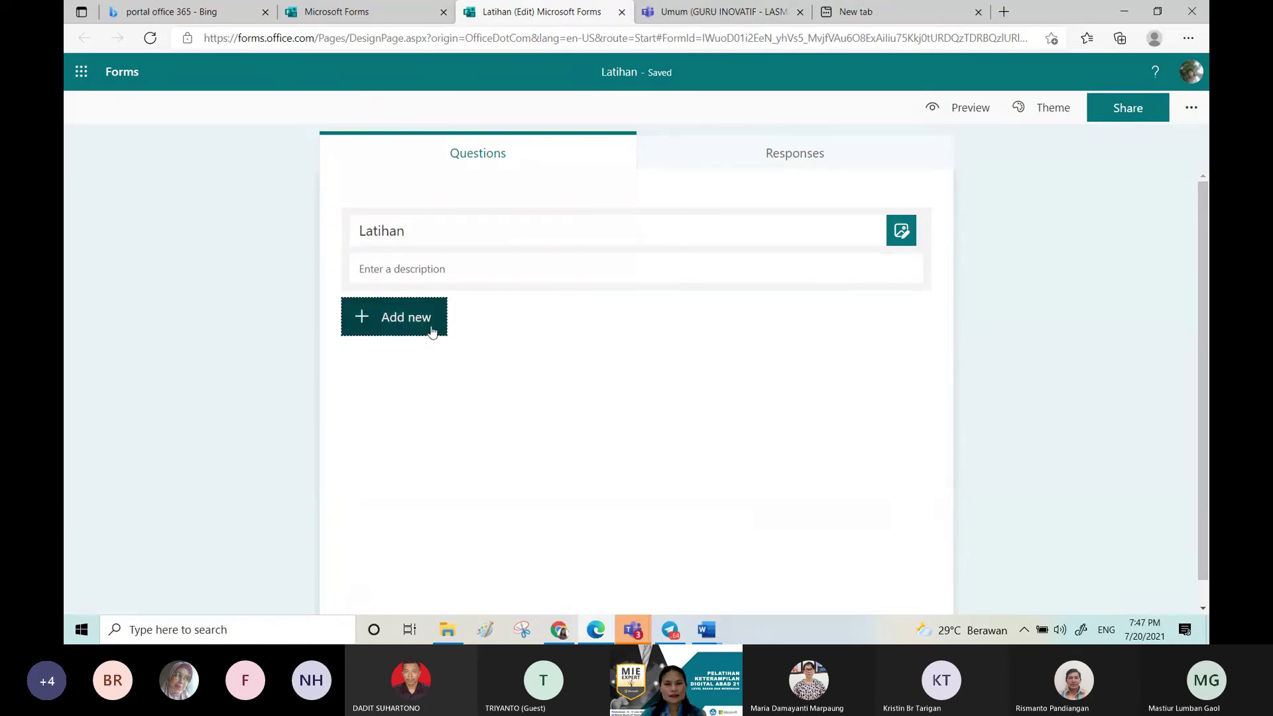
click(432, 331)
click(527, 323)
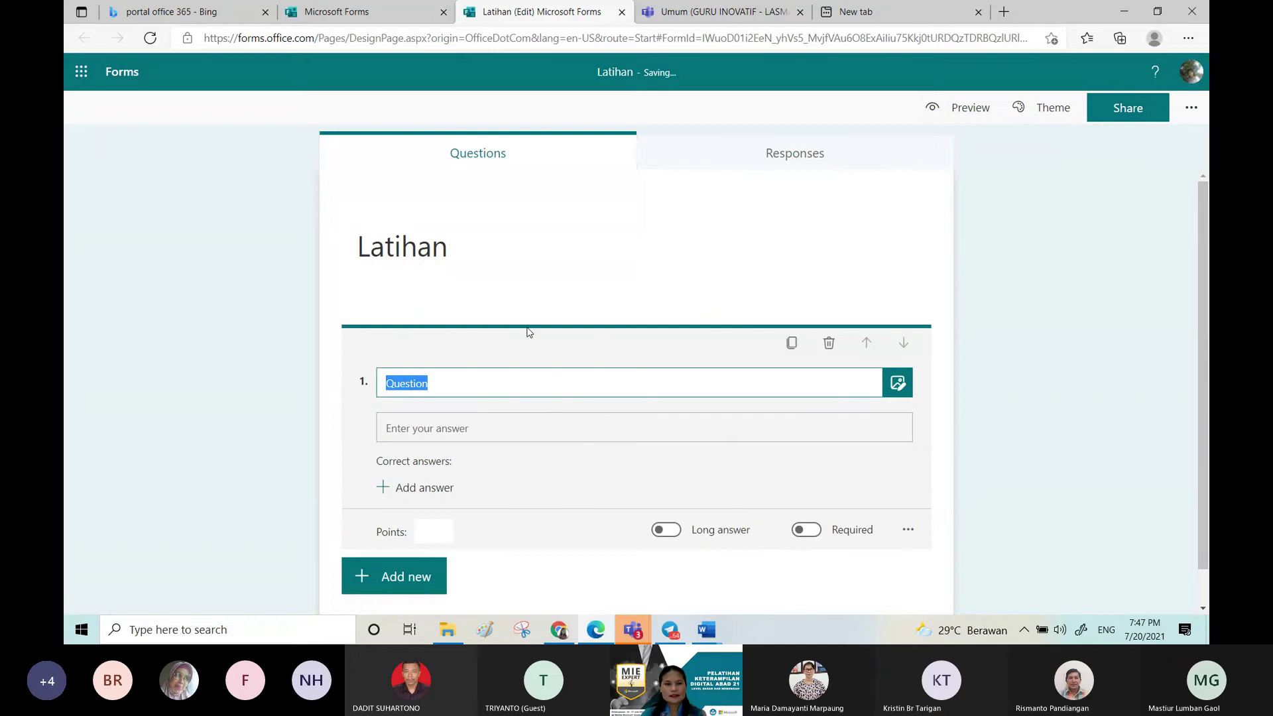
Step: Look through question 1's branching options, then return to the form
click(906, 529)
click(928, 596)
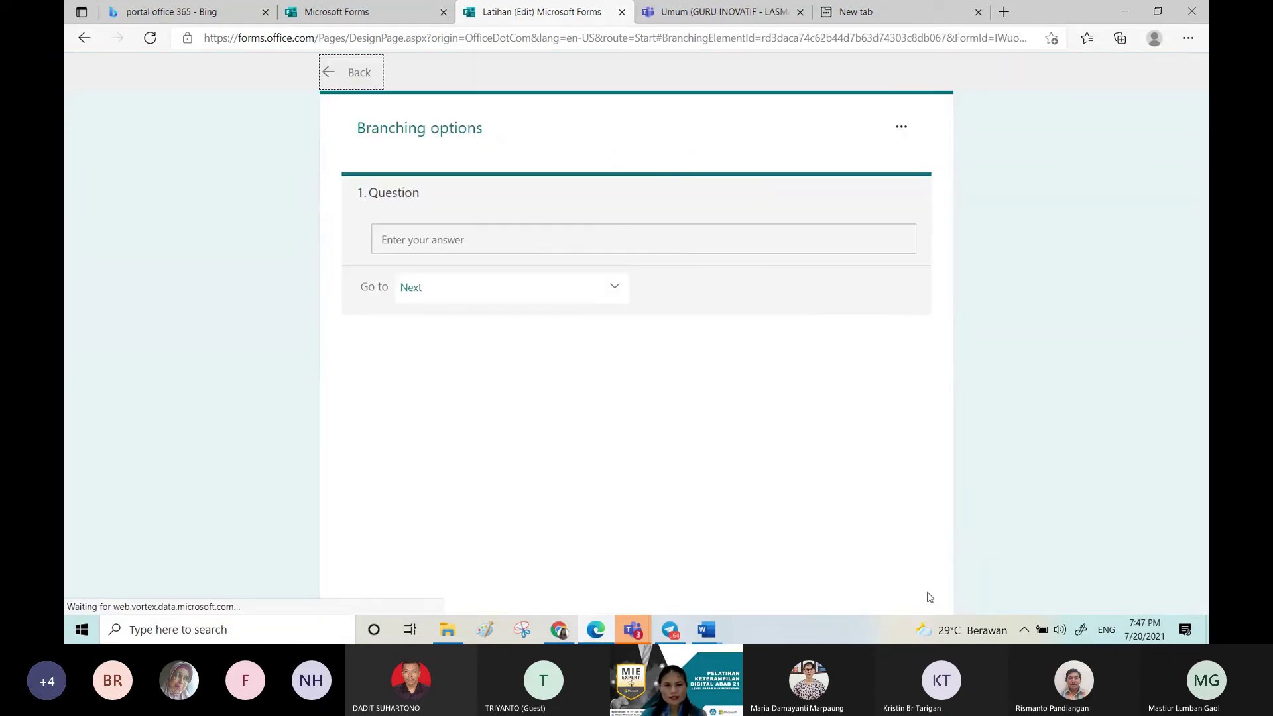
triple_click(420, 197)
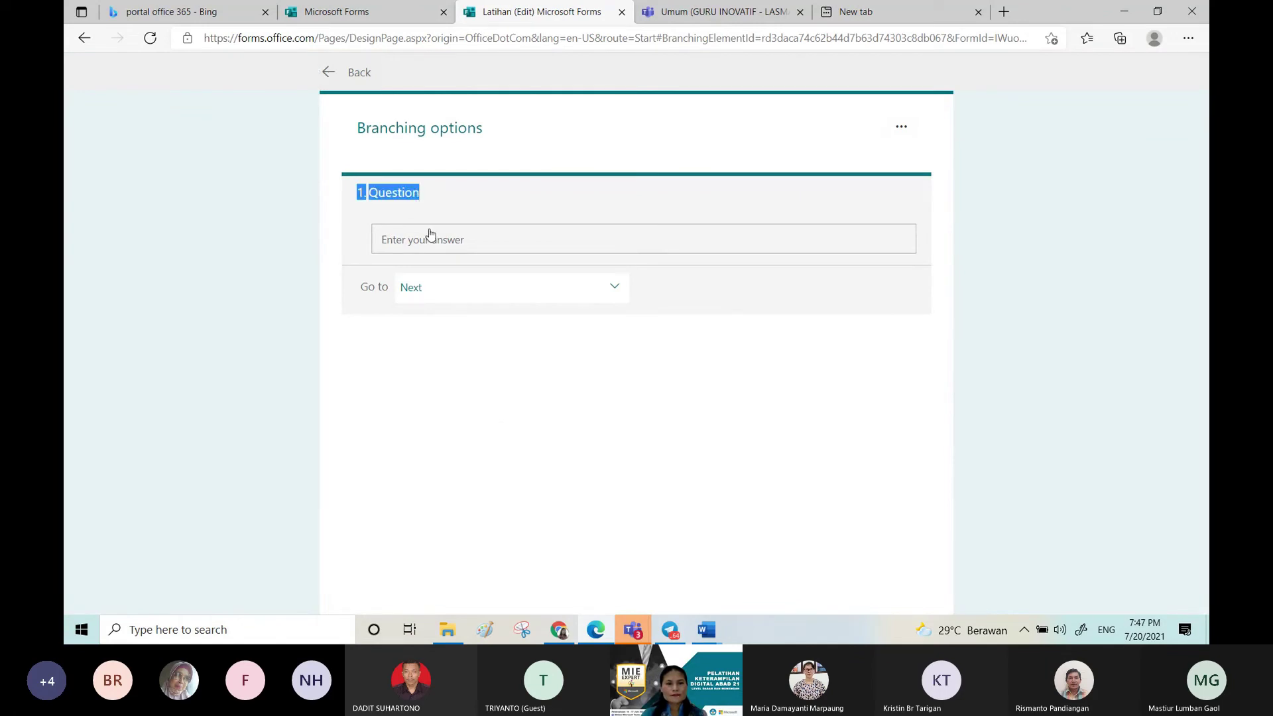
click(418, 190)
drag(415, 193, 536, 305)
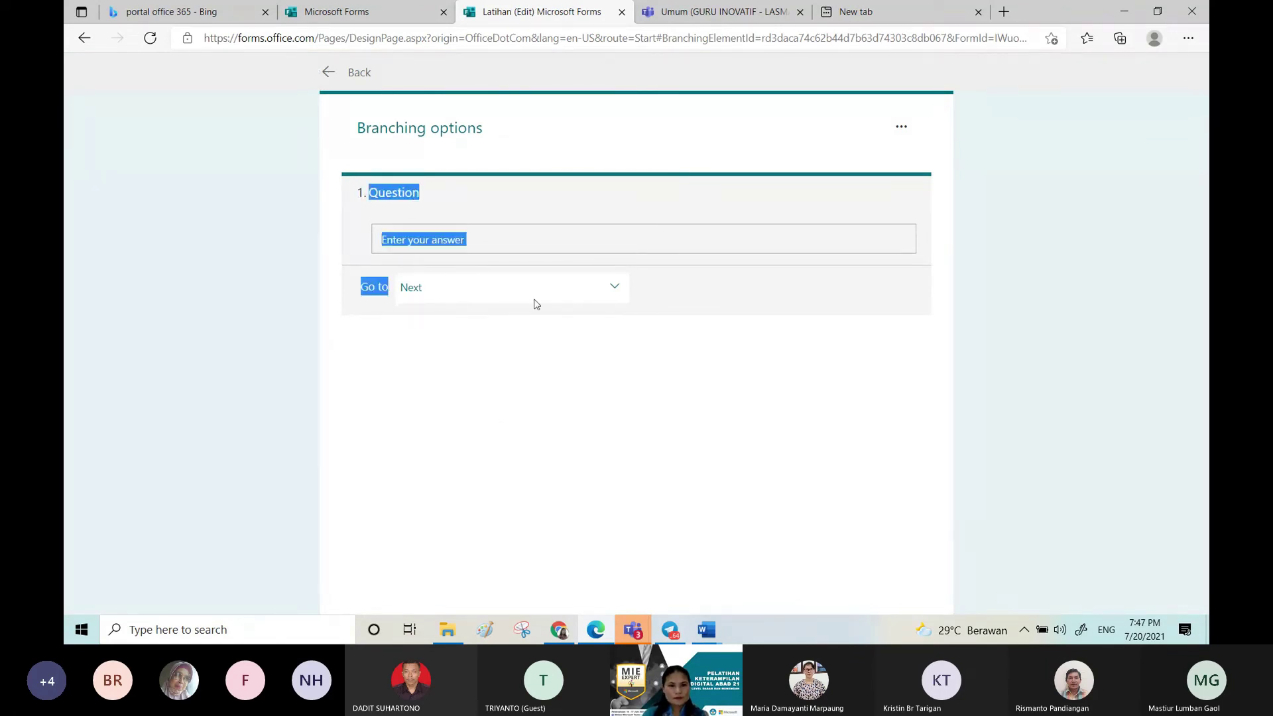
click(871, 201)
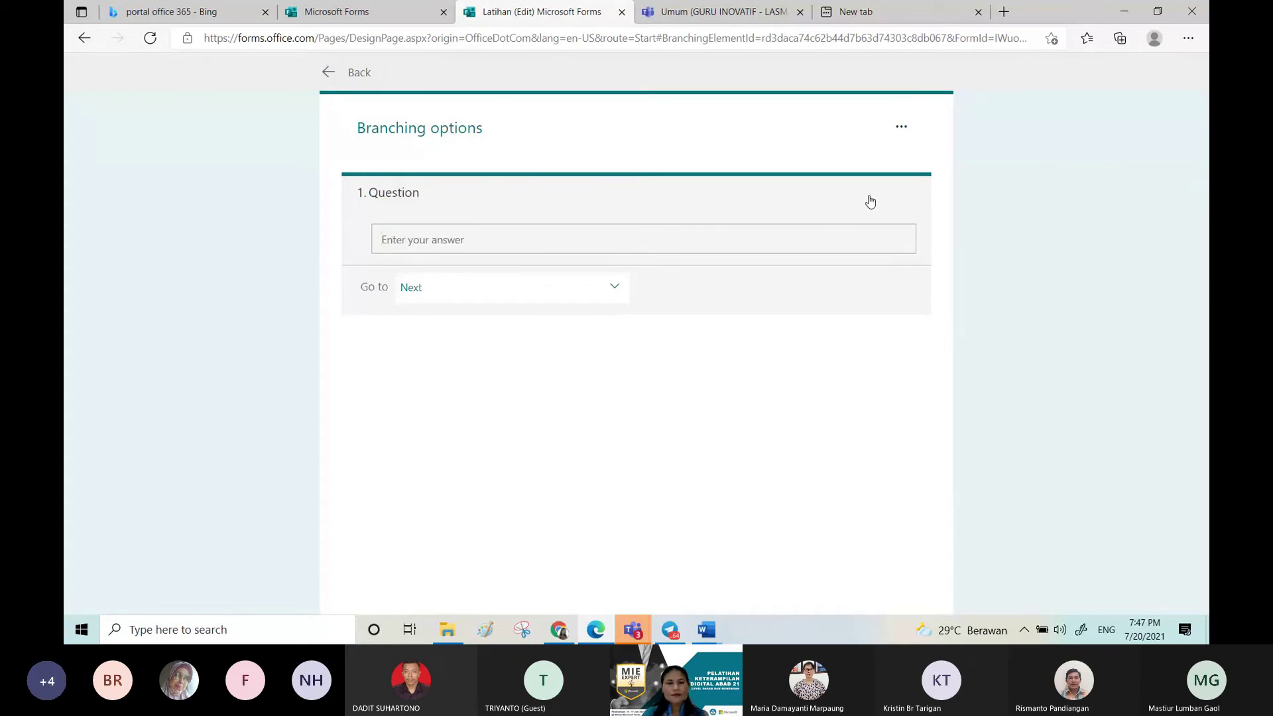
click(901, 128)
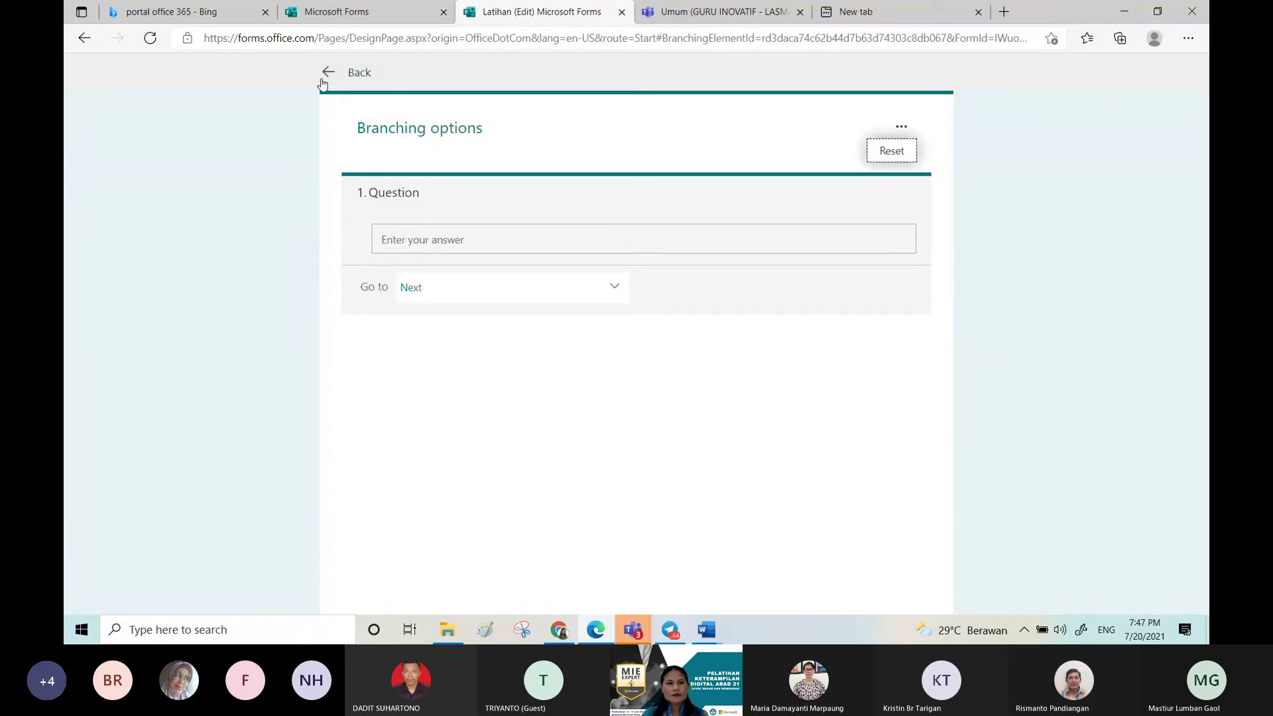
click(323, 78)
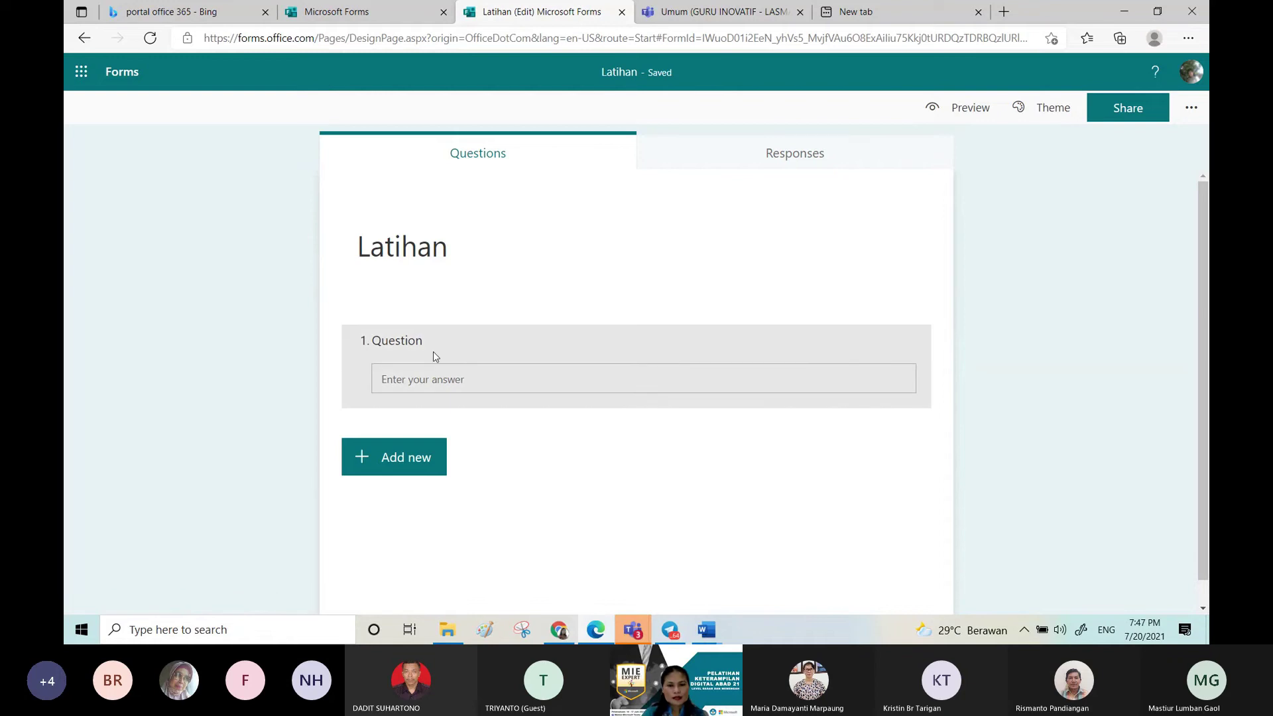
Step: Delete the placeholder first question and bring up the question types
click(434, 357)
click(830, 342)
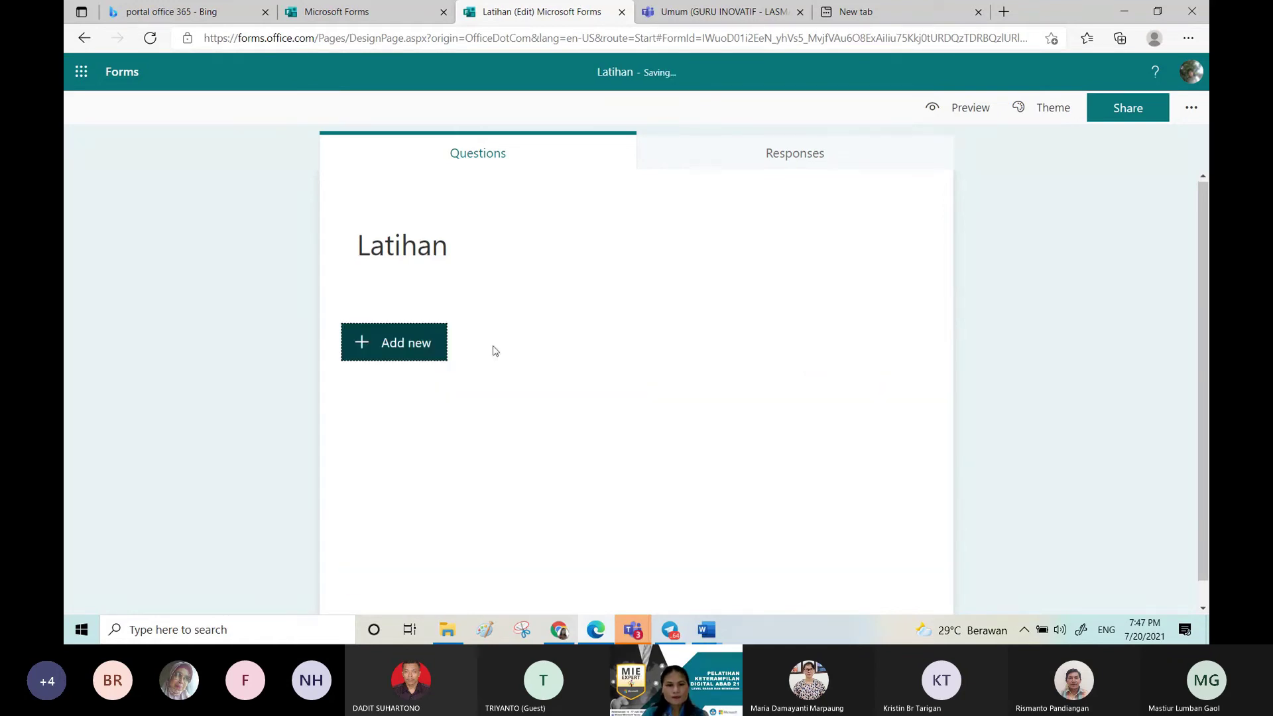
click(404, 344)
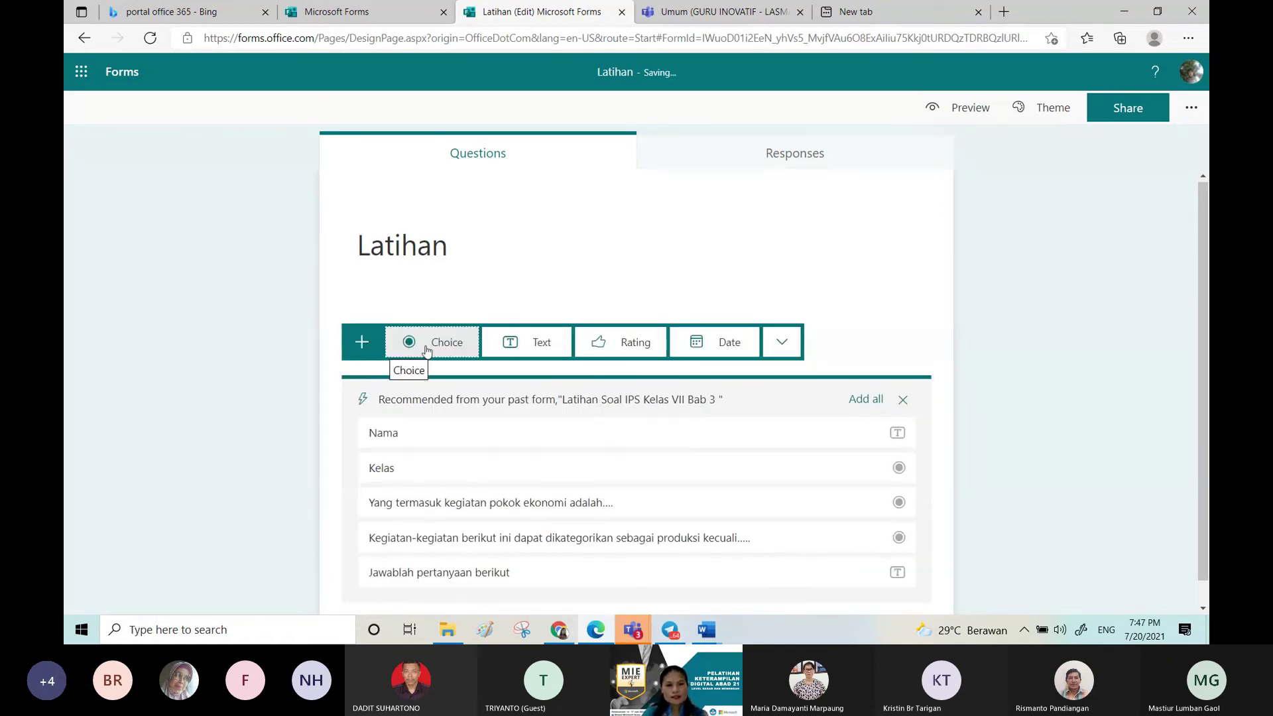
Step: Title question 1 'Nama Lengkap' and make it required with Long answer enabled
text(Na)
click(495, 364)
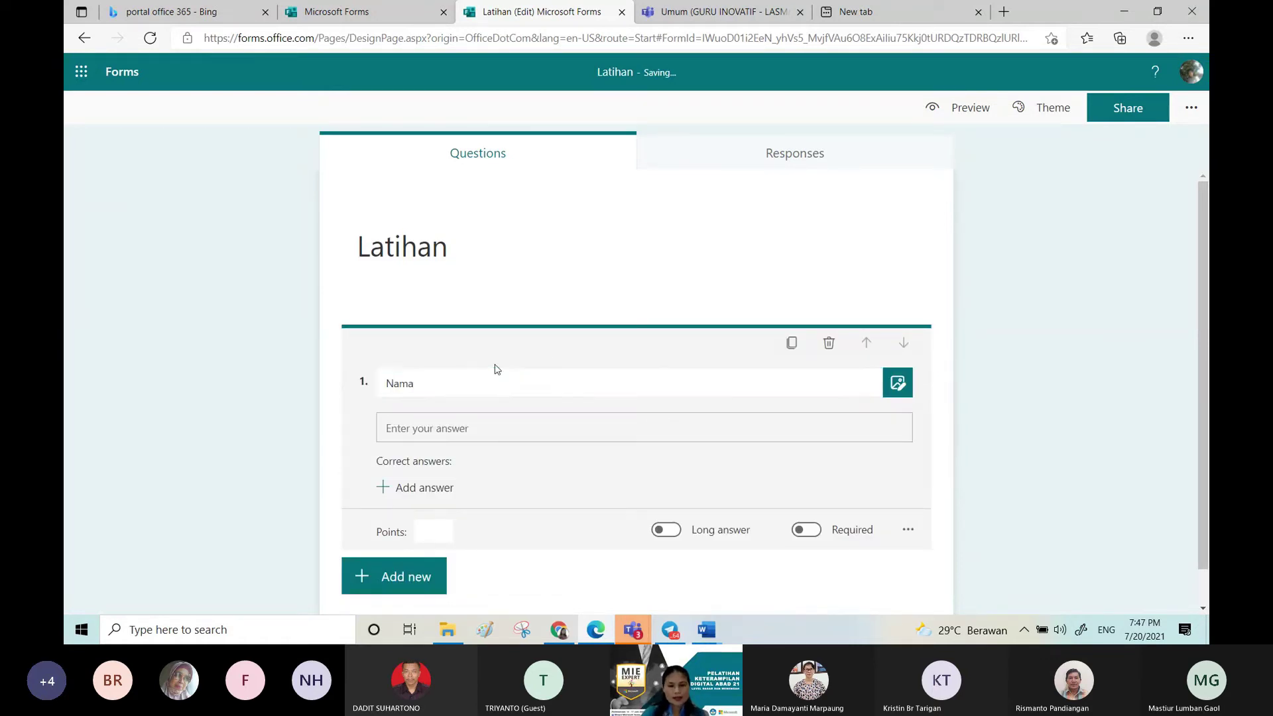
scroll(494, 365, down, 1)
click(479, 332)
scroll(479, 335, up, 1)
text(Lengkap)
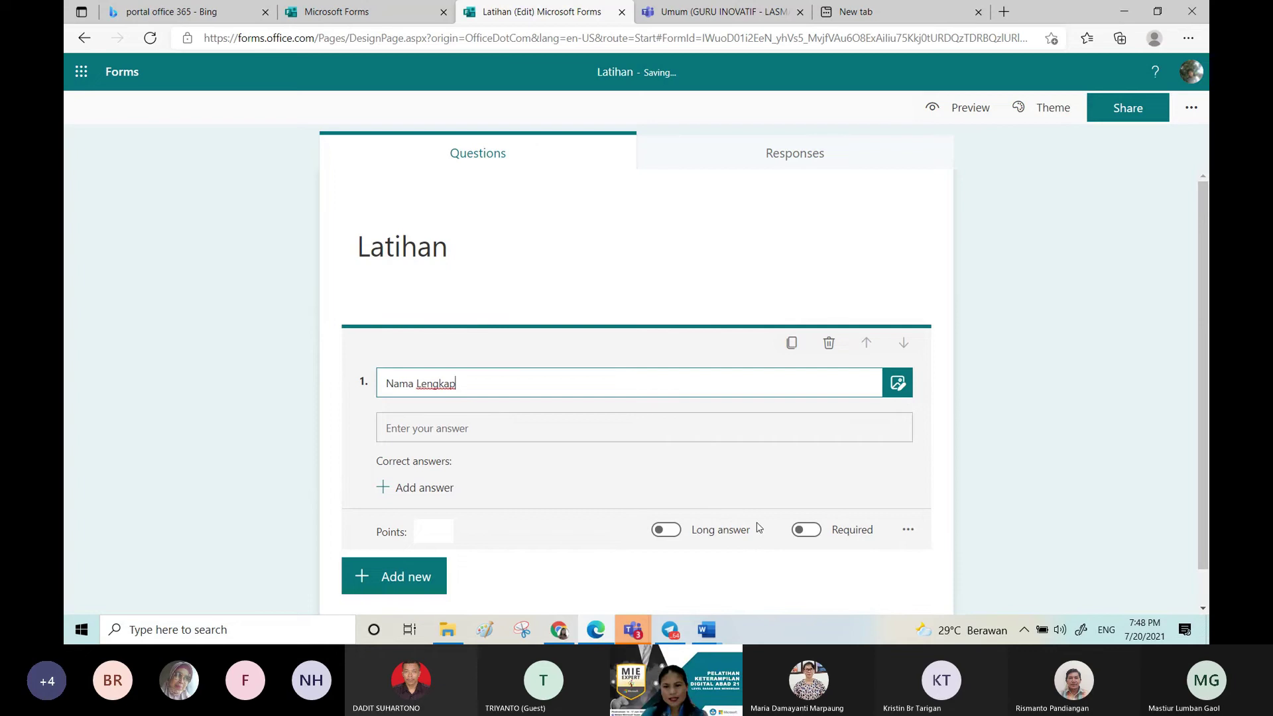
click(815, 535)
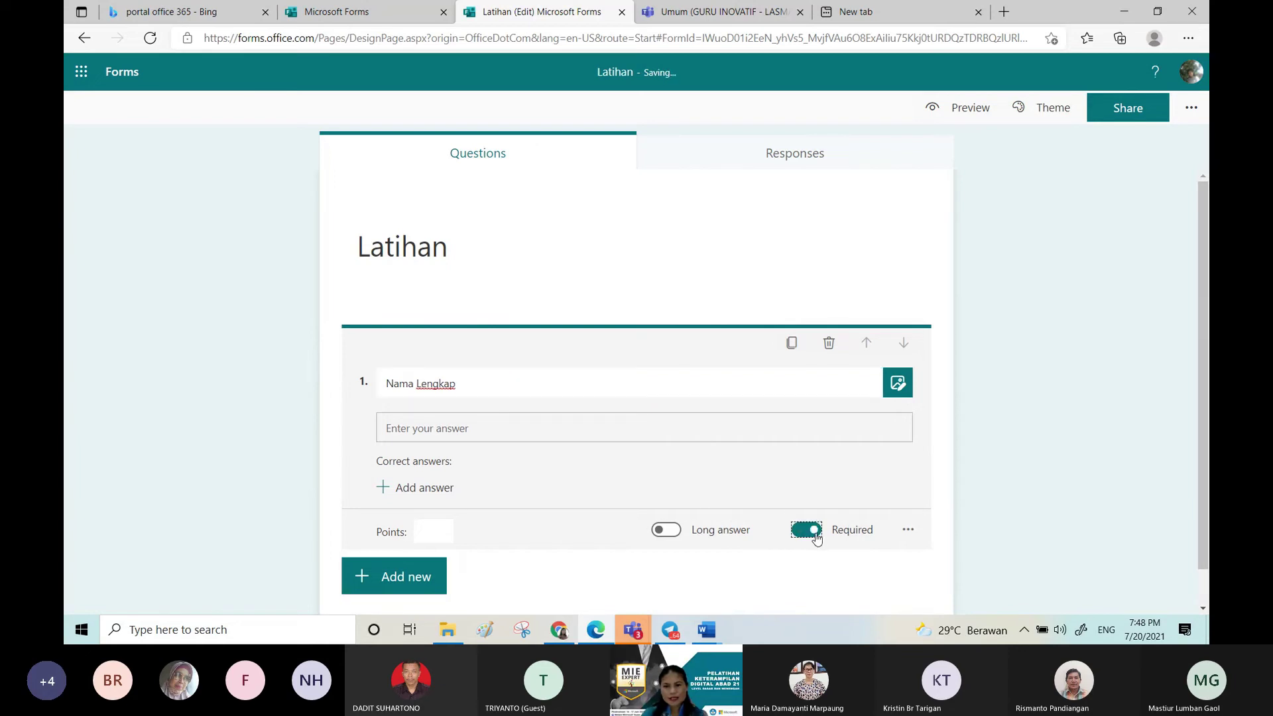
click(666, 529)
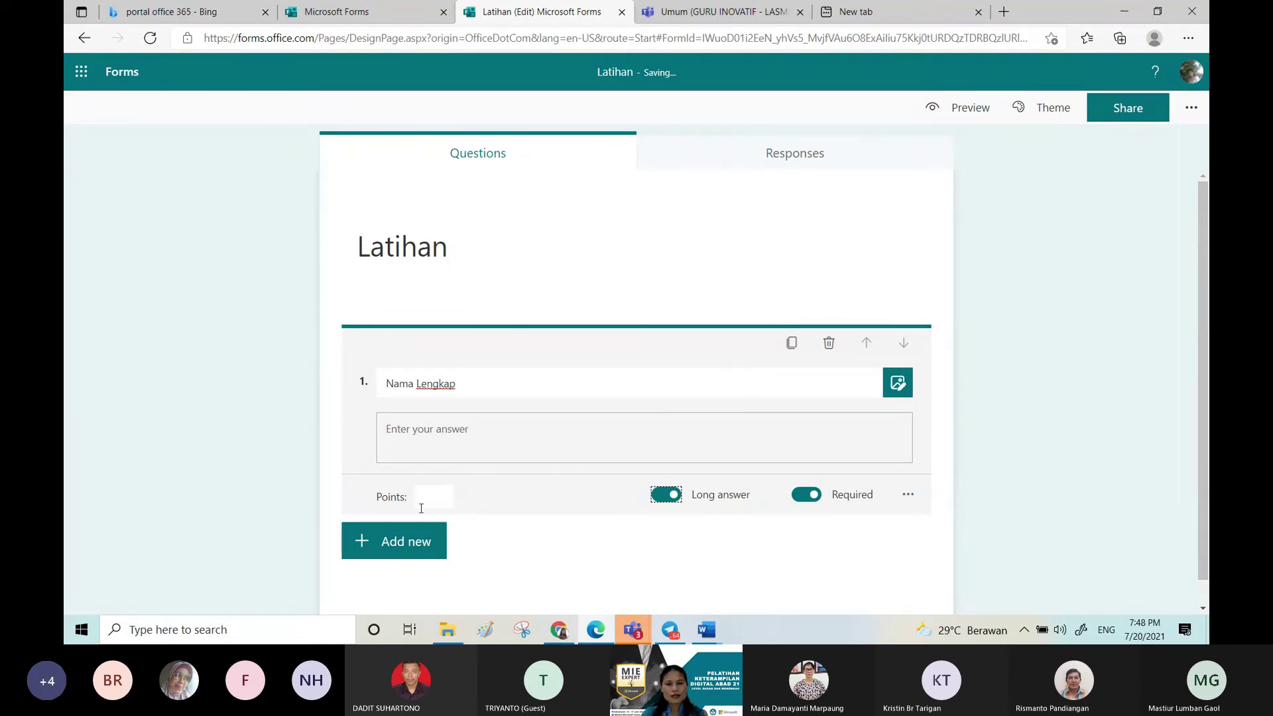
click(405, 546)
Step: Add a choice question titled 'Kelas' with VII-A as its first option
click(447, 542)
text(K)
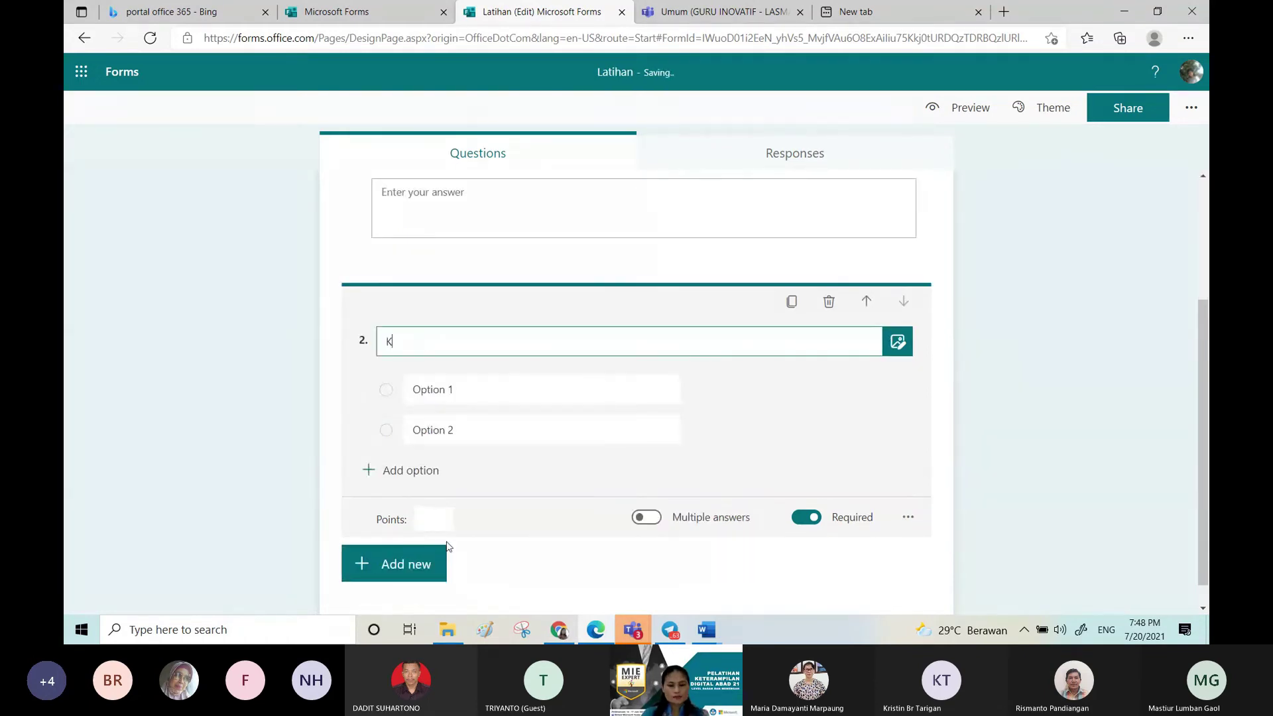
click(489, 401)
click(486, 392)
text(VUU)
key(BackSpace)
key(BackSpace)
text(II-A)
Step: Enter VII-B as the second option and open the question's more-settings menu
click(461, 431)
text(VU)
key(BackSpace)
text(UU)
key(BackSpace)
key(BackSpace)
text(II-B)
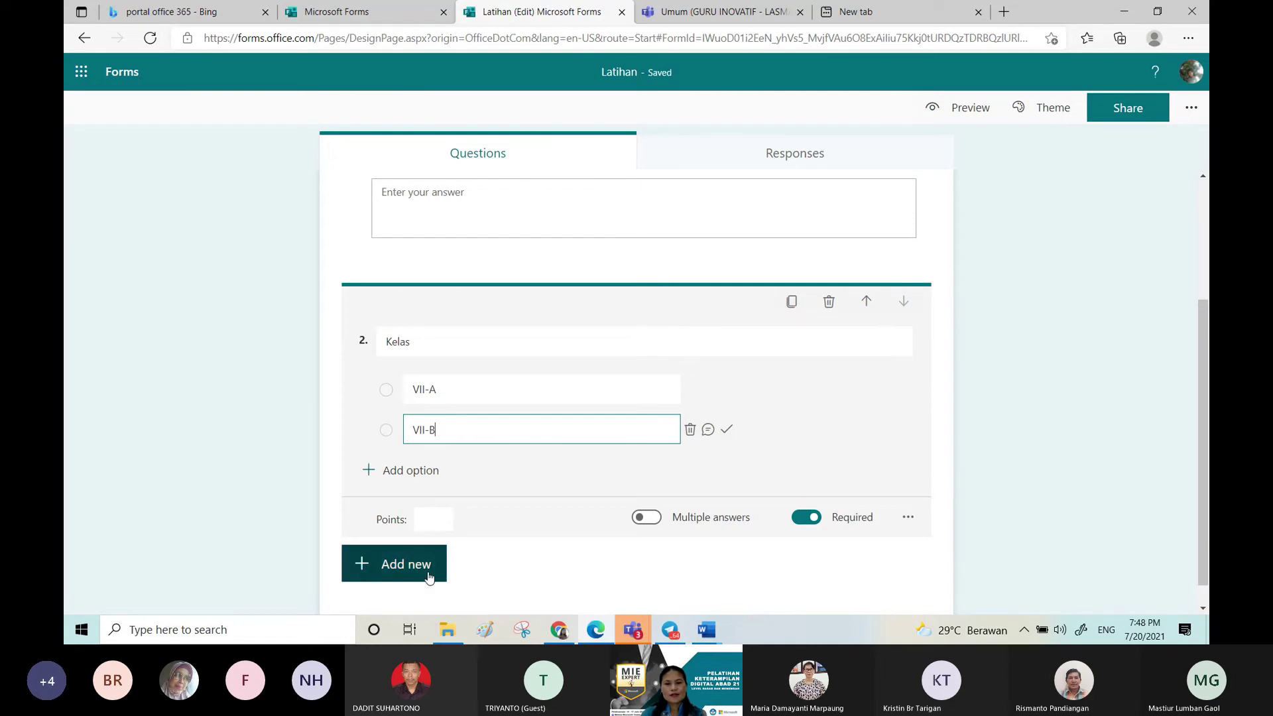
click(910, 518)
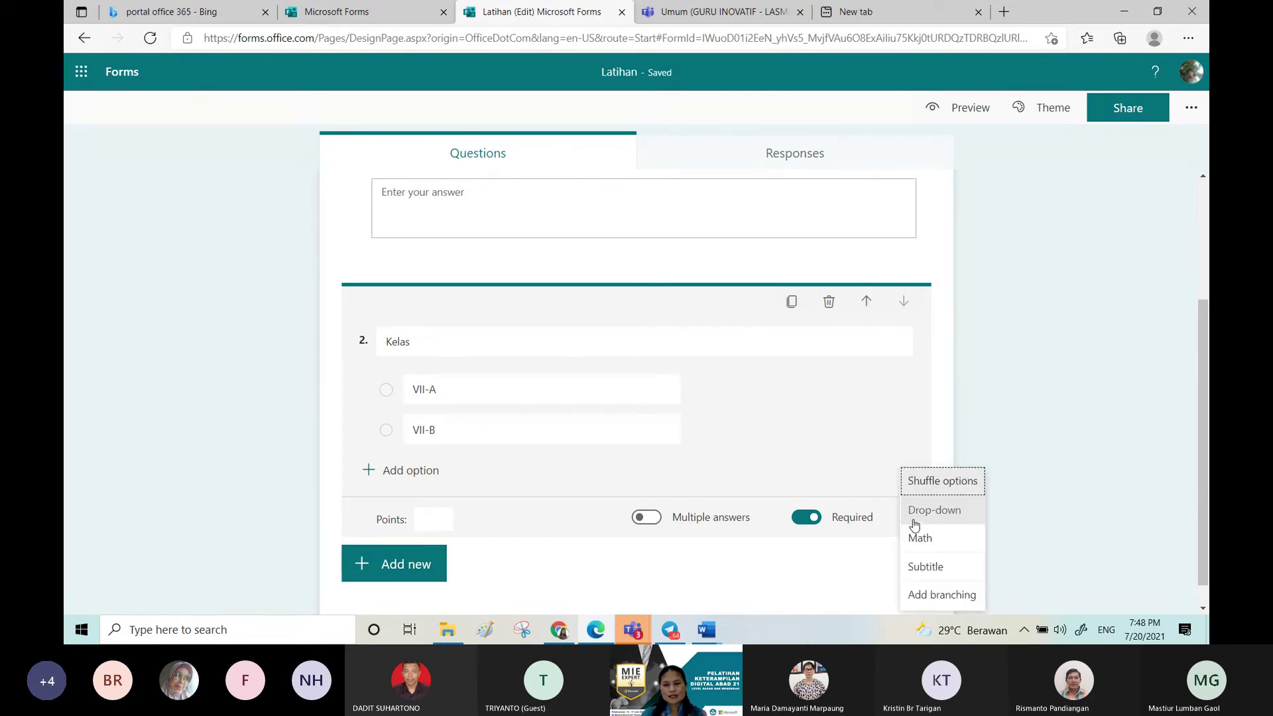
click(930, 594)
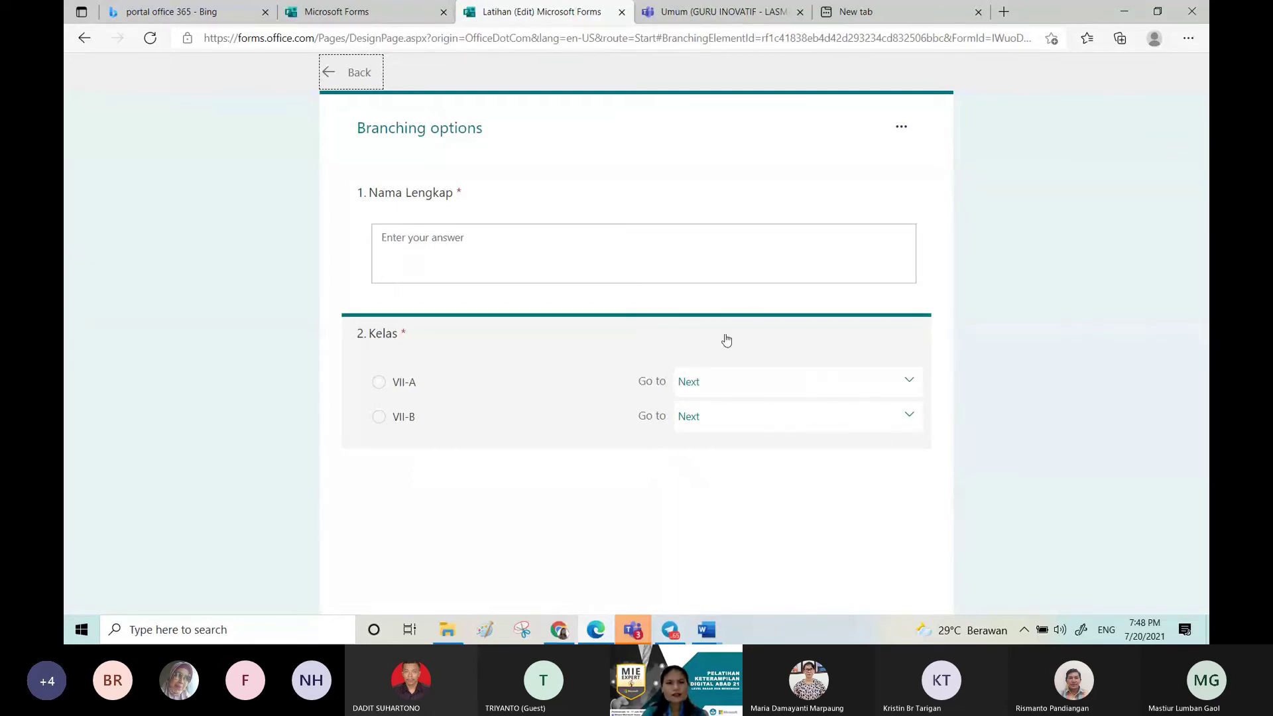
click(325, 73)
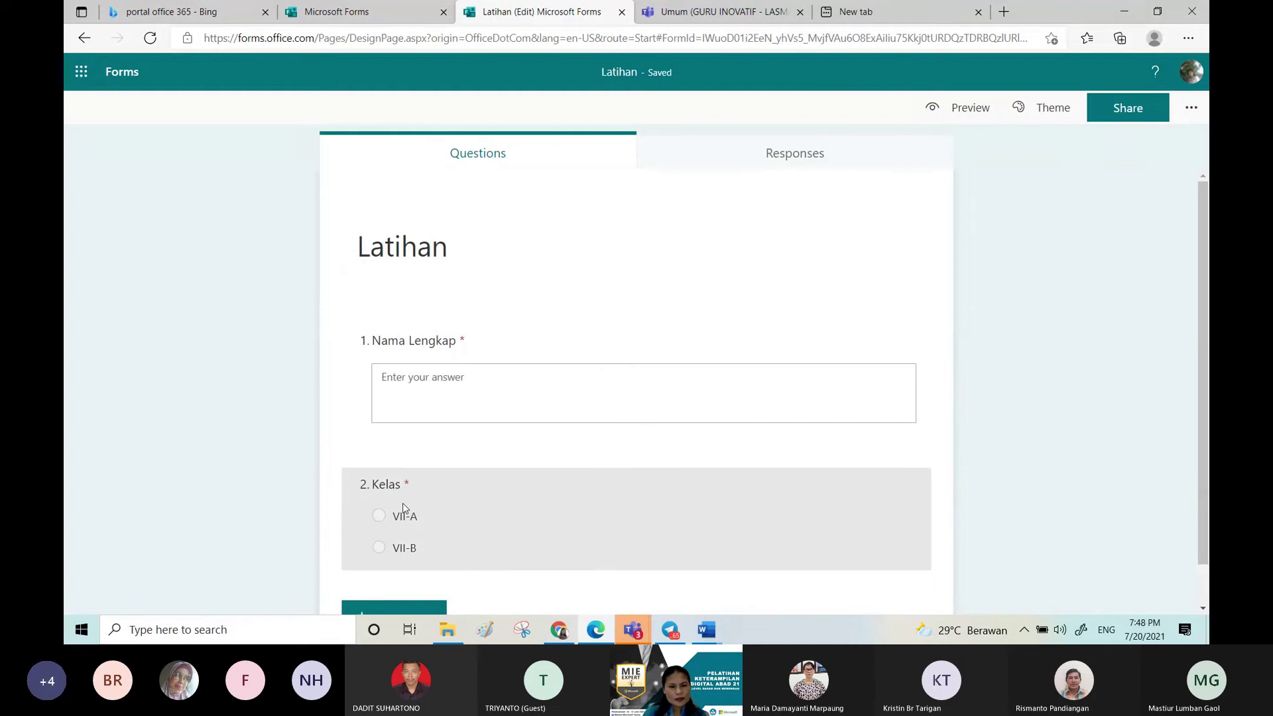
scroll(1204, 346, down, 2)
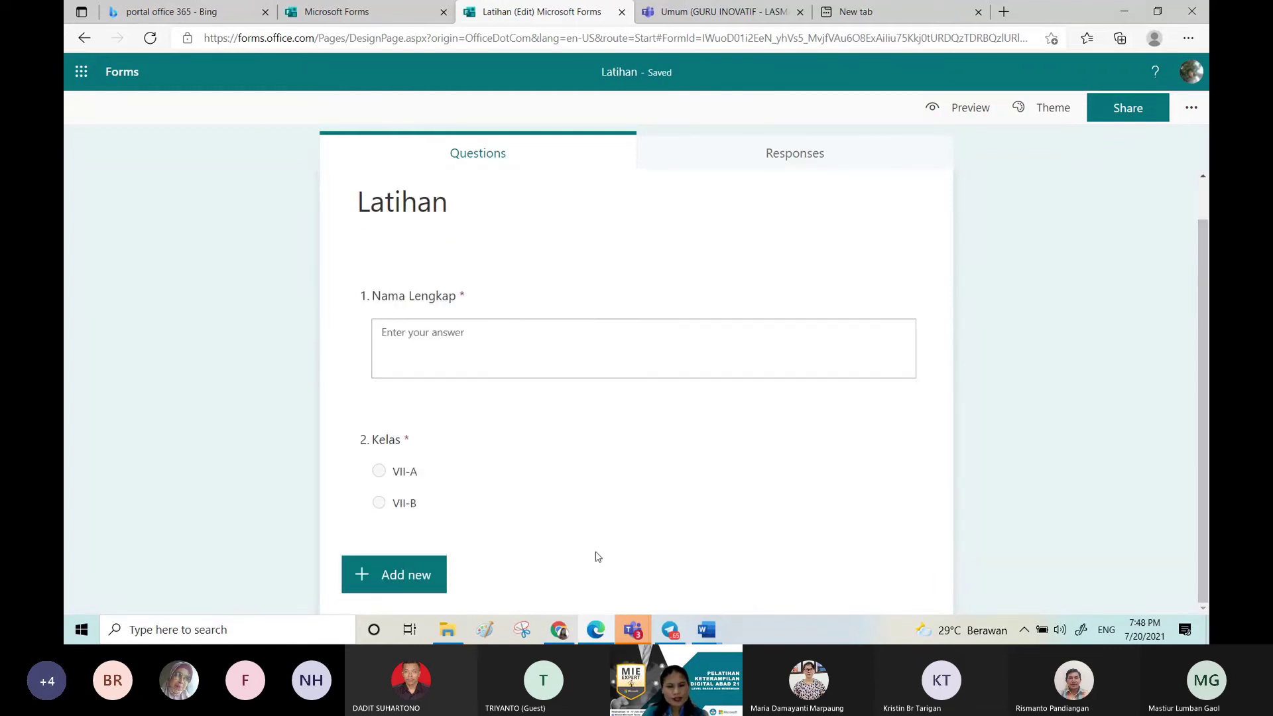
click(379, 576)
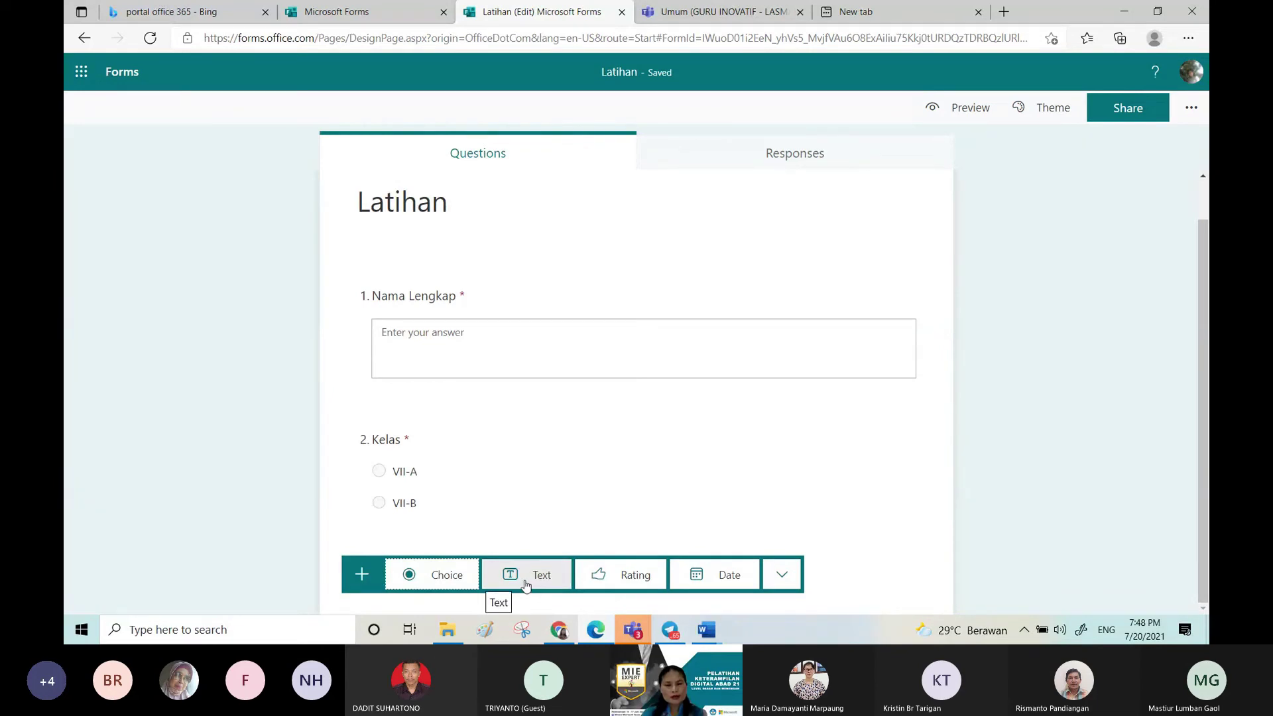
Step: Add choice question 3 and paste the economics question from the Soal document as its title
click(451, 580)
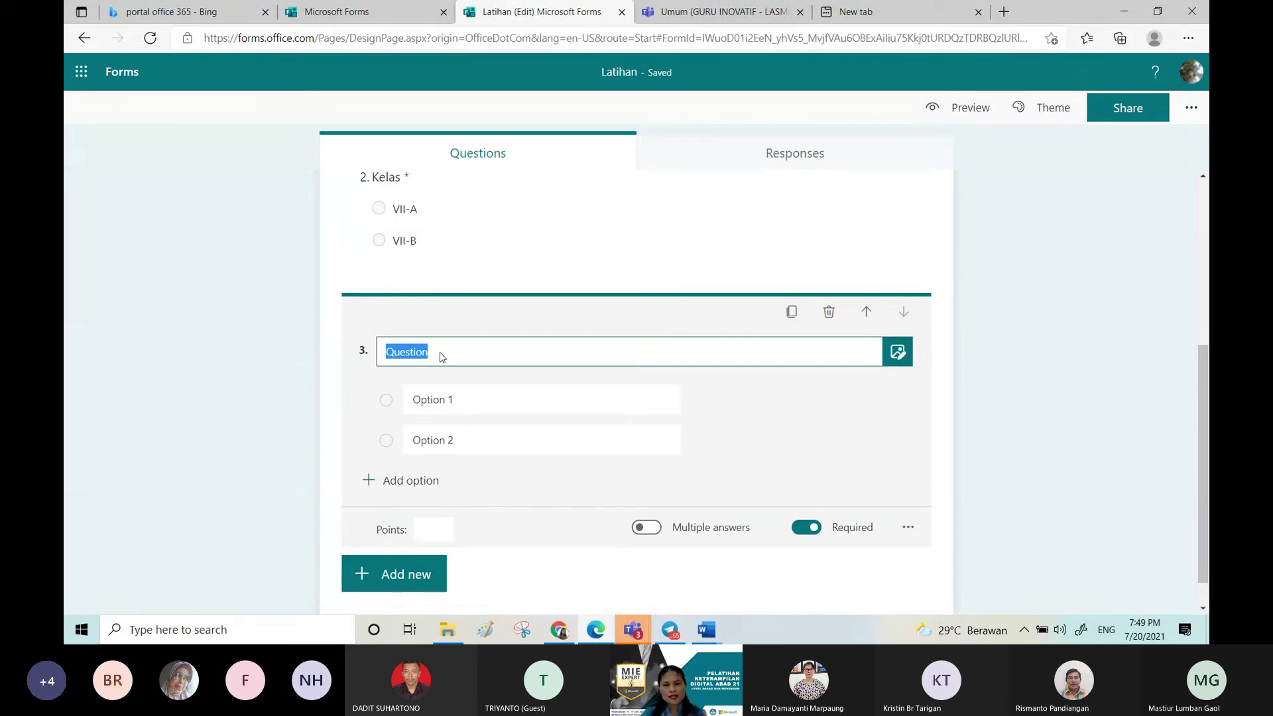
click(705, 631)
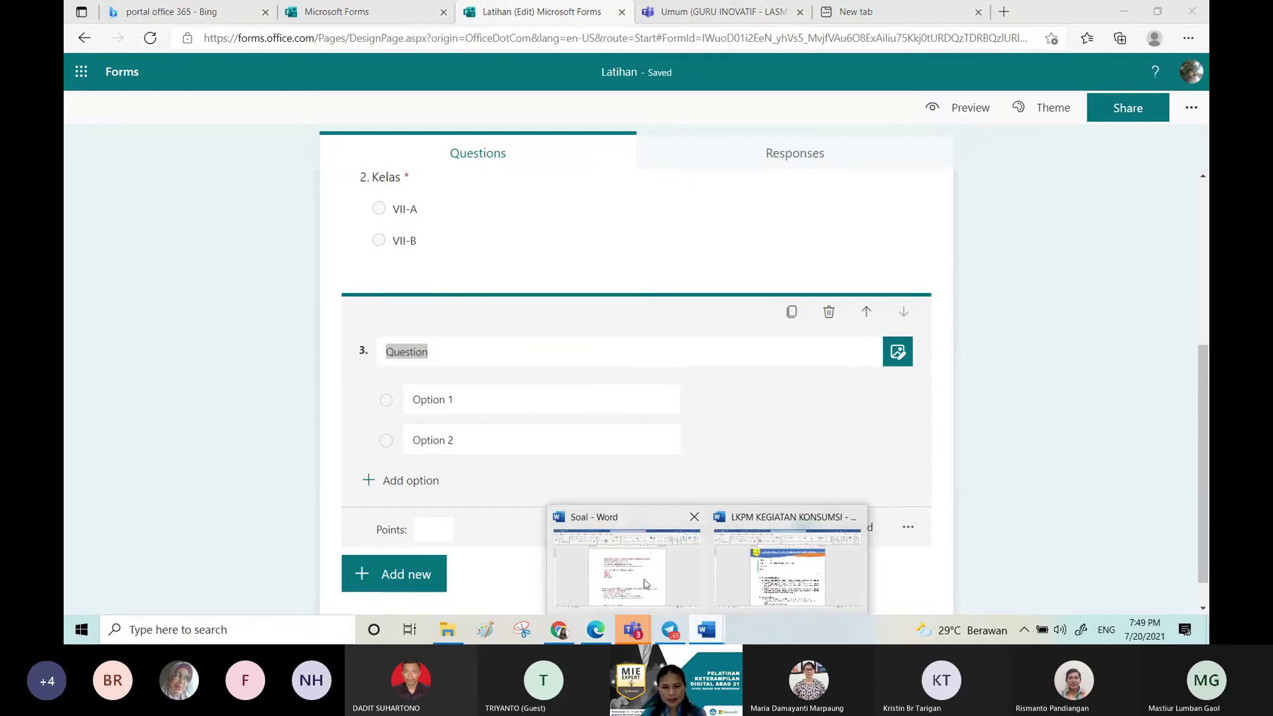
click(645, 584)
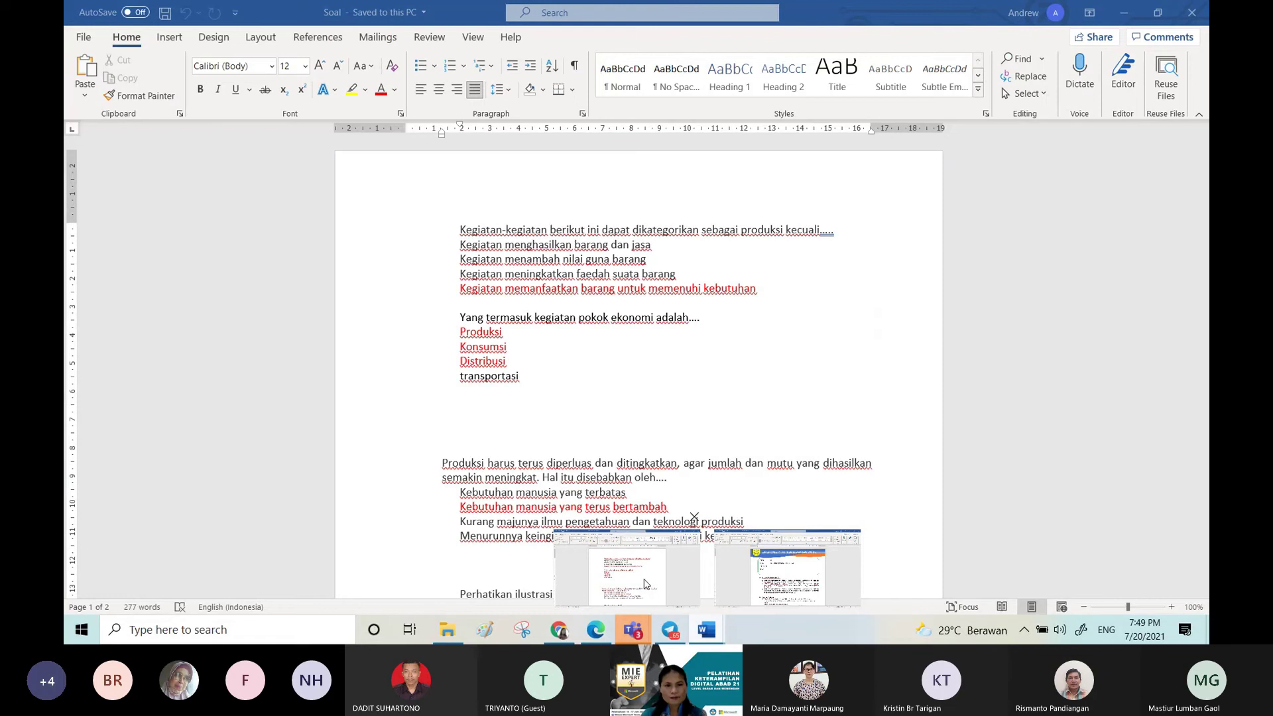
drag(459, 317, 701, 332)
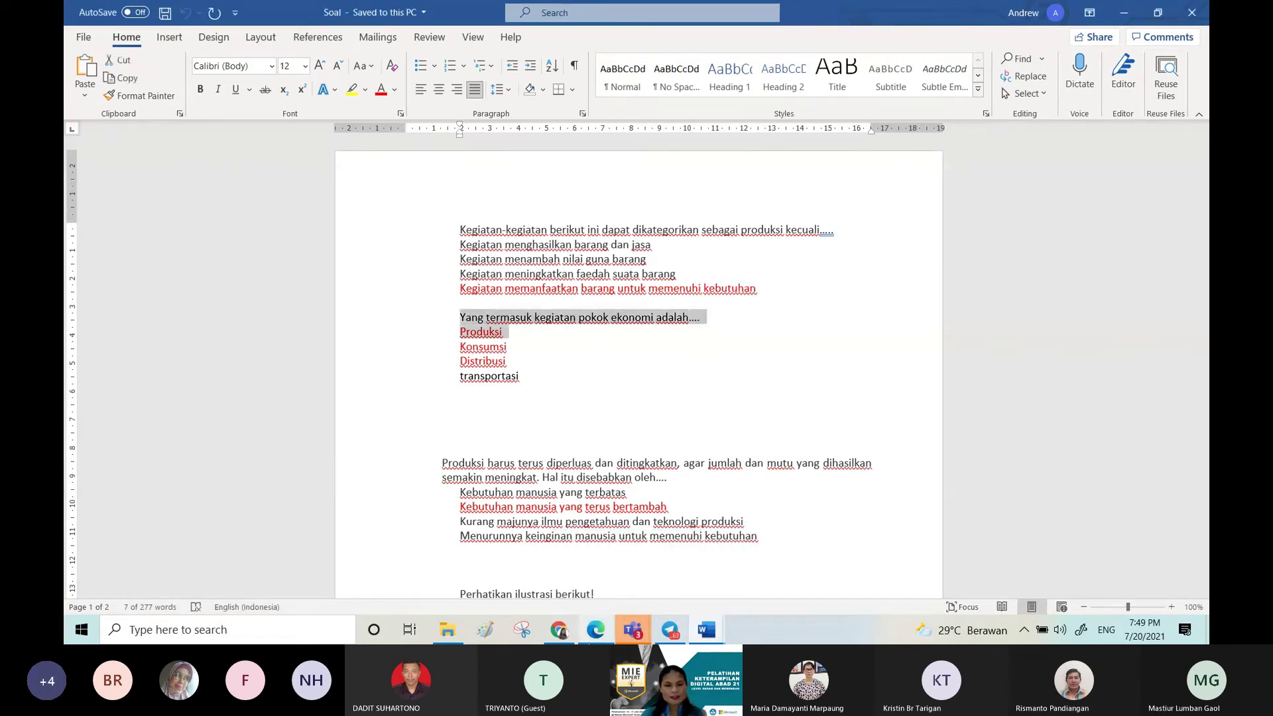
key(alt+Tab)
text(Yangtermasuk kegiatan pokok ekonomi adalah.... Produksi)
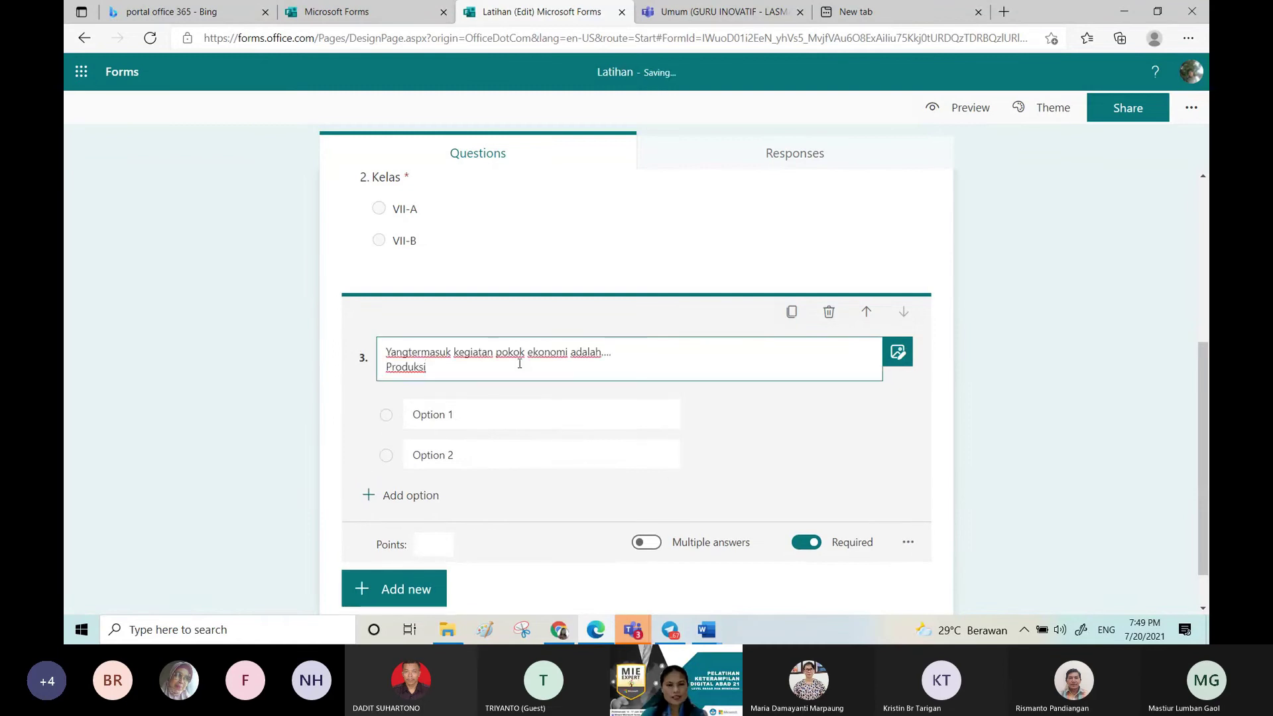
Step: Fix the spacing after 'Yang' and make the Produksi line blue and italic
key(shift+Home)
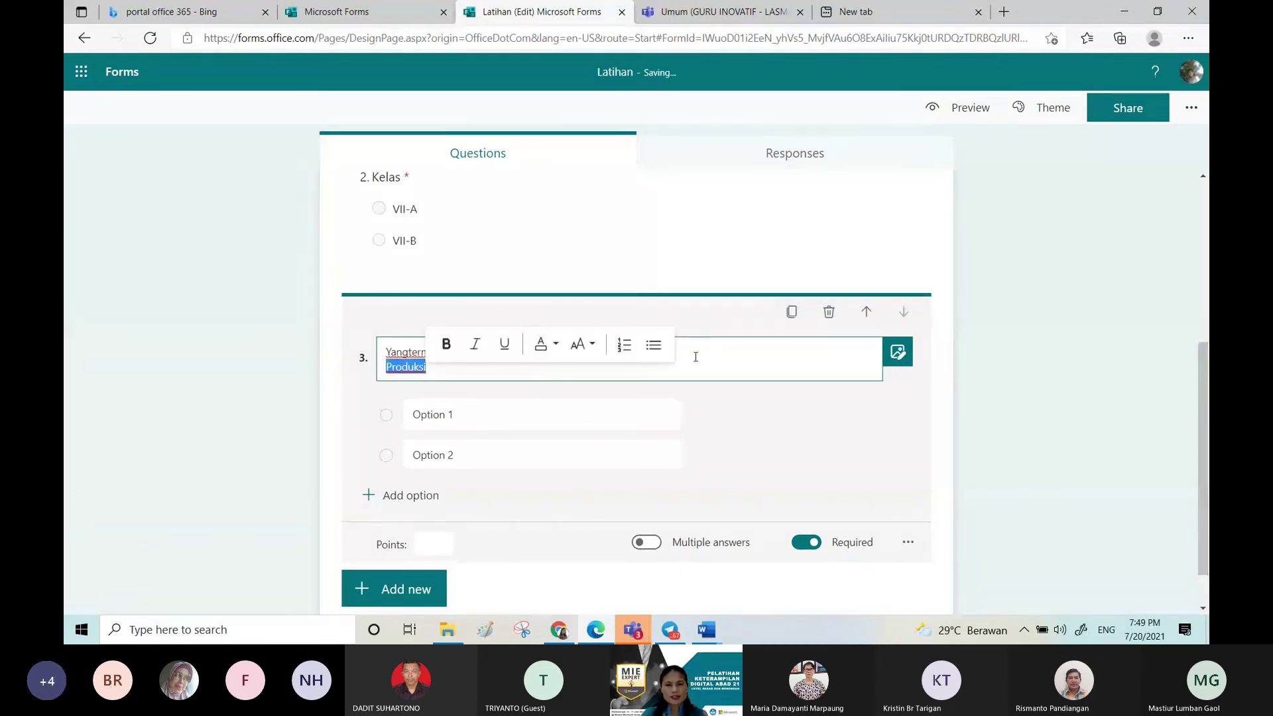
triple_click(409, 352)
click(409, 352)
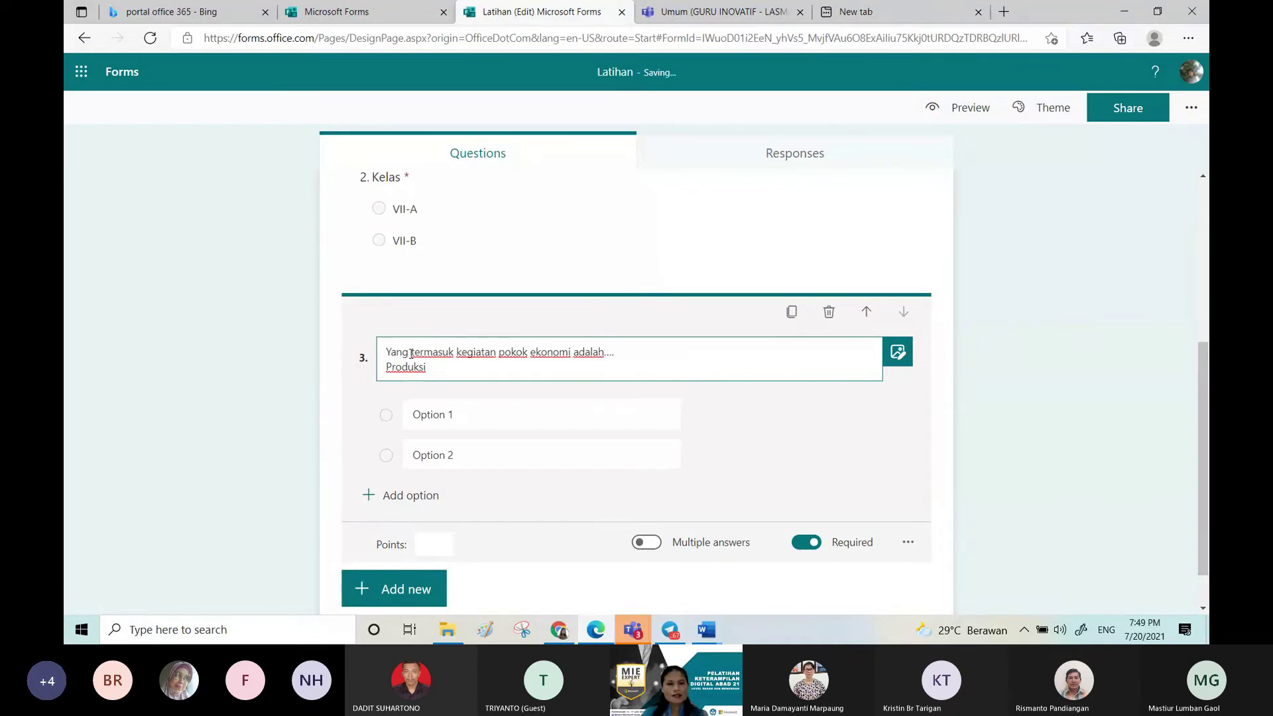
double_click(410, 352)
double_click(411, 363)
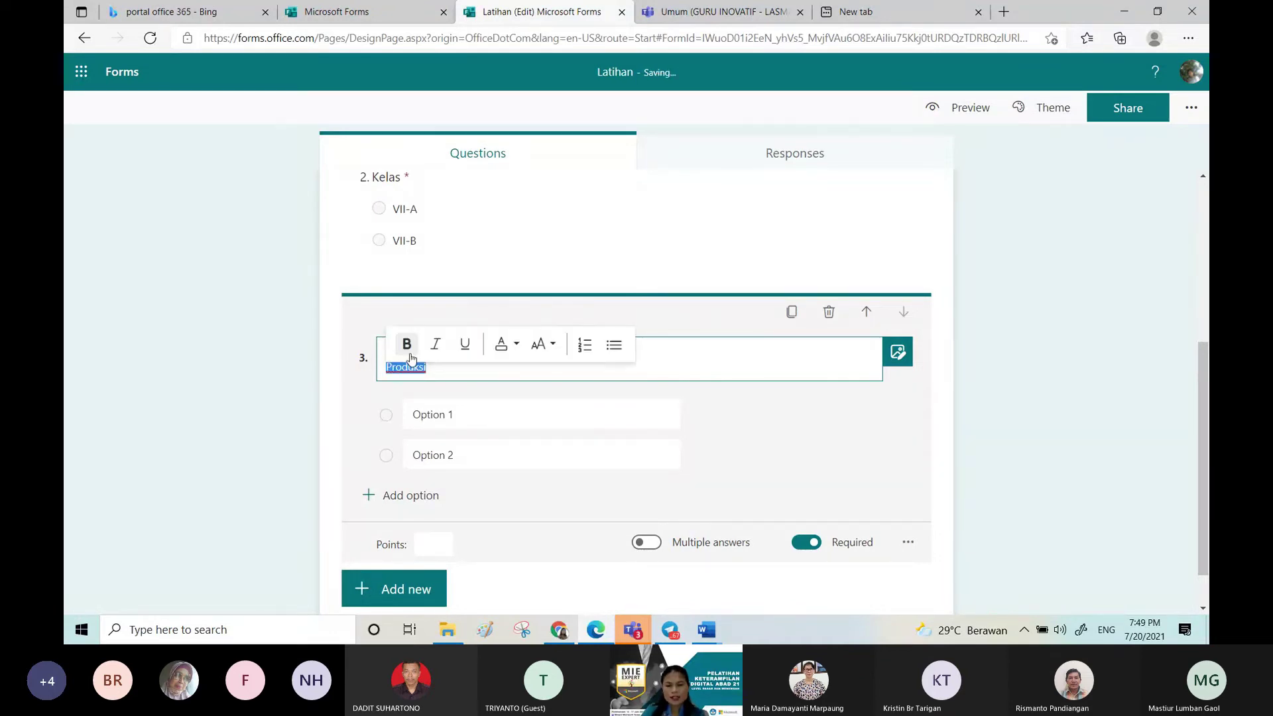
click(515, 344)
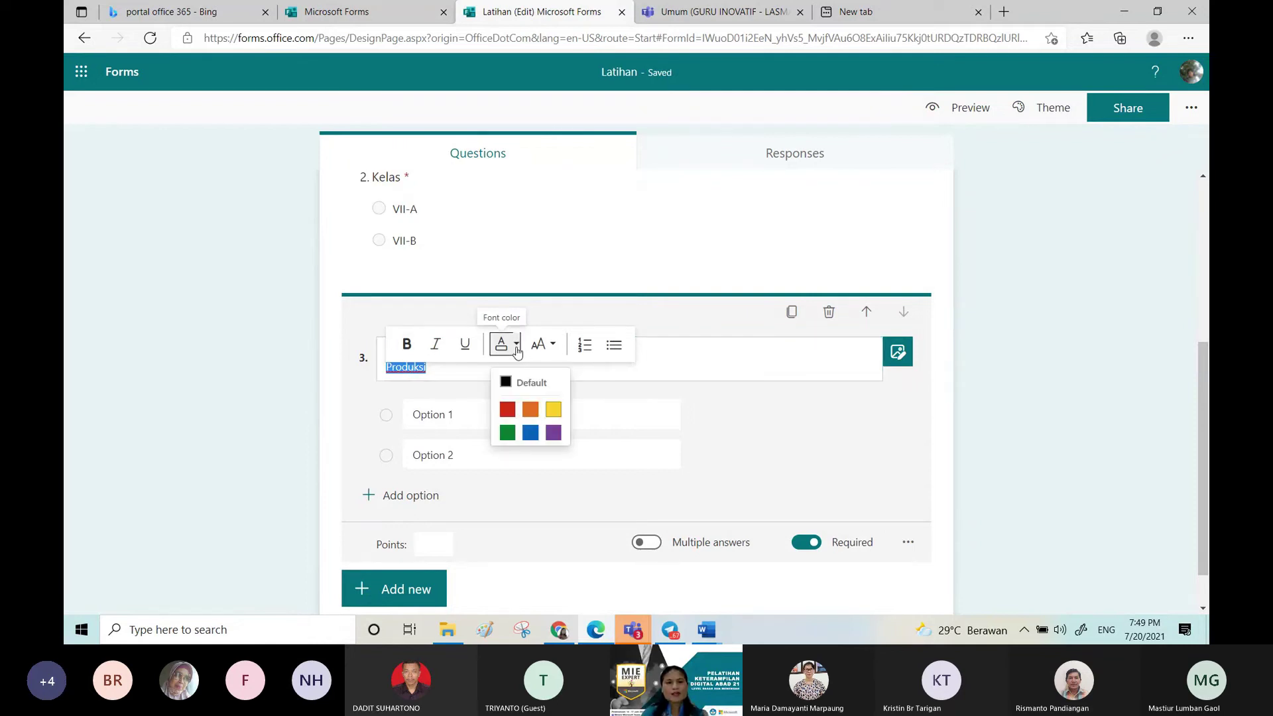
click(530, 433)
click(439, 345)
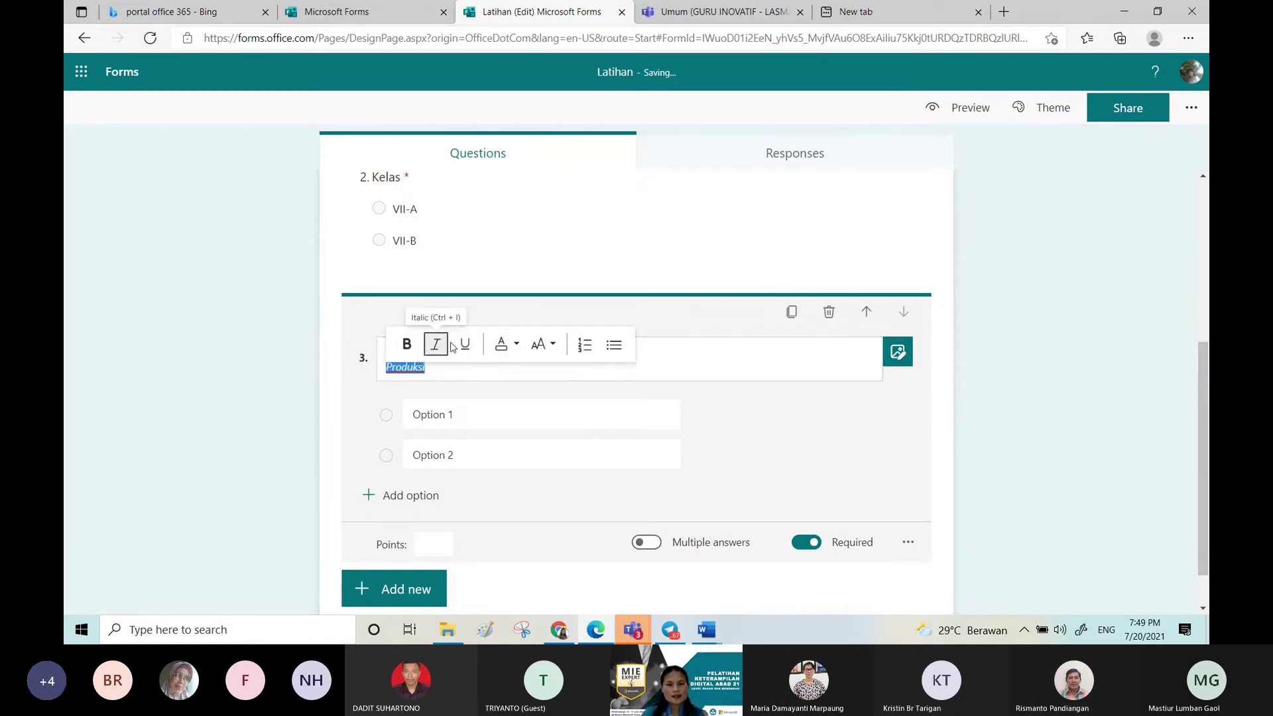
click(550, 346)
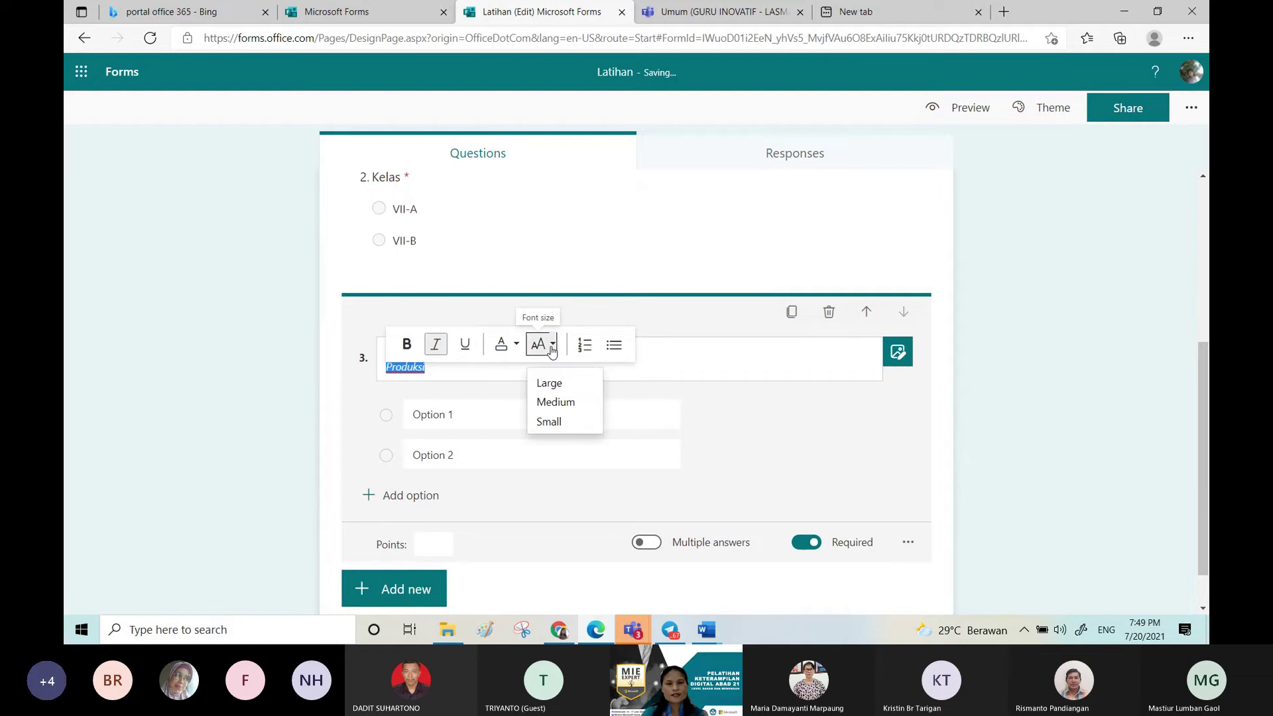
click(554, 387)
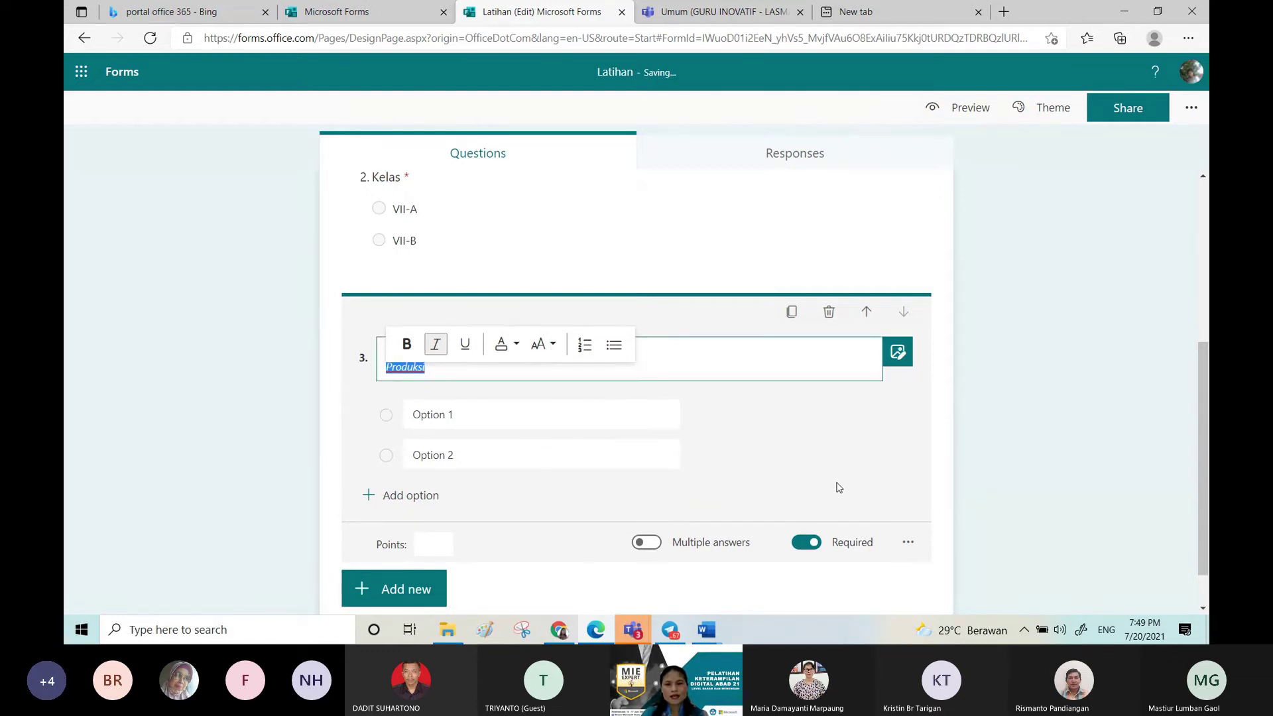
Step: Copy the four answer lines, Produksi to transportasi, from the Soal document
drag(717, 354, 679, 620)
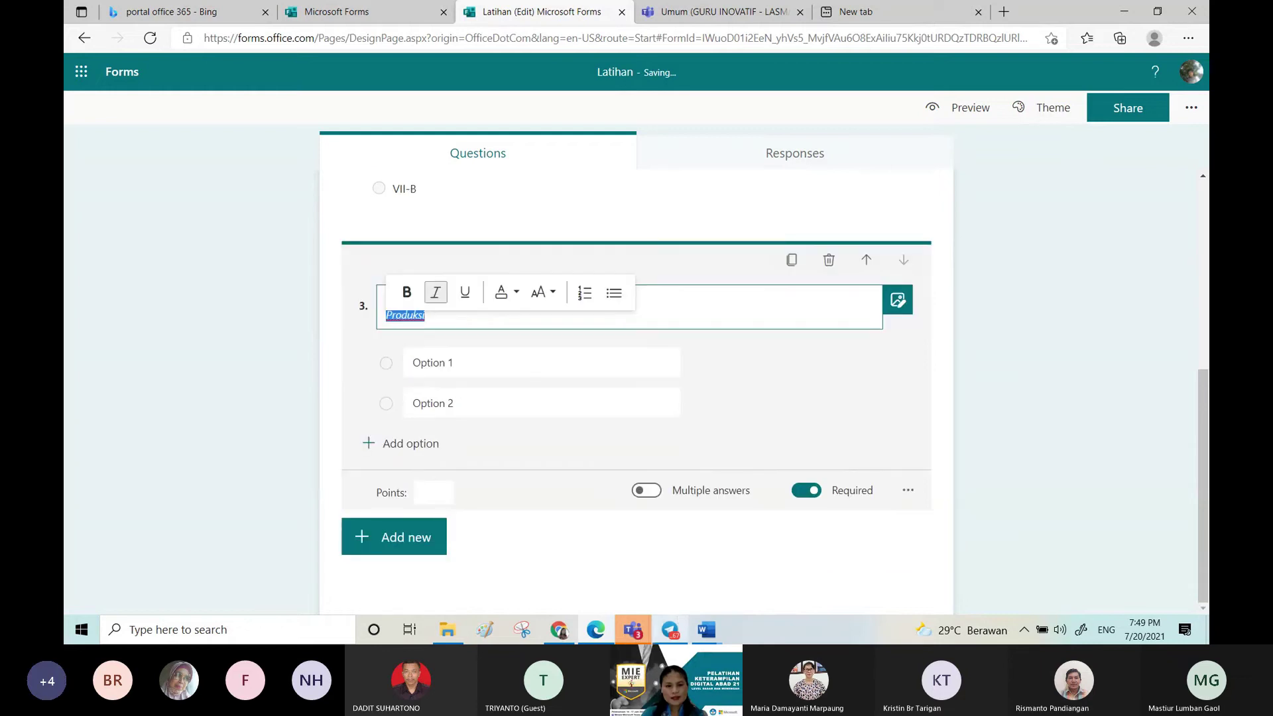
click(704, 638)
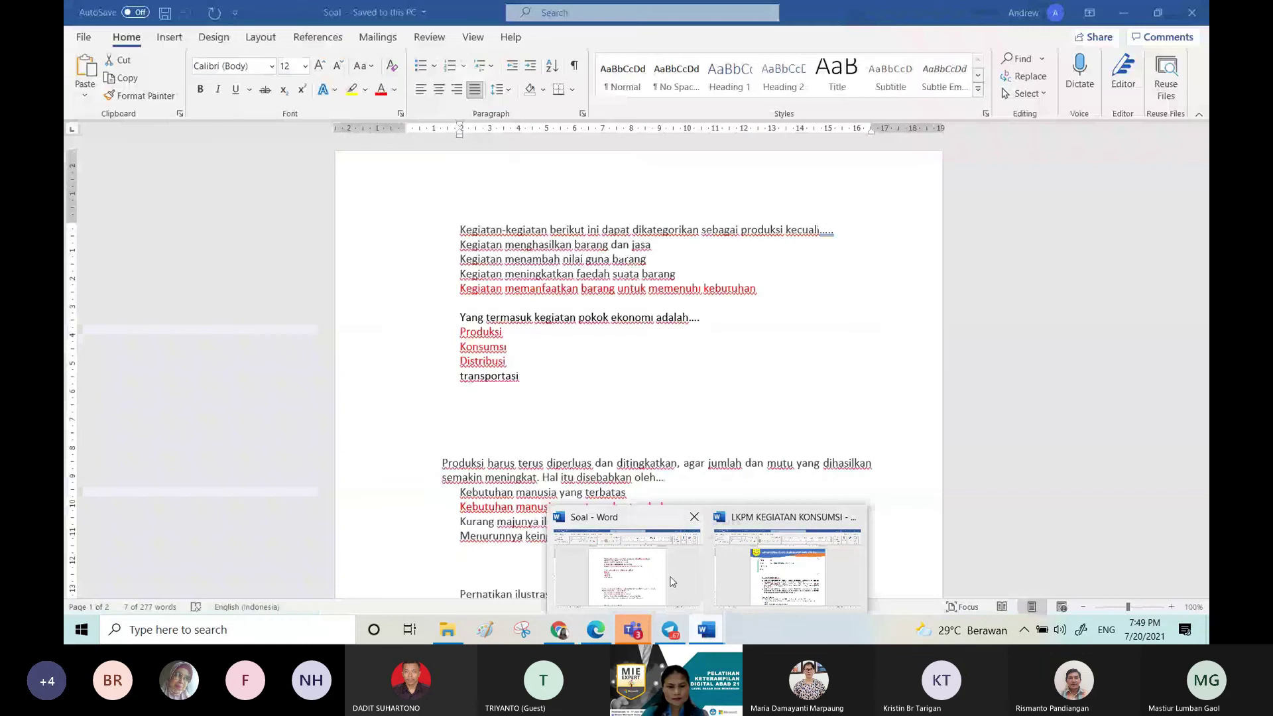
click(672, 581)
drag(461, 333, 523, 378)
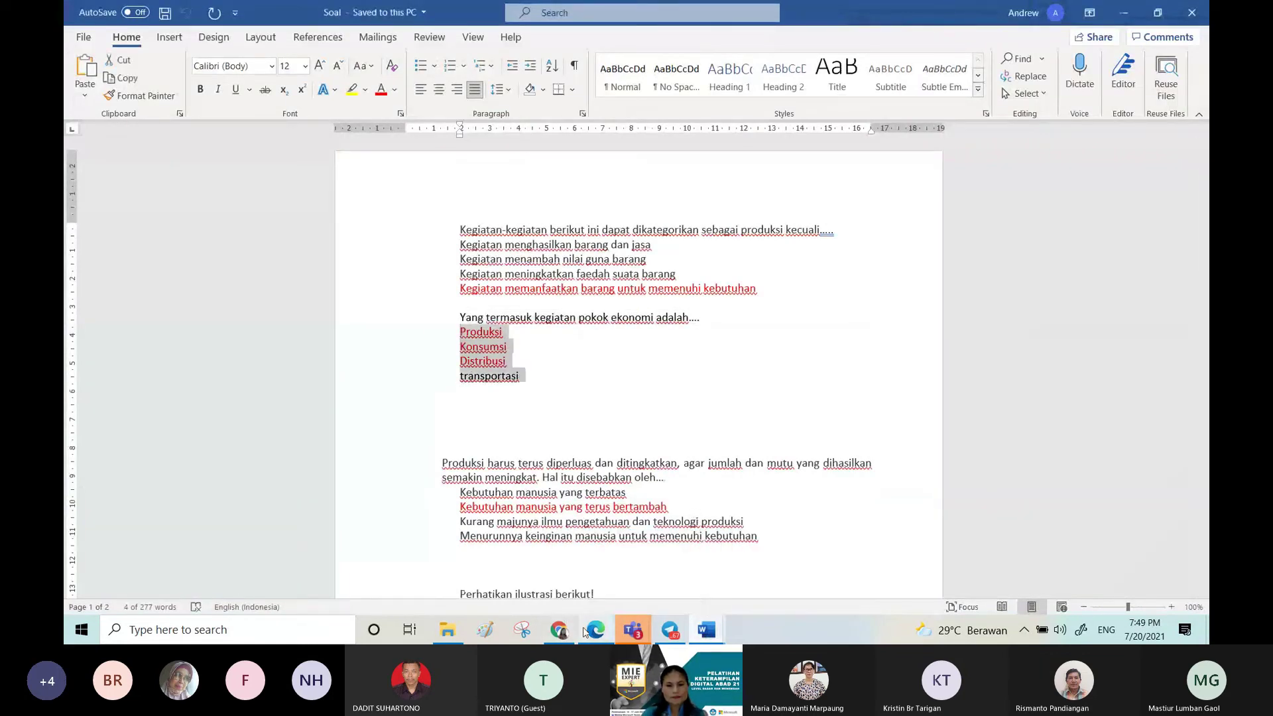
click(594, 630)
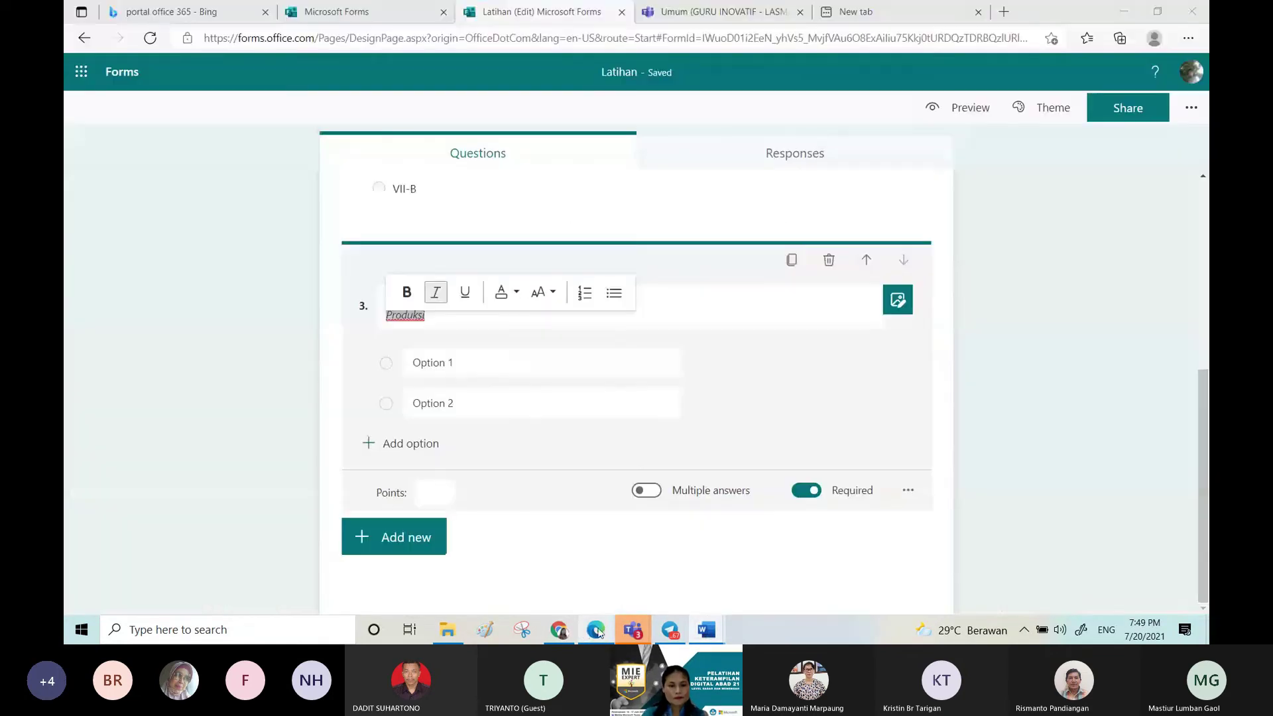
Step: Paste the four answers as question 3's options and remove the leftover Option 2 row
click(471, 363)
text(Produksi Konsumsi Distribusi transportasi)
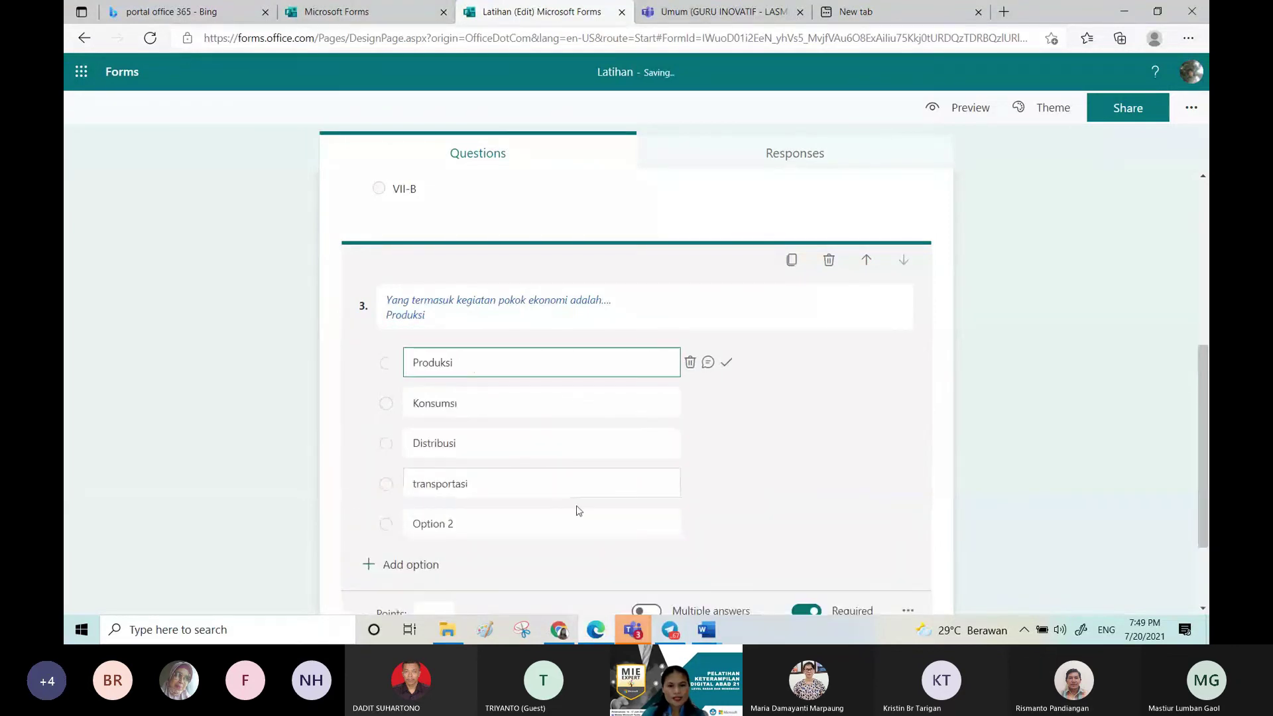
click(688, 524)
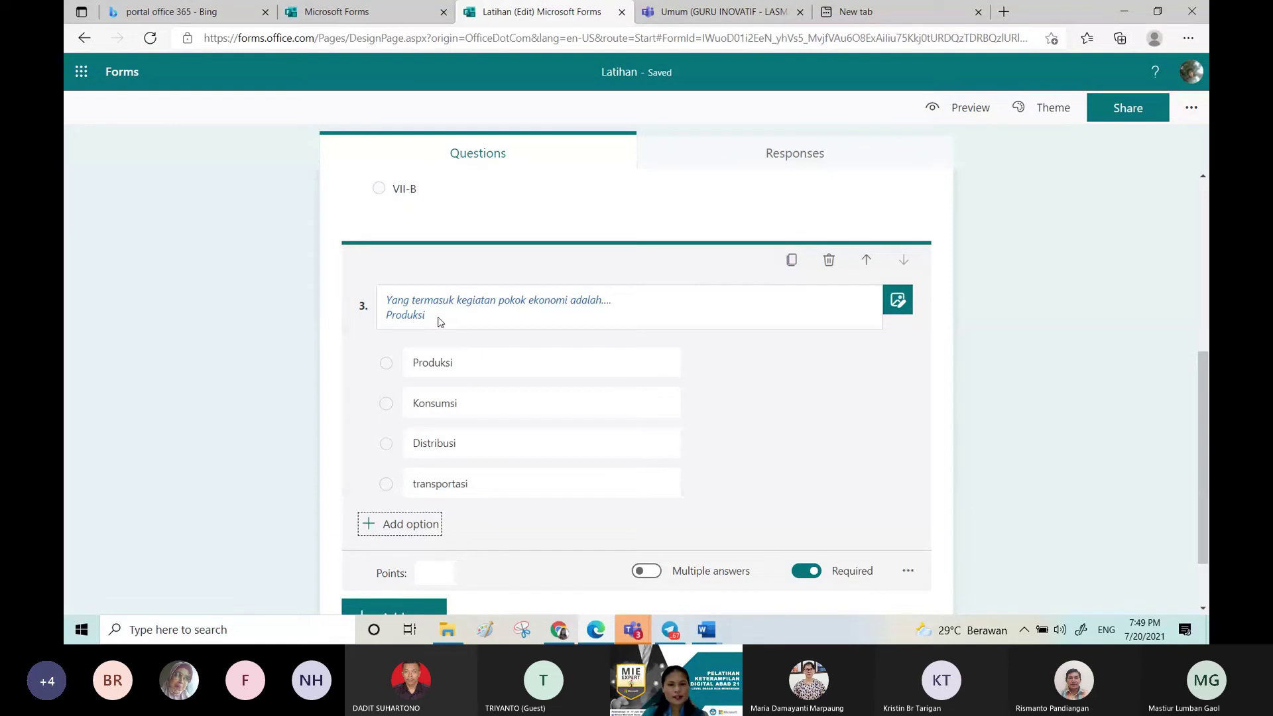
Step: Trim the title to 'Yang termasuk kegiatan pokok ekonomi adalah...' and allow multiple answers
click(437, 321)
key(BackSpace)
key(BackSpace)
key(BackSpace)
key(BackSpace)
key(BackSpace)
key(BackSpace)
key(BackSpace)
key(BackSpace)
key(BackSpace)
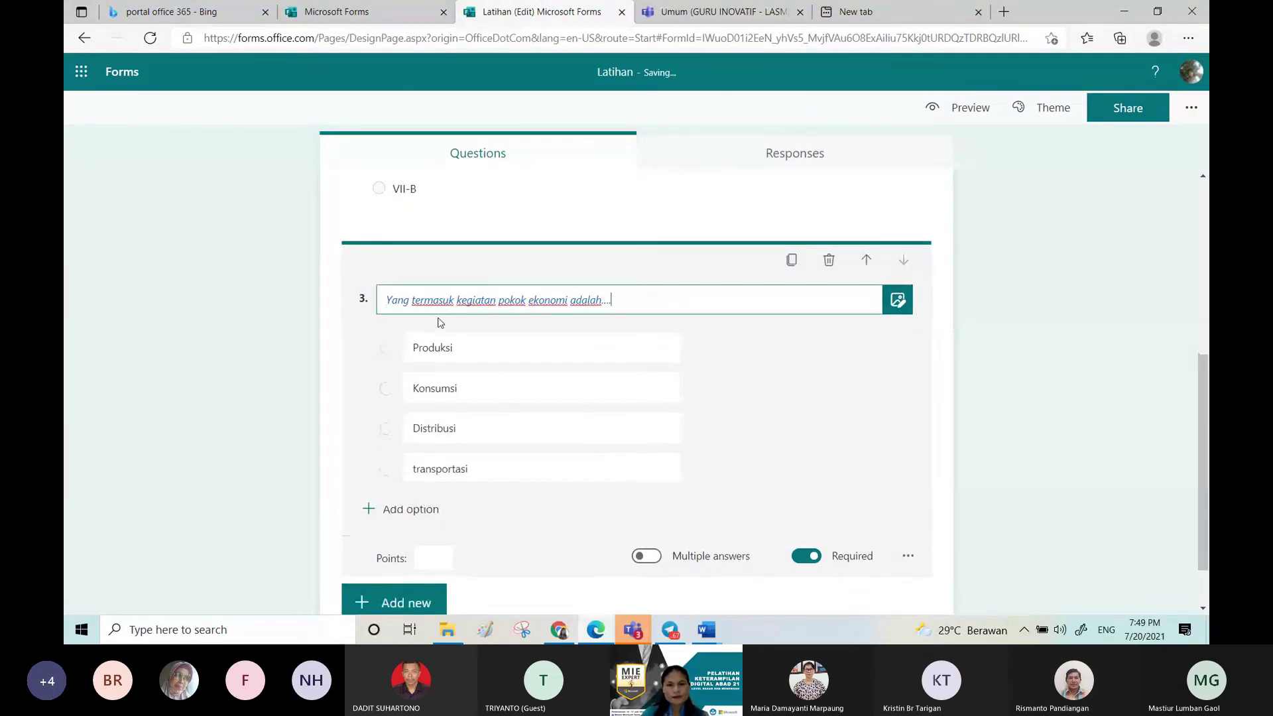
key(BackSpace)
key(BackSpace)
key(BackSpace)
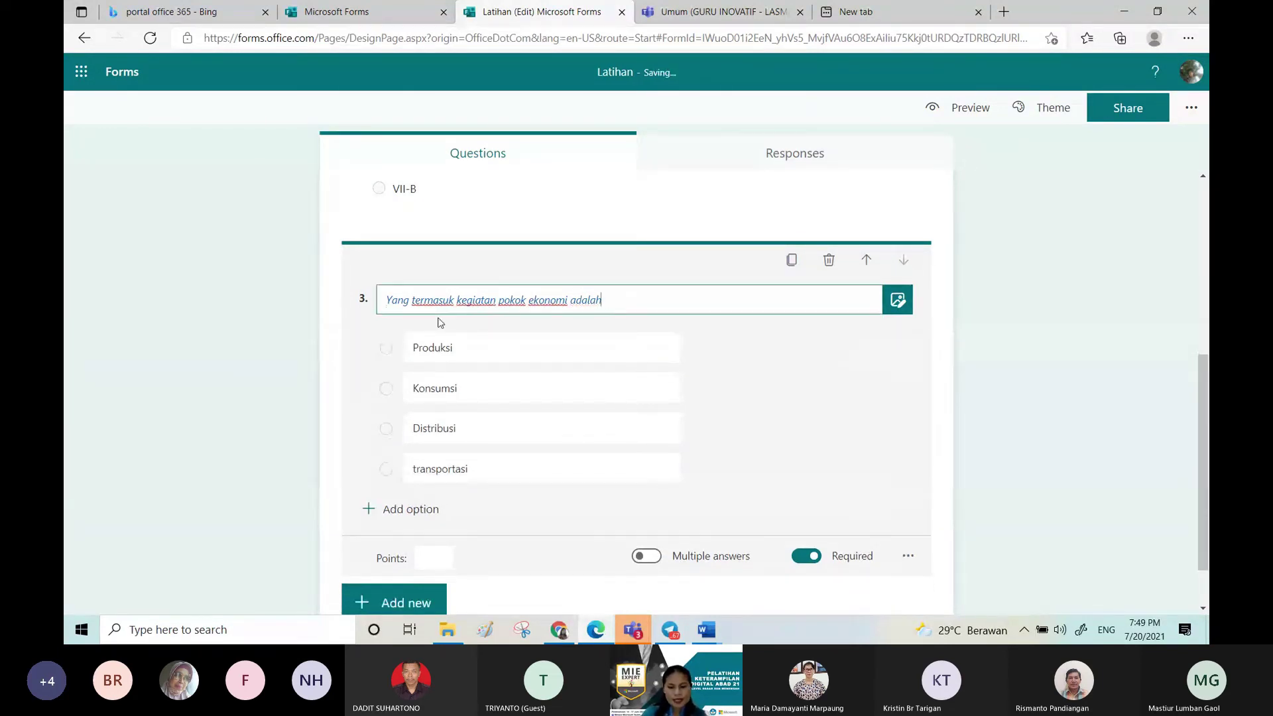
text(...)
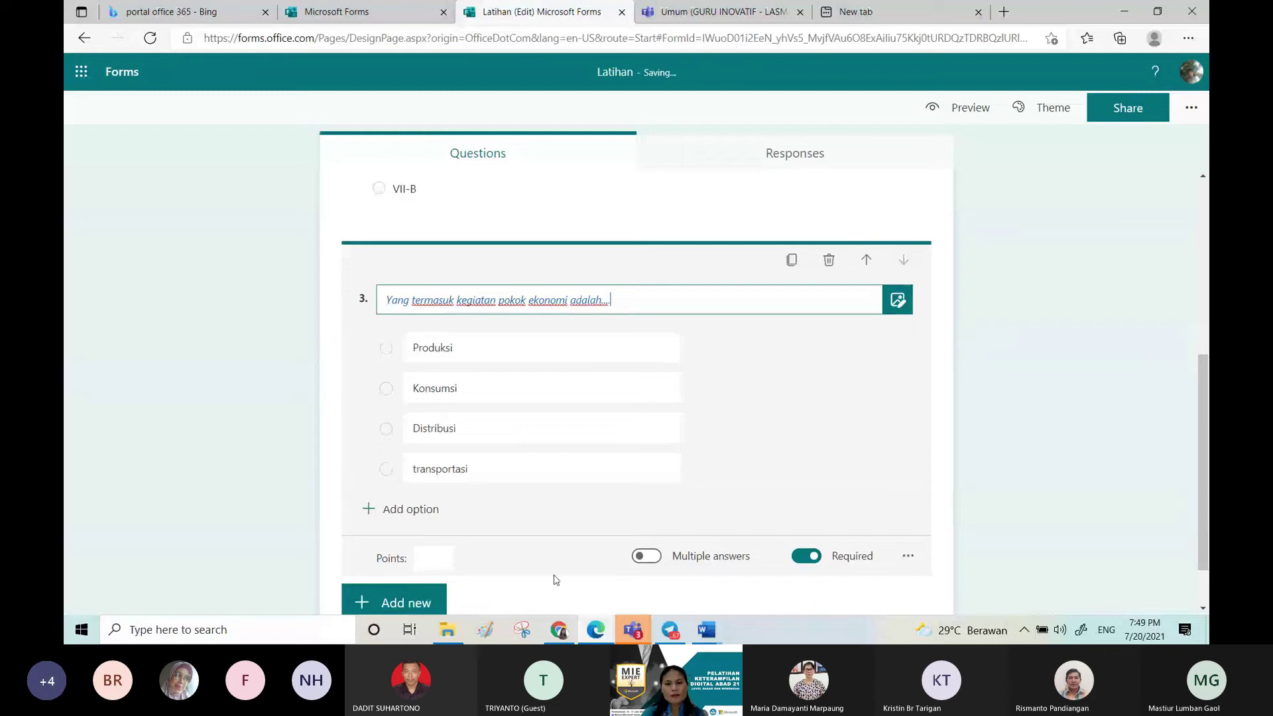
click(647, 557)
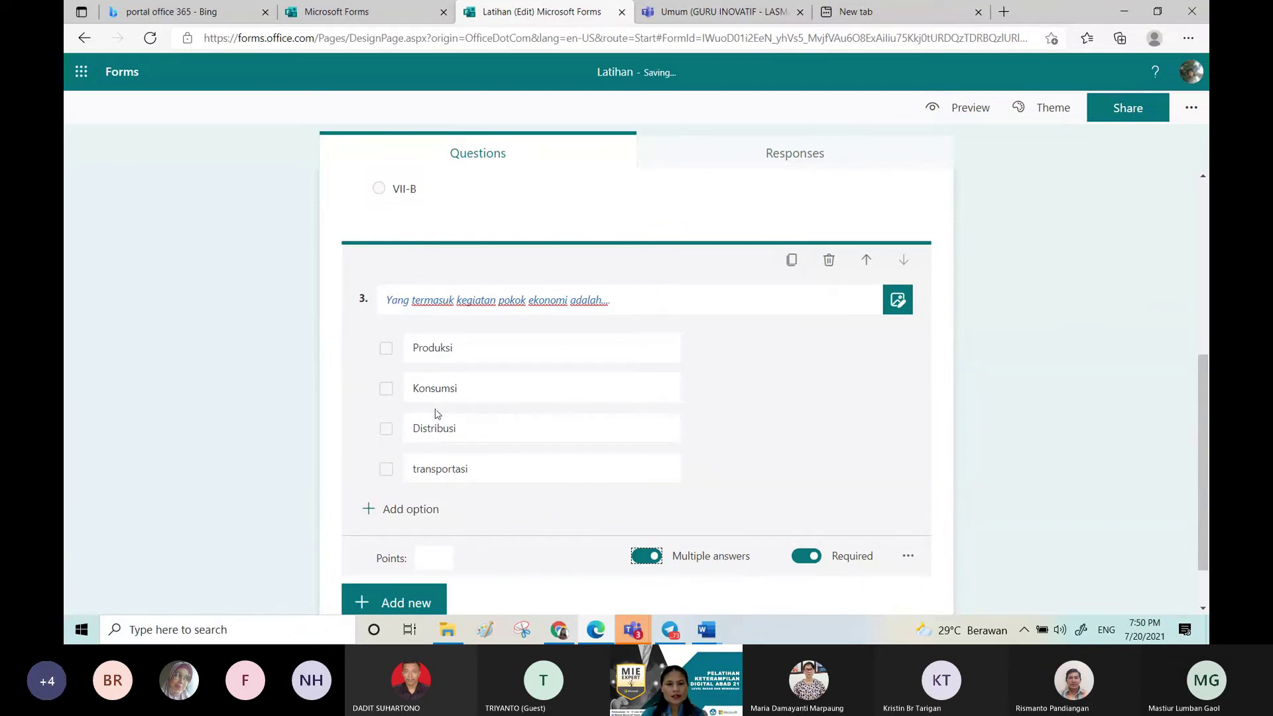
Step: Mark Produksi, Konsumsi and Distribusi as correct and make question 3 worth 25 points
click(723, 349)
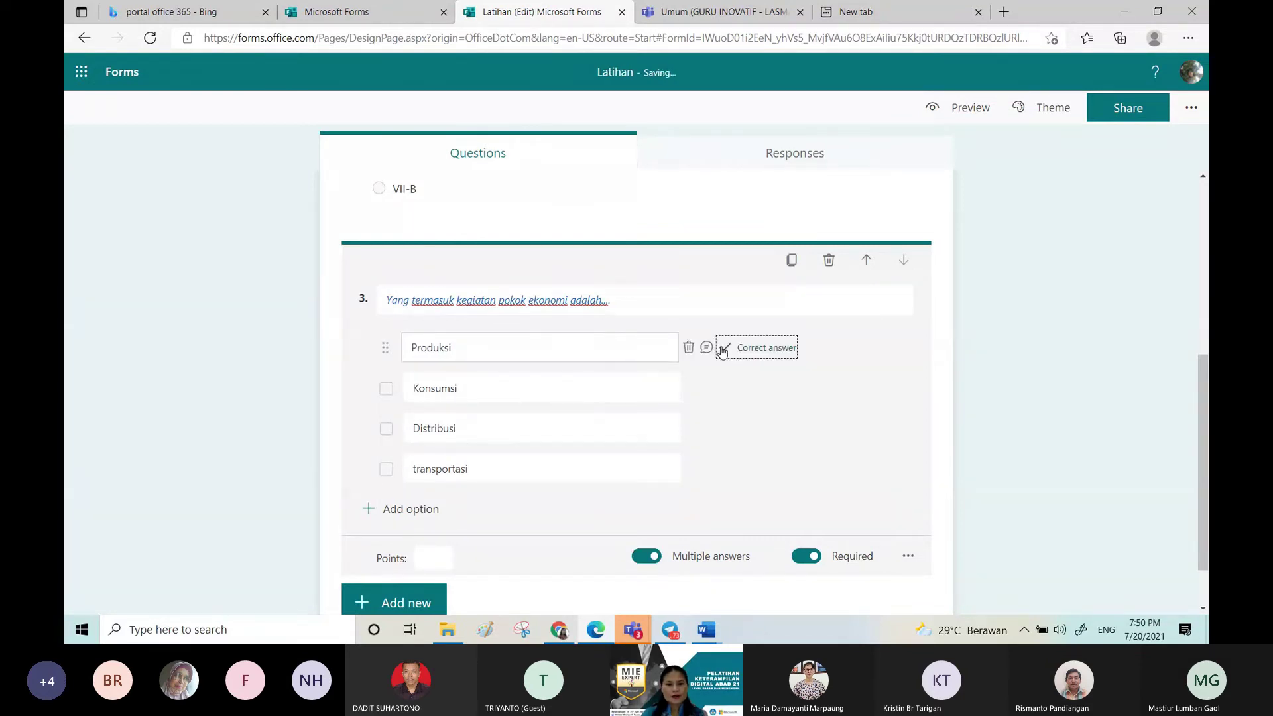
click(725, 389)
click(725, 430)
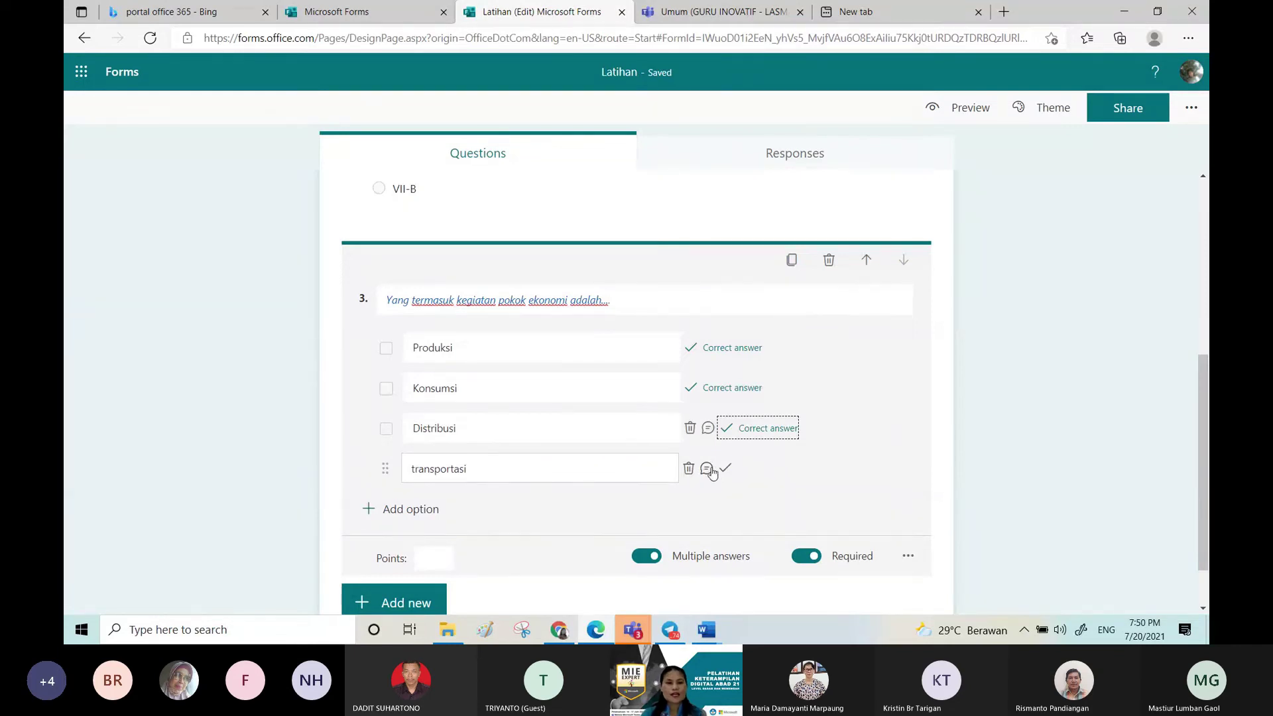
click(439, 564)
text(25)
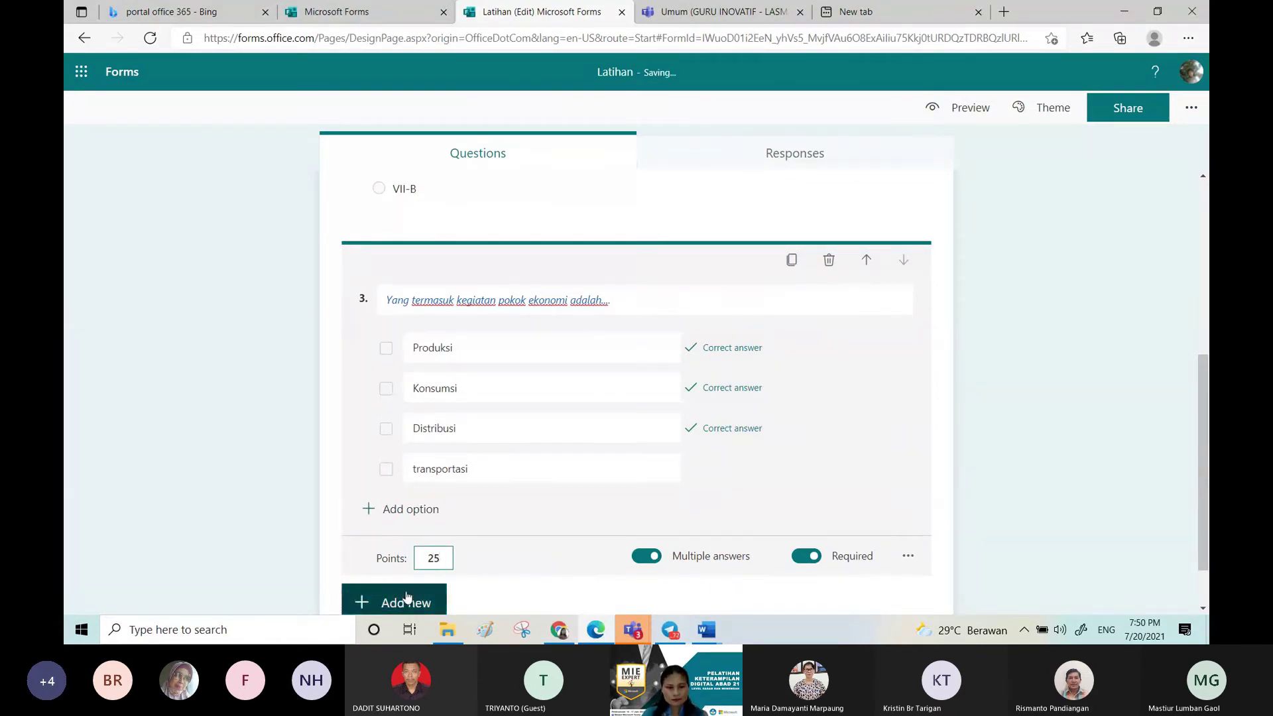
click(407, 603)
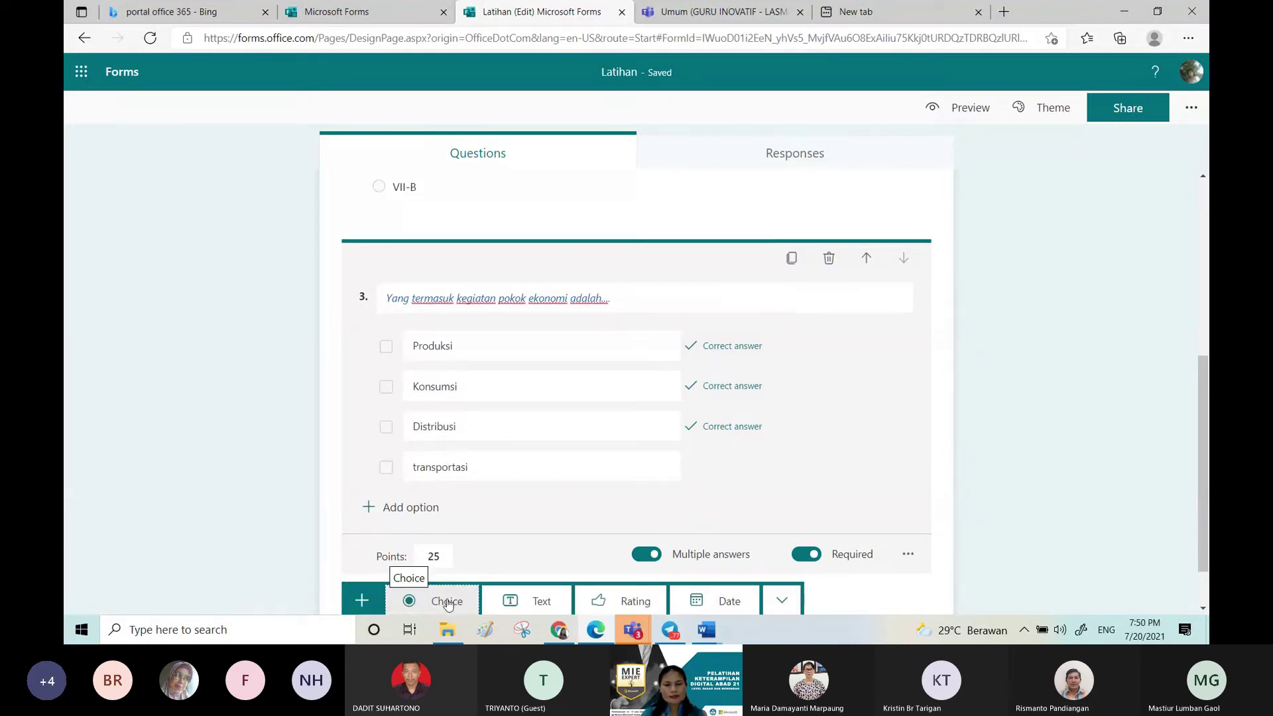
Step: Add choice question 4 and paste its question sentence from the Soal document as the title
click(448, 602)
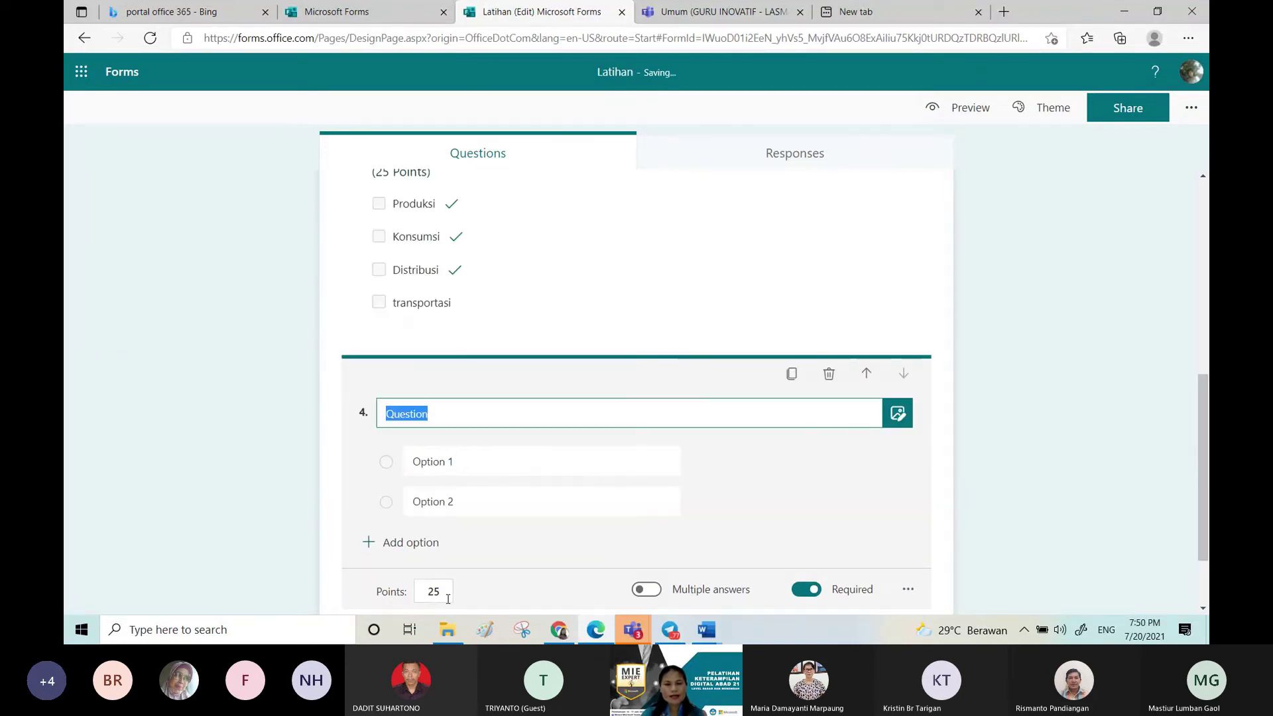
click(708, 630)
mouse_move(766, 530)
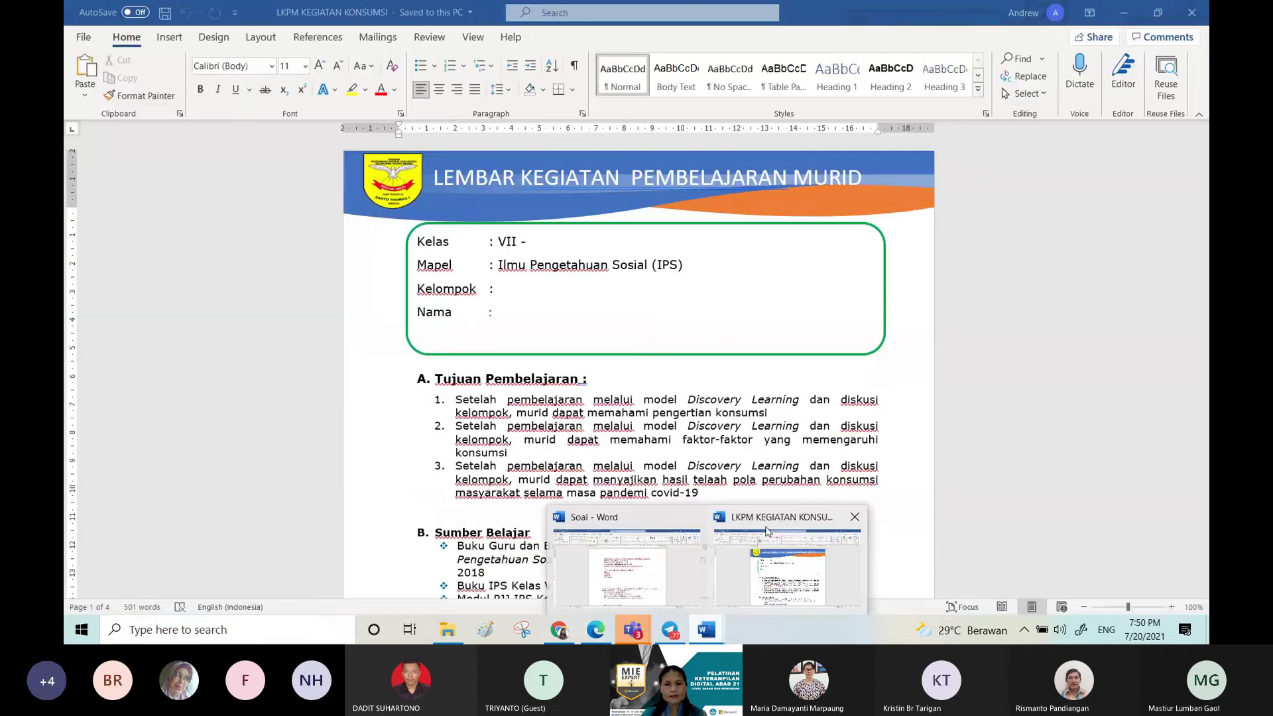
click(623, 567)
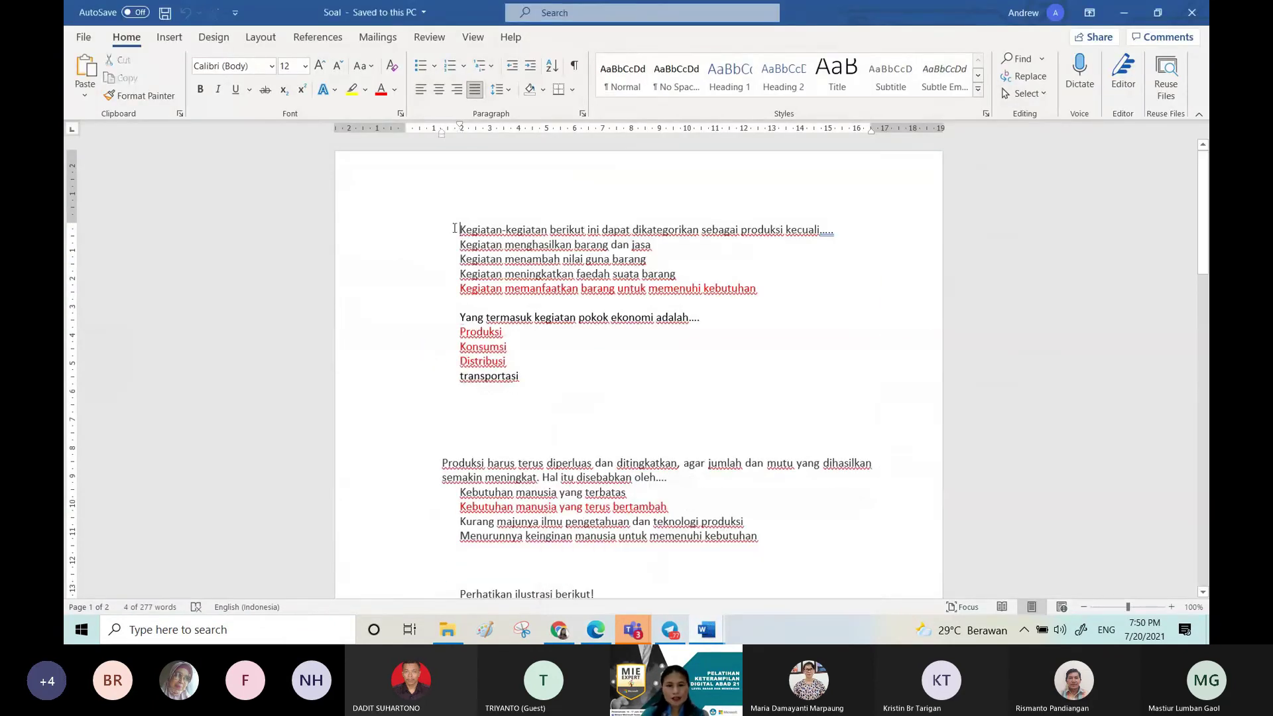
click(454, 230)
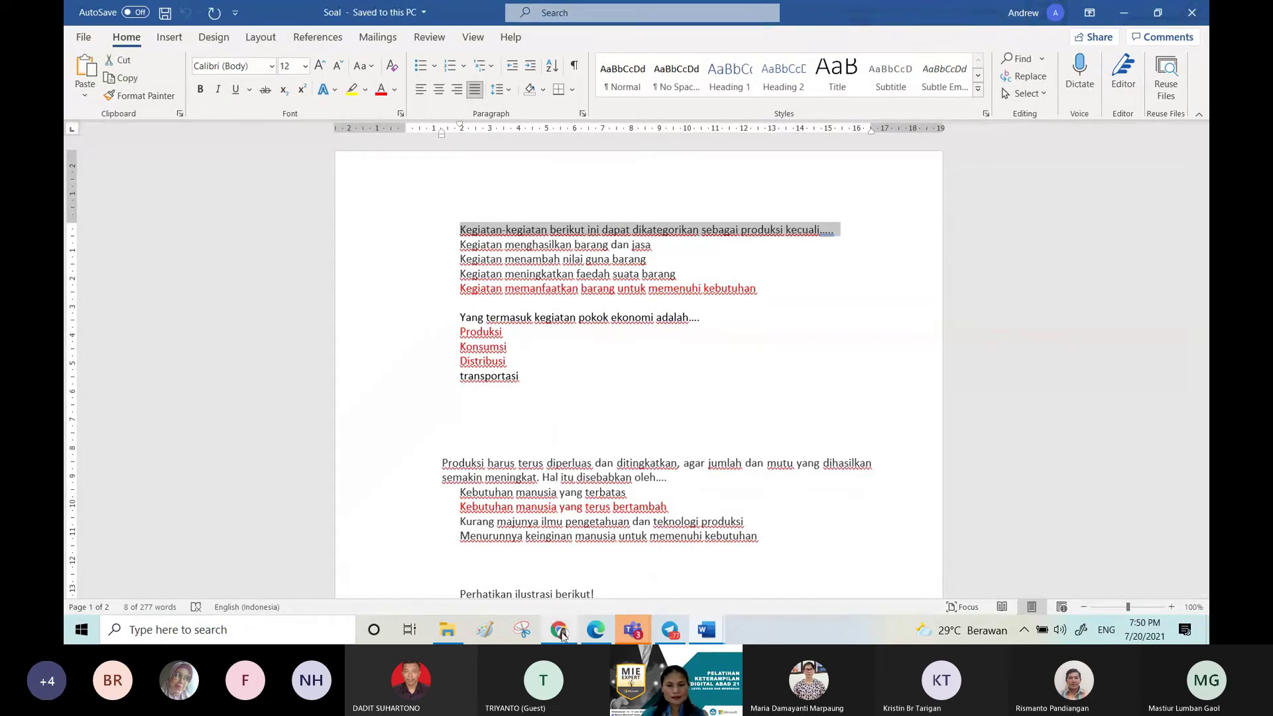
click(593, 633)
click(455, 418)
text(Kegiatan-kegiatan berikut ini dapat dikategorikan sebagaiproduksi kecuali.....)
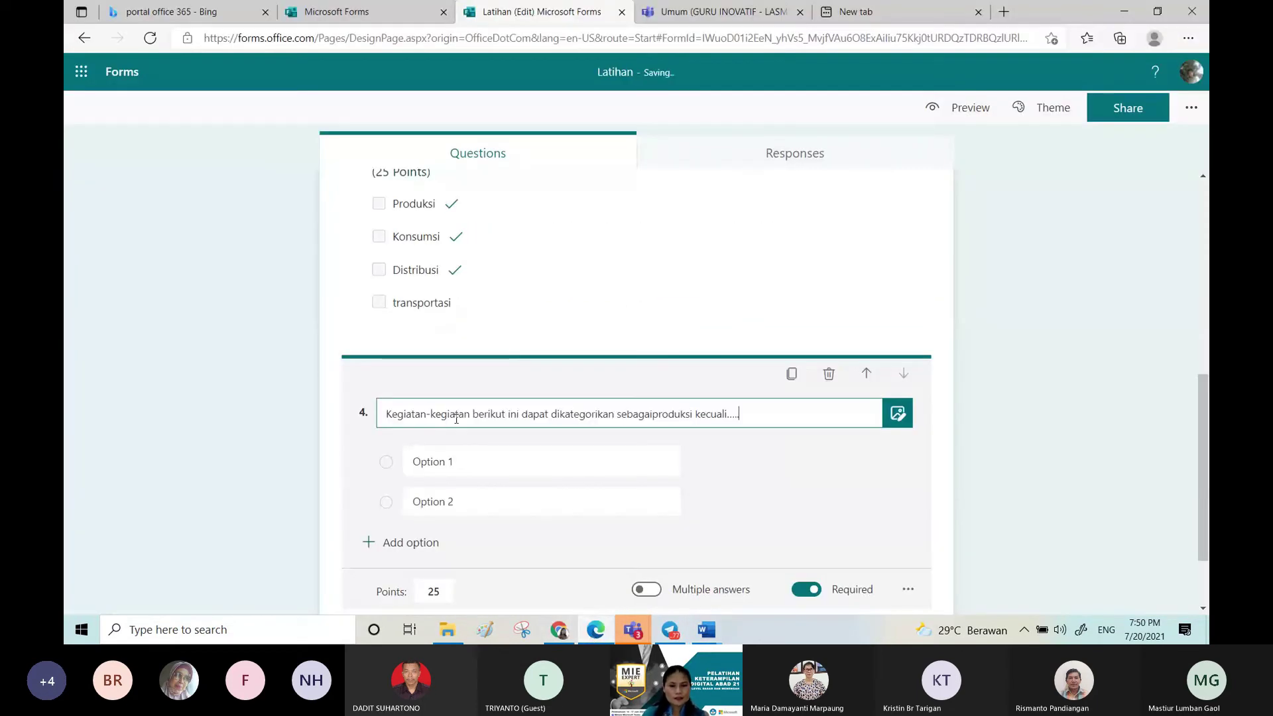
triple_click(645, 411)
click(653, 414)
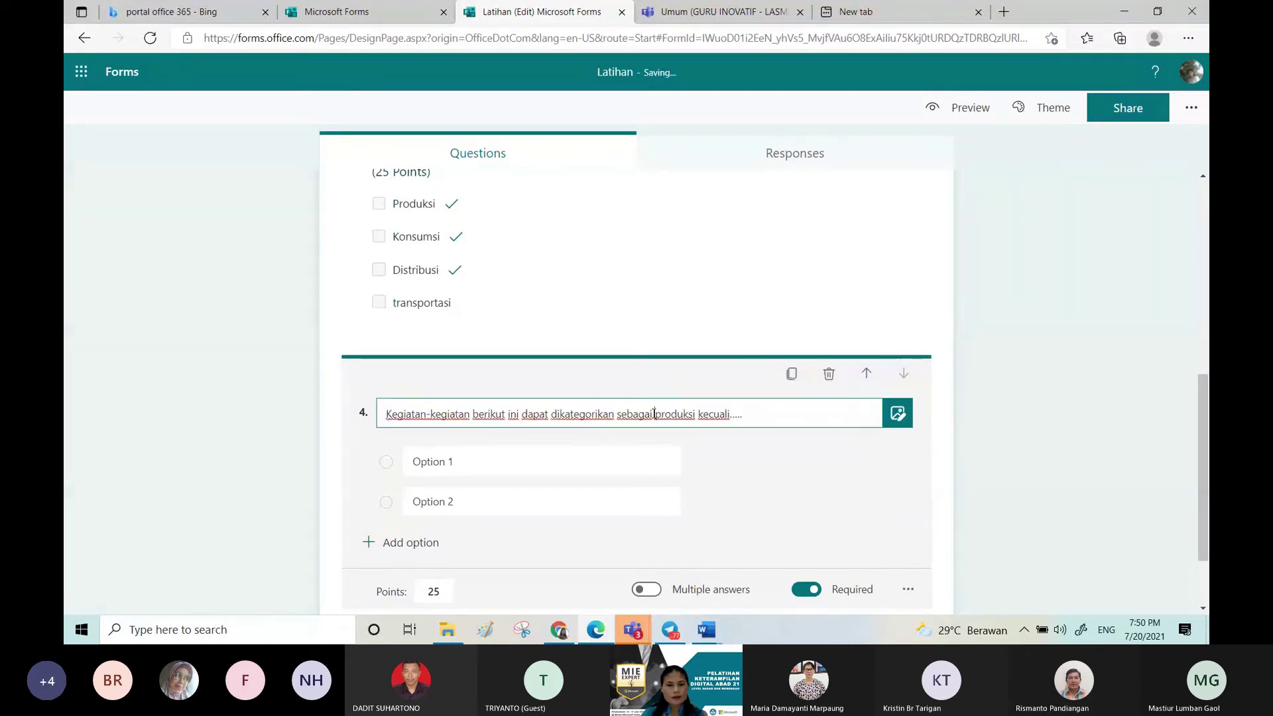
Step: Copy question 4's four answers from Soal and paste them as its options
click(706, 630)
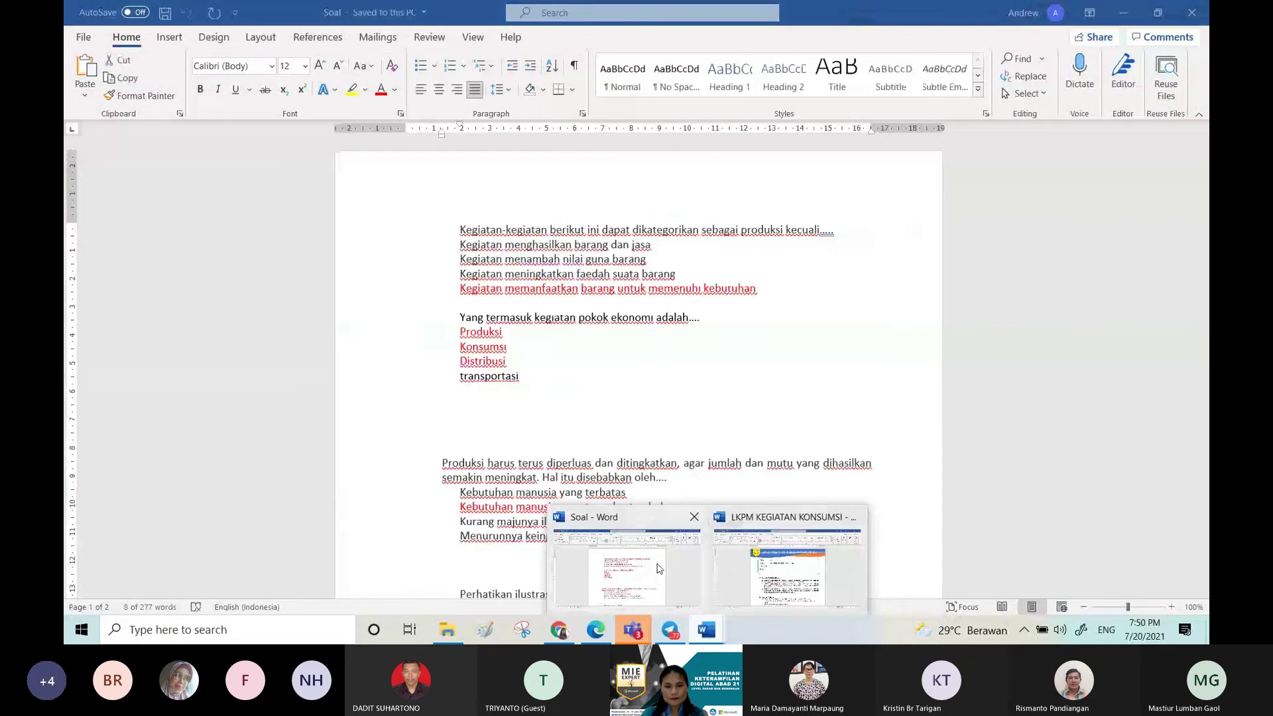
click(659, 568)
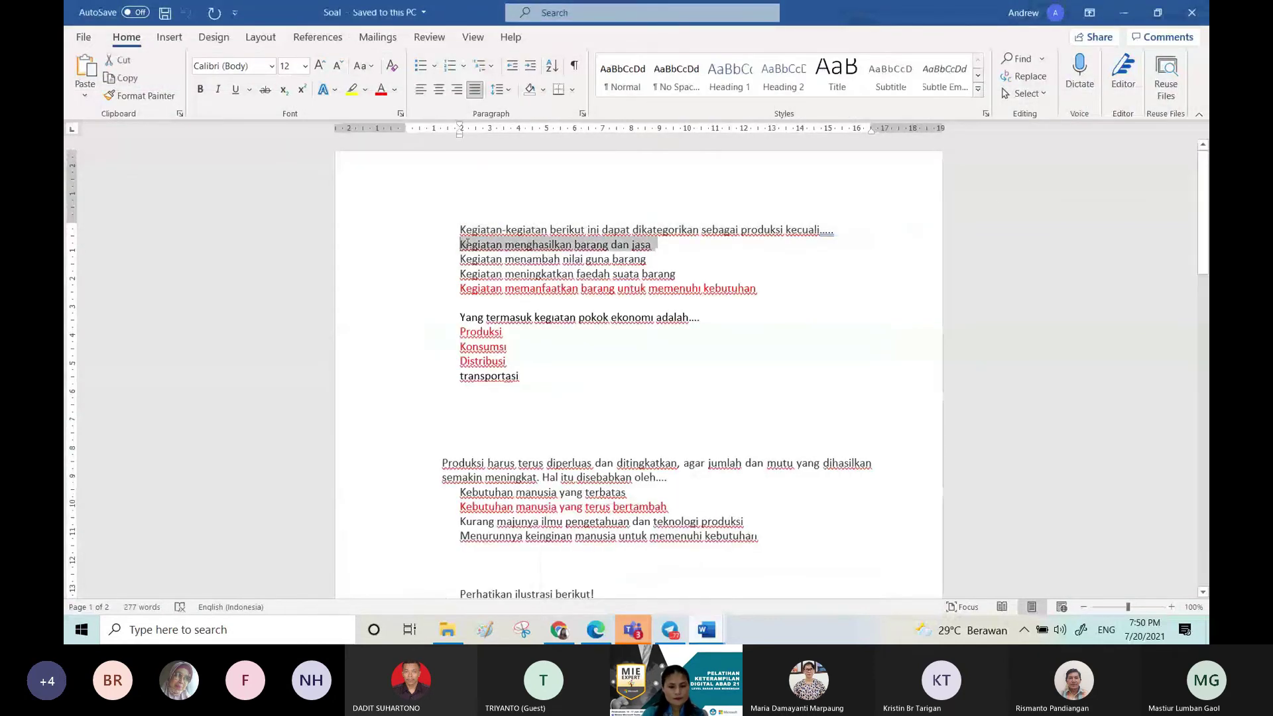
drag(466, 244, 592, 593)
mouse_move(596, 634)
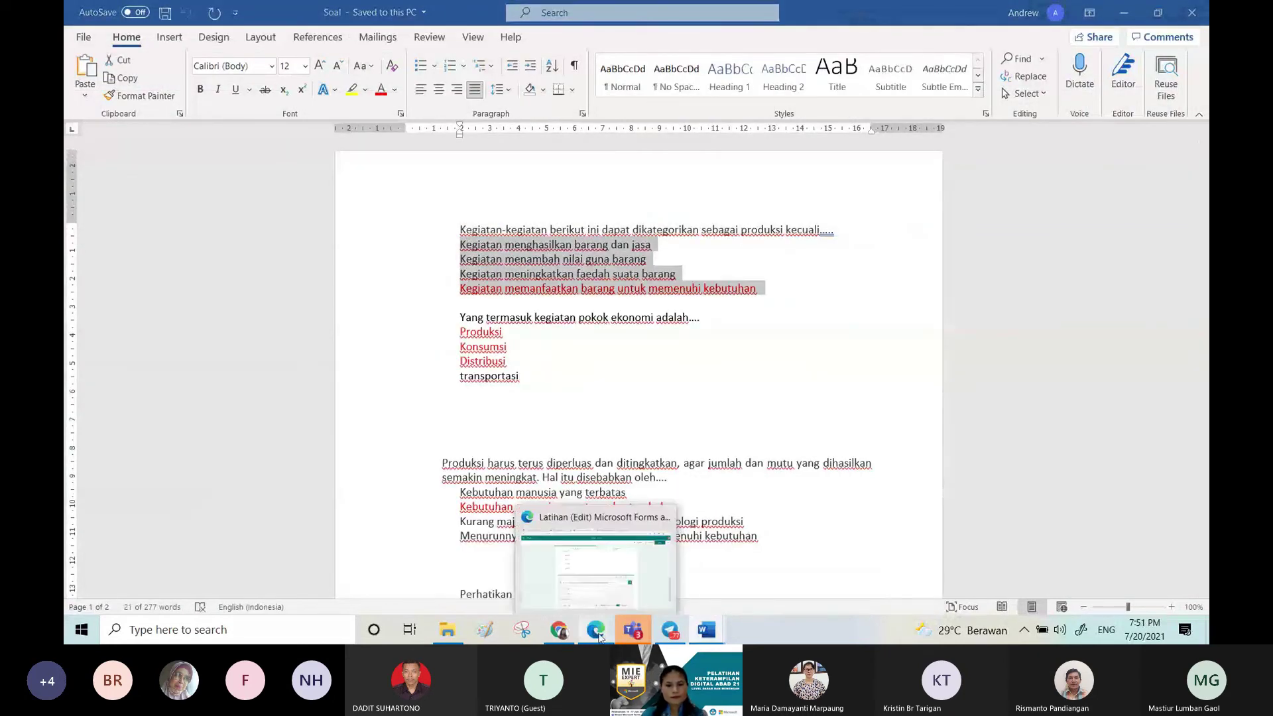
click(595, 629)
text(Kegiatan menghasilkan barang danjasa Kegiatan menambah nilai guna barang Kegiatan meningkatkan faedah suata barang Kegiatan memanfaatkan barang untuk memenuhi kebutuhan)
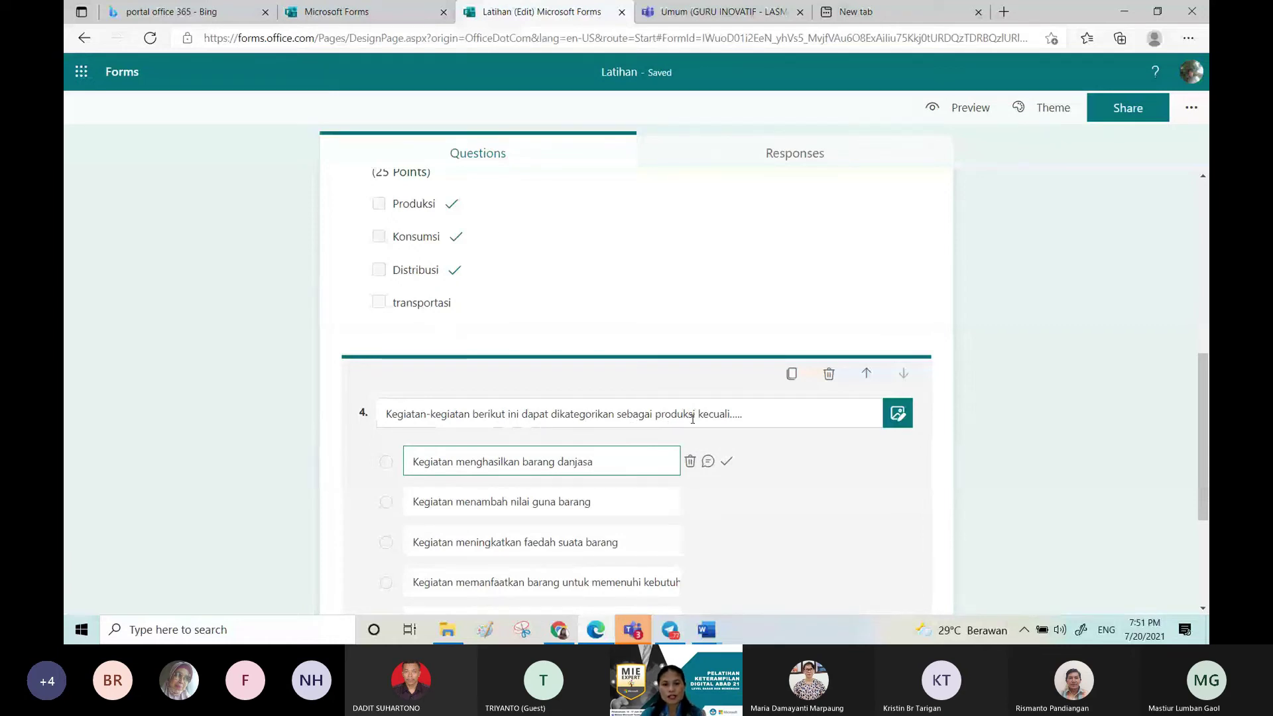
Step: Mark the fourth option correct and give option 1 the feedback 'waduh nak, belajar lagi'
mouse_move(703, 584)
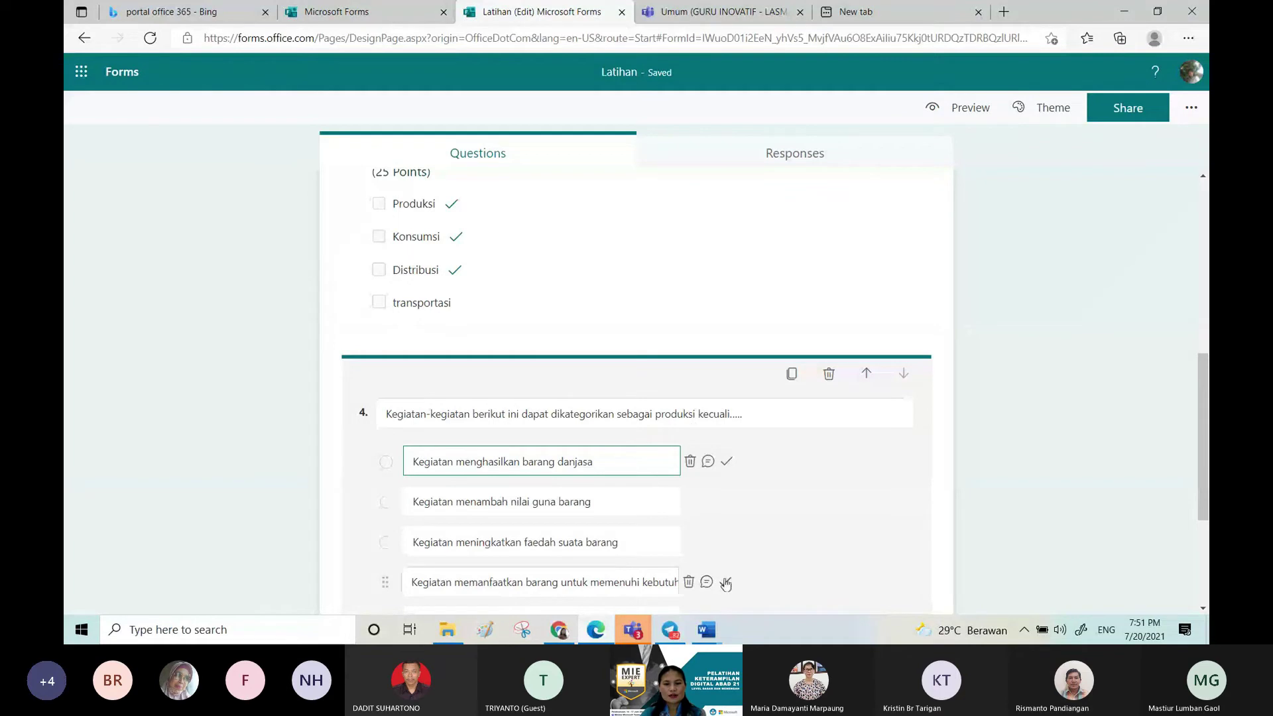
click(725, 583)
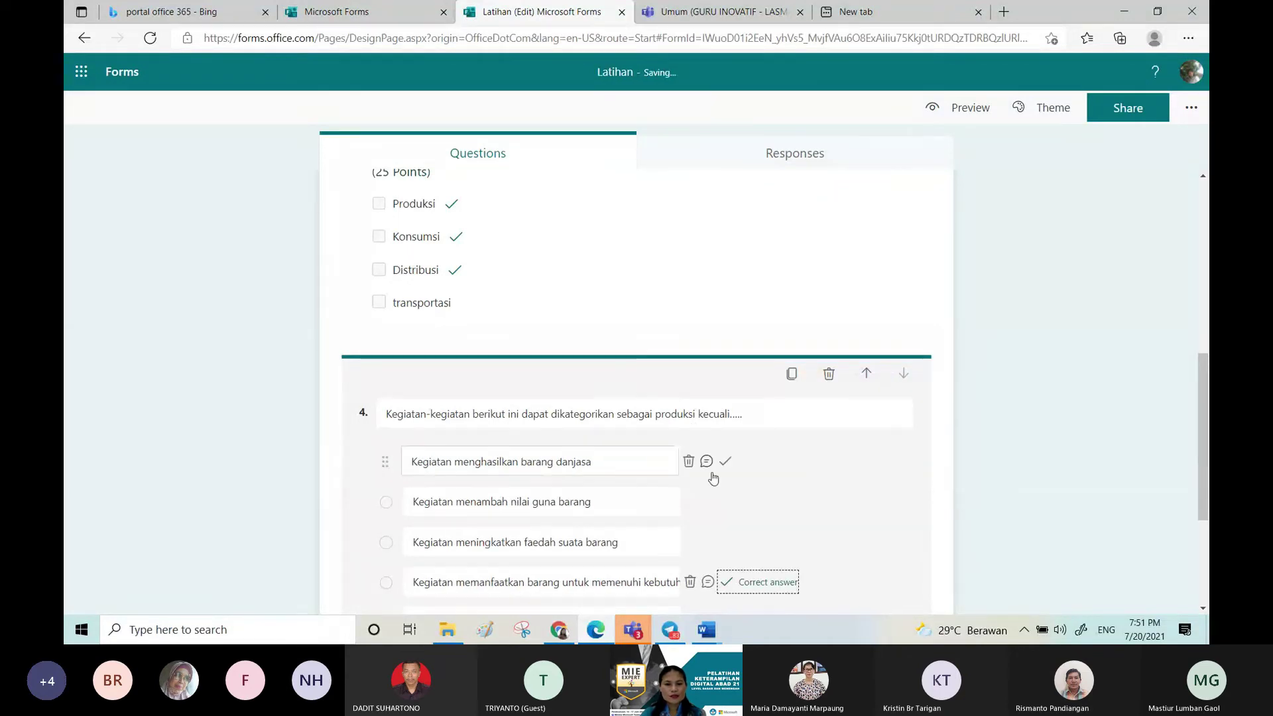
mouse_move(716, 461)
click(707, 461)
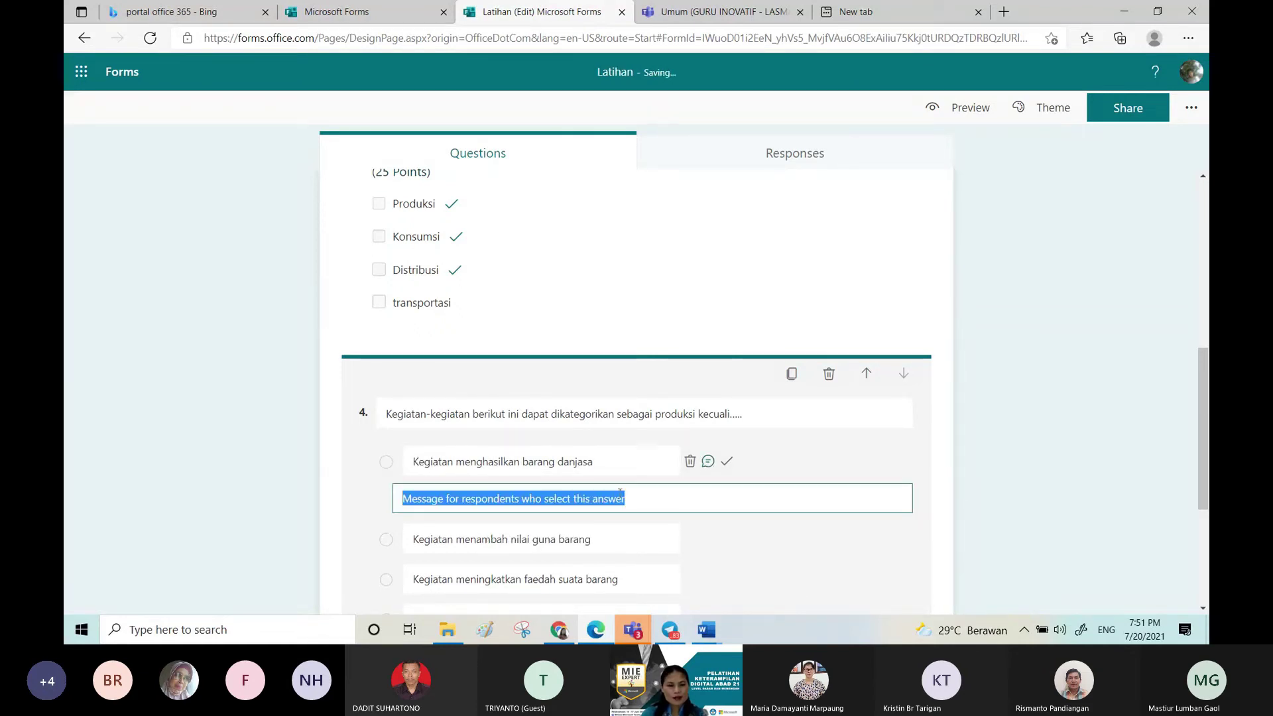
text(wad)
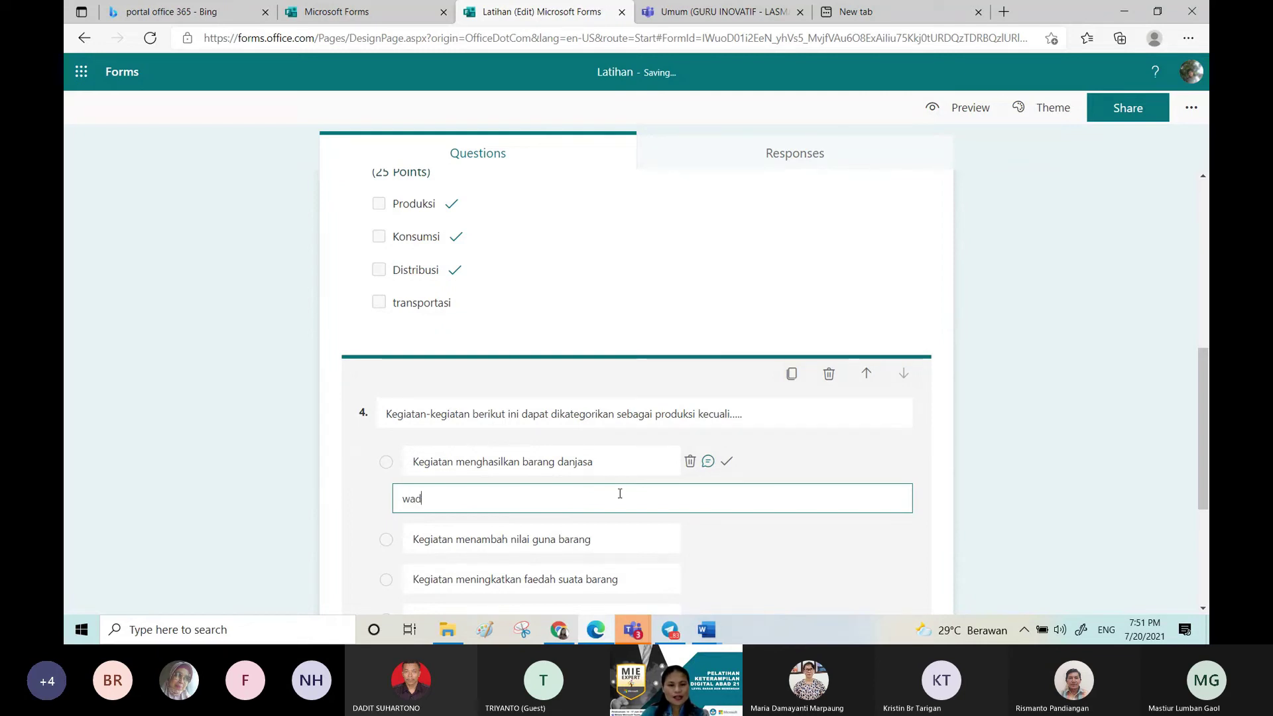
text(uh nak, belajar lagi)
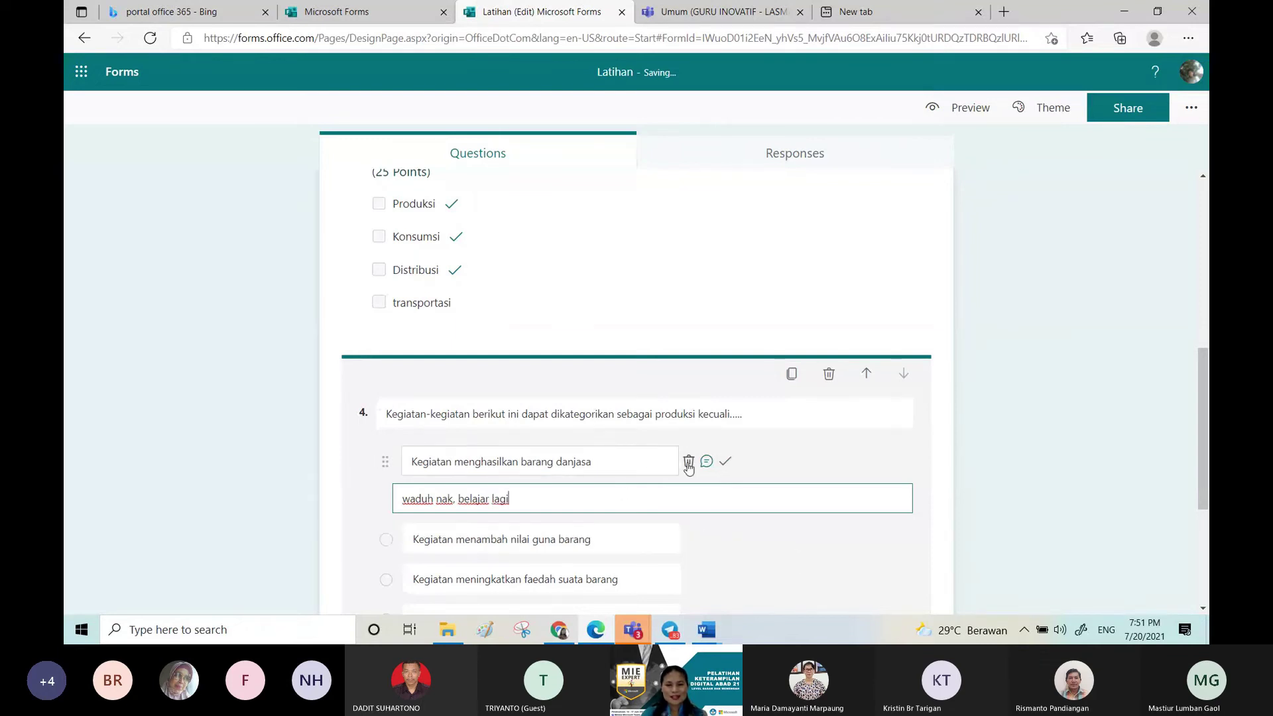
click(779, 456)
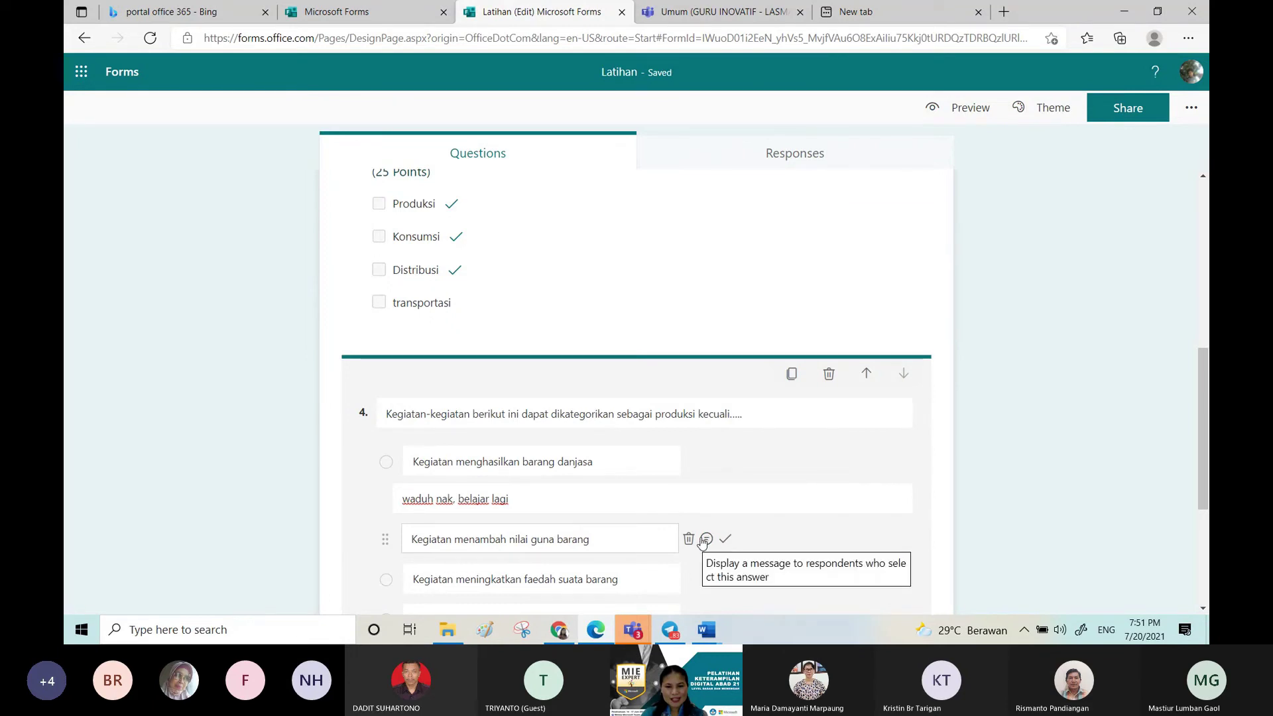
Step: Give options 2 and 3 the same 'waduh nak, belajar lagi' feedback
click(705, 540)
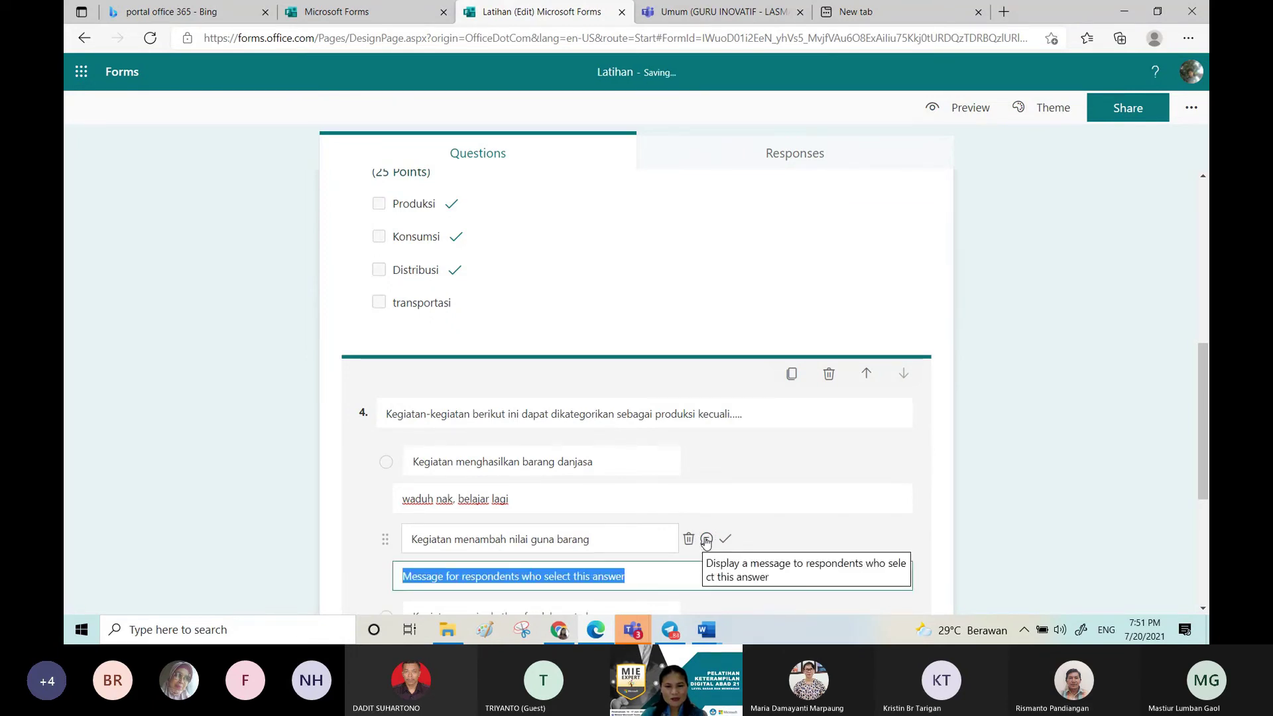
click(589, 496)
key(ctrl+c)
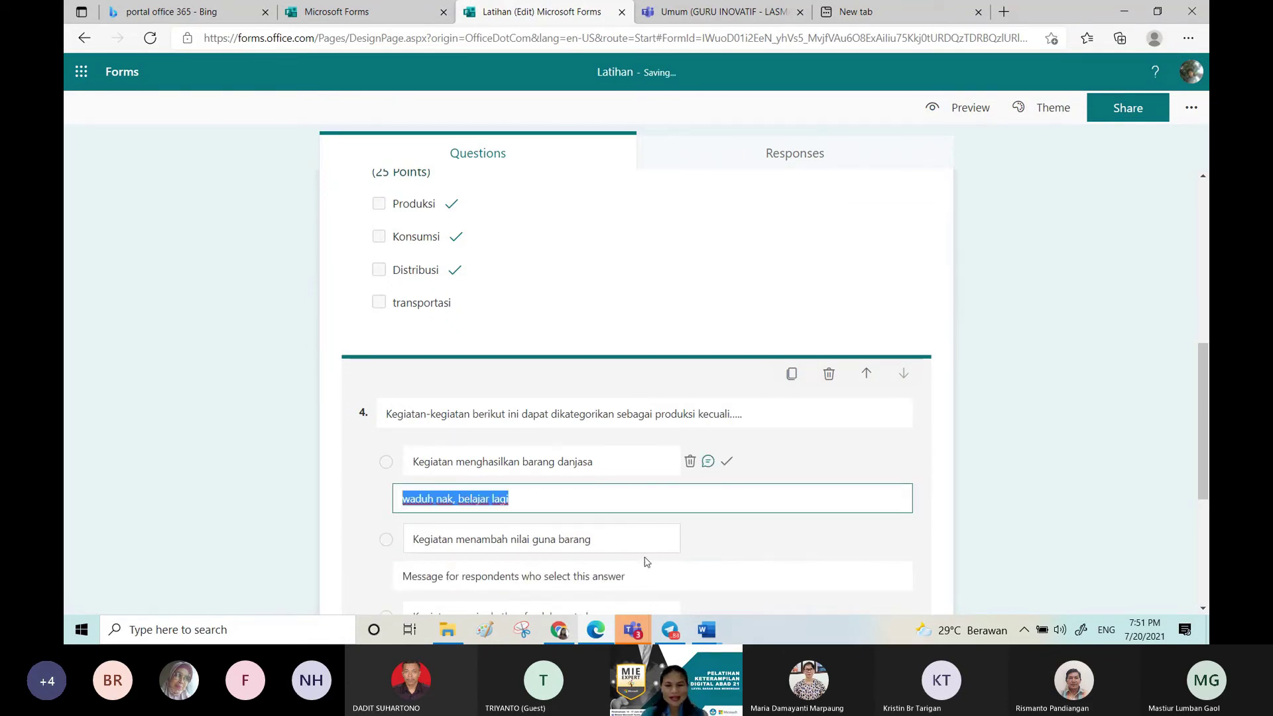
click(625, 574)
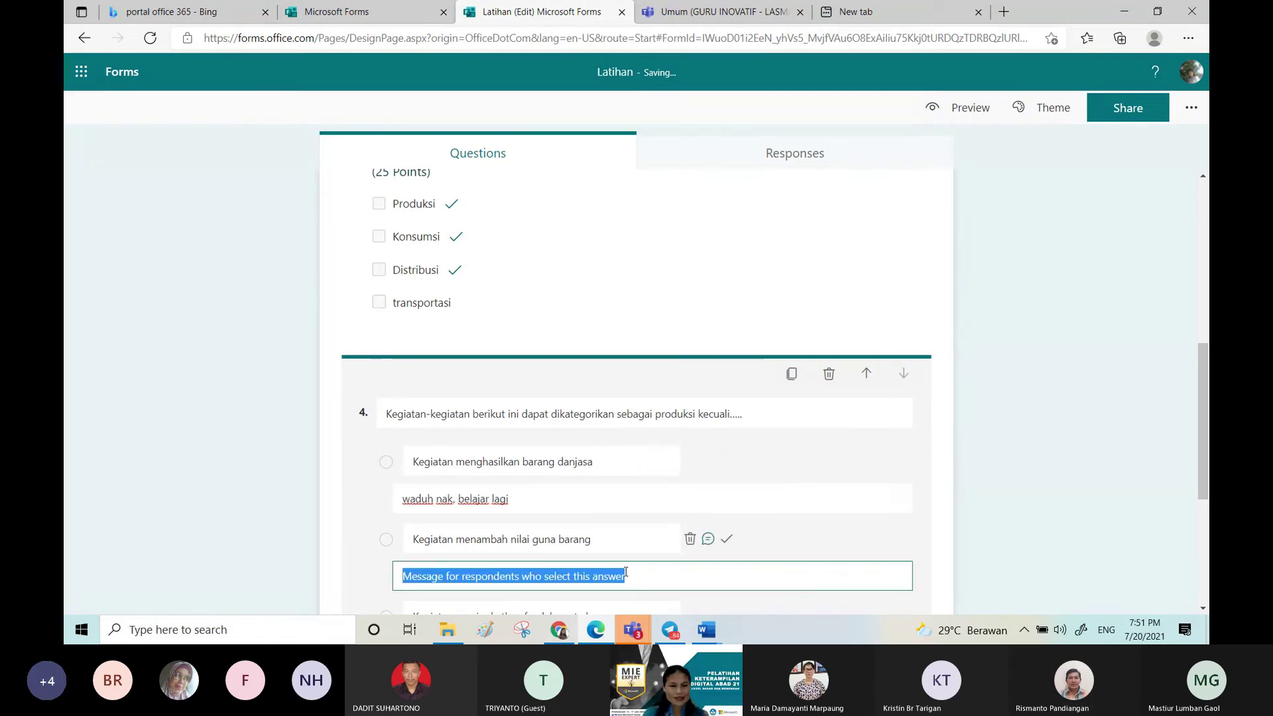
key(ctrl+v)
click(1205, 503)
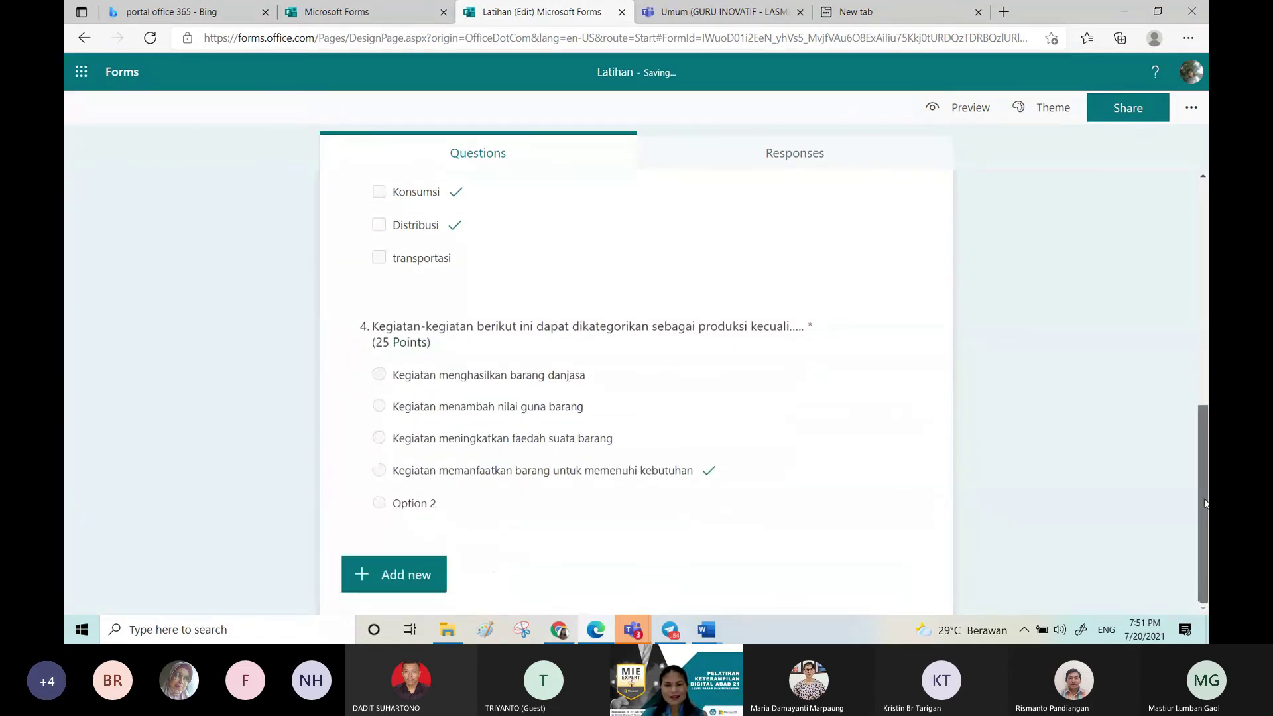
click(734, 453)
key(ctrl+c)
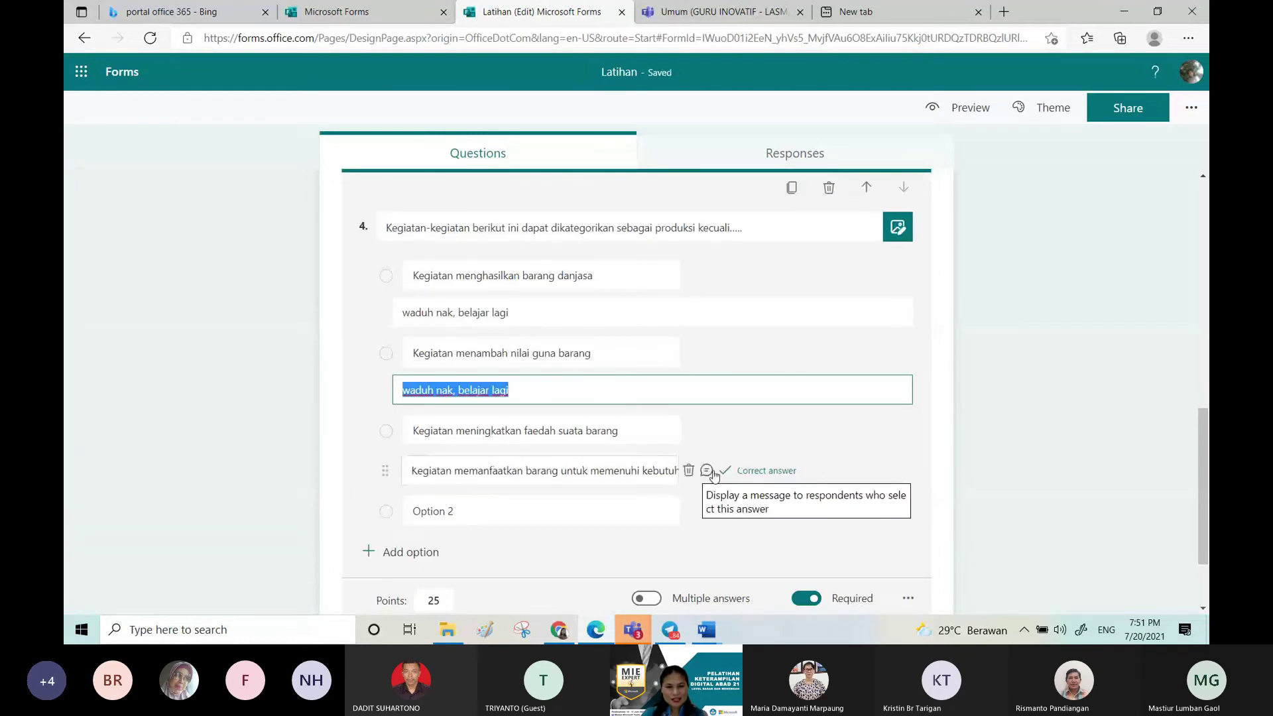
click(706, 431)
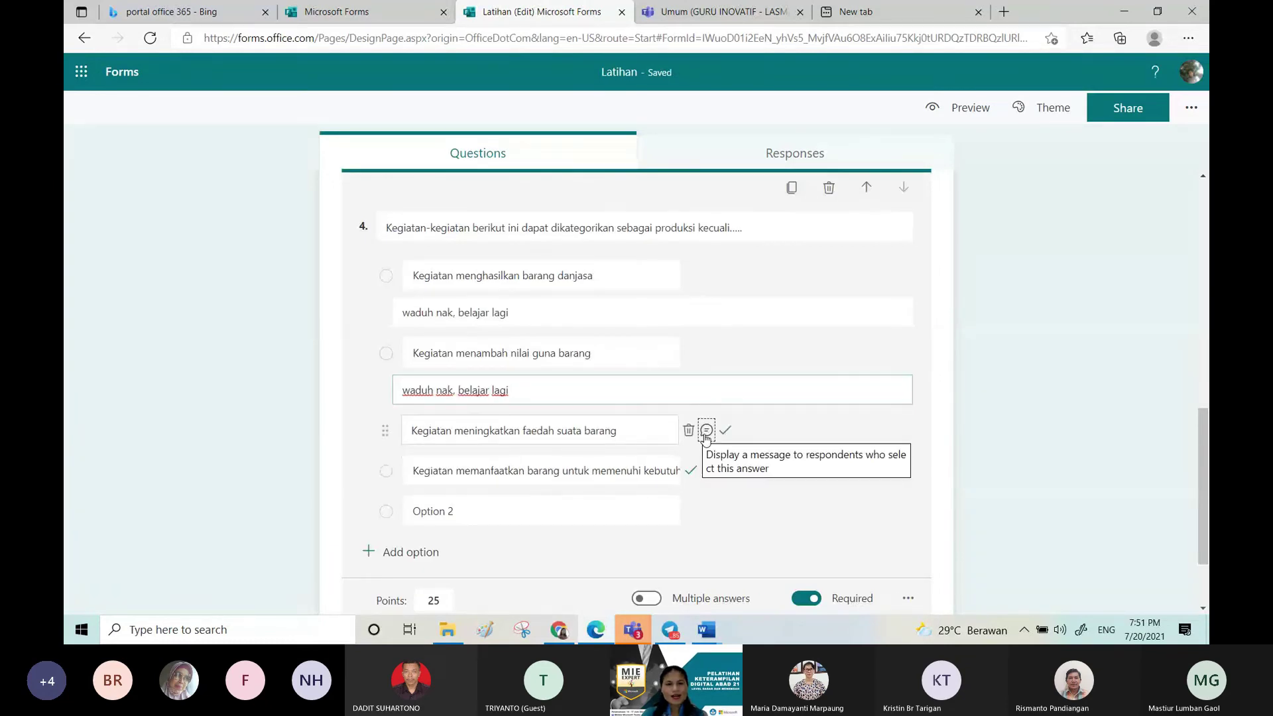
key(ctrl+v)
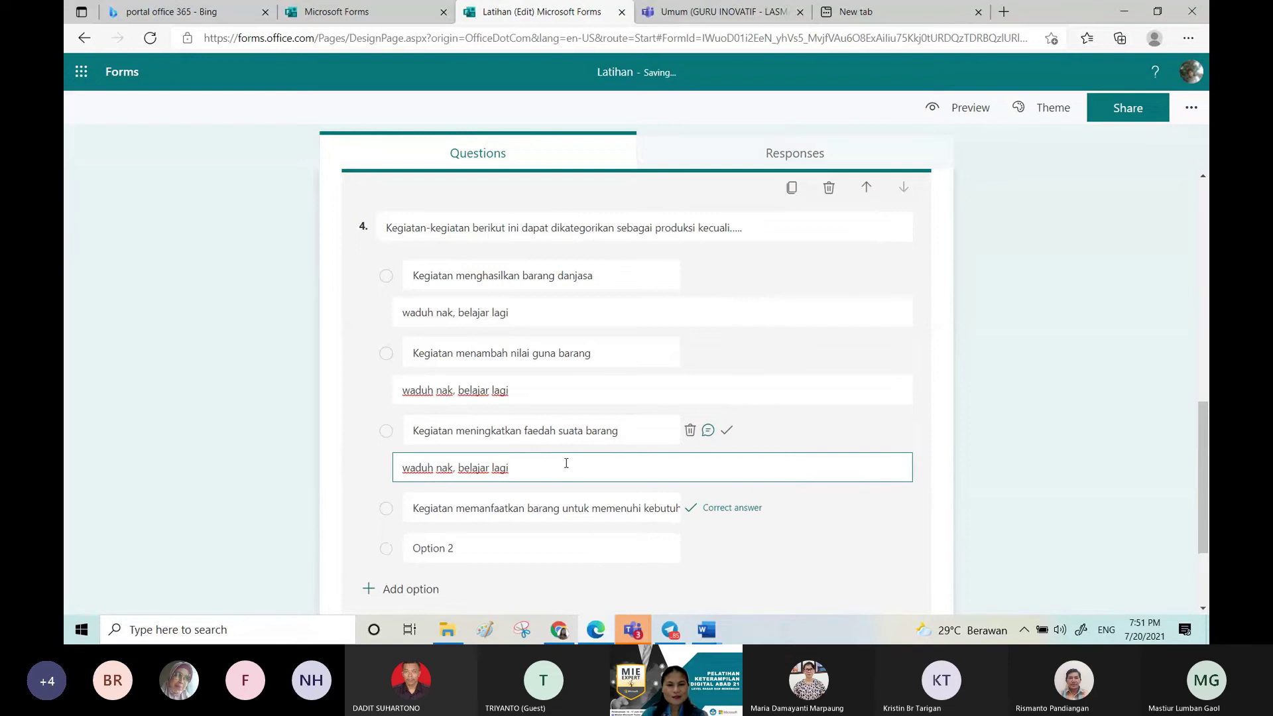
click(689, 549)
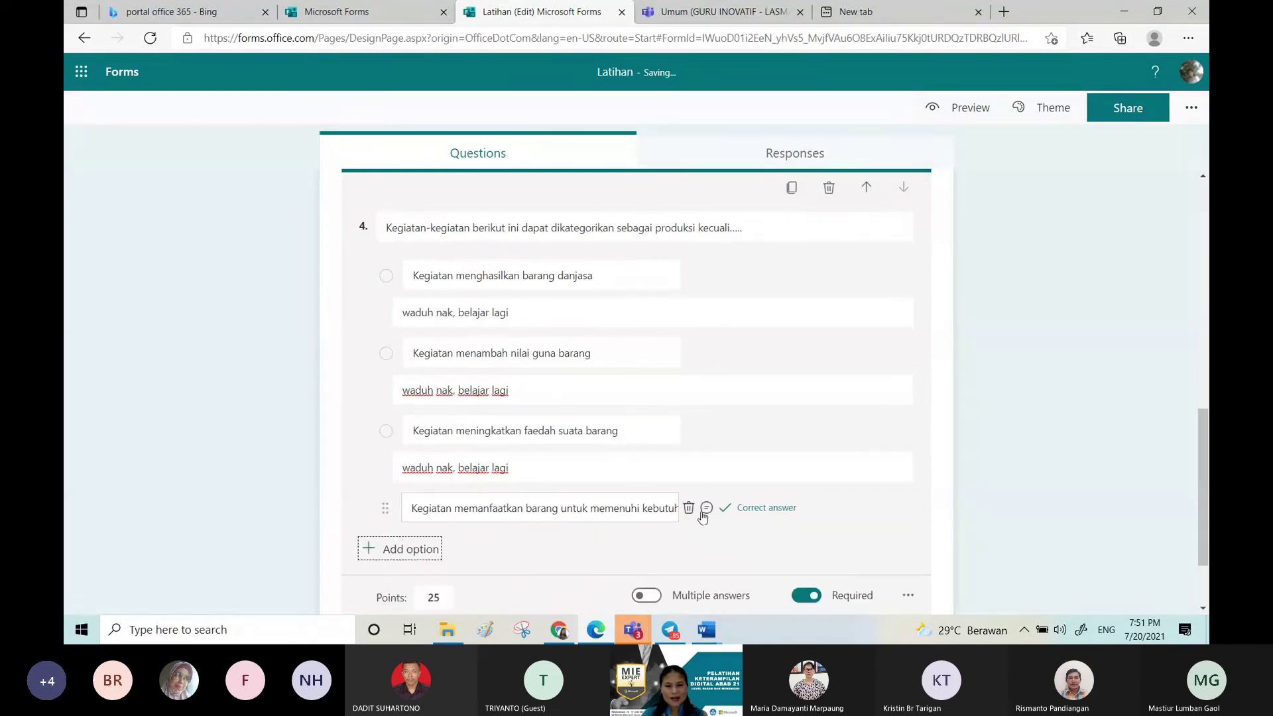
Step: Give the correct fourth option the feedback 'wow kereen...'
click(708, 508)
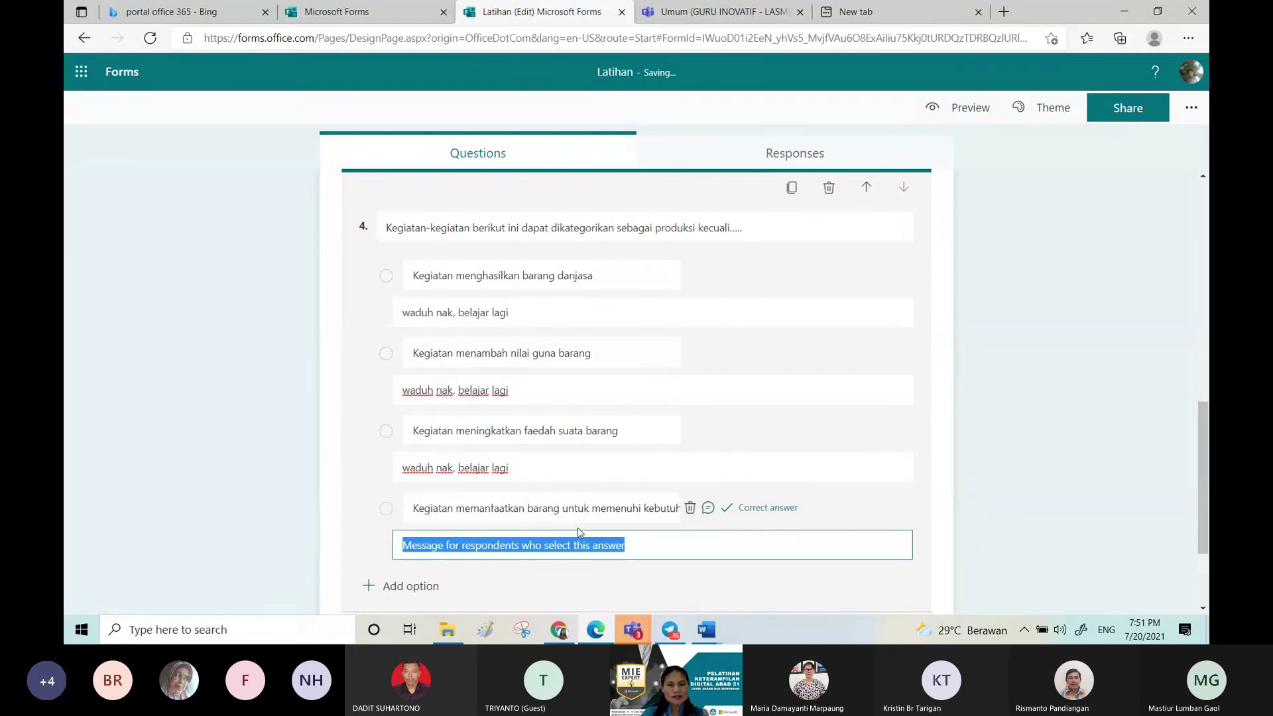
text(wow kereen...)
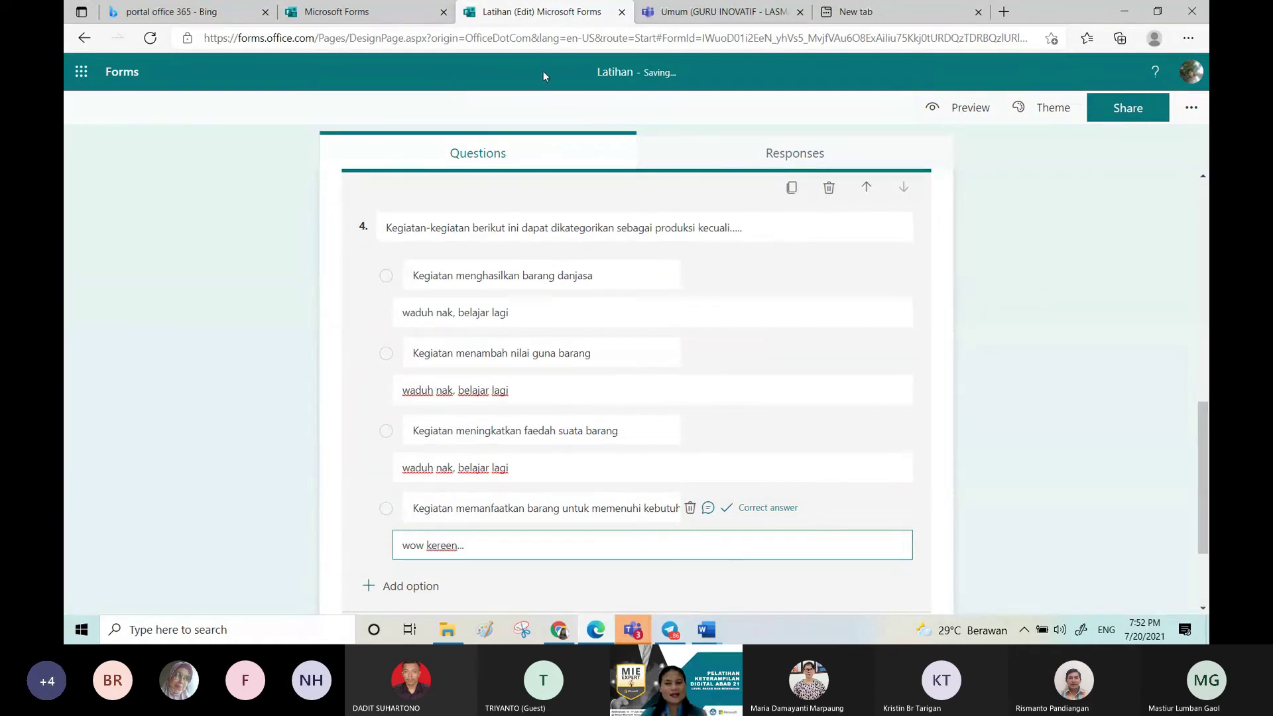
click(732, 570)
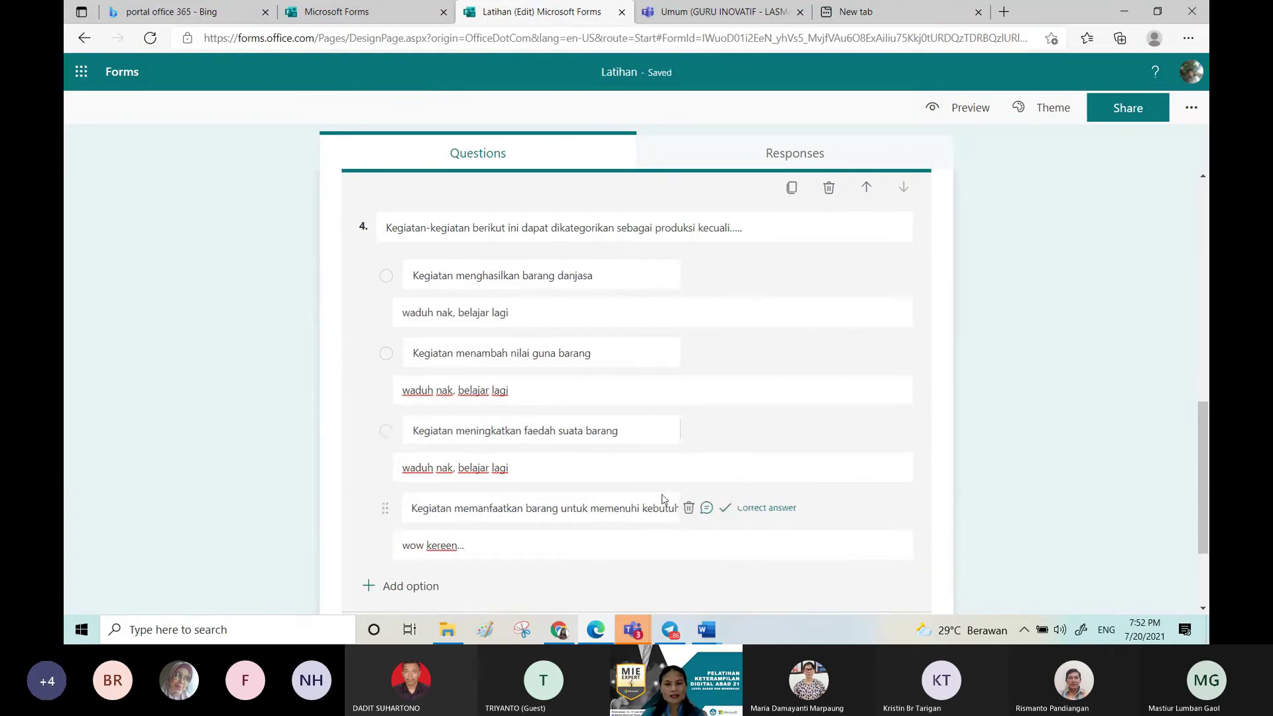
Step: Make question 4's whole title italic and Large, with a new text colour
click(606, 228)
triple_click(606, 228)
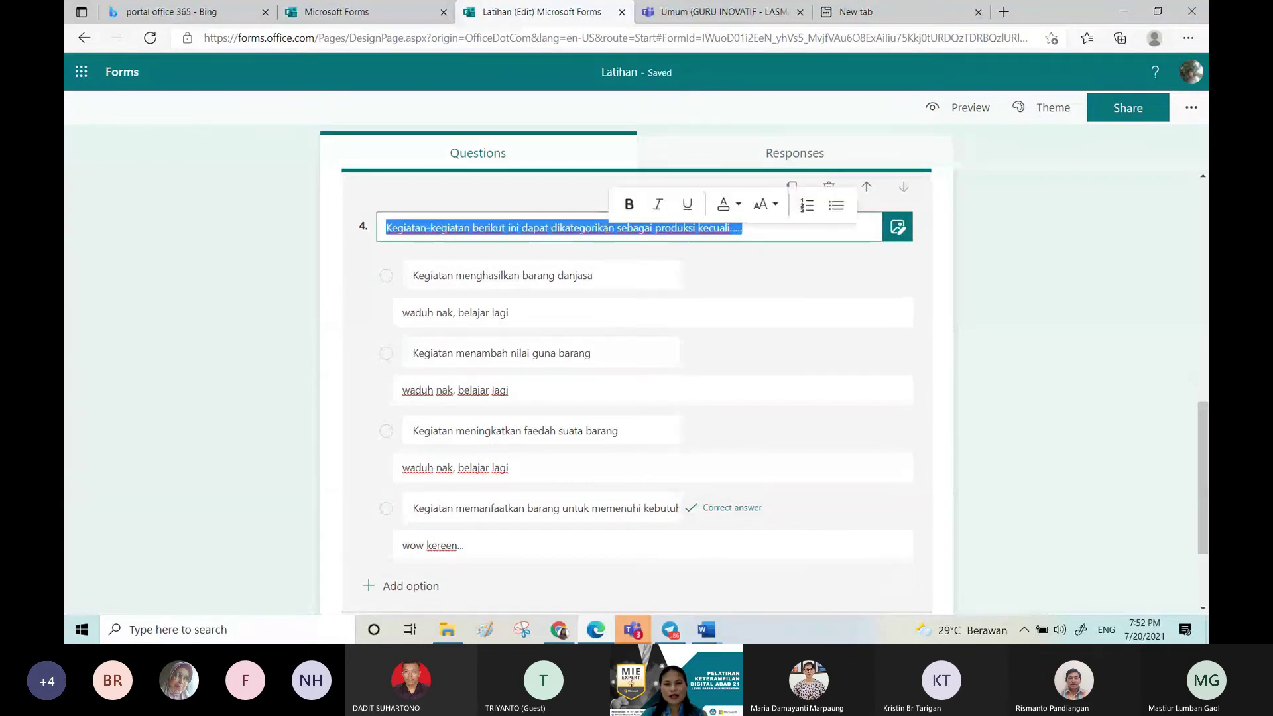
click(727, 203)
click(752, 295)
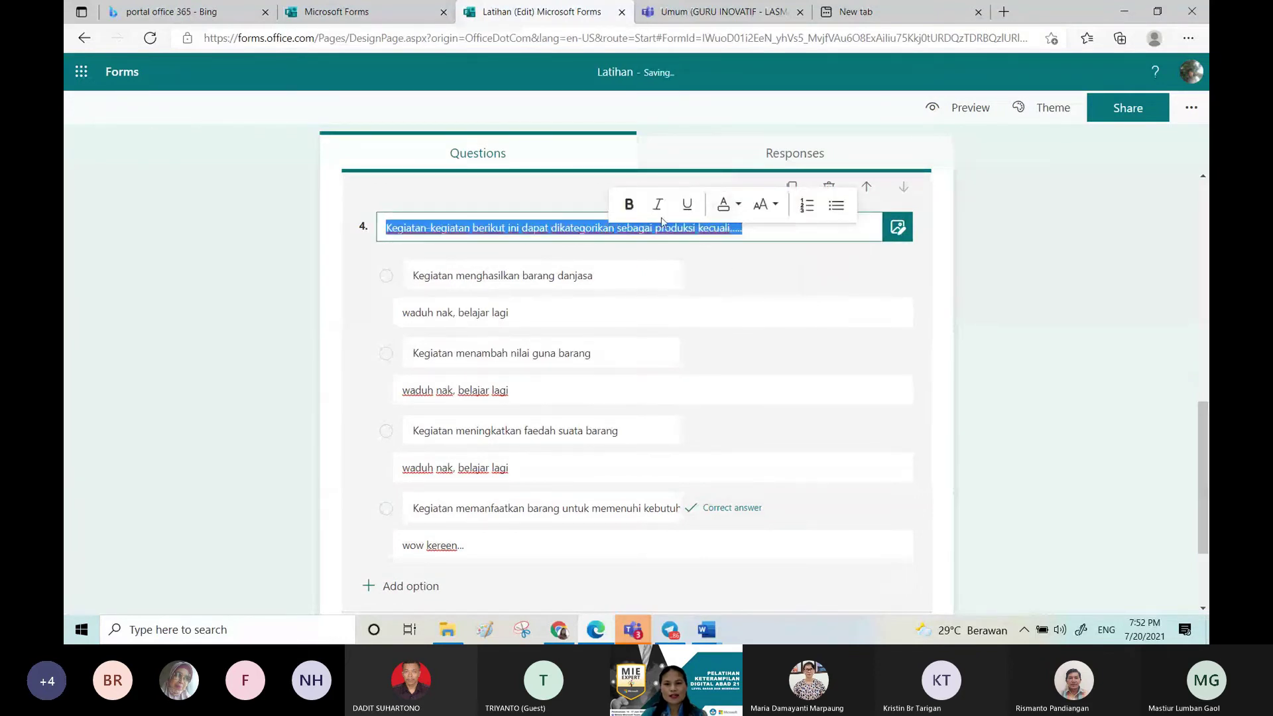
click(658, 204)
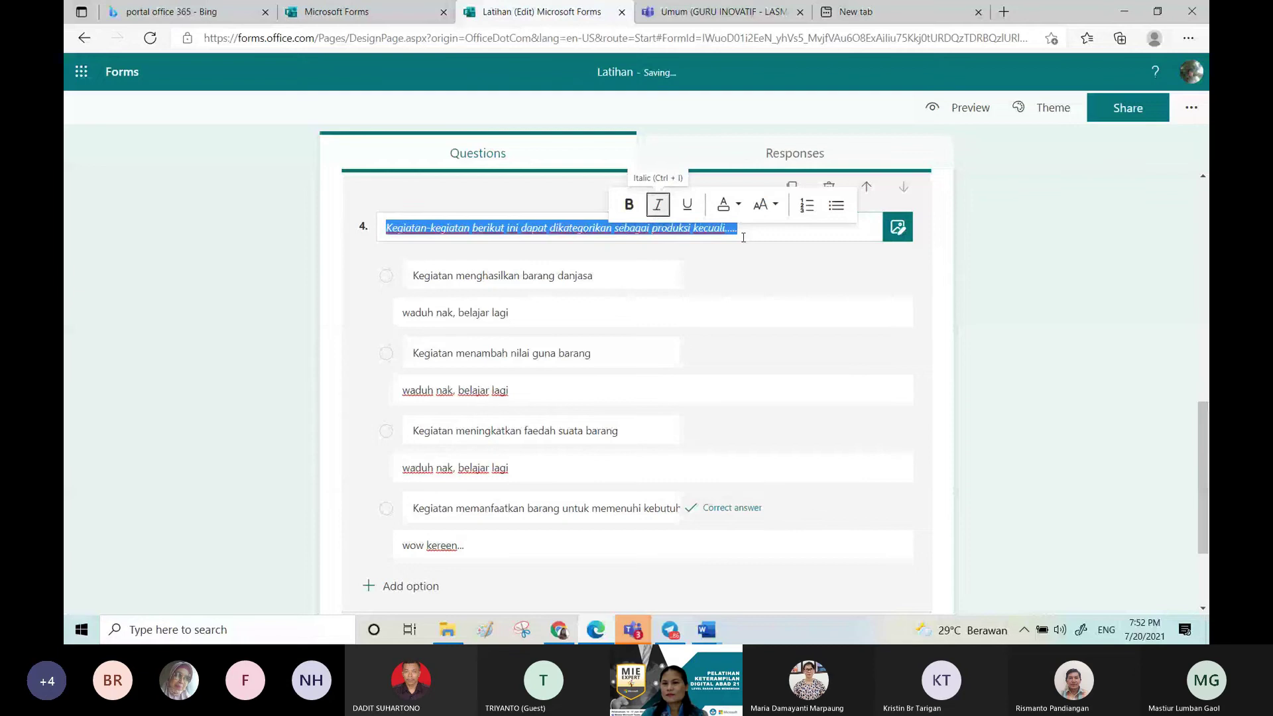
click(774, 206)
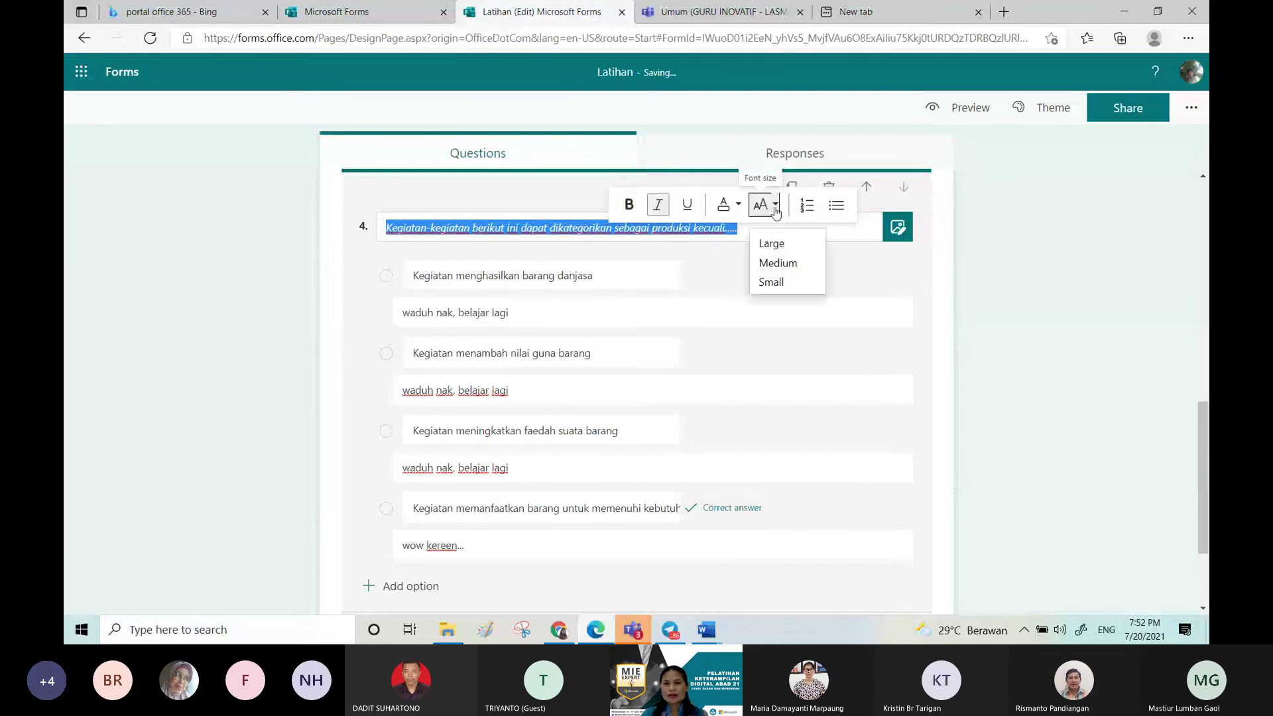
click(771, 244)
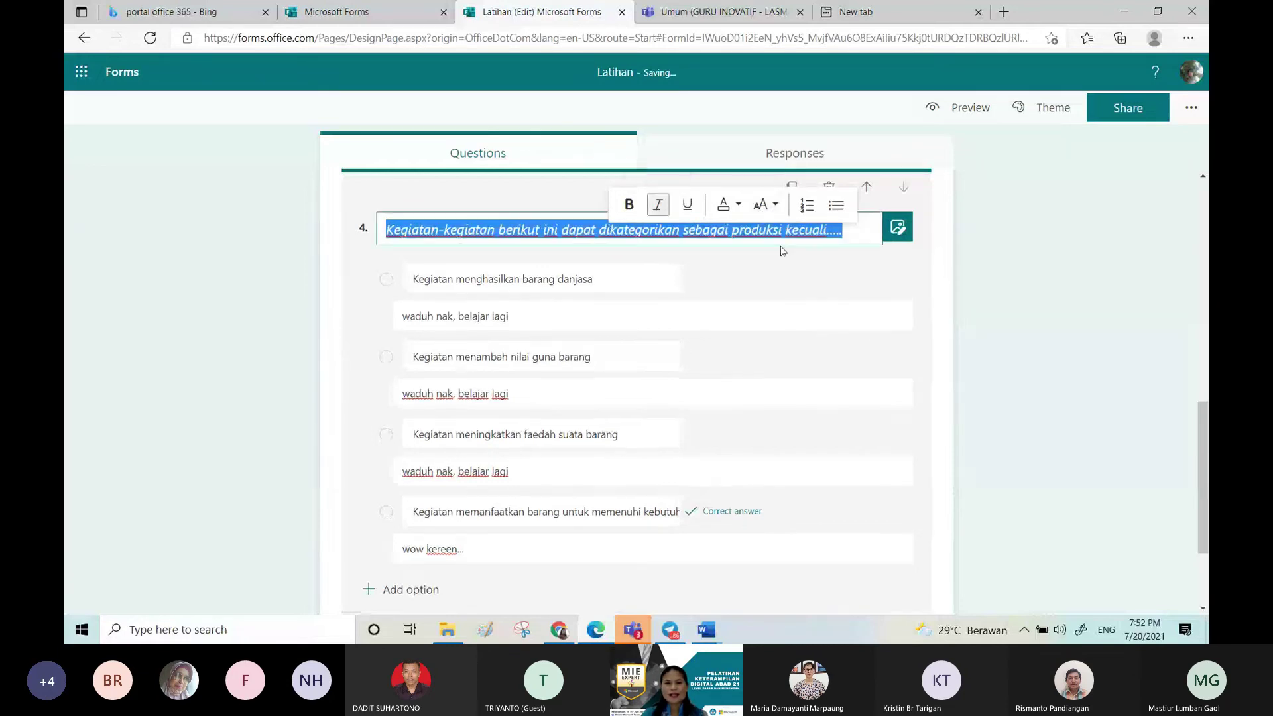
click(807, 252)
drag(708, 230, 818, 233)
click(837, 238)
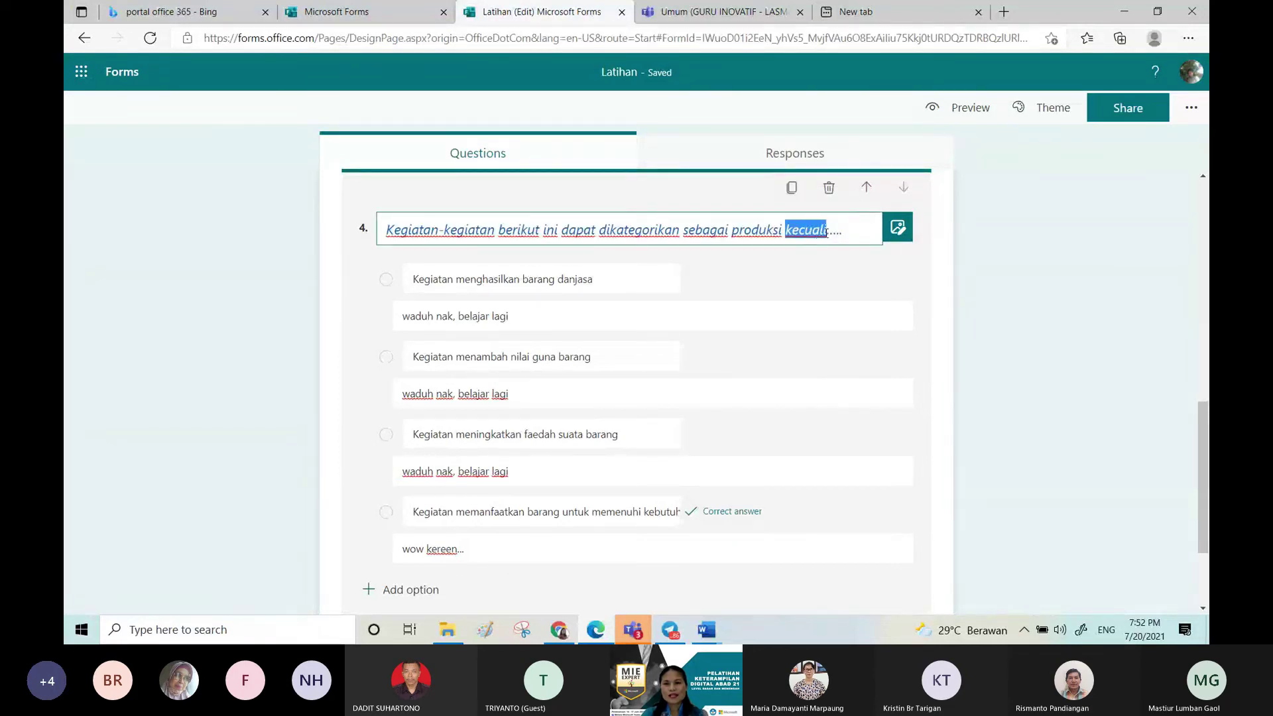
Step: Colour the word 'kecuali' red and close question 4's editing view
click(944, 204)
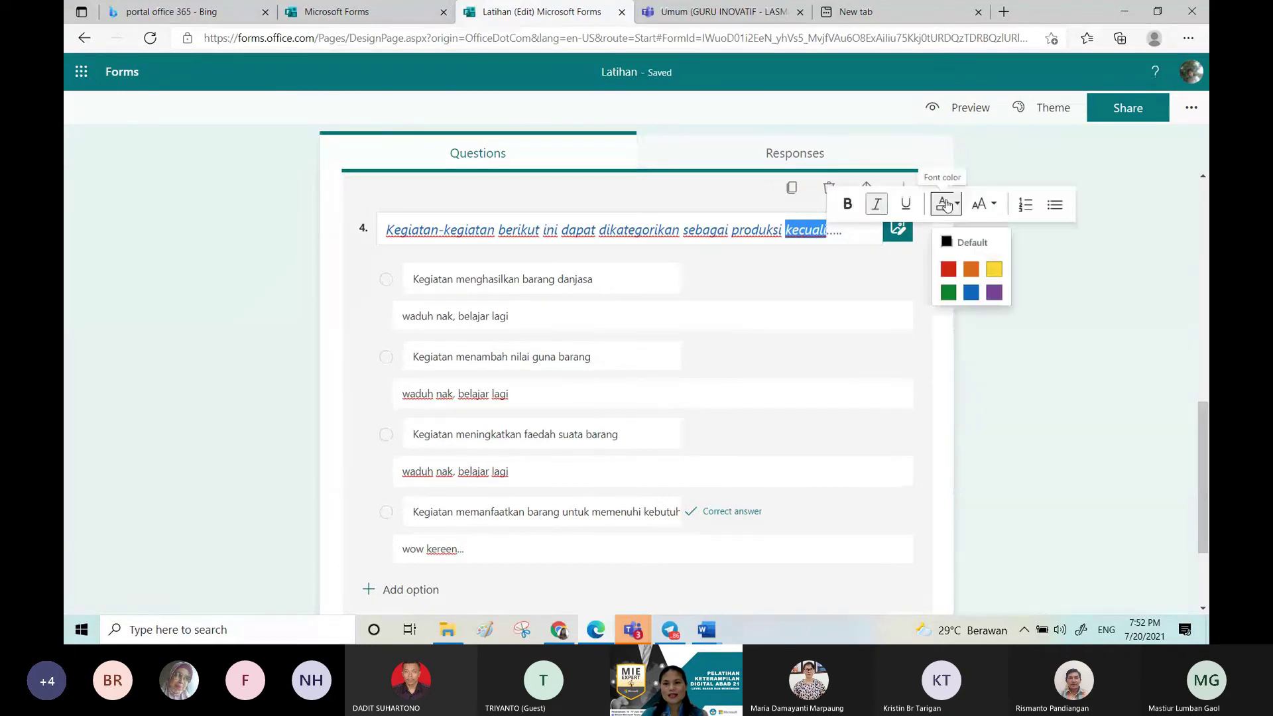
click(948, 268)
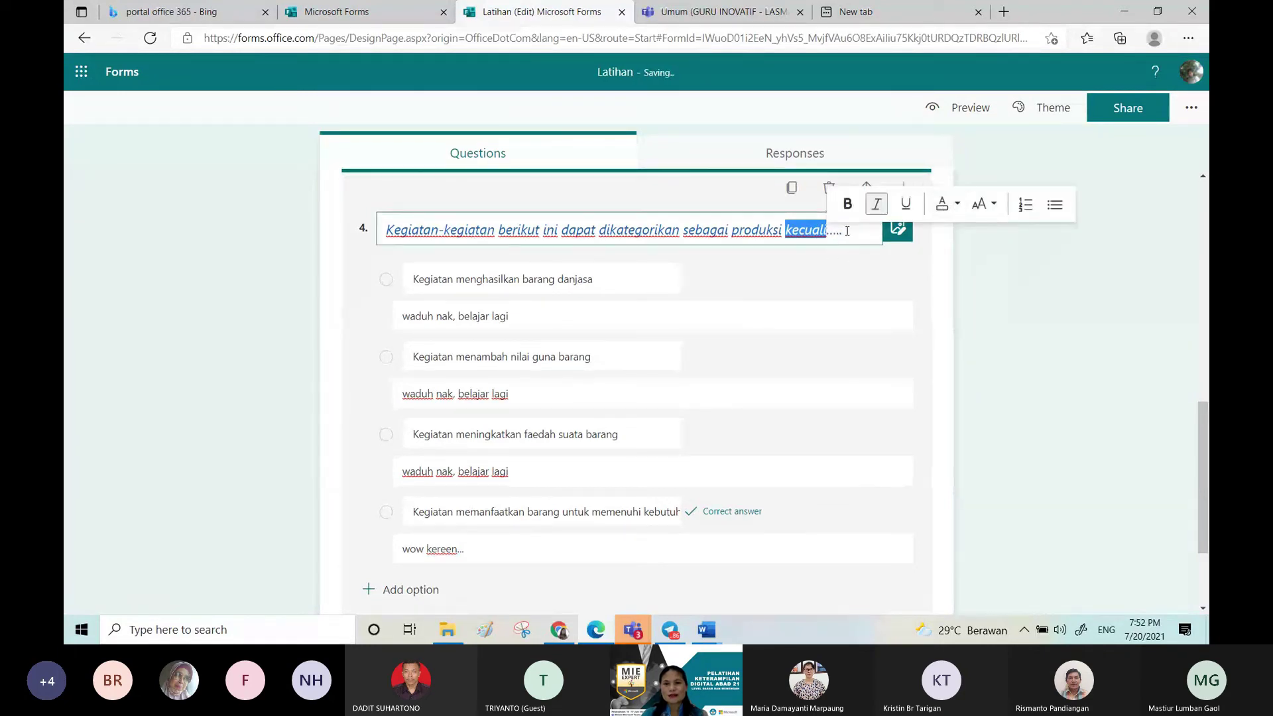
click(846, 231)
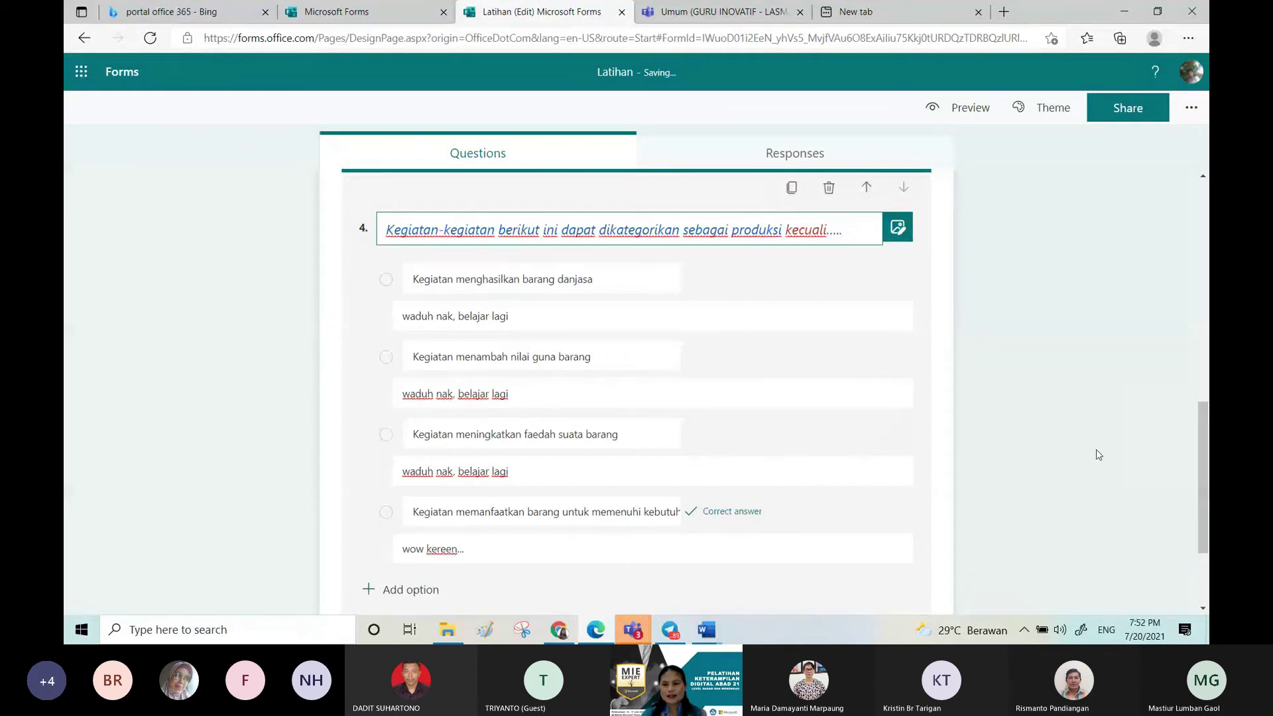
click(1199, 487)
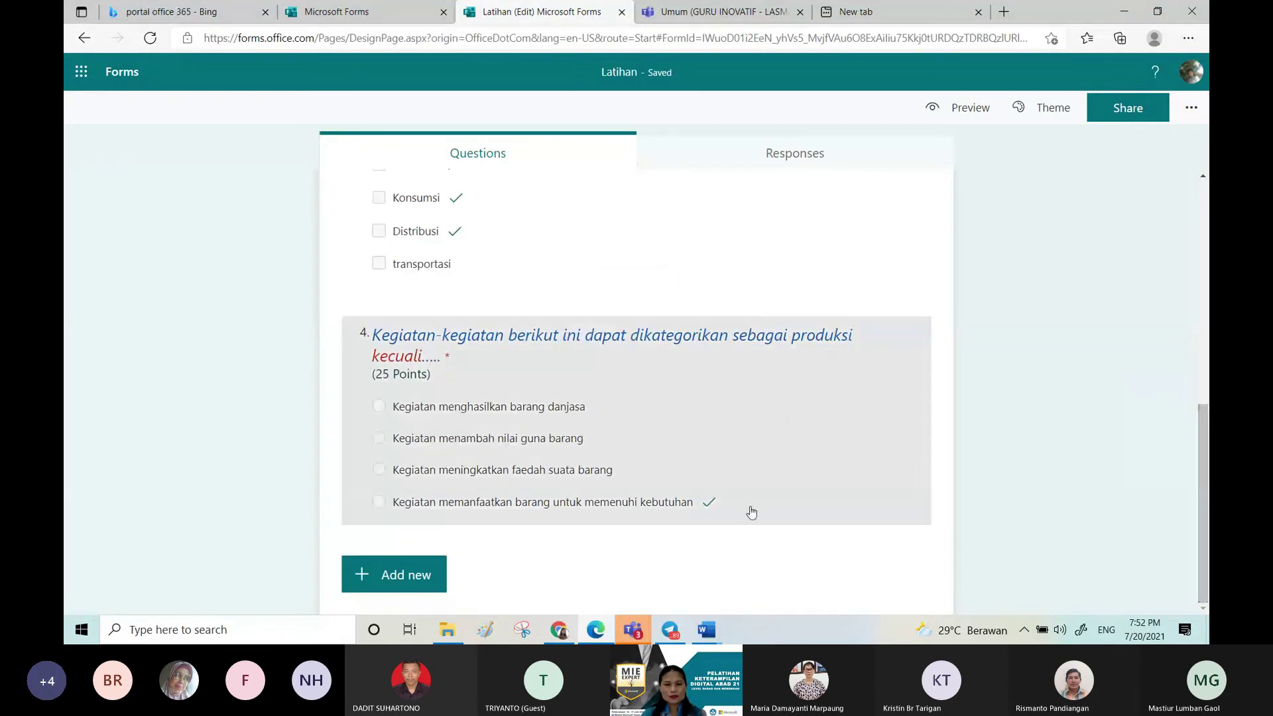
click(751, 512)
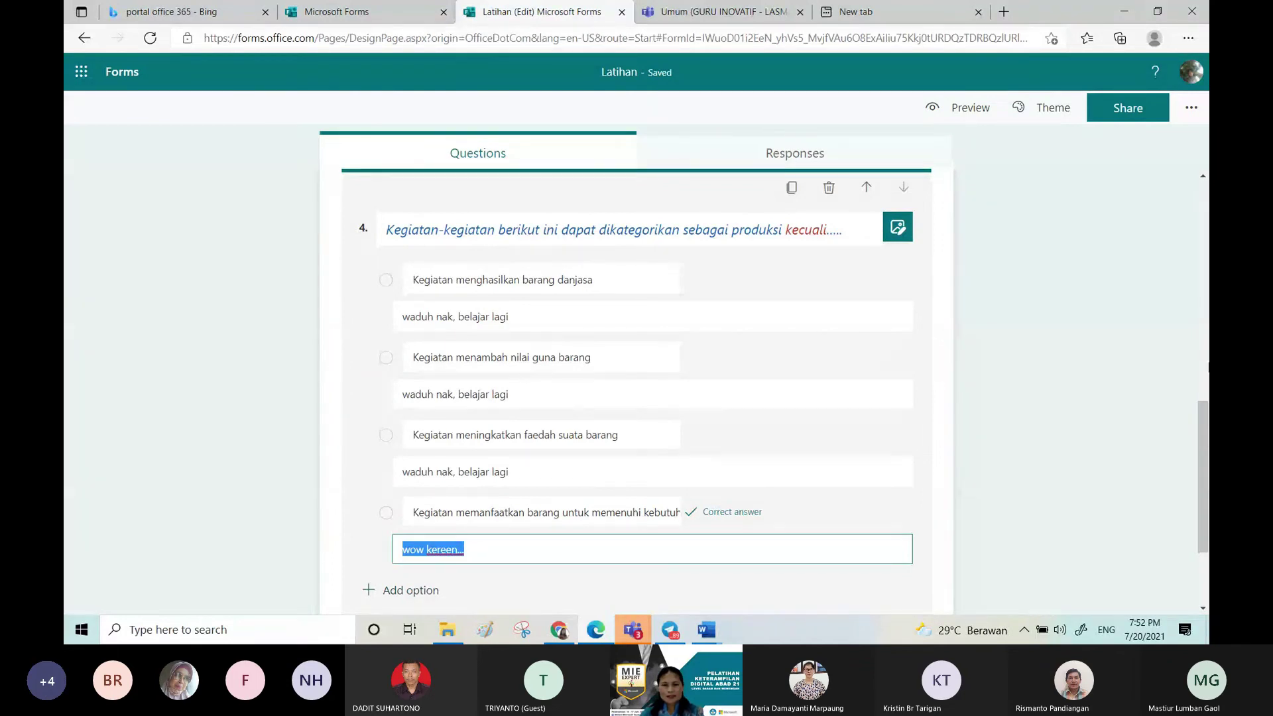
click(631, 577)
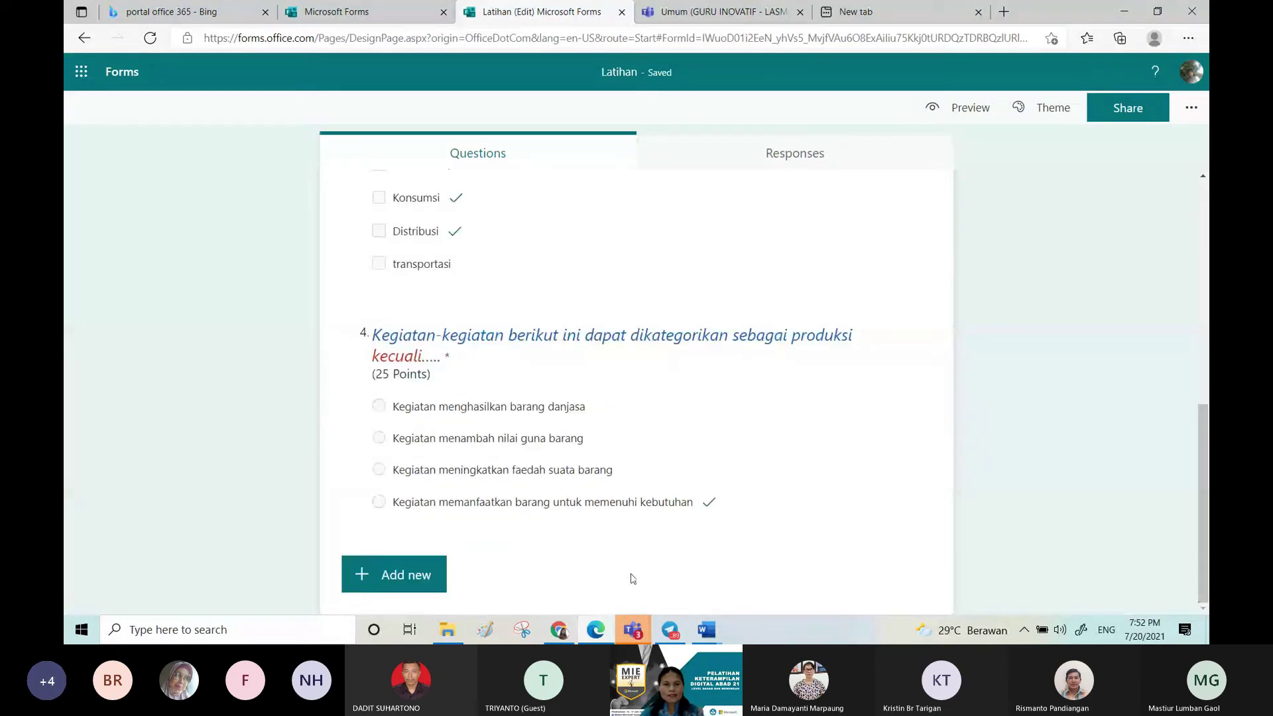
click(424, 574)
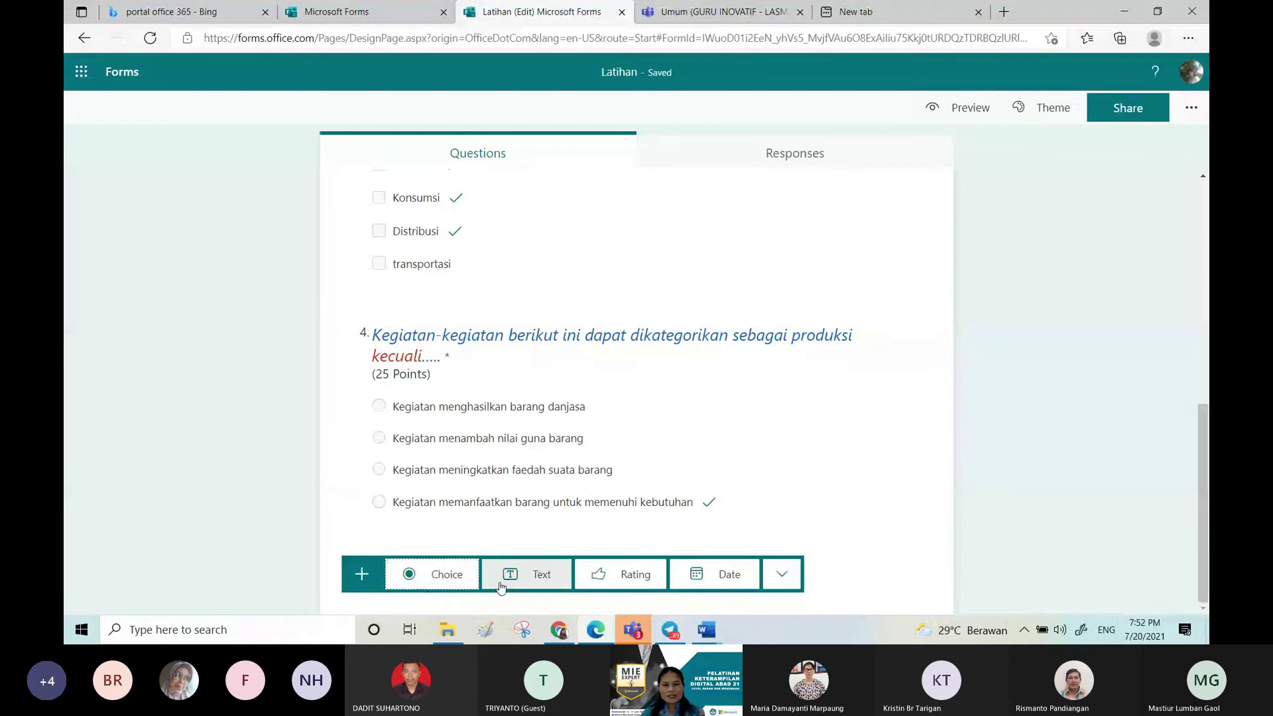
Step: Add text question 5 with Math enabled, titled 'Jawablah pertanyaan berikut!', and open its equation field
click(542, 582)
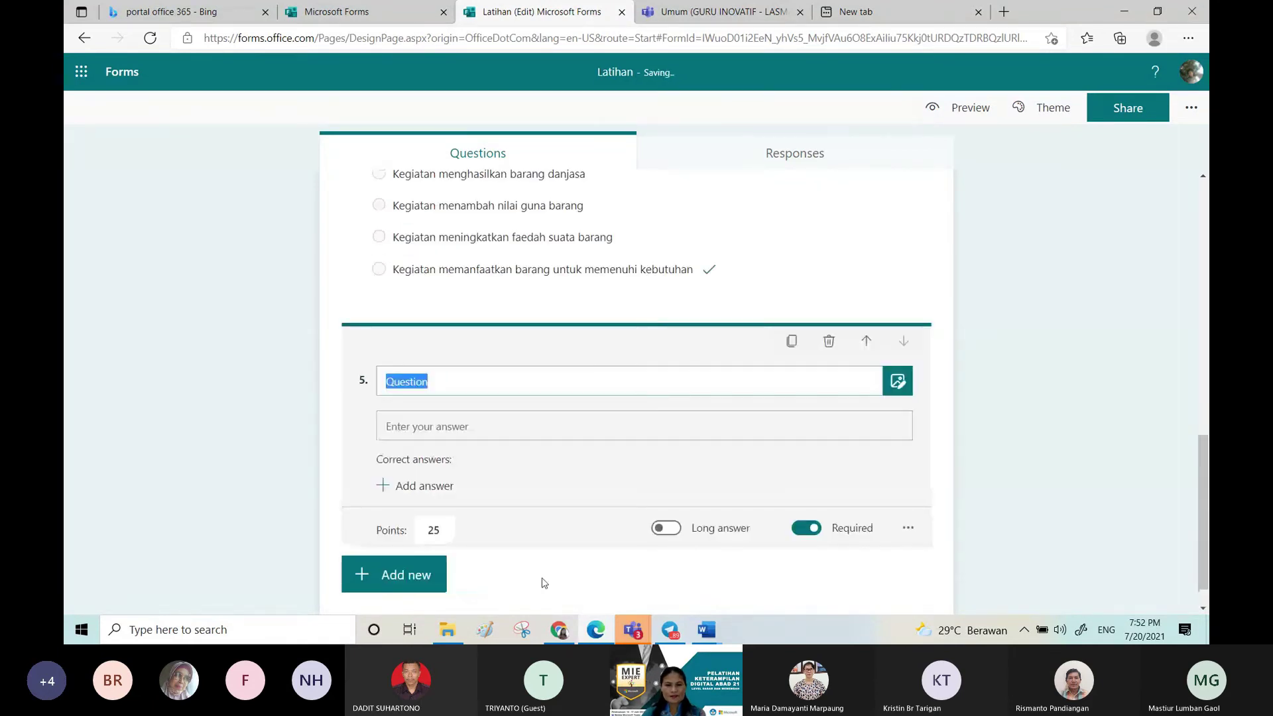
click(909, 529)
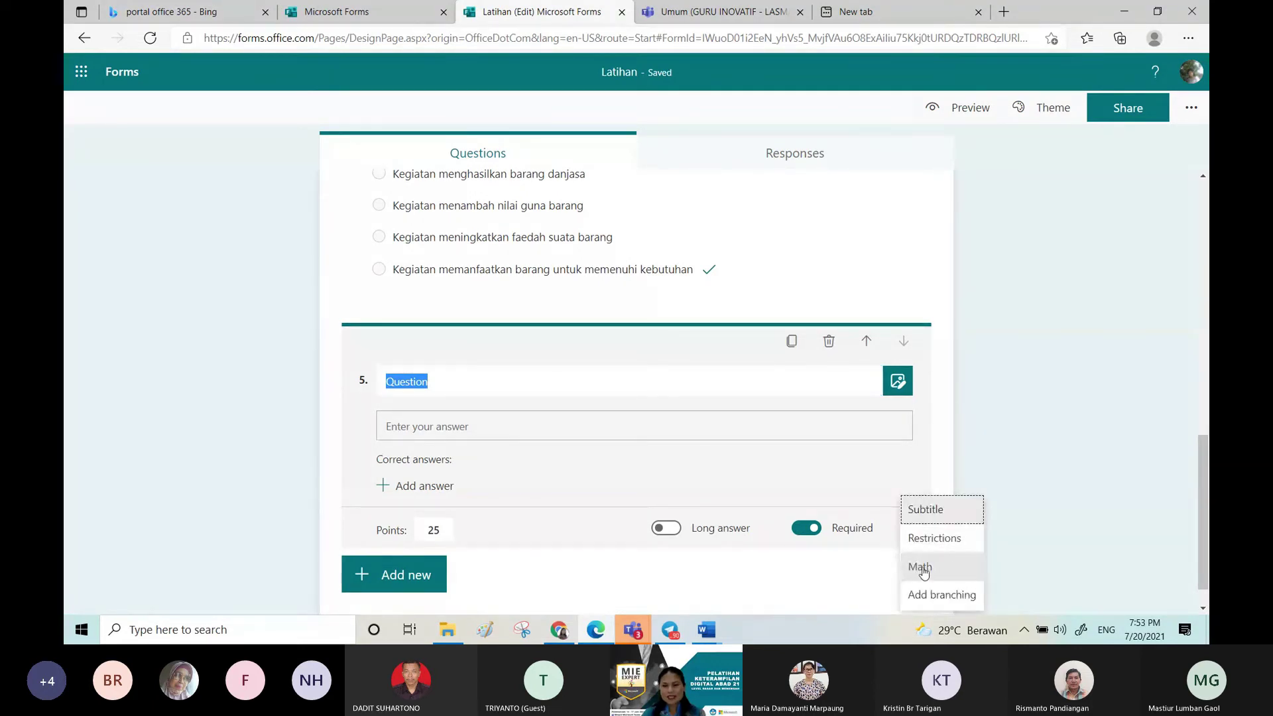
click(925, 570)
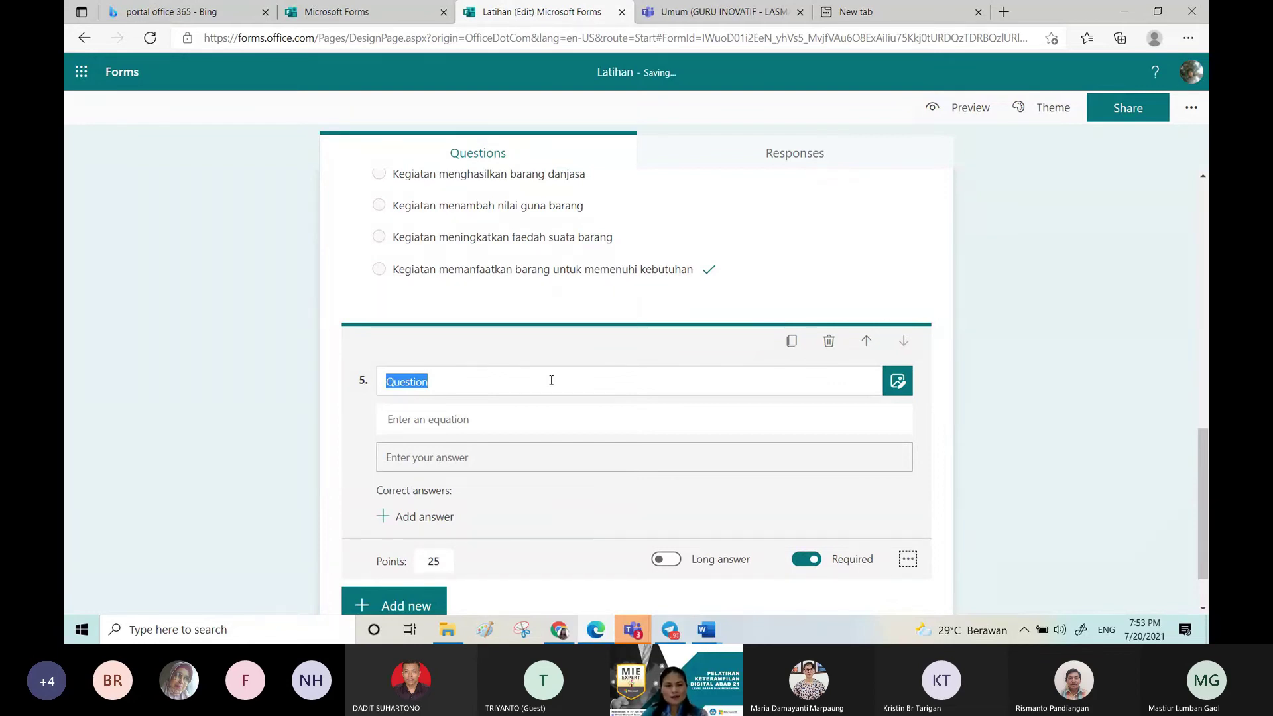
text(Jaw)
text(aba)
text(lah perta)
text(nyaan ber)
text(ikut)
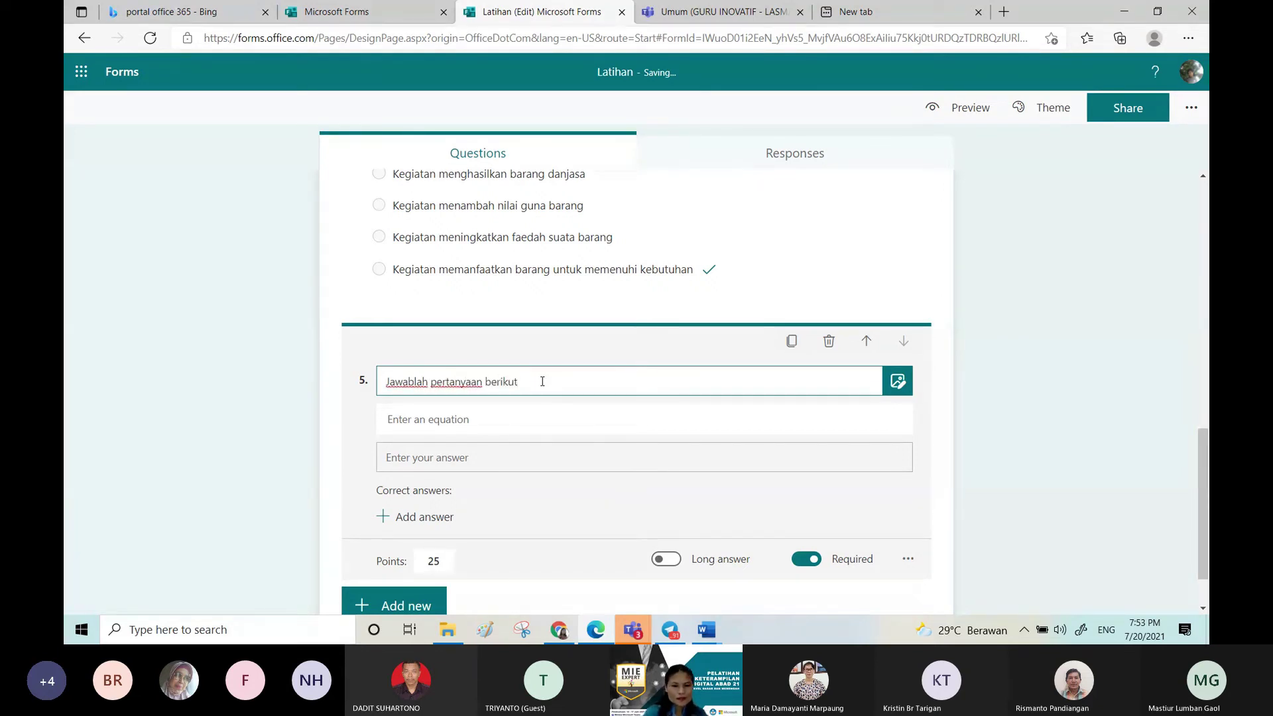
text(!)
click(521, 425)
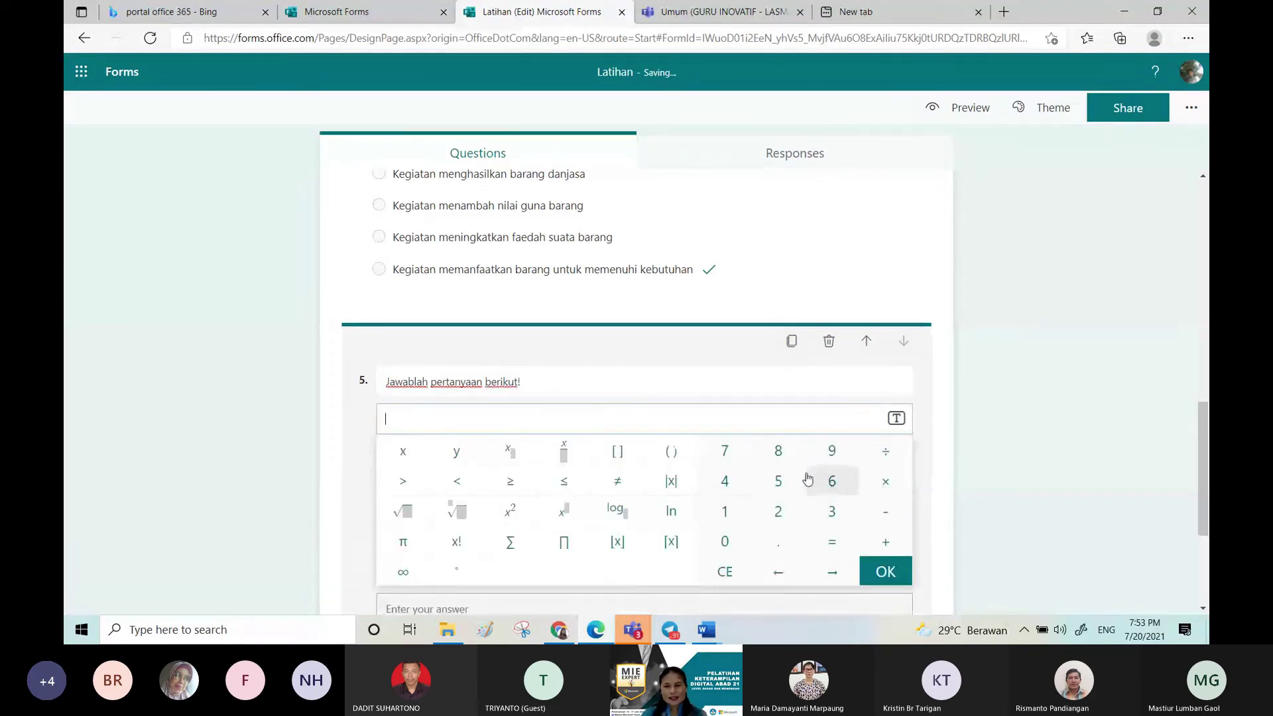
Step: Enter the equation x² + √36 = for question 5 and turn on Long answer
click(517, 515)
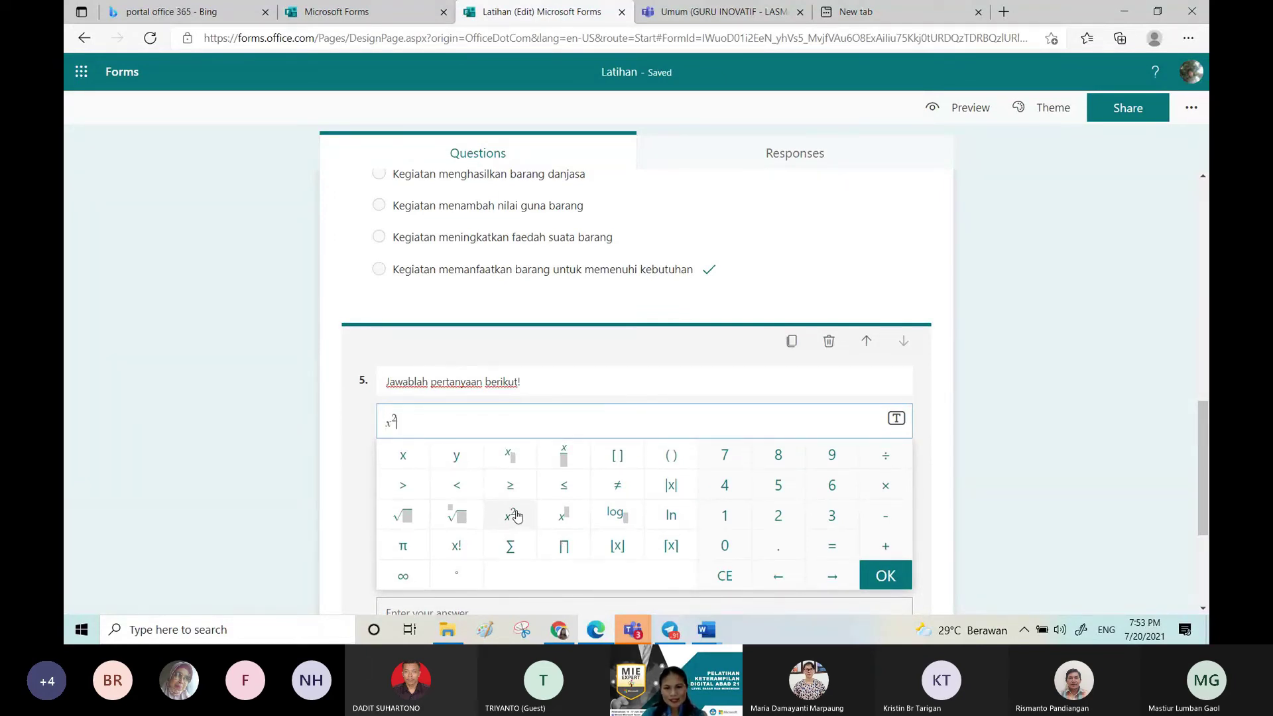
click(885, 545)
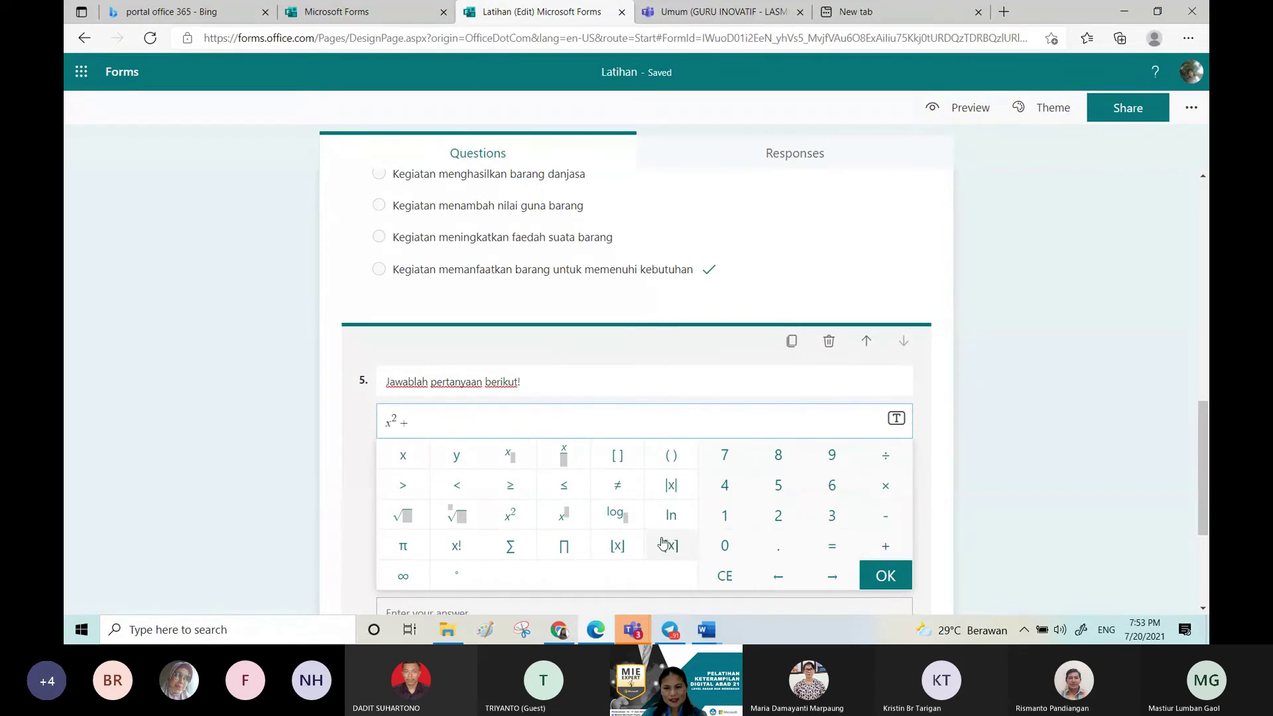
click(408, 516)
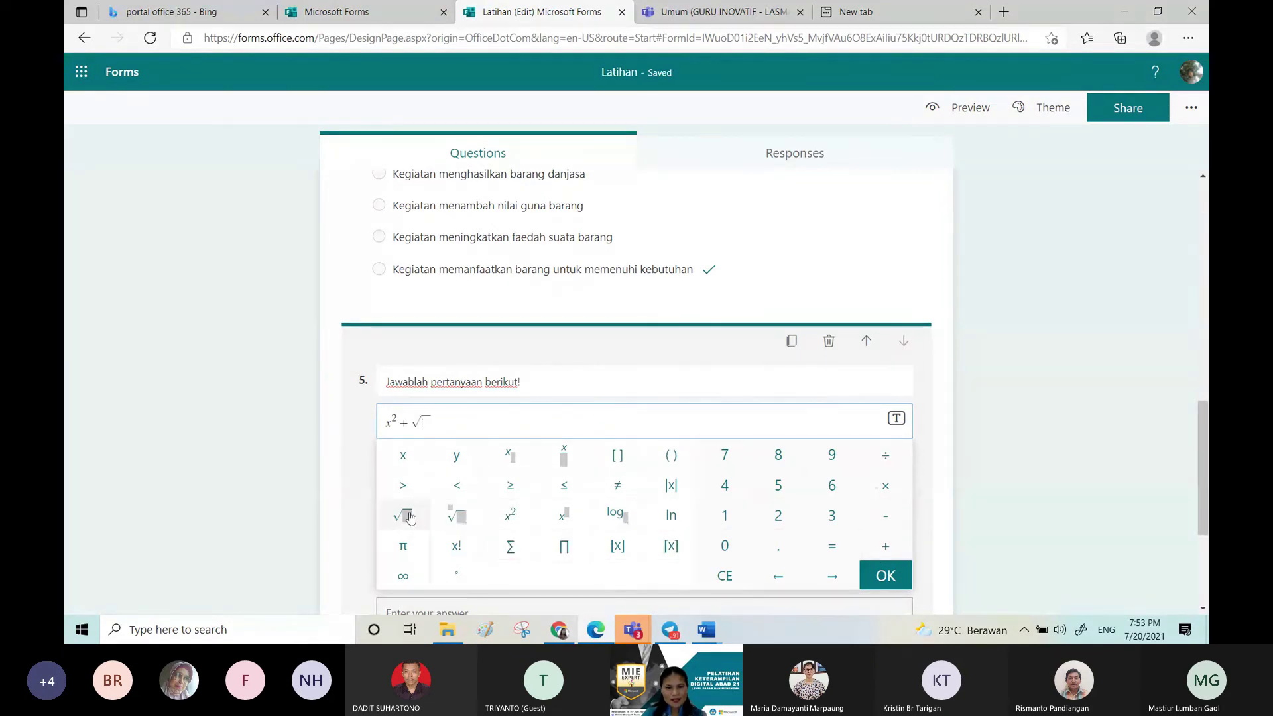
text(36 )
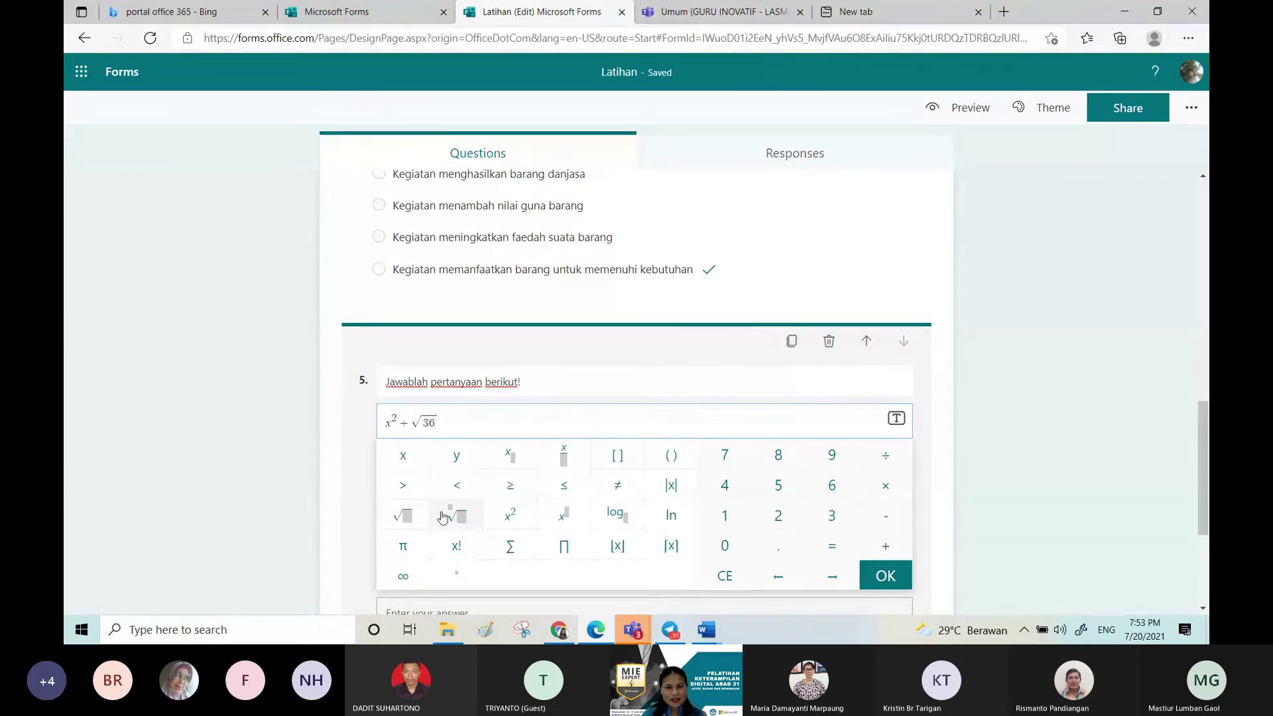
text(=)
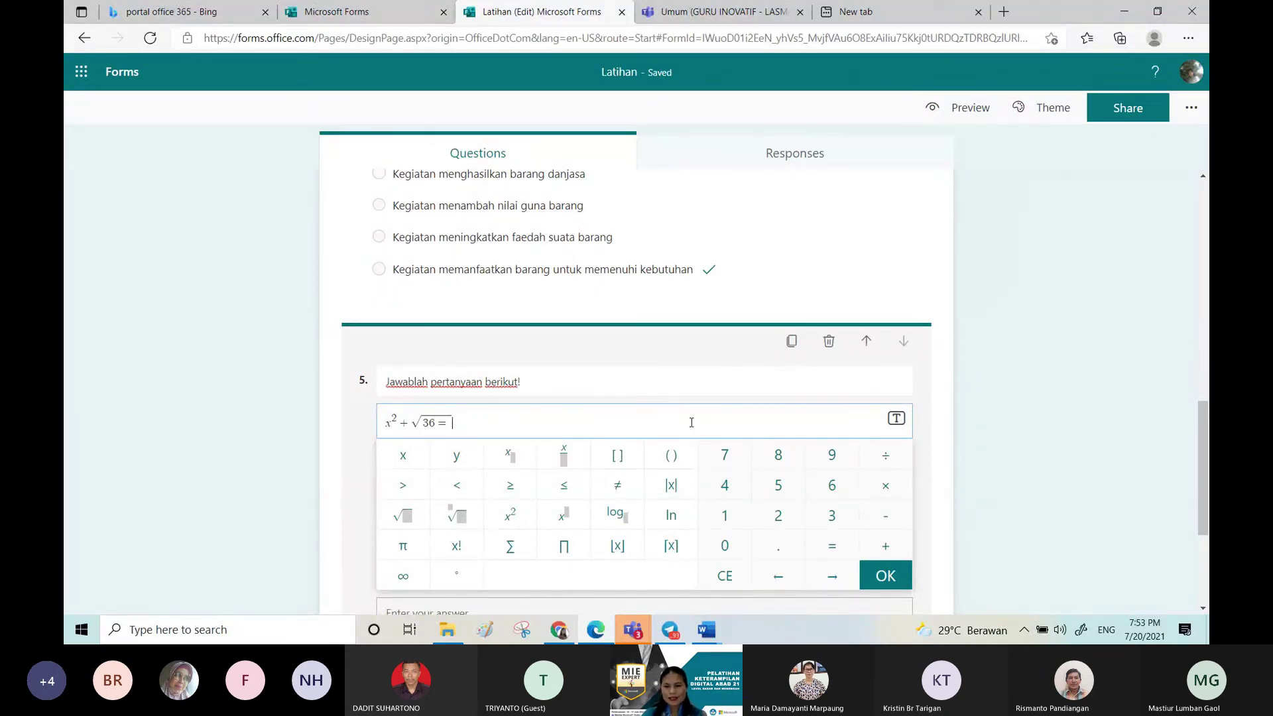
click(872, 574)
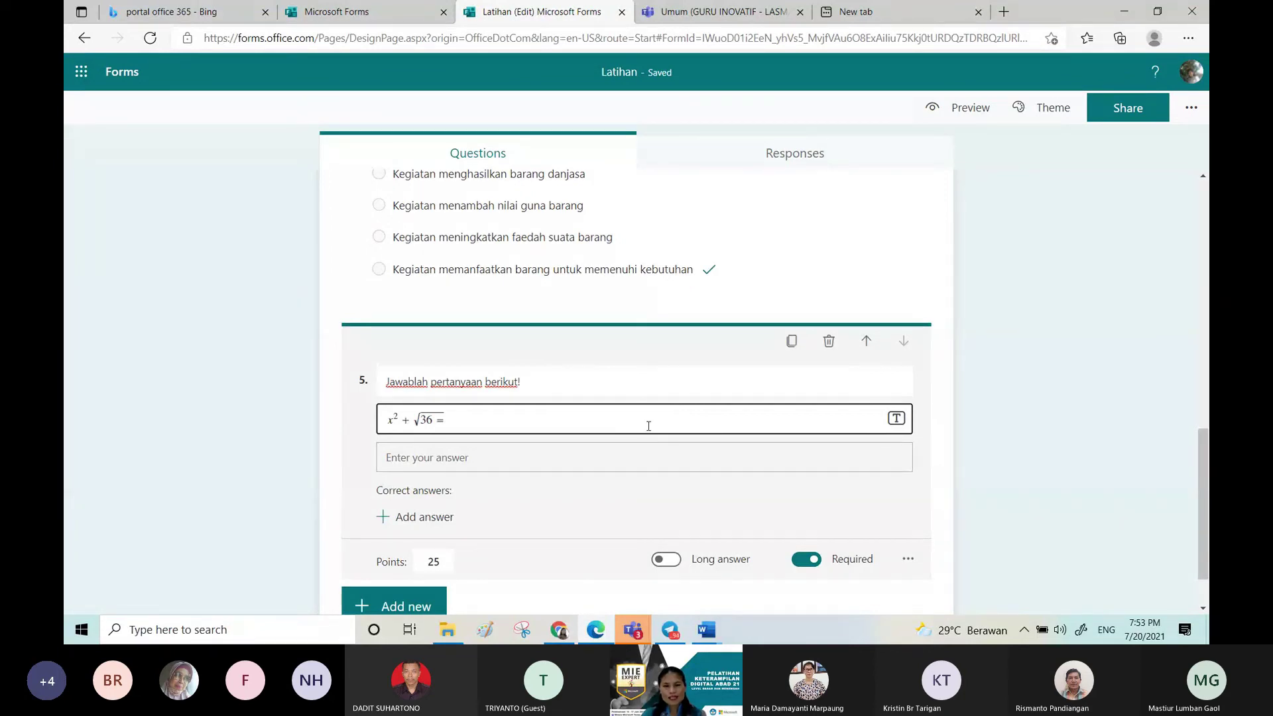
click(679, 564)
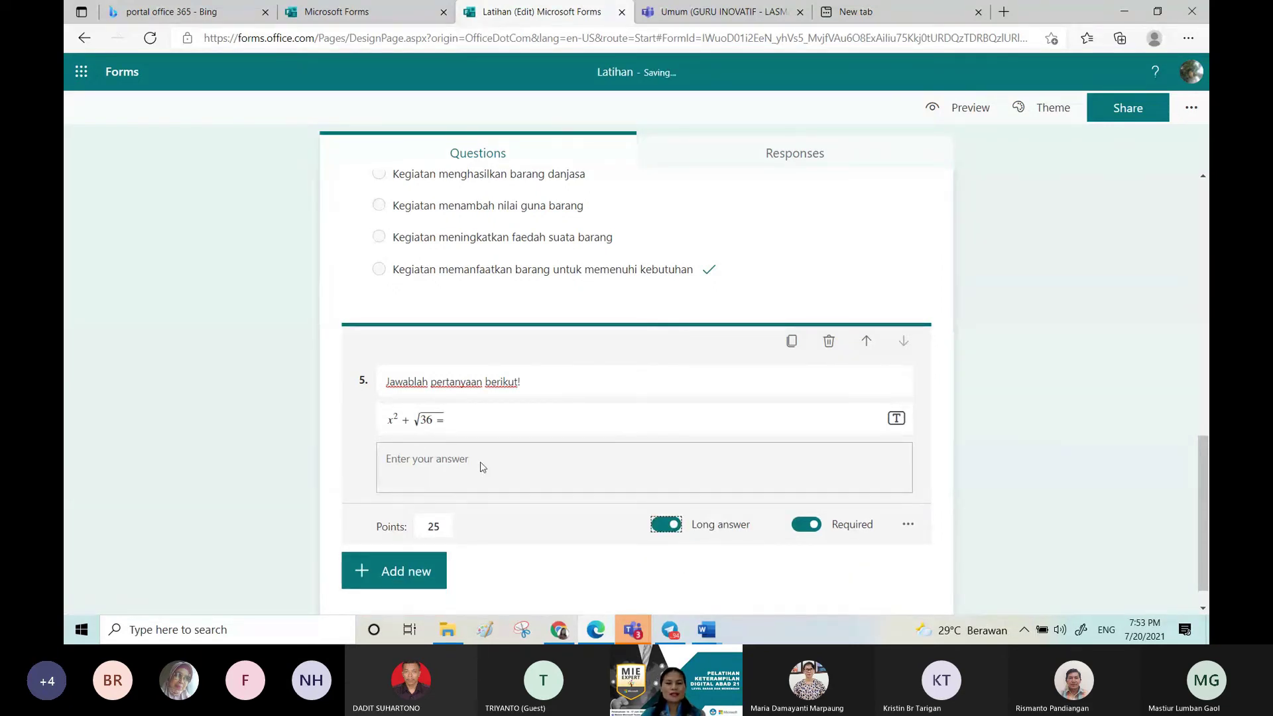
click(482, 424)
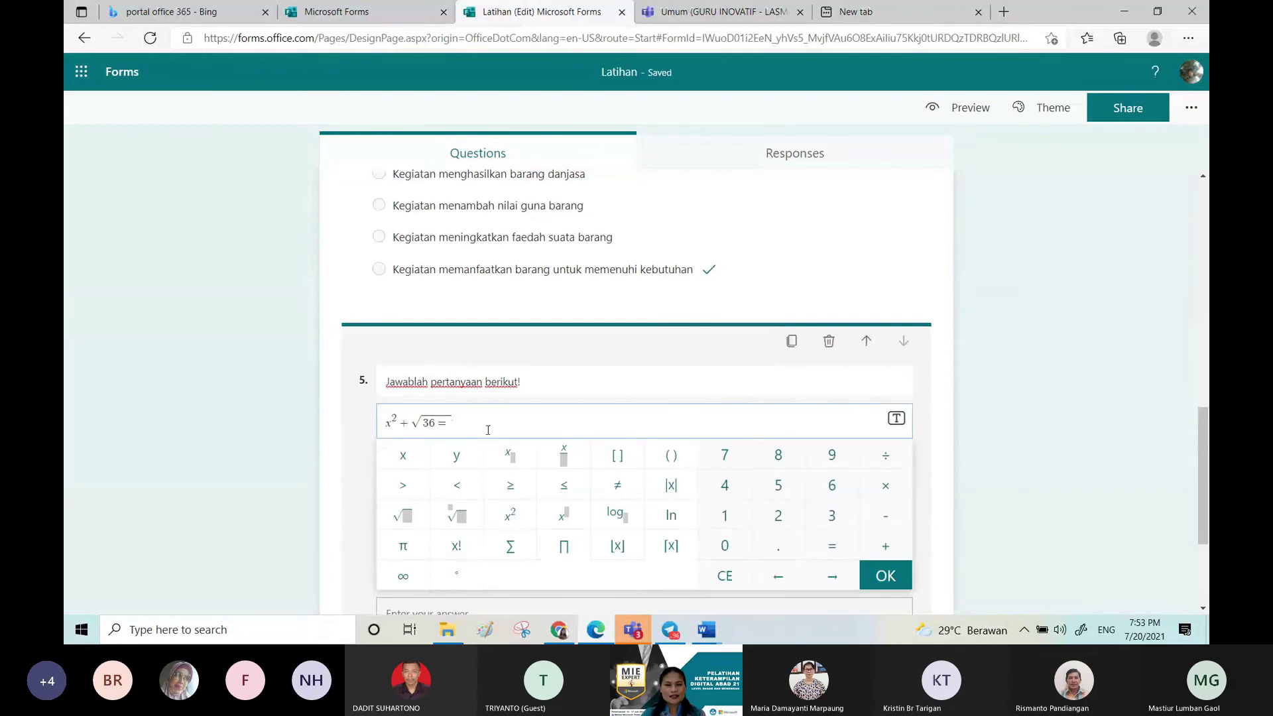
click(1000, 501)
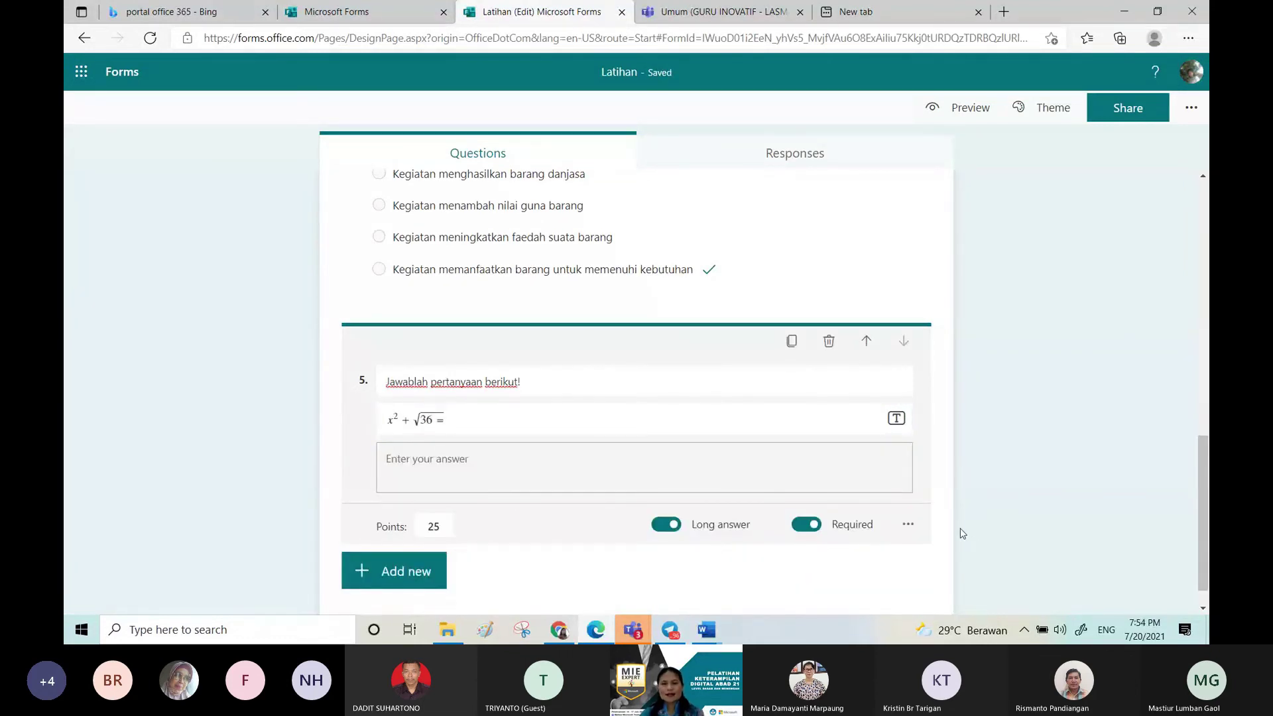
Step: Finish question 5, preview the 75-point Latihan quiz, then return to the editor
click(1200, 472)
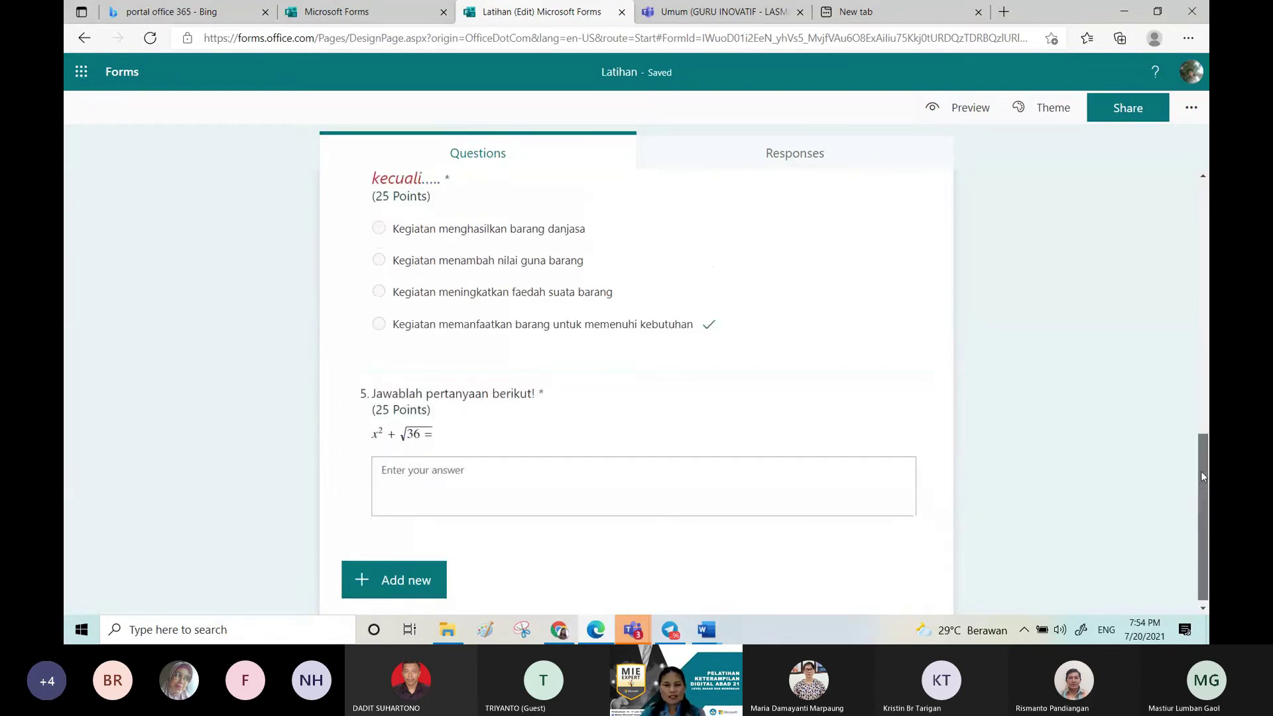
drag(1201, 475, 1126, 138)
click(964, 112)
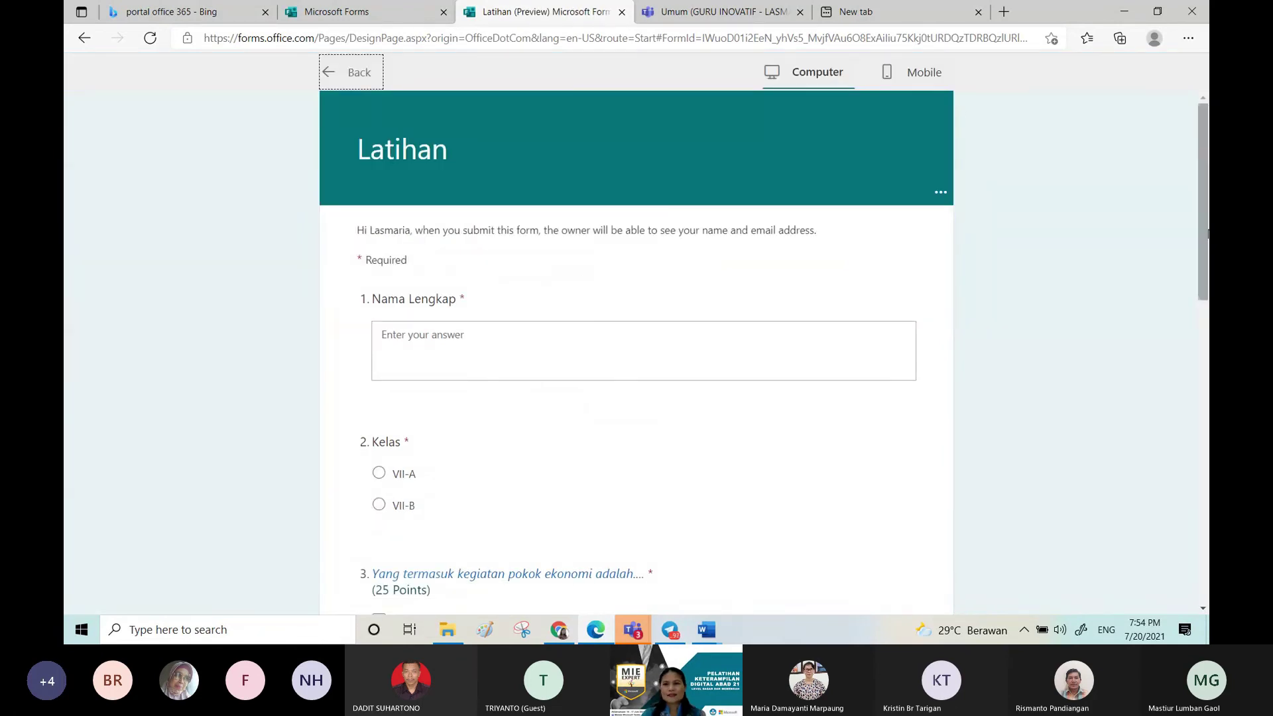
click(472, 150)
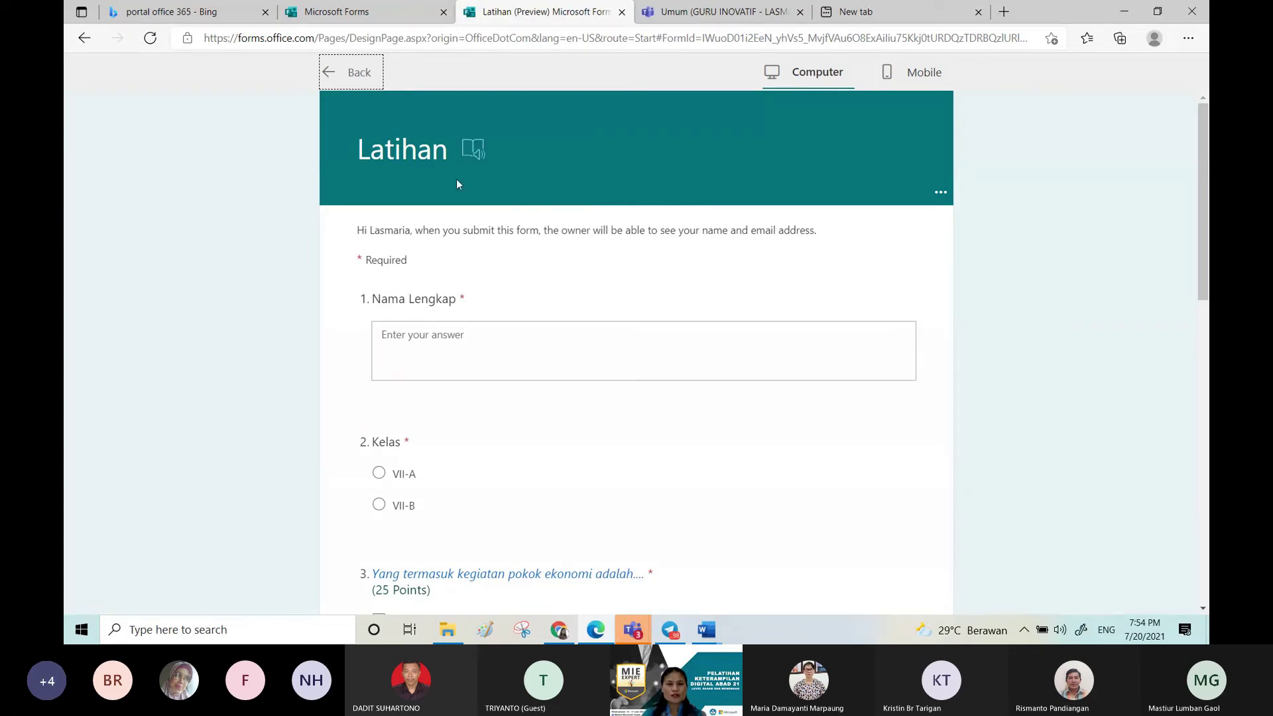
click(326, 75)
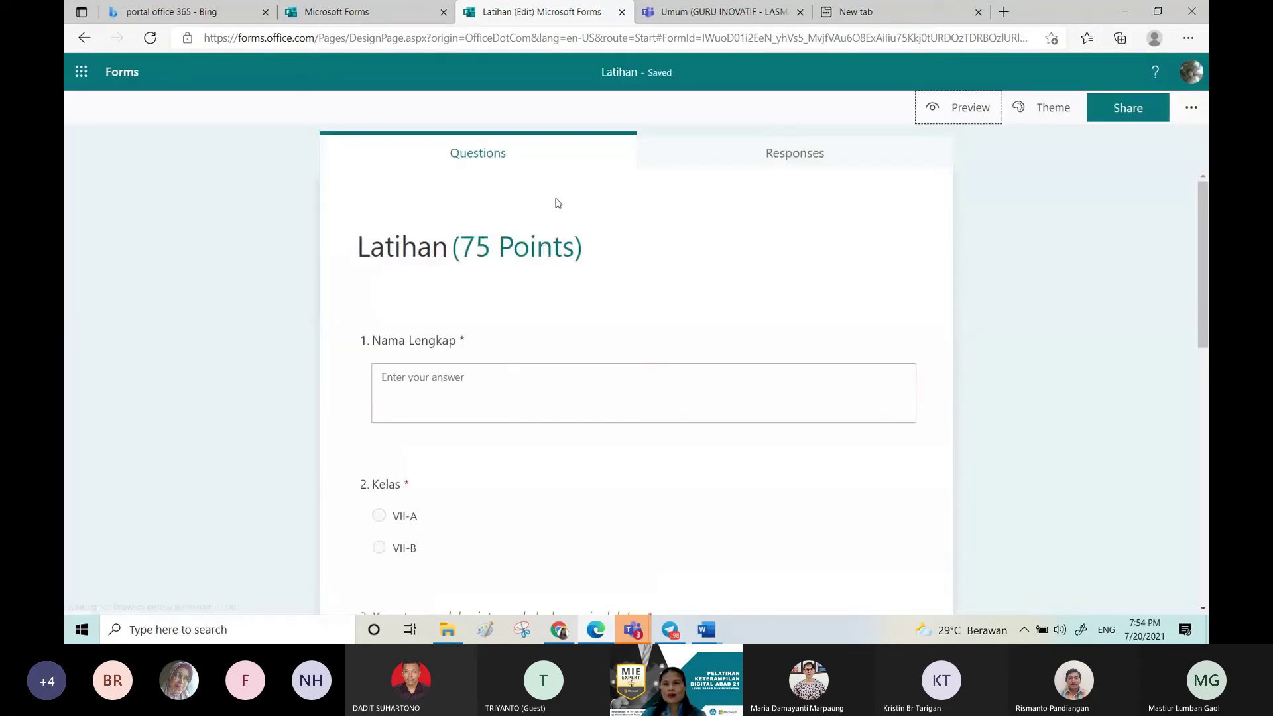
Step: Apply the 'Bus on the road in a city' theme to Latihan and bring up sharing
click(1044, 108)
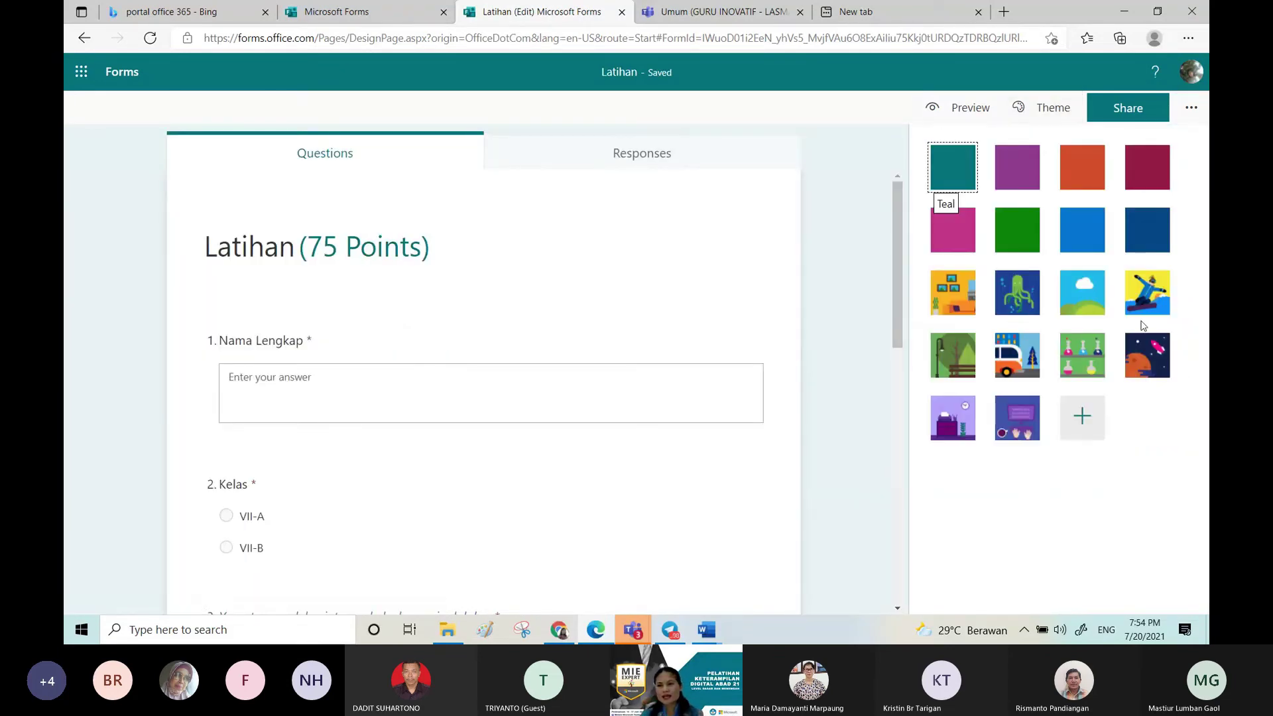
click(1016, 358)
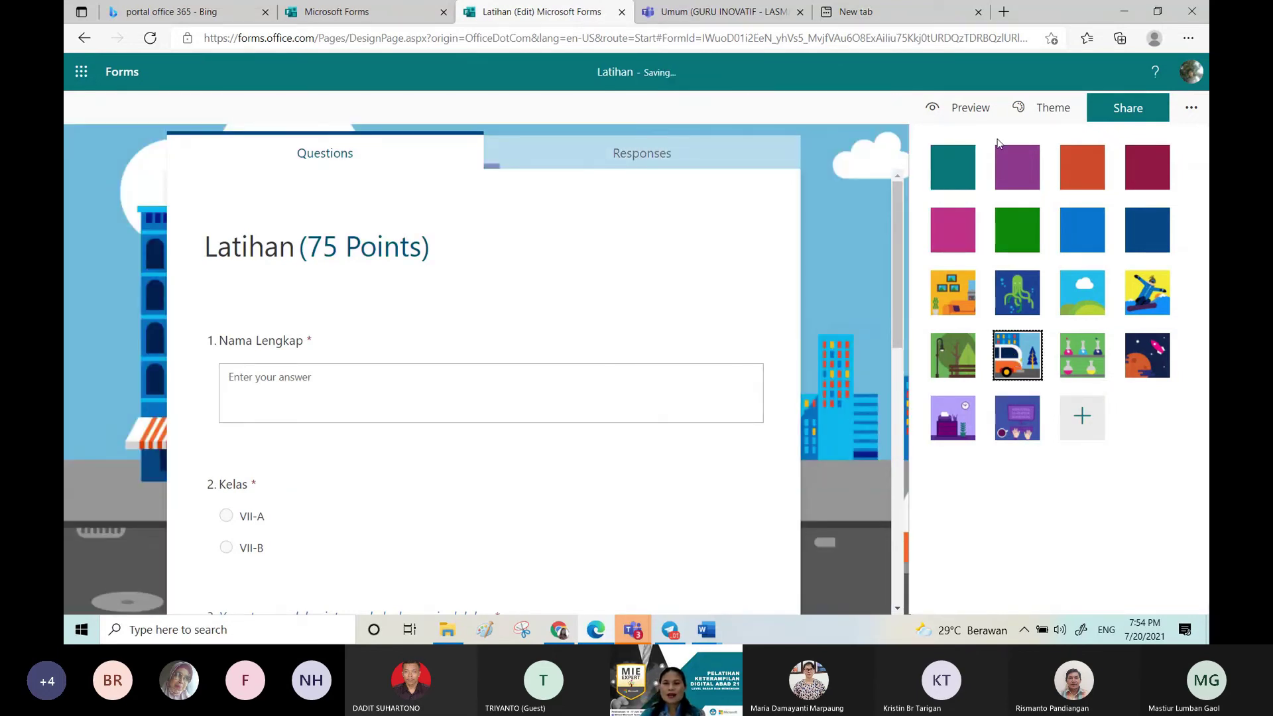
click(1139, 116)
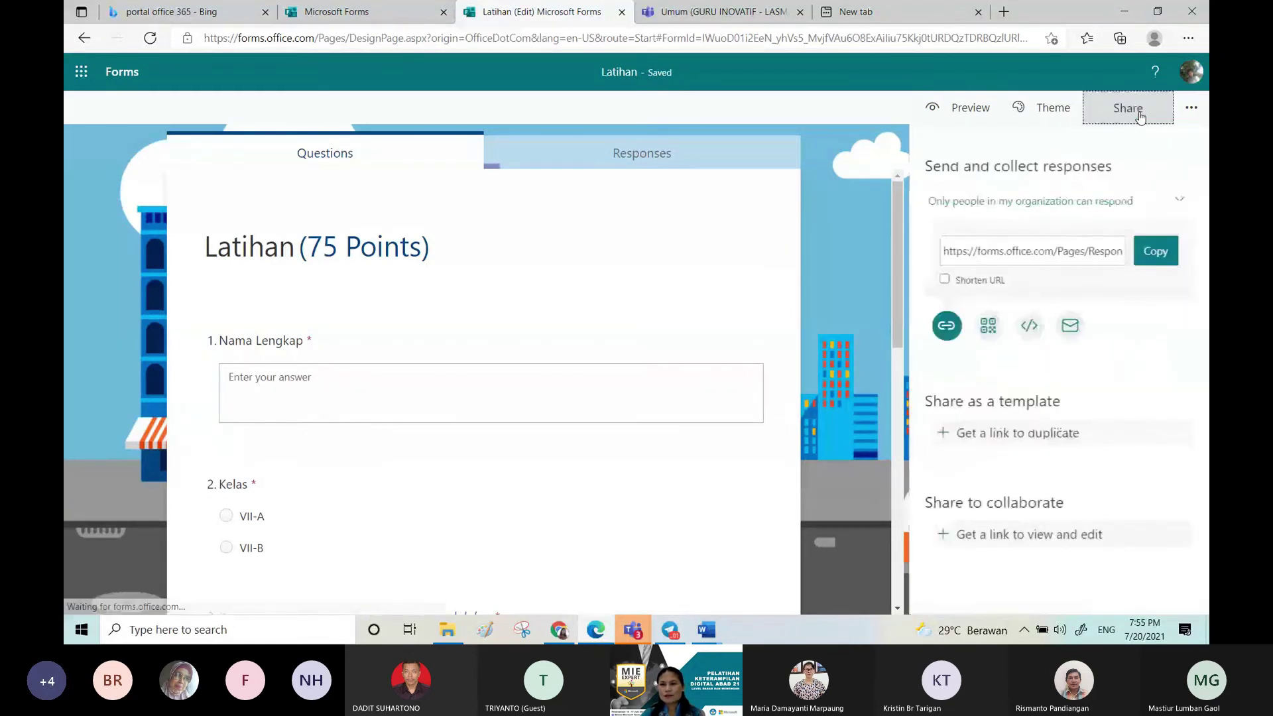
Step: Set sharing to 'Anyone can respond', shorten the URL, and display the QR code
click(1179, 205)
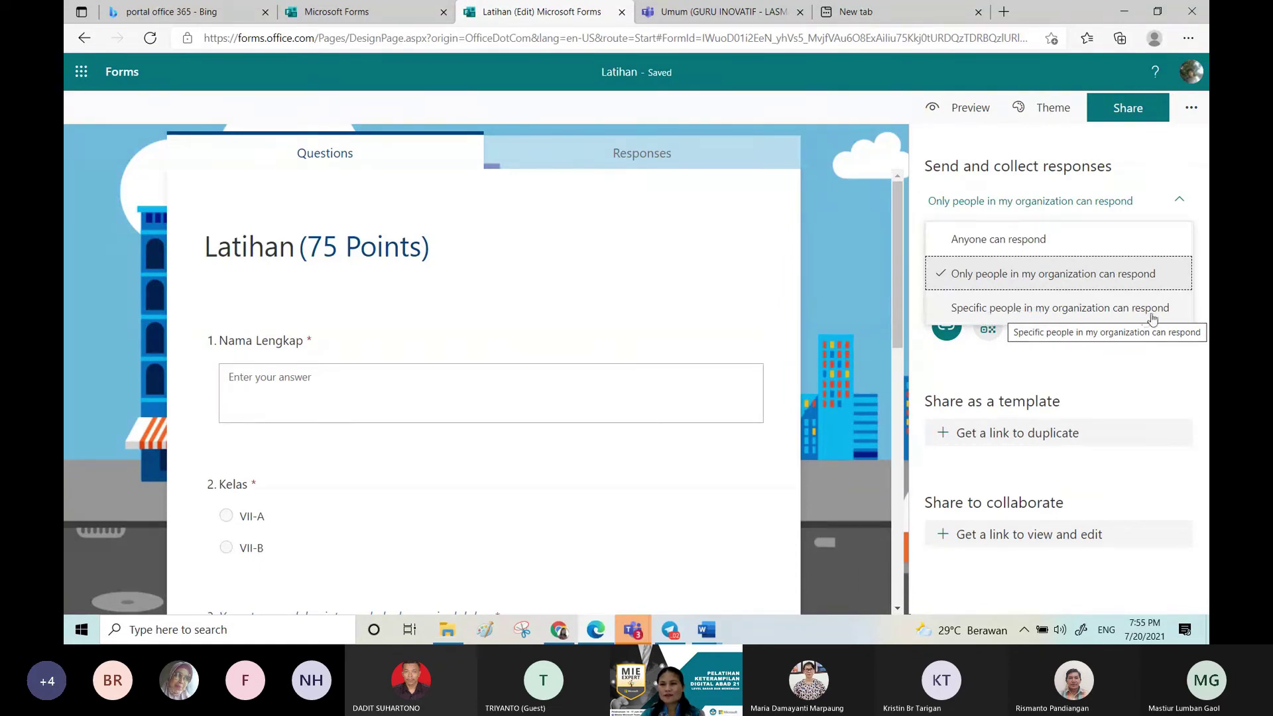
click(1118, 250)
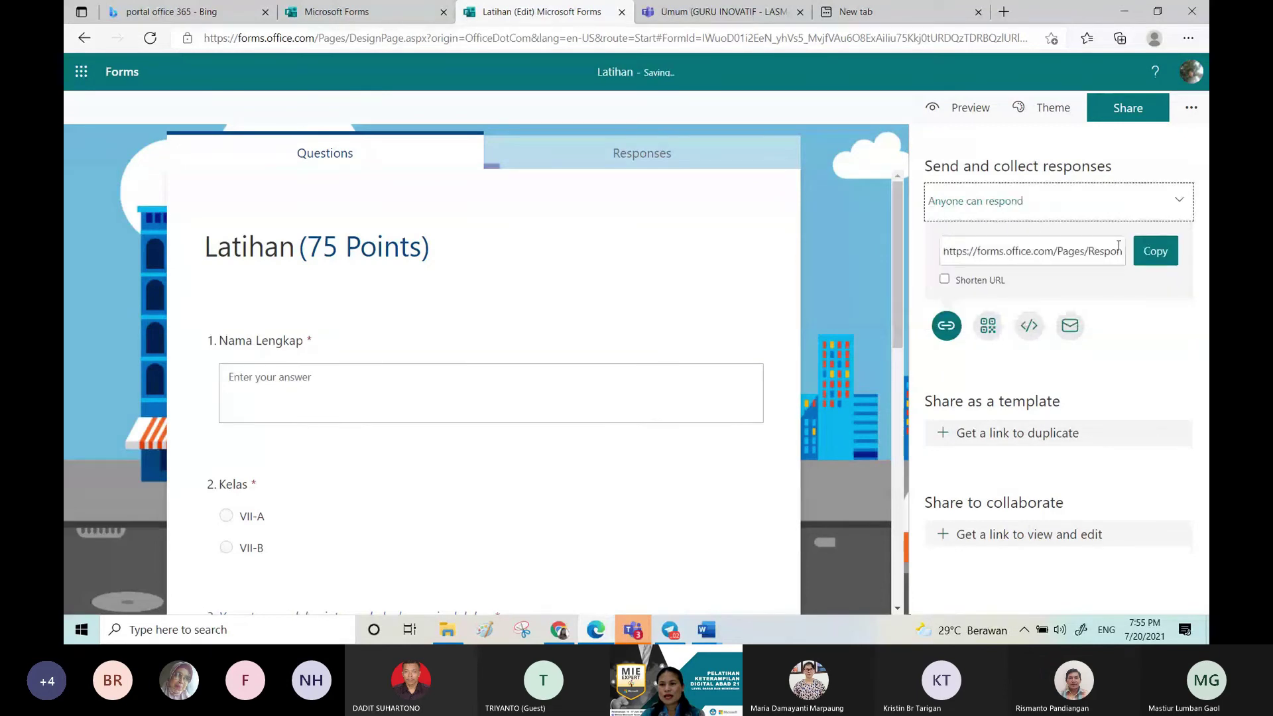
click(944, 281)
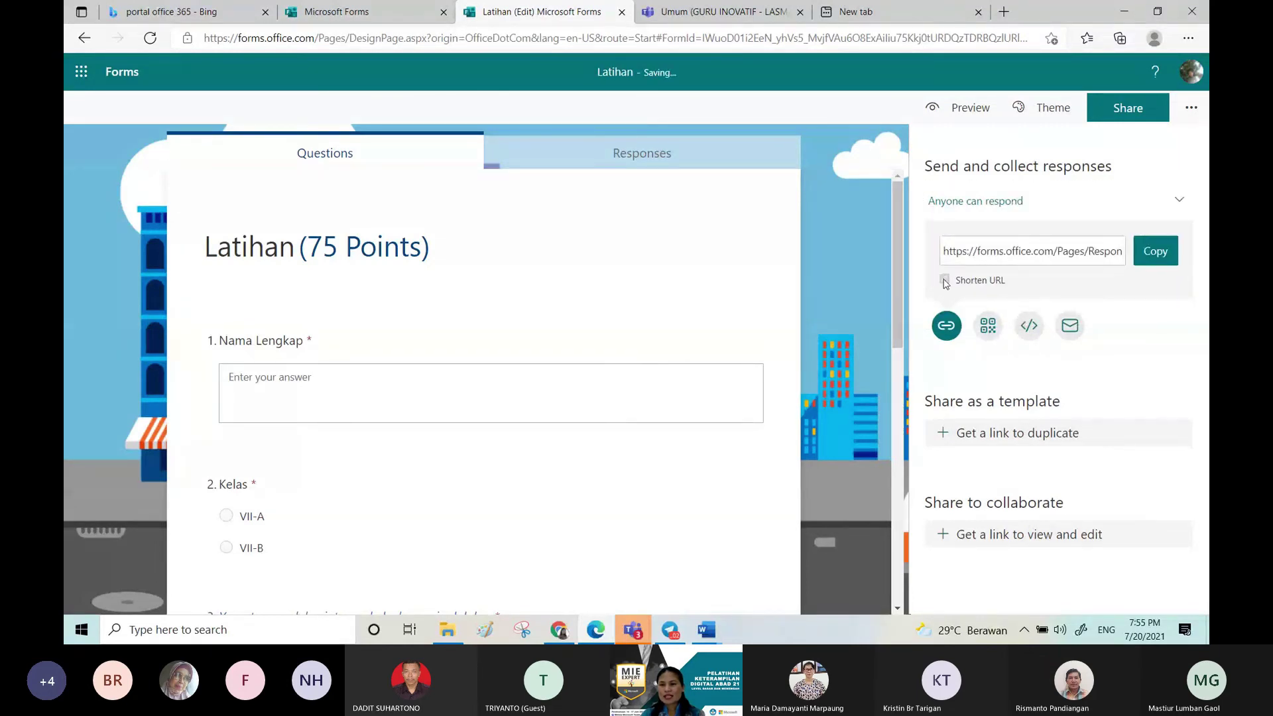
click(944, 281)
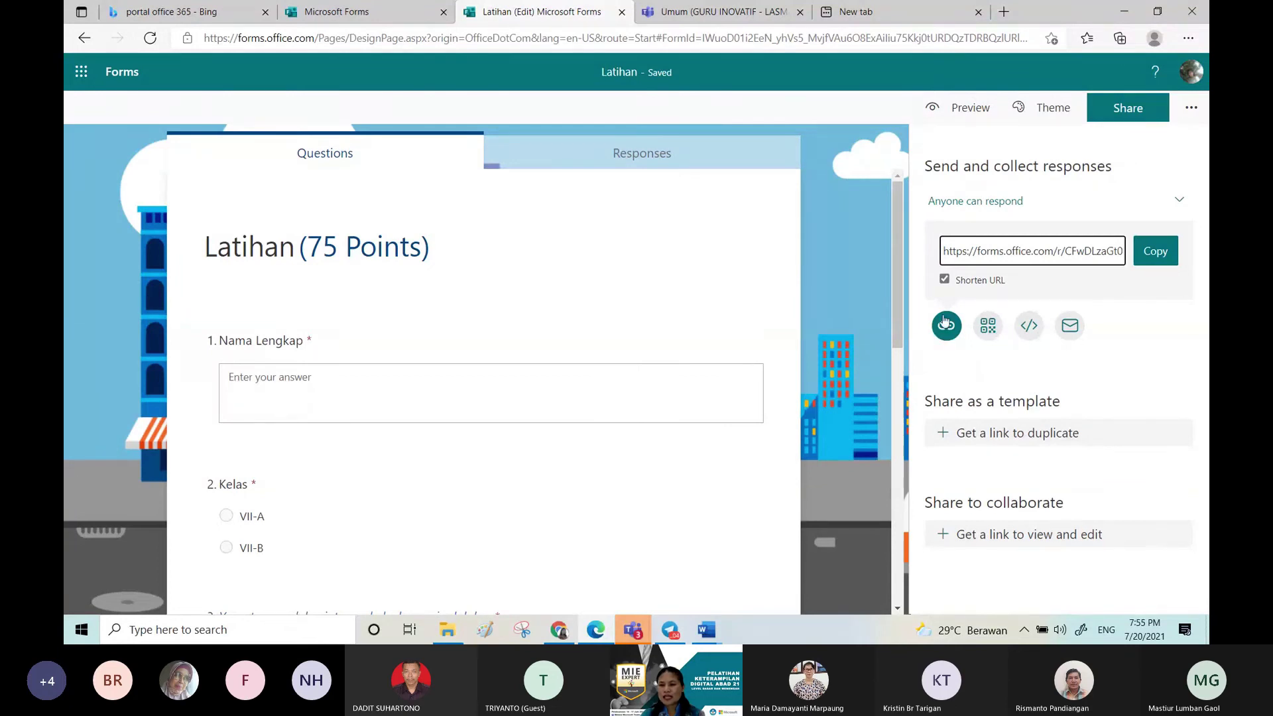
click(988, 326)
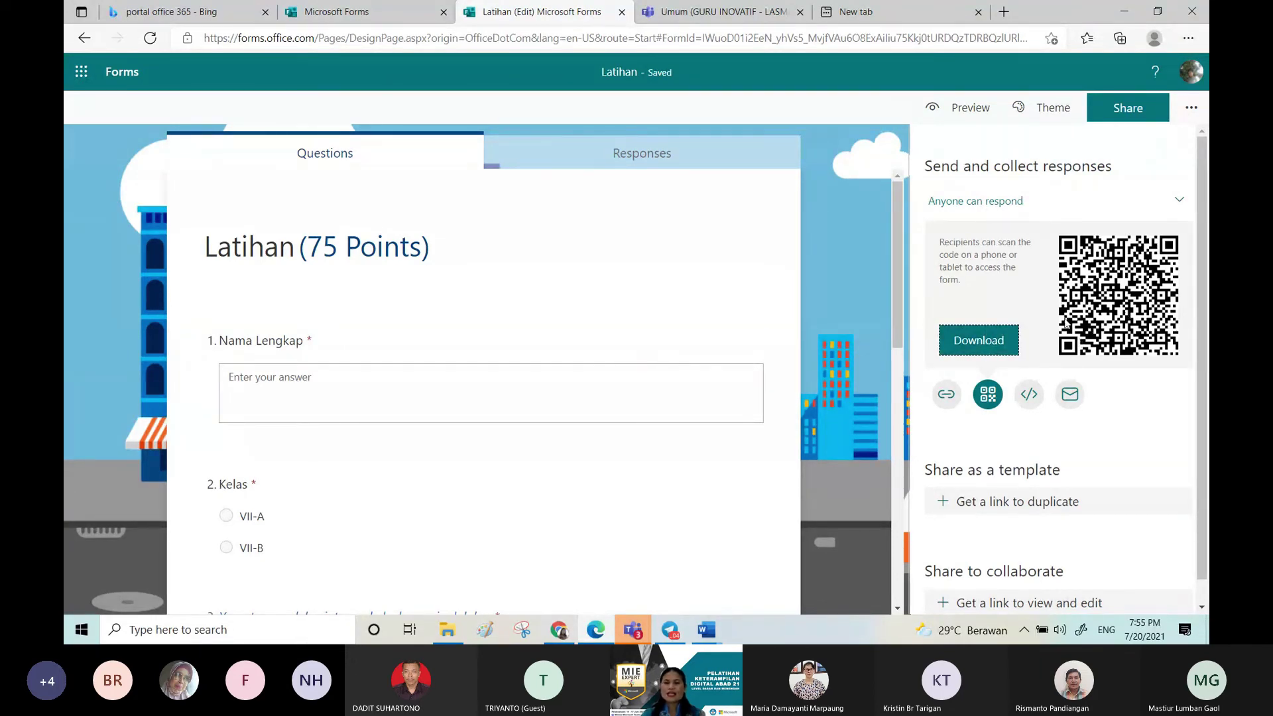
Step: Display the embed code and generate a 'Share as a template' duplicate link
click(1030, 395)
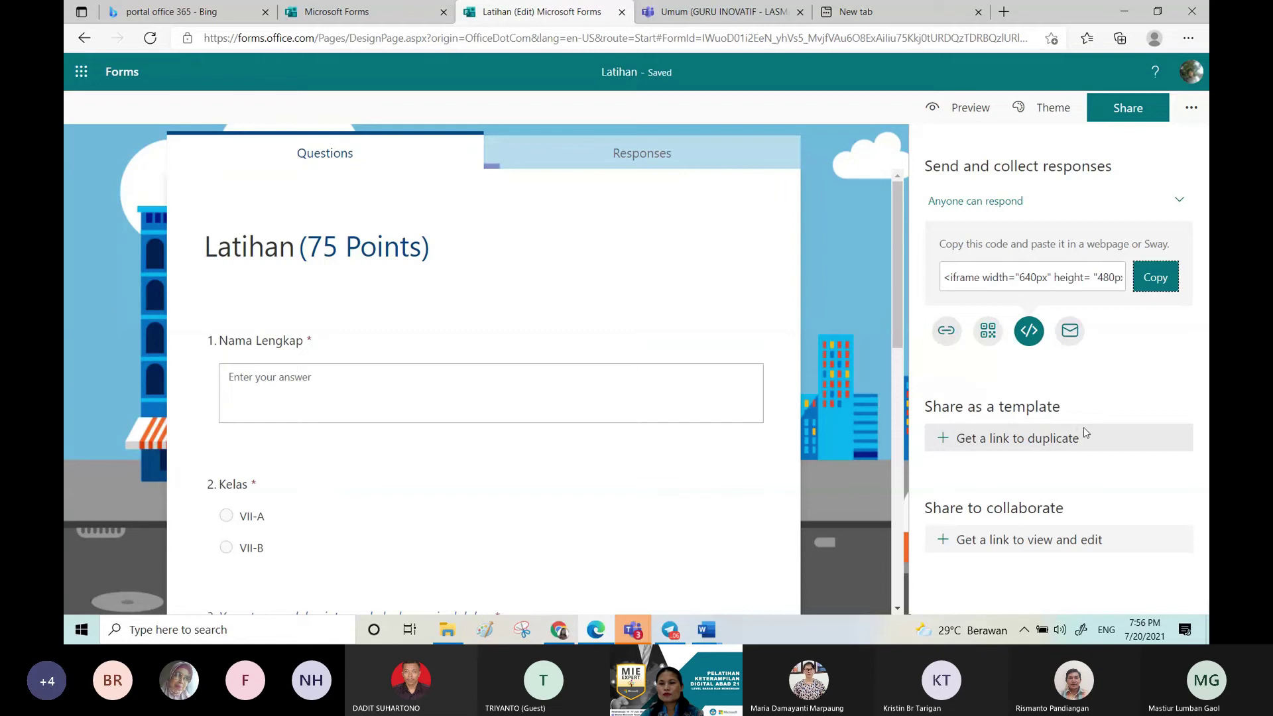
click(1050, 444)
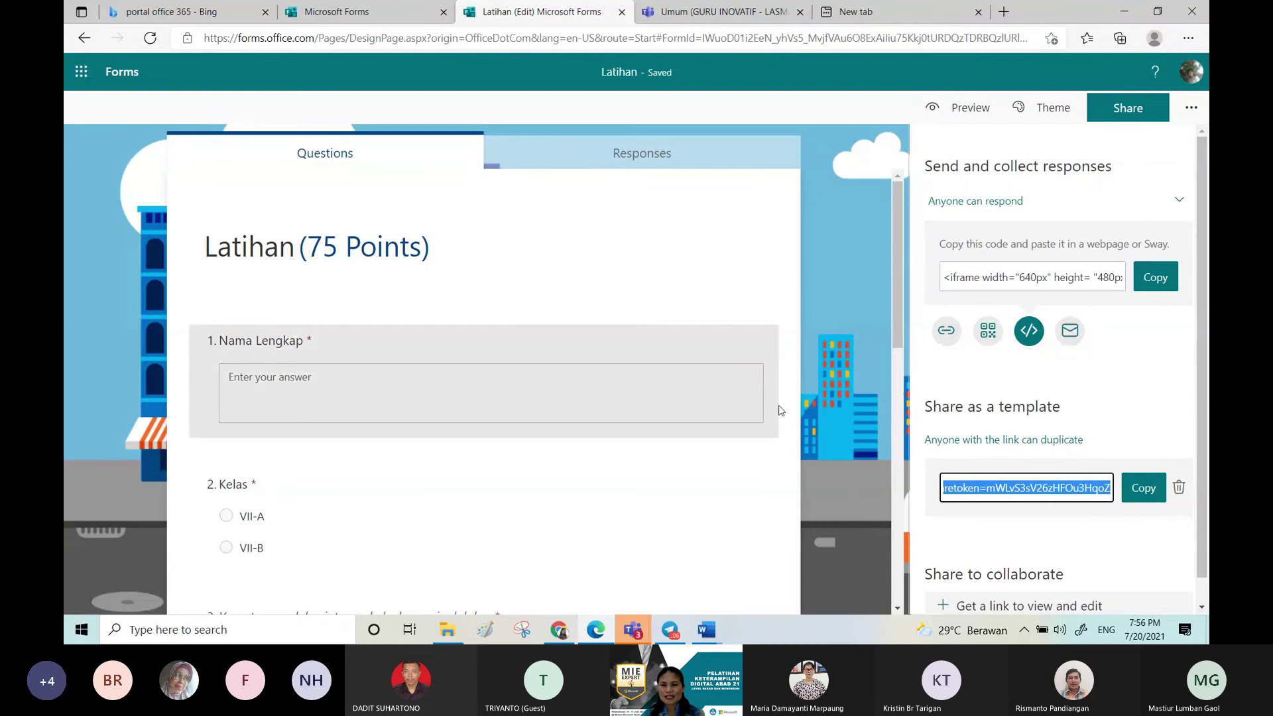
Step: Remove the template duplicate link from the Share panel
drag(905, 440, 906, 497)
drag(1203, 292, 1202, 245)
click(1140, 109)
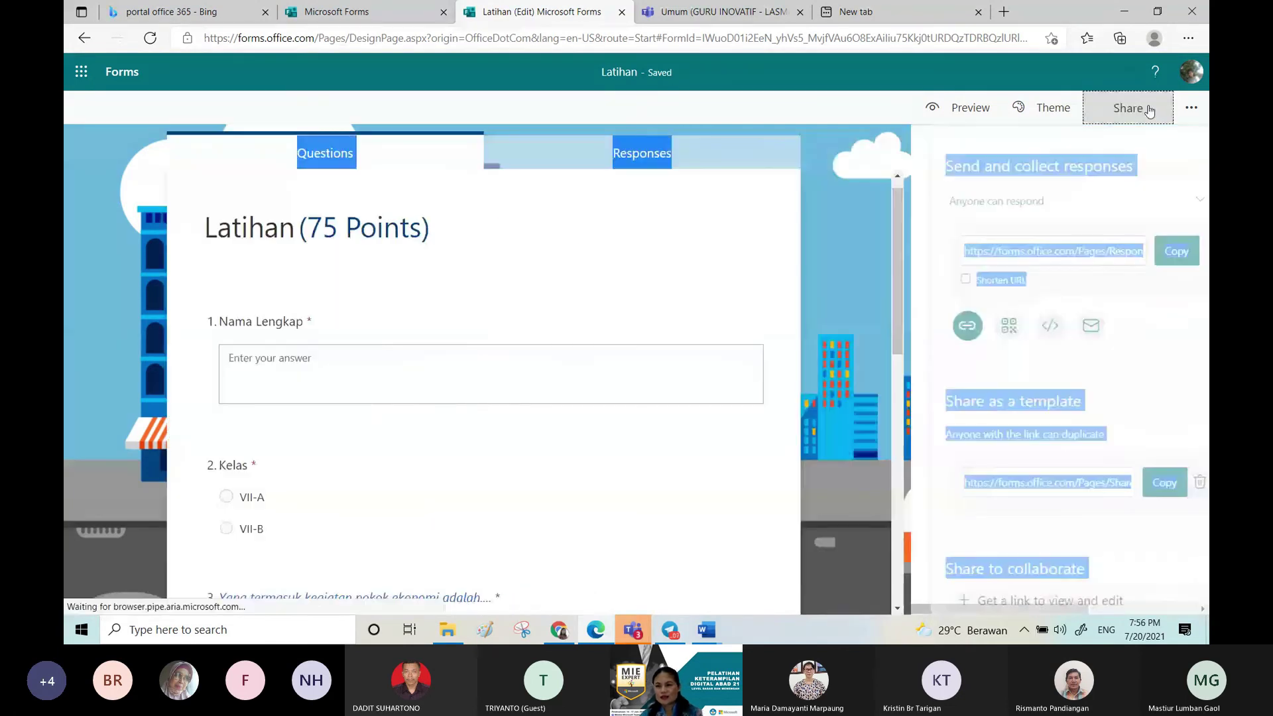
click(1121, 249)
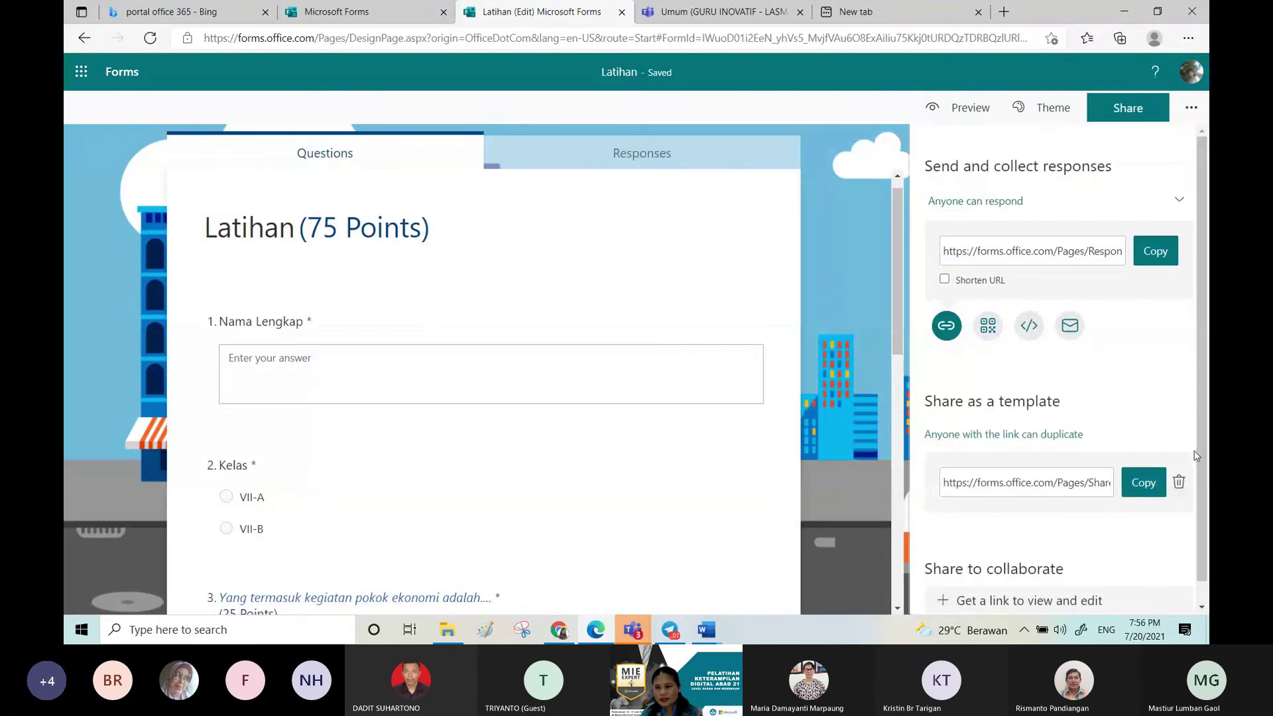
click(1179, 484)
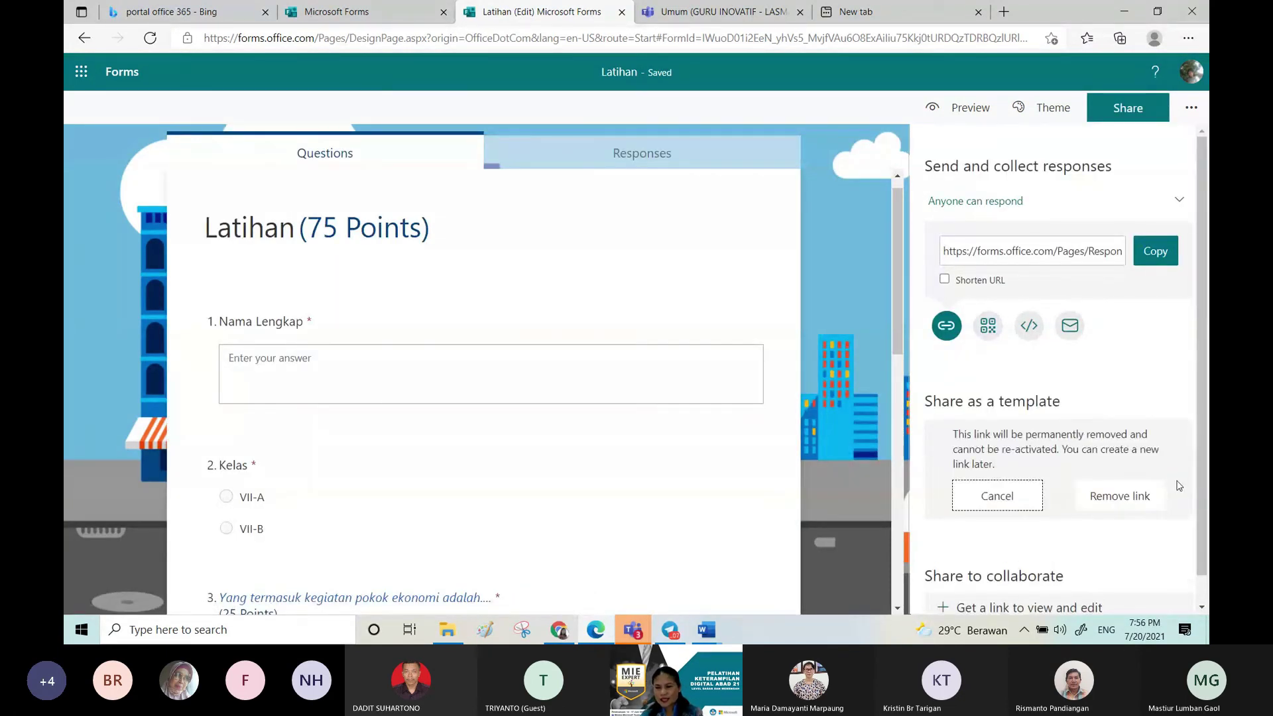
click(1118, 495)
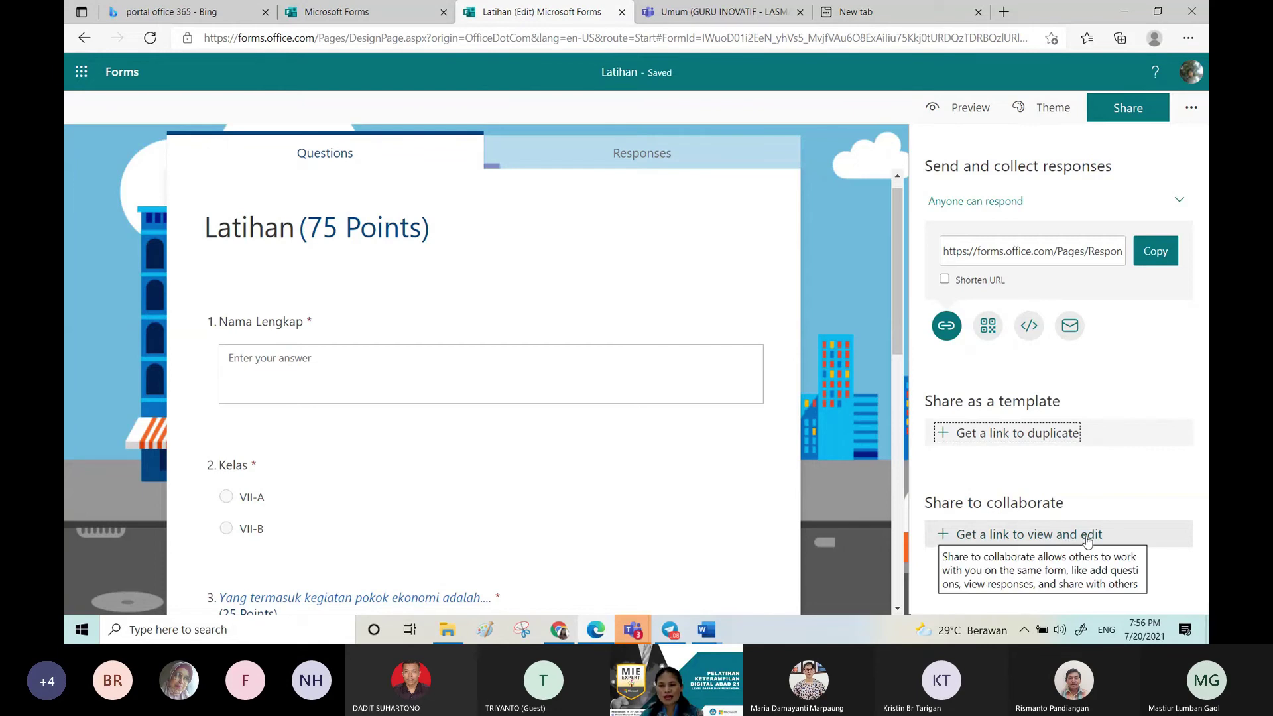
Step: Generate a view-and-edit collaboration link restricted to Office 365 work or school accounts
click(1062, 535)
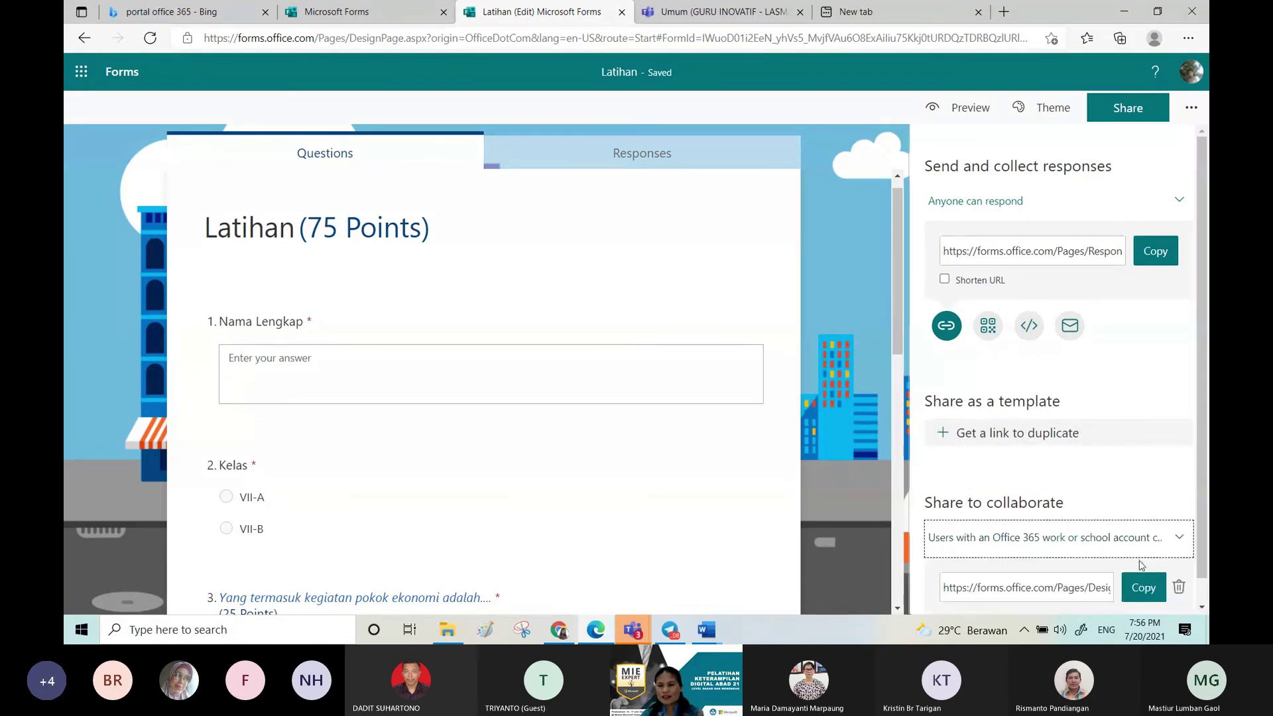
scroll(1140, 564, down, 1)
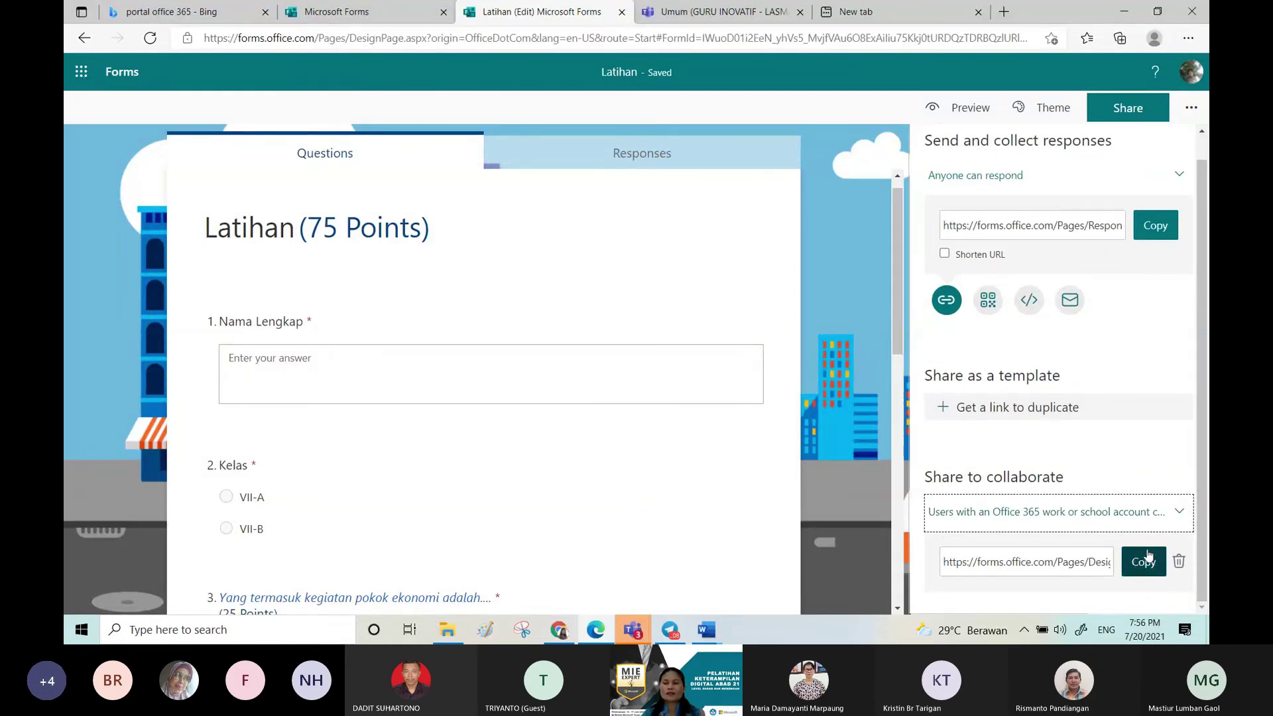
scroll(1201, 494, up, 1)
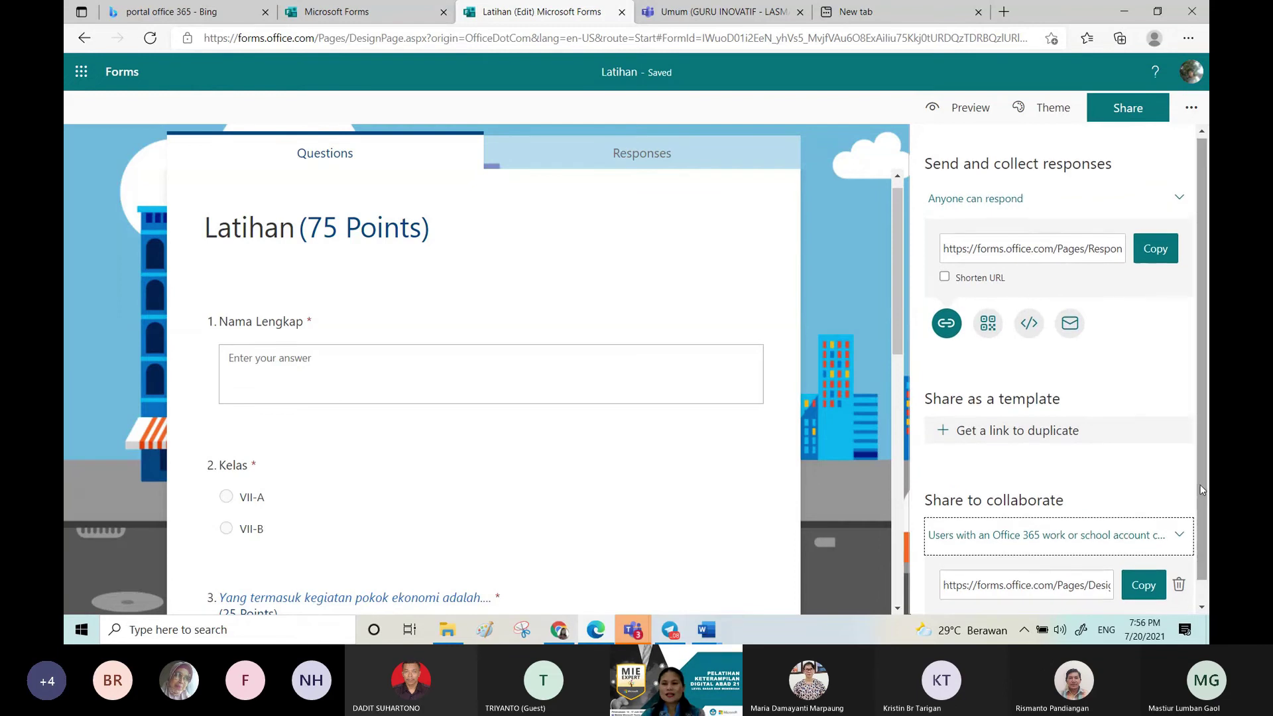
click(1179, 535)
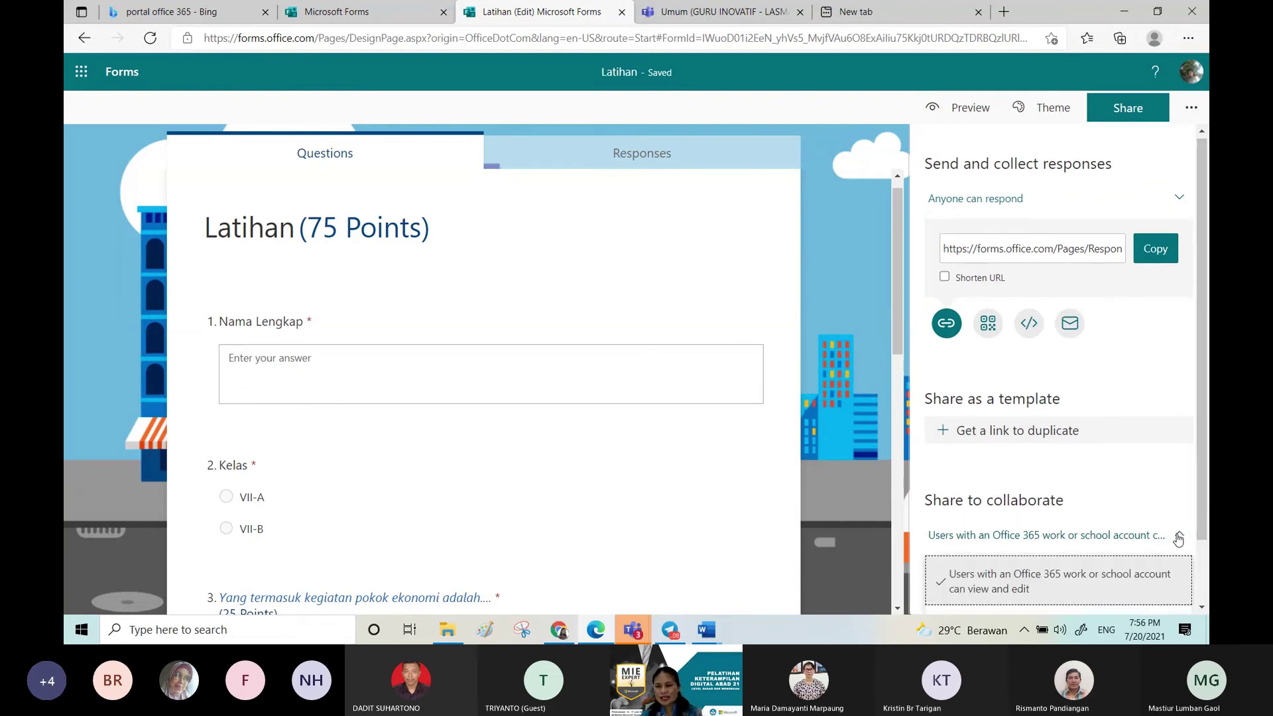
drag(1200, 523, 1206, 598)
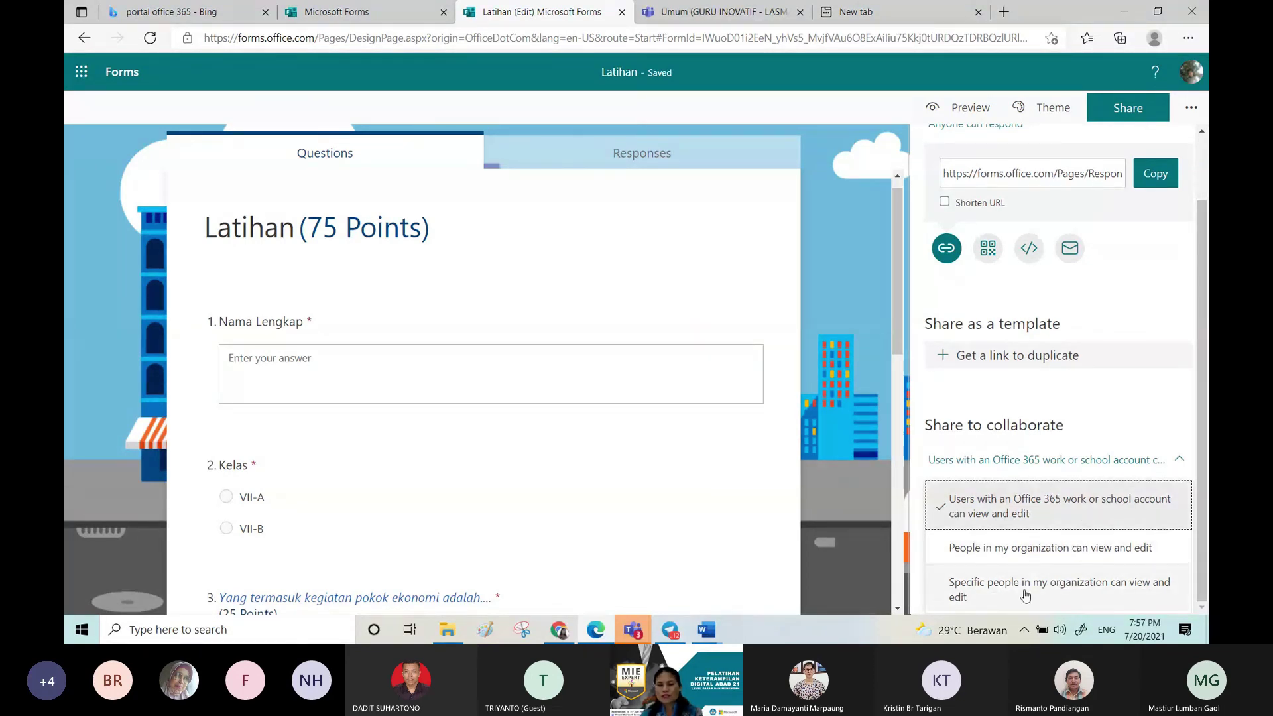
click(1104, 407)
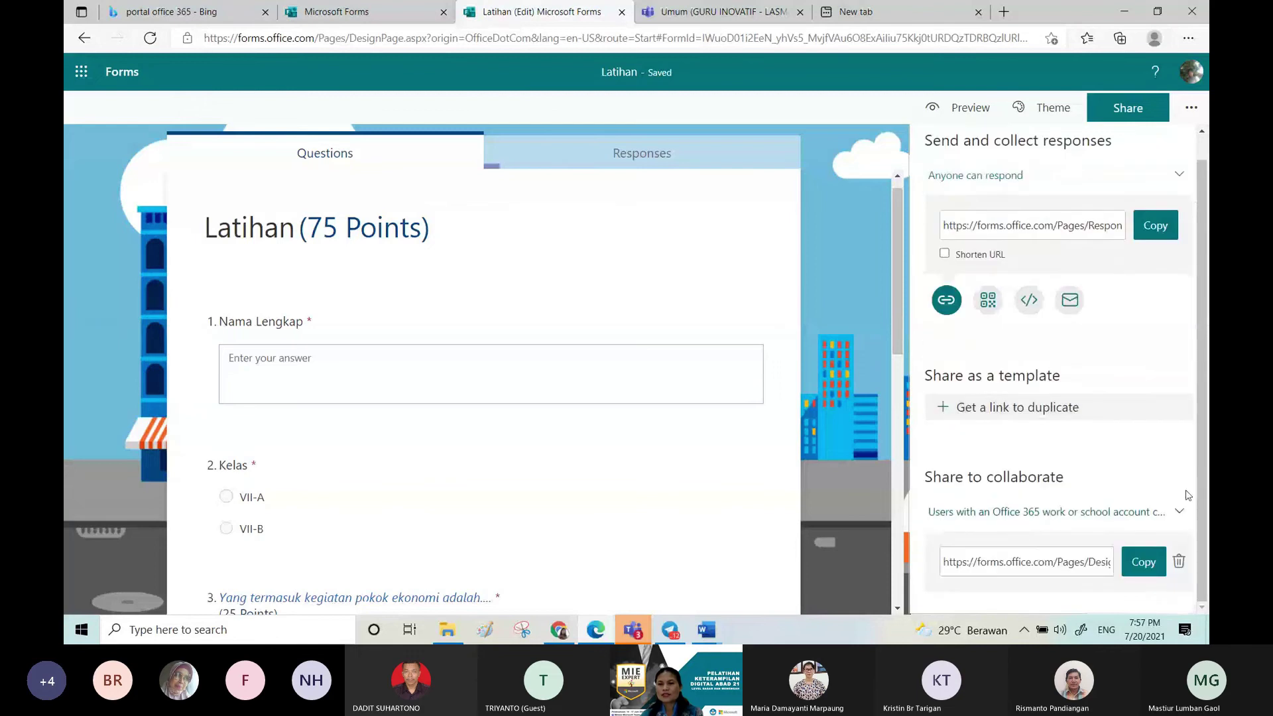
click(1179, 560)
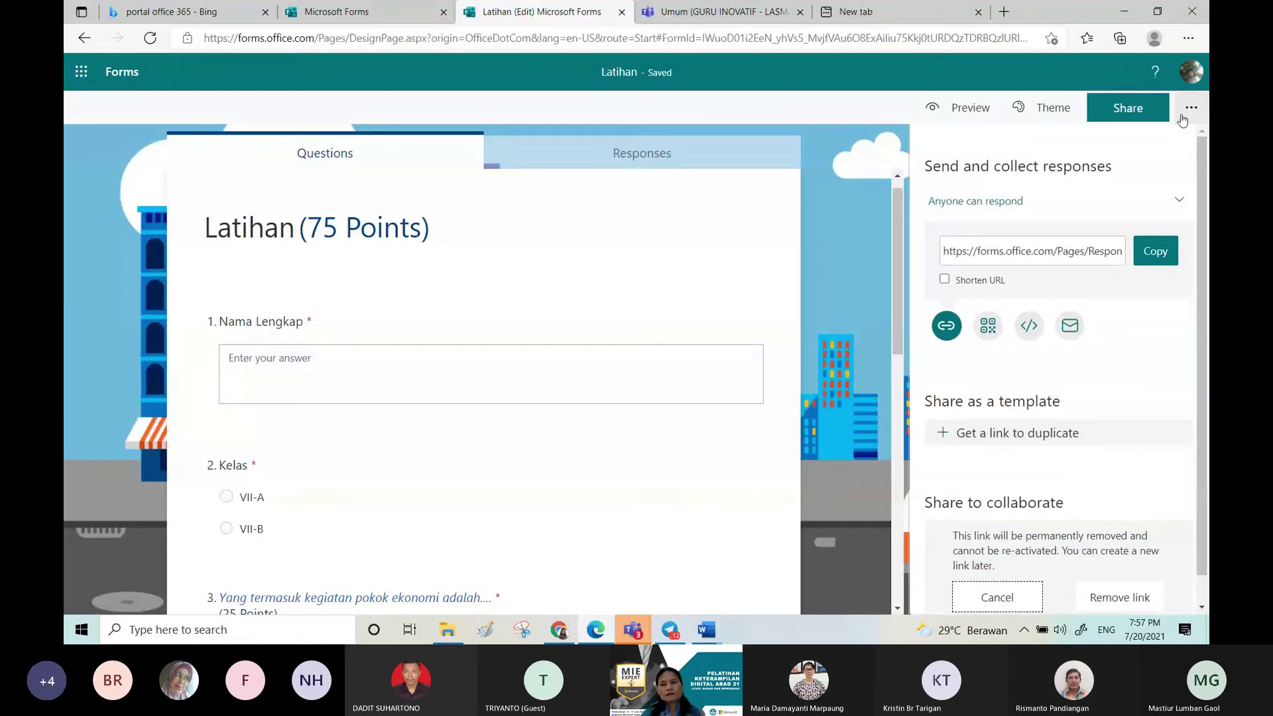
click(1190, 111)
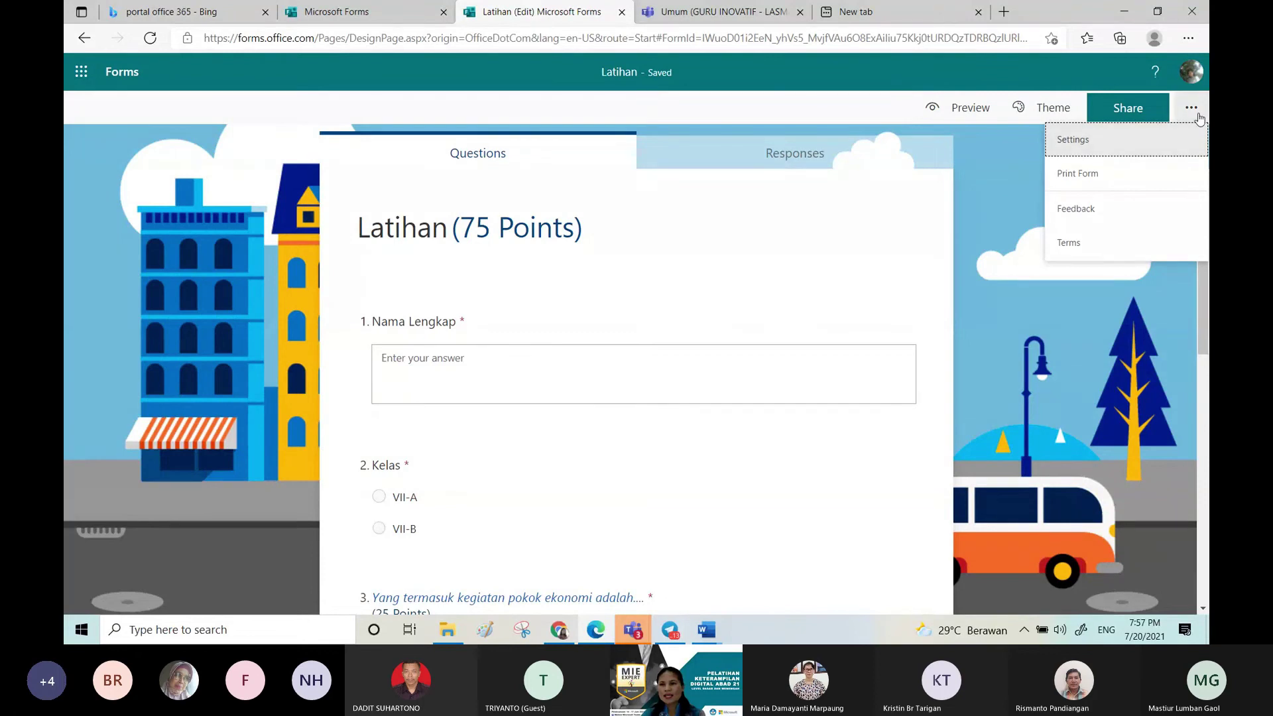
click(1100, 142)
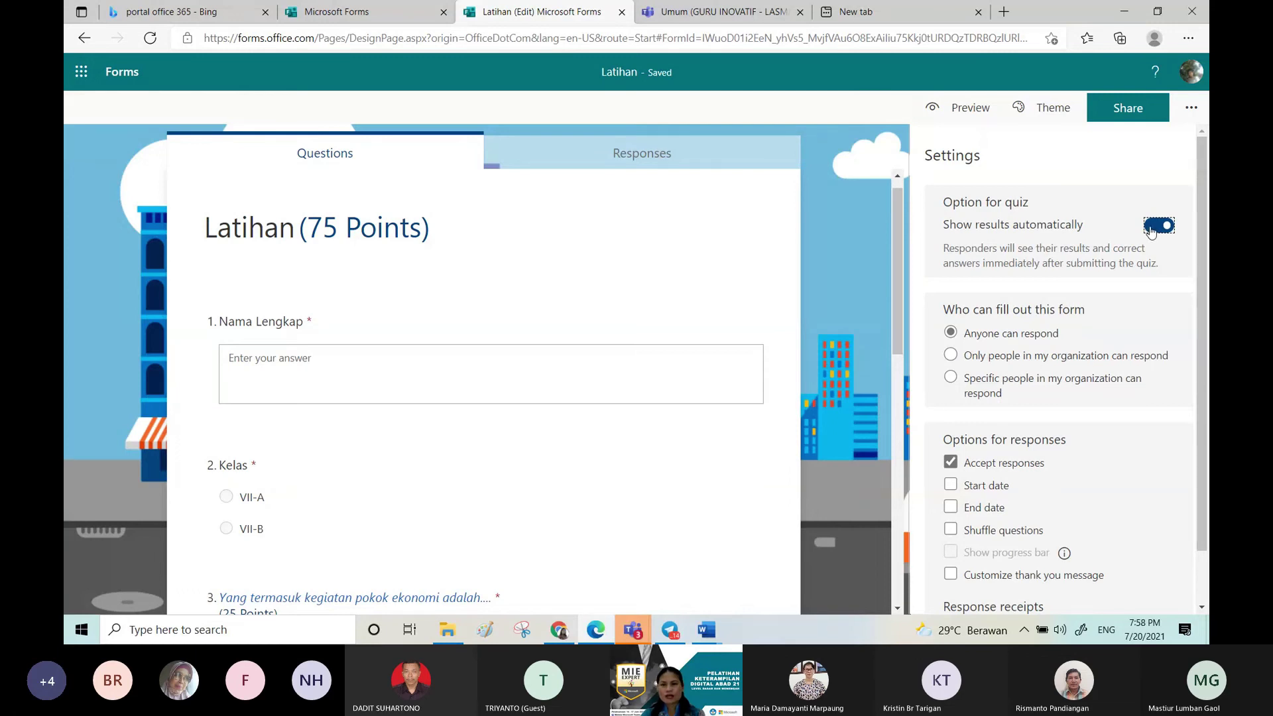
Step: Switch 'Who can fill out this form' between anyone and organization-only several times
scroll(1127, 259, down, 1)
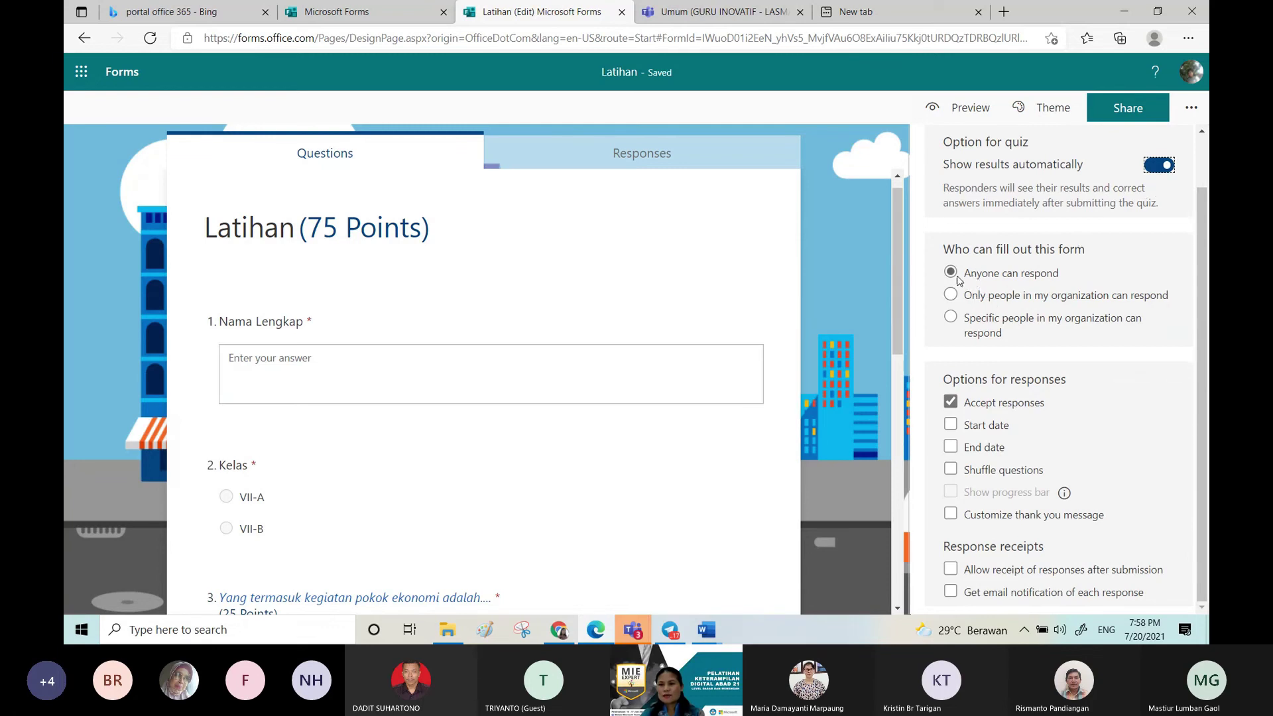
mouse_move(958, 279)
click(953, 298)
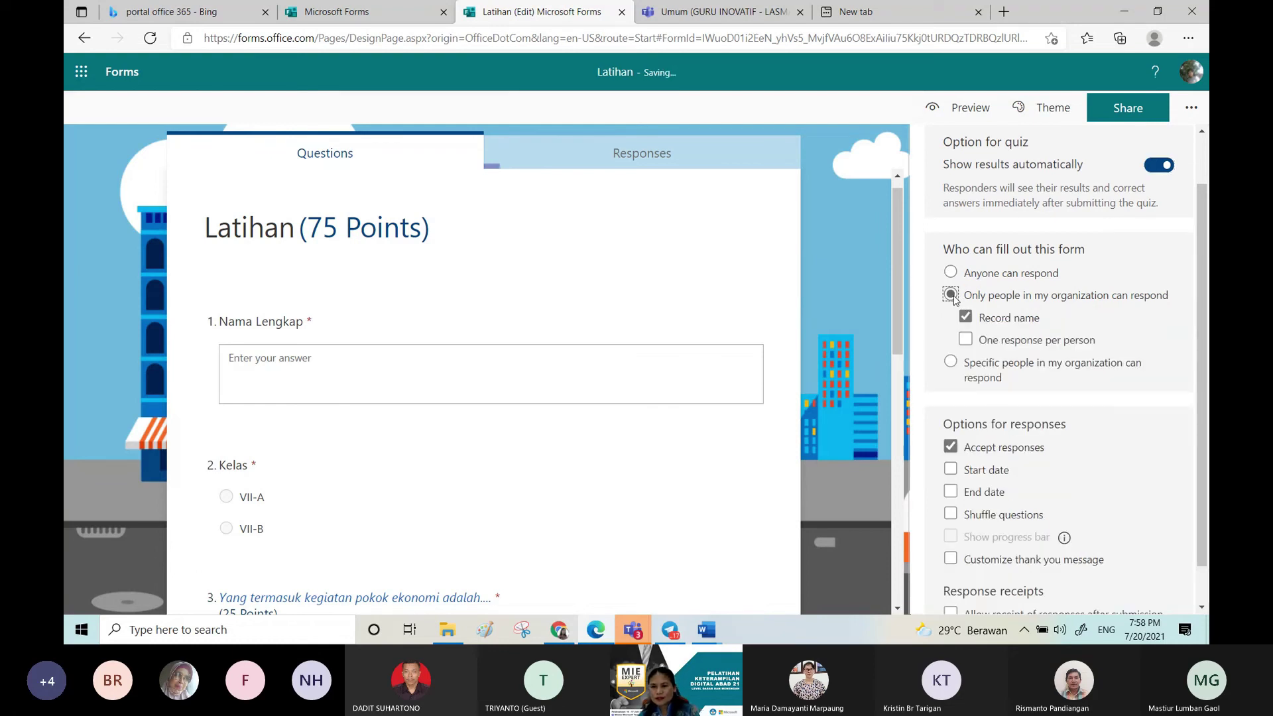
click(950, 271)
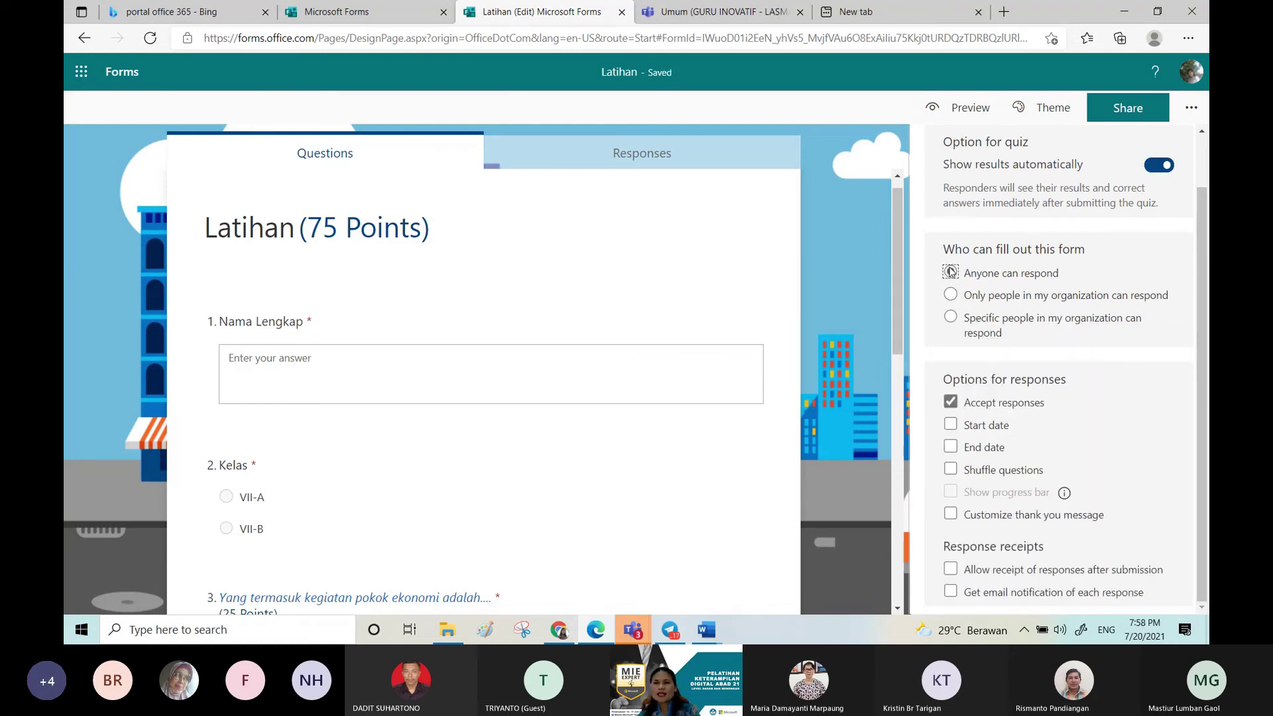
click(950, 295)
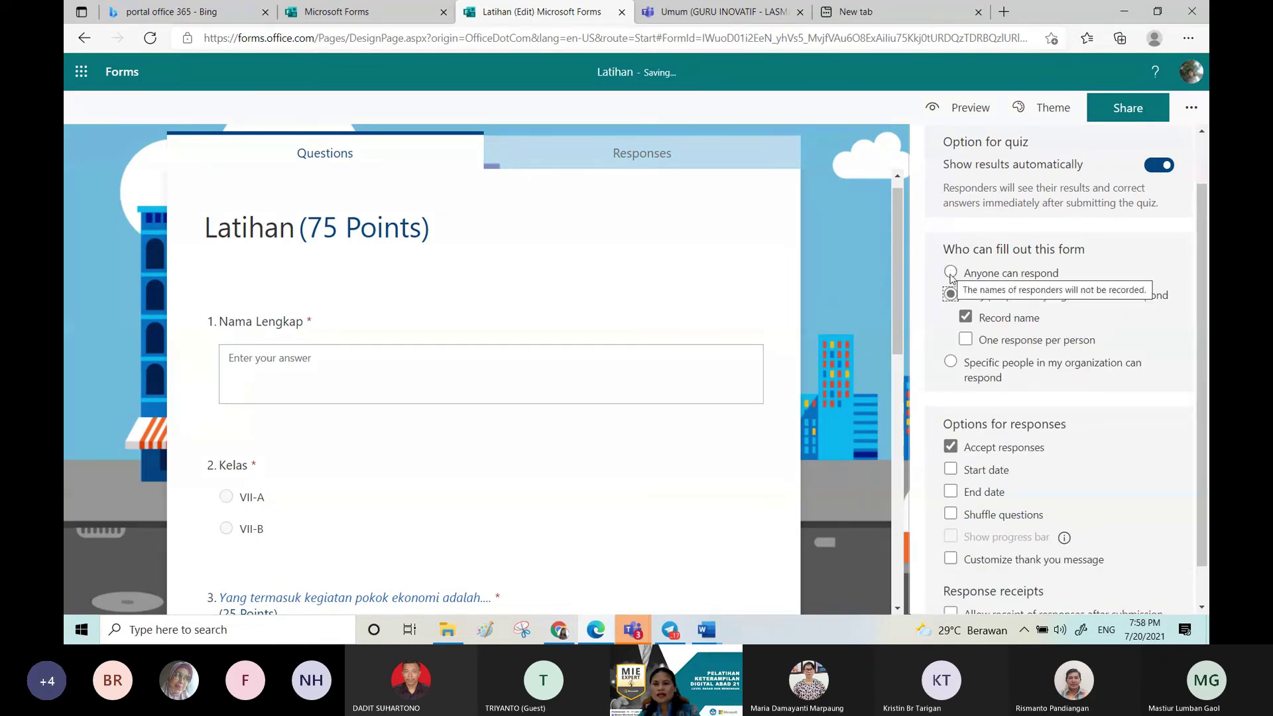
click(950, 275)
click(958, 295)
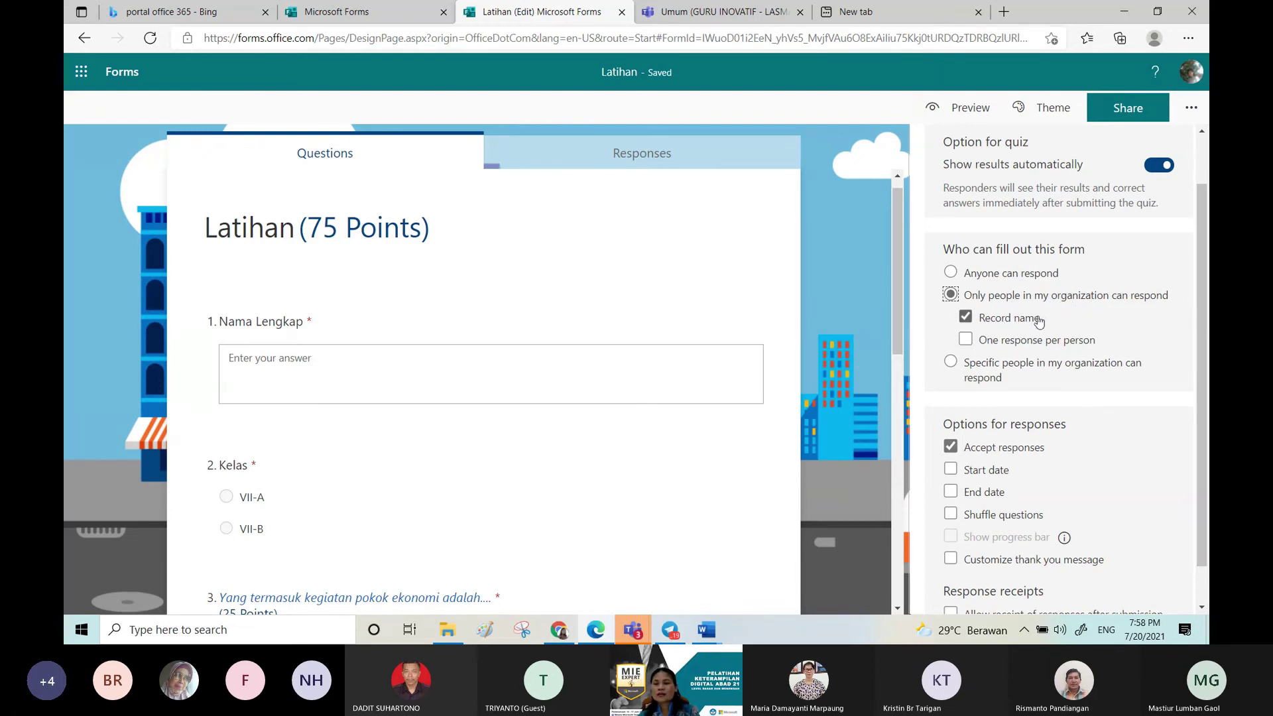
Step: Try one-response-per-person, name recording and specific-people options, ending on 'Anyone can respond'
click(966, 340)
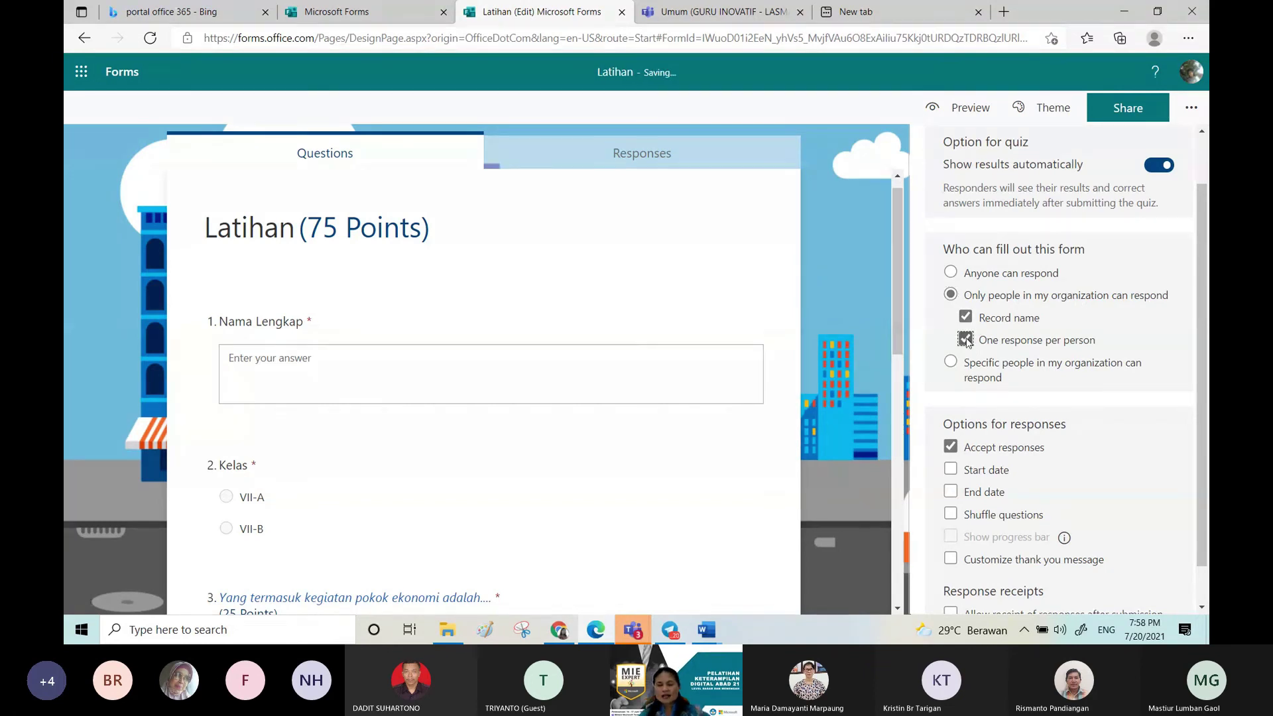
click(967, 340)
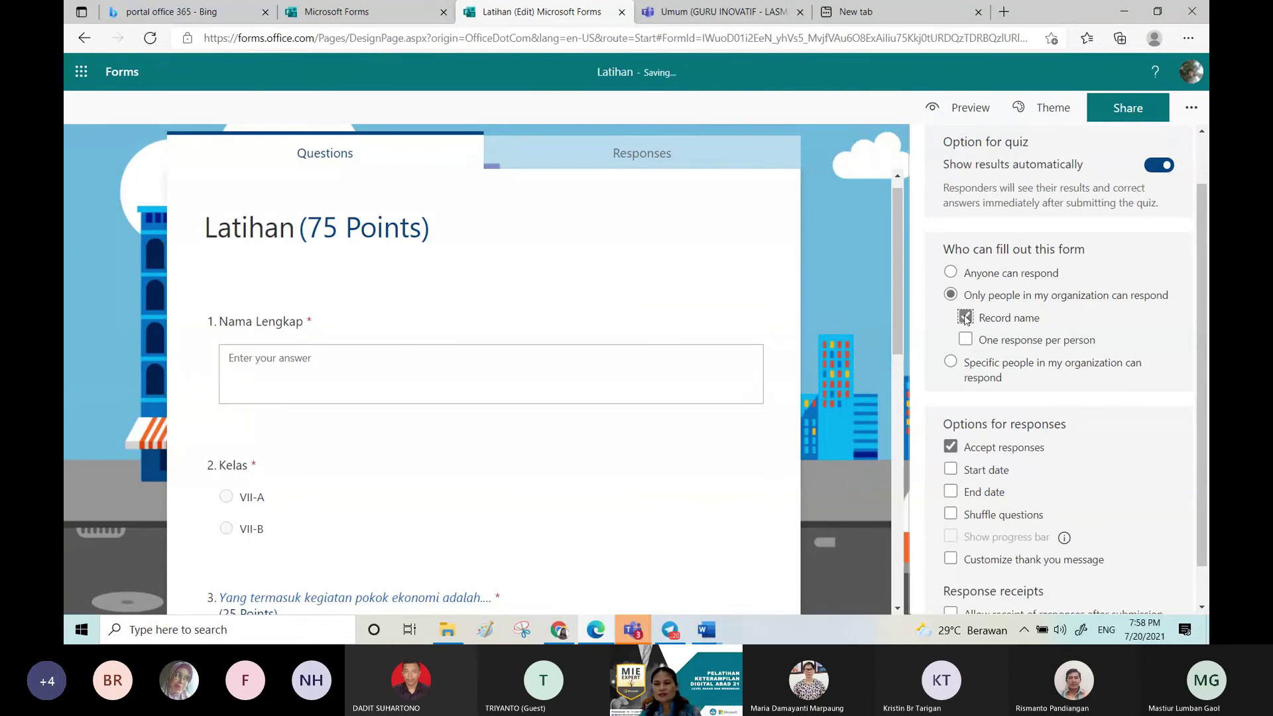
click(966, 318)
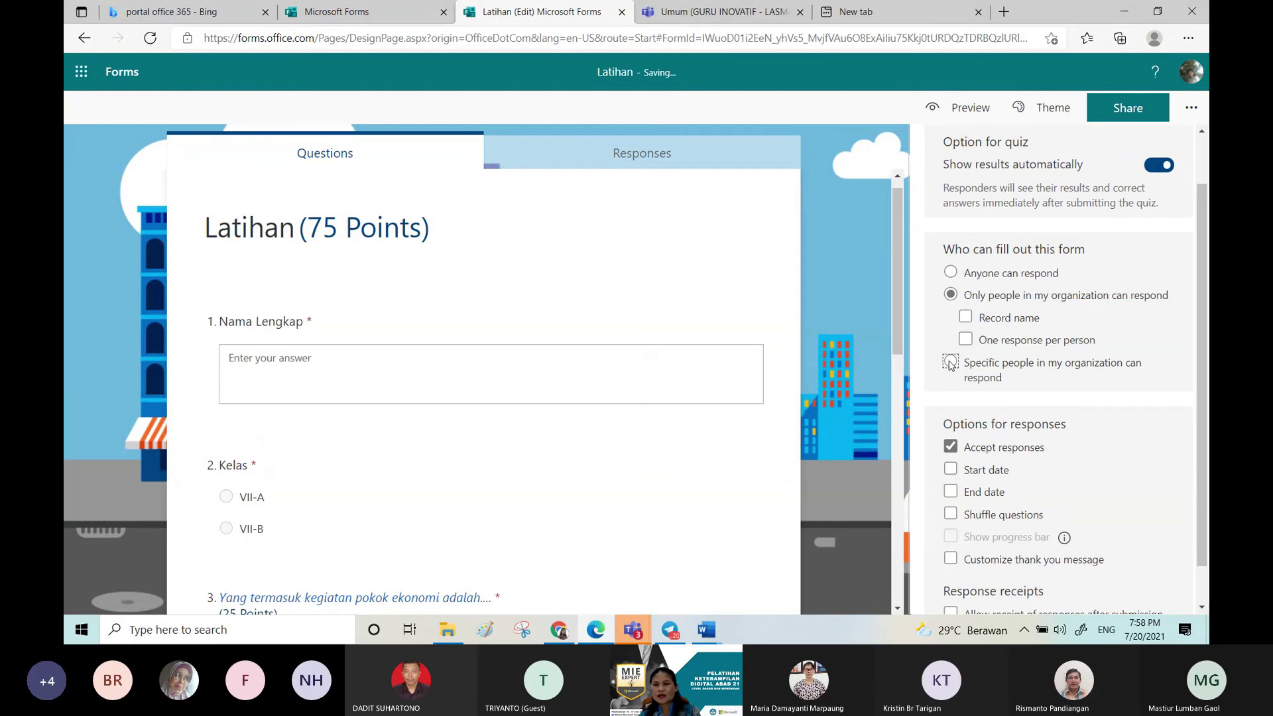
click(950, 362)
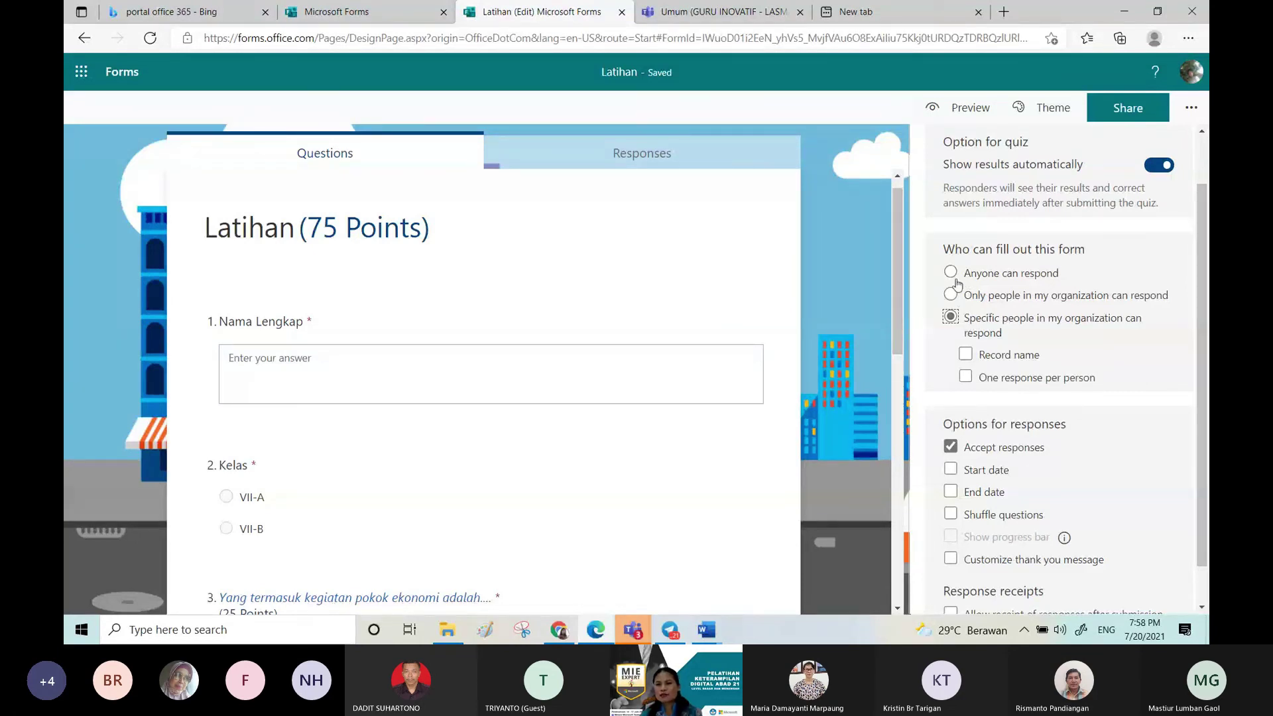
click(951, 275)
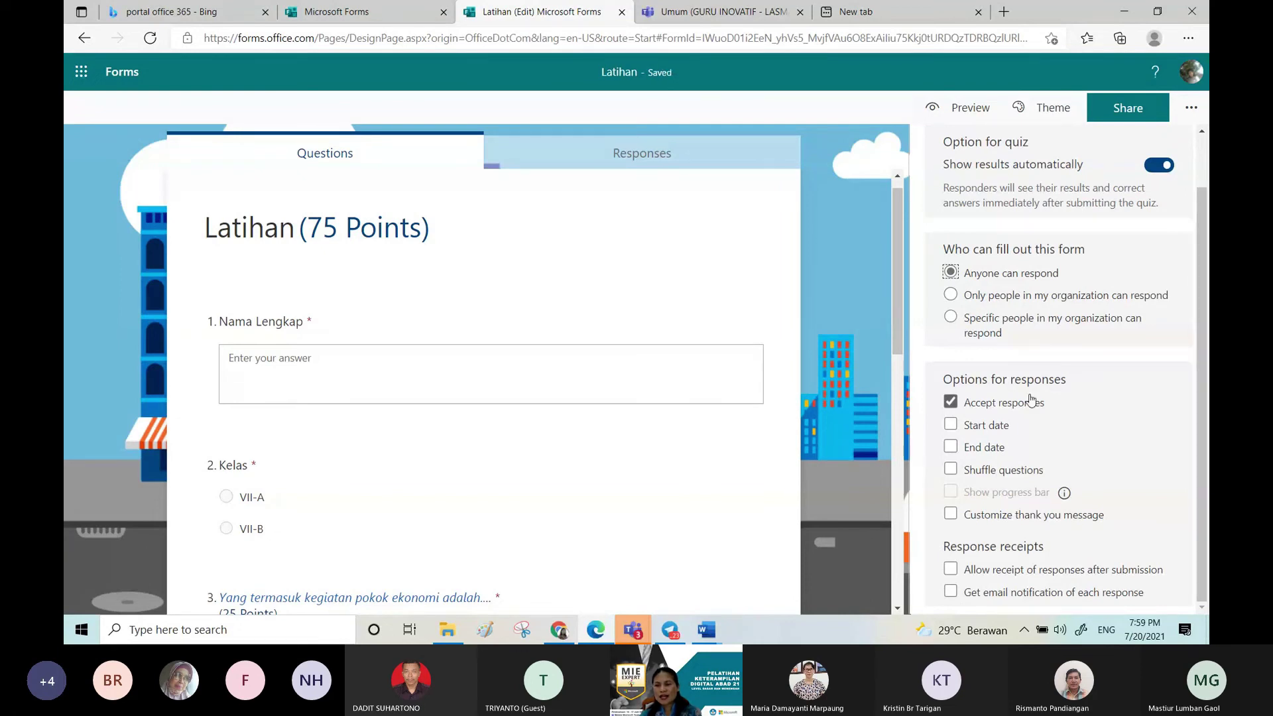
Step: Keep accepting responses, with start and end times 7/20/2021 8:00–8:15 PM
click(951, 402)
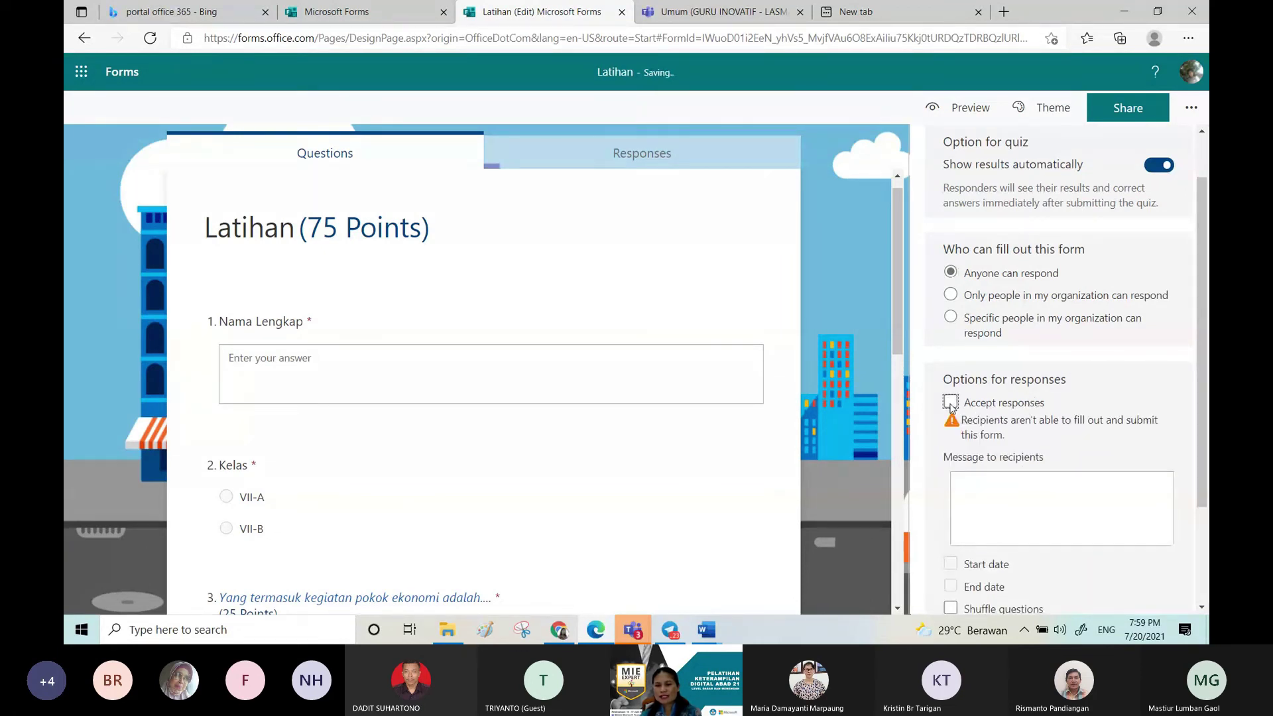
click(951, 403)
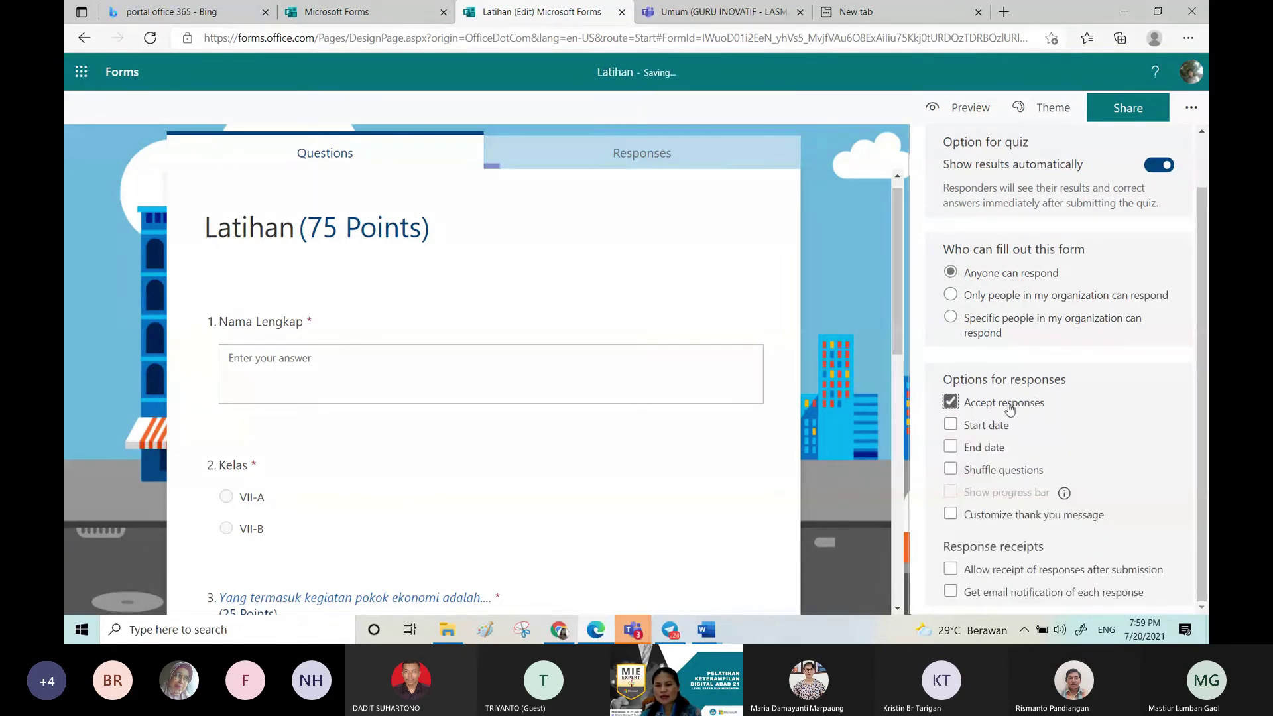
click(950, 402)
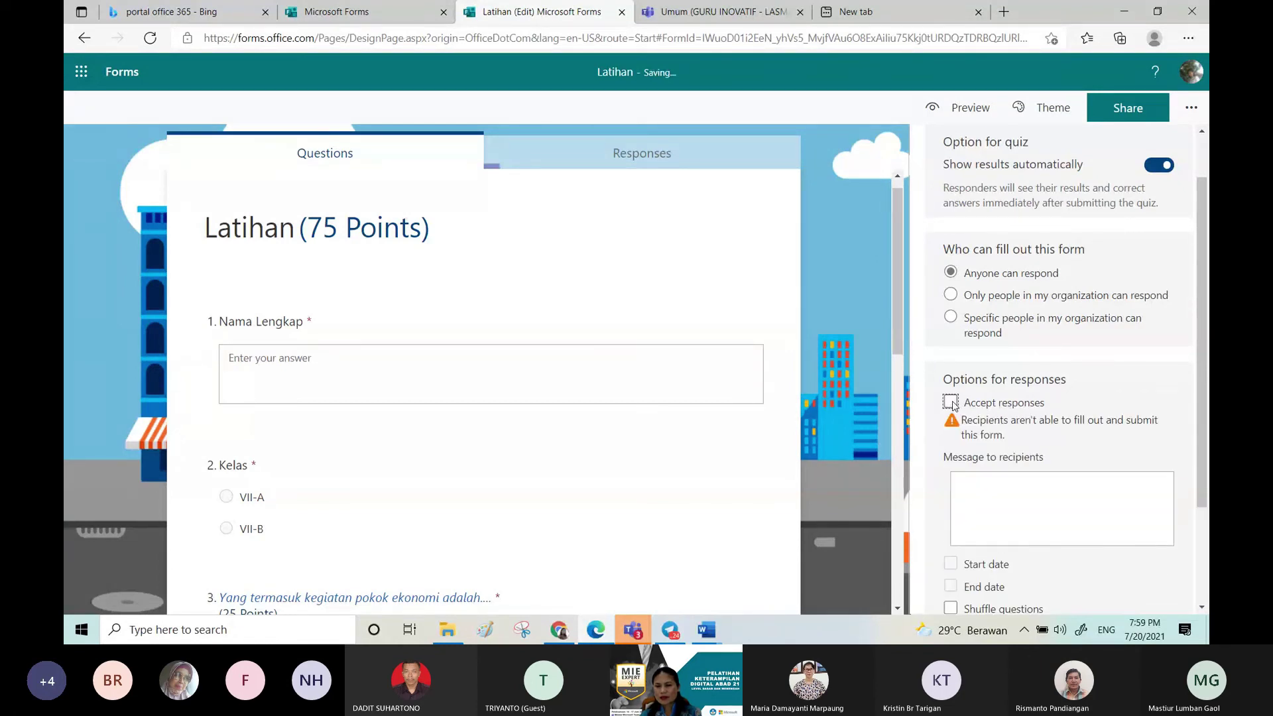
click(999, 477)
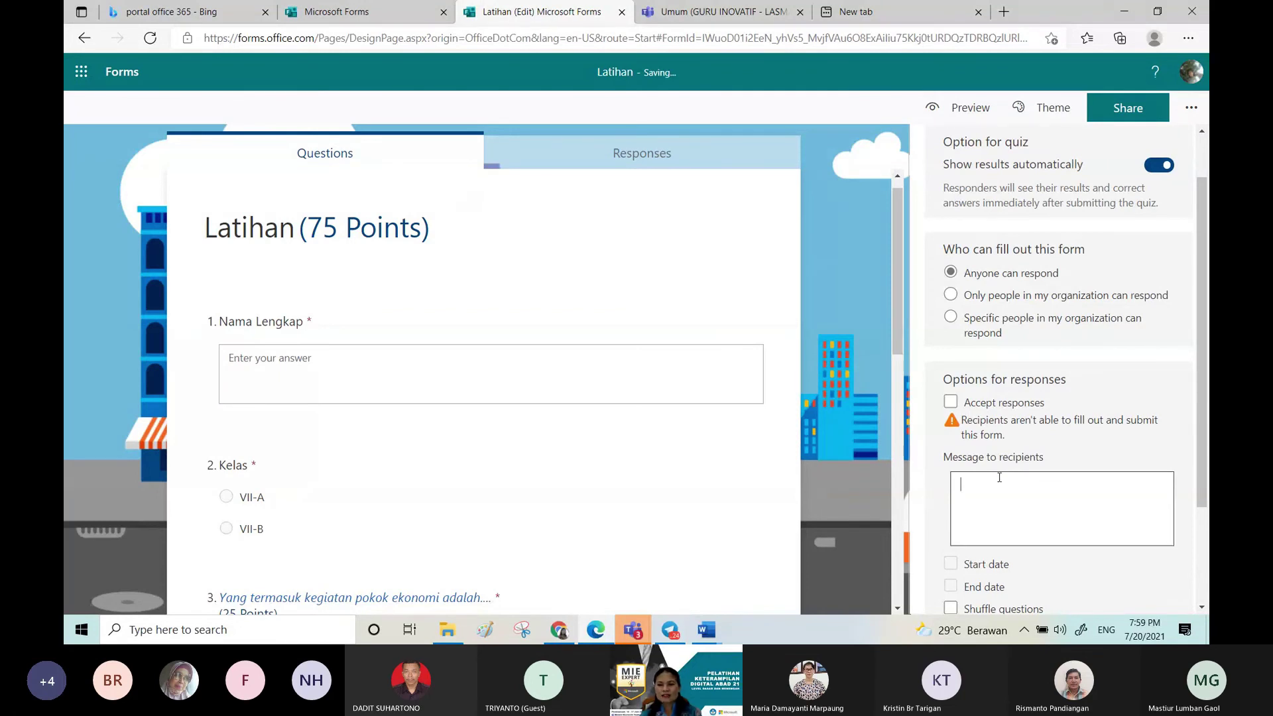
click(951, 403)
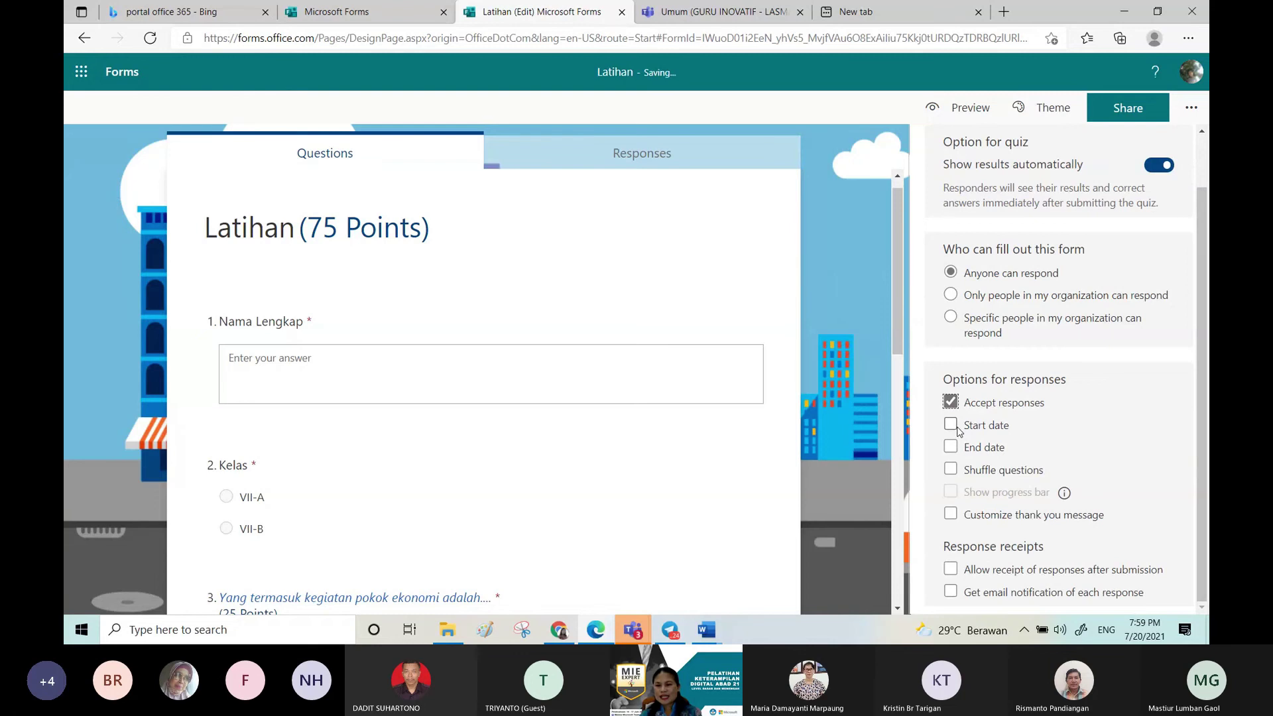
click(952, 427)
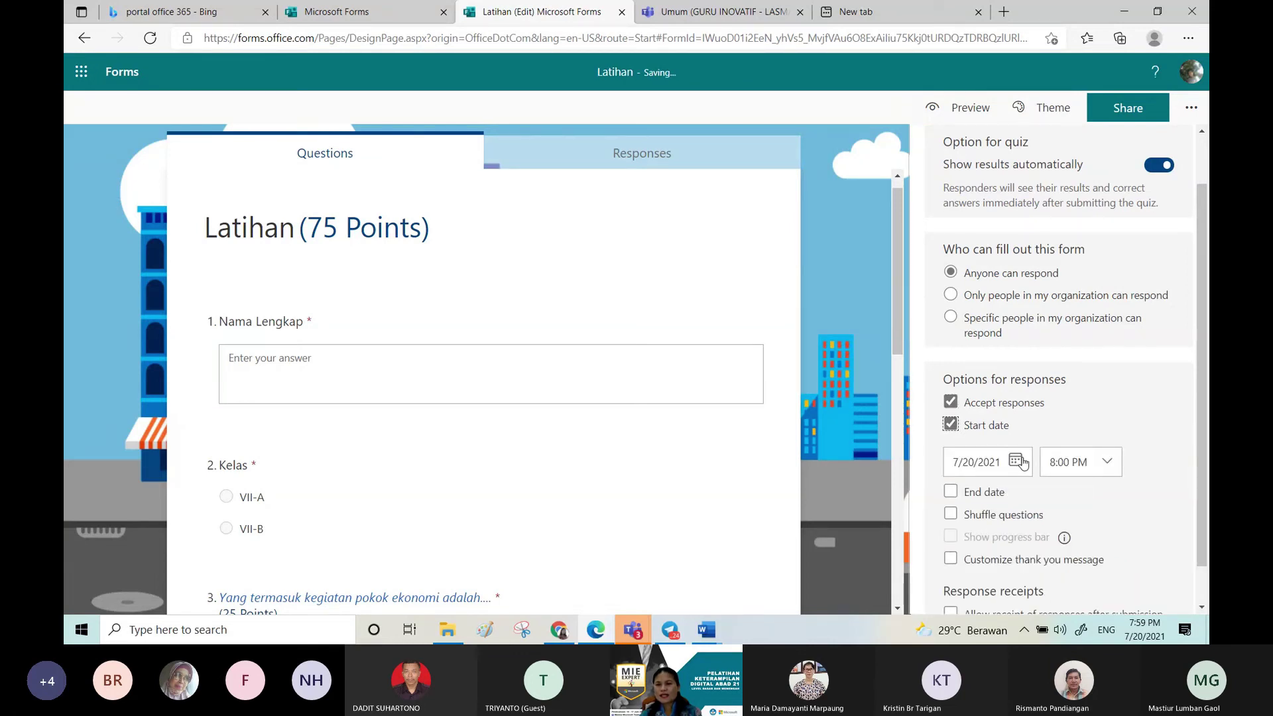
click(985, 494)
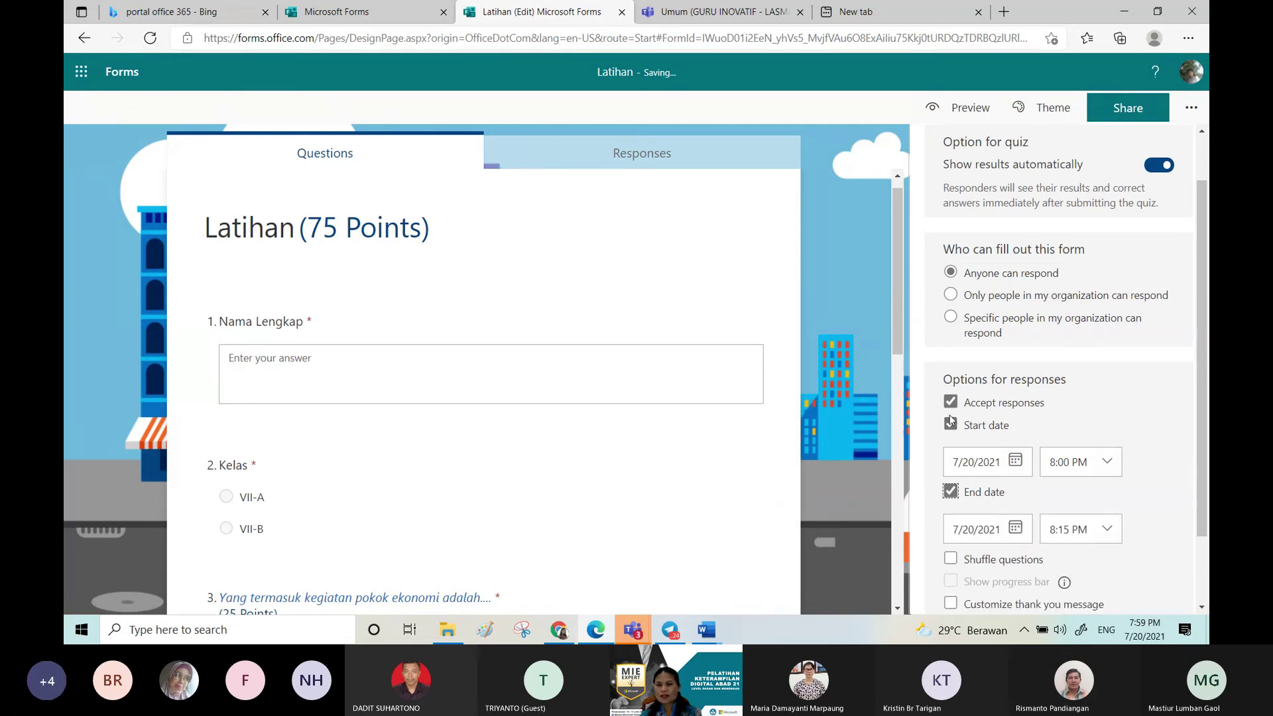
click(951, 403)
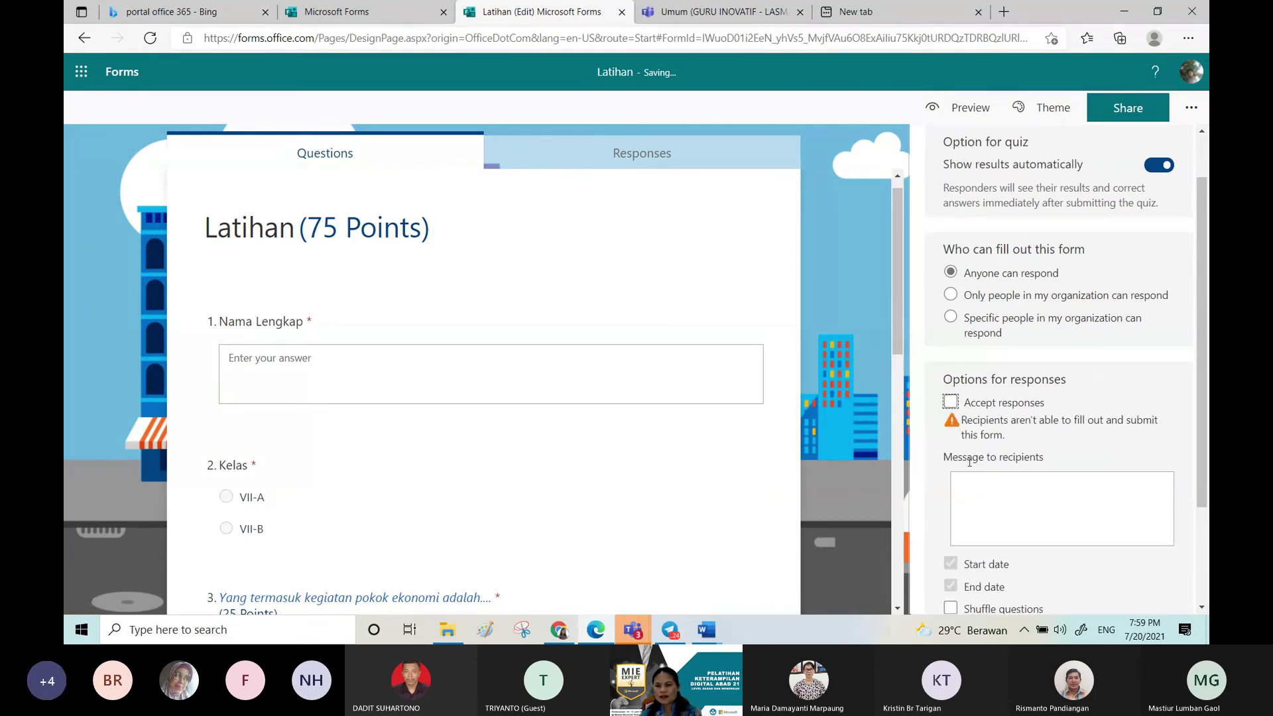
click(950, 403)
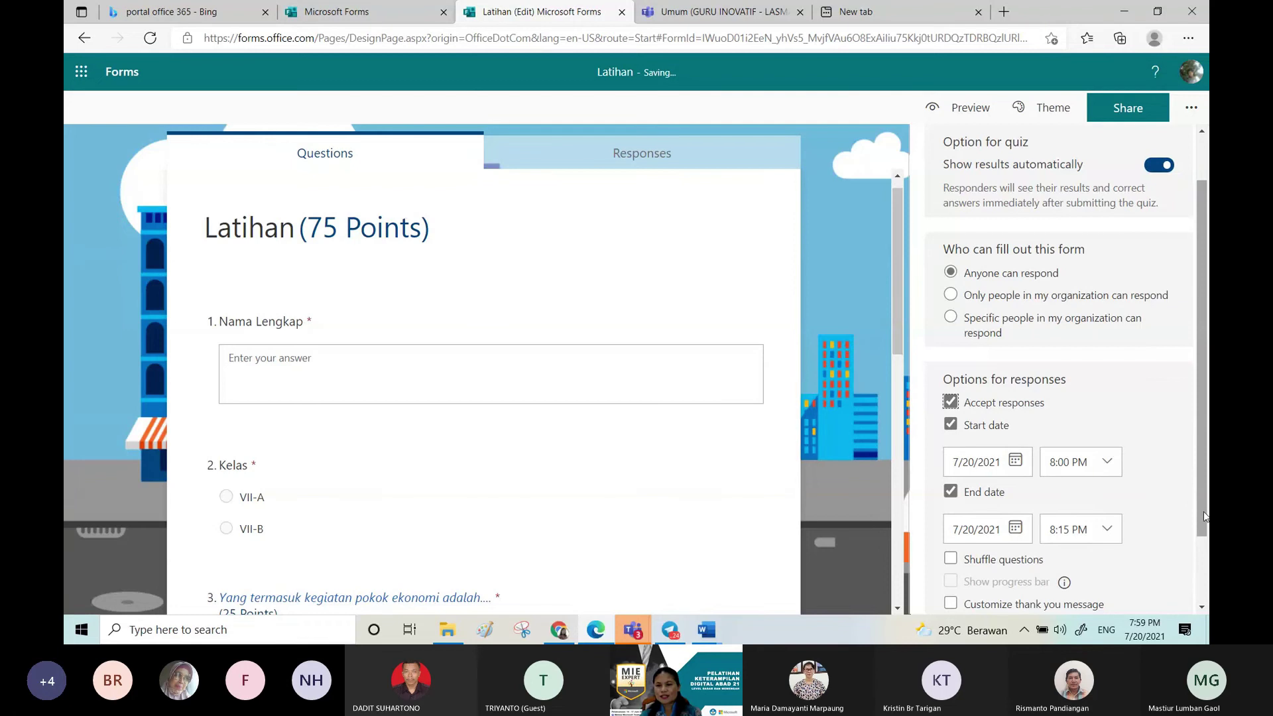
Step: Shuffle all questions and enable a custom thank-you message
drag(1203, 513, 1203, 556)
click(957, 499)
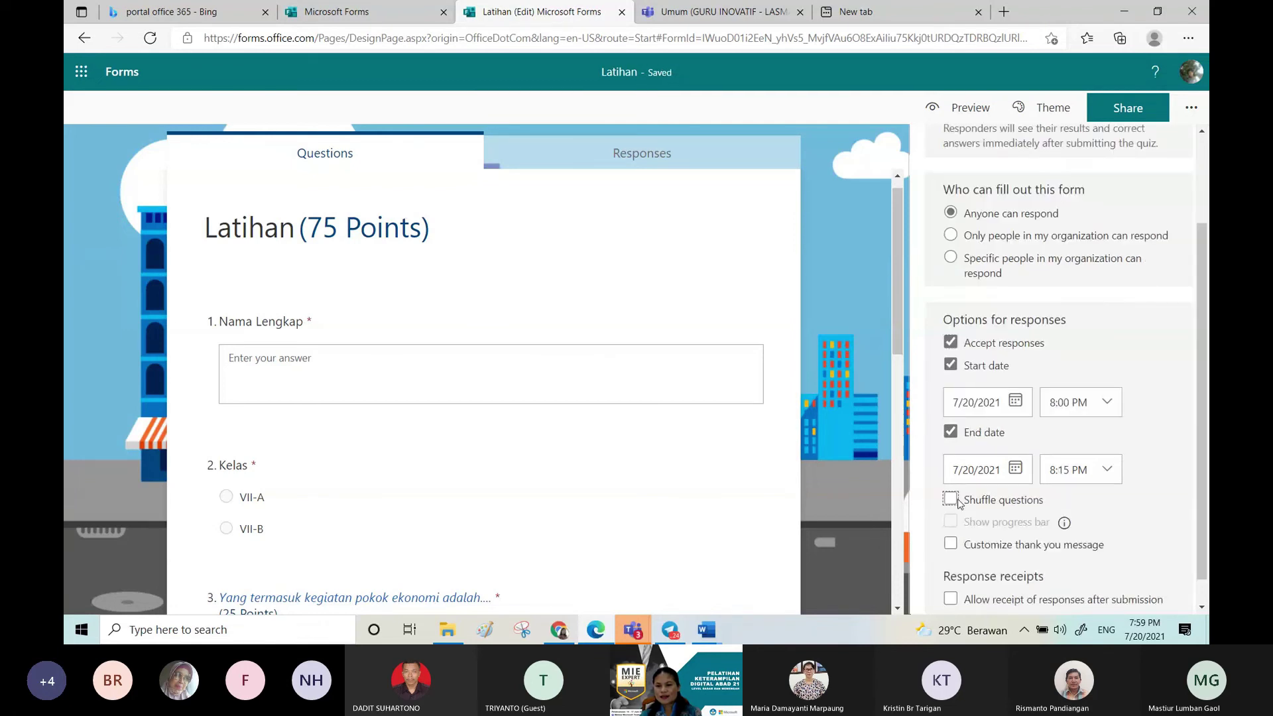
click(957, 503)
scroll(1202, 530, down, 1)
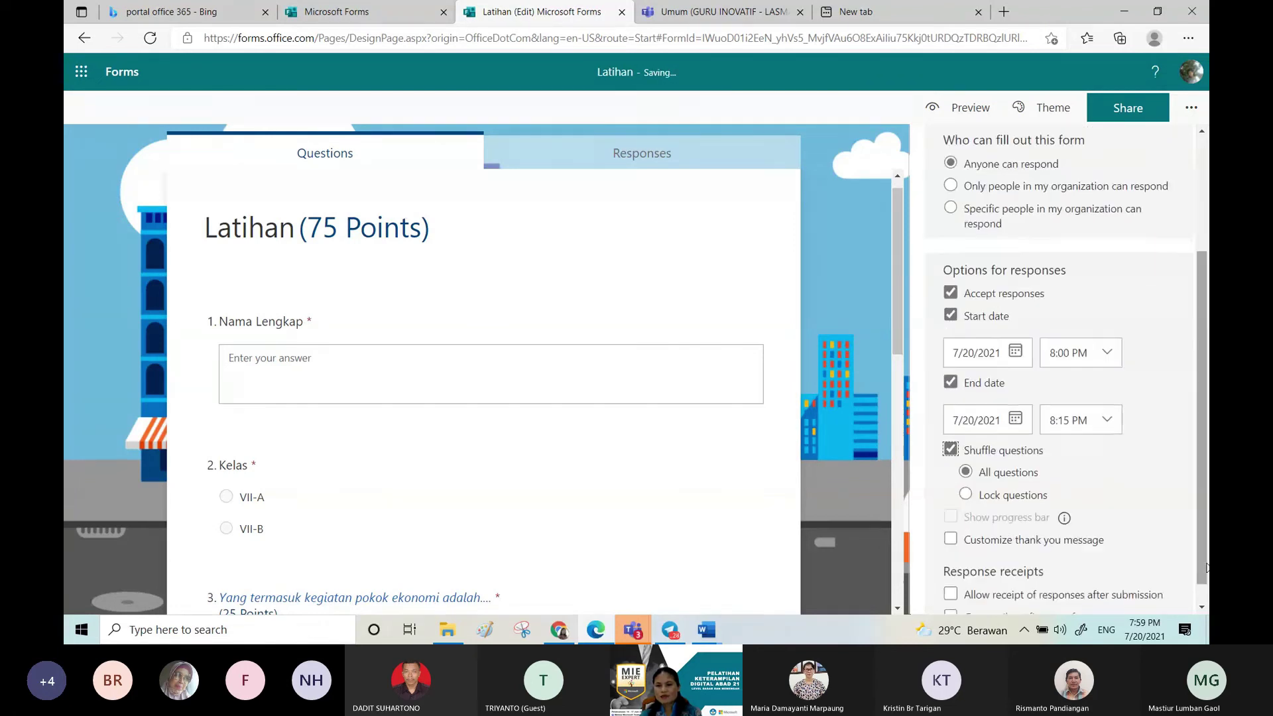
click(949, 540)
drag(953, 567, 1090, 568)
click(1126, 499)
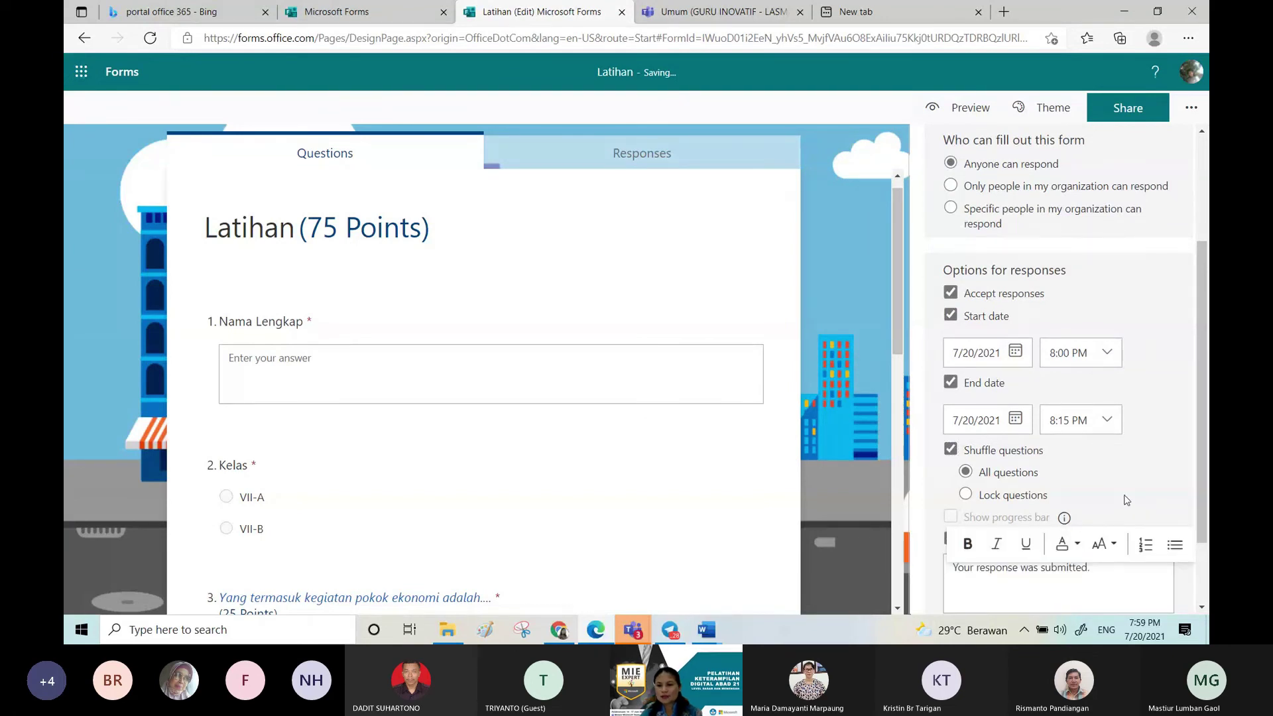
Step: Change the thank-you message to 'Terimakasih sudah menyelesaikan quis ini!'
scroll(1126, 500, down, 2)
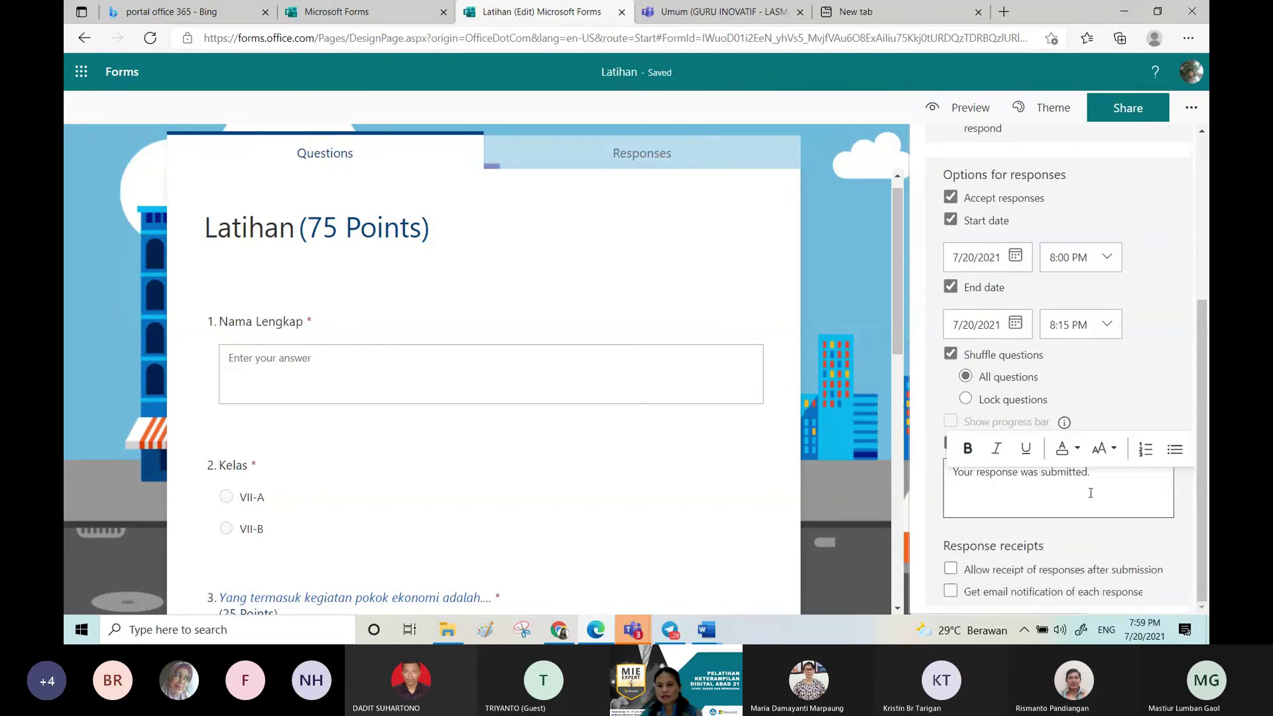
triple_click(1090, 492)
text(T)
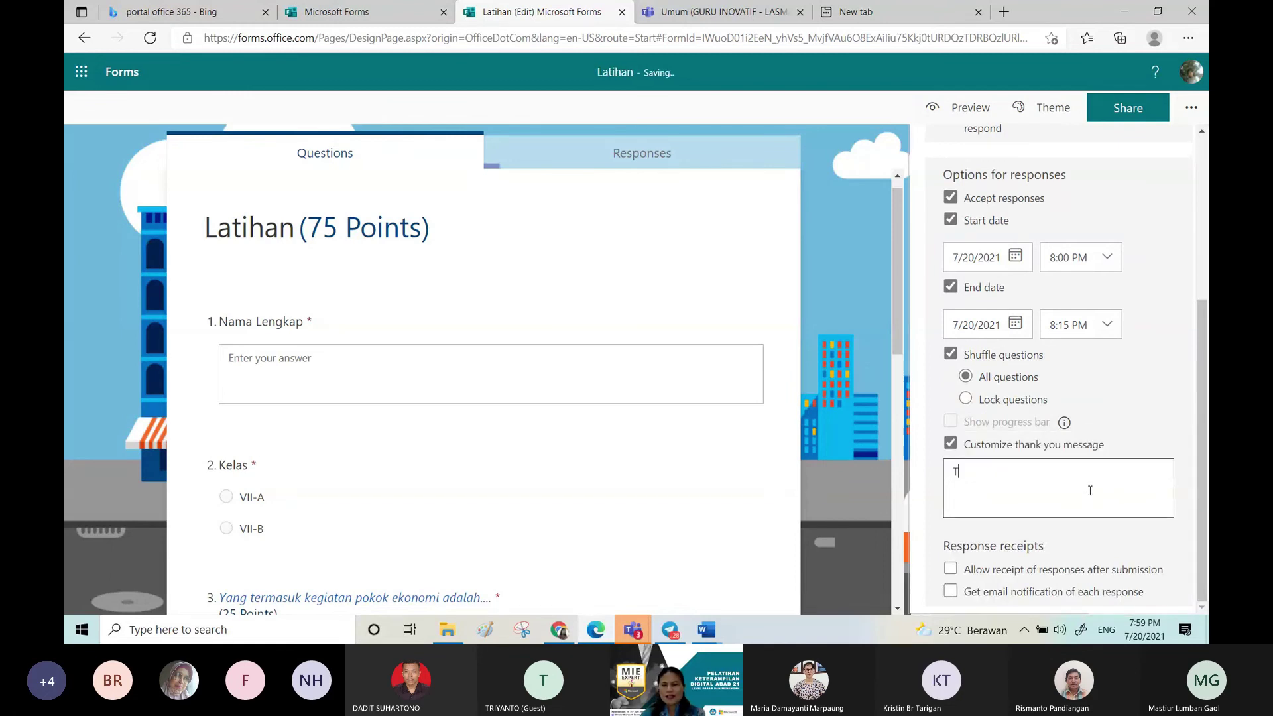
text(erimakasih sudah )
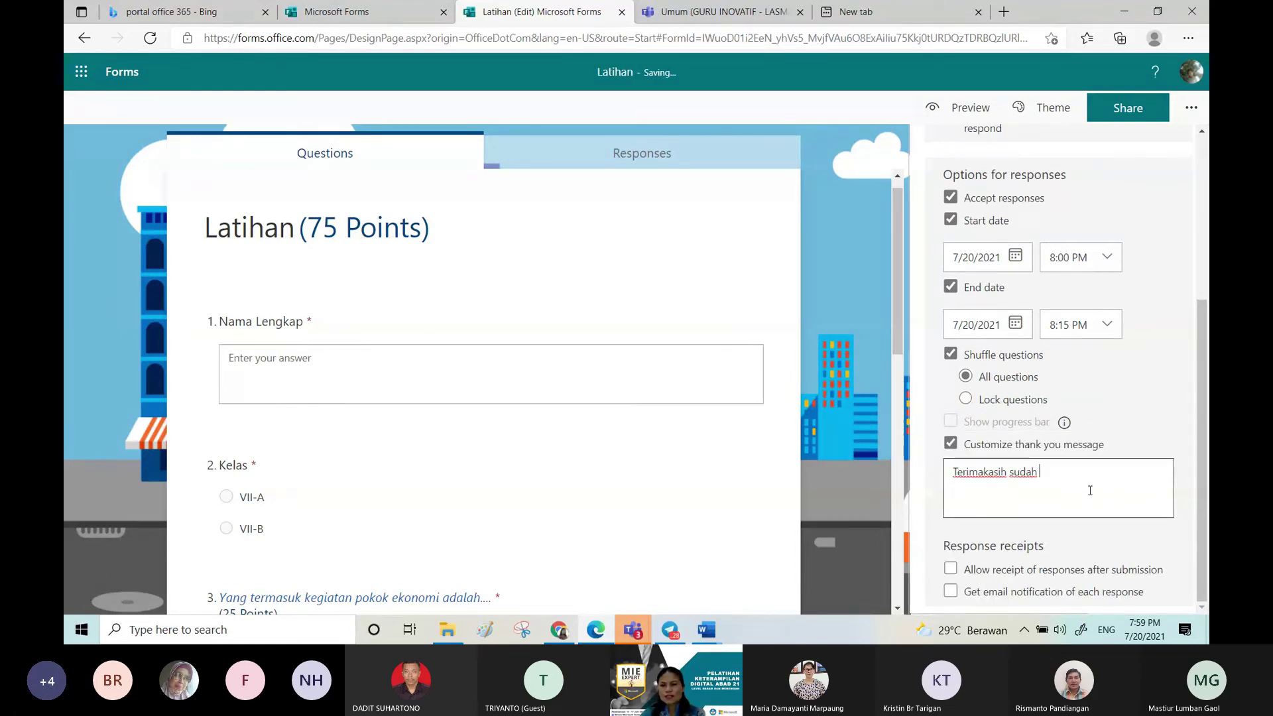
text(menyeles)
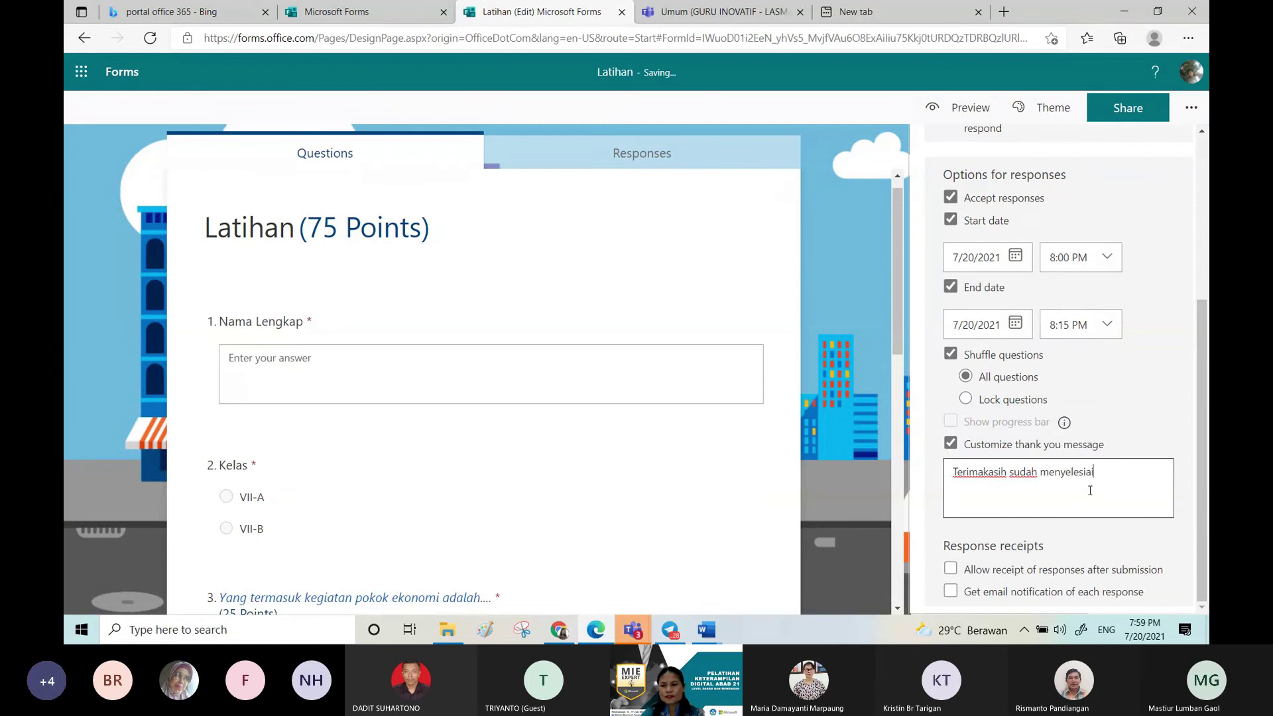
text(a)
text(ikan qui)
text(s ini d)
key(BackSpace)
key(BackSpace)
text(ini!)
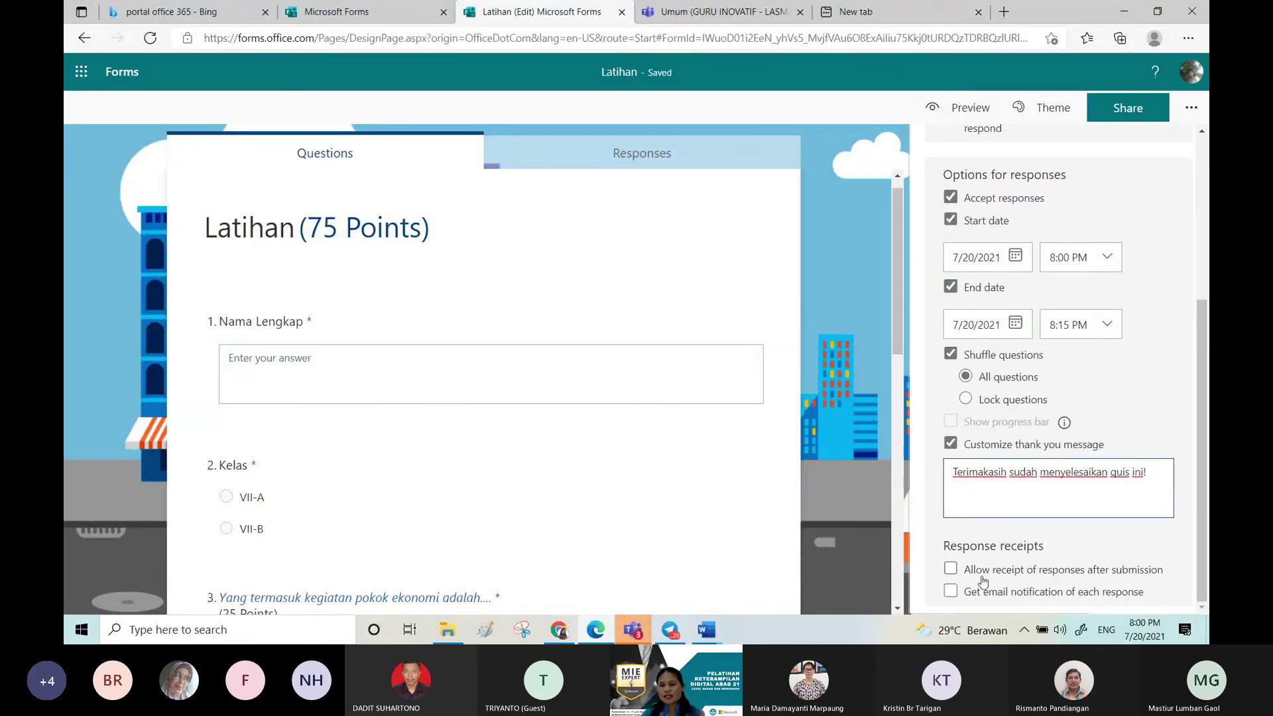
Step: Try response receipts and email notifications, leaving both turned off
click(982, 574)
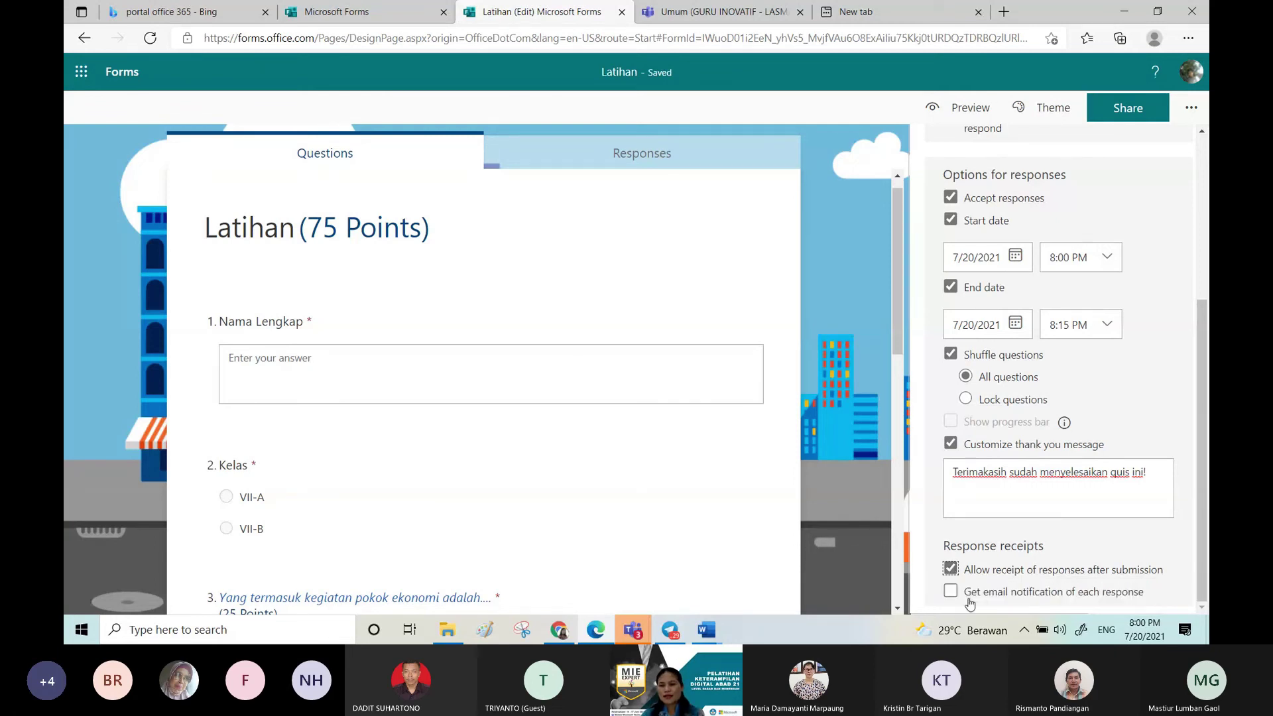
click(969, 595)
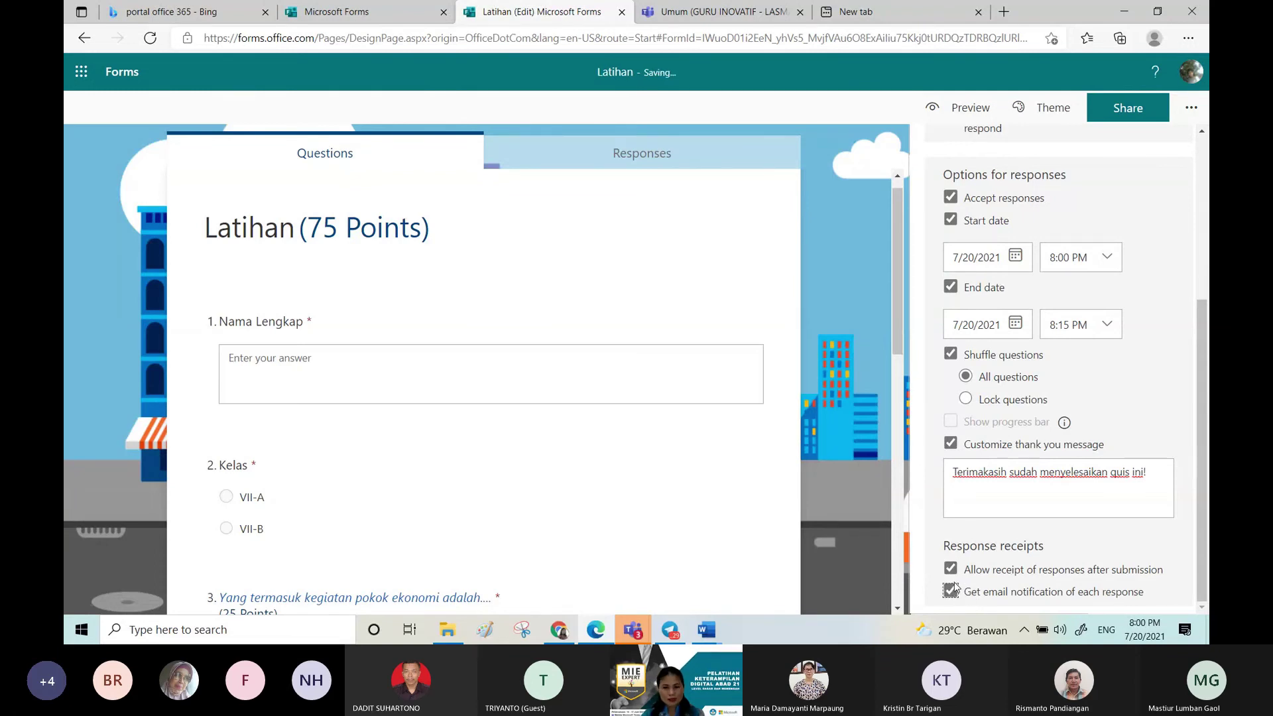
key(shift+Tab)
key(space)
click(952, 591)
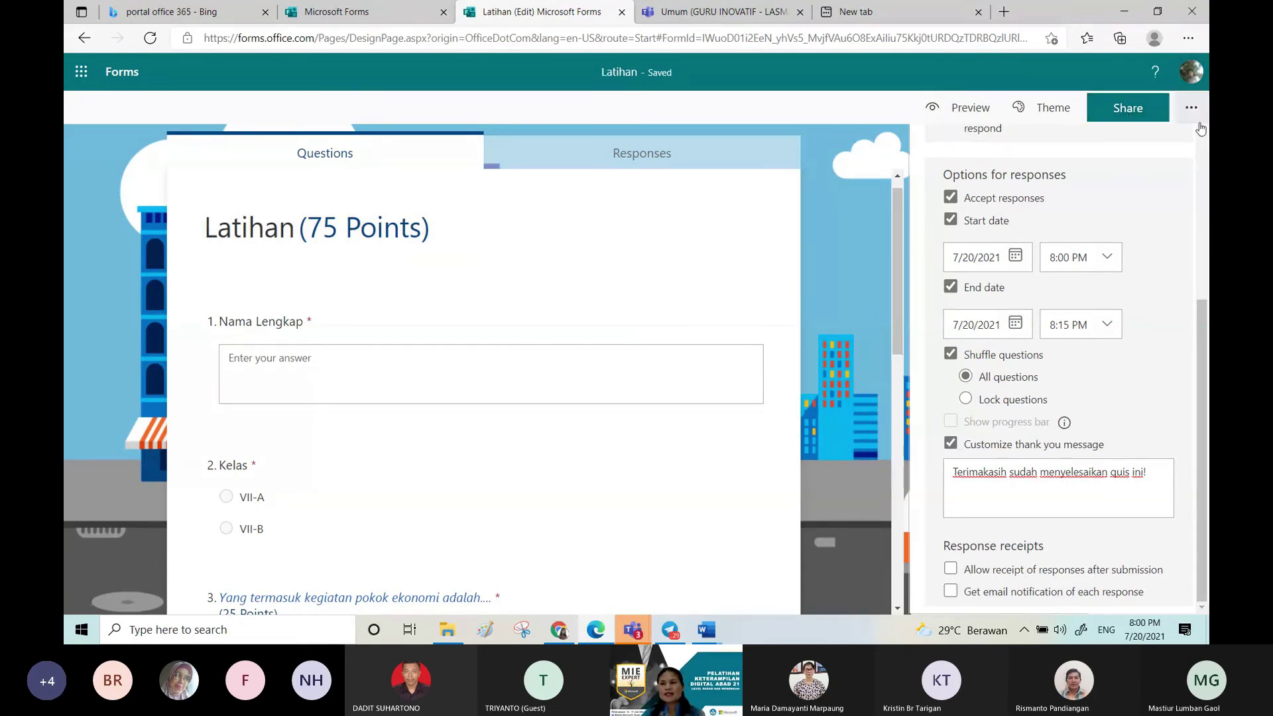
scroll(1200, 129, up, 4)
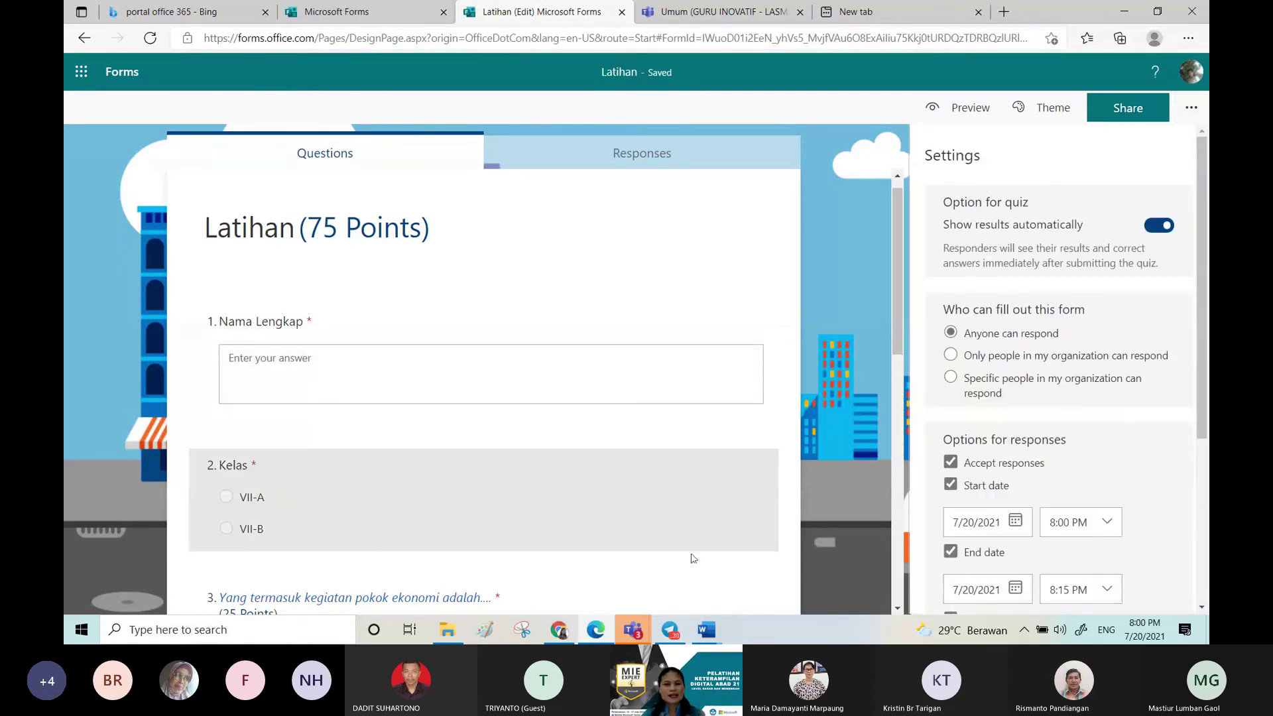
mouse_move(586, 639)
mouse_move(633, 629)
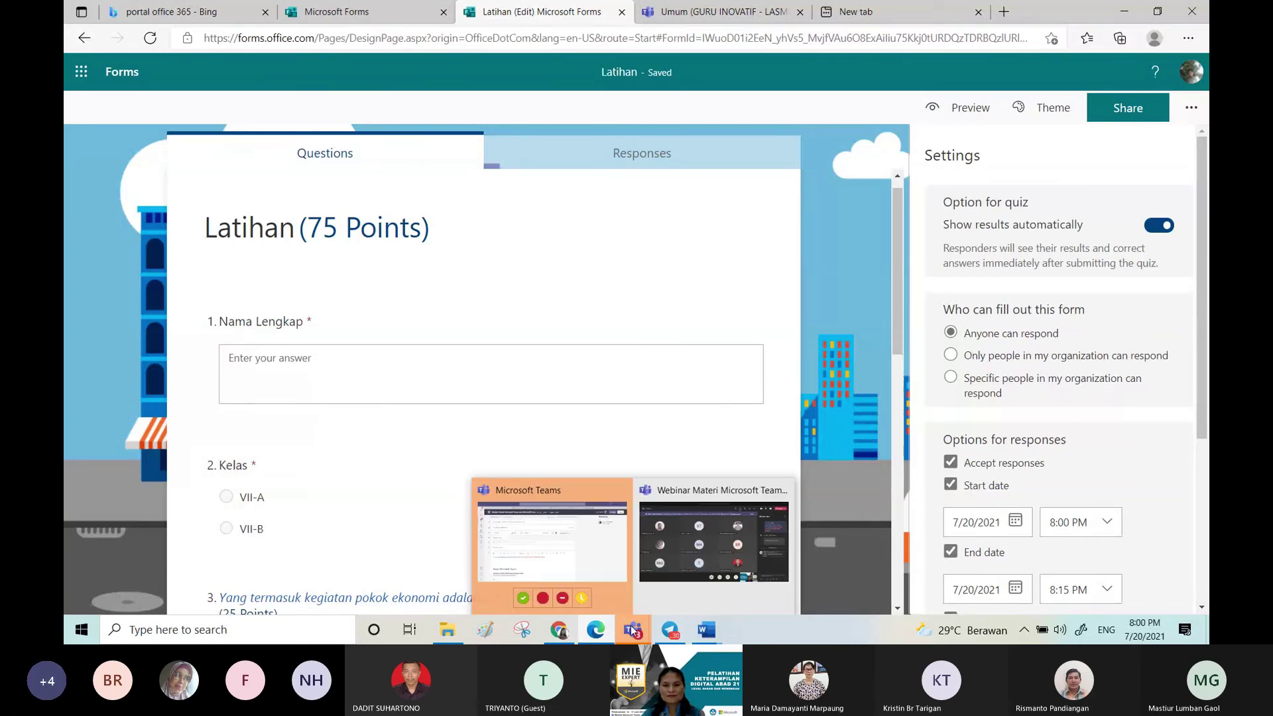
click(714, 540)
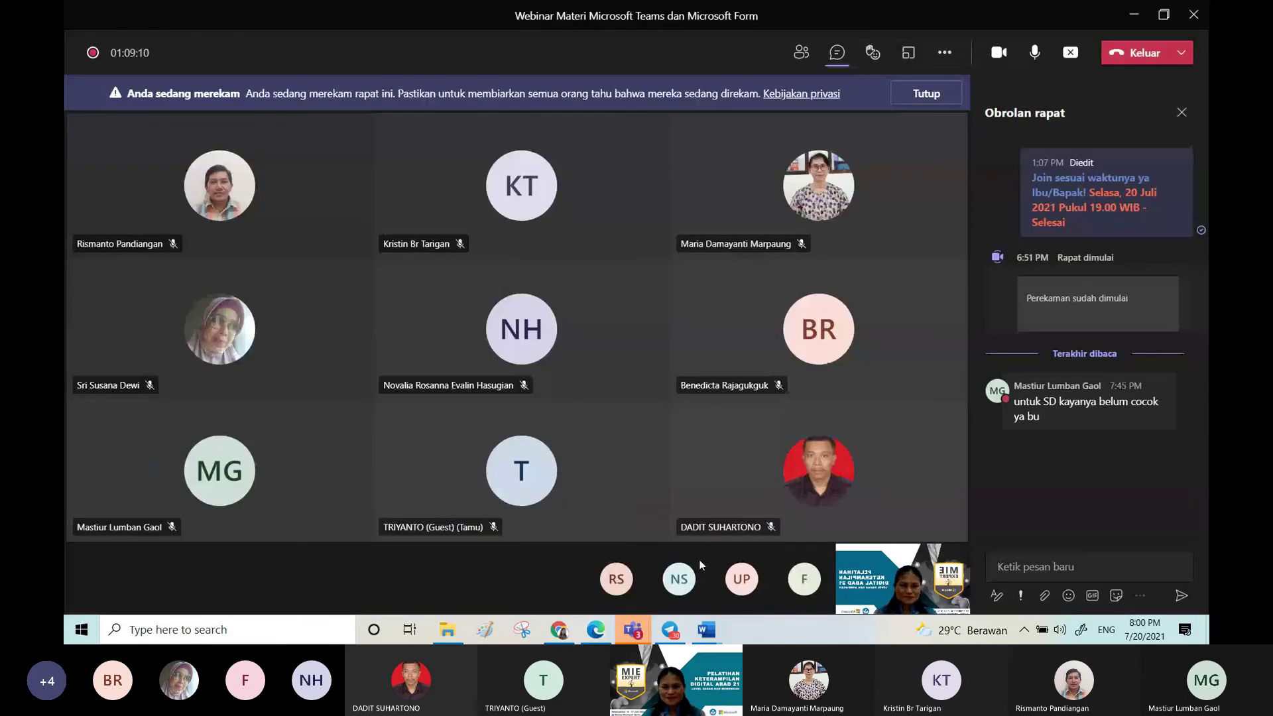
Step: Return to the Teams webinar meeting window and unmute the microphone
mouse_move(626, 642)
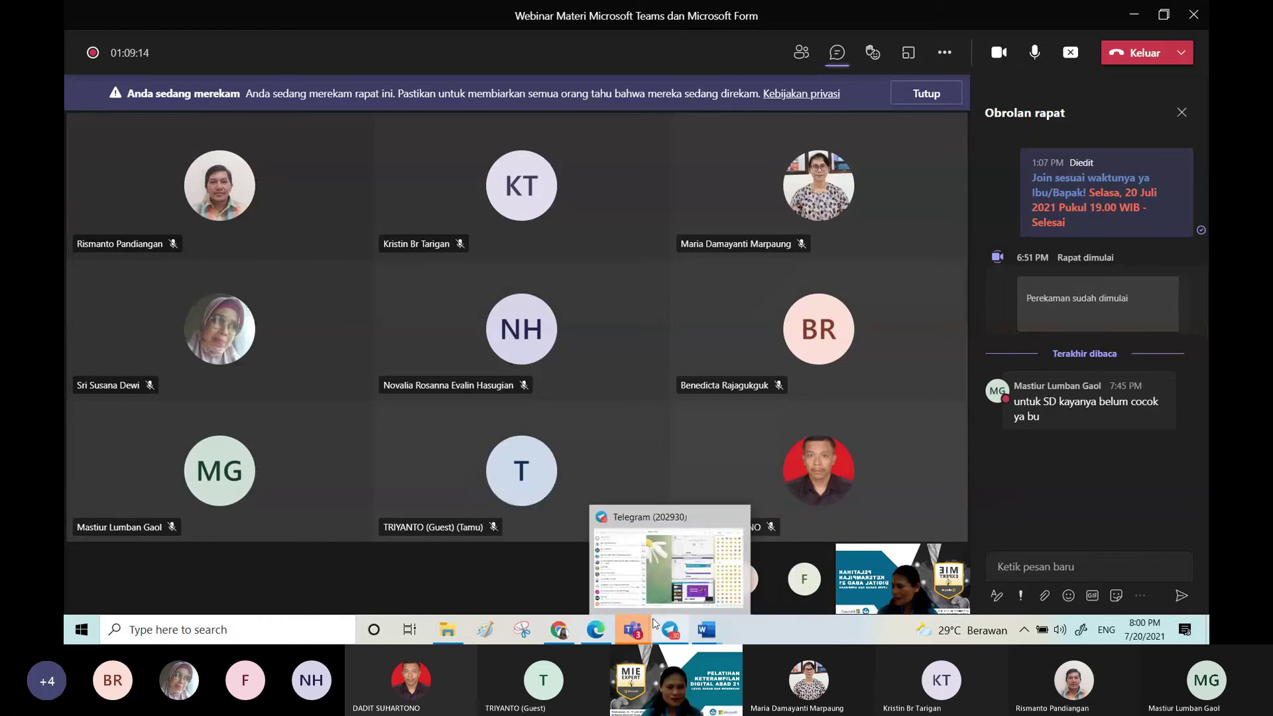
click(1034, 54)
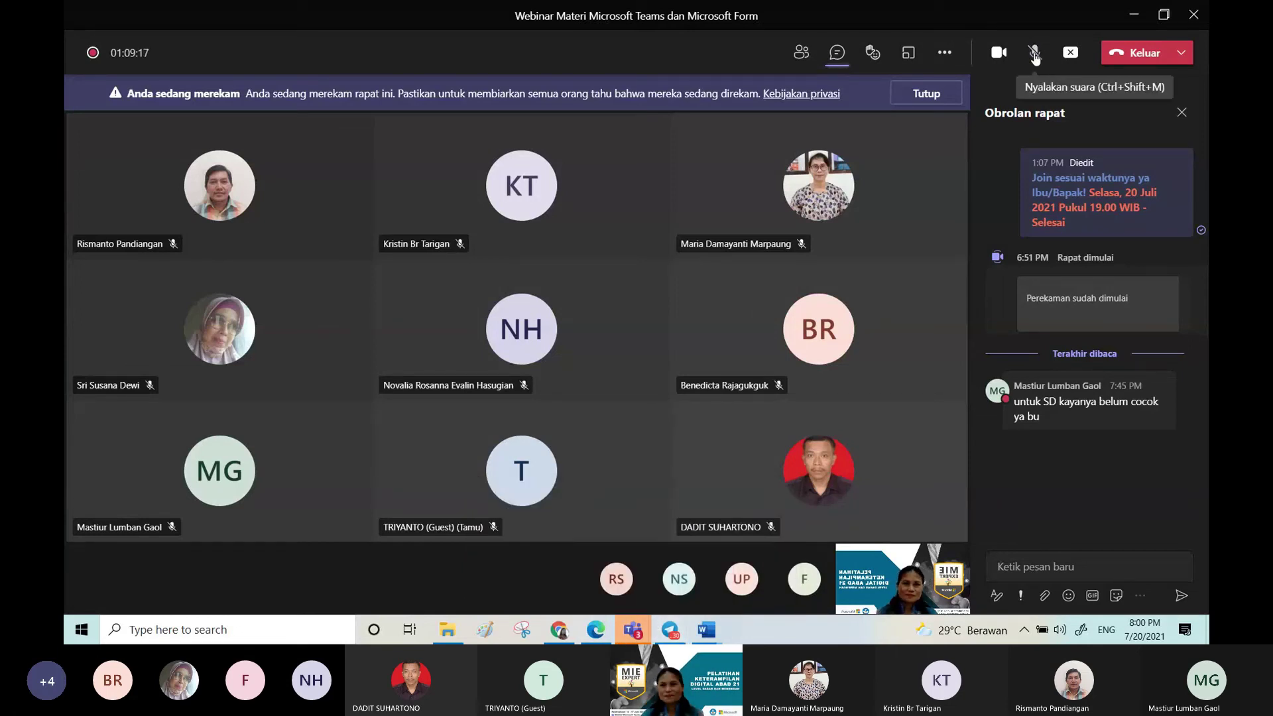
click(1034, 54)
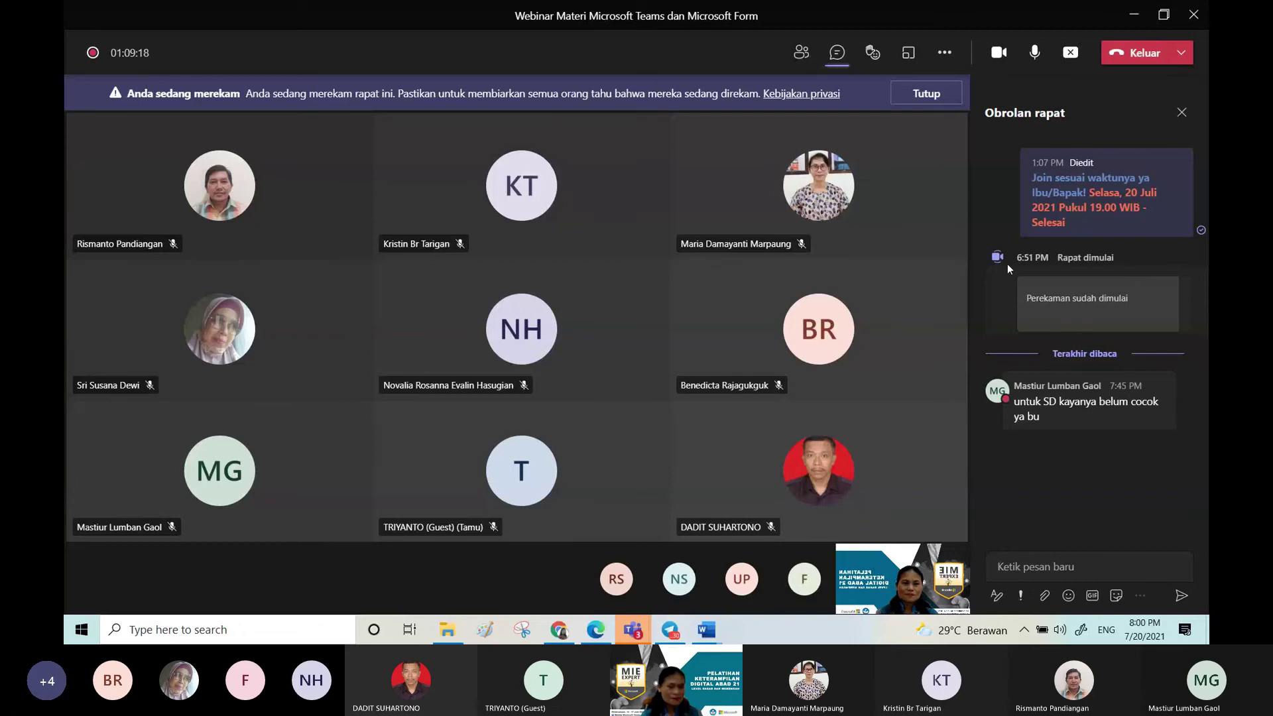